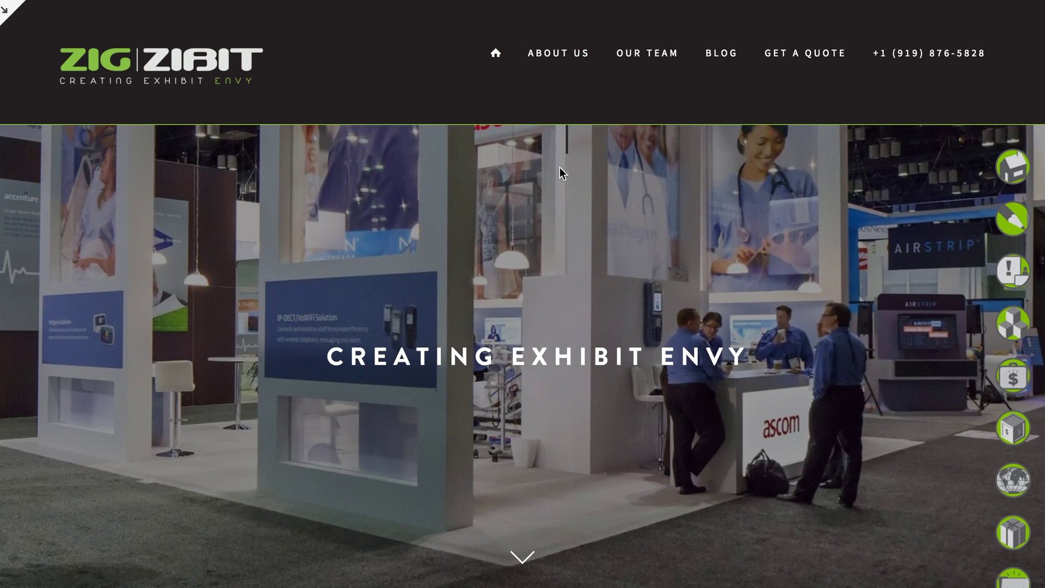
Scroll the full-screen site preview, then exit it with Esc to the Zig Zibit homepage editor.
{"action": "scroll", "coordinate": [562, 173], "scroll_direction": "down", "scroll_amount": 6}
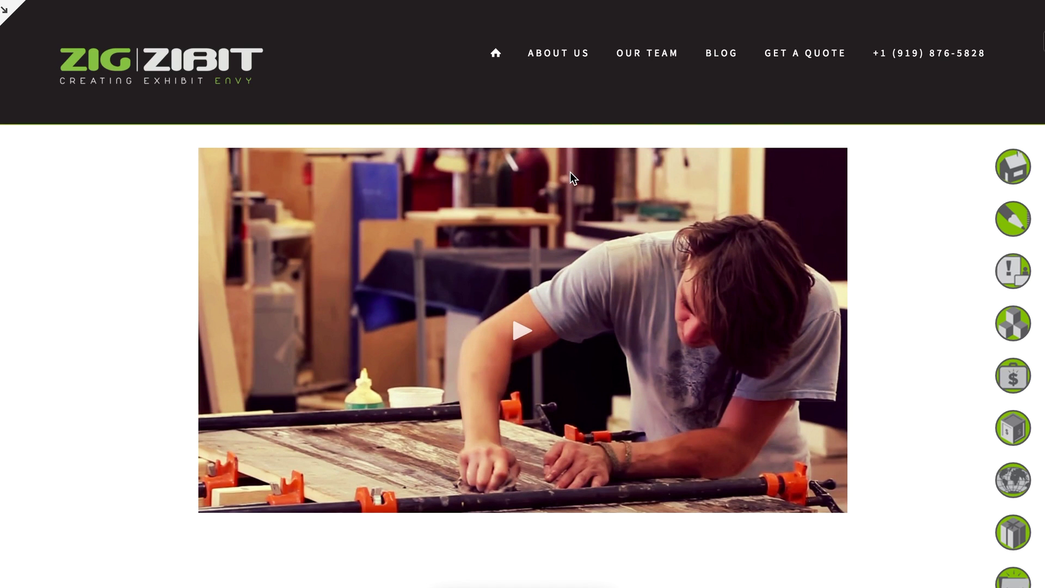
{"action": "scroll", "coordinate": [569, 172], "scroll_direction": "up", "scroll_amount": 3}
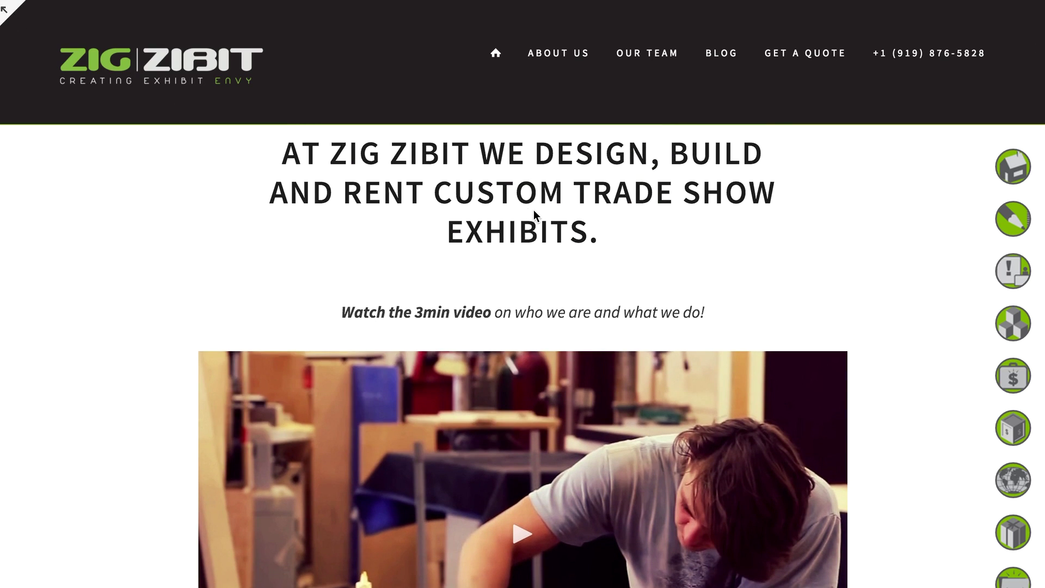
{"action": "key", "text": "Escape"}
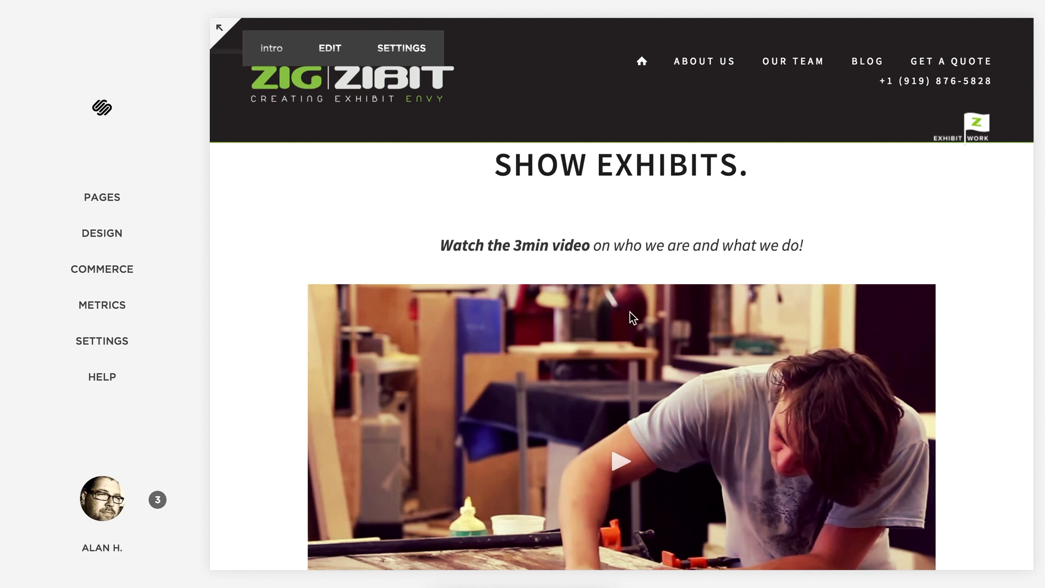
{"action": "scroll", "coordinate": [663, 335], "scroll_direction": "down", "scroll_amount": 3}
{"action": "scroll", "coordinate": [663, 335], "scroll_direction": "up", "scroll_amount": 1}
{"action": "scroll", "coordinate": [663, 336], "scroll_direction": "up", "scroll_amount": 1}
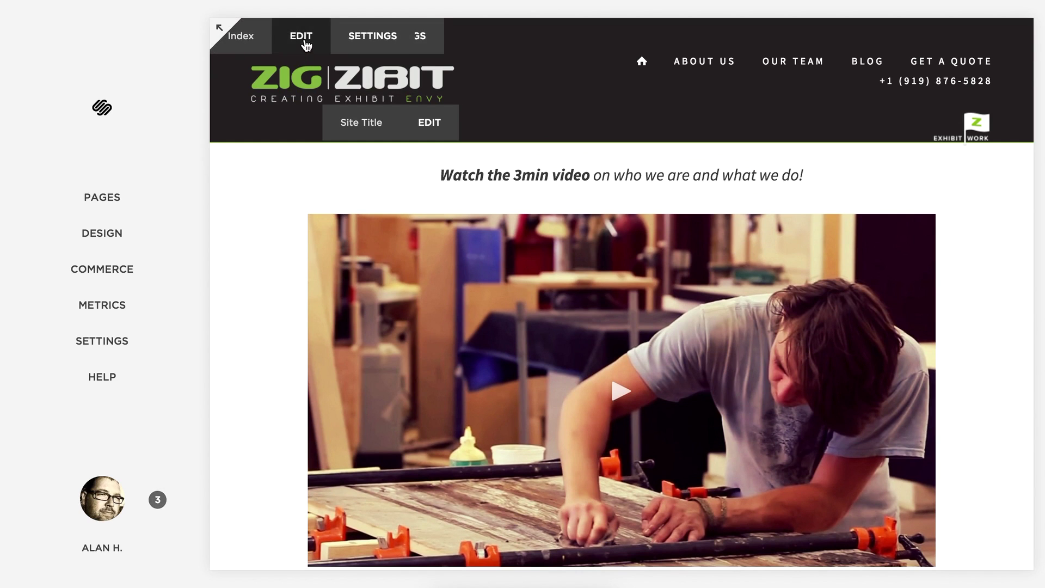
{"action": "scroll", "coordinate": [359, 142], "scroll_direction": "up", "scroll_amount": 3}
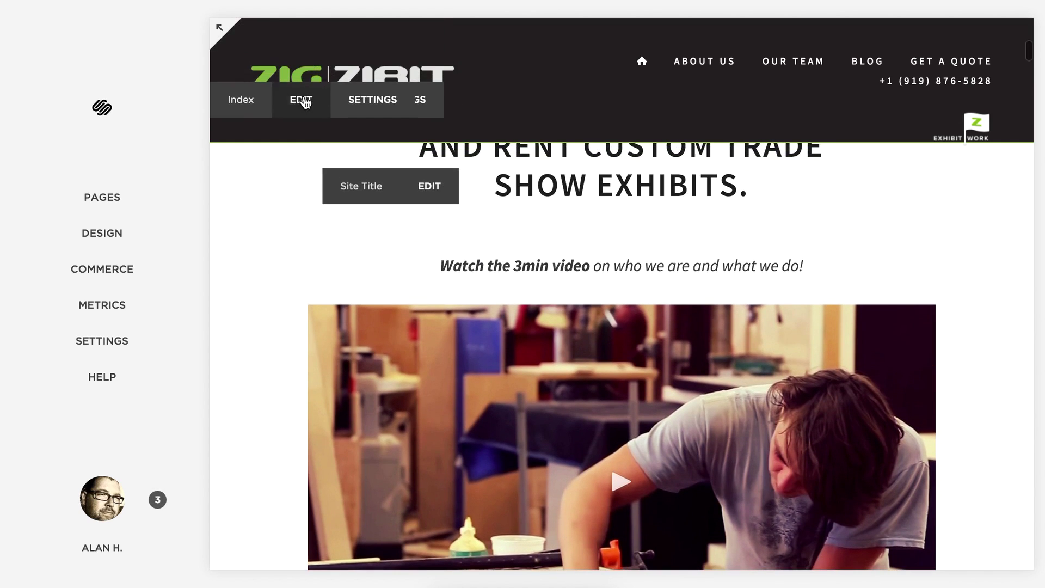
{"action": "scroll", "coordinate": [443, 278], "scroll_direction": "up", "scroll_amount": 4}
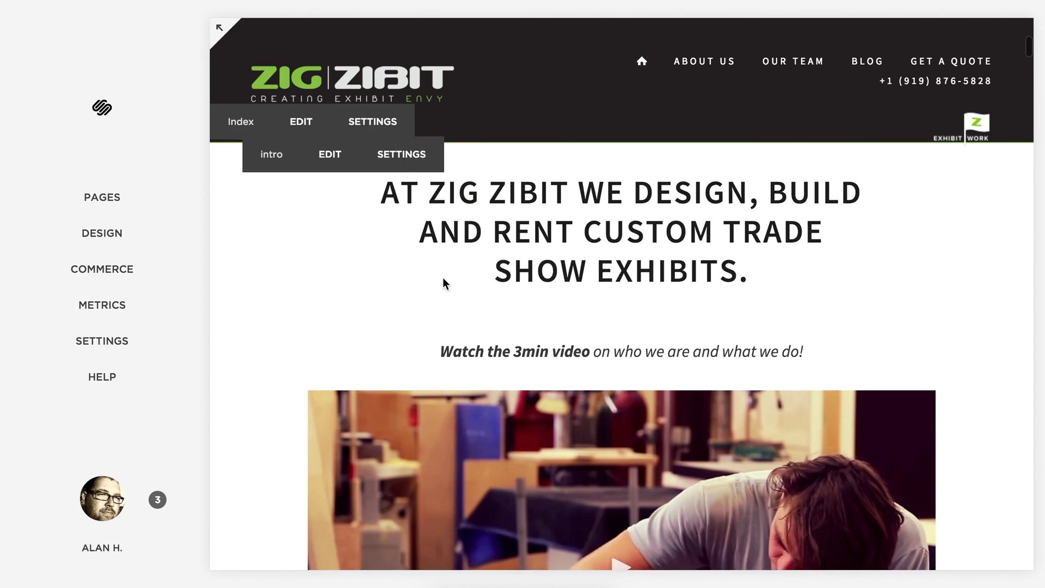
Open the intro section's video gallery and view the video's details, closing them unchanged.
{"action": "left_click", "coordinate": [330, 197]}
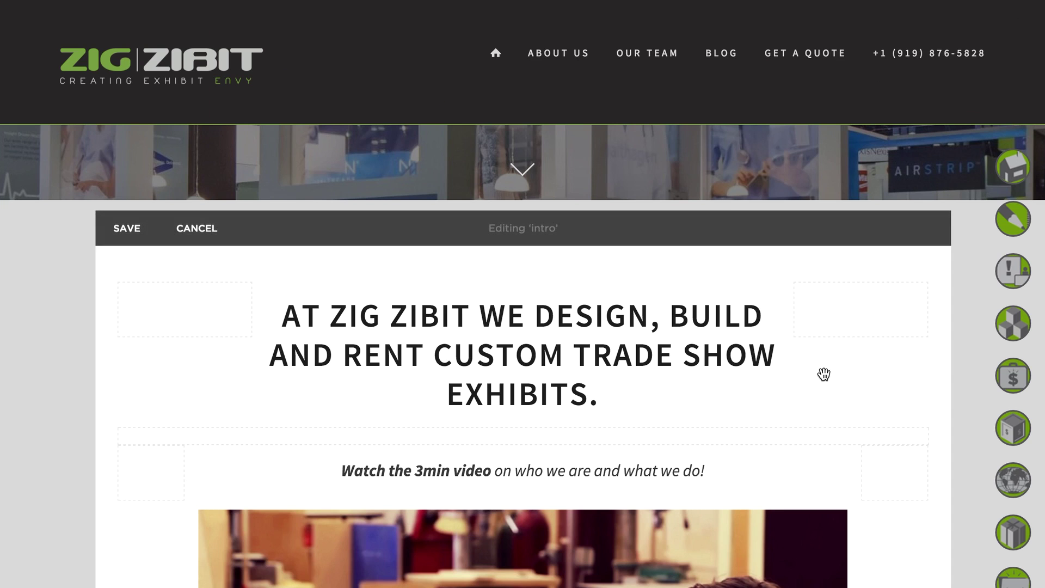
{"action": "scroll", "coordinate": [822, 373], "scroll_direction": "down", "scroll_amount": 5}
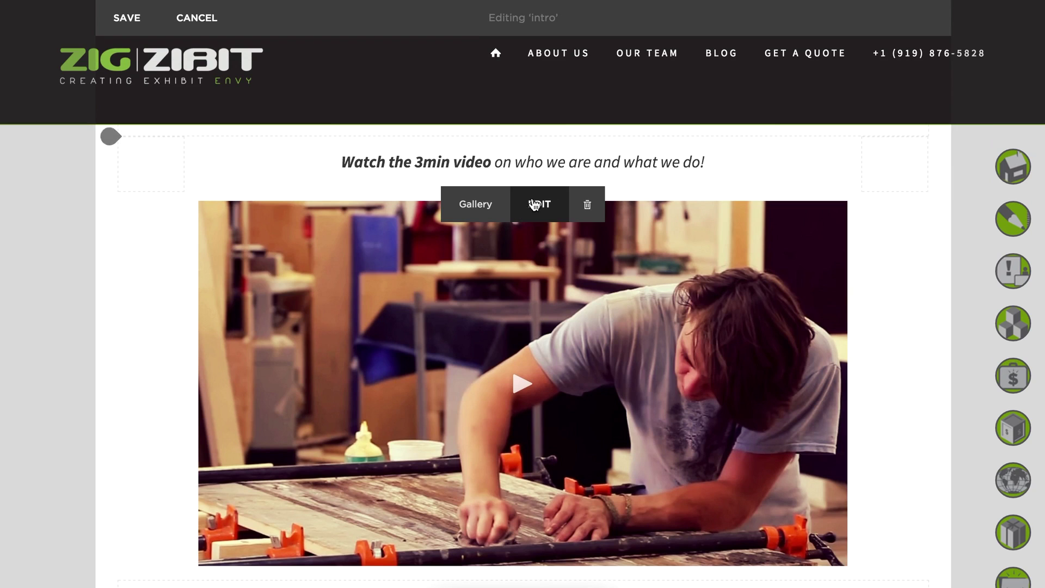
{"action": "left_click", "coordinate": [533, 209]}
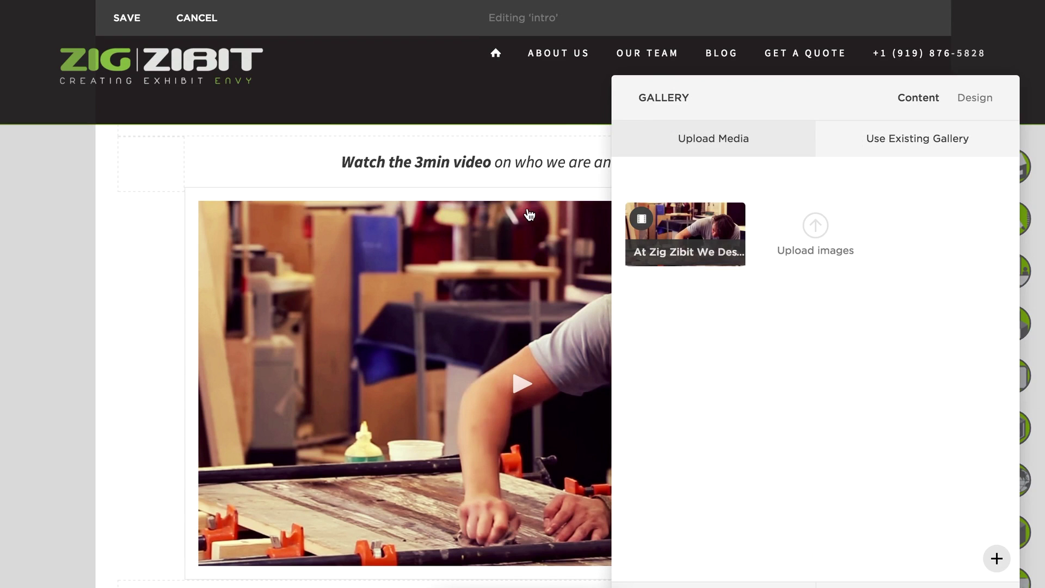
{"action": "mouse_move", "coordinate": [714, 238]}
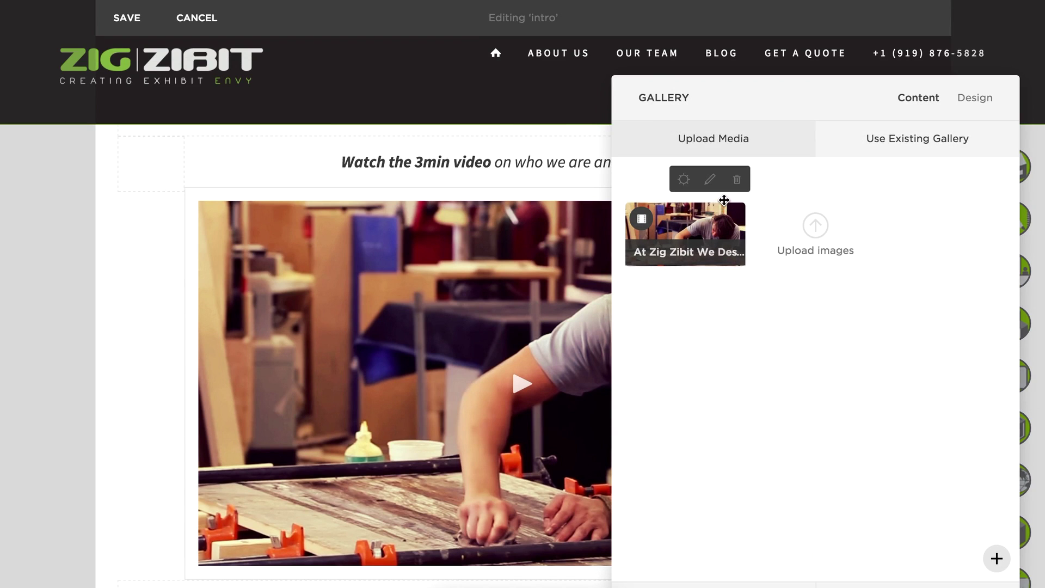
{"action": "double_click", "coordinate": [723, 218]}
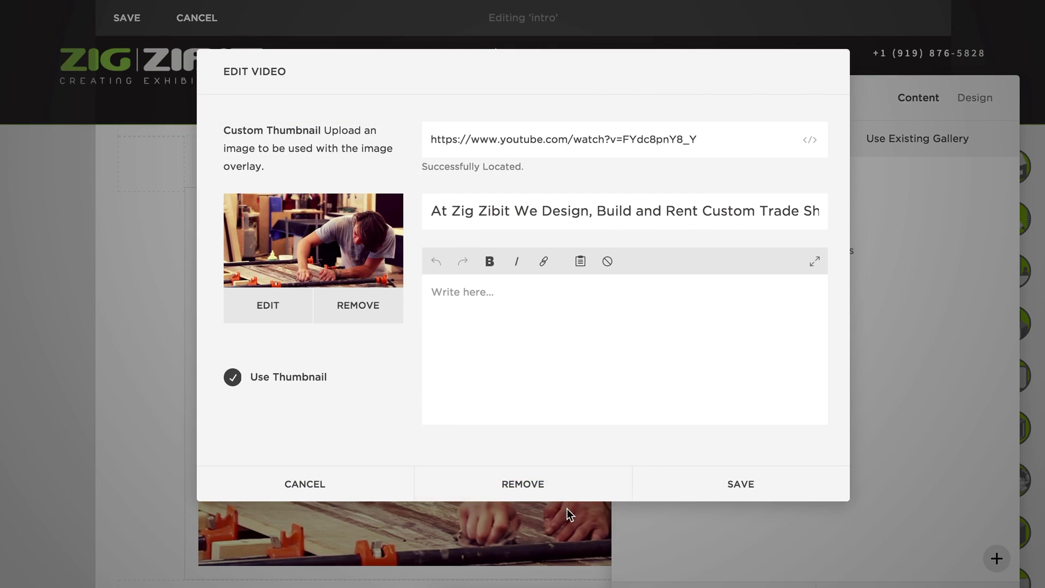
{"action": "left_click", "coordinate": [334, 493]}
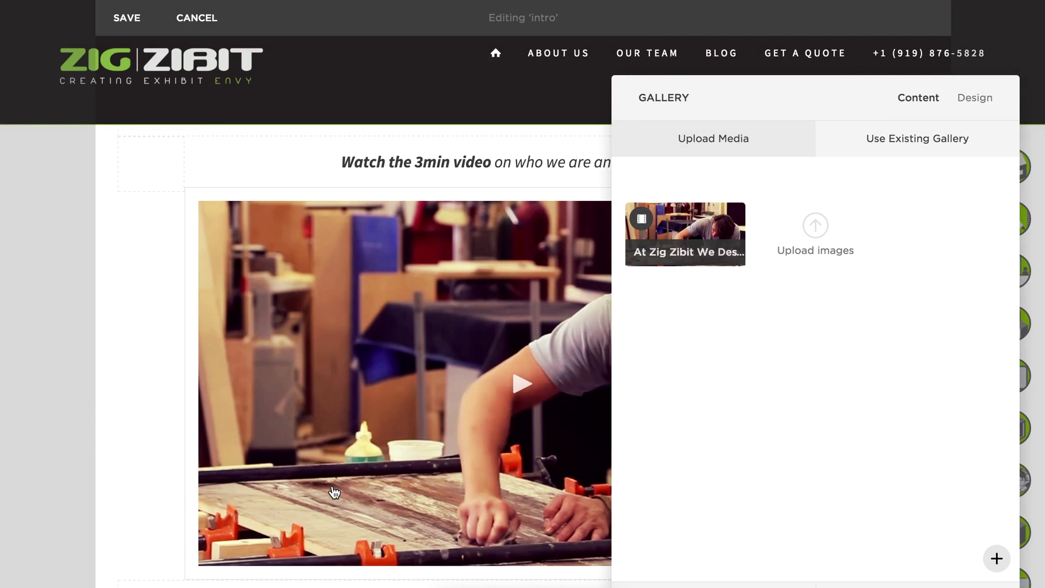
Review the gallery's Design options (16:9 grid, one per row) and exit section editing.
{"action": "left_click", "coordinate": [982, 104]}
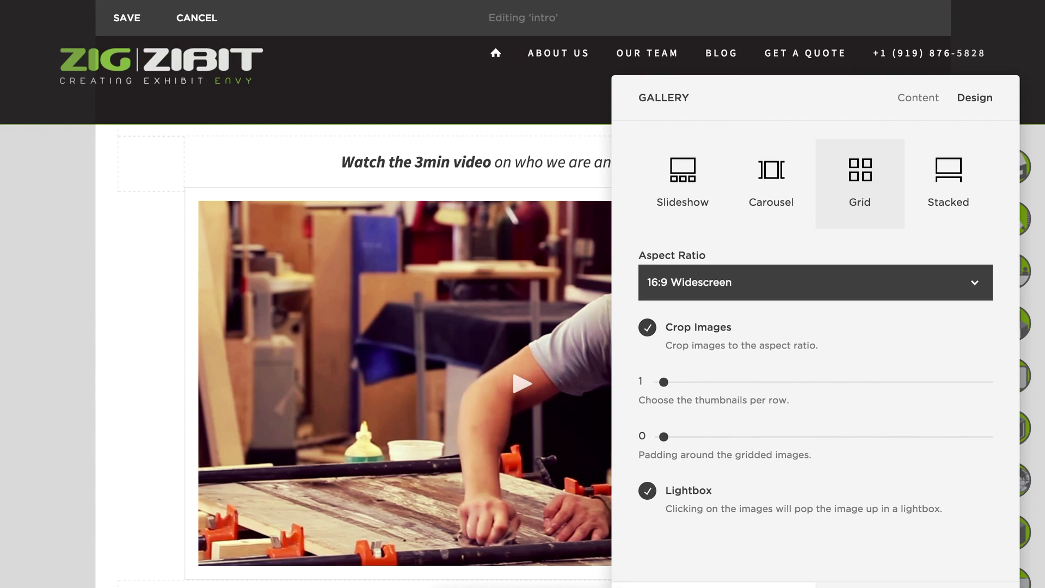
{"action": "left_click", "coordinate": [714, 583]}
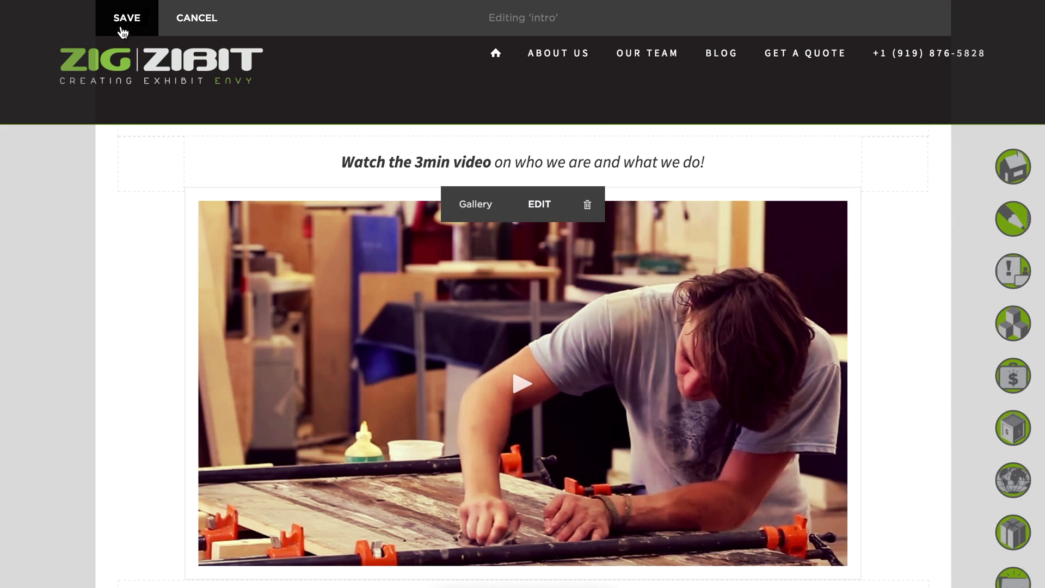
{"action": "left_click", "coordinate": [194, 19]}
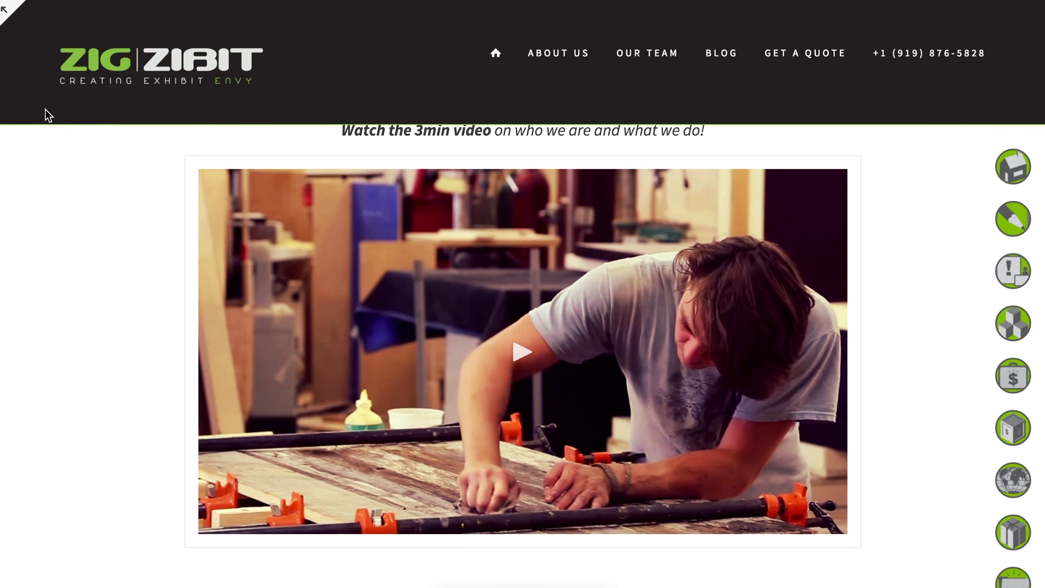
Return to the editor sidebar, scroll down the homepage and open the Custom Exhibits tile.
{"action": "left_click", "coordinate": [20, 15]}
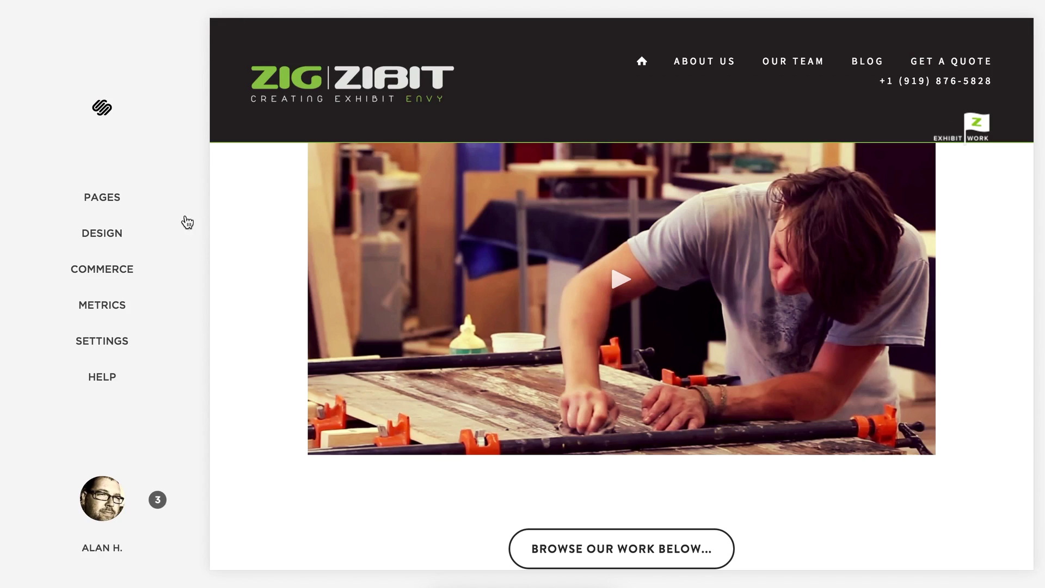
{"action": "mouse_move", "coordinate": [312, 196]}
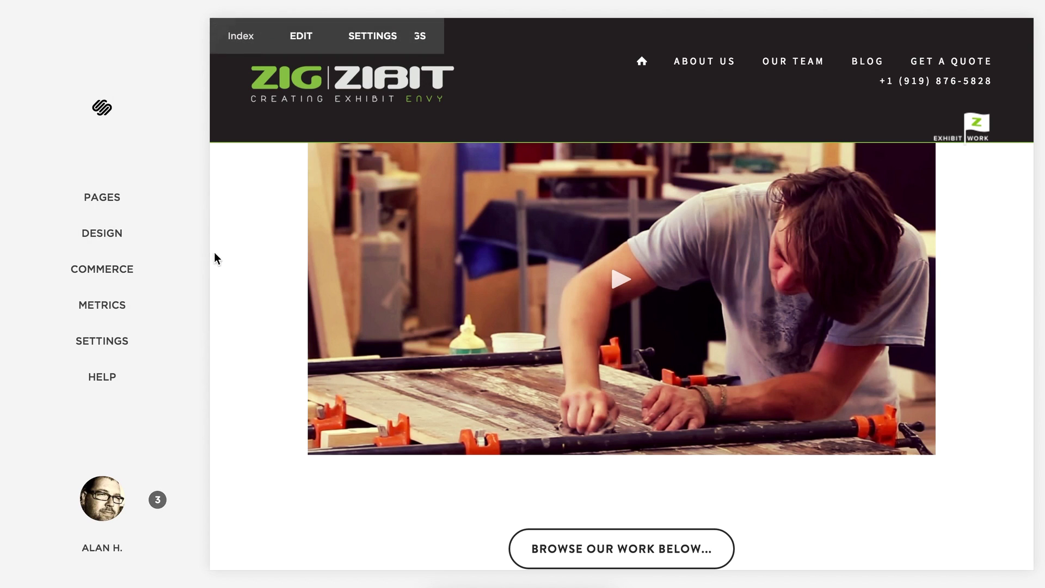
{"action": "scroll", "coordinate": [532, 335], "scroll_direction": "down", "scroll_amount": 5}
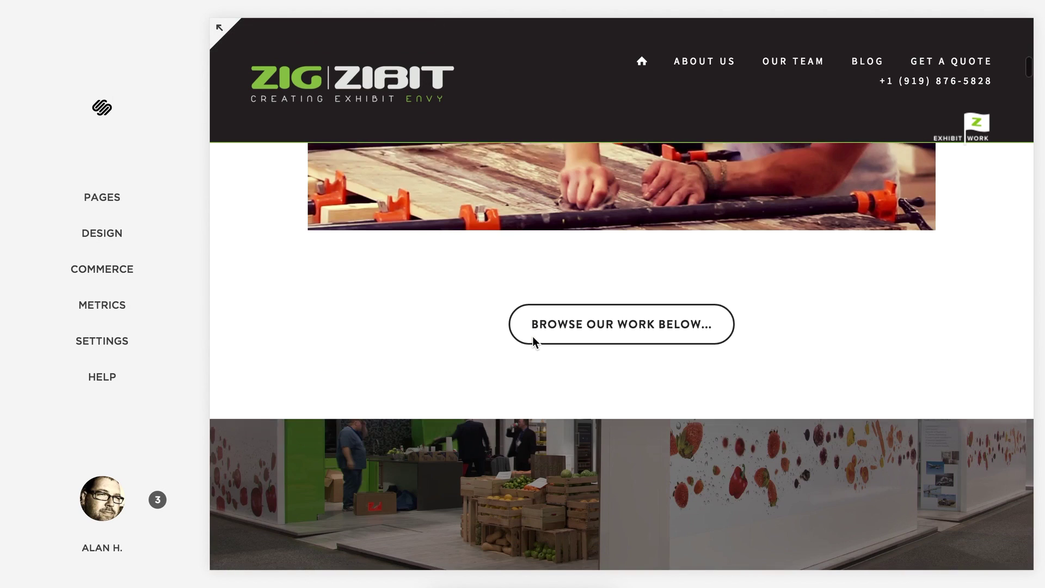
{"action": "scroll", "coordinate": [541, 334], "scroll_direction": "down", "scroll_amount": 10}
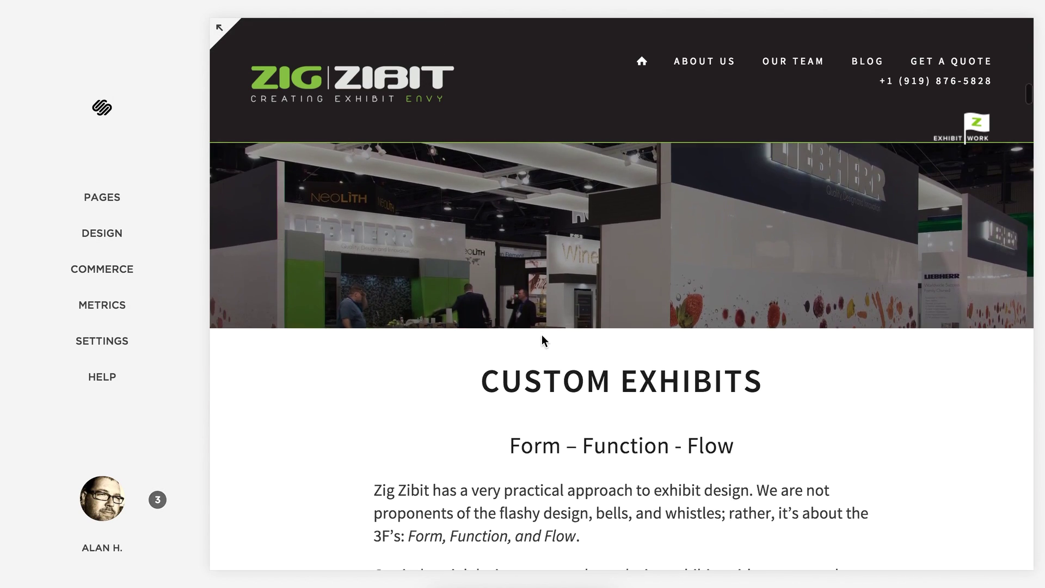
{"action": "scroll", "coordinate": [541, 334], "scroll_direction": "down", "scroll_amount": 7}
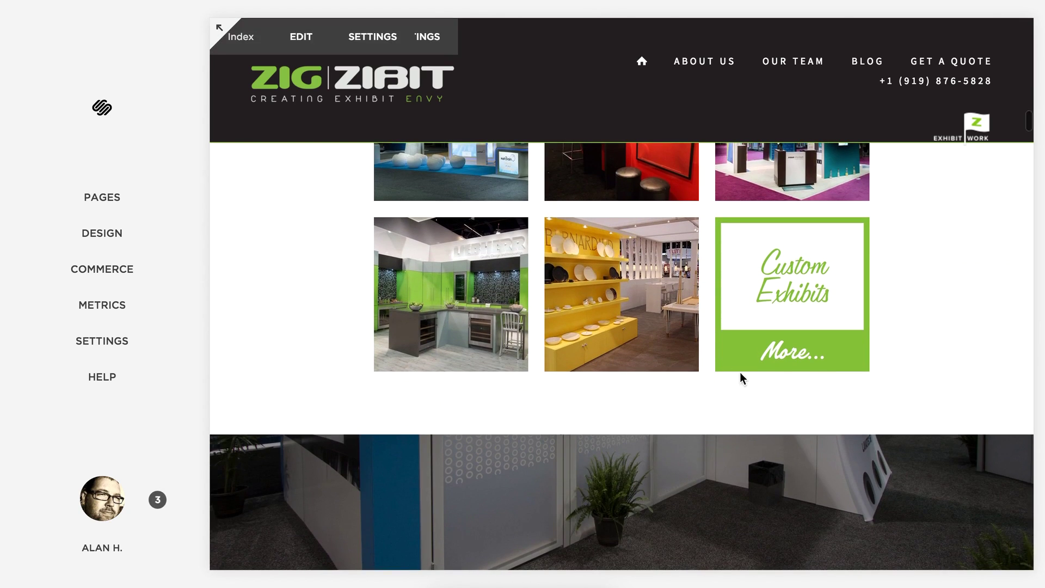
{"action": "left_click", "coordinate": [839, 308]}
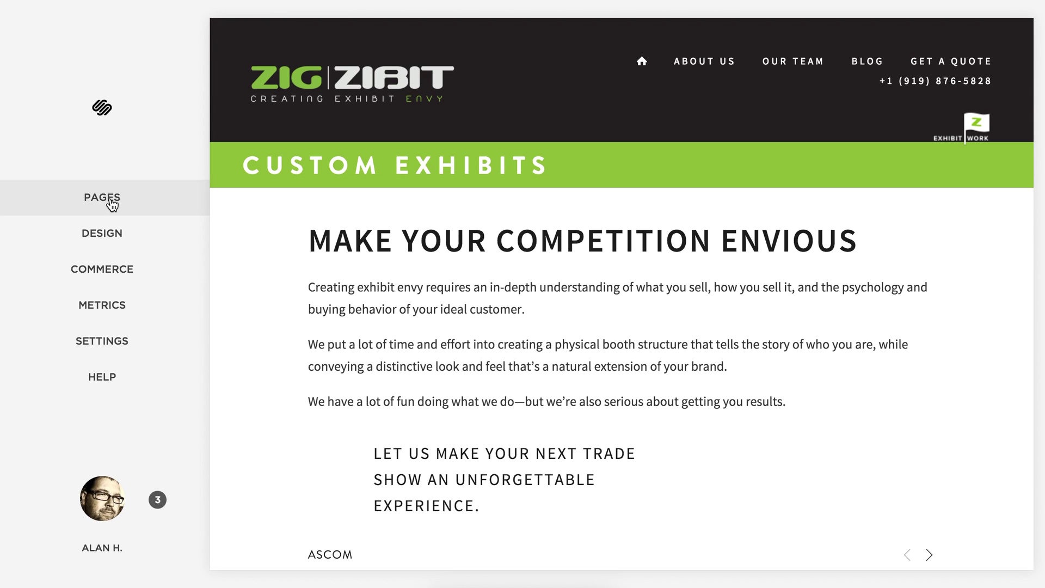
Show the Pages panel and scroll through the site's list of pages.
{"action": "left_click", "coordinate": [131, 206]}
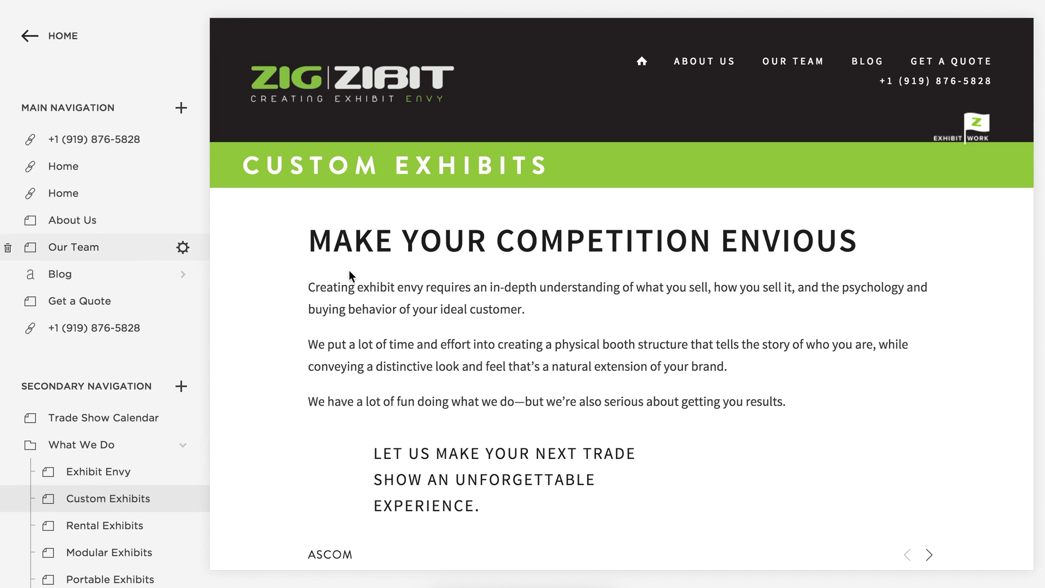
{"action": "scroll", "coordinate": [135, 345], "scroll_direction": "down", "scroll_amount": 15}
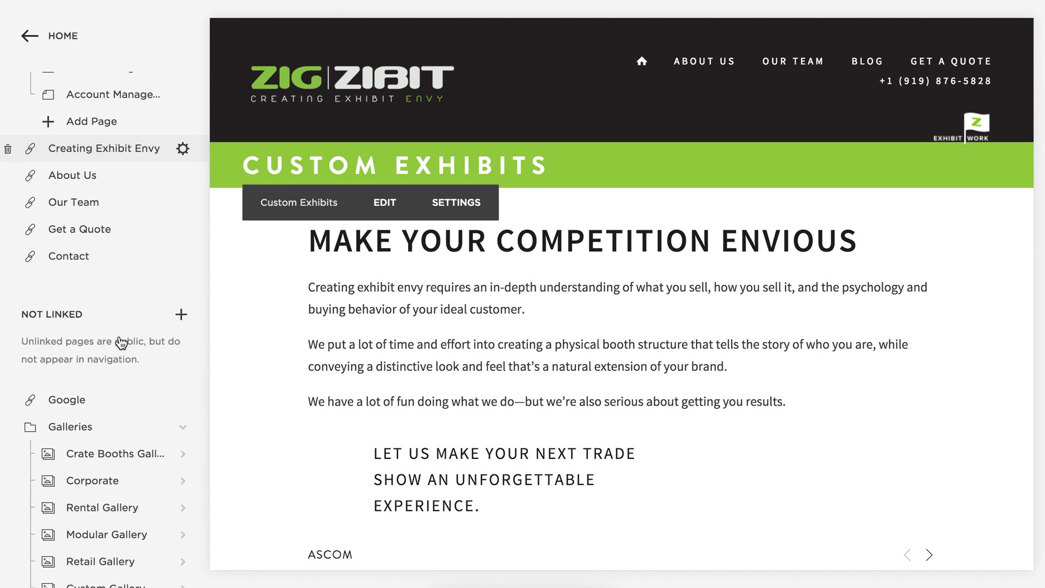
{"action": "scroll", "coordinate": [120, 337], "scroll_direction": "down", "scroll_amount": 10}
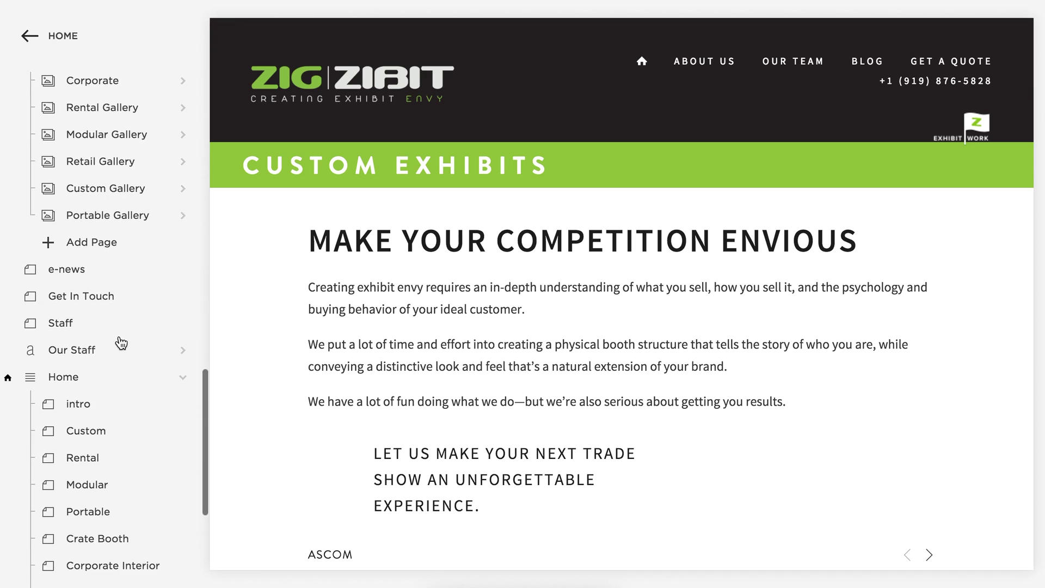
{"action": "scroll", "coordinate": [121, 341], "scroll_direction": "up", "scroll_amount": 2}
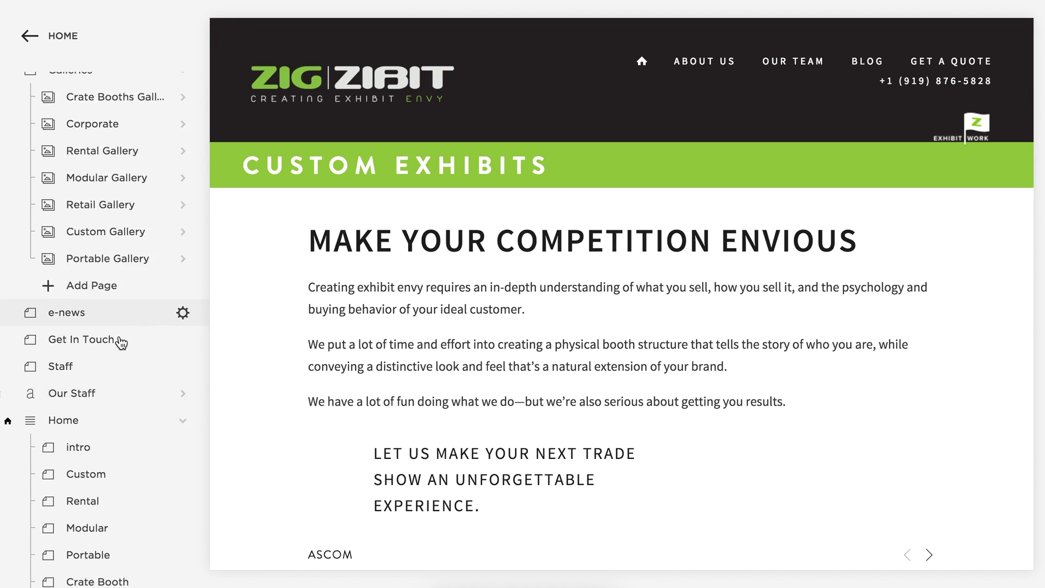
{"action": "scroll", "coordinate": [121, 342], "scroll_direction": "down", "scroll_amount": 8}
{"action": "scroll", "coordinate": [121, 342], "scroll_direction": "up", "scroll_amount": 17}
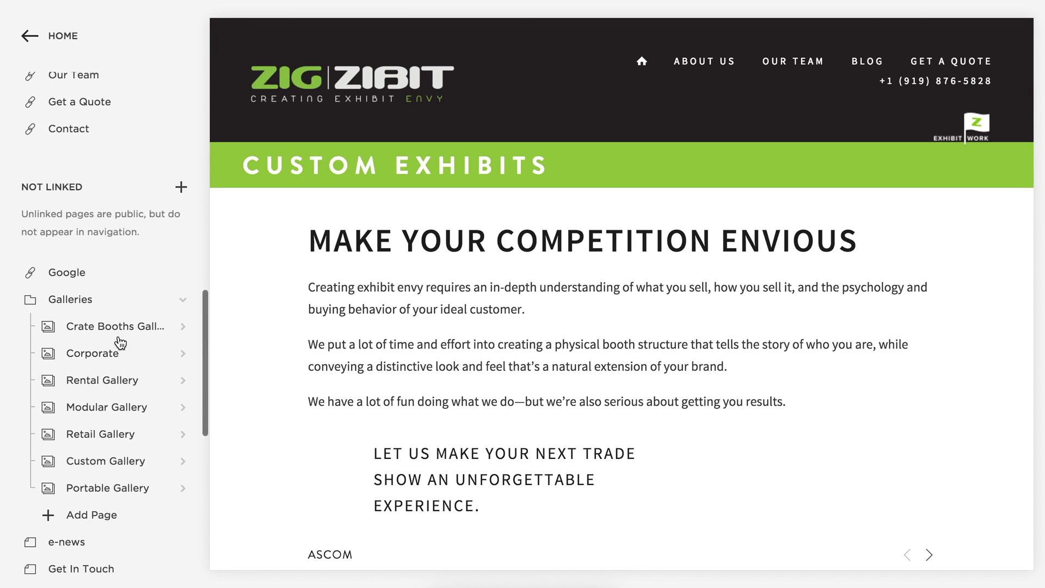
{"action": "scroll", "coordinate": [120, 342], "scroll_direction": "up", "scroll_amount": 8}
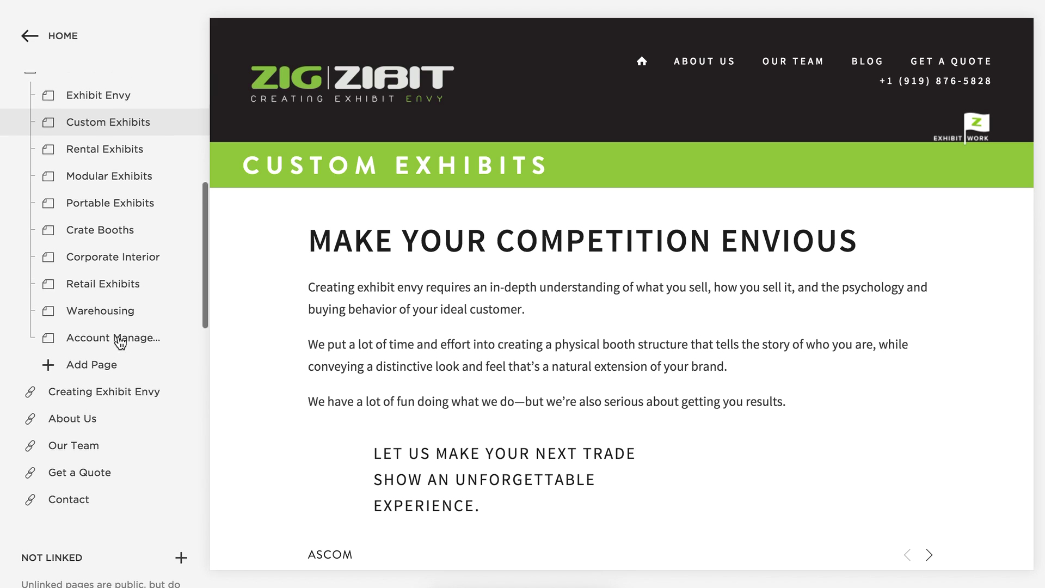
{"action": "scroll", "coordinate": [120, 341], "scroll_direction": "up", "scroll_amount": 2}
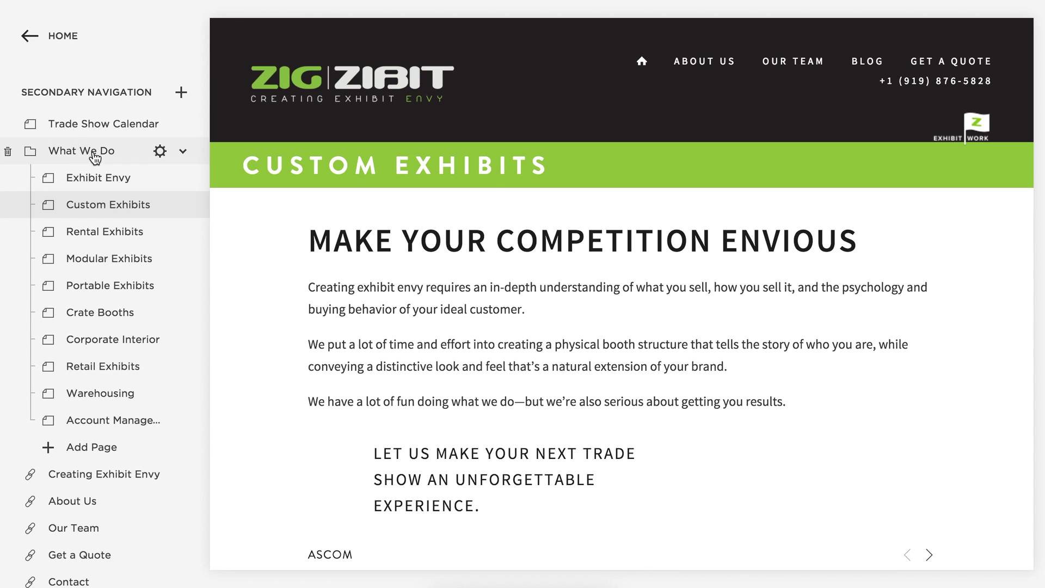
{"action": "scroll", "coordinate": [526, 395], "scroll_direction": "down", "scroll_amount": 10}
{"action": "scroll", "coordinate": [525, 395], "scroll_direction": "down", "scroll_amount": 15}
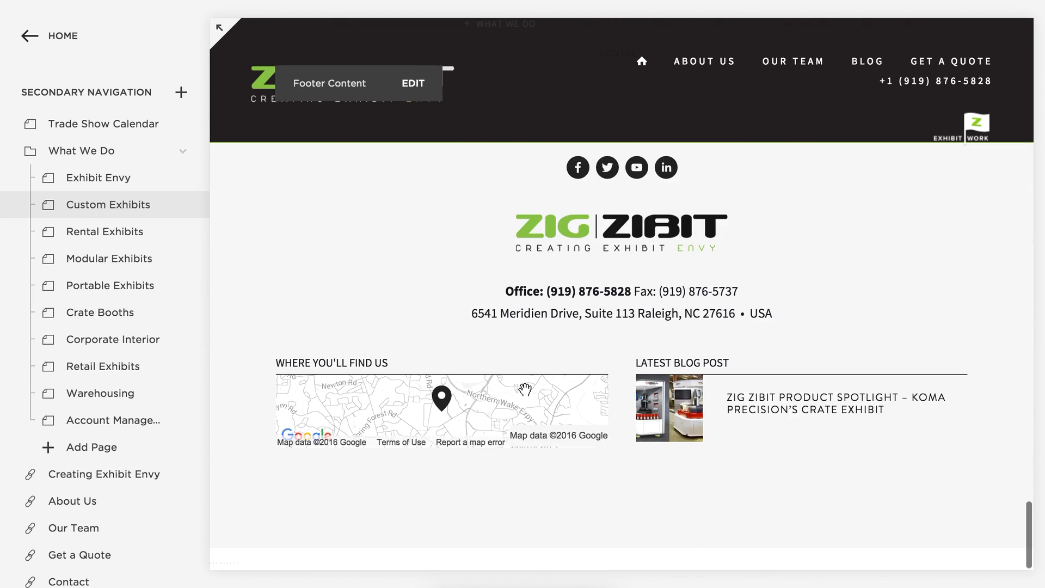
{"action": "scroll", "coordinate": [524, 389], "scroll_direction": "up", "scroll_amount": 4}
Open Custom Exhibits for editing via the footer's What We Do links.
{"action": "mouse_move", "coordinate": [497, 242]}
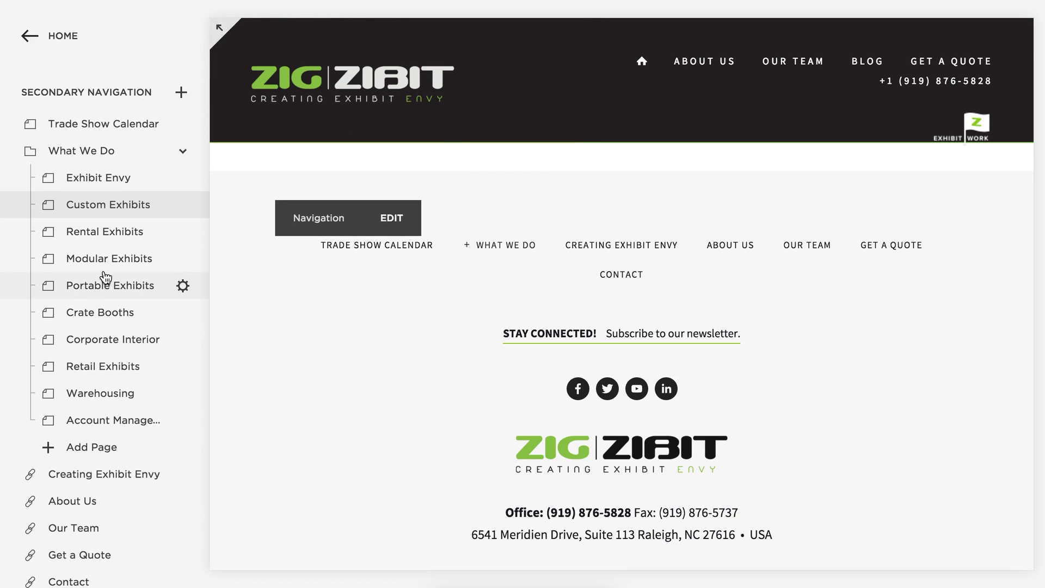
{"action": "left_click", "coordinate": [123, 199]}
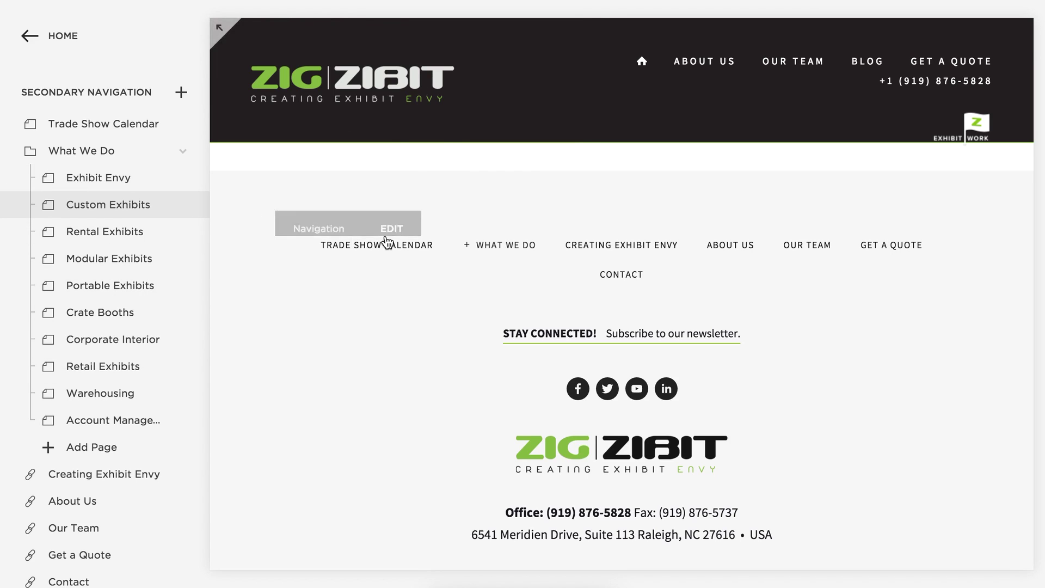
{"action": "scroll", "coordinate": [456, 255], "scroll_direction": "up", "scroll_amount": 10}
{"action": "scroll", "coordinate": [455, 249], "scroll_direction": "up", "scroll_amount": 15}
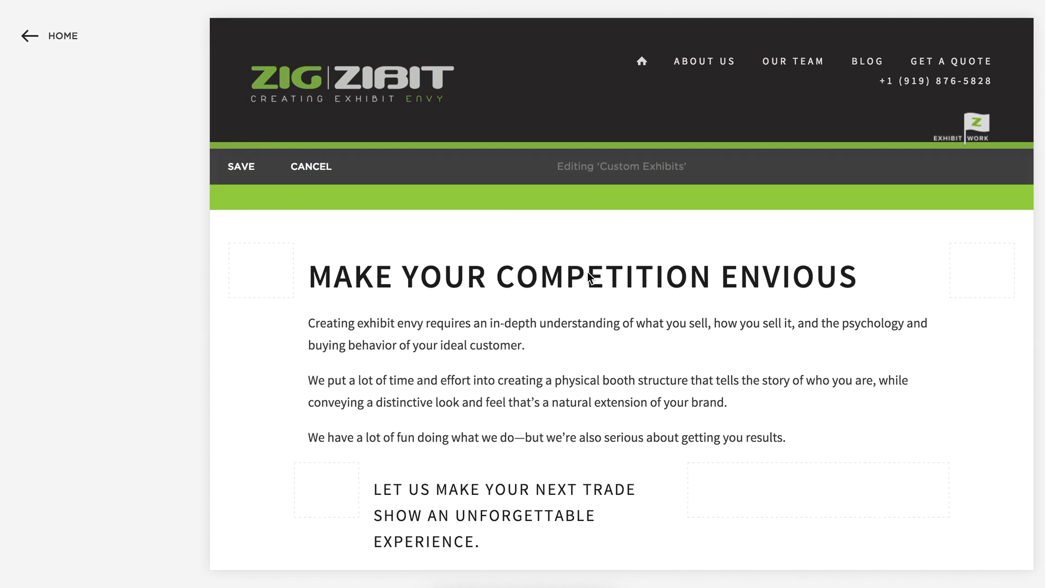
Scroll from the heading through the Halfpenny, Implus and Bernadaud galleries, then cancel editing.
{"action": "left_click", "coordinate": [588, 277]}
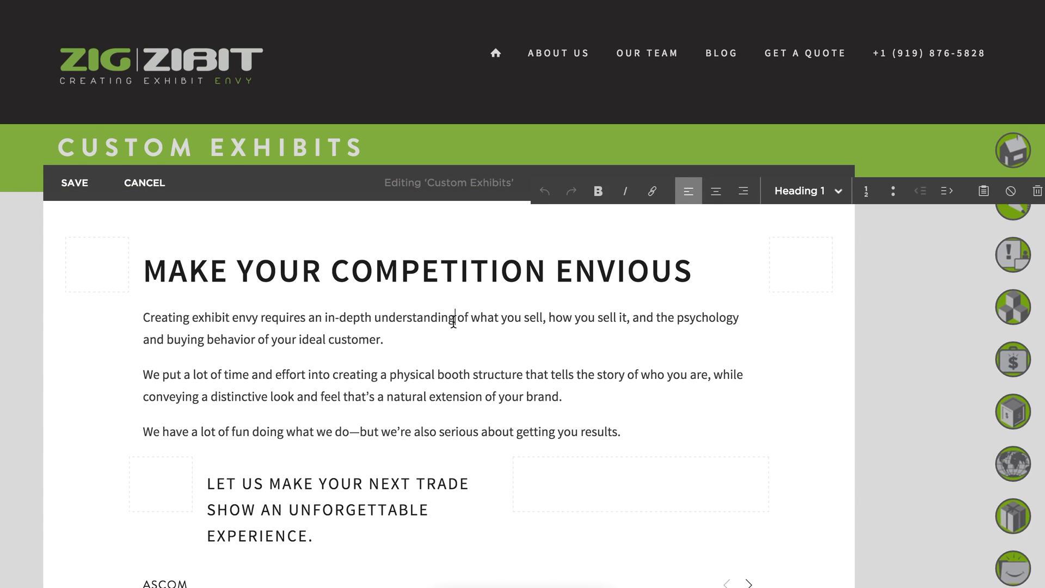
{"action": "scroll", "coordinate": [453, 321], "scroll_direction": "down", "scroll_amount": 3}
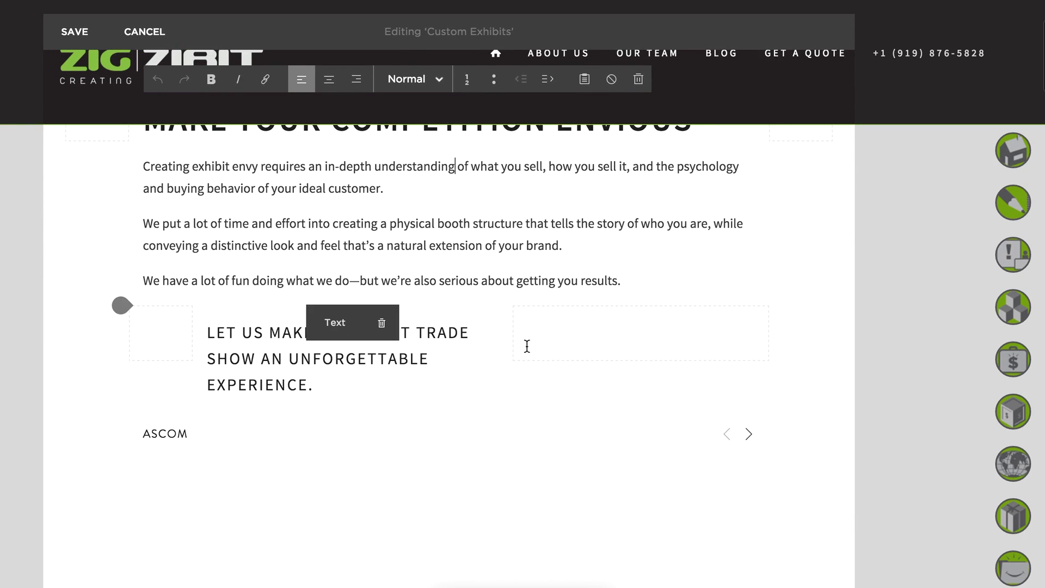
{"action": "scroll", "coordinate": [565, 376], "scroll_direction": "down", "scroll_amount": 4}
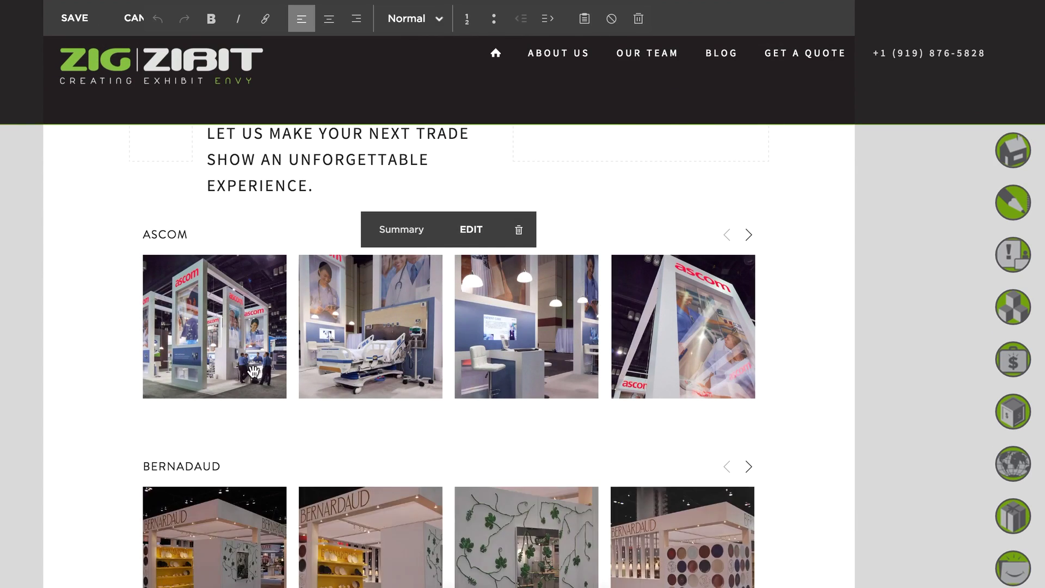
{"action": "scroll", "coordinate": [626, 357], "scroll_direction": "down", "scroll_amount": 2}
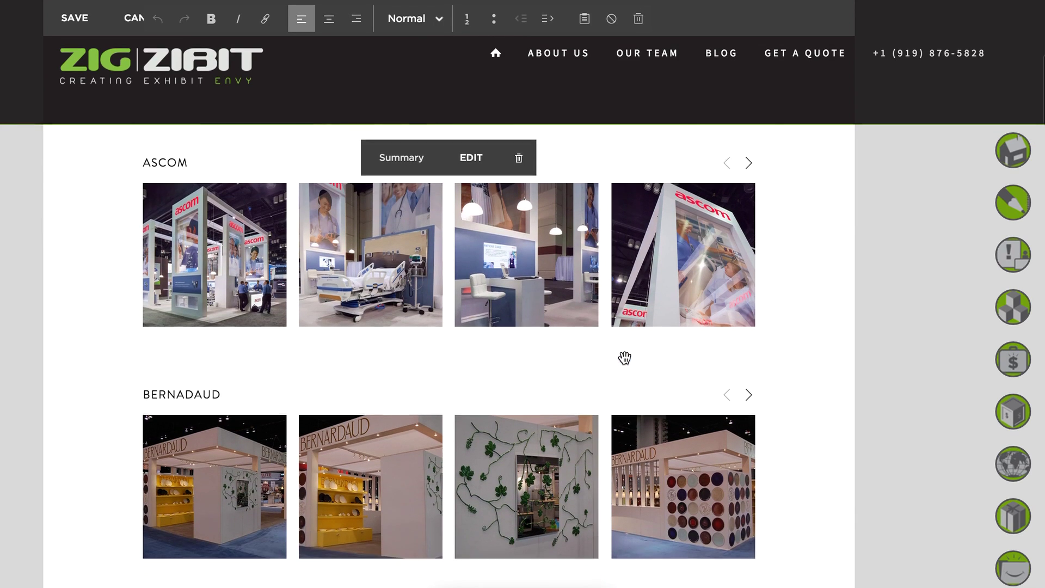
{"action": "scroll", "coordinate": [625, 357], "scroll_direction": "down", "scroll_amount": 1}
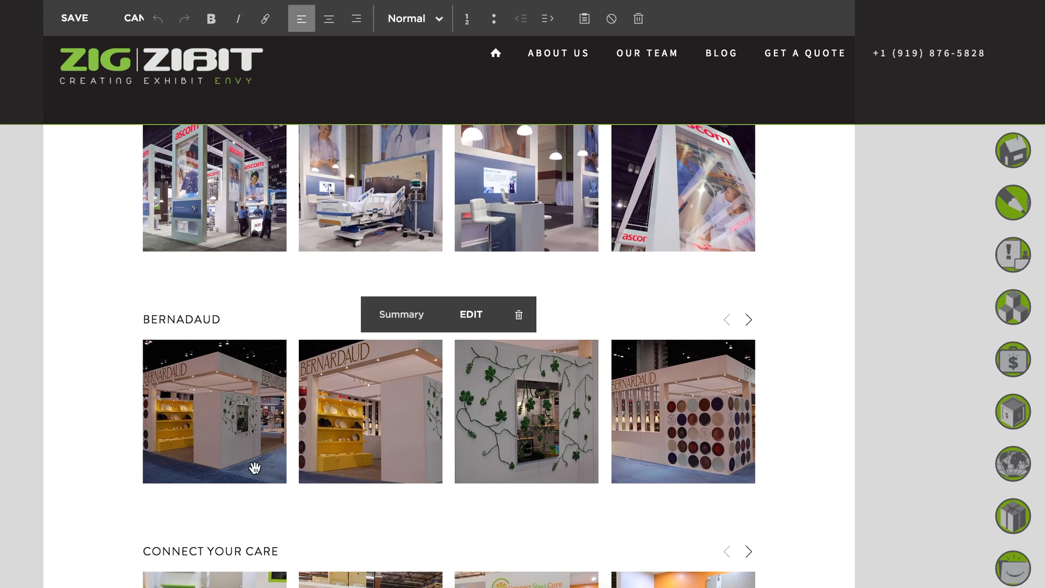
{"action": "scroll", "coordinate": [615, 438], "scroll_direction": "down", "scroll_amount": 10}
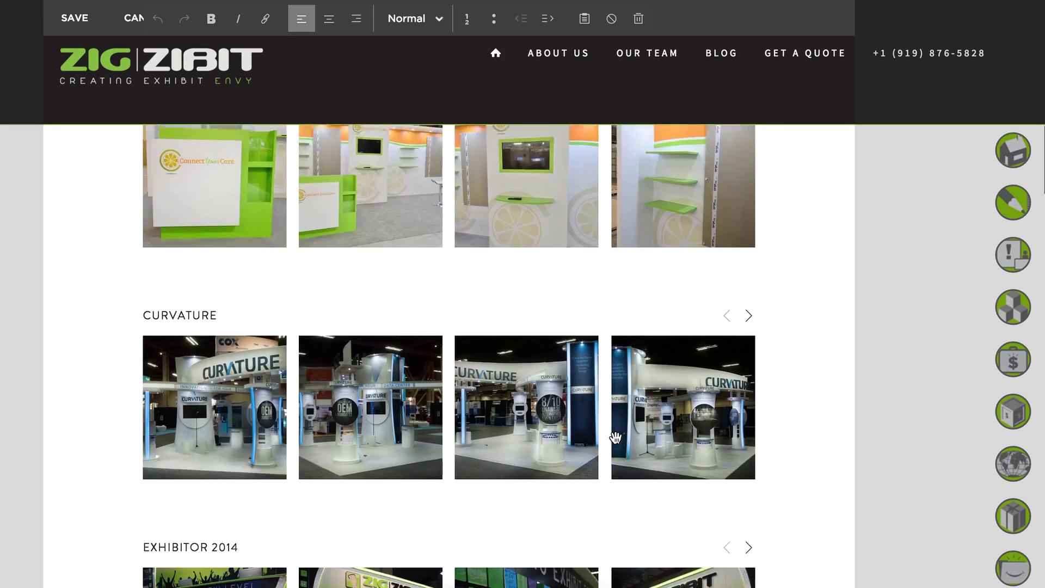
{"action": "scroll", "coordinate": [615, 438], "scroll_direction": "down", "scroll_amount": 20}
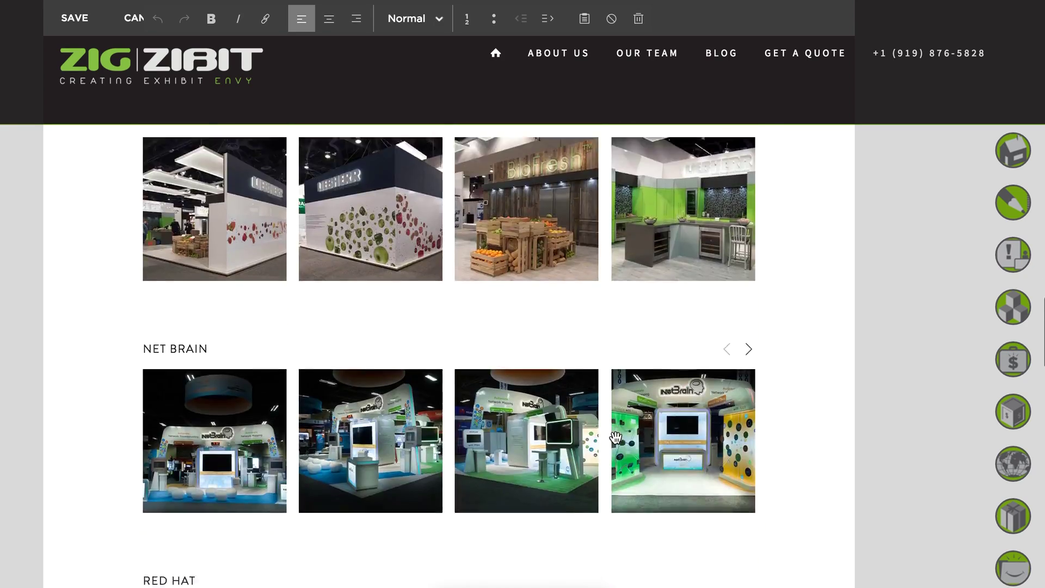
{"action": "scroll", "coordinate": [615, 438], "scroll_direction": "down", "scroll_amount": 2}
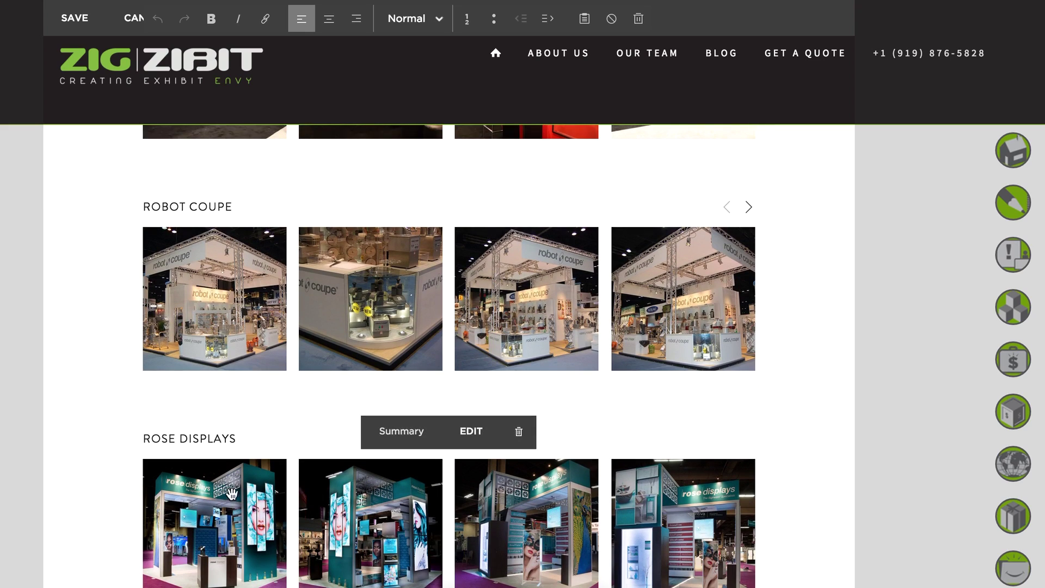
{"action": "scroll", "coordinate": [307, 425], "scroll_direction": "down", "scroll_amount": 8}
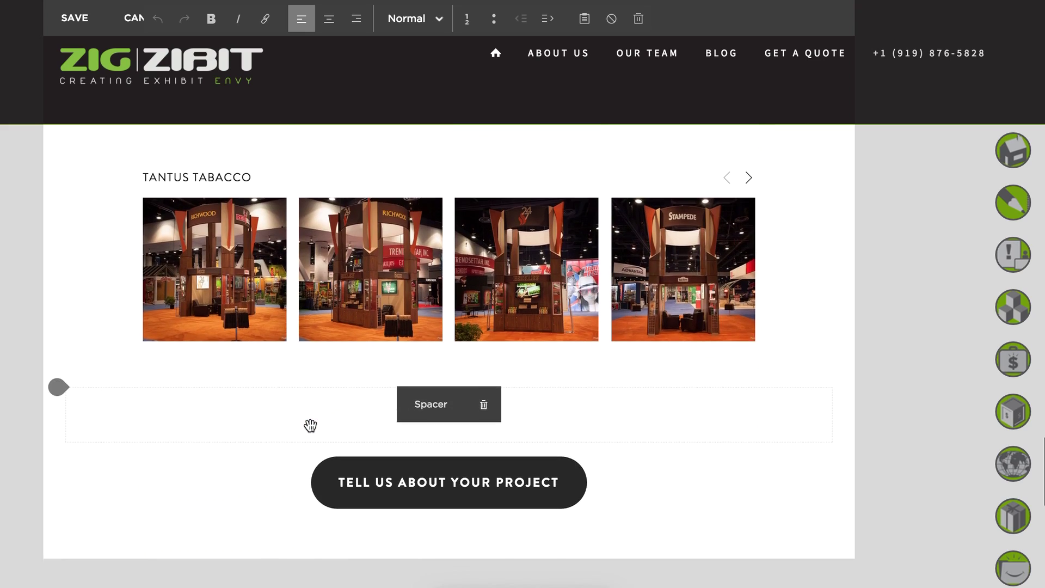
{"action": "scroll", "coordinate": [291, 370], "scroll_direction": "up", "scroll_amount": 20}
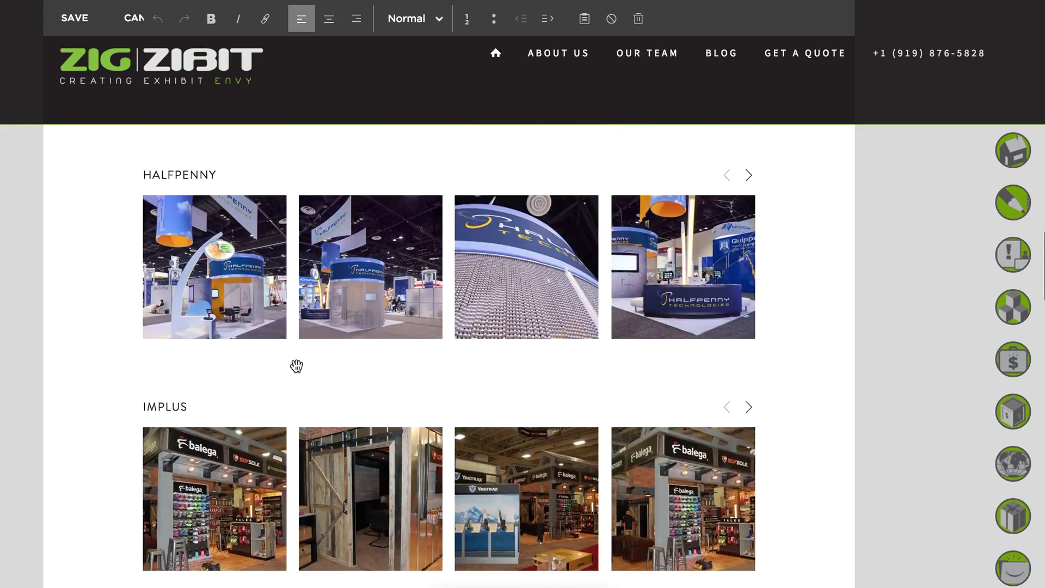
{"action": "scroll", "coordinate": [305, 363], "scroll_direction": "up", "scroll_amount": 10}
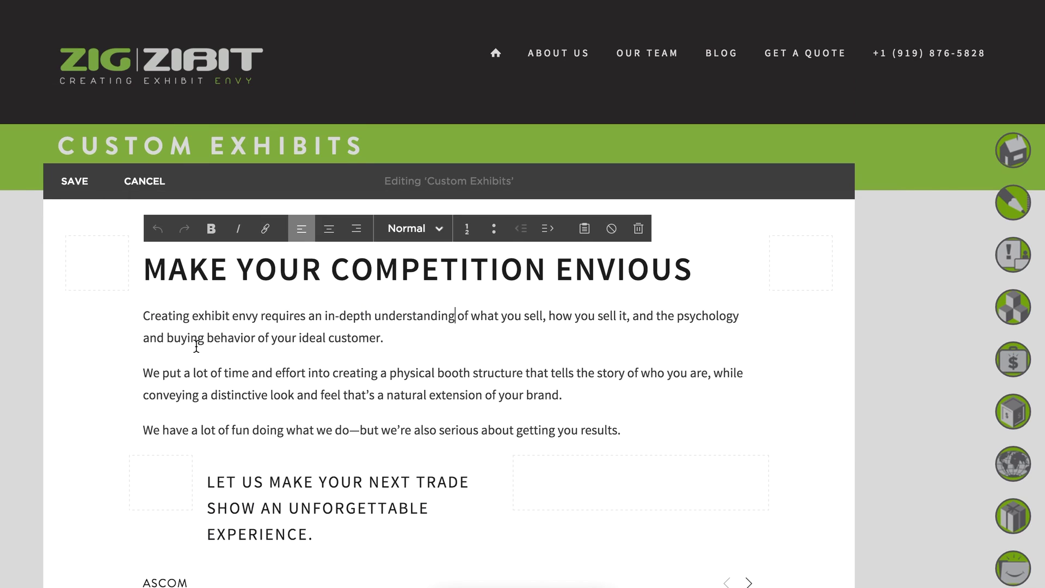
{"action": "left_click", "coordinate": [144, 183]}
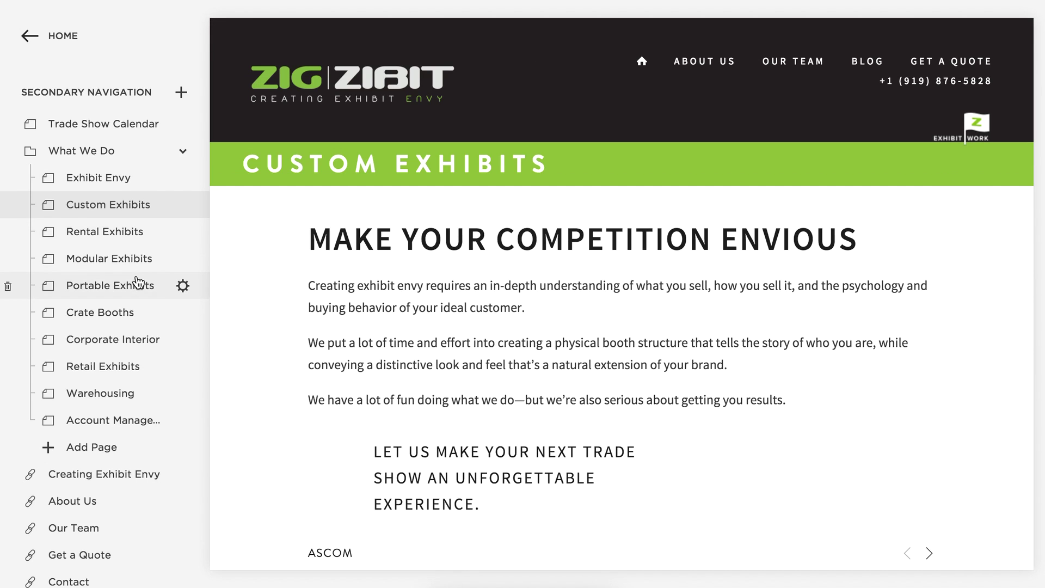
Scroll Pages to Not Linked, collapse and re-expand Galleries, and open Retail Gallery.
{"action": "scroll", "coordinate": [115, 294], "scroll_direction": "down", "scroll_amount": 10}
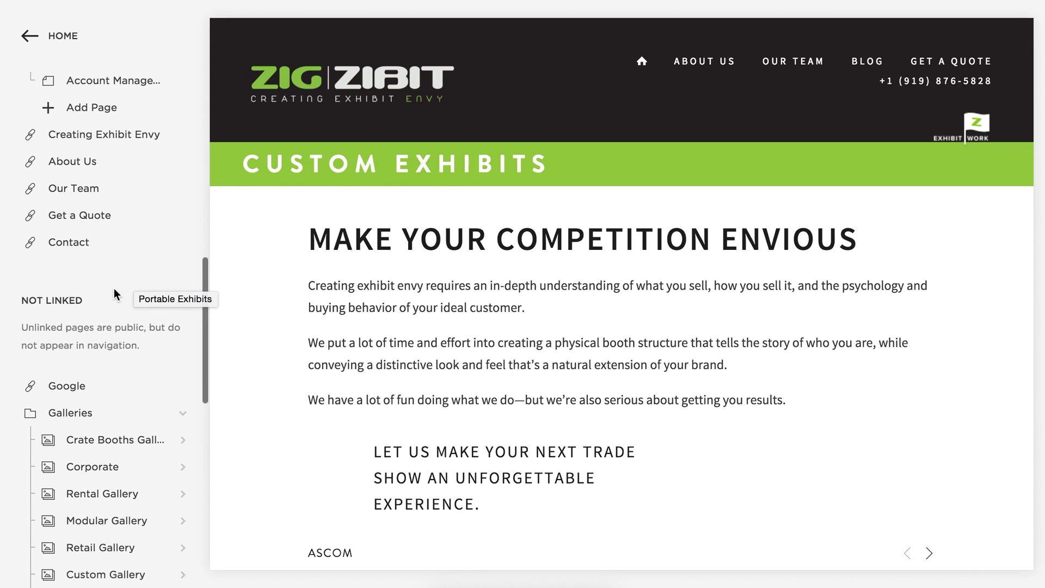
{"action": "scroll", "coordinate": [114, 294], "scroll_direction": "down", "scroll_amount": 3}
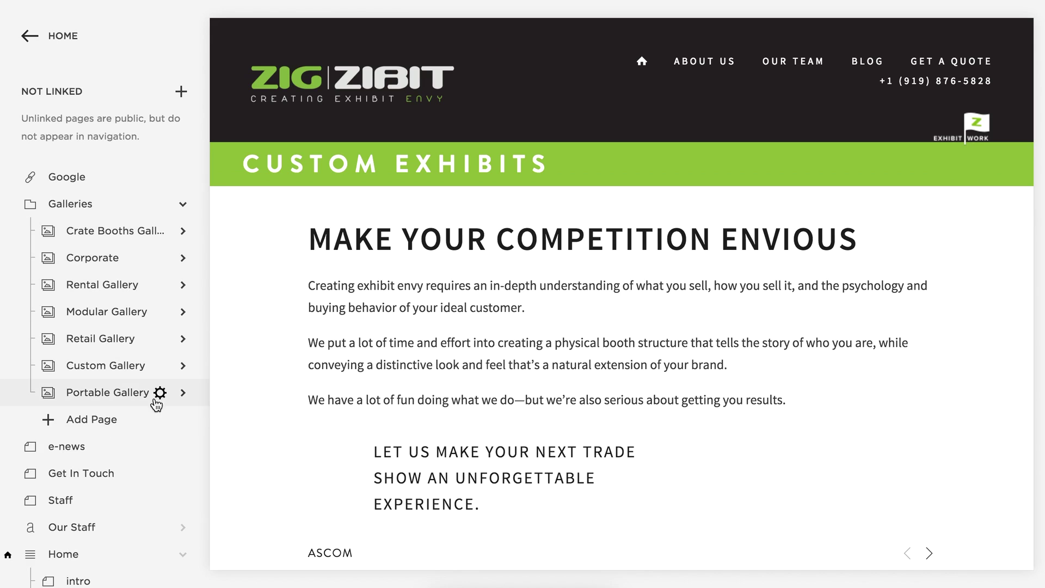
{"action": "scroll", "coordinate": [87, 240], "scroll_direction": "up", "scroll_amount": 3}
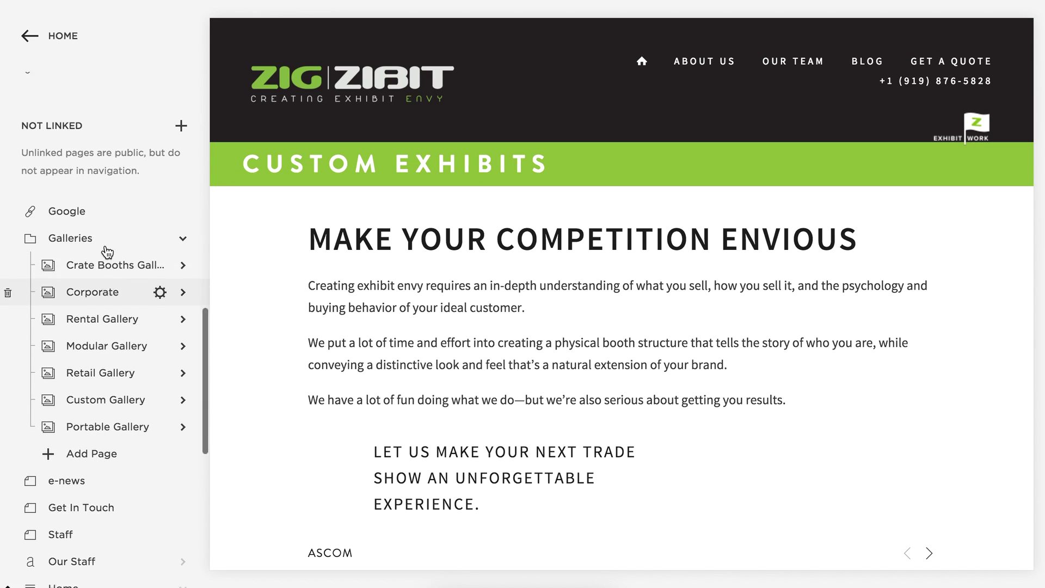
{"action": "scroll", "coordinate": [76, 240], "scroll_direction": "down", "scroll_amount": 3}
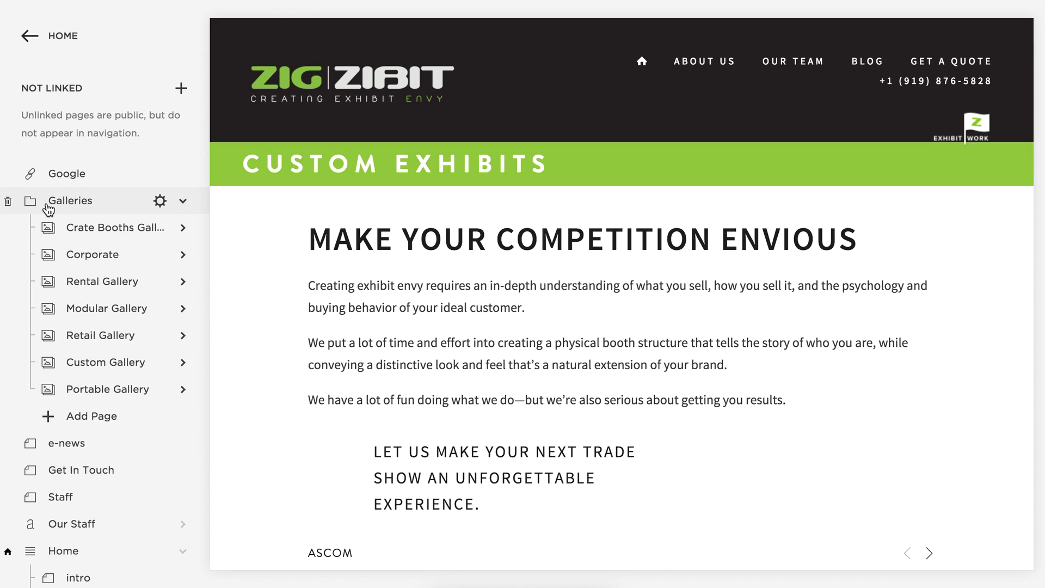
{"action": "scroll", "coordinate": [48, 205], "scroll_direction": "down", "scroll_amount": 1}
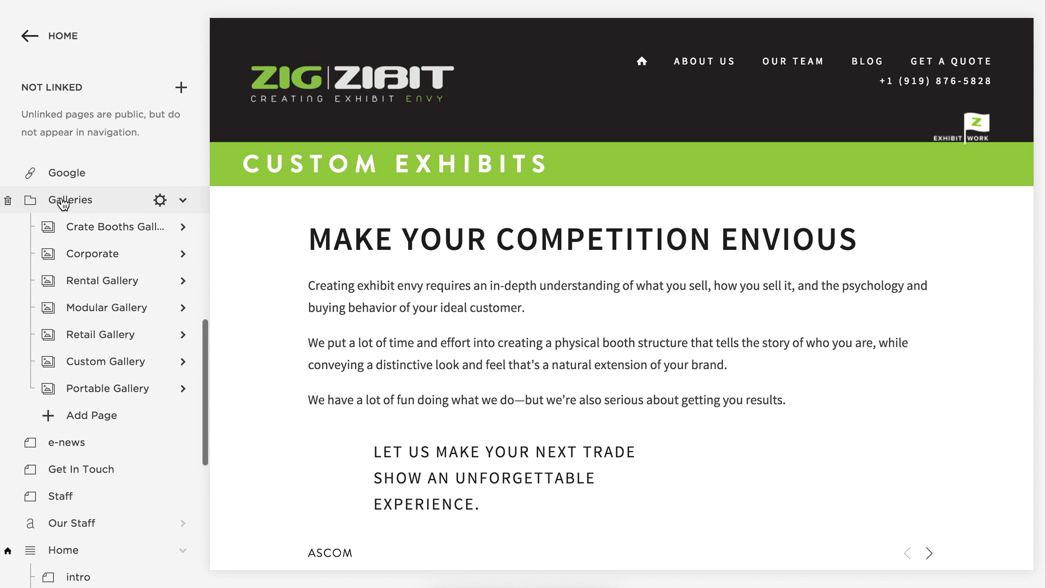
{"action": "left_click", "coordinate": [184, 202]}
{"action": "left_click", "coordinate": [184, 201]}
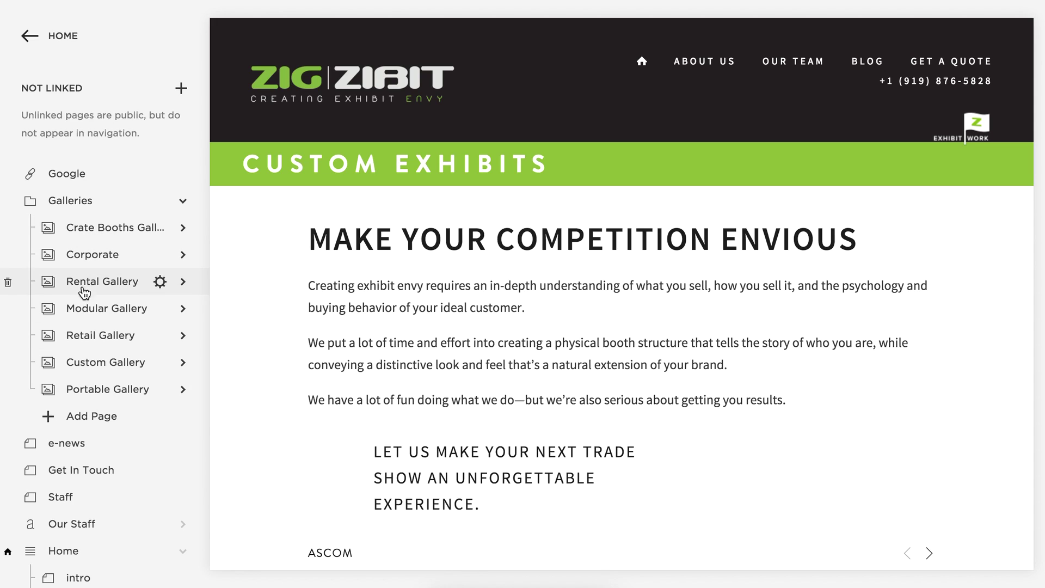
{"action": "left_click", "coordinate": [80, 338]}
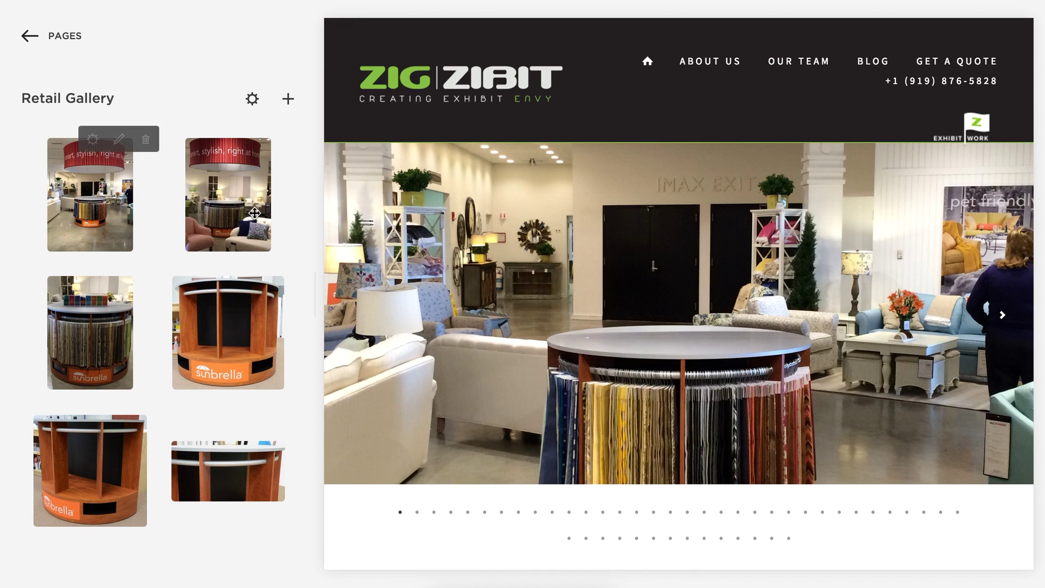
Widen and restore the Retail Gallery panel, cancel an image upload, and return to Pages.
{"action": "left_click_drag", "start_coordinate": [314, 296], "coordinate": [473, 300]}
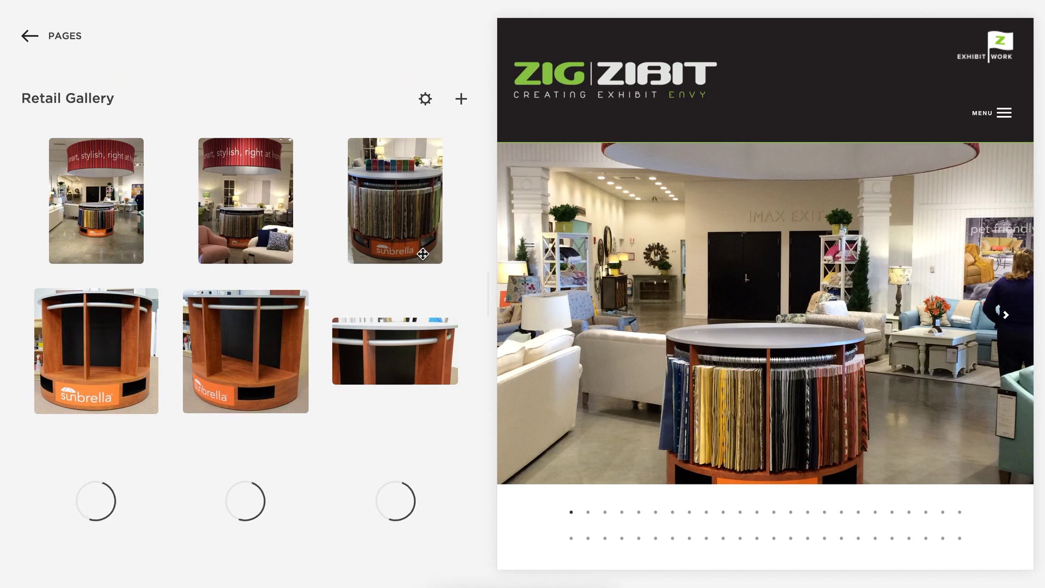
{"action": "left_click_drag", "start_coordinate": [492, 236], "coordinate": [310, 291]}
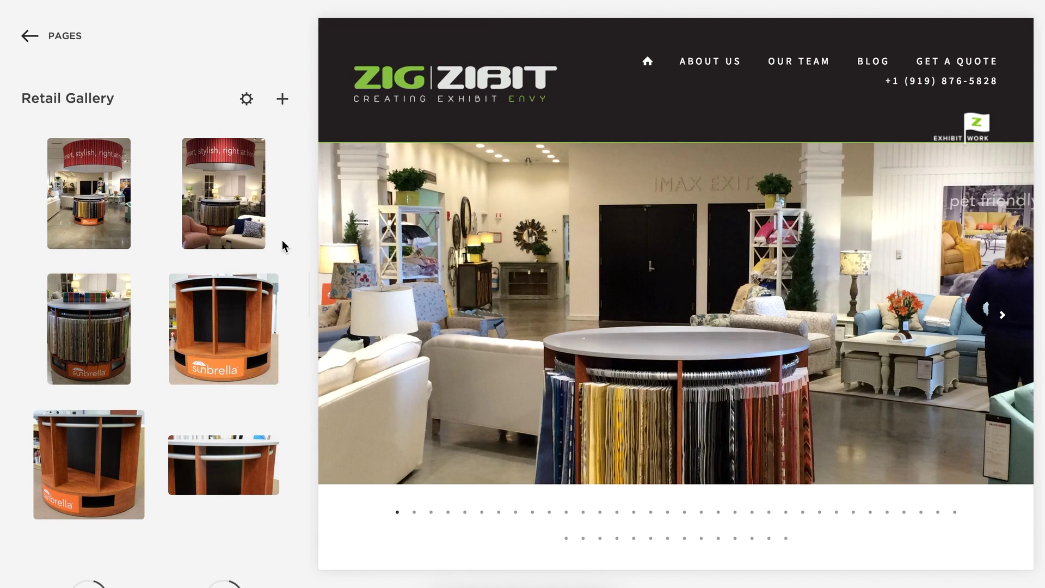
{"action": "mouse_move", "coordinate": [276, 238]}
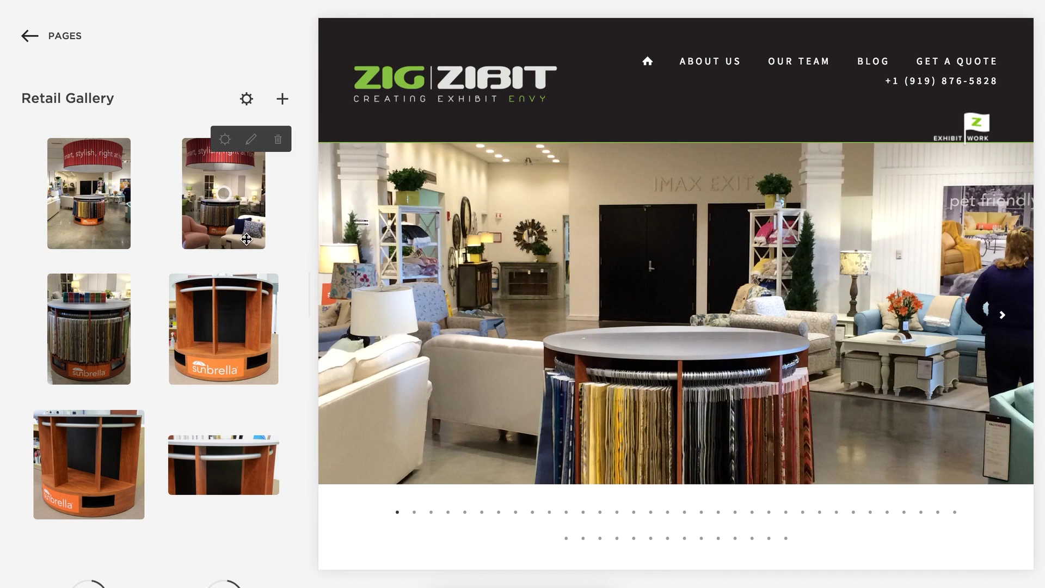
{"action": "scroll", "coordinate": [254, 231], "scroll_direction": "down", "scroll_amount": 5}
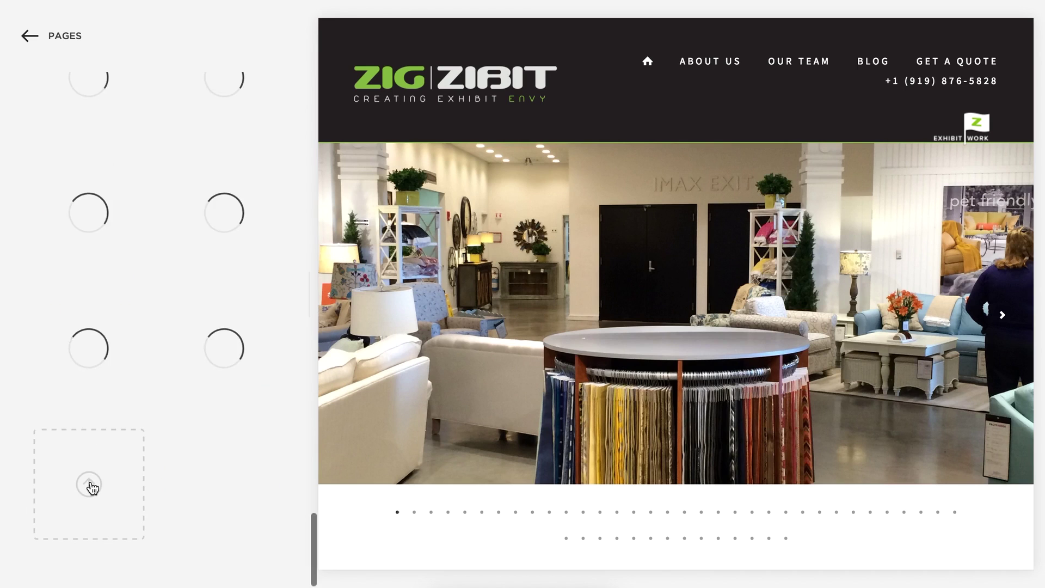
{"action": "left_click", "coordinate": [89, 484]}
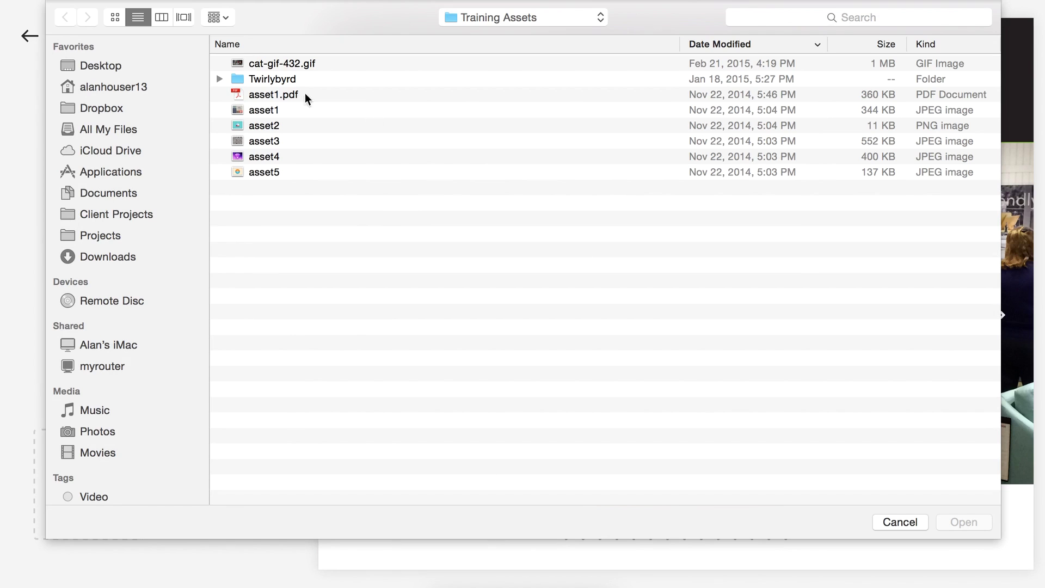
{"action": "left_click", "coordinate": [899, 522]}
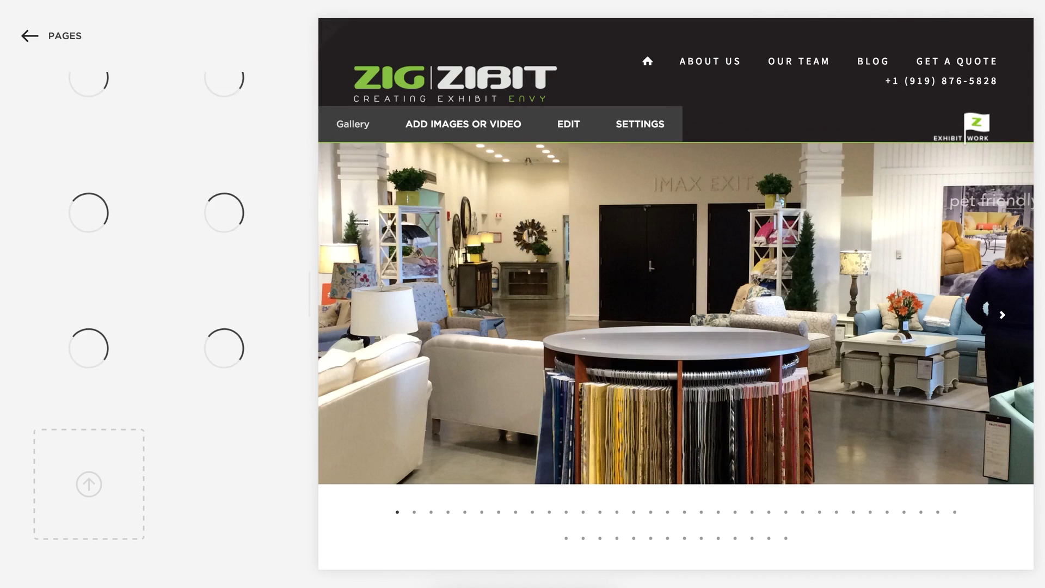
{"action": "left_click", "coordinate": [79, 42]}
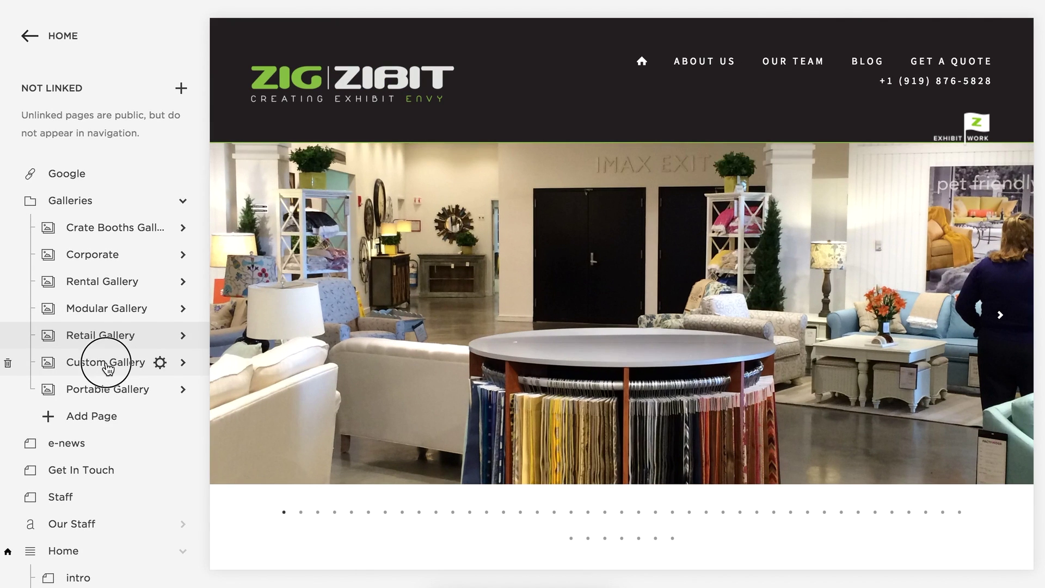
Open Custom Gallery and scroll its image panel down to the dashed upload box.
{"action": "left_click", "coordinate": [108, 367]}
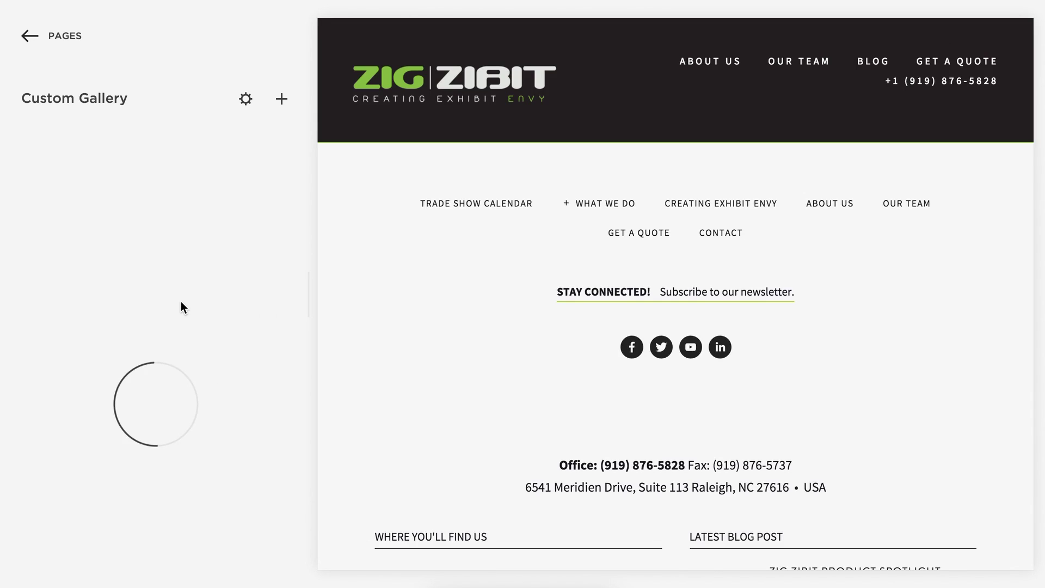
{"action": "mouse_move", "coordinate": [236, 227]}
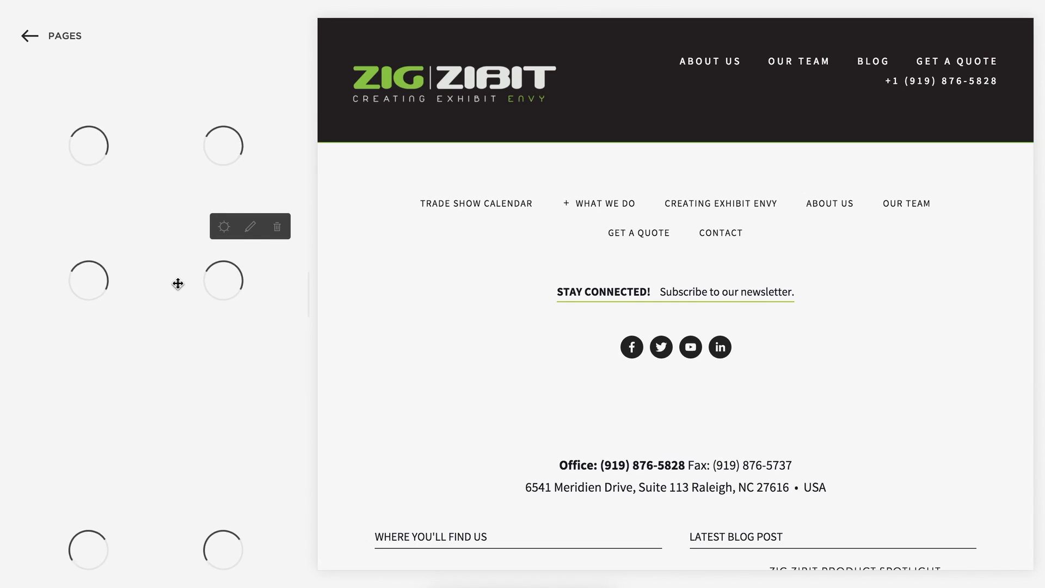
{"action": "scroll", "coordinate": [178, 283], "scroll_direction": "down", "scroll_amount": 1}
{"action": "scroll", "coordinate": [178, 282], "scroll_direction": "down", "scroll_amount": 5}
{"action": "scroll", "coordinate": [179, 282], "scroll_direction": "down", "scroll_amount": 5}
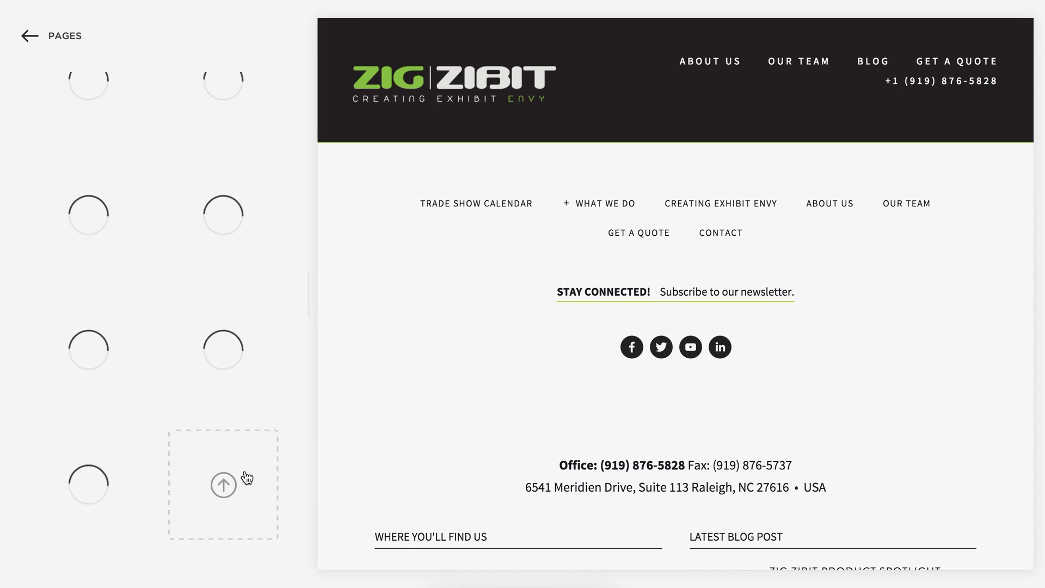
Upload asset1 through asset5 from the Training Assets folder to Custom Gallery.
{"action": "left_click", "coordinate": [225, 489]}
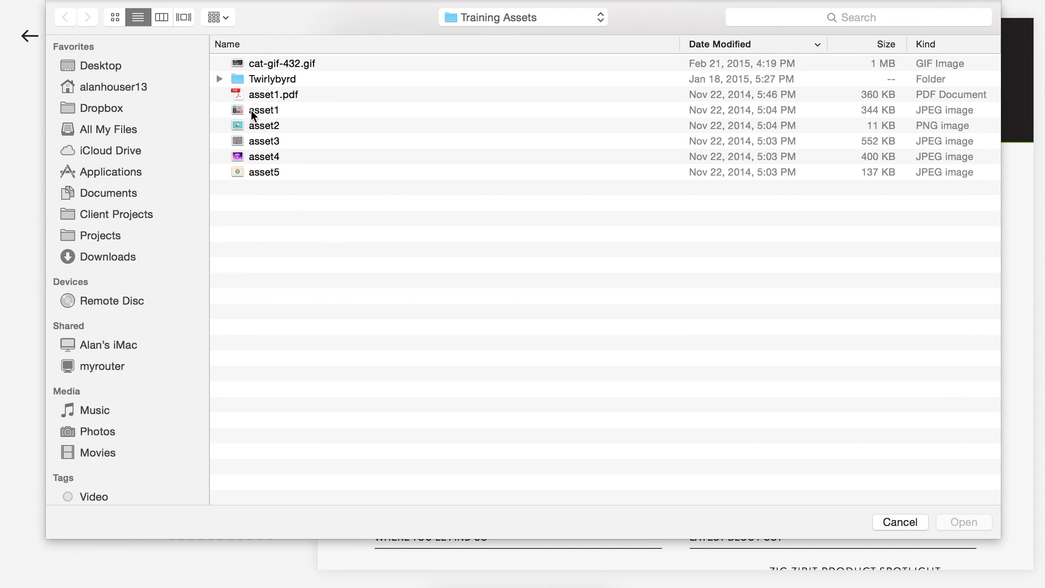
{"action": "left_click", "coordinate": [275, 111]}
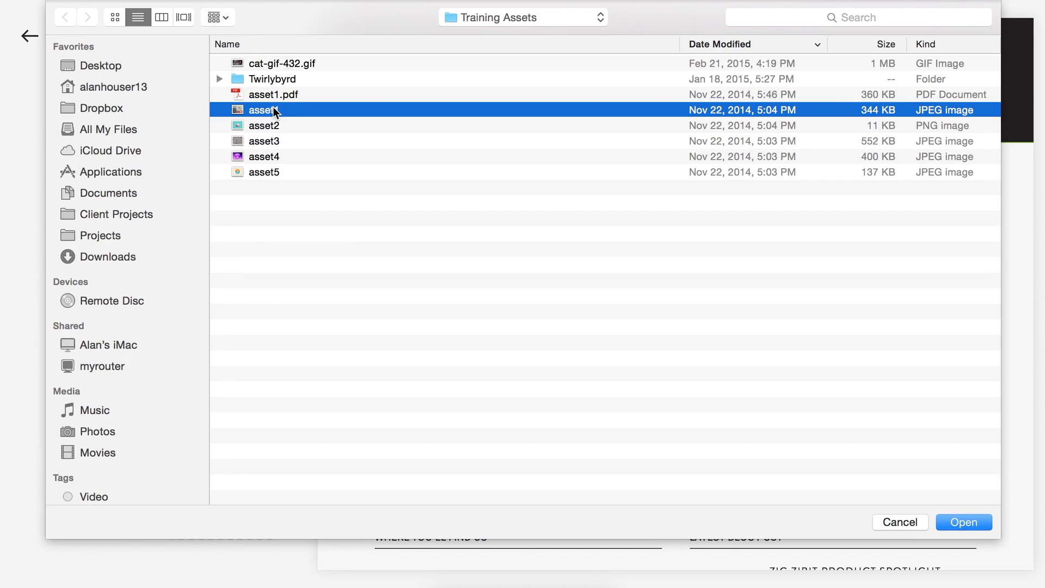
{"action": "left_click", "coordinate": [266, 173], "text": "shift"}
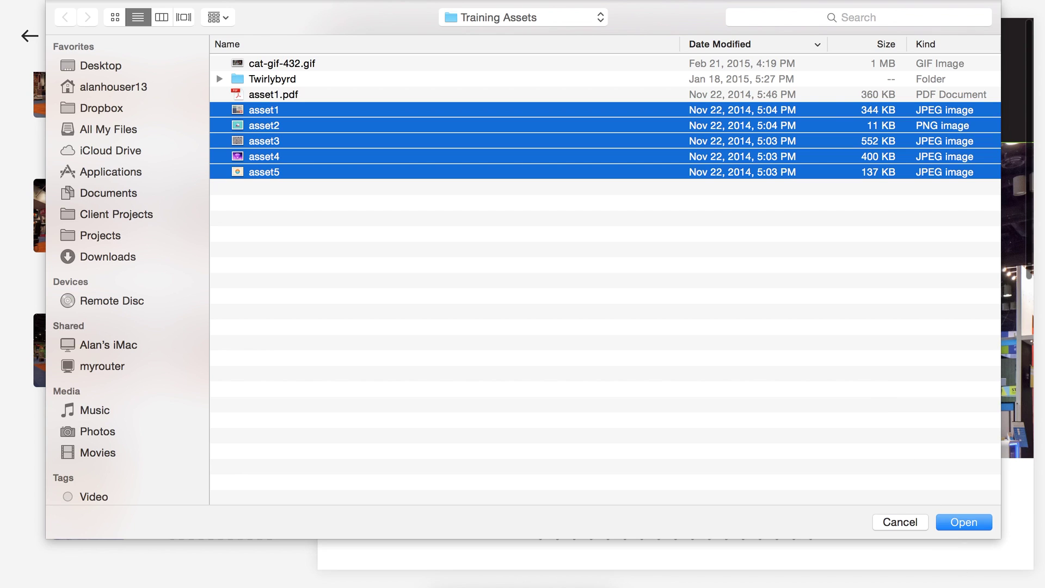
{"action": "left_click", "coordinate": [963, 522]}
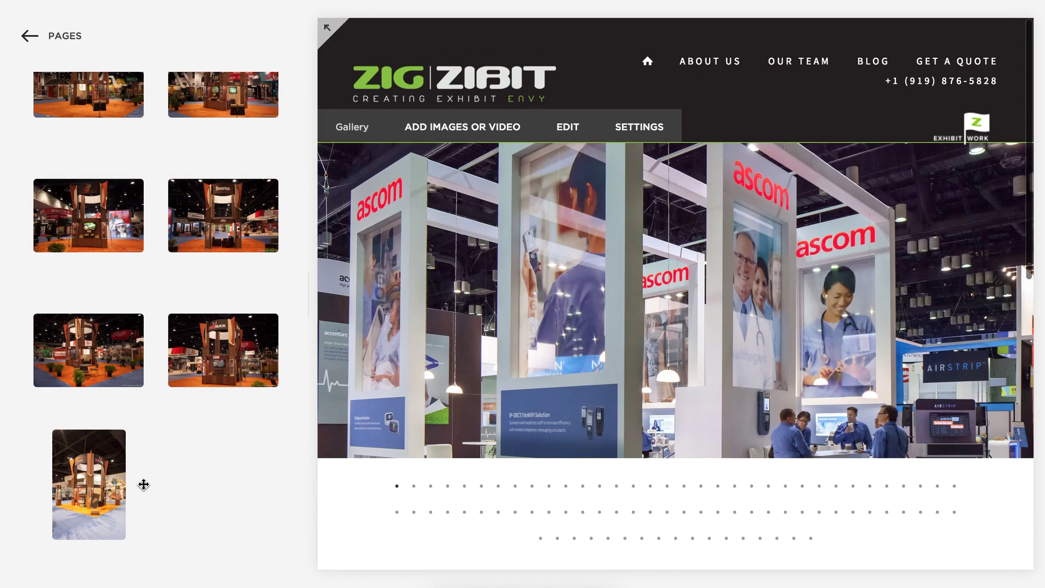
Scroll the Custom Gallery thumbnail panel to locate the newly uploaded asset images.
{"action": "scroll", "coordinate": [254, 483], "scroll_direction": "down", "scroll_amount": 5}
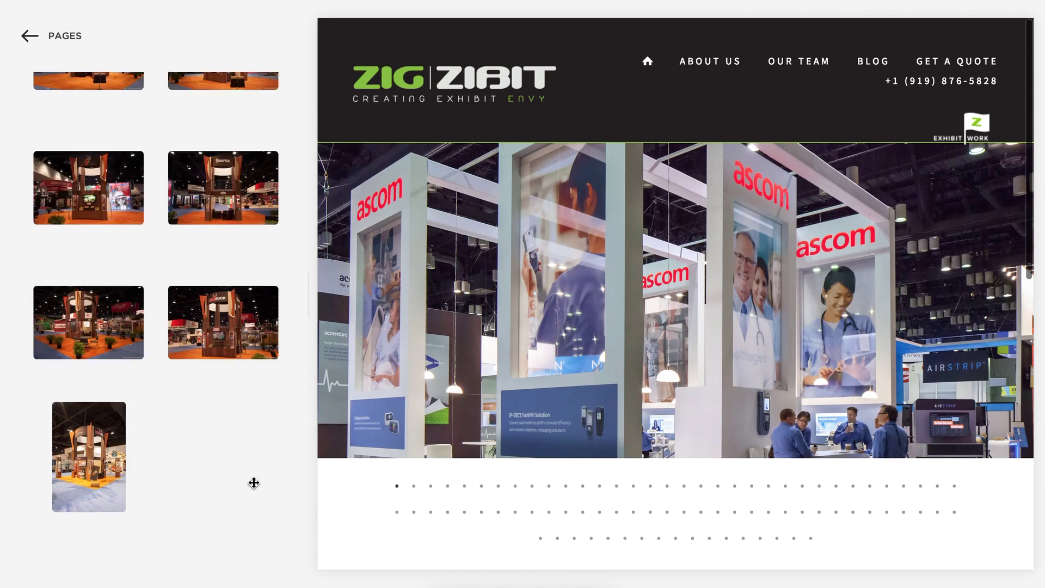
{"action": "scroll", "coordinate": [253, 481], "scroll_direction": "up", "scroll_amount": 12}
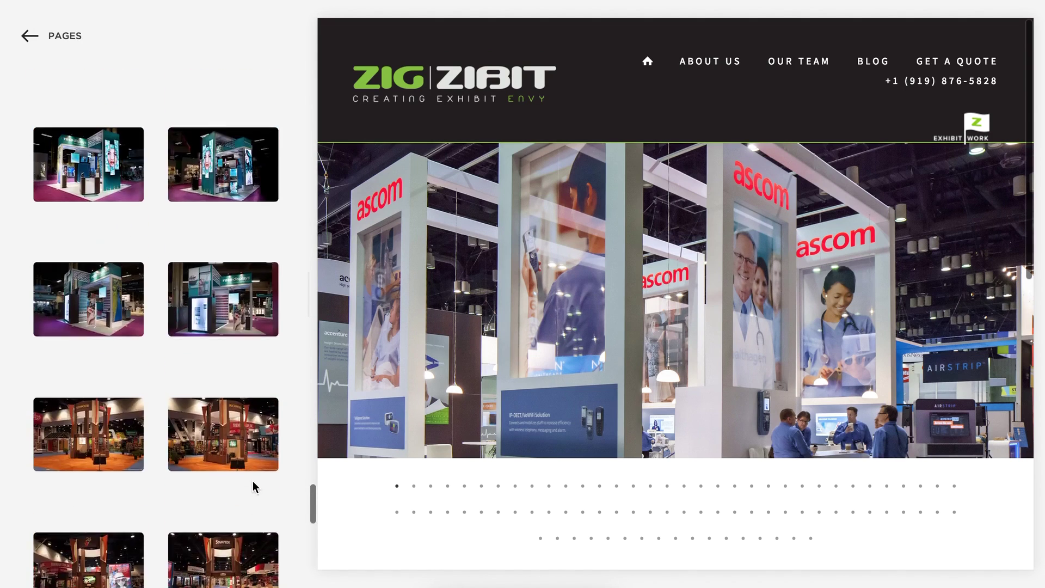
{"action": "scroll", "coordinate": [253, 481], "scroll_direction": "down", "scroll_amount": 14}
{"action": "scroll", "coordinate": [252, 481], "scroll_direction": "up", "scroll_amount": 6}
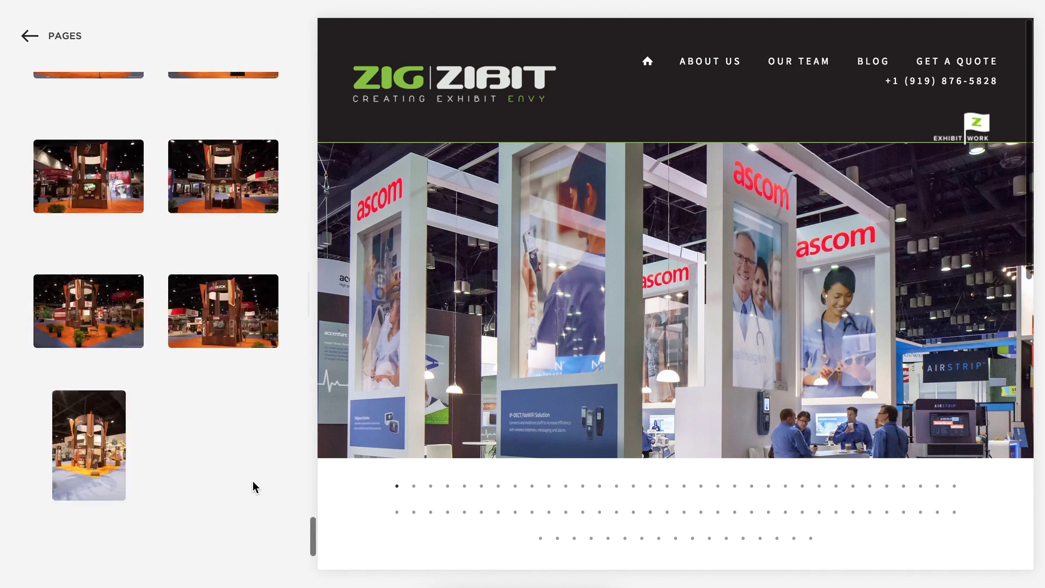
{"action": "scroll", "coordinate": [253, 482], "scroll_direction": "down", "scroll_amount": 6}
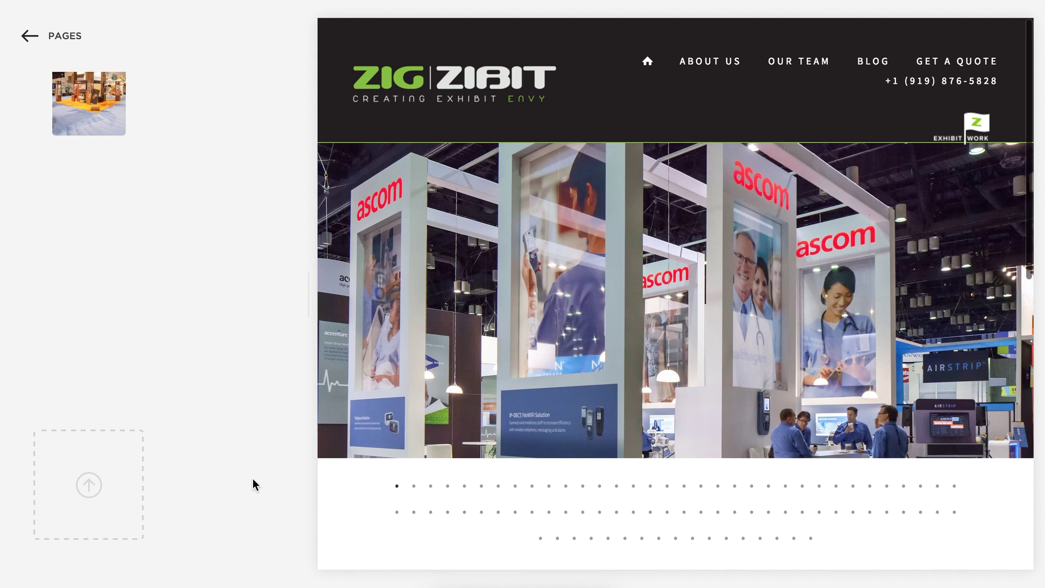
{"action": "scroll", "coordinate": [228, 446], "scroll_direction": "up", "scroll_amount": 5}
{"action": "scroll", "coordinate": [230, 444], "scroll_direction": "up", "scroll_amount": 5}
{"action": "scroll", "coordinate": [229, 442], "scroll_direction": "up", "scroll_amount": 5}
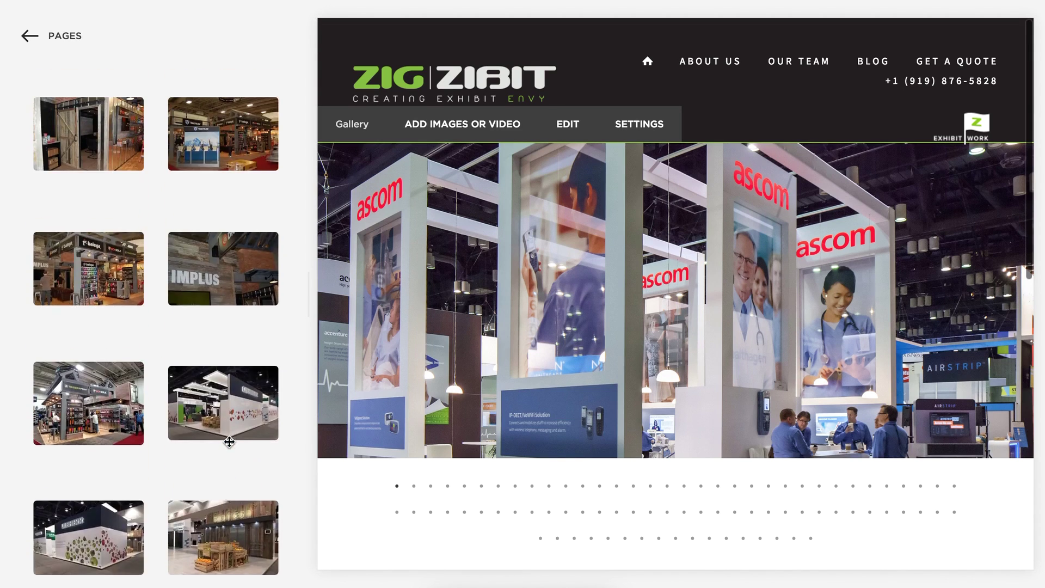
{"action": "scroll", "coordinate": [230, 441], "scroll_direction": "up", "scroll_amount": 5}
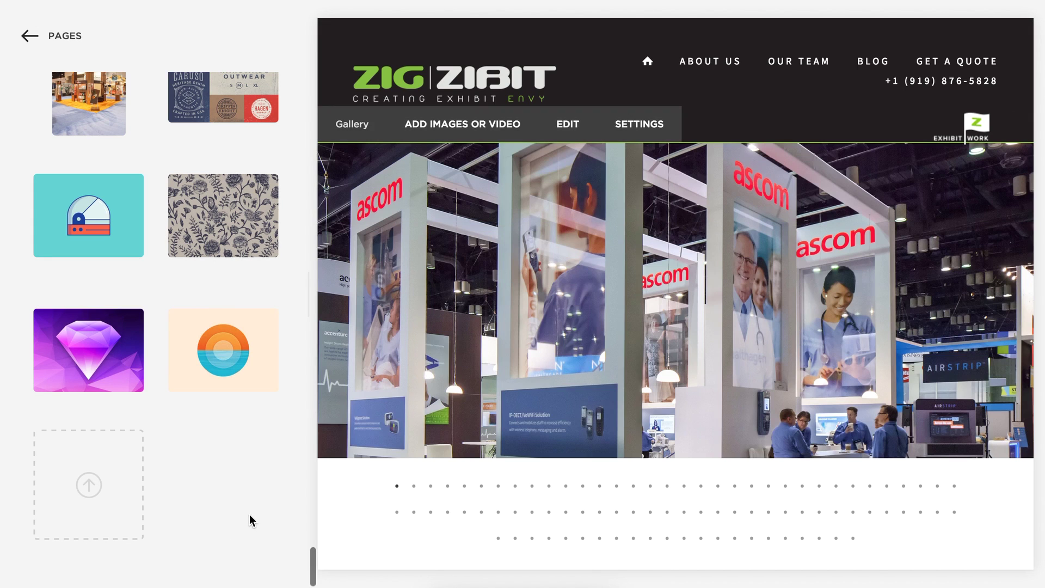
{"action": "mouse_move", "coordinate": [228, 193]}
{"action": "scroll", "coordinate": [216, 409], "scroll_direction": "up", "scroll_amount": 2}
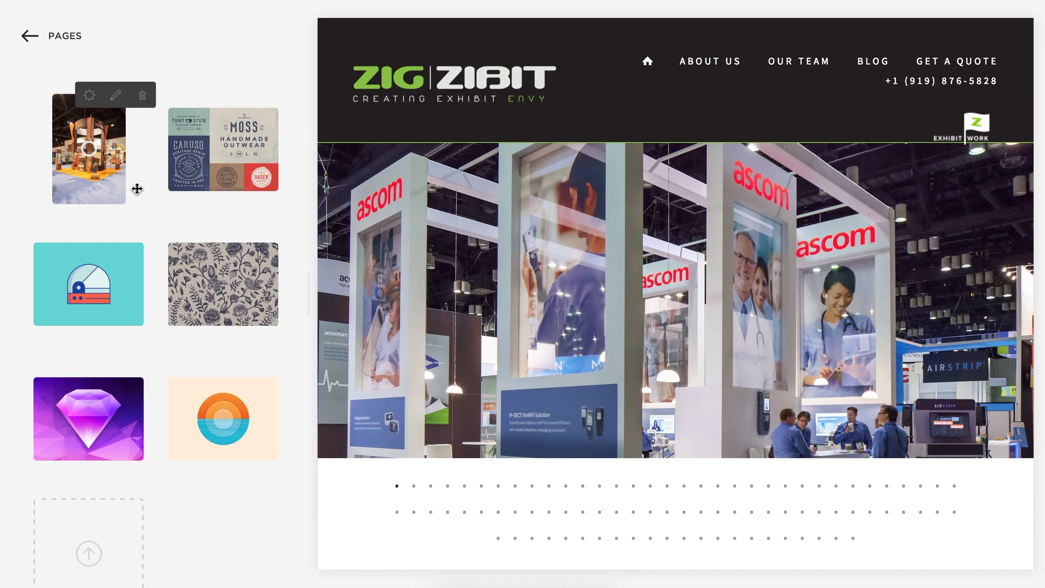
{"action": "scroll", "coordinate": [137, 187], "scroll_direction": "up", "scroll_amount": 20}
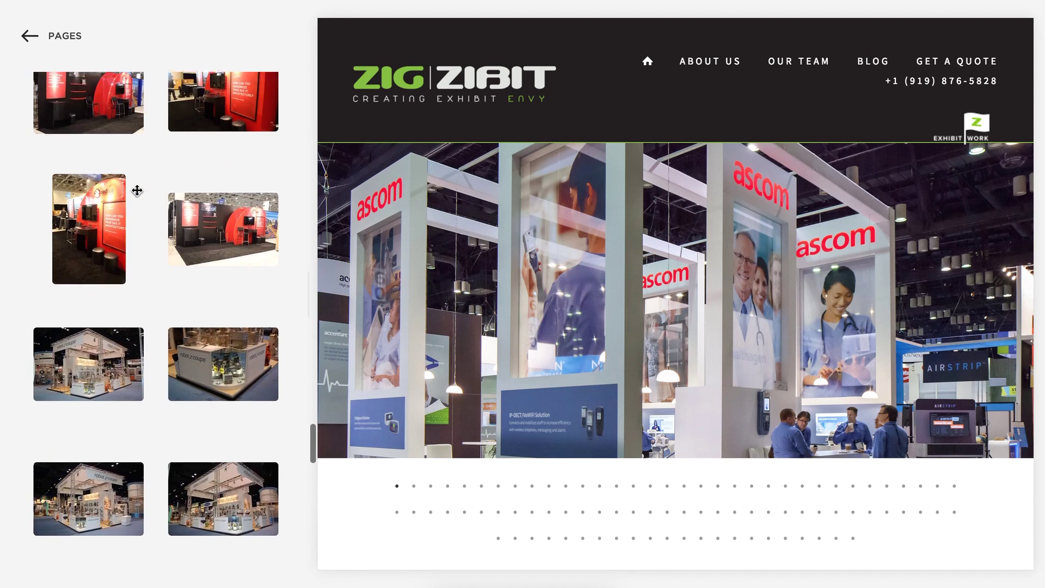
{"action": "scroll", "coordinate": [137, 190], "scroll_direction": "down", "scroll_amount": 15}
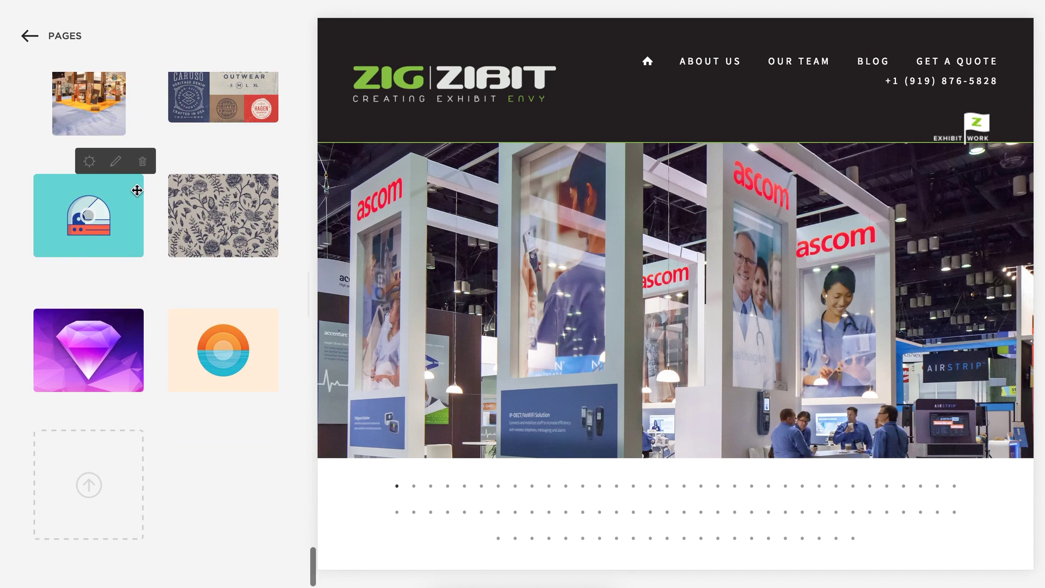
{"action": "scroll", "coordinate": [229, 255], "scroll_direction": "up", "scroll_amount": 2}
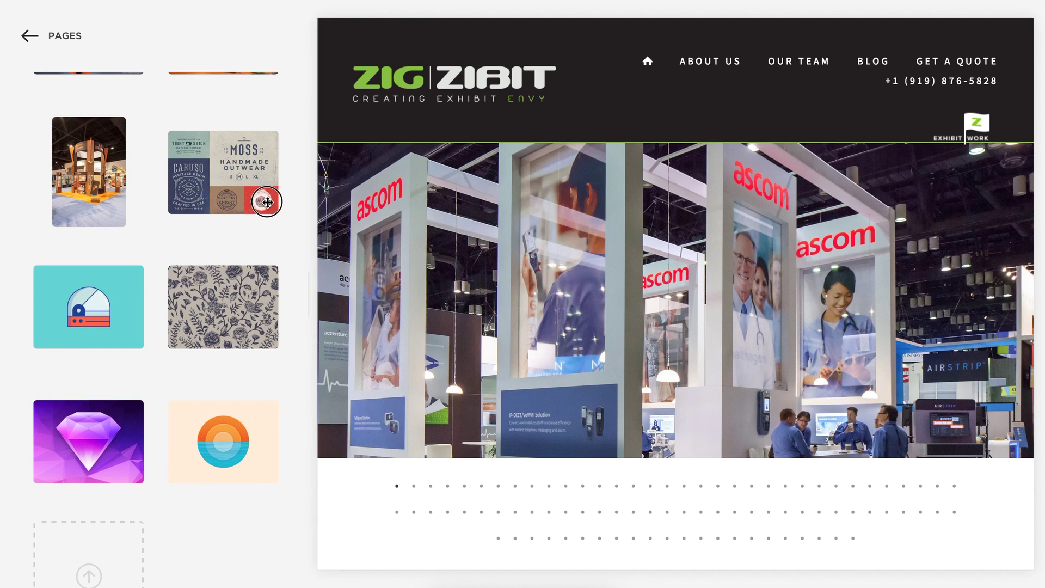
Move focal points: teal left, floral up-right, diamond down, and orange repositioned.
{"action": "mouse_move", "coordinate": [86, 312]}
{"action": "left_click_drag", "start_coordinate": [91, 308], "coordinate": [77, 311]}
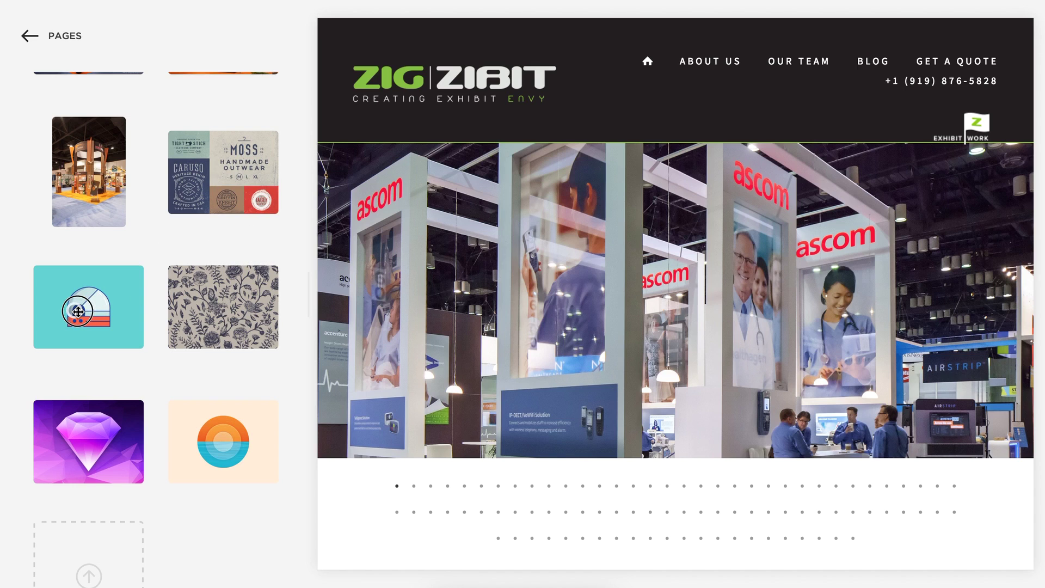
{"action": "mouse_move", "coordinate": [255, 304]}
{"action": "left_click_drag", "start_coordinate": [227, 307], "coordinate": [239, 272]}
{"action": "mouse_move", "coordinate": [83, 439]}
{"action": "left_click_drag", "start_coordinate": [84, 439], "coordinate": [87, 469]}
{"action": "mouse_move", "coordinate": [210, 457]}
{"action": "left_click_drag", "start_coordinate": [210, 457], "coordinate": [230, 441]}
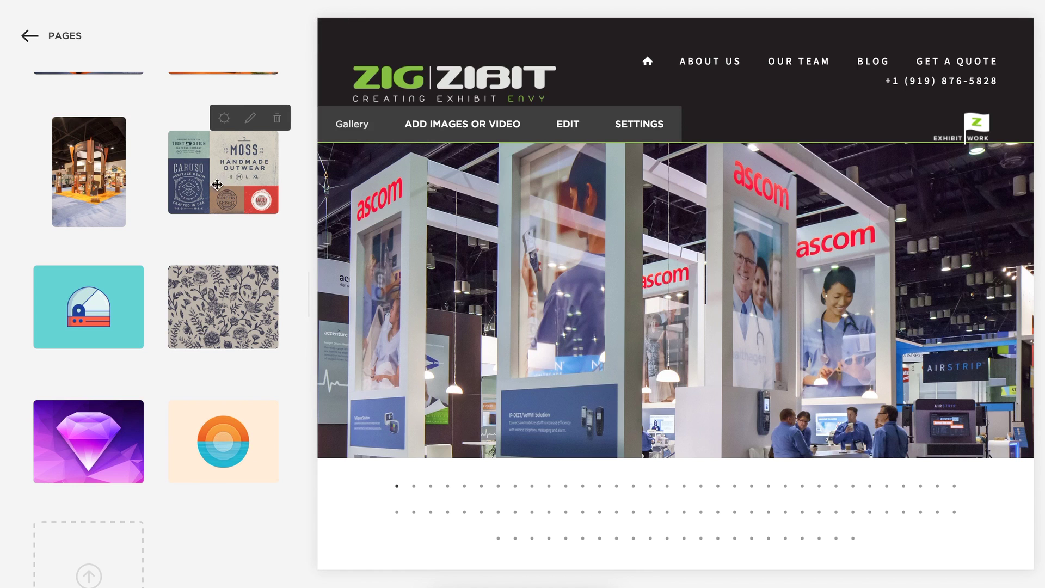
Create a new 'Butternut Demo' category from the Moss image's settings.
{"action": "left_click", "coordinate": [225, 118]}
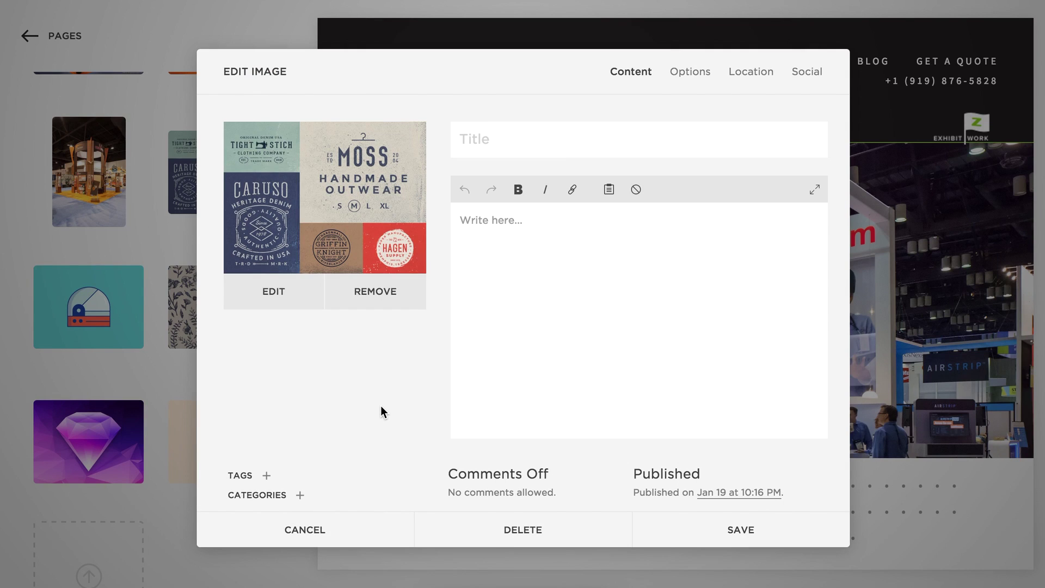
{"action": "left_click", "coordinate": [264, 496]}
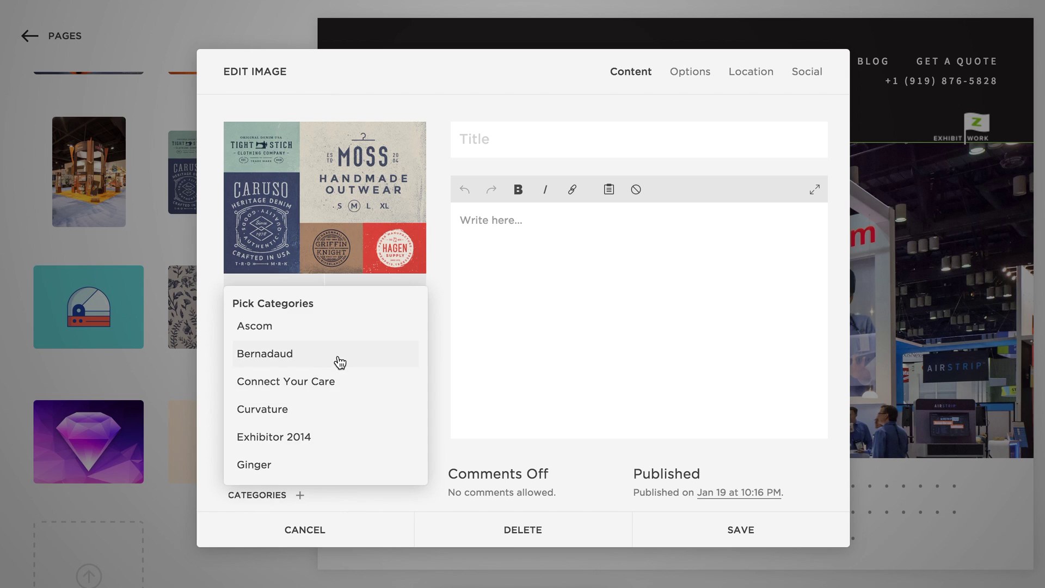
{"action": "scroll", "coordinate": [336, 361], "scroll_direction": "down", "scroll_amount": 4}
{"action": "scroll", "coordinate": [340, 362], "scroll_direction": "down", "scroll_amount": 2}
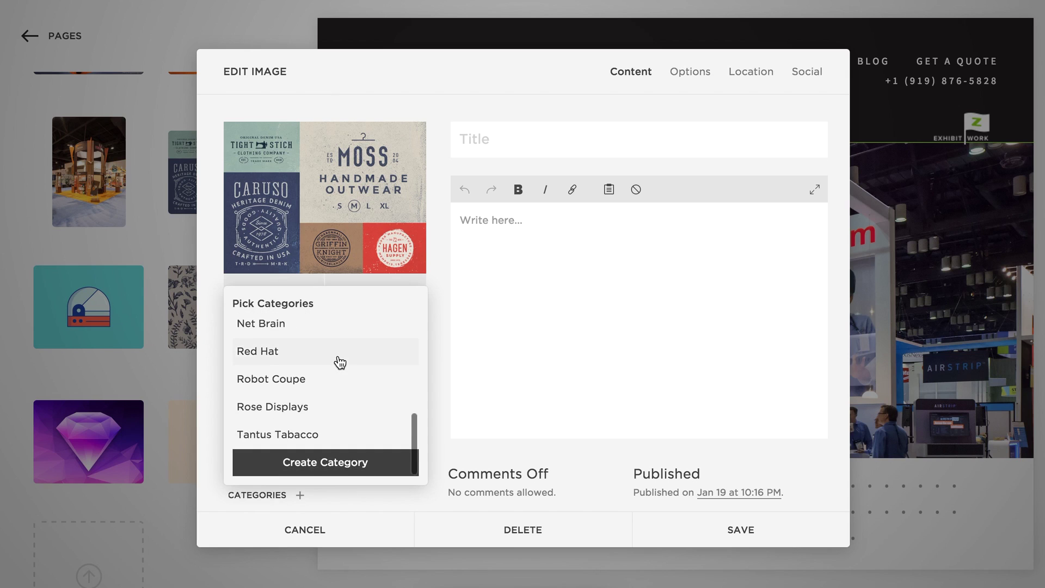
{"action": "scroll", "coordinate": [340, 362], "scroll_direction": "up", "scroll_amount": 3}
{"action": "scroll", "coordinate": [340, 362], "scroll_direction": "down", "scroll_amount": 3}
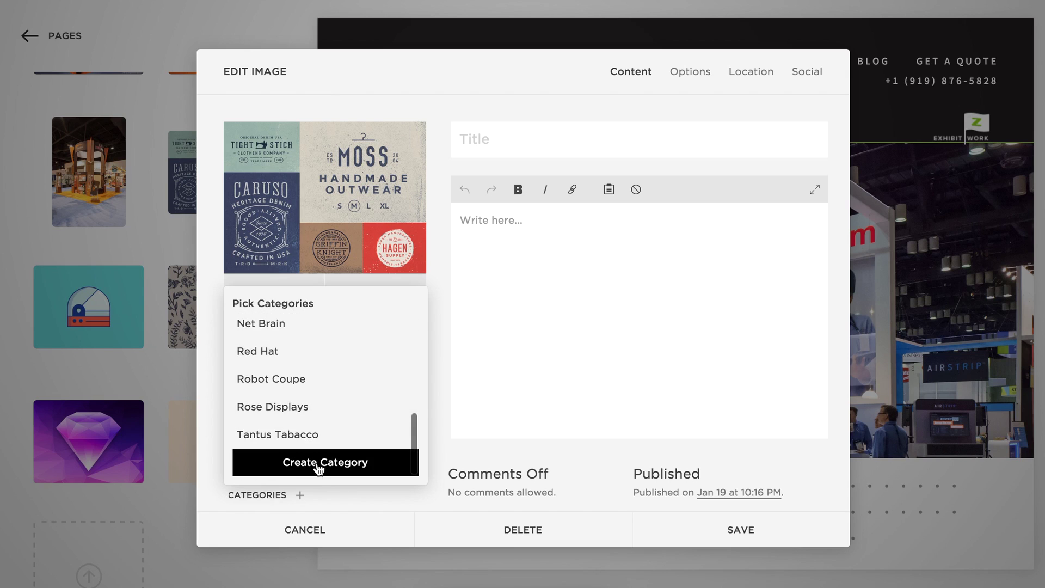
{"action": "left_click", "coordinate": [323, 467]}
{"action": "type", "text": "Butternut Demo"}
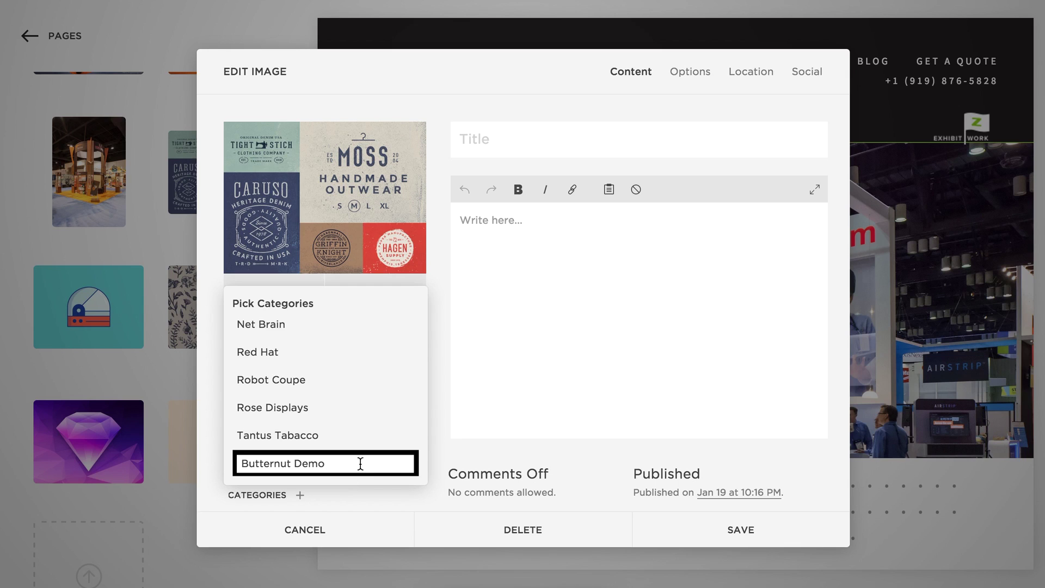
{"action": "key", "text": "Return"}
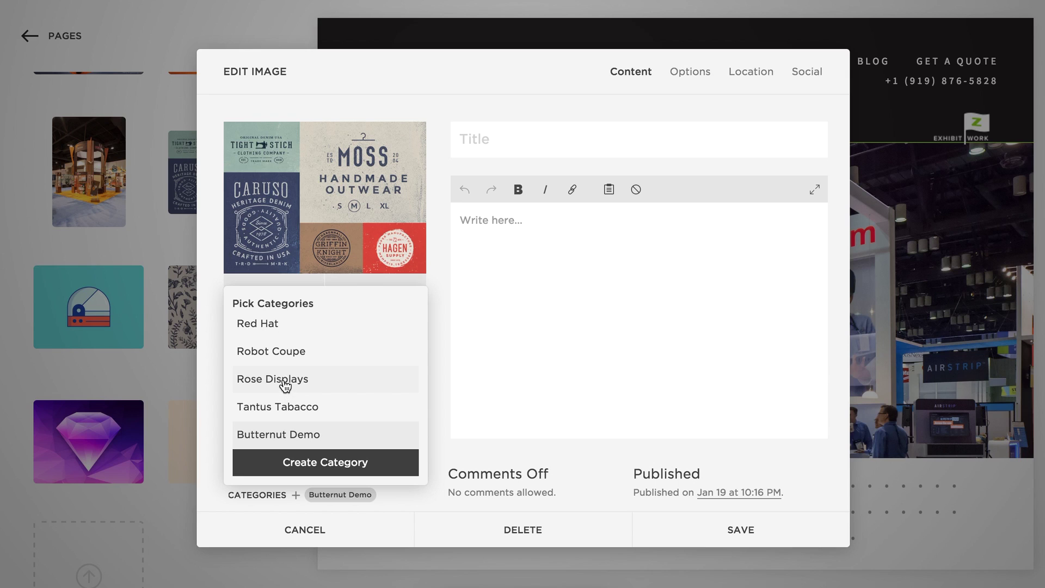
Keep only Butternut Demo on the Moss image, removing Robot Coupe, and save.
{"action": "left_click", "coordinate": [278, 357]}
{"action": "scroll", "coordinate": [385, 497], "scroll_direction": "right", "scroll_amount": 2}
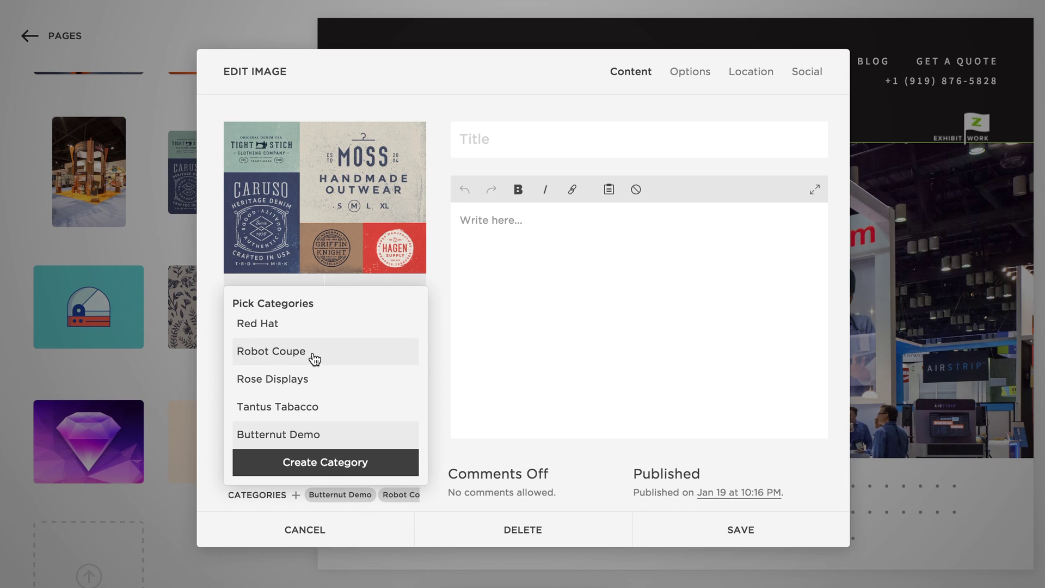
{"action": "left_click", "coordinate": [314, 358]}
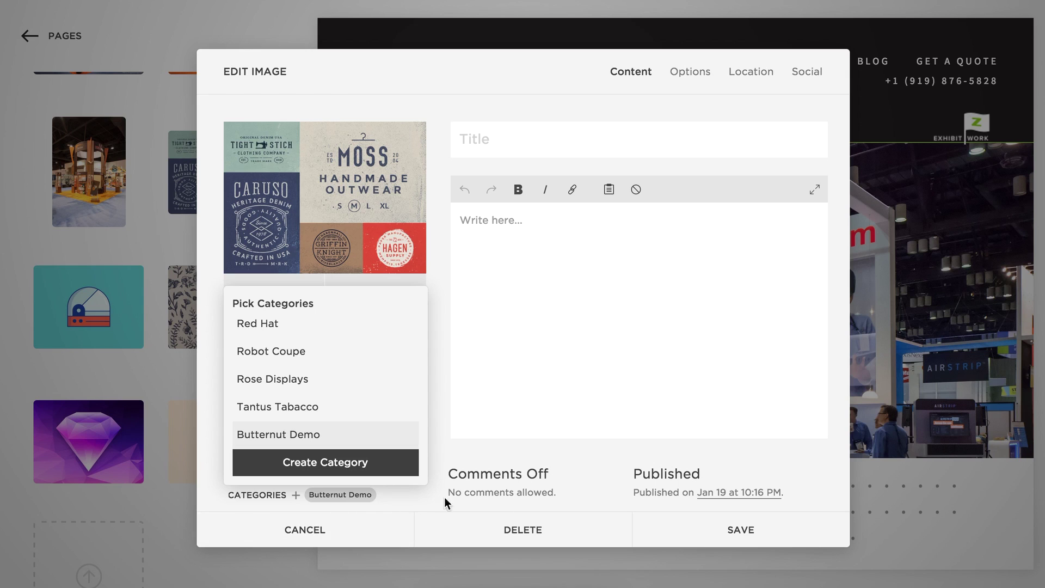
{"action": "left_click", "coordinate": [735, 536]}
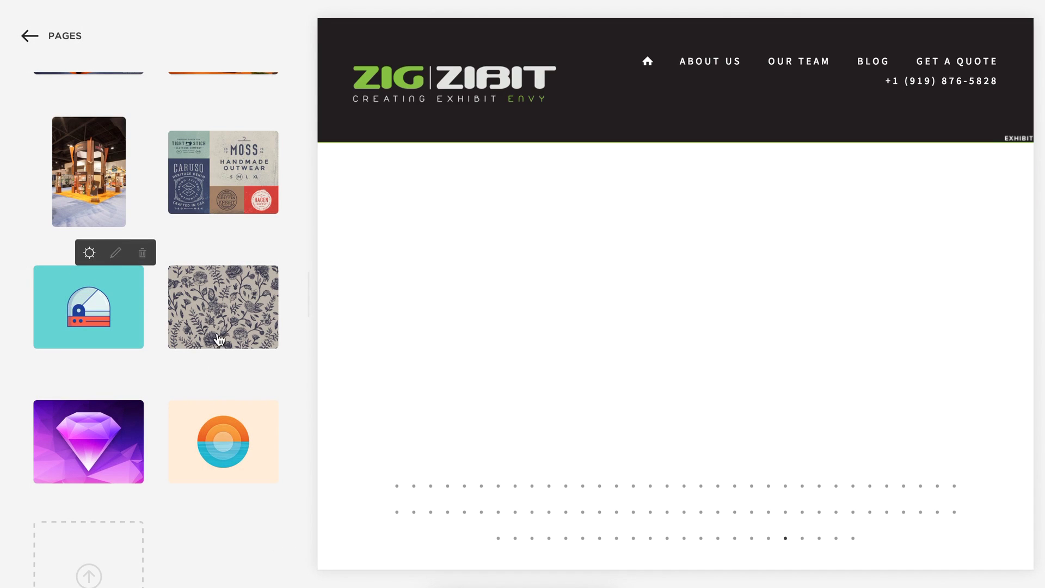
Tag the teal and floral images with Butternut Demo, saving each one.
{"action": "left_click", "coordinate": [246, 348]}
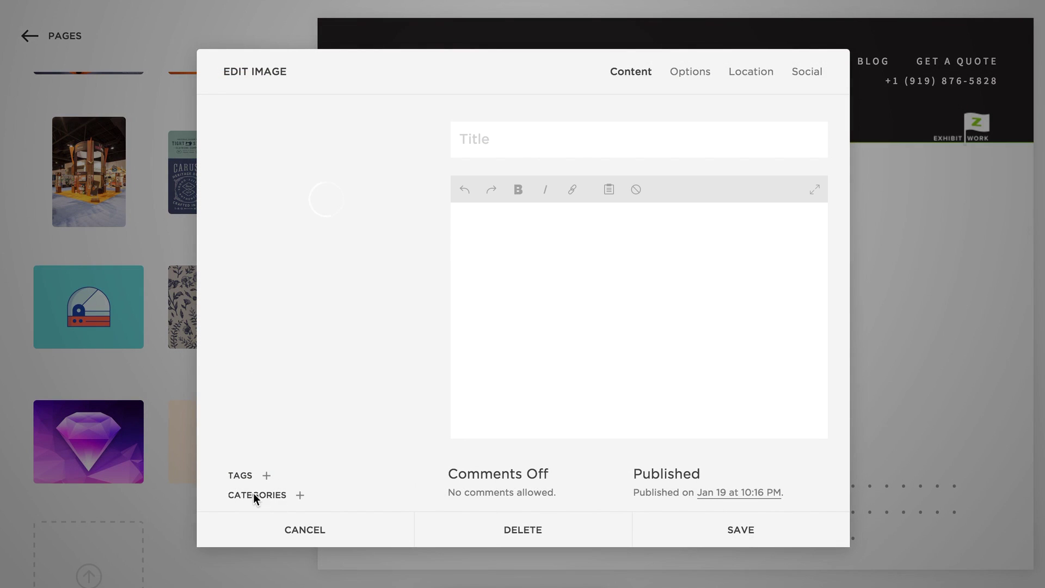
{"action": "left_click", "coordinate": [255, 495]}
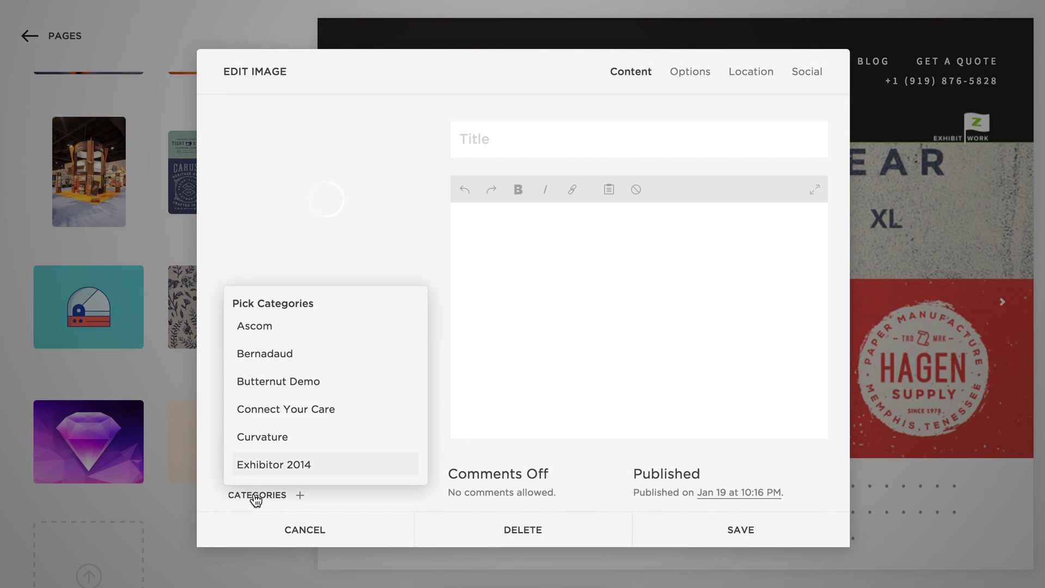
{"action": "left_click", "coordinate": [272, 388]}
{"action": "left_click", "coordinate": [700, 538]}
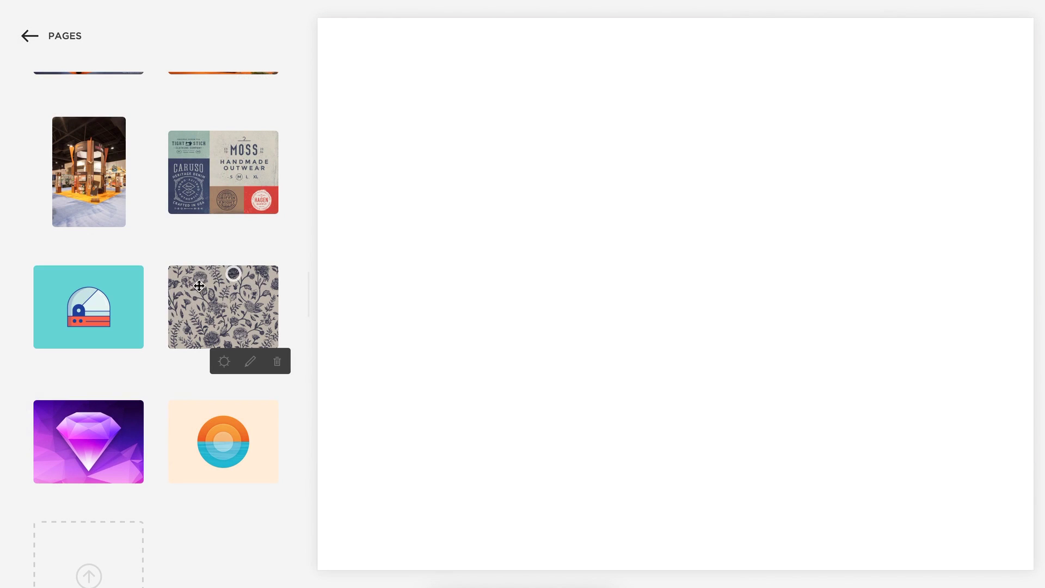
{"action": "left_click", "coordinate": [222, 361]}
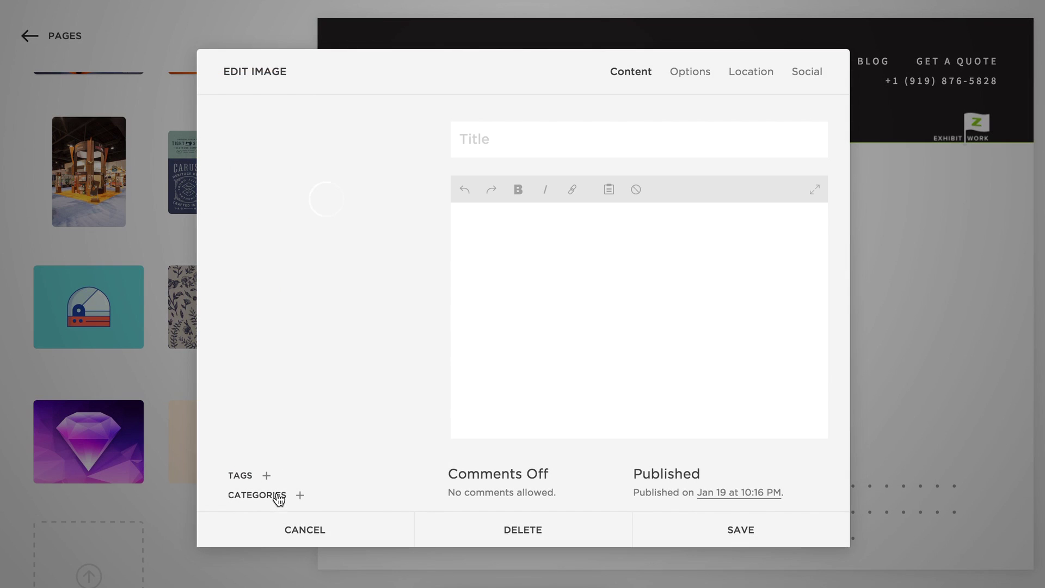
{"action": "left_click", "coordinate": [279, 497]}
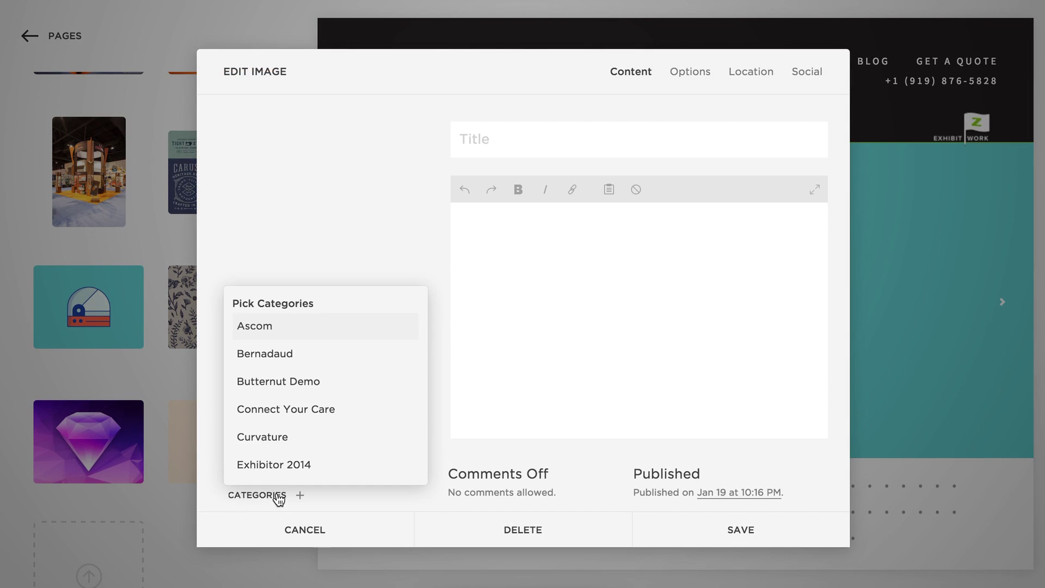
{"action": "left_click", "coordinate": [283, 388]}
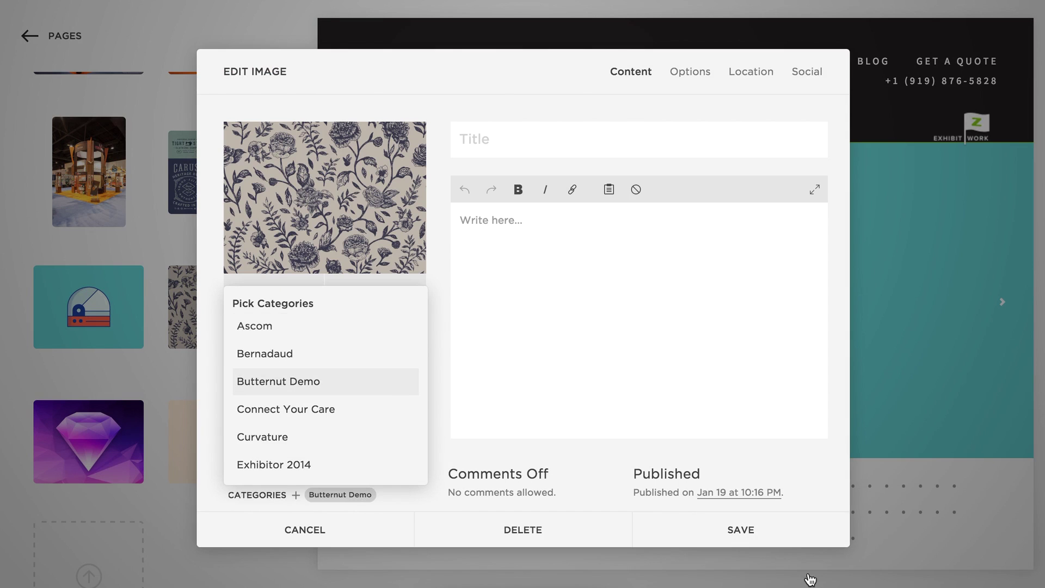
{"action": "left_click", "coordinate": [758, 533]}
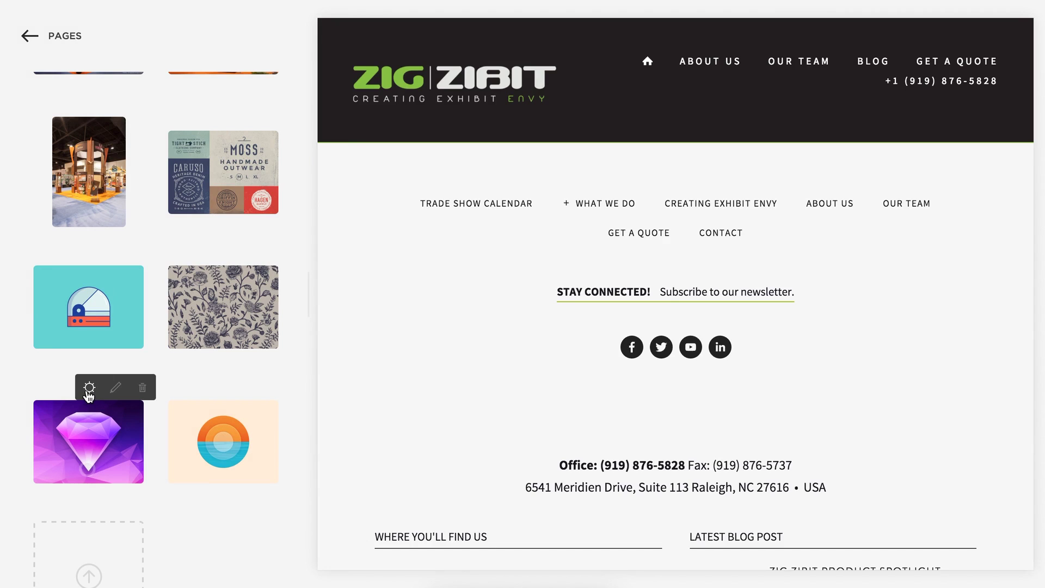
Tag the diamond and orange sun images with Butternut Demo, saving each one.
{"action": "left_click", "coordinate": [89, 387]}
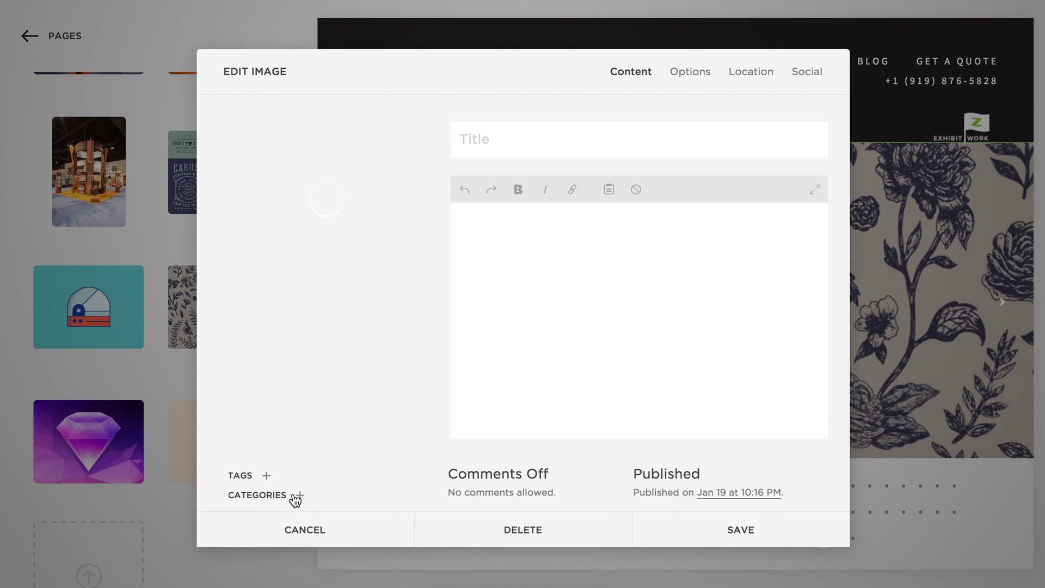
{"action": "left_click", "coordinate": [300, 495]}
{"action": "left_click", "coordinate": [282, 388]}
{"action": "left_click", "coordinate": [711, 531]}
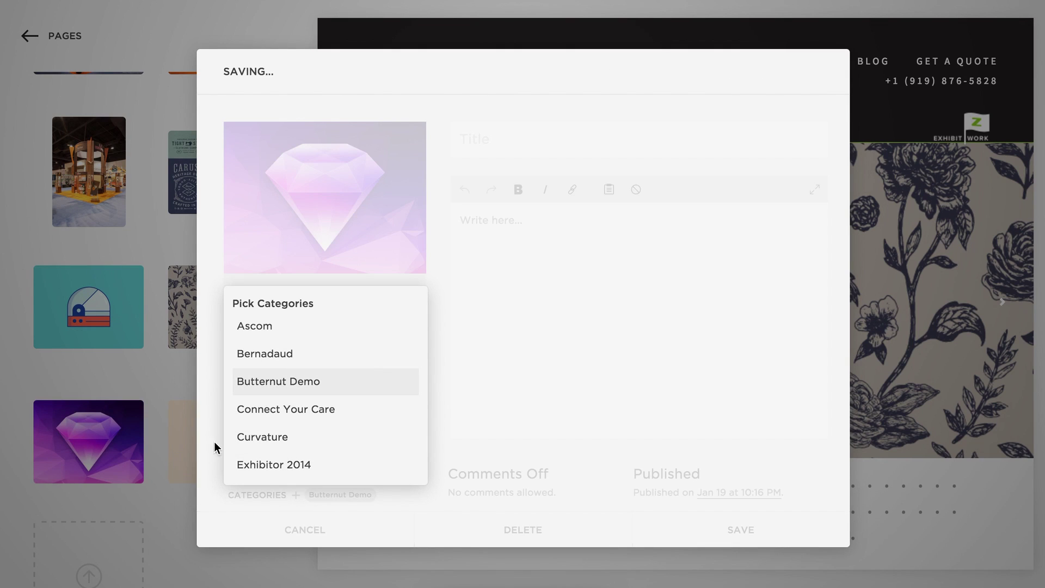
{"action": "mouse_move", "coordinate": [176, 436]}
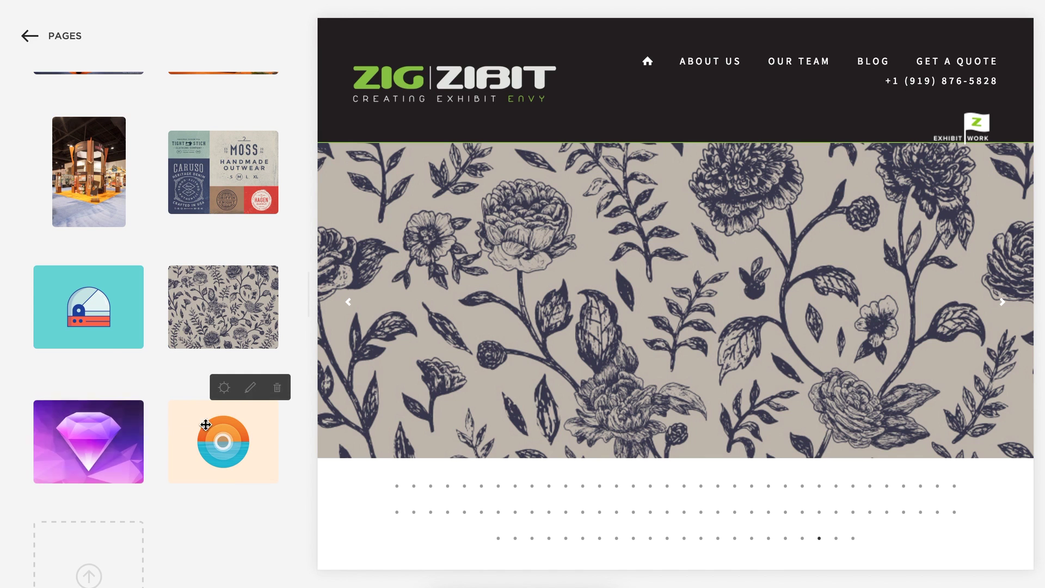
{"action": "left_click", "coordinate": [224, 387]}
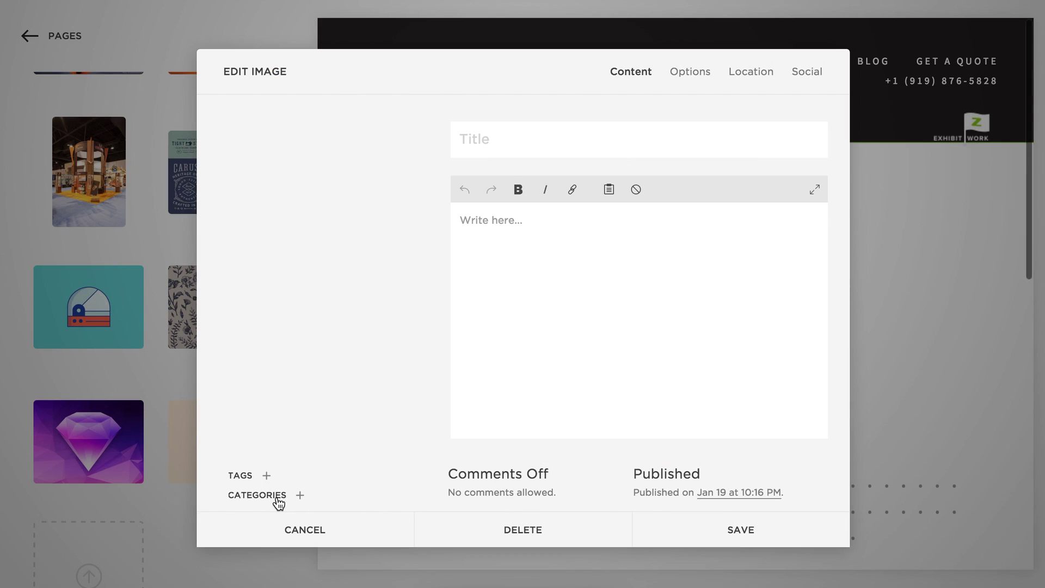
{"action": "left_click", "coordinate": [278, 499]}
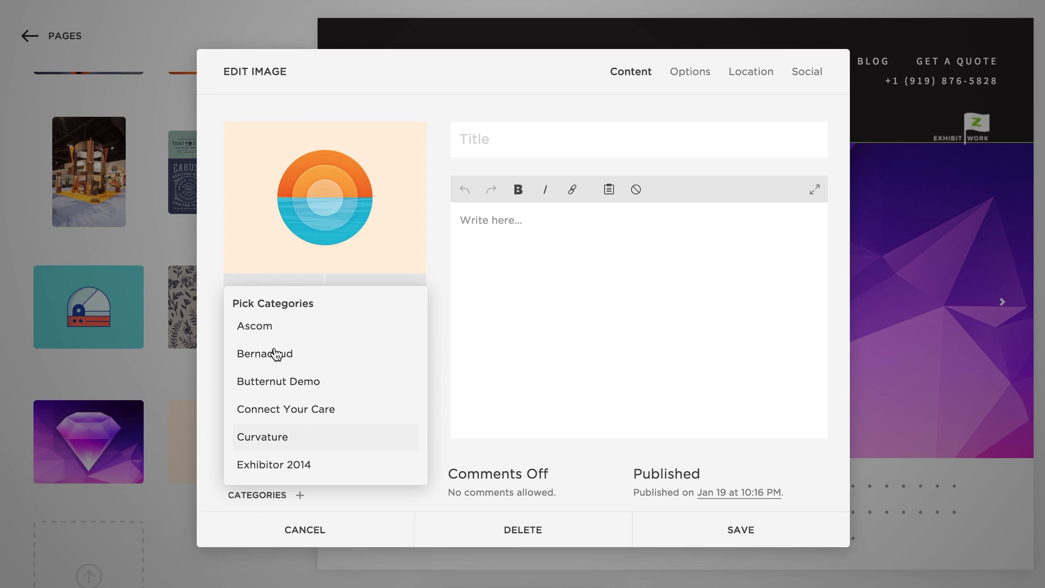
{"action": "left_click", "coordinate": [308, 382]}
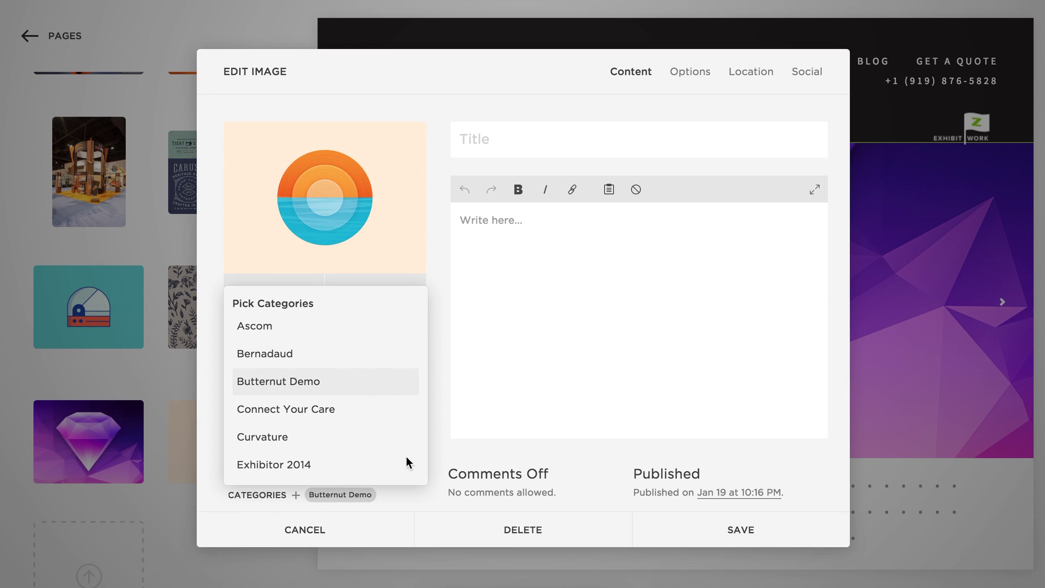
{"action": "left_click", "coordinate": [736, 531]}
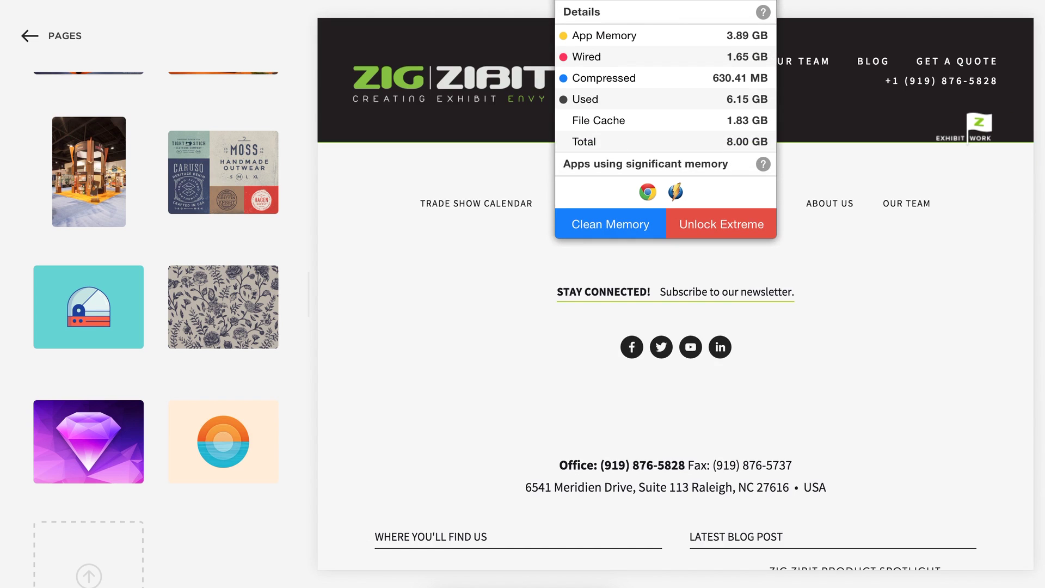
Run Memory Clean's Clean Memory, then dismiss its menu-bar popup.
{"action": "left_click", "coordinate": [618, 227]}
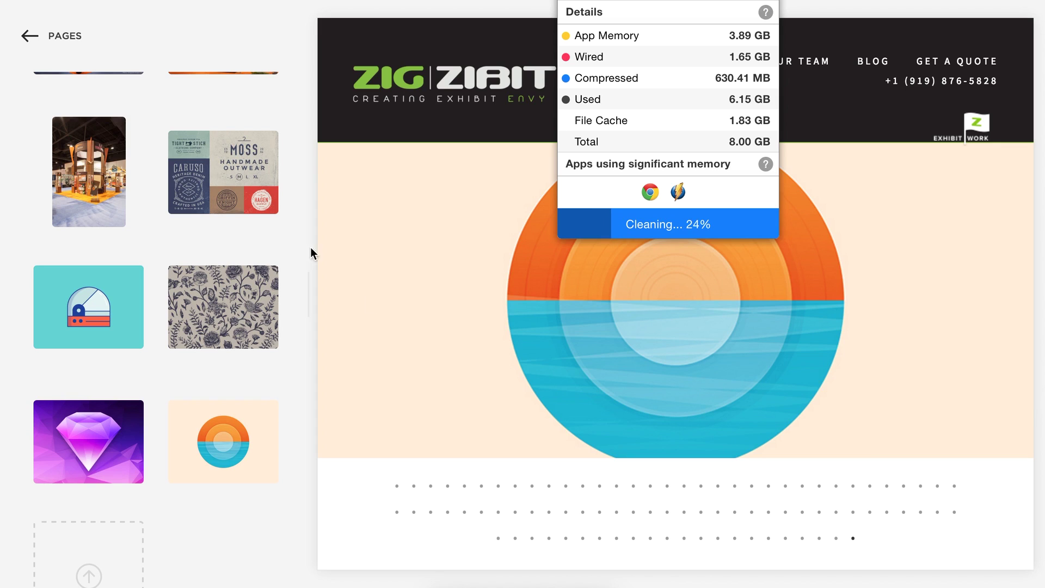
{"action": "left_click", "coordinate": [463, 1]}
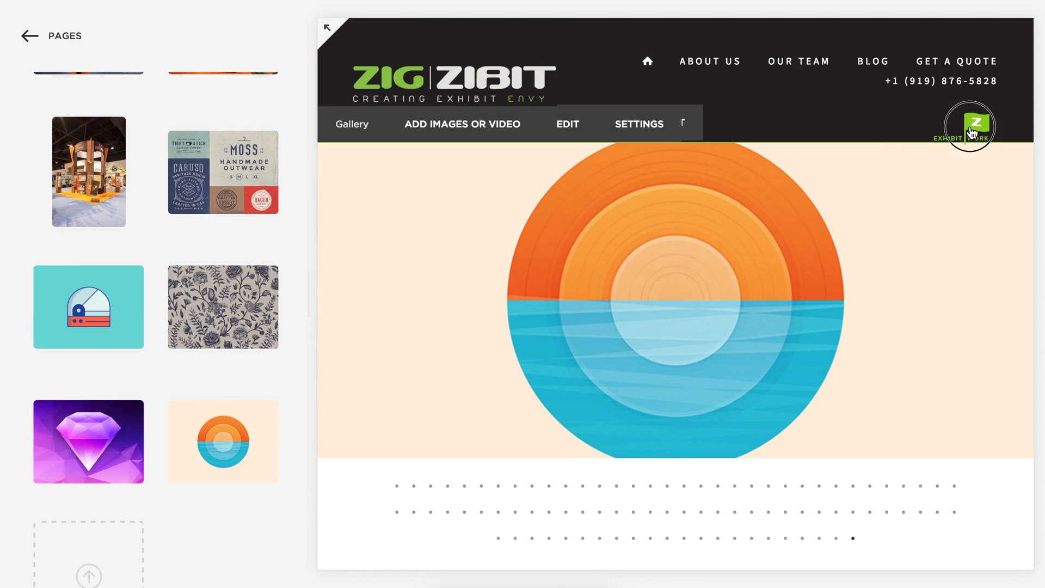
Go to the Custom page under Exhibit Work and scroll through its galleries.
{"action": "mouse_move", "coordinate": [973, 131]}
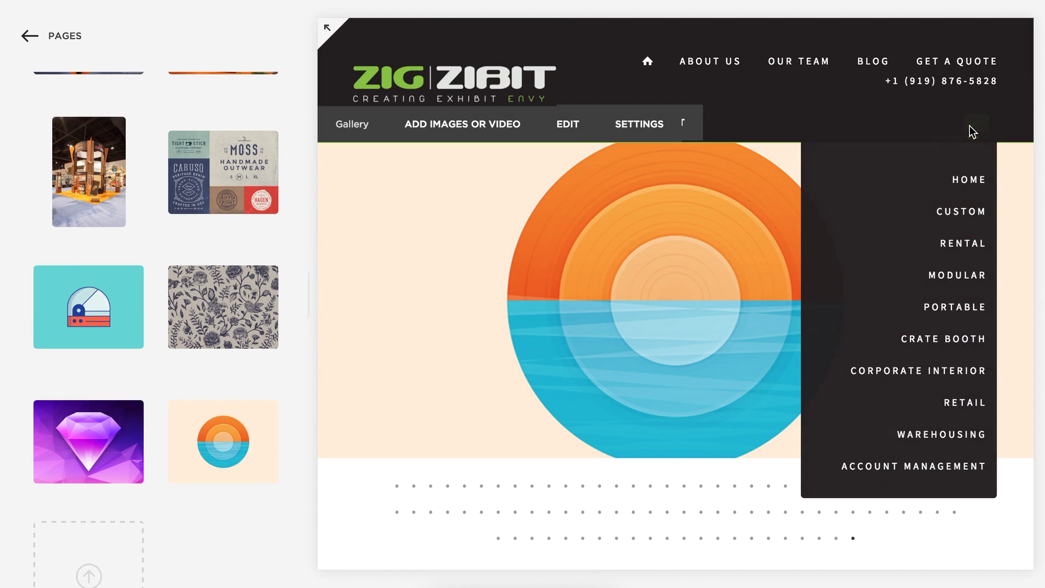
{"action": "left_click", "coordinate": [957, 213]}
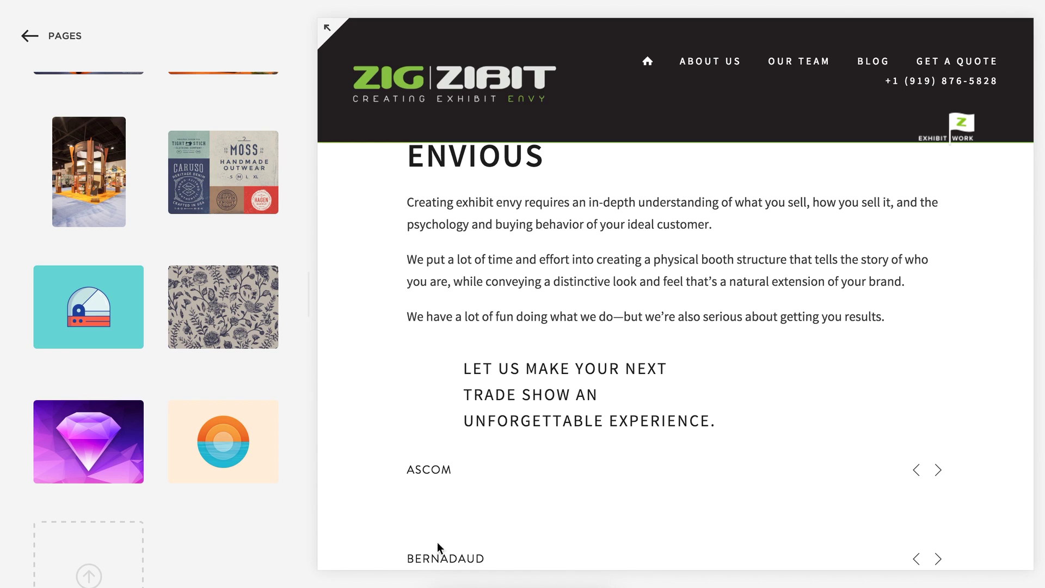
{"action": "scroll", "coordinate": [917, 305], "scroll_direction": "up", "scroll_amount": 3}
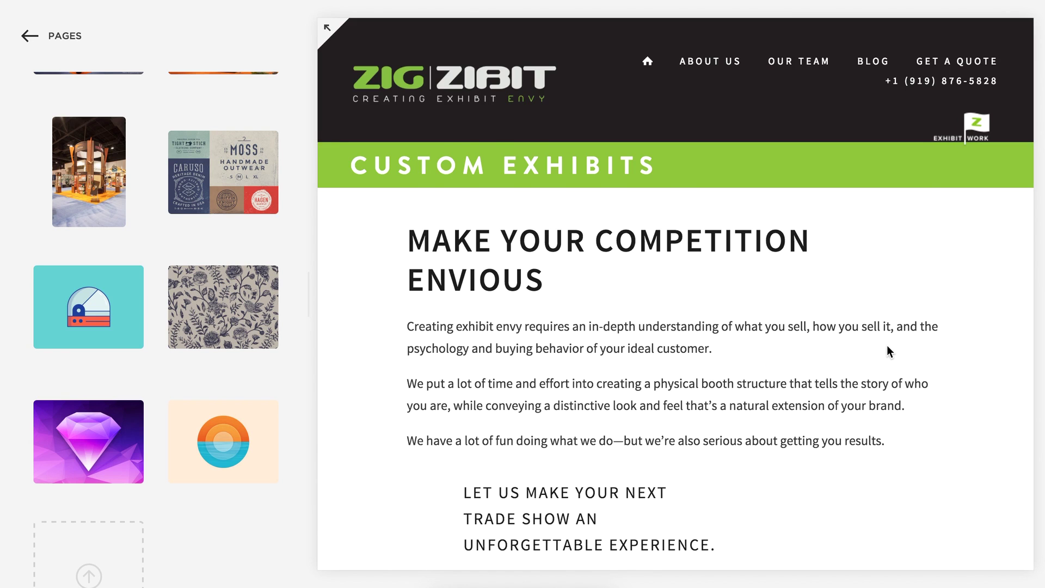
{"action": "scroll", "coordinate": [887, 345], "scroll_direction": "down", "scroll_amount": 6}
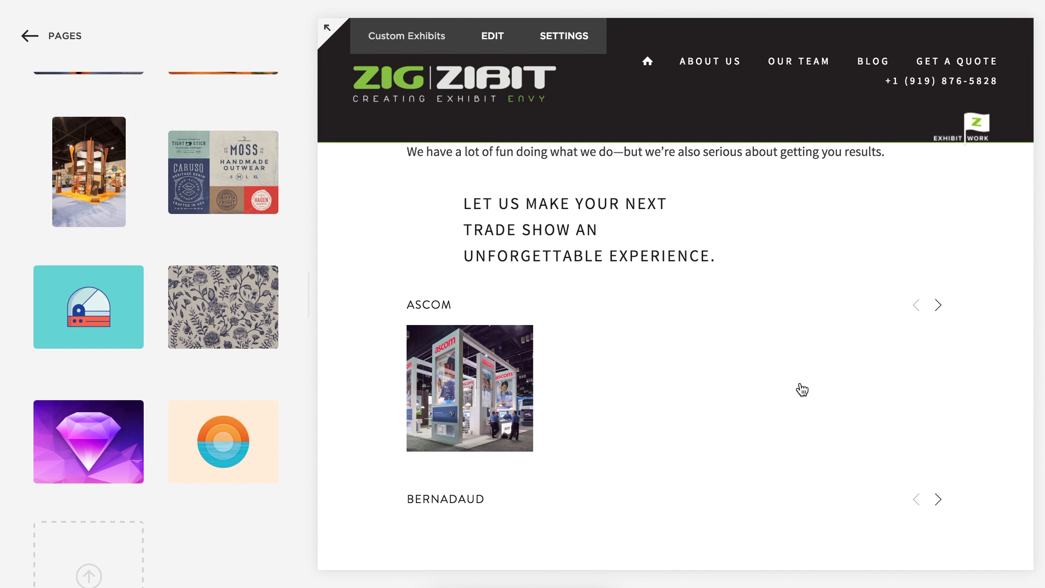
{"action": "scroll", "coordinate": [967, 417], "scroll_direction": "down", "scroll_amount": 4}
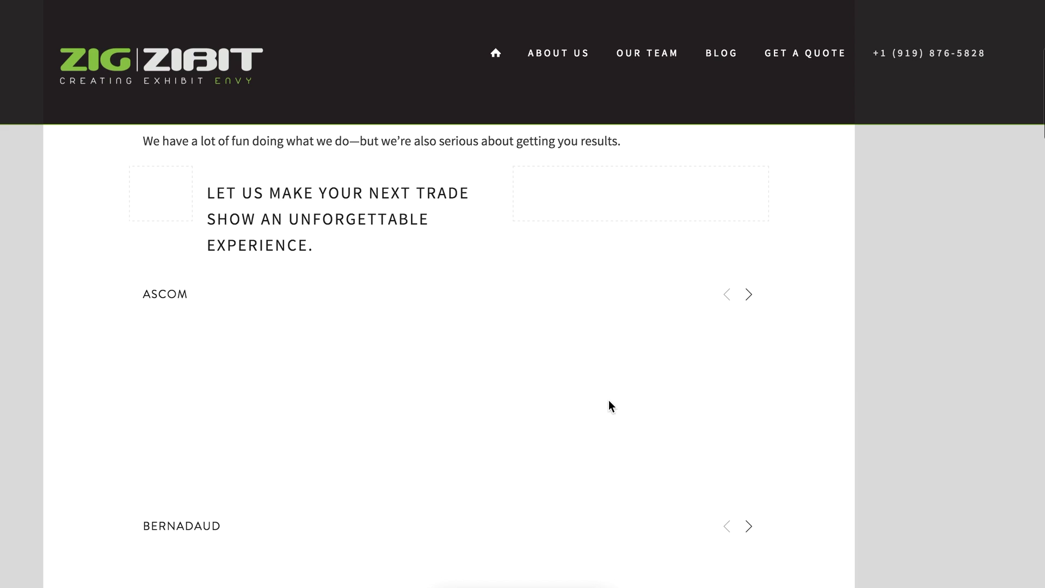
{"action": "scroll", "coordinate": [248, 468], "scroll_direction": "down", "scroll_amount": 3}
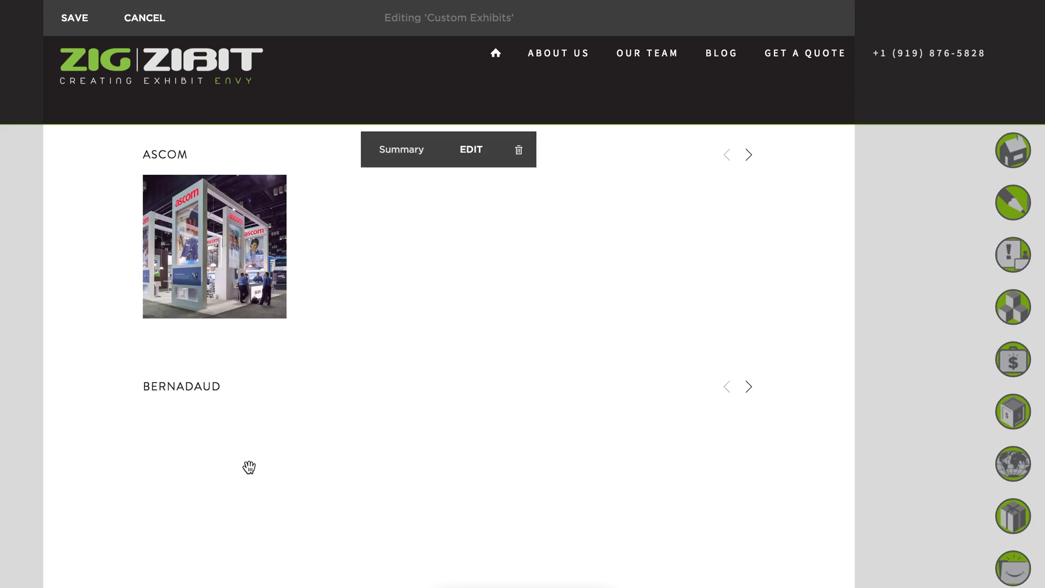
{"action": "left_click_drag", "start_coordinate": [250, 467], "coordinate": [136, 539]}
{"action": "left_click_drag", "start_coordinate": [107, 324], "coordinate": [129, 303]}
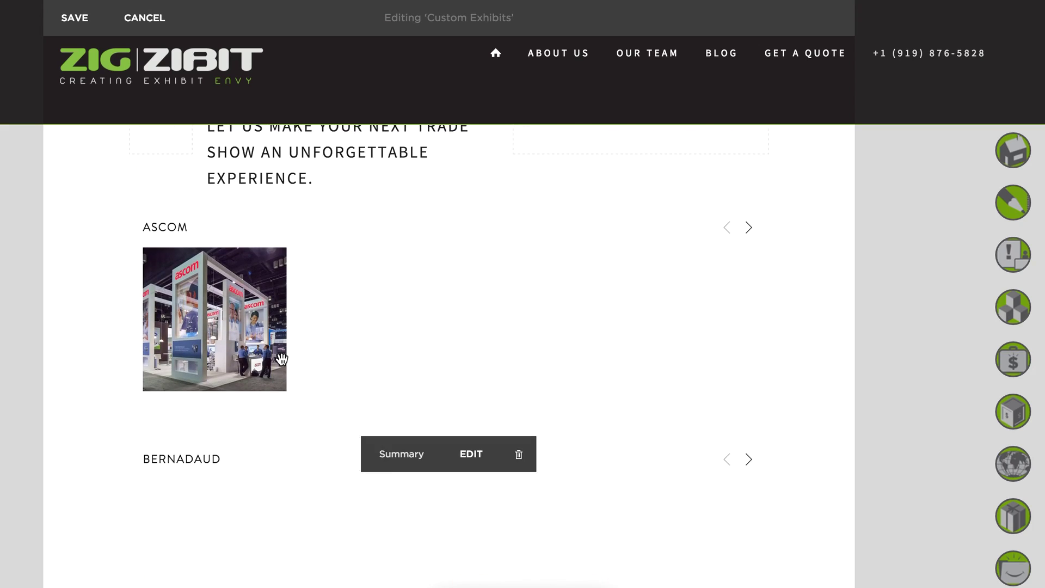
{"action": "left_click_drag", "start_coordinate": [282, 358], "coordinate": [133, 401]}
{"action": "mouse_move", "coordinate": [130, 397]}
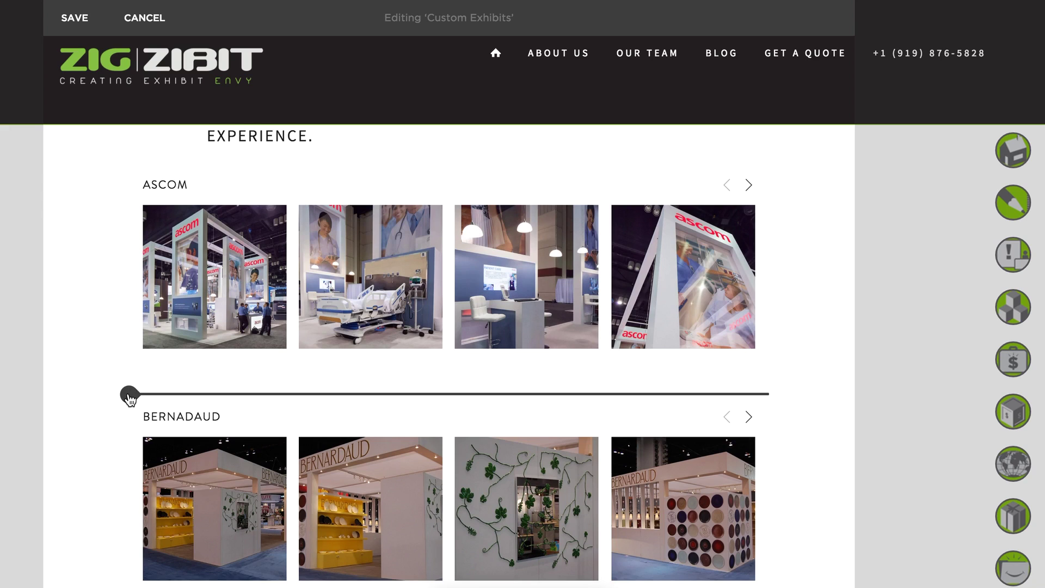
{"action": "mouse_move", "coordinate": [200, 173]}
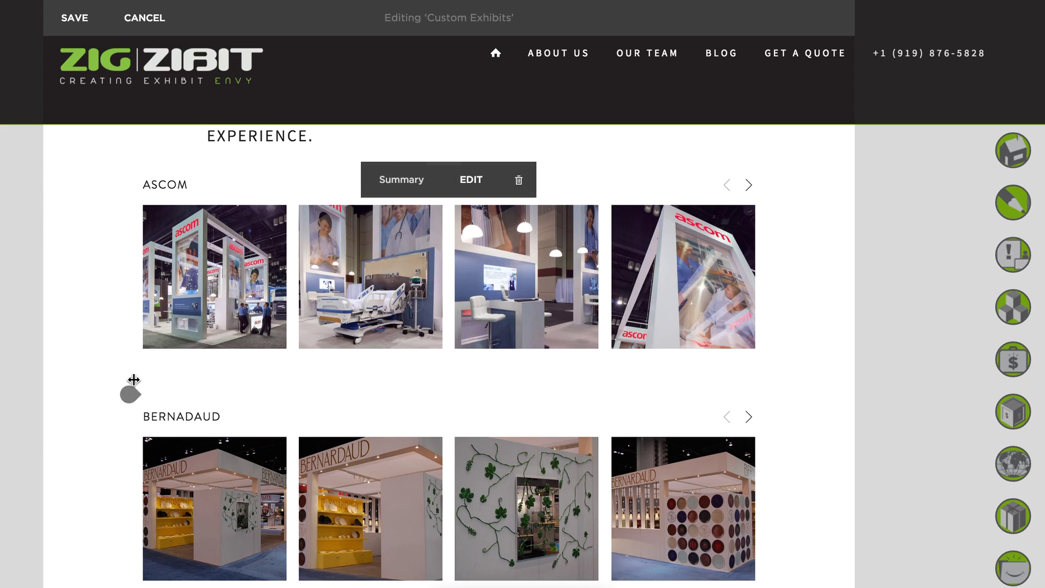
{"action": "scroll", "coordinate": [369, 403], "scroll_direction": "down", "scroll_amount": 2}
{"action": "scroll", "coordinate": [371, 404], "scroll_direction": "down", "scroll_amount": 1}
{"action": "scroll", "coordinate": [271, 425], "scroll_direction": "up", "scroll_amount": 1}
{"action": "mouse_move", "coordinate": [135, 486]}
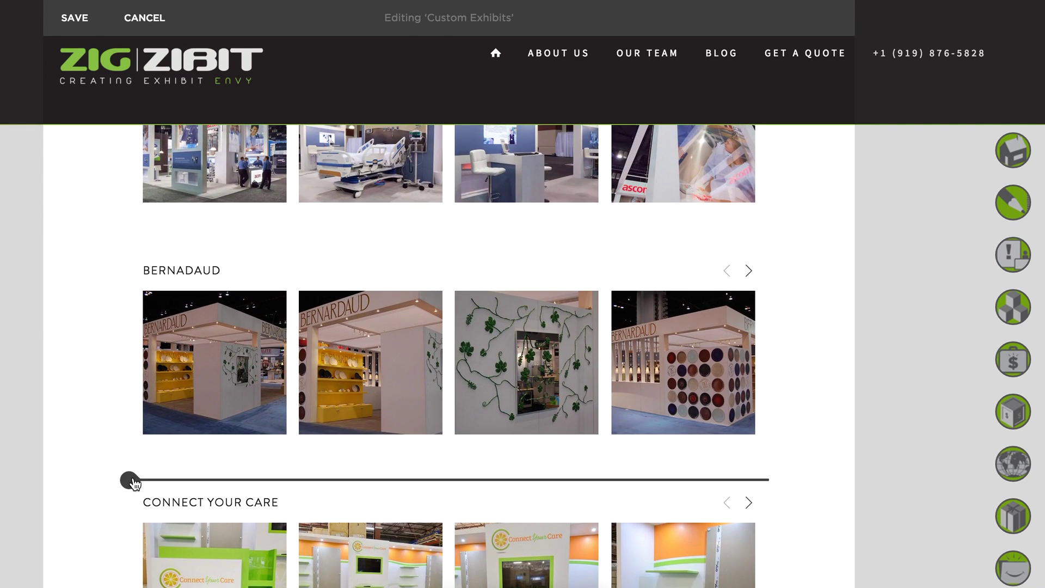
{"action": "scroll", "coordinate": [186, 462], "scroll_direction": "down", "scroll_amount": 3}
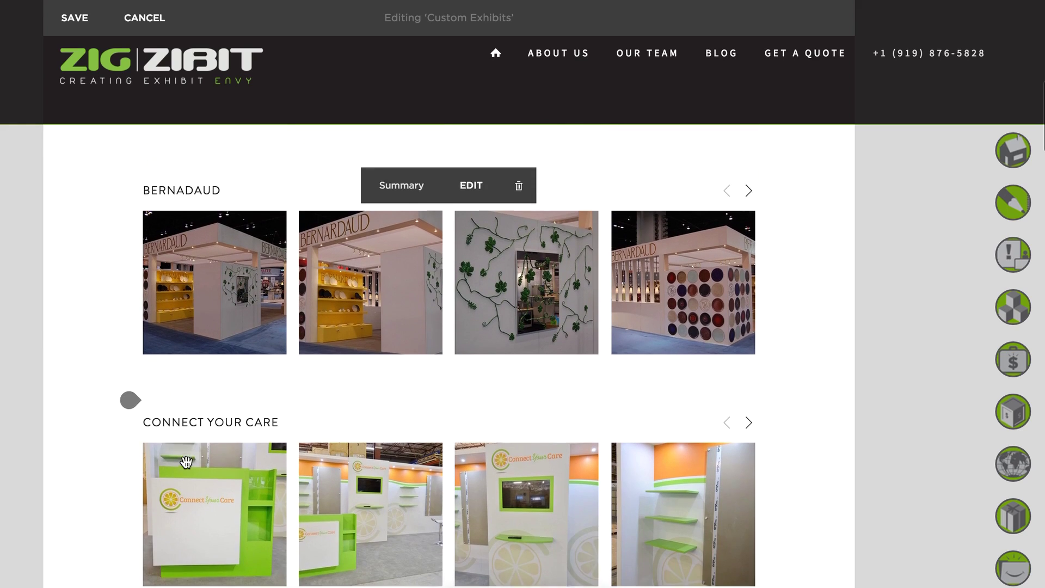
{"action": "left_click", "coordinate": [133, 406]}
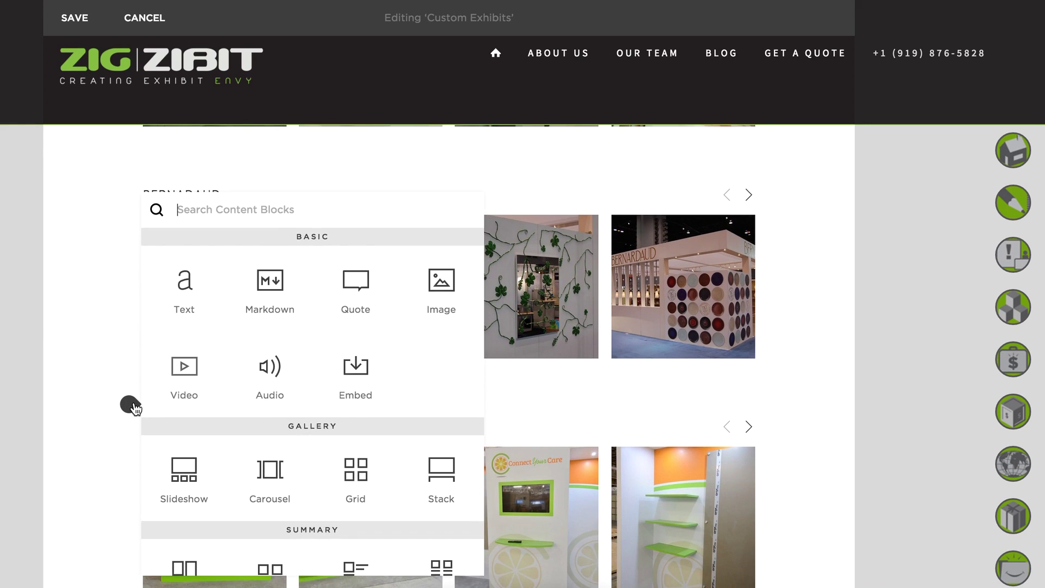
Insert a Summary Carousel block below the Bernadaud gallery.
{"action": "scroll", "coordinate": [347, 422], "scroll_direction": "down", "scroll_amount": 2}
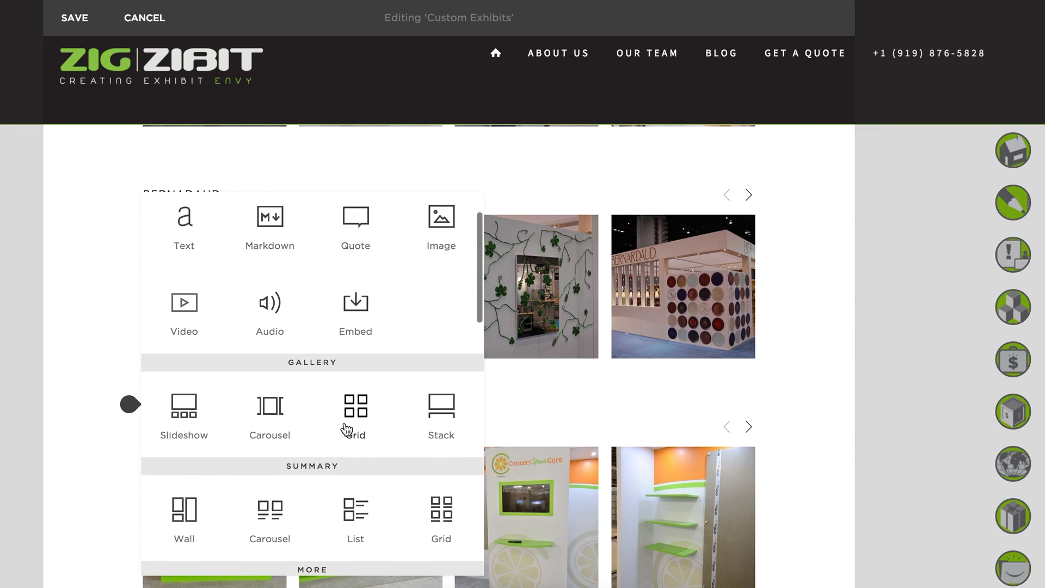
{"action": "mouse_move", "coordinate": [559, 462]}
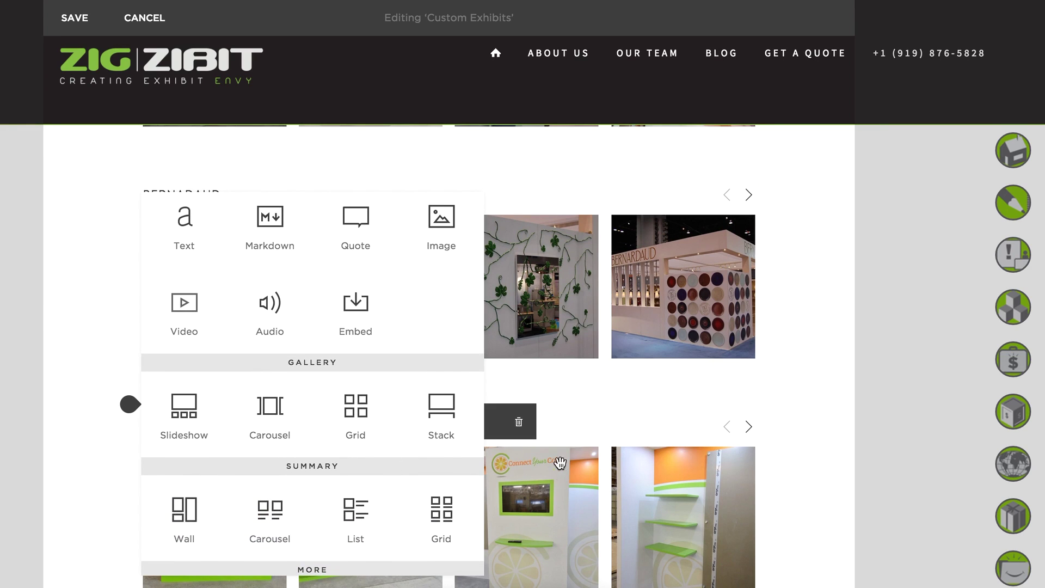
{"action": "scroll", "coordinate": [355, 422], "scroll_direction": "down", "scroll_amount": 3}
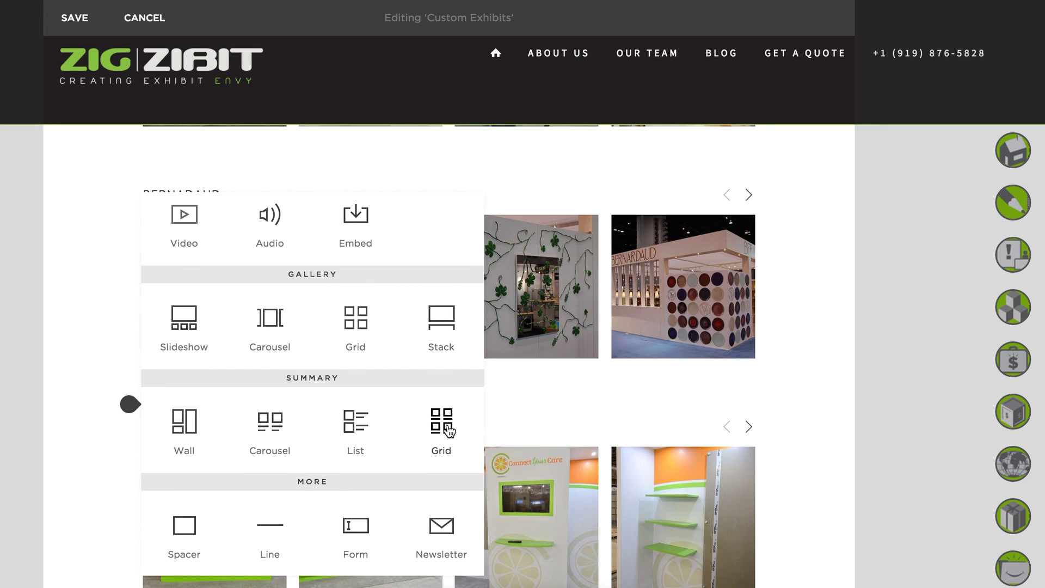
{"action": "left_click", "coordinate": [270, 423]}
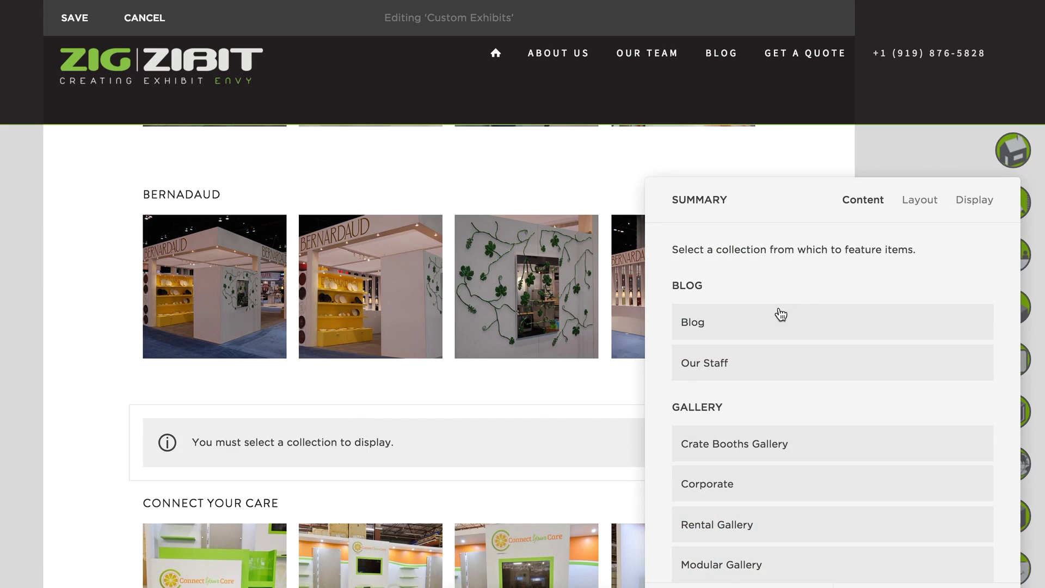
Set the Summary block's source collection to Custom Gallery.
{"action": "left_click", "coordinate": [787, 199]}
{"action": "left_click_drag", "start_coordinate": [787, 200], "coordinate": [779, 61]}
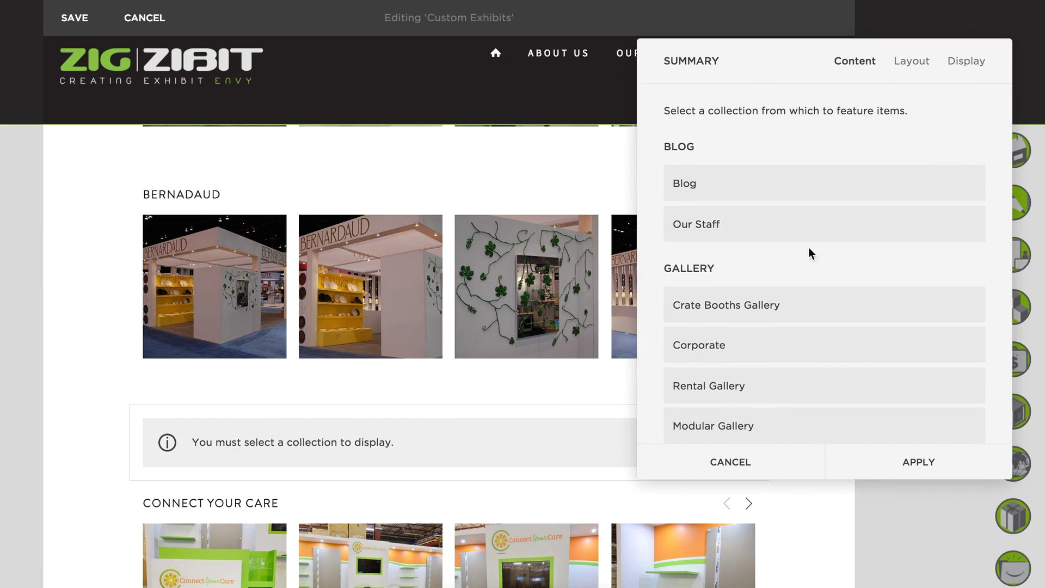
{"action": "scroll", "coordinate": [841, 305], "scroll_direction": "down", "scroll_amount": 1}
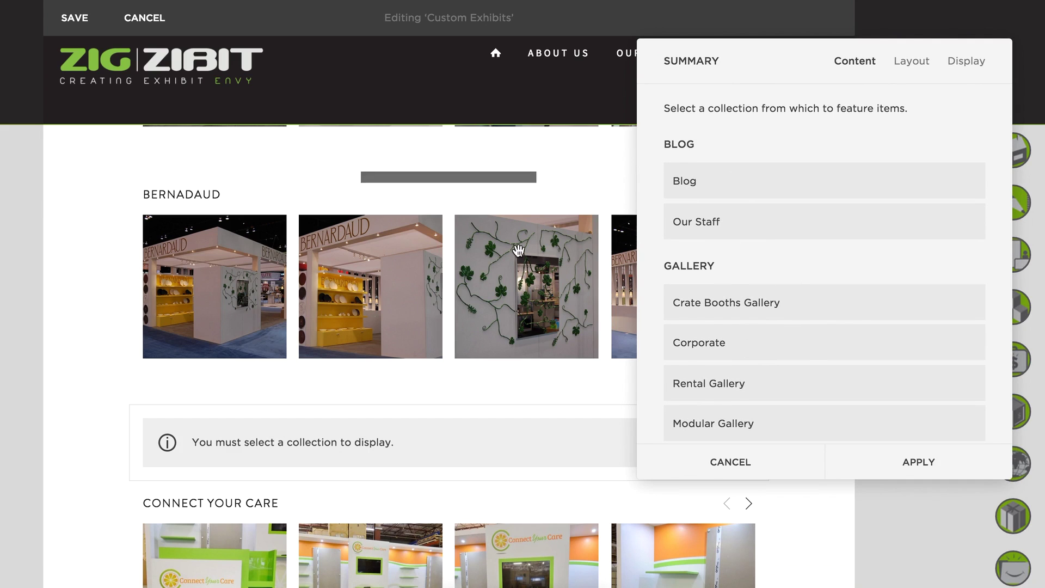
{"action": "scroll", "coordinate": [808, 283], "scroll_direction": "down", "scroll_amount": 3}
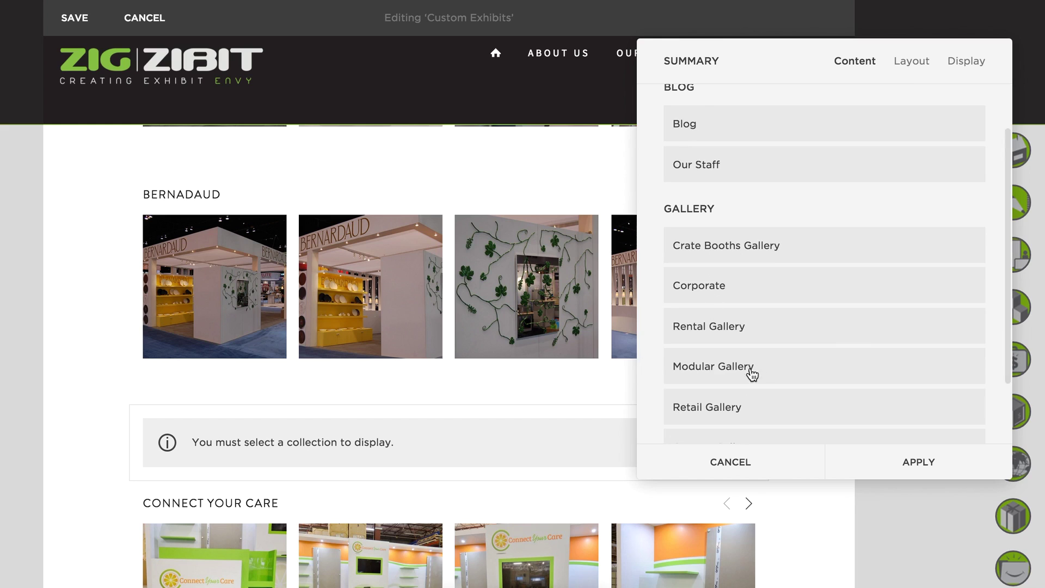
{"action": "scroll", "coordinate": [865, 331], "scroll_direction": "down", "scroll_amount": 3}
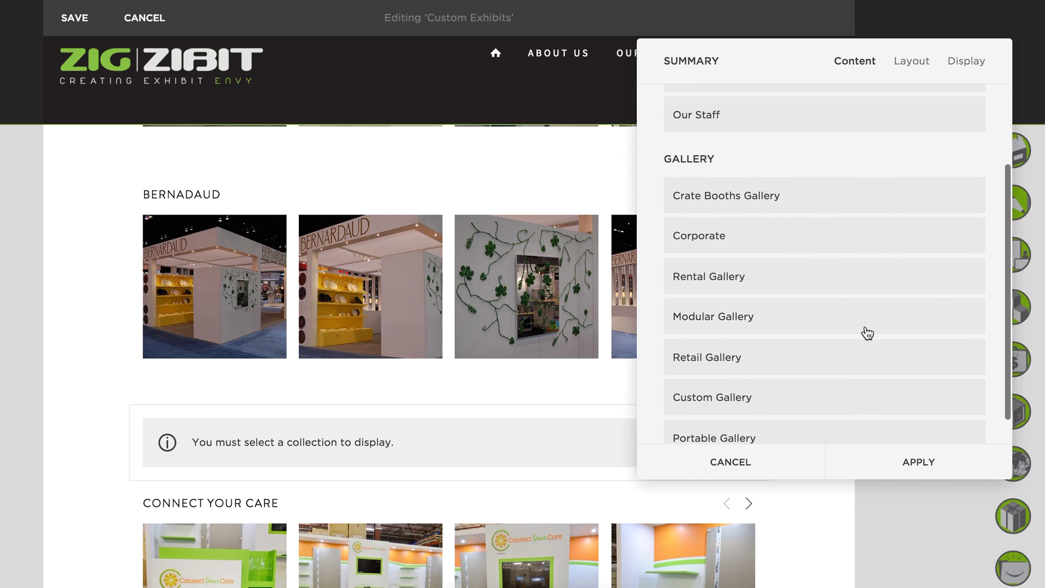
{"action": "scroll", "coordinate": [786, 370], "scroll_direction": "down", "scroll_amount": 2}
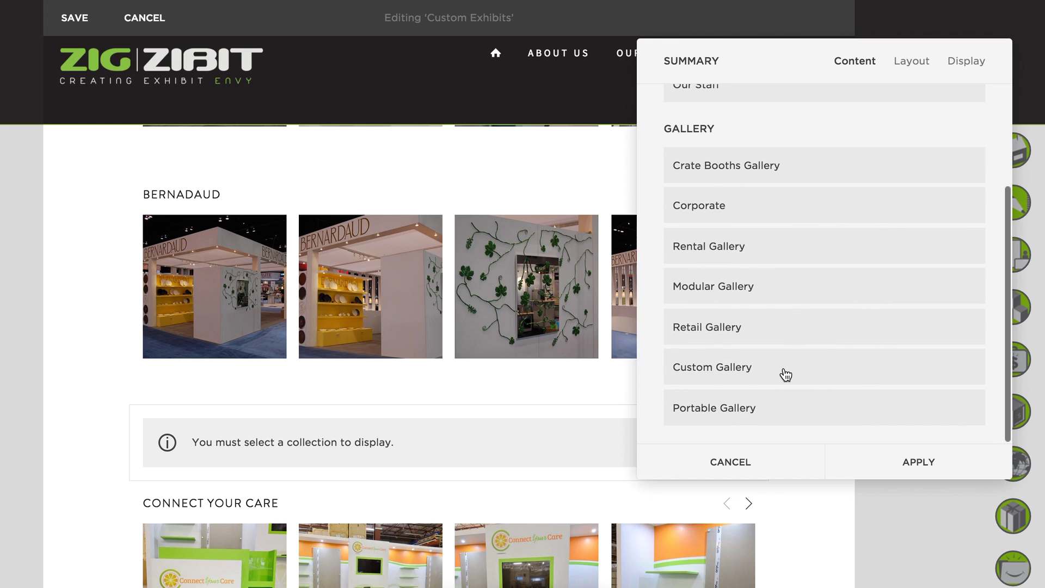
{"action": "left_click", "coordinate": [753, 370]}
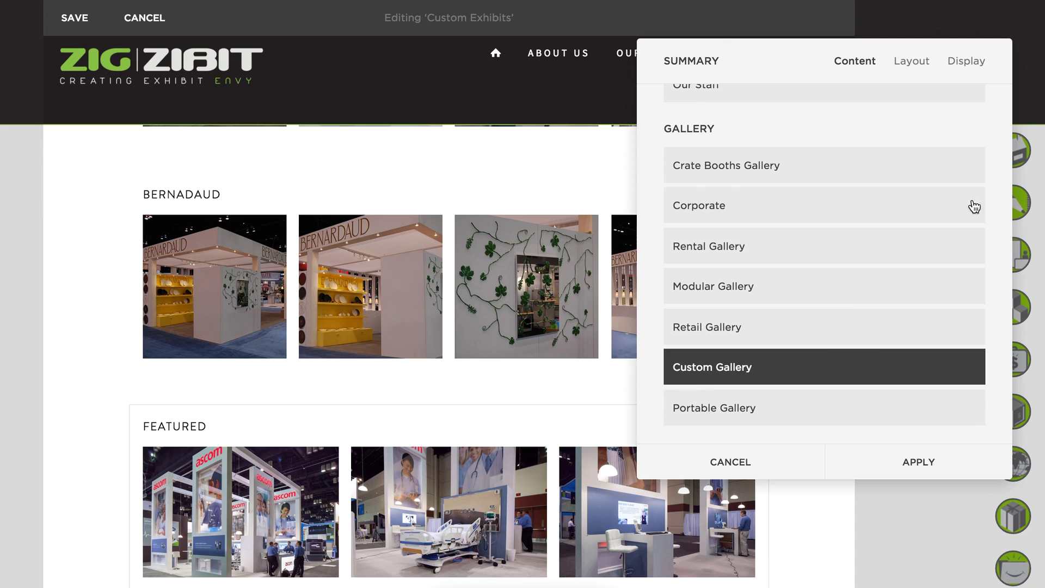
{"action": "left_click", "coordinate": [978, 65]}
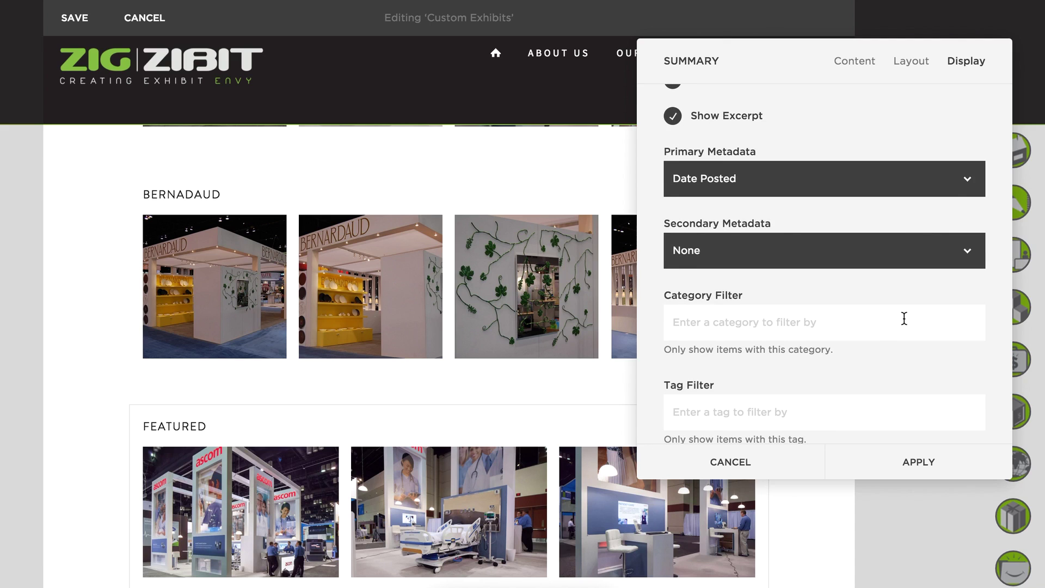
Set the Summary block's Primary Metadata to None, hiding the post date.
{"action": "scroll", "coordinate": [938, 324], "scroll_direction": "down", "scroll_amount": 2}
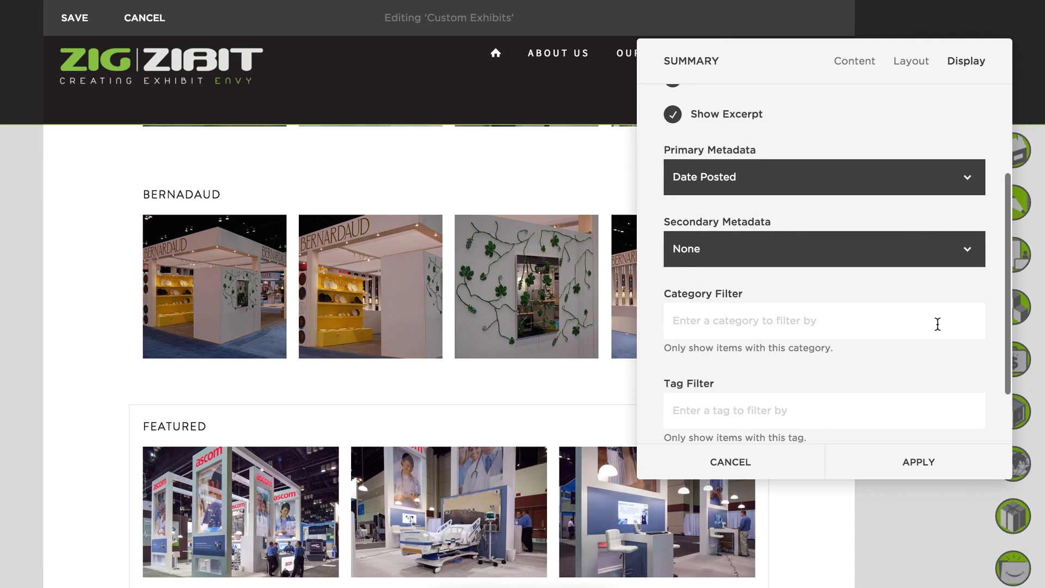
{"action": "scroll", "coordinate": [937, 326], "scroll_direction": "up", "scroll_amount": 3}
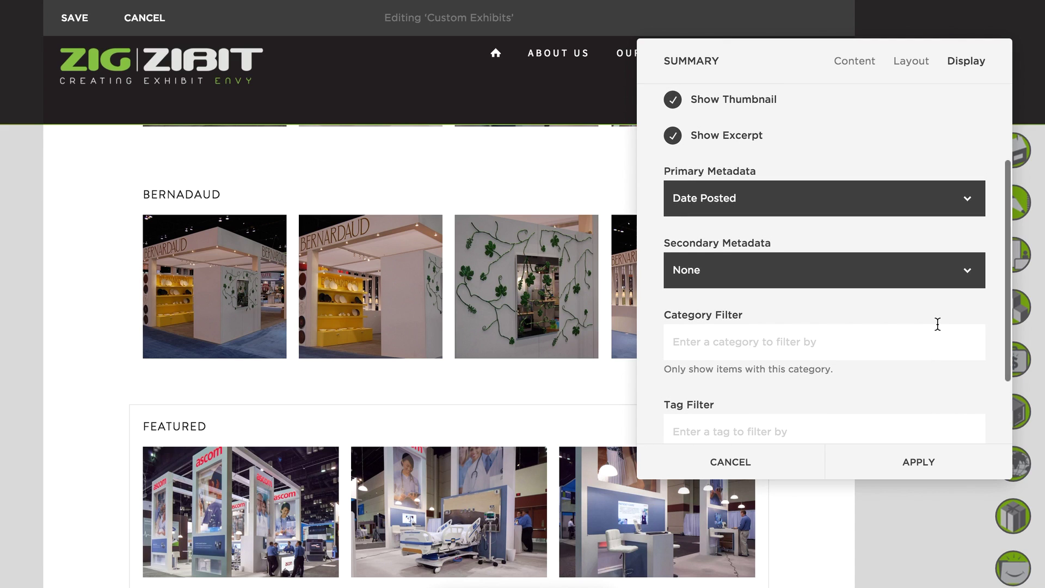
{"action": "scroll", "coordinate": [373, 451], "scroll_direction": "down", "scroll_amount": 3}
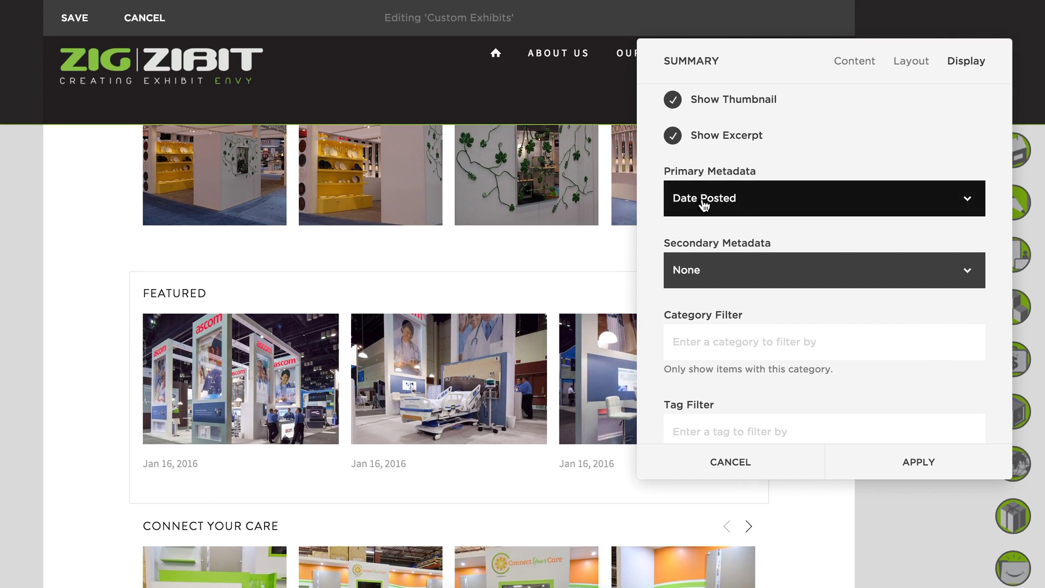
{"action": "left_click", "coordinate": [703, 202]}
{"action": "left_click", "coordinate": [706, 187]}
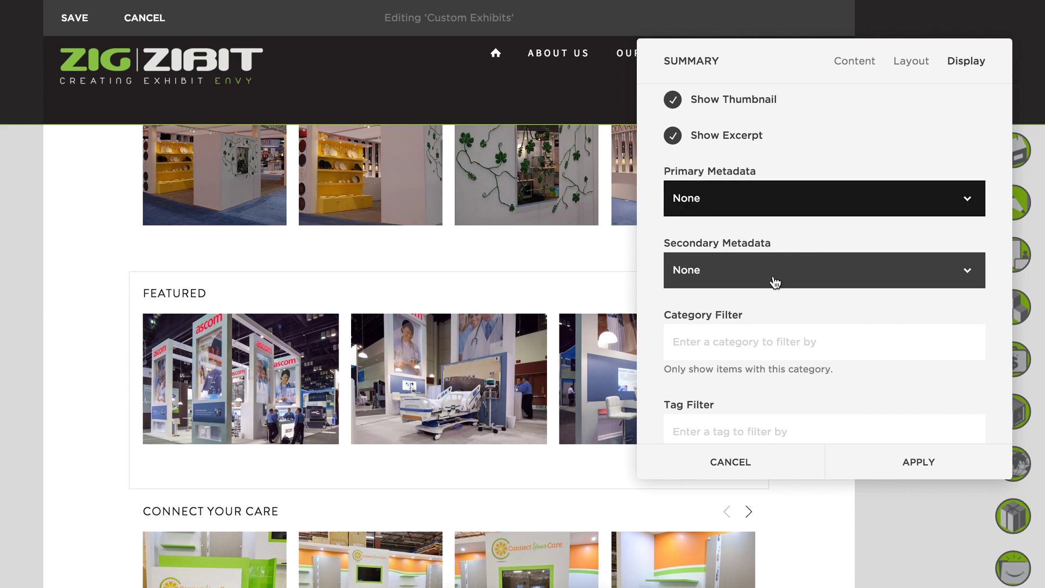
Set the Category Filter to Butternut Demo from the suggestions.
{"action": "left_click", "coordinate": [756, 342]}
{"action": "type", "text": "a"}
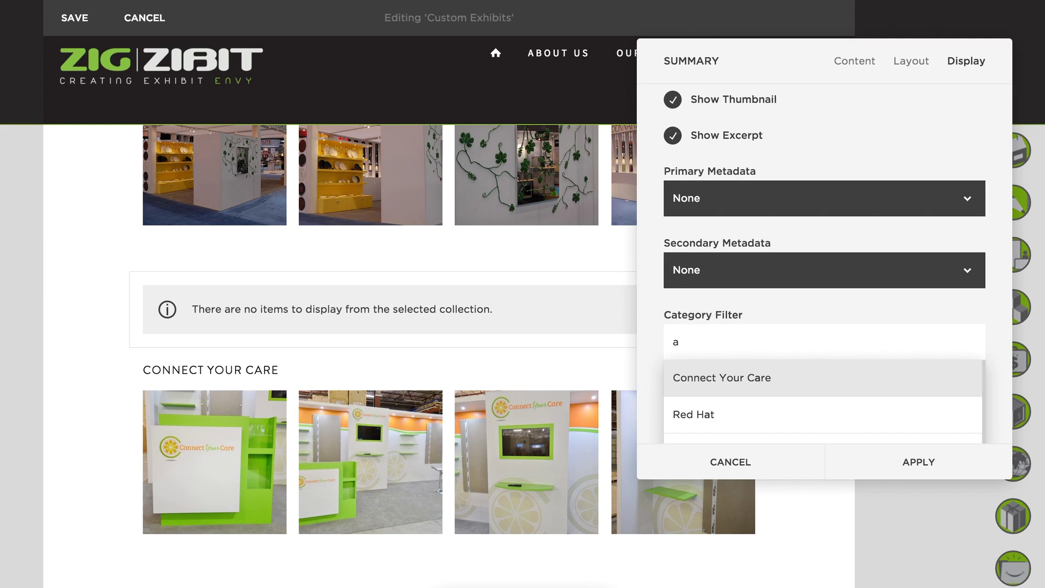
{"action": "scroll", "coordinate": [788, 381], "scroll_direction": "down", "scroll_amount": 5}
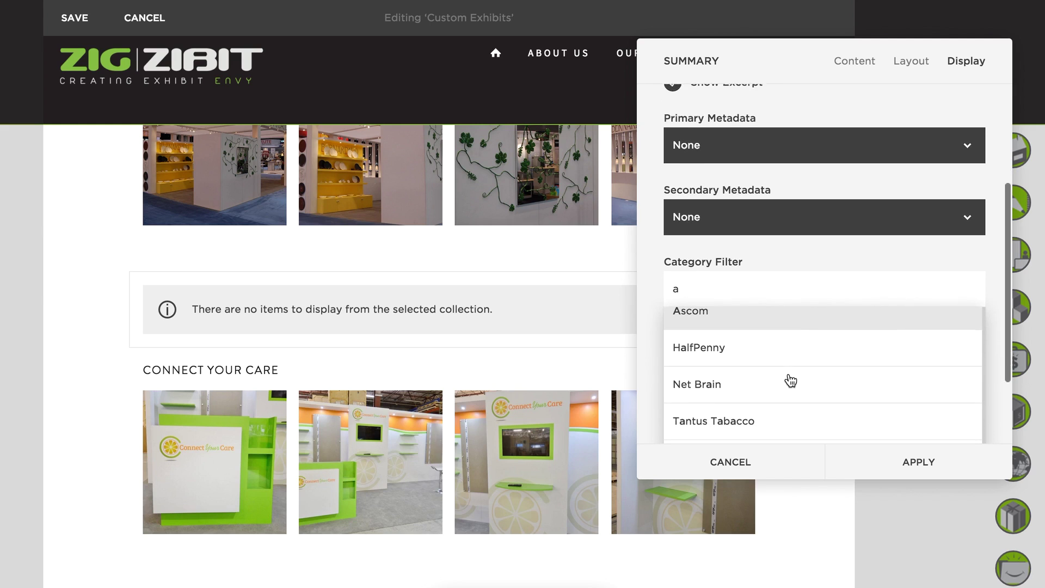
{"action": "scroll", "coordinate": [790, 380], "scroll_direction": "down", "scroll_amount": 3}
{"action": "scroll", "coordinate": [790, 380], "scroll_direction": "up", "scroll_amount": 2}
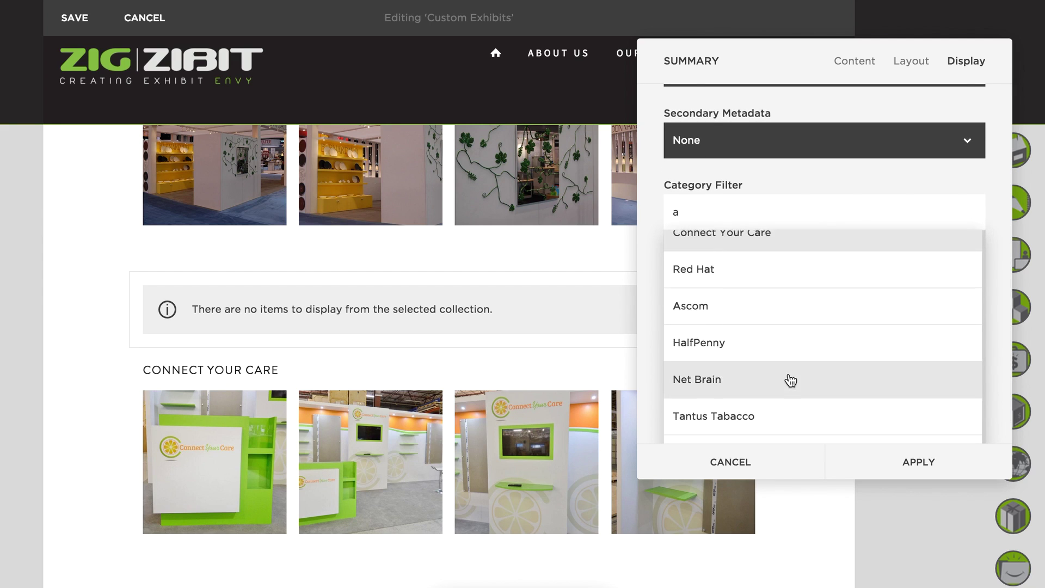
{"action": "scroll", "coordinate": [790, 380], "scroll_direction": "up", "scroll_amount": 5}
{"action": "key", "text": "BackSpace"}
{"action": "type", "text": "b"}
{"action": "scroll", "coordinate": [800, 387], "scroll_direction": "down", "scroll_amount": 4}
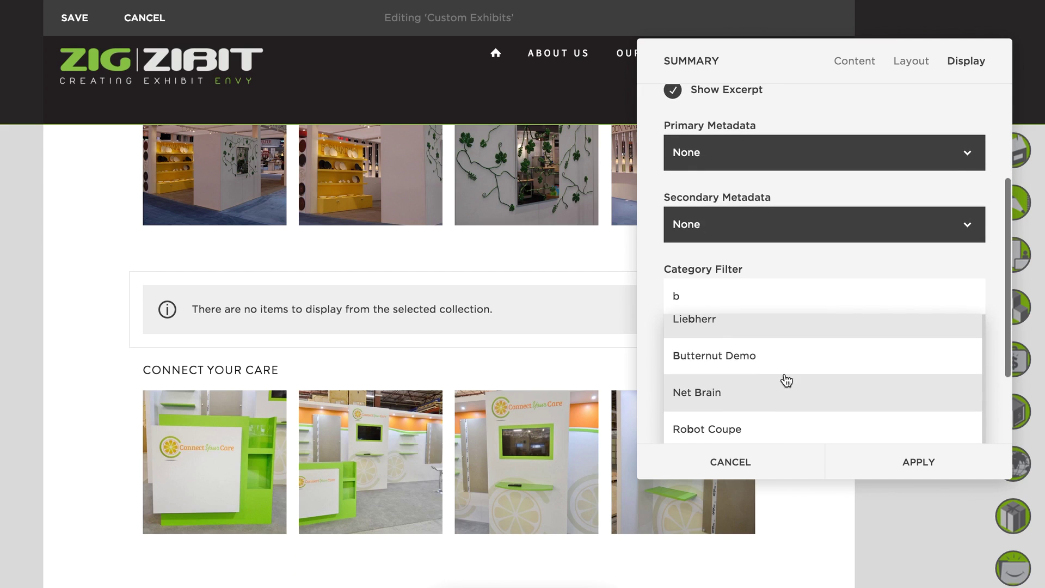
{"action": "left_click", "coordinate": [746, 355]}
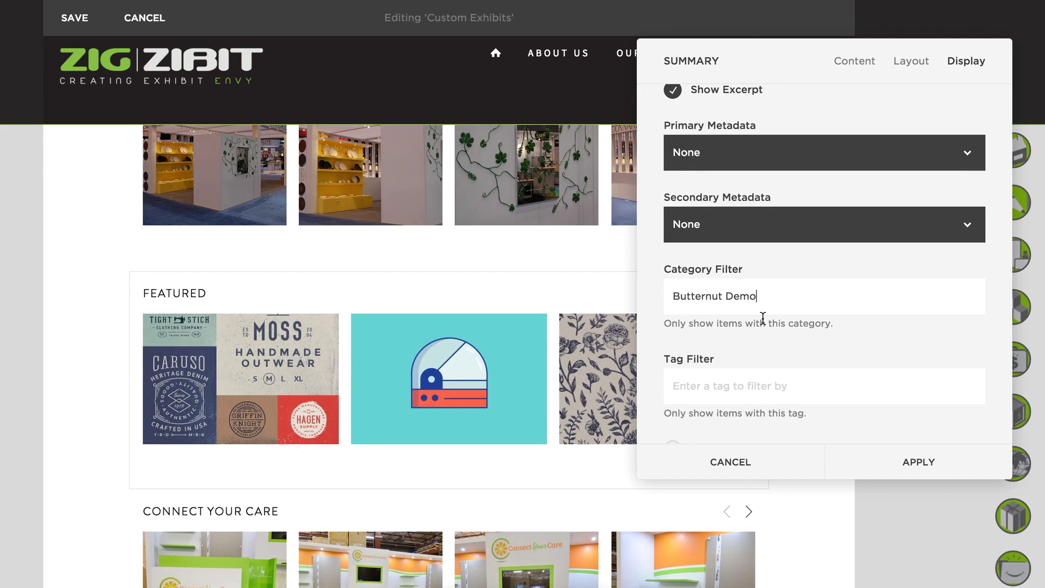
Clean up the Category Filter so it reads exactly 'Butternut Demo'.
{"action": "left_click_drag", "start_coordinate": [789, 66], "coordinate": [577, 390]}
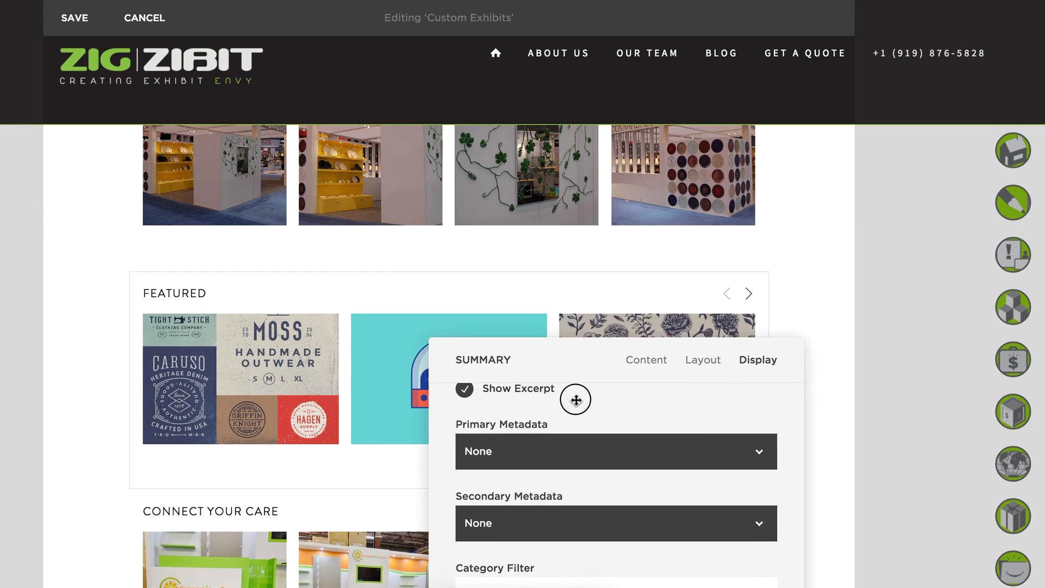
{"action": "left_click_drag", "start_coordinate": [578, 218], "coordinate": [716, 15]}
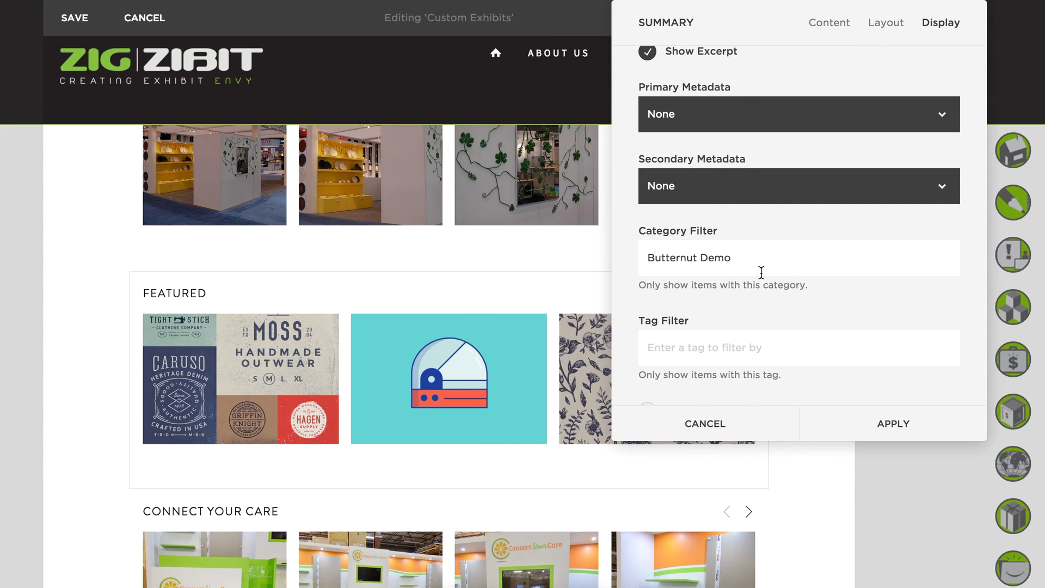
{"action": "scroll", "coordinate": [761, 272], "scroll_direction": "down", "scroll_amount": 2}
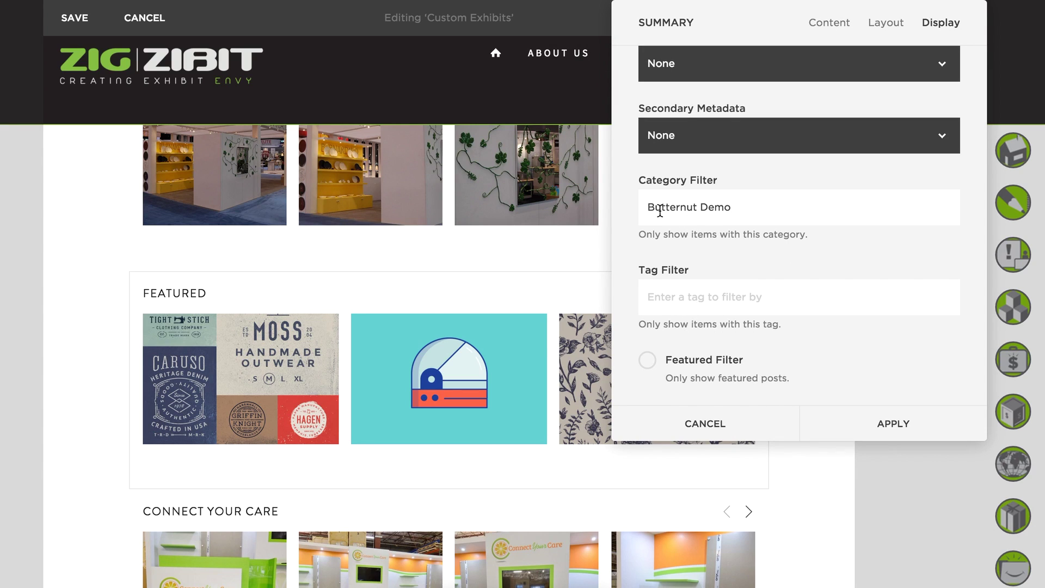
{"action": "left_click", "coordinate": [681, 297]}
{"action": "left_click", "coordinate": [765, 207]}
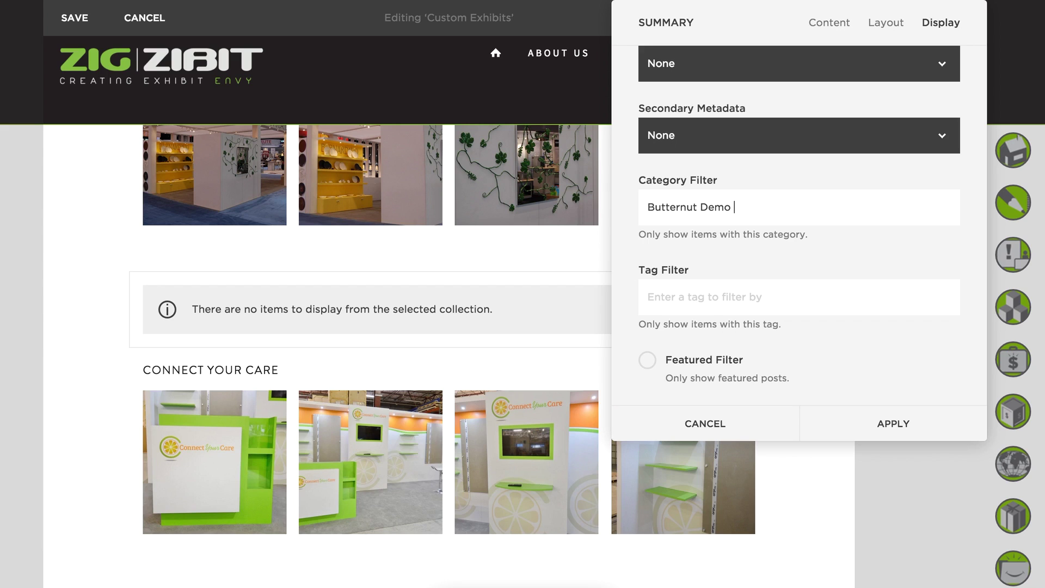
{"action": "key", "text": "BackSpace"}
{"action": "type", "text": ","}
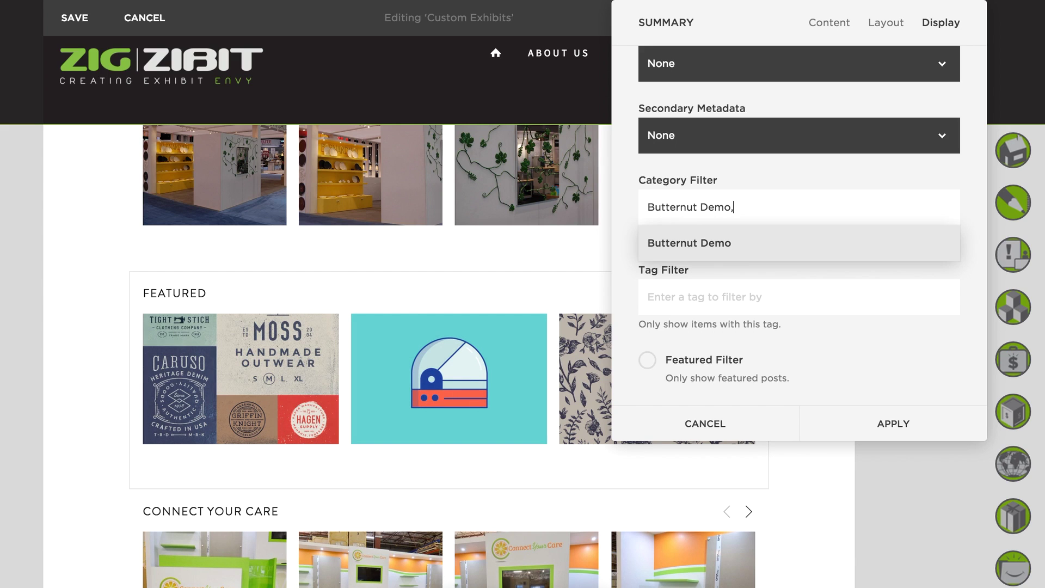
{"action": "type", "text": " a"}
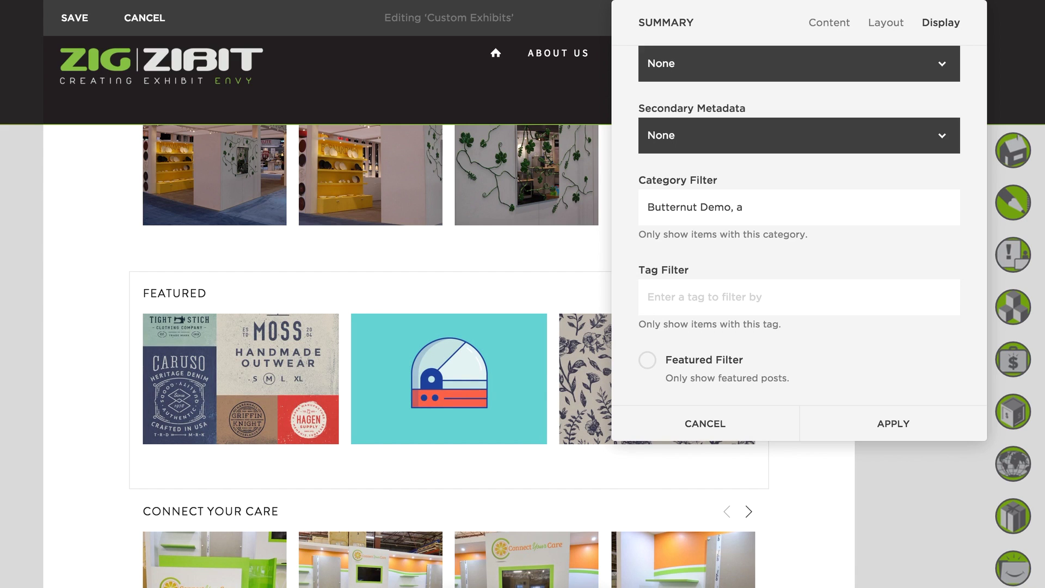
{"action": "key", "text": "BackSpace"}
{"action": "key", "text": "BackSpace"}
{"action": "key", "text": "BackSpace"}
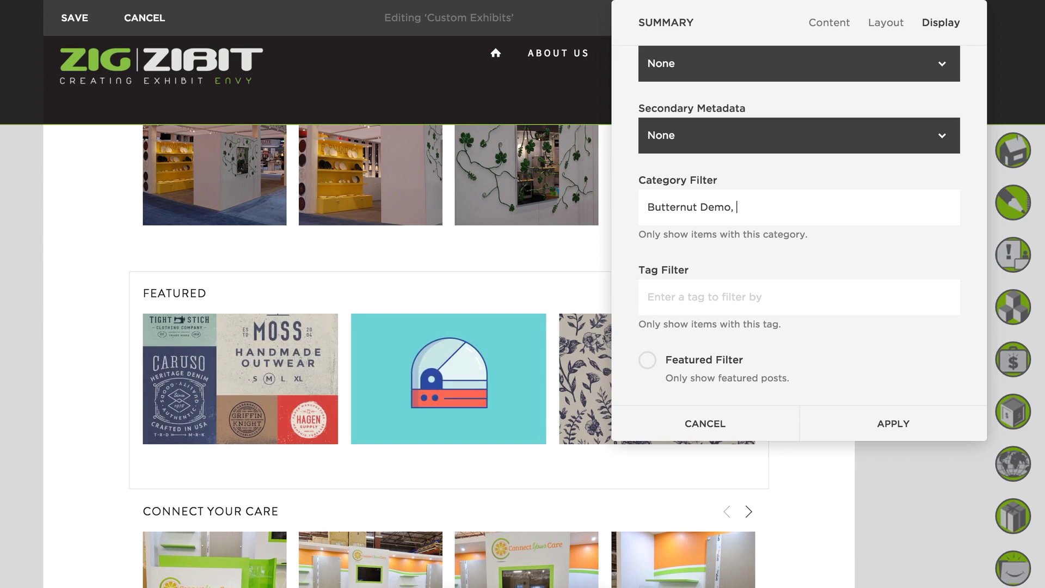
{"action": "key", "text": "BackSpace"}
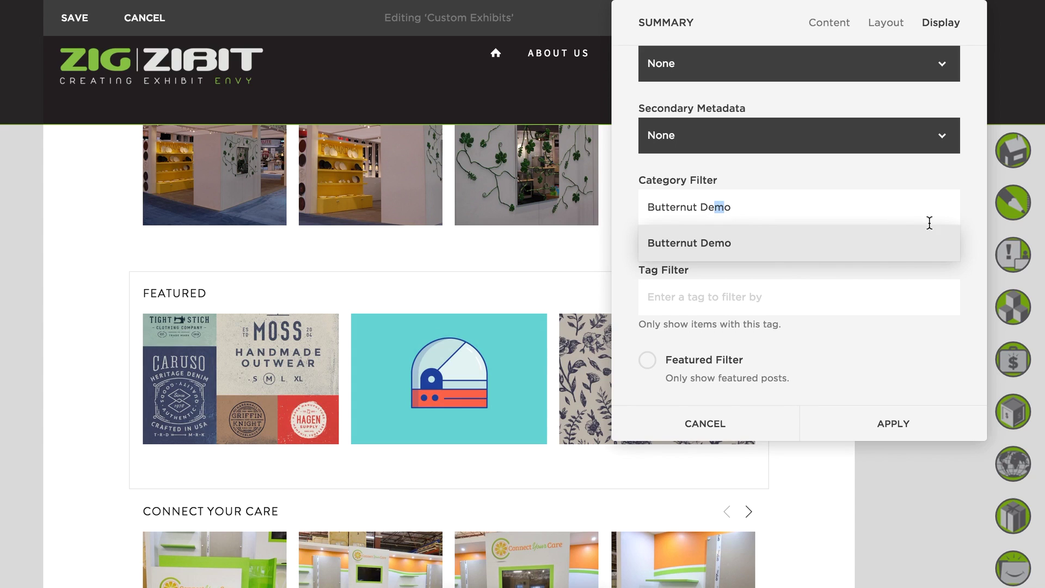
{"action": "left_click", "coordinate": [973, 211]}
Raise the Number of Items slider from 10 to 30.
{"action": "scroll", "coordinate": [925, 227], "scroll_direction": "up", "scroll_amount": 5}
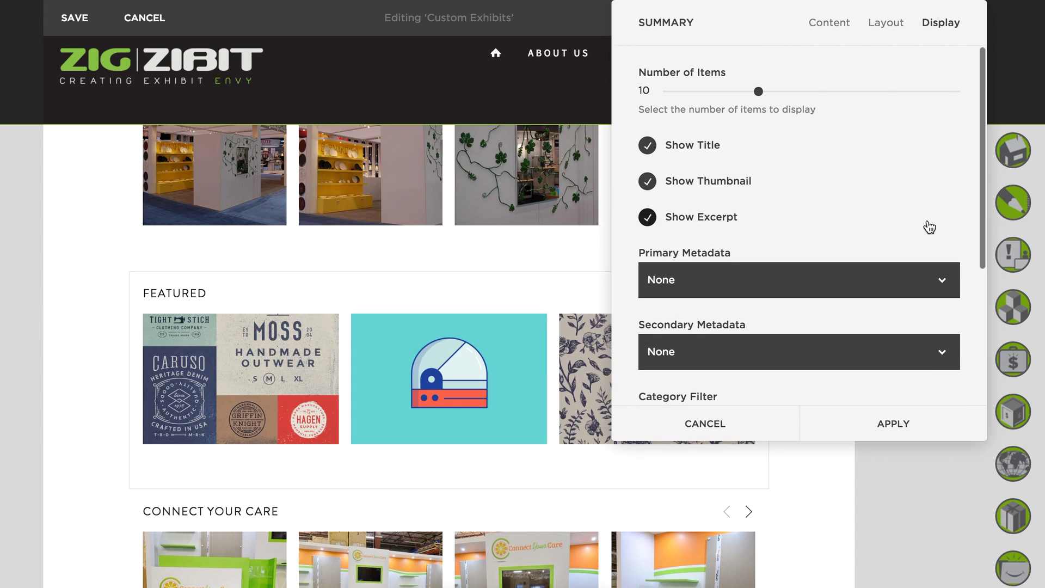
{"action": "left_click_drag", "start_coordinate": [748, 94], "coordinate": [998, 93]}
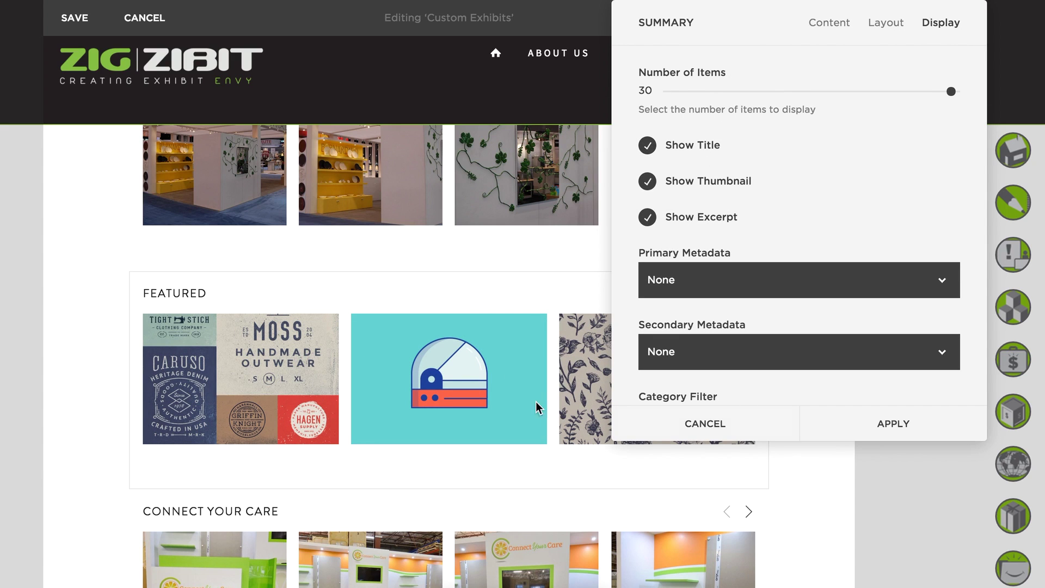
{"action": "mouse_move", "coordinate": [667, 497]}
Replace the Layout header text 'Featured' with 'Butternut Squash Show 2016'.
{"action": "left_click", "coordinate": [893, 31]}
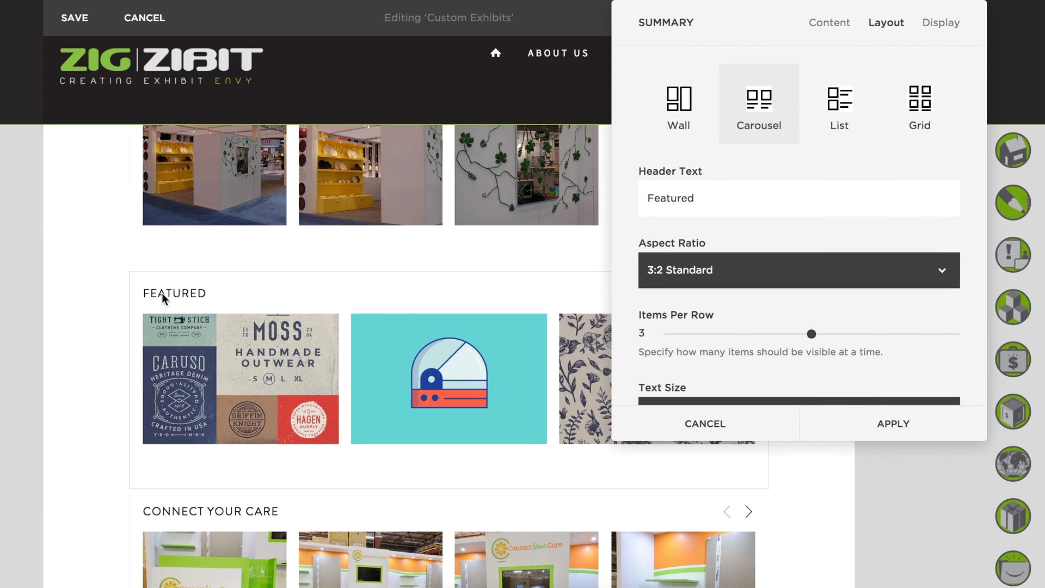
{"action": "double_click", "coordinate": [671, 200]}
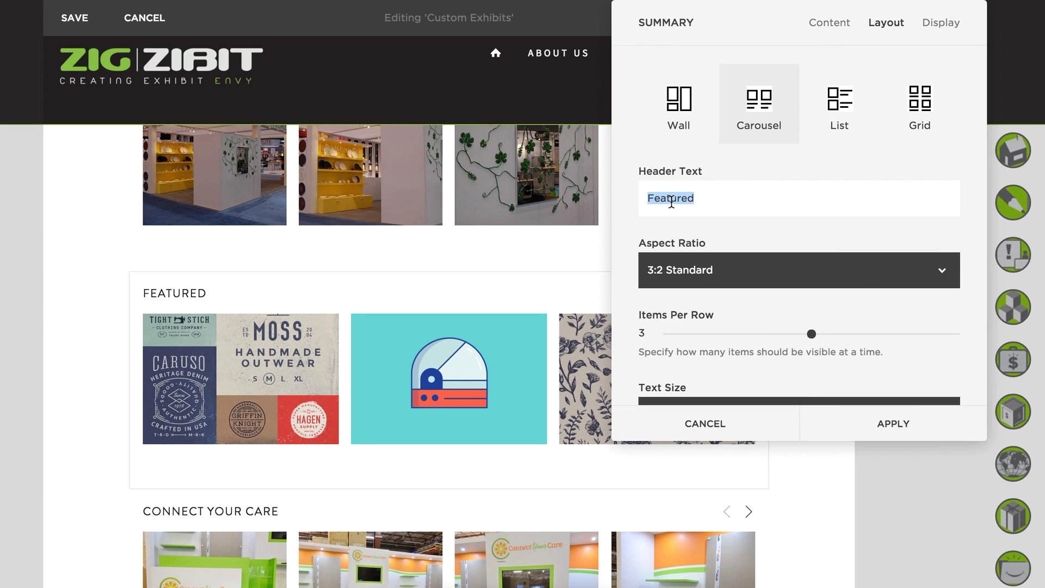
{"action": "type", "text": "Butte"}
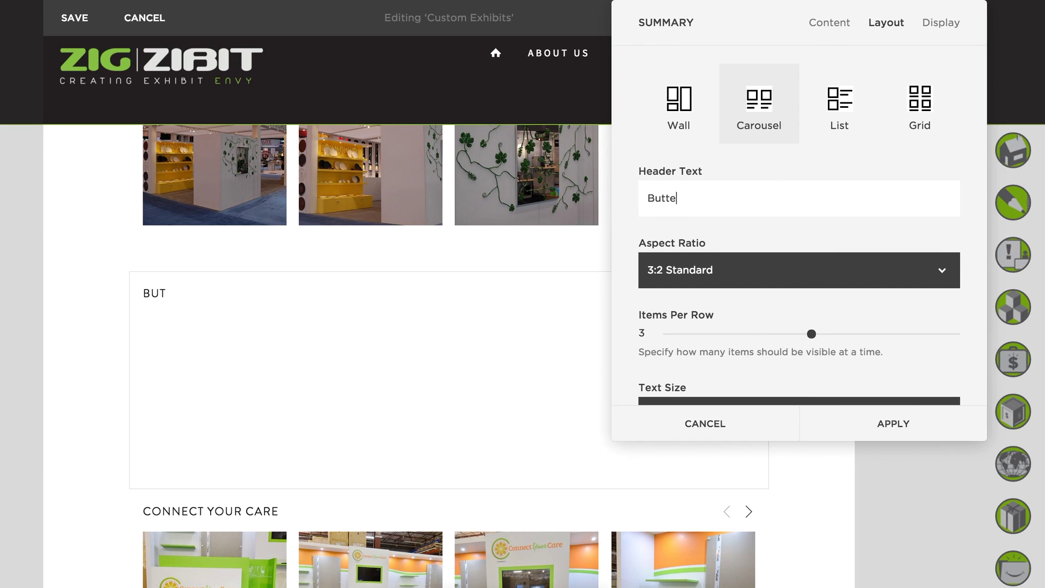
{"action": "type", "text": "rnut Squash"}
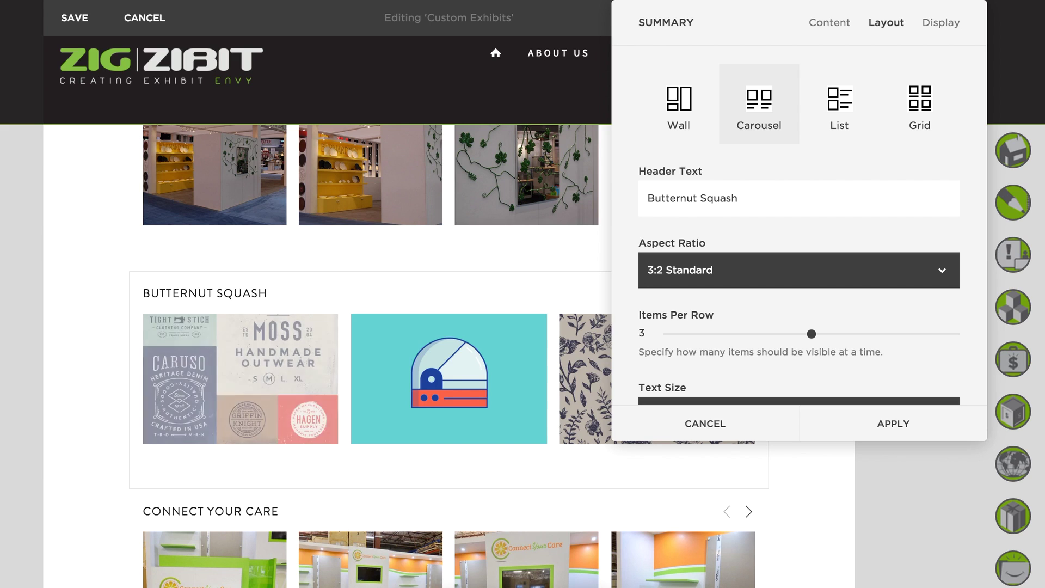
{"action": "type", "text": " Show "}
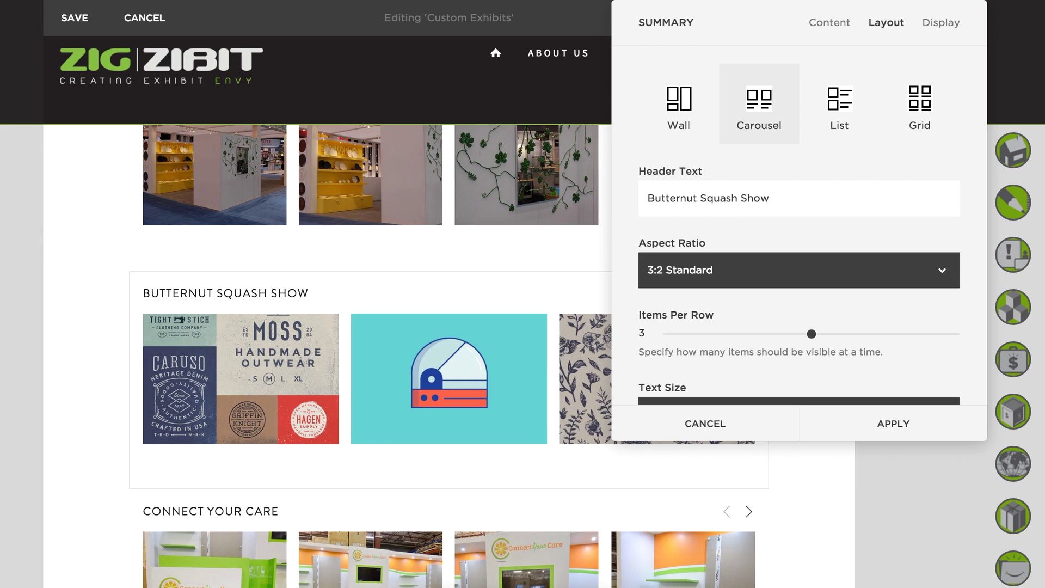
{"action": "type", "text": "2016"}
Set 1:1 Square aspect ratio and 4 items per row, then apply the settings.
{"action": "left_click", "coordinate": [763, 270]}
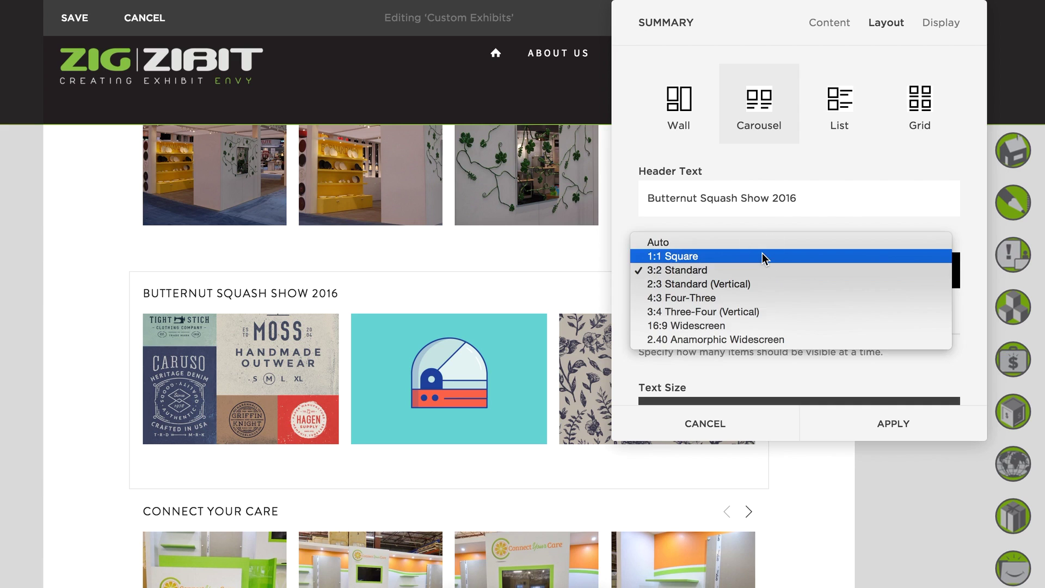
{"action": "left_click", "coordinate": [762, 256]}
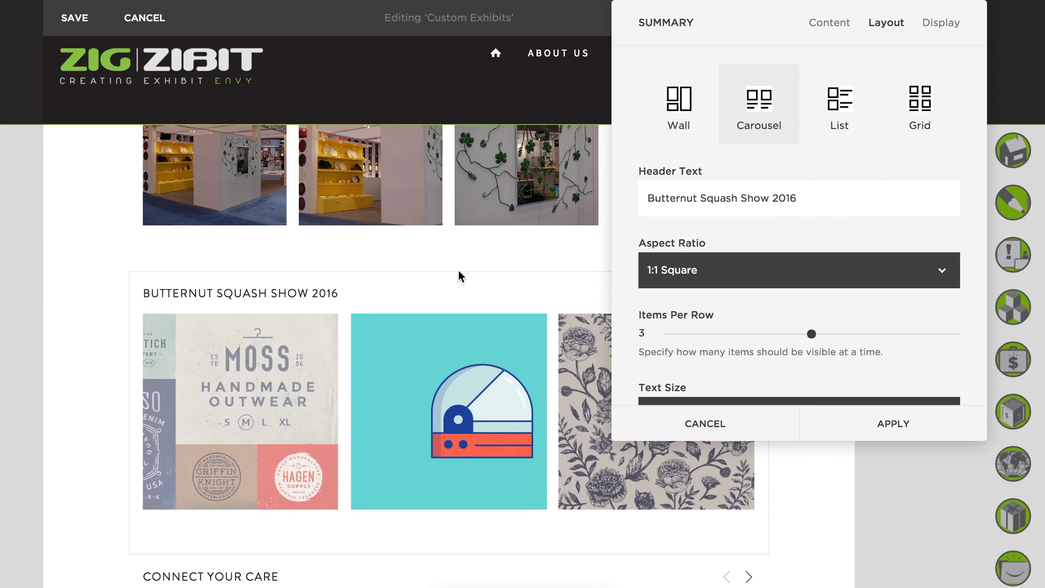
{"action": "scroll", "coordinate": [481, 455], "scroll_direction": "down", "scroll_amount": 3}
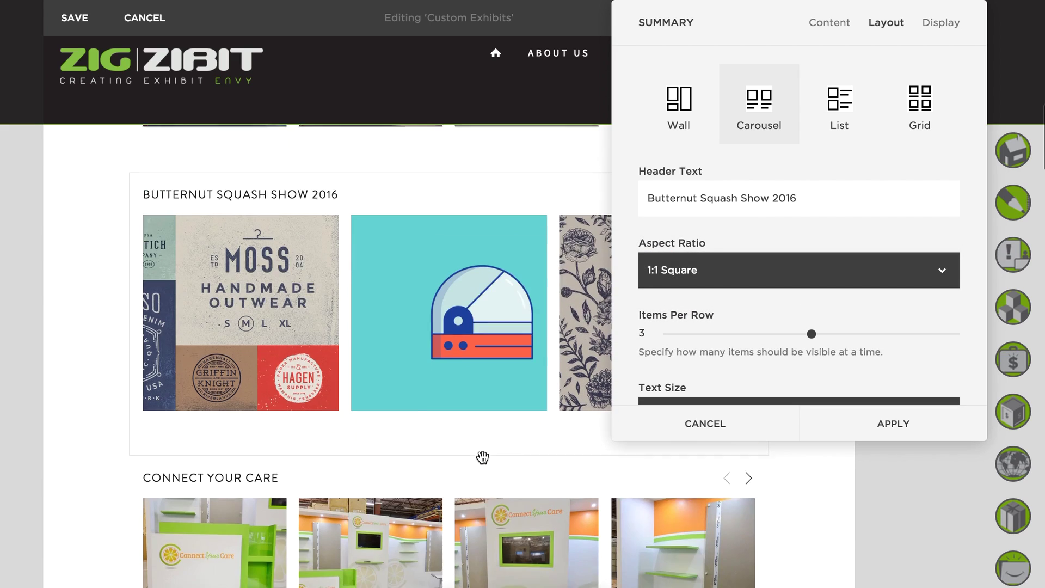
{"action": "left_click_drag", "start_coordinate": [812, 333], "coordinate": [852, 334]}
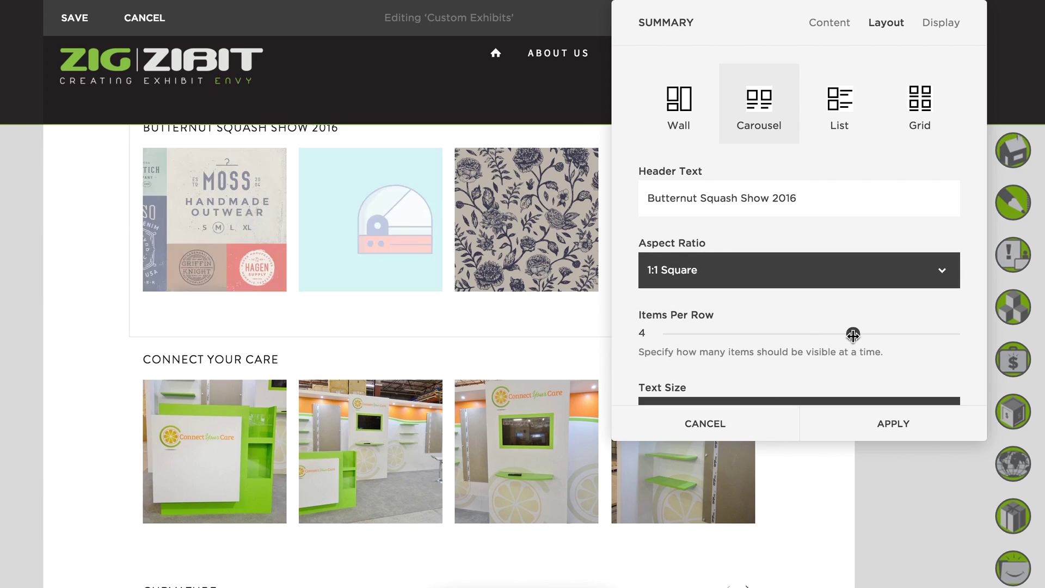
{"action": "mouse_move", "coordinate": [724, 24]}
{"action": "left_mouse_down"}
{"action": "mouse_move", "coordinate": [247, 166]}
{"action": "mouse_move", "coordinate": [165, 261]}
{"action": "mouse_move", "coordinate": [573, 182]}
{"action": "mouse_move", "coordinate": [667, 47]}
{"action": "mouse_move", "coordinate": [706, 16]}
{"action": "left_mouse_up"}
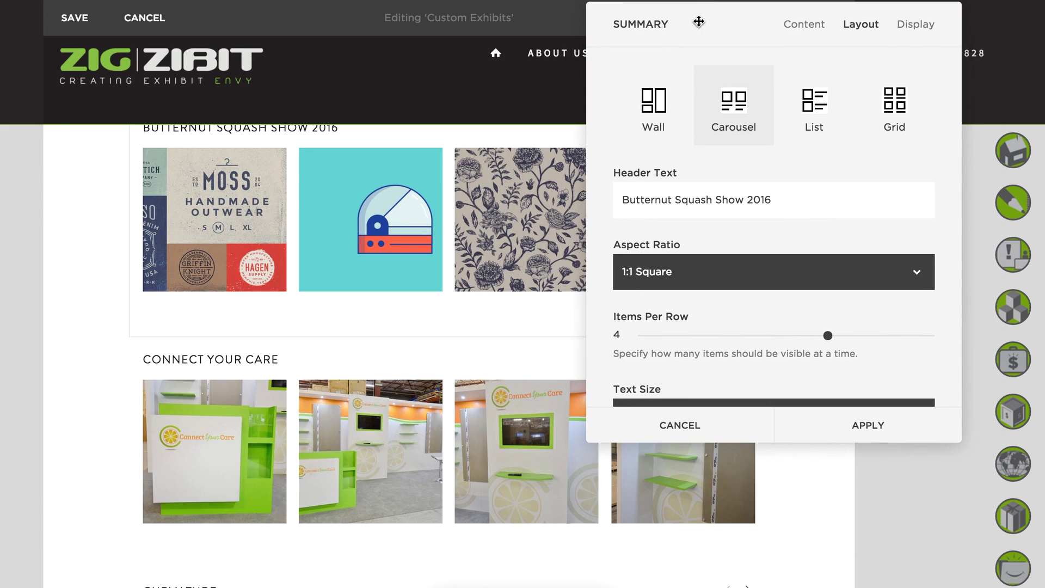
{"action": "scroll", "coordinate": [707, 329], "scroll_direction": "down", "scroll_amount": 5}
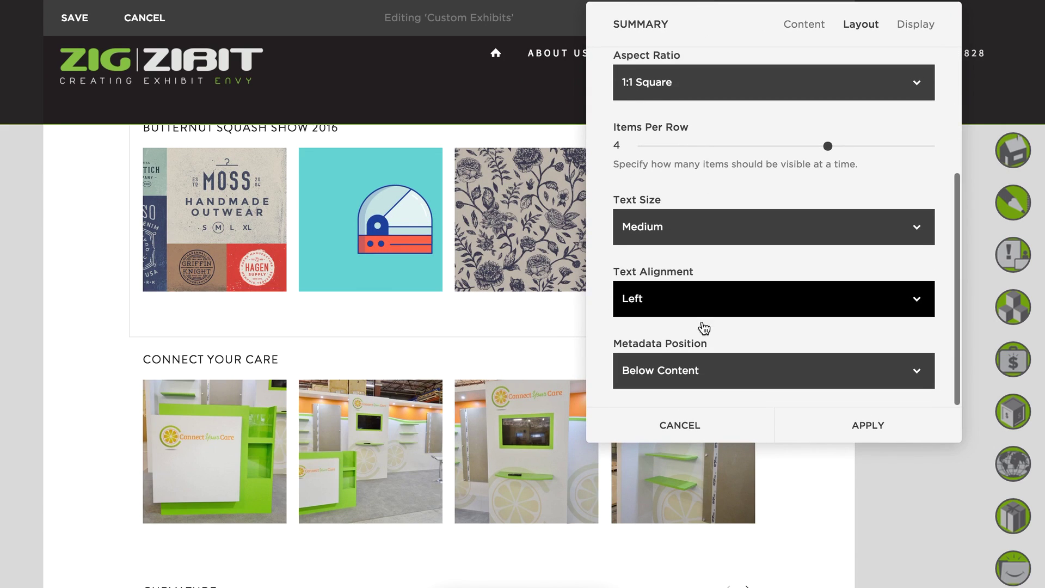
{"action": "scroll", "coordinate": [724, 316], "scroll_direction": "up", "scroll_amount": 3}
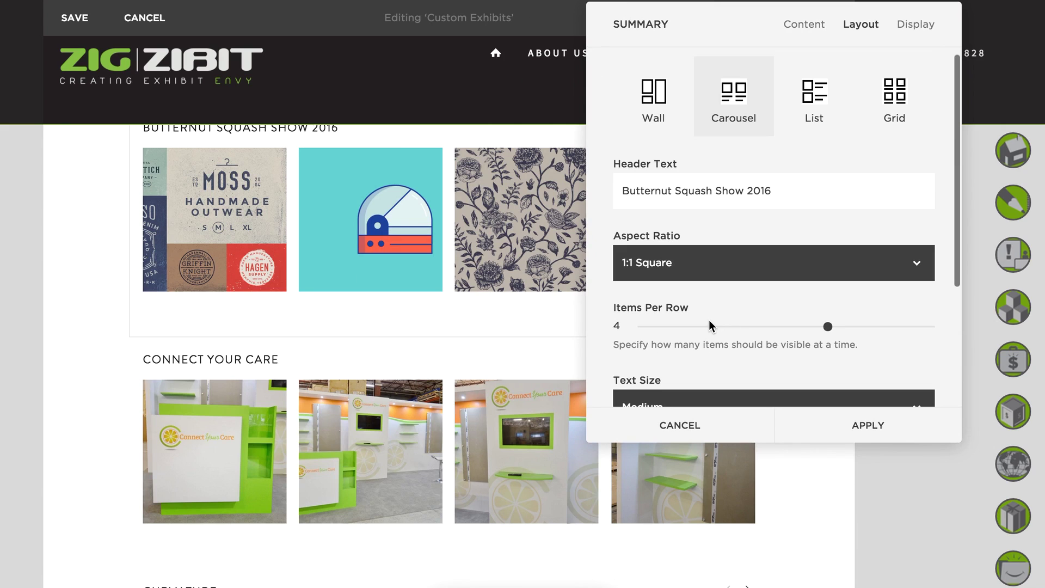
{"action": "scroll", "coordinate": [708, 318], "scroll_direction": "up", "scroll_amount": 1}
{"action": "left_click", "coordinate": [857, 430]}
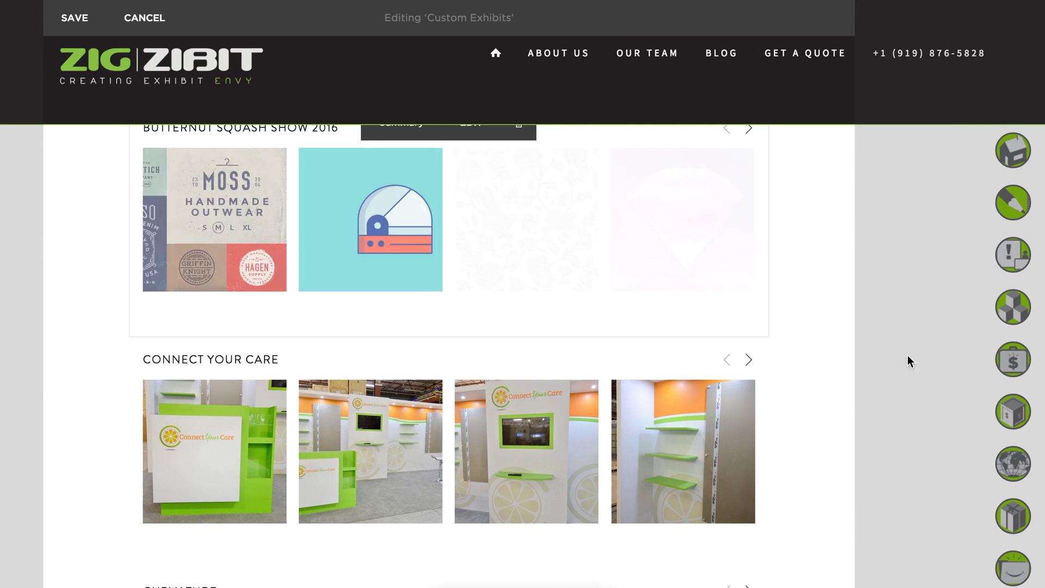
Save the page edits.
{"action": "scroll", "coordinate": [865, 381], "scroll_direction": "up", "scroll_amount": 2}
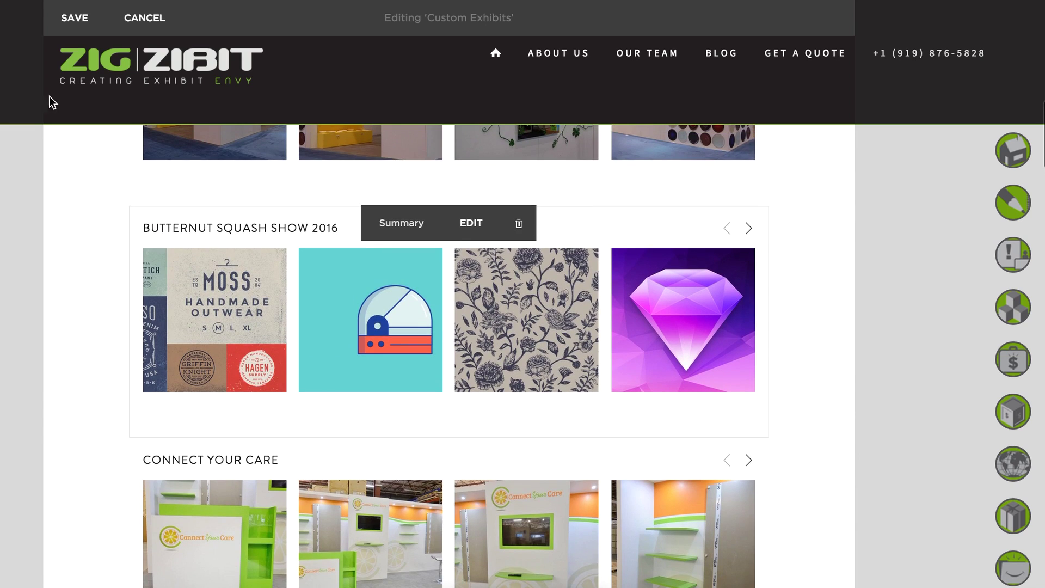
{"action": "left_click", "coordinate": [70, 20]}
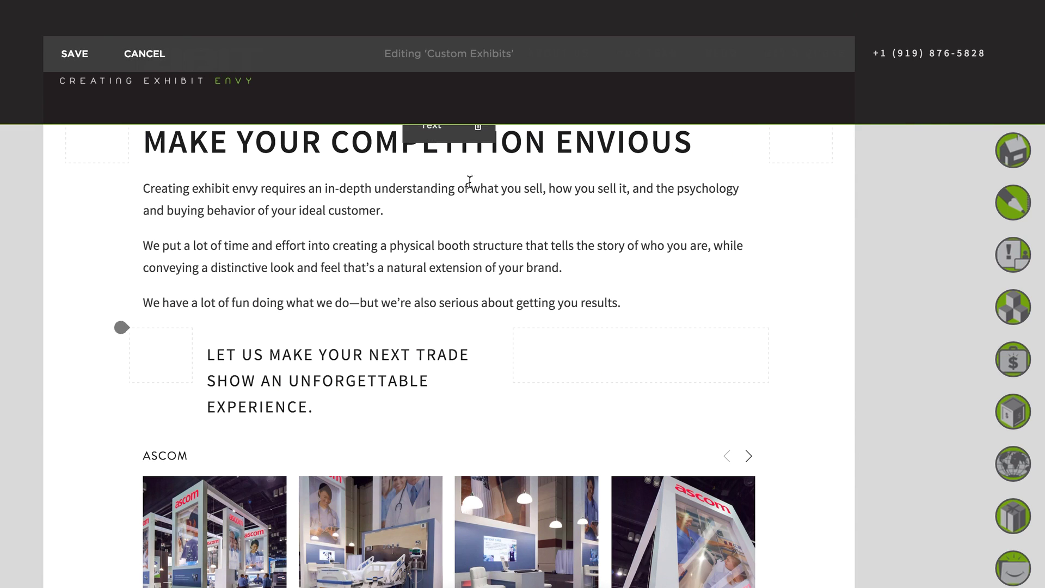
{"action": "left_click", "coordinate": [67, 56]}
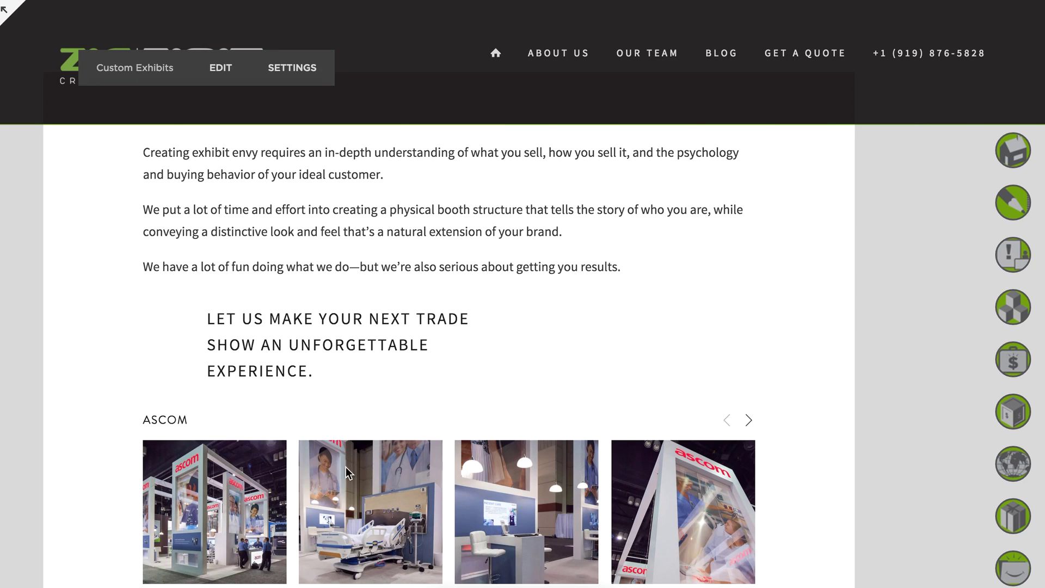
Re-enter the full-screen preview and scroll down to the Butternut Squash Show 2016 gallery.
{"action": "key", "text": "Escape"}
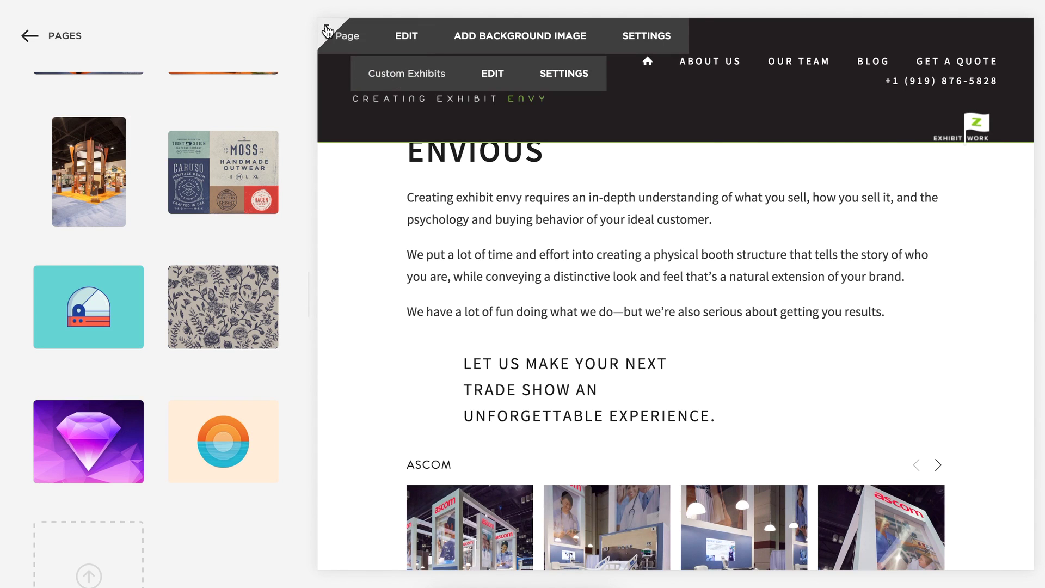
{"action": "left_click", "coordinate": [329, 31]}
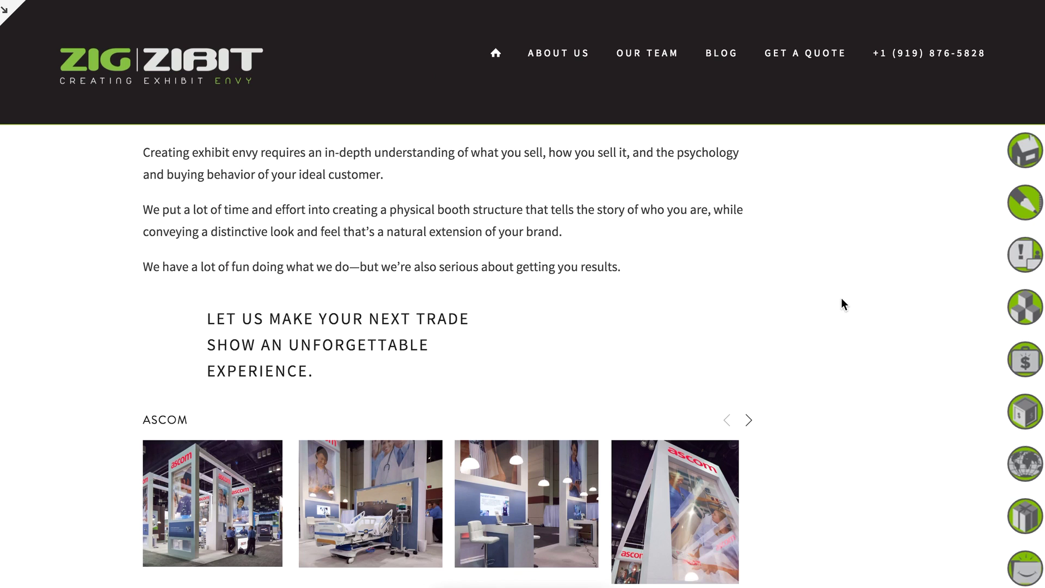
{"action": "scroll", "coordinate": [788, 339], "scroll_direction": "down", "scroll_amount": 10}
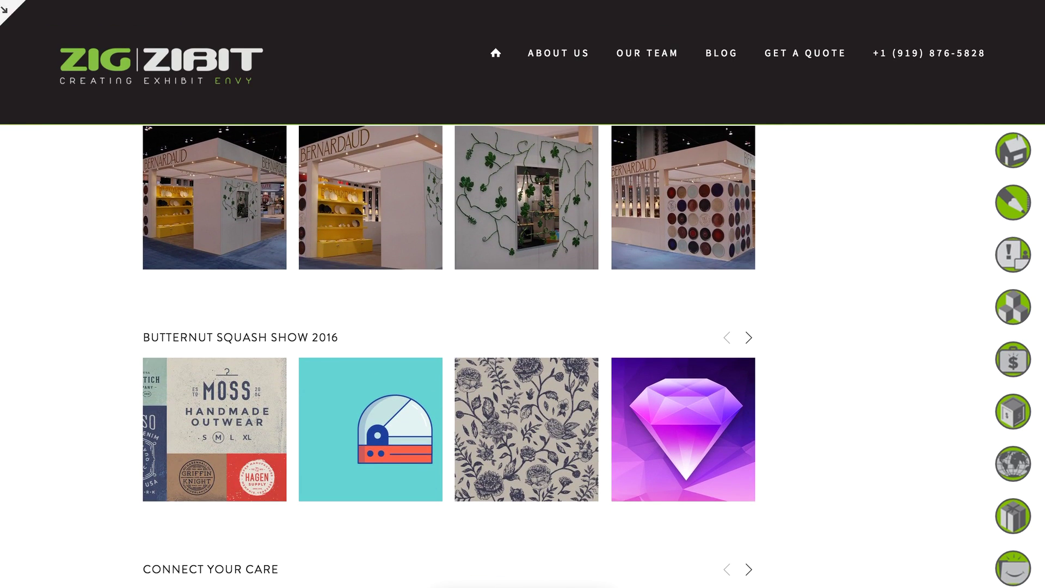
Browse the Butternut Squash Show 2016 images, from the Moss branding image to the last one.
{"action": "left_click", "coordinate": [233, 431]}
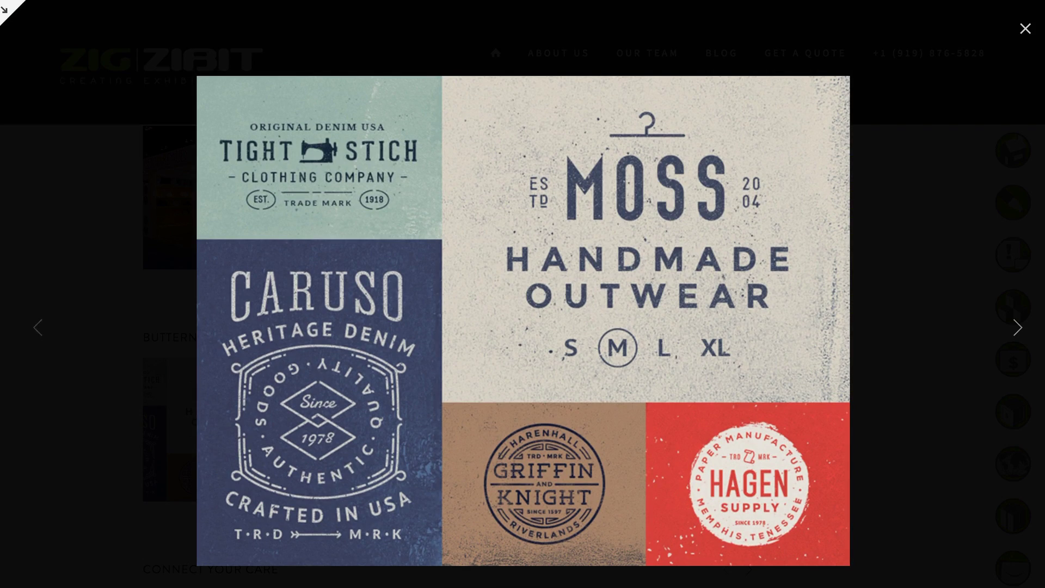
{"action": "left_click", "coordinate": [1019, 332]}
{"action": "left_click", "coordinate": [1018, 329]}
{"action": "left_click", "coordinate": [1025, 29]}
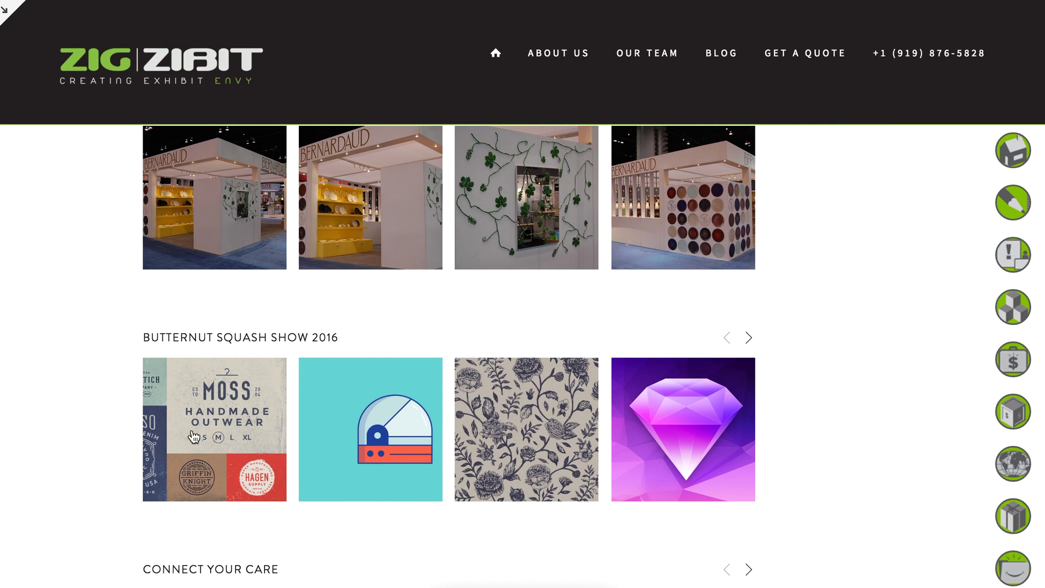
{"action": "left_click", "coordinate": [750, 340]}
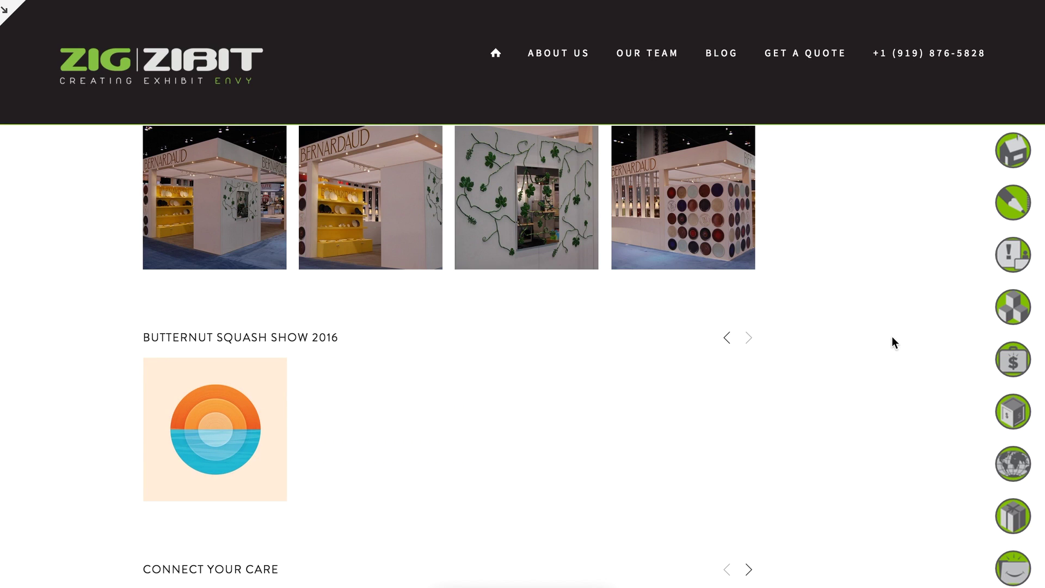
Scroll back to the top and go to the site's BLOG page.
{"action": "scroll", "coordinate": [818, 358], "scroll_direction": "up", "scroll_amount": 2}
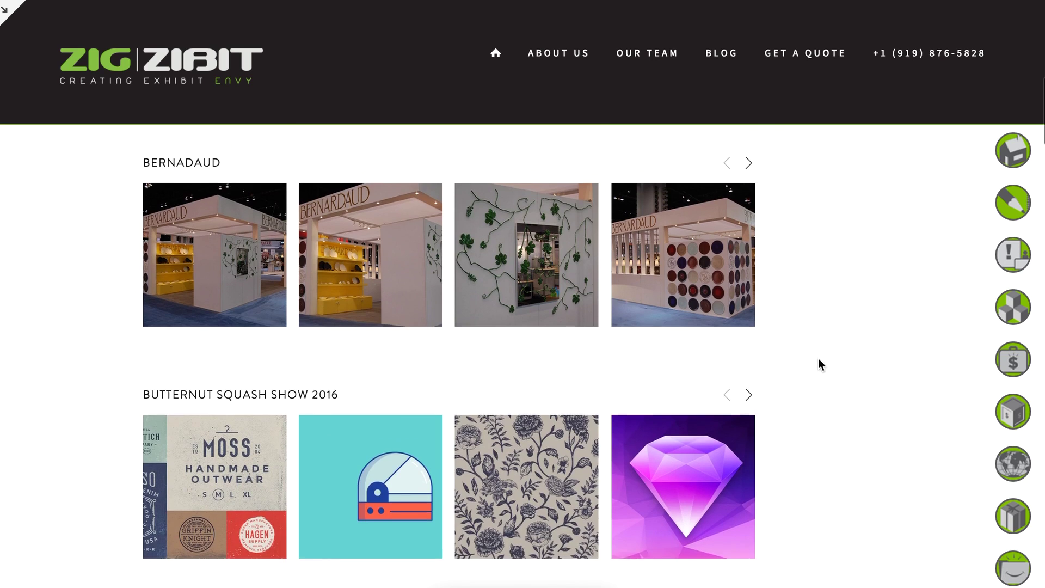
{"action": "scroll", "coordinate": [818, 358], "scroll_direction": "up", "scroll_amount": 5}
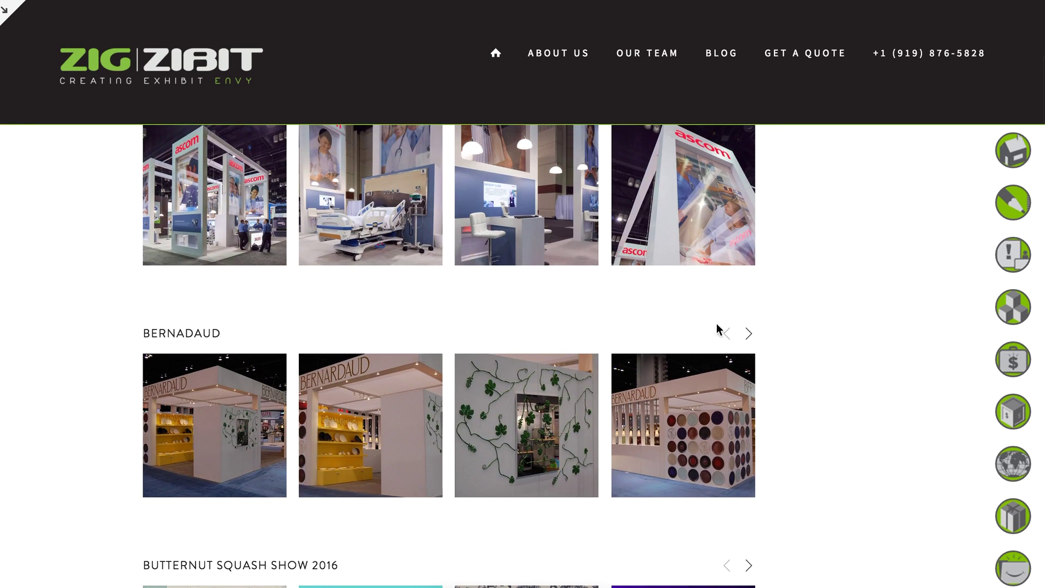
{"action": "scroll", "coordinate": [838, 376], "scroll_direction": "up", "scroll_amount": 8}
{"action": "scroll", "coordinate": [838, 375], "scroll_direction": "up", "scroll_amount": 5}
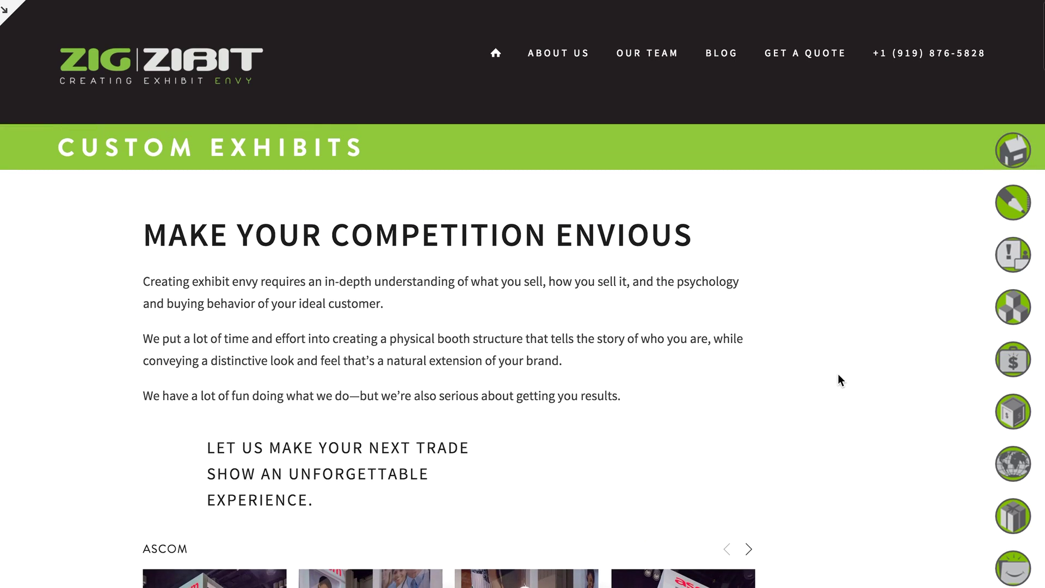
{"action": "left_click", "coordinate": [724, 59]}
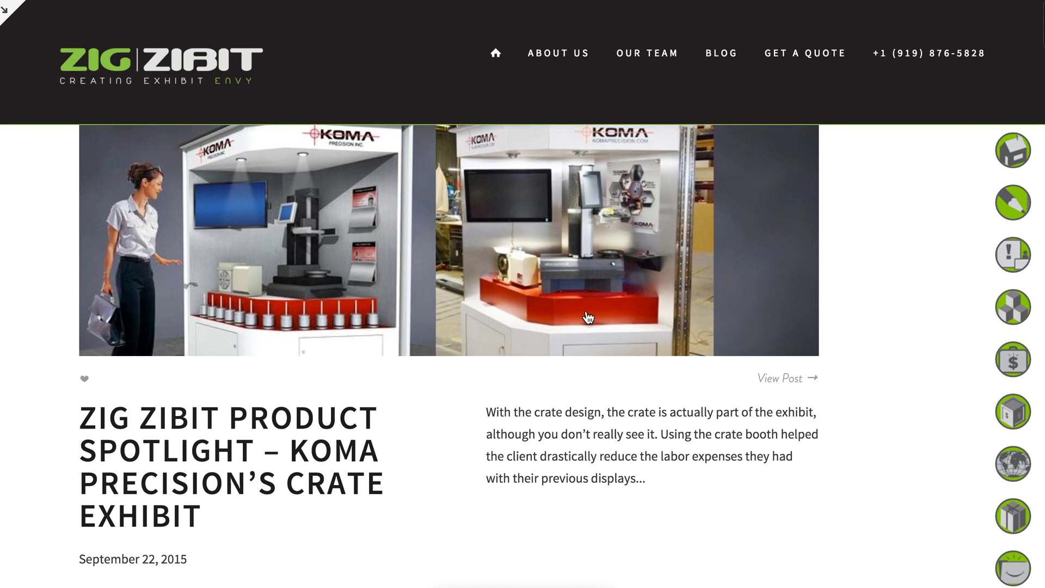
{"action": "scroll", "coordinate": [792, 376], "scroll_direction": "up", "scroll_amount": 4}
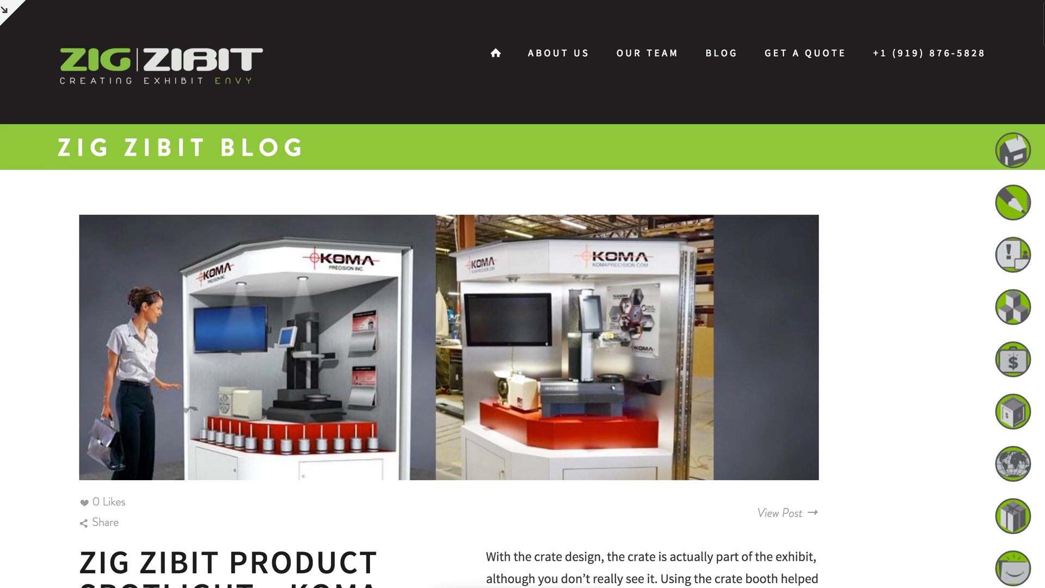
Leave full-screen preview and open the Blog page's post list from the Pages tree.
{"action": "left_click", "coordinate": [8, 21]}
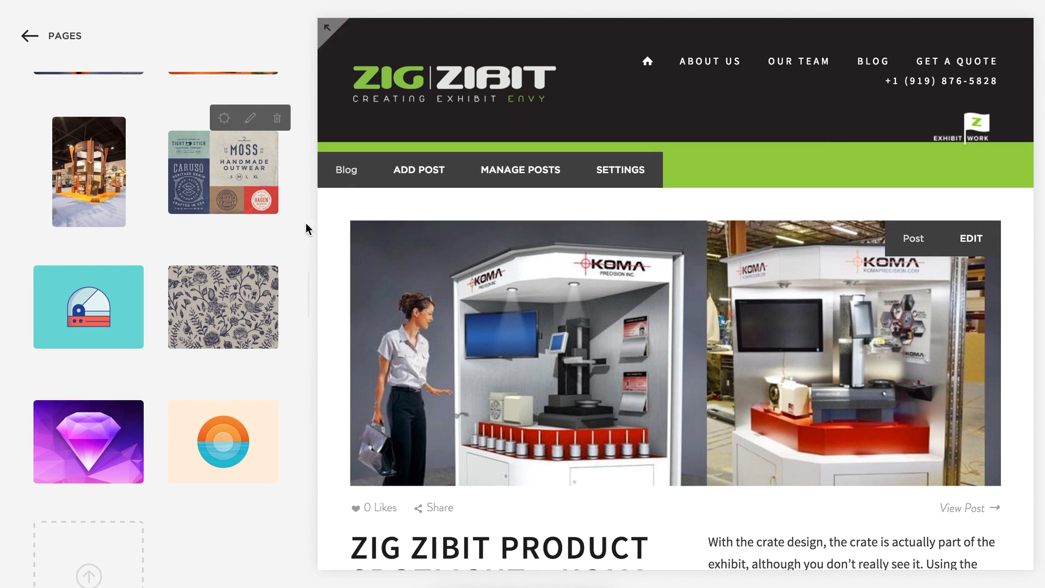
{"action": "left_click", "coordinate": [65, 36]}
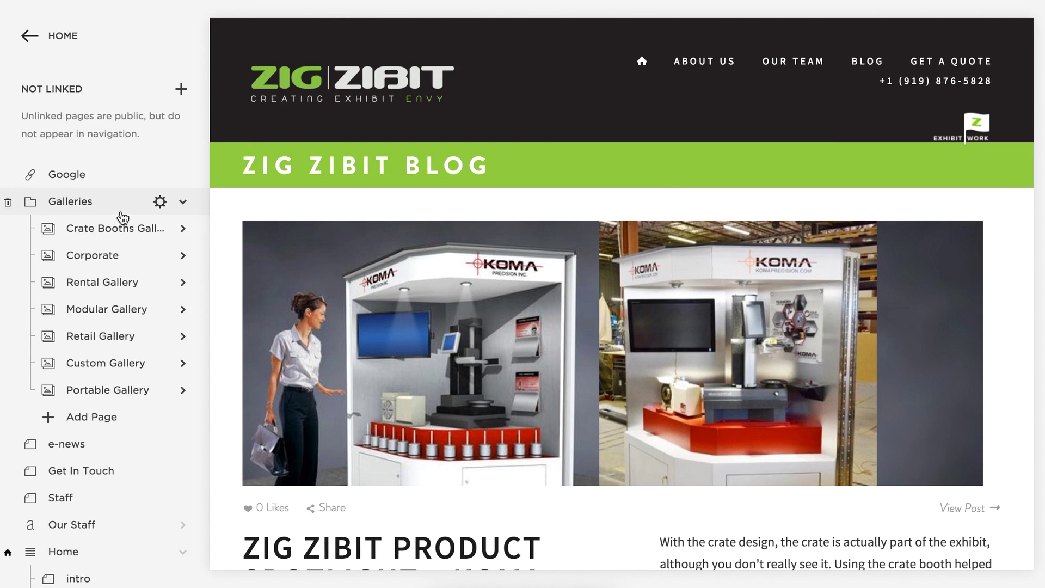
{"action": "scroll", "coordinate": [114, 225], "scroll_direction": "down", "scroll_amount": 5}
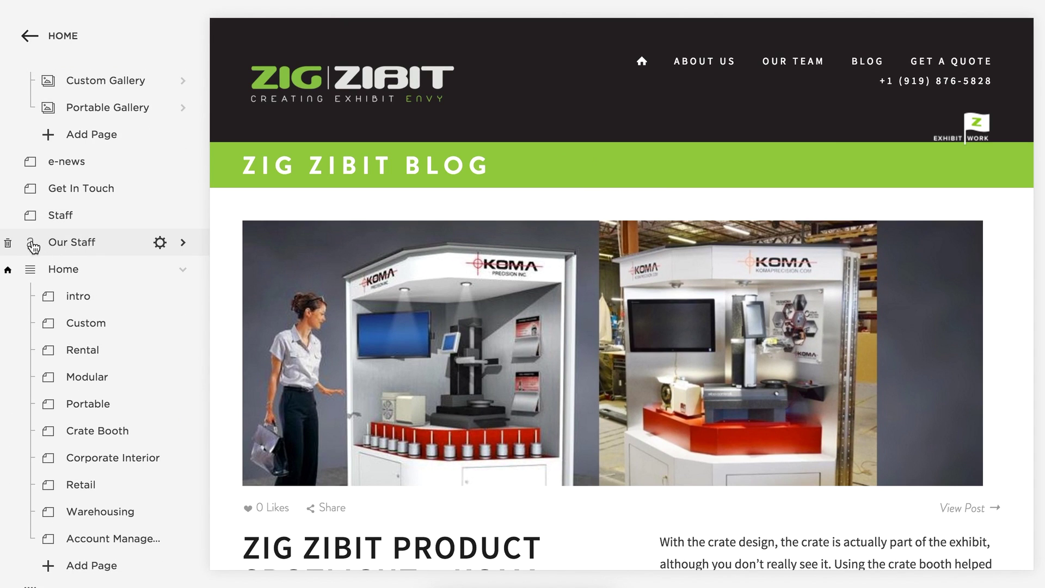
{"action": "scroll", "coordinate": [38, 240], "scroll_direction": "down", "scroll_amount": 3}
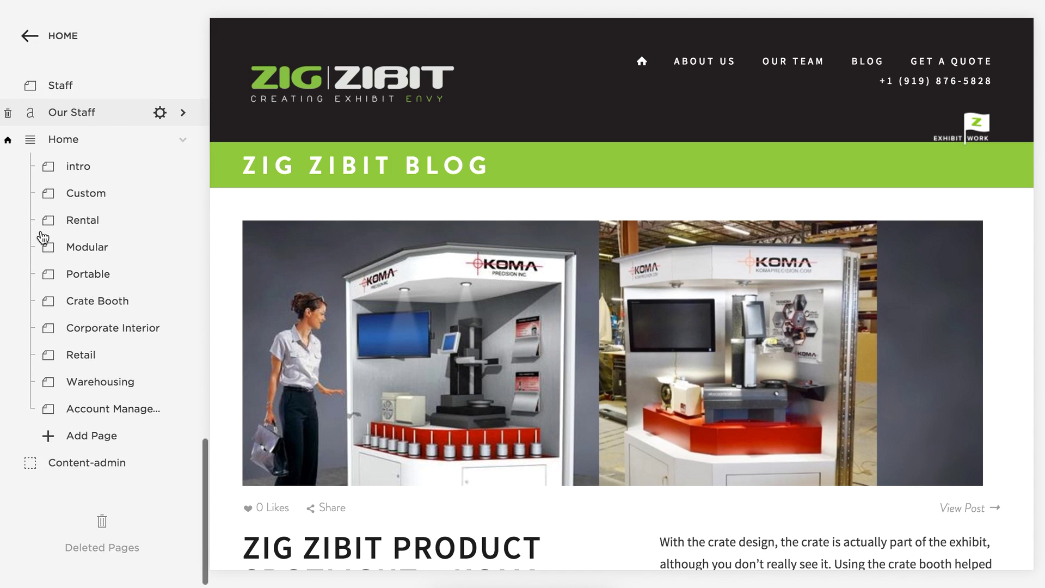
{"action": "scroll", "coordinate": [43, 238], "scroll_direction": "up", "scroll_amount": 10}
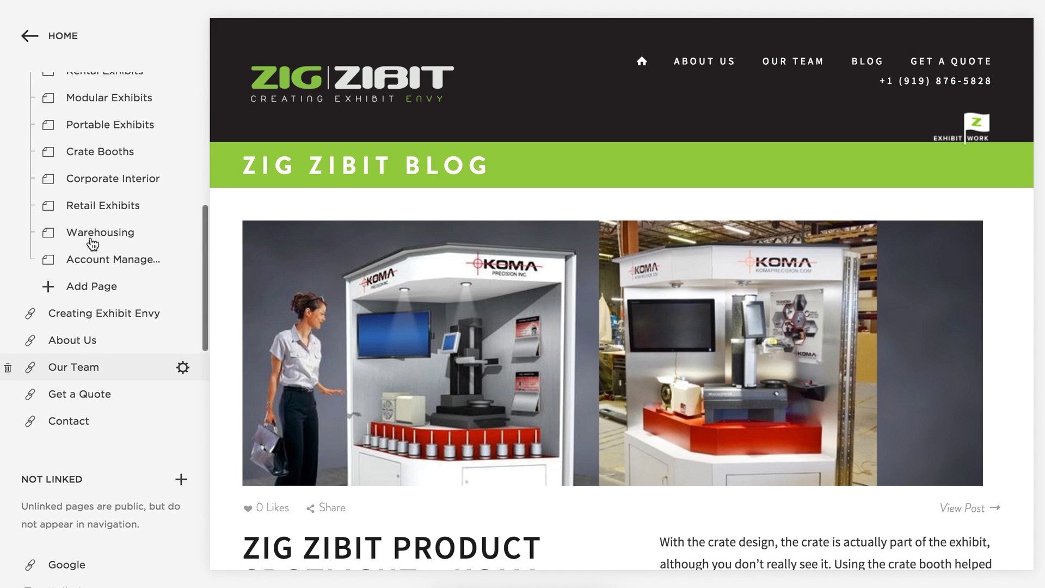
{"action": "scroll", "coordinate": [92, 244], "scroll_direction": "up", "scroll_amount": 5}
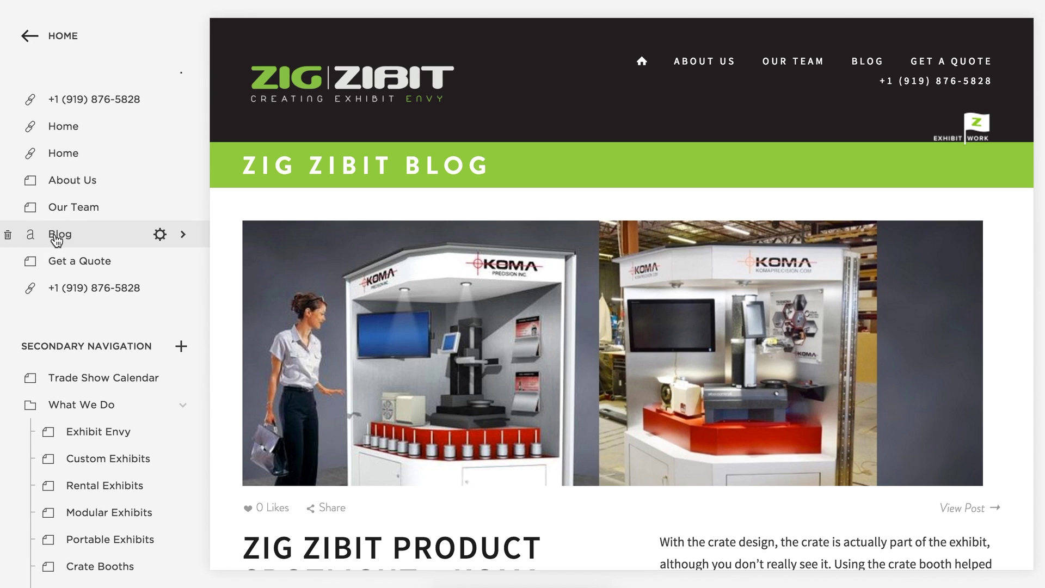
{"action": "left_click", "coordinate": [57, 238]}
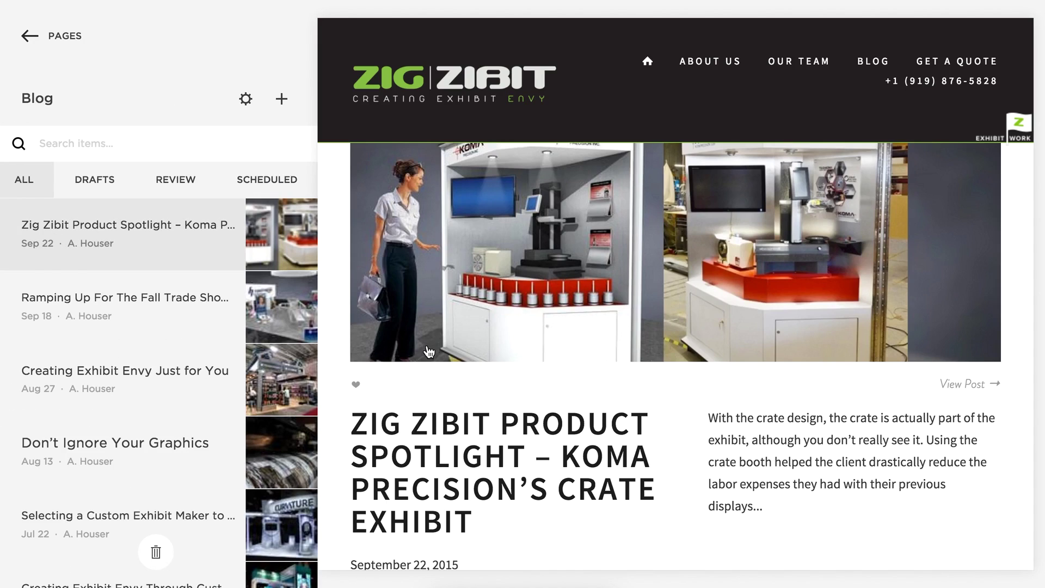
Load the 'Ramping Up For The Fall Trade Show Season at Zig Zibit' post in the preview.
{"action": "mouse_move", "coordinate": [182, 253]}
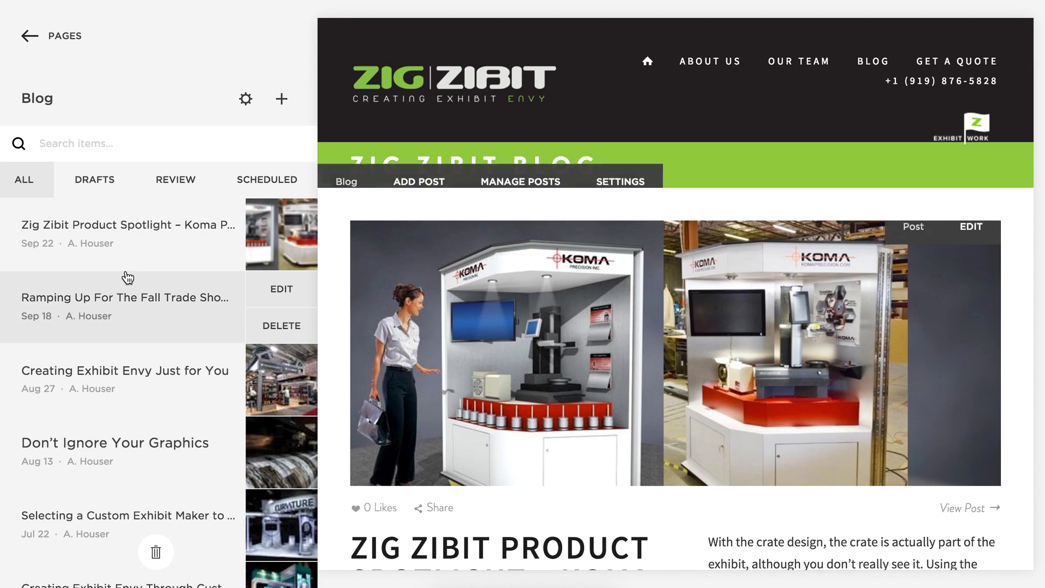
{"action": "scroll", "coordinate": [122, 276], "scroll_direction": "down", "scroll_amount": 4}
{"action": "scroll", "coordinate": [122, 279], "scroll_direction": "down", "scroll_amount": 5}
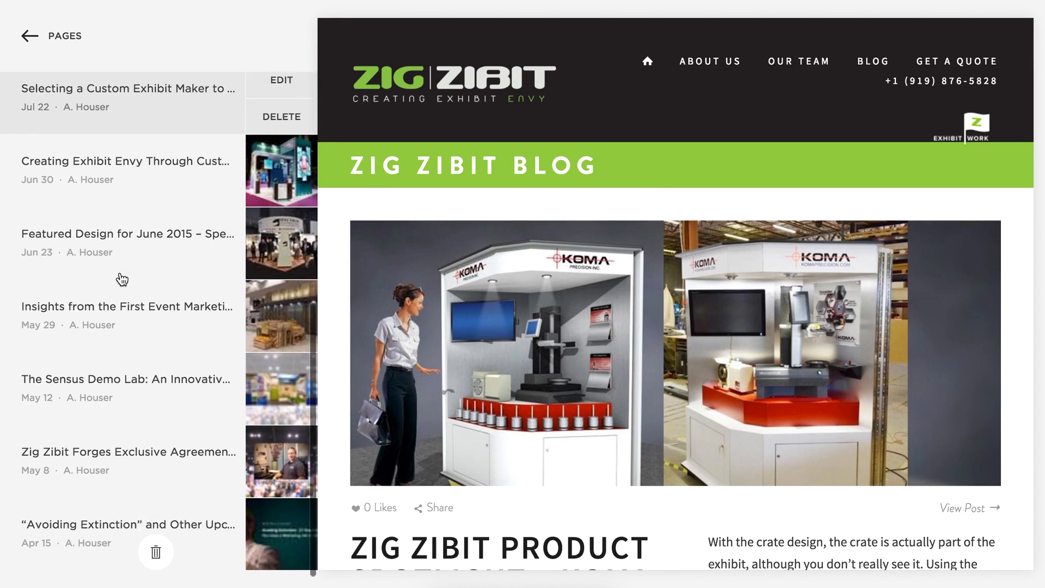
{"action": "scroll", "coordinate": [122, 278], "scroll_direction": "up", "scroll_amount": 6}
{"action": "scroll", "coordinate": [122, 278], "scroll_direction": "up", "scroll_amount": 3}
{"action": "mouse_move", "coordinate": [133, 234]}
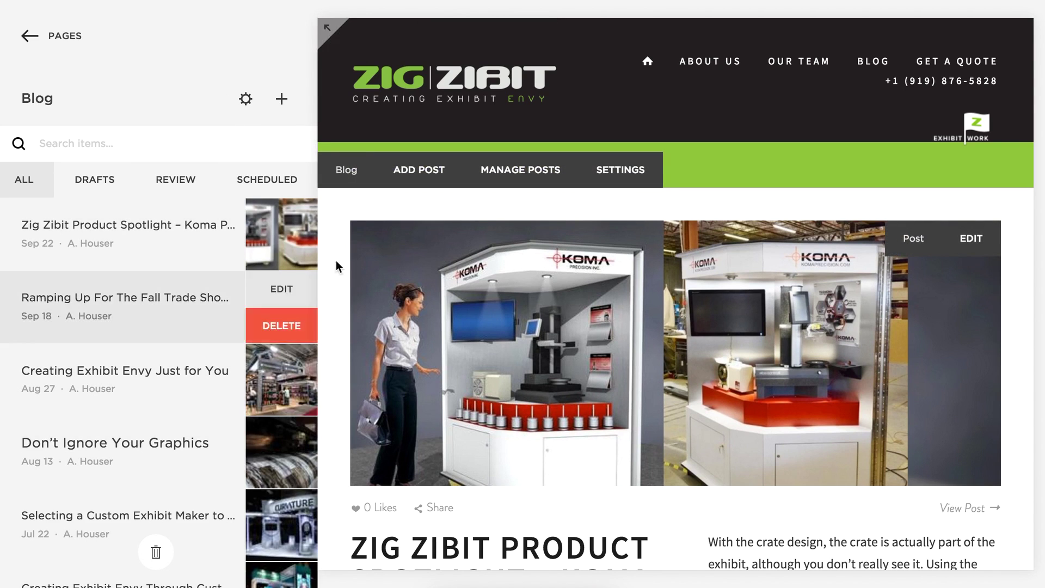
{"action": "mouse_move", "coordinate": [81, 206]}
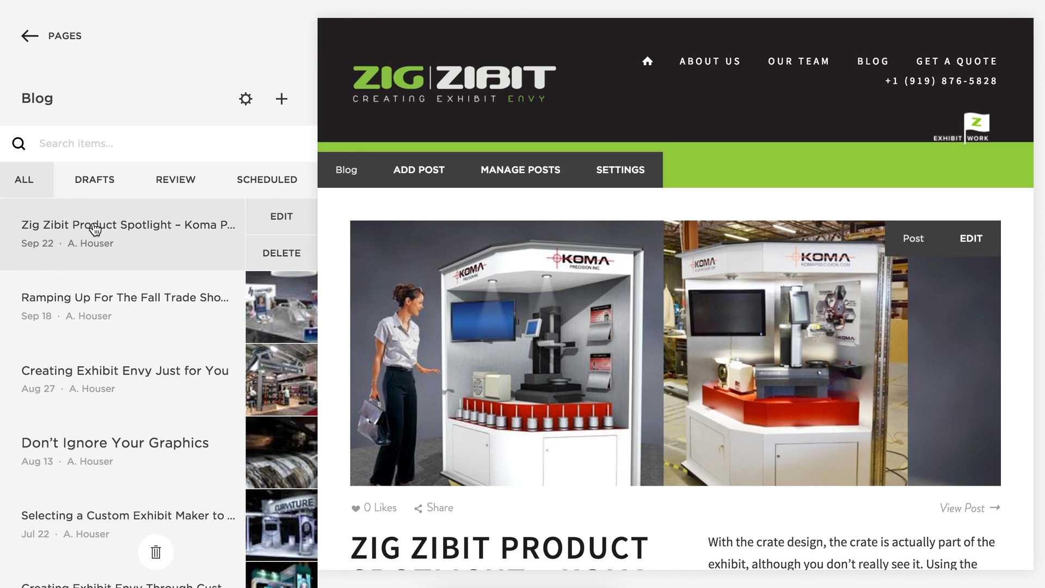
{"action": "mouse_move", "coordinate": [105, 287]}
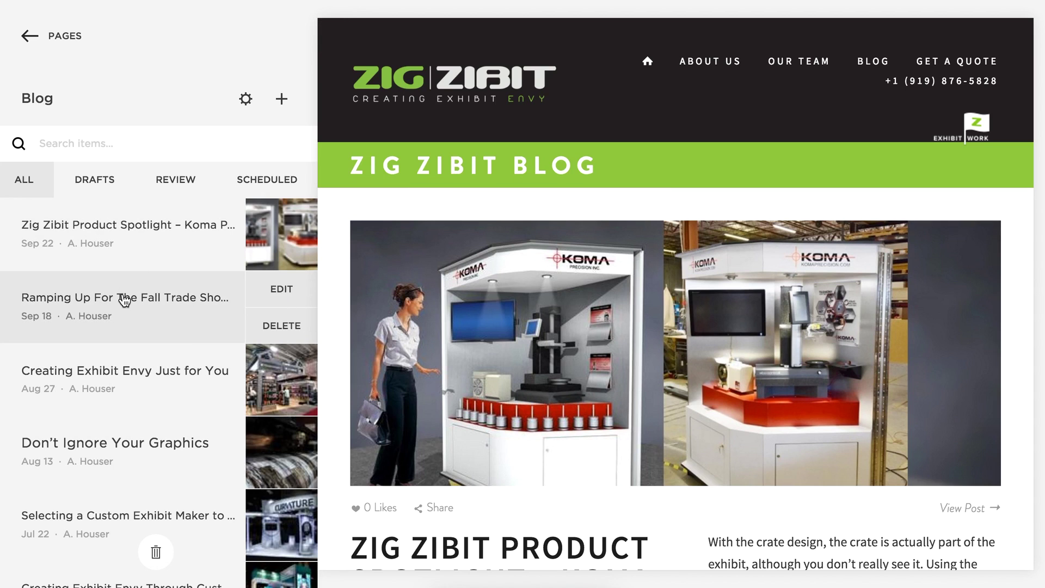
{"action": "left_click", "coordinate": [125, 299]}
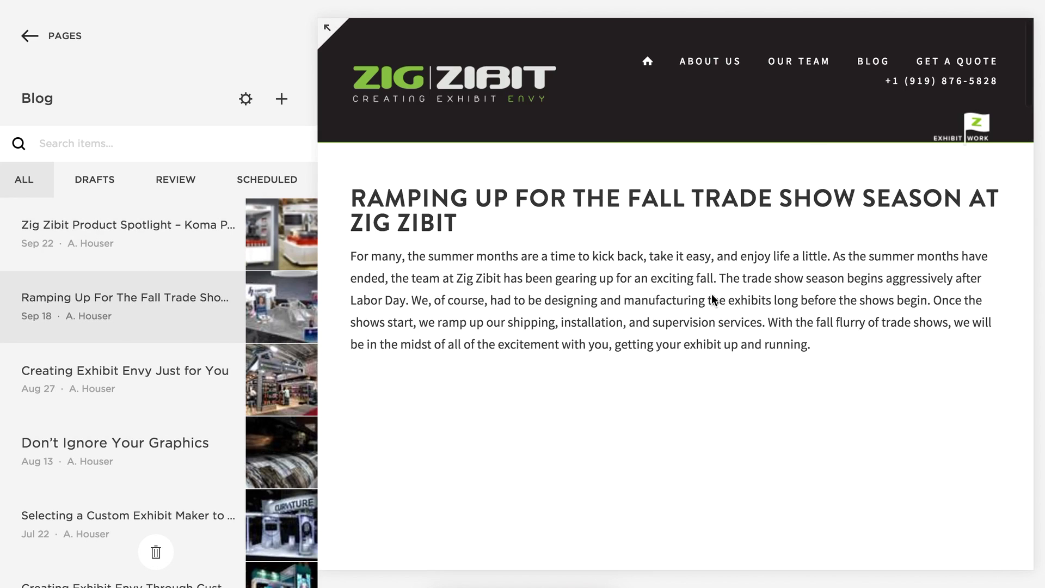
{"action": "mouse_move", "coordinate": [96, 229]}
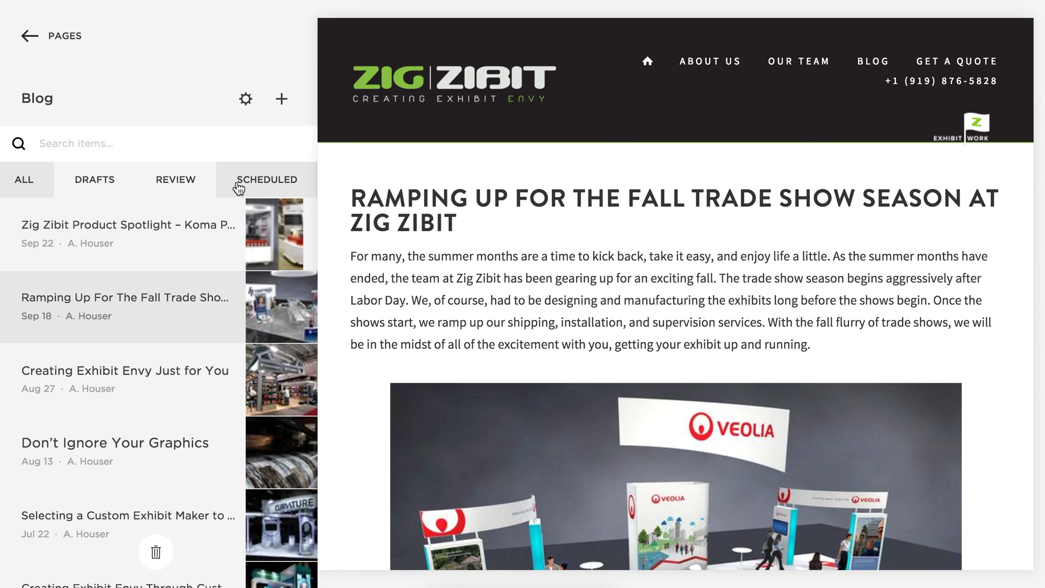
{"action": "scroll", "coordinate": [285, 112], "scroll_direction": "down", "scroll_amount": 1}
{"action": "mouse_move", "coordinate": [99, 415]}
{"action": "scroll", "coordinate": [163, 375], "scroll_direction": "up", "scroll_amount": 1}
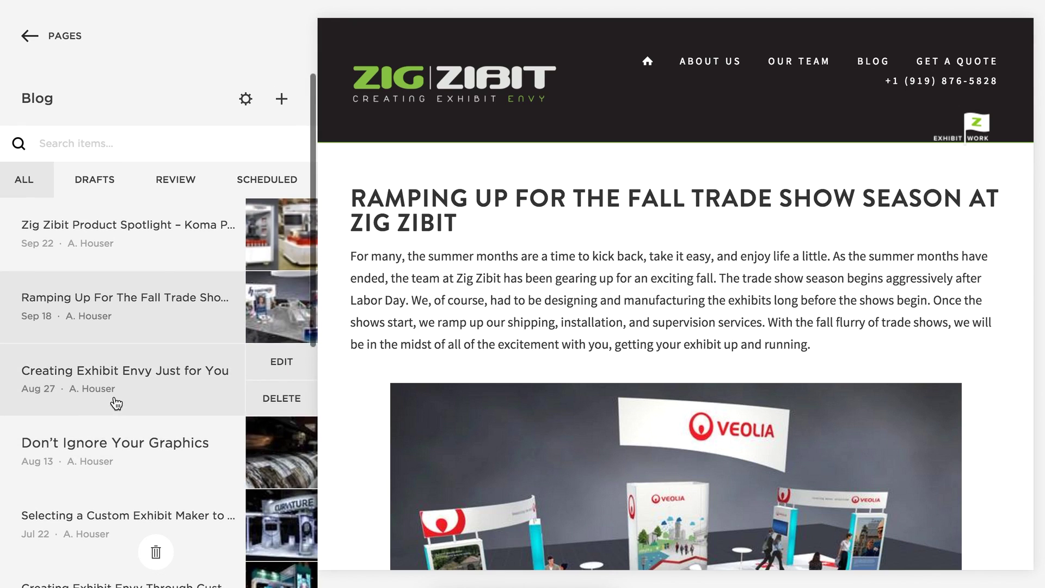
Create a post titled 'Butternut Squash Demo Show 2016' and paste the placeholder paragraph as its body.
{"action": "left_click", "coordinate": [281, 98]}
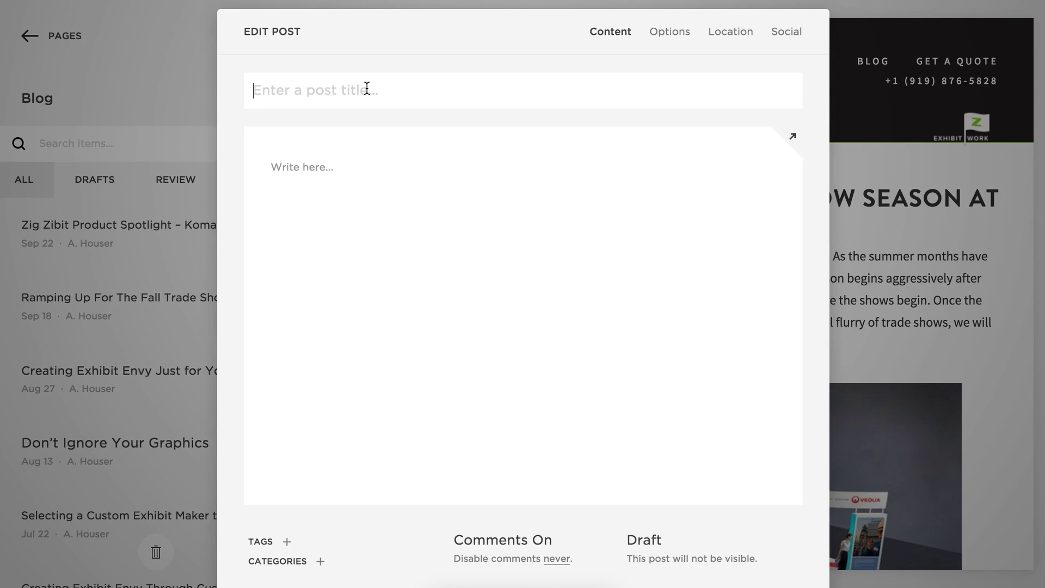
{"action": "type", "text": "Butternut Squash Demo Show 2016"}
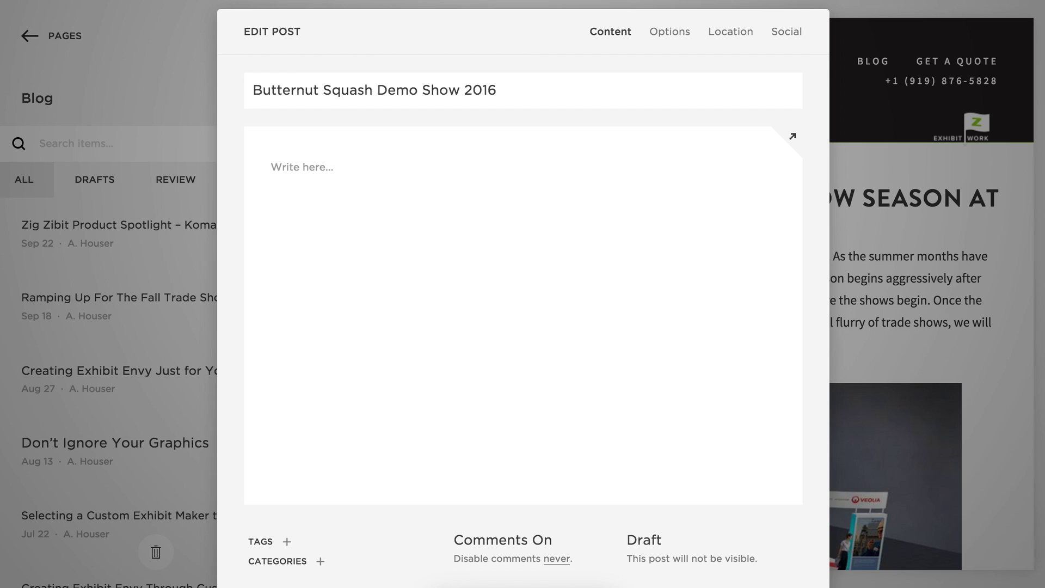
{"action": "left_click", "coordinate": [332, 166]}
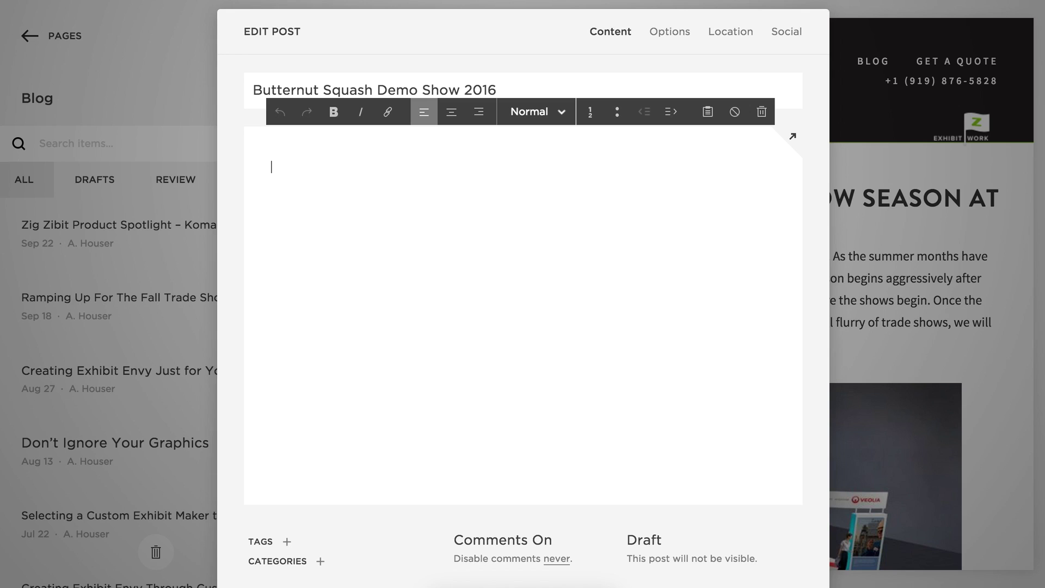
{"action": "left_click", "coordinate": [866, 1]}
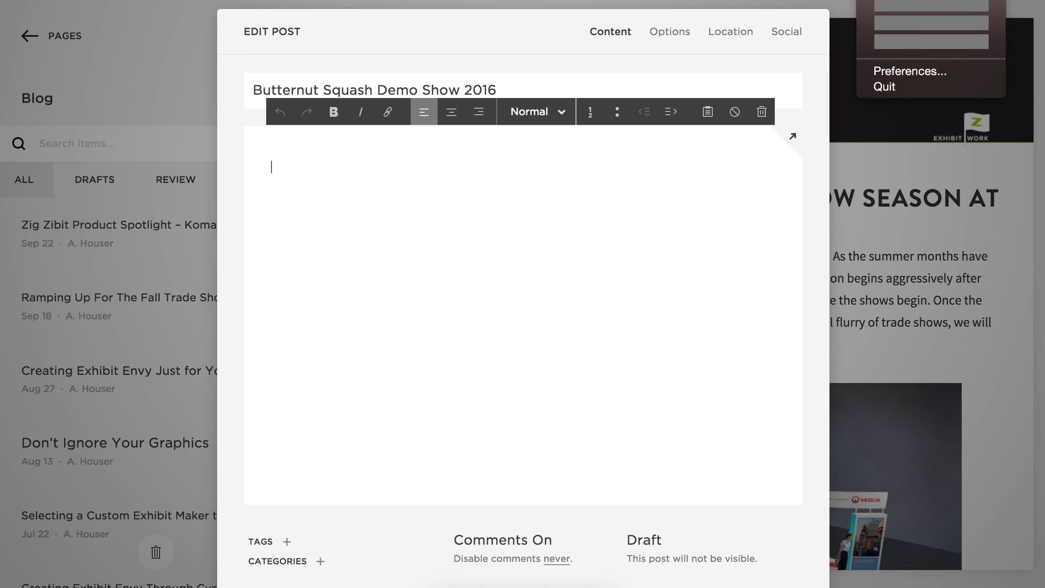
{"action": "left_click", "coordinate": [883, 4]}
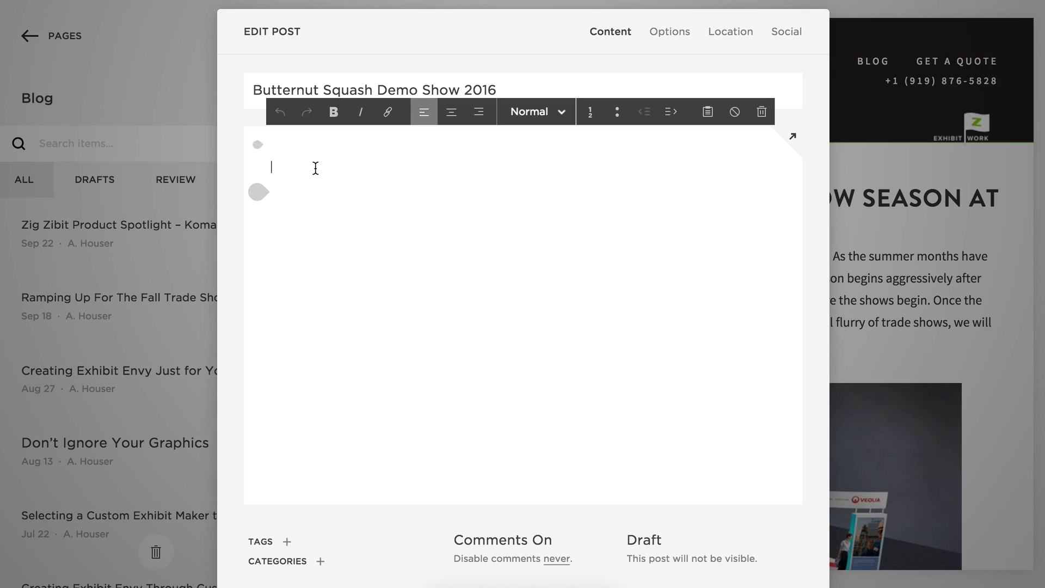
{"action": "type", "text": "Vestibulum id ligula porta felis euismod semper. Nulla vitae elit libero, a pharetra augue. Vestibulum id ligula porta felis euismod semper. Etiam porta sem malesuada magna mollis euismod. Aenean lacinia bibendum nulla sed consectetur. Cras mattis consectetur purus sit amet fermentum. Fusce dapibus, tellus ac cursus commodo, tortor mauris condimentum nibh, ut fermentum massa justo sit amet risus."}
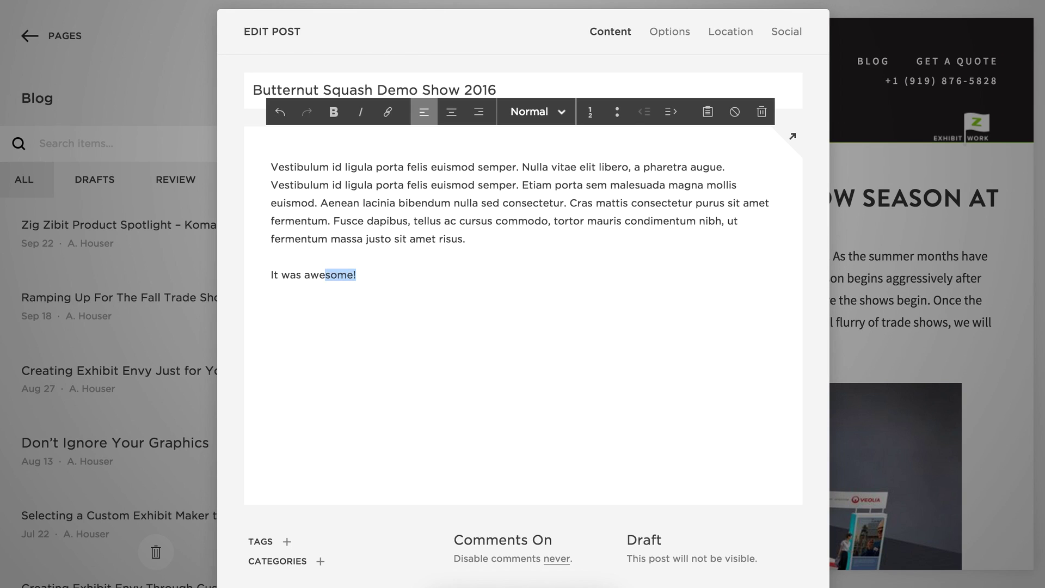
Make the line 'It was awesome!' a Heading 3.
{"action": "key", "text": "shift+Left"}
{"action": "key", "text": "shift+Left"}
{"action": "key", "text": "shift+Left"}
{"action": "key", "text": "shift+Left"}
{"action": "key", "text": "shift+Left"}
{"action": "key", "text": "shift+Left"}
{"action": "key", "text": "shift+Left"}
{"action": "key", "text": "shift+Left"}
{"action": "key", "text": "shift+Left"}
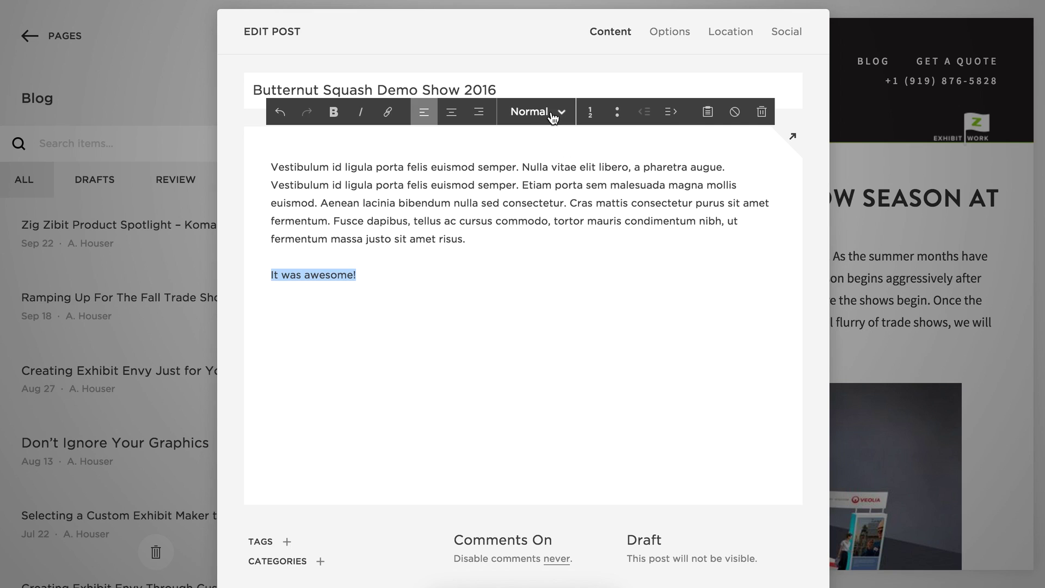
{"action": "left_click", "coordinate": [557, 120]}
{"action": "left_click", "coordinate": [561, 224]}
Place a narrow, roughly 80 px spacer beside the heading and delete the wide spacer above it.
{"action": "left_click", "coordinate": [252, 270]}
{"action": "left_click", "coordinate": [259, 258]}
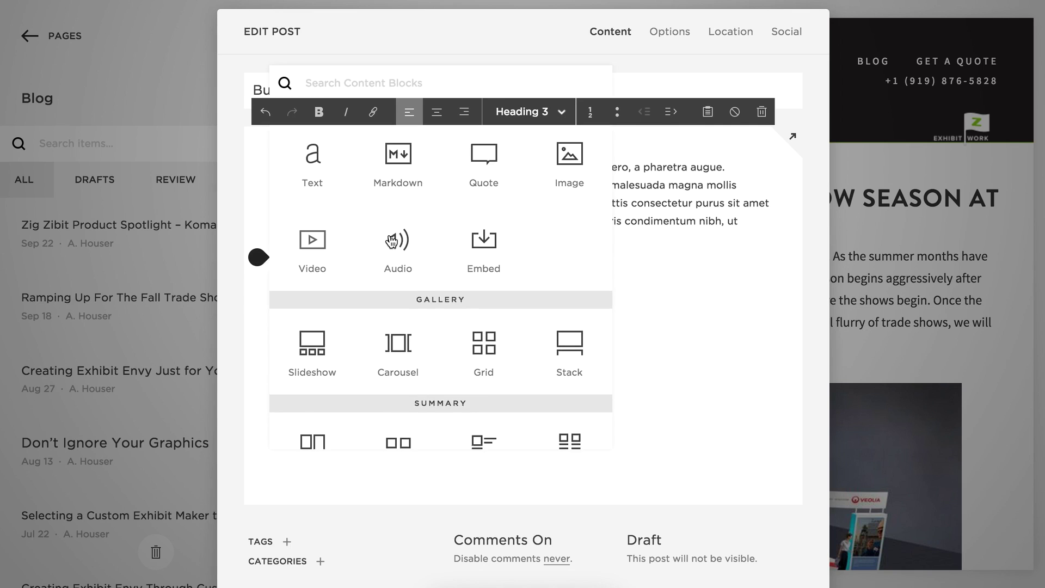
{"action": "scroll", "coordinate": [387, 240], "scroll_direction": "down", "scroll_amount": 5}
{"action": "left_click_drag", "start_coordinate": [313, 359], "coordinate": [333, 261]}
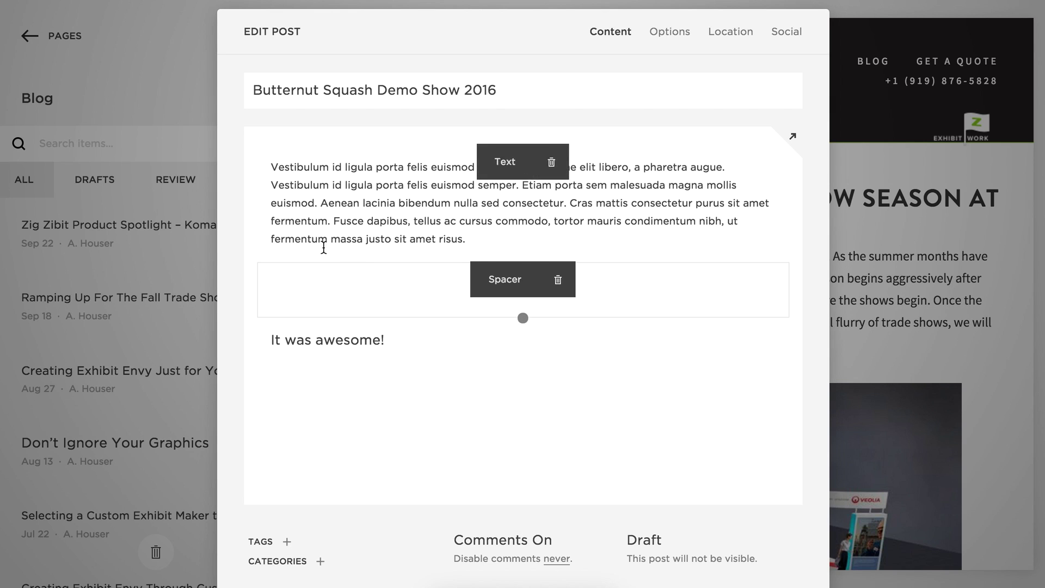
{"action": "left_click", "coordinate": [258, 317]}
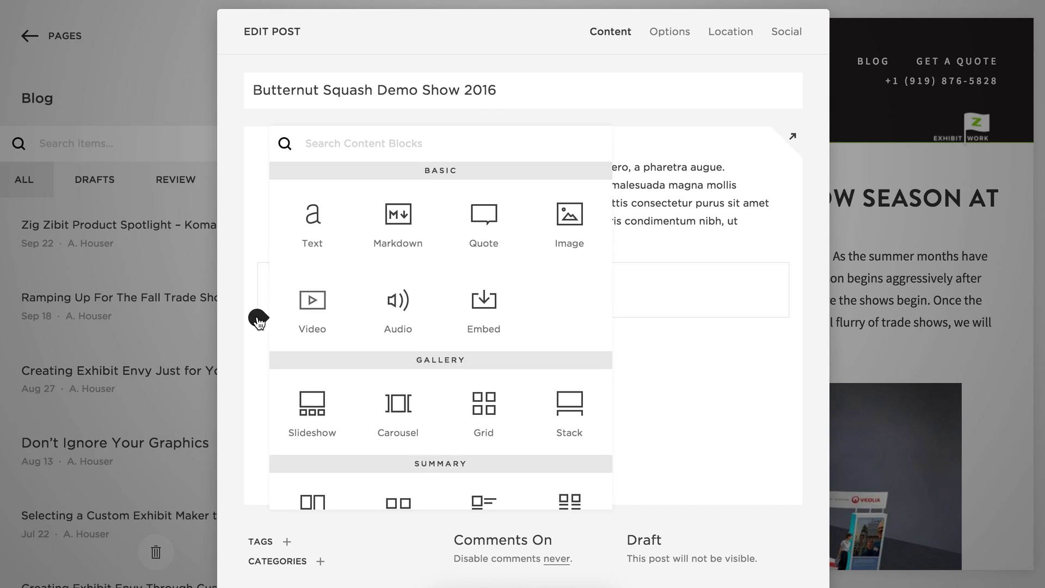
{"action": "scroll", "coordinate": [337, 272], "scroll_direction": "down", "scroll_amount": 5}
{"action": "left_click_drag", "start_coordinate": [324, 338], "coordinate": [279, 340]}
{"action": "left_click_drag", "start_coordinate": [525, 341], "coordinate": [322, 380]}
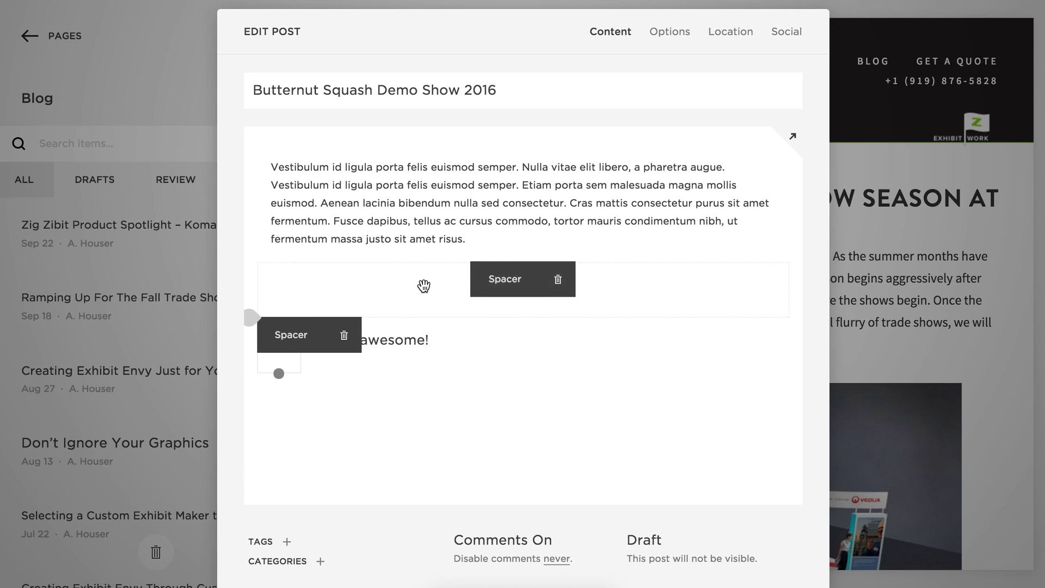
{"action": "left_click", "coordinate": [558, 279]}
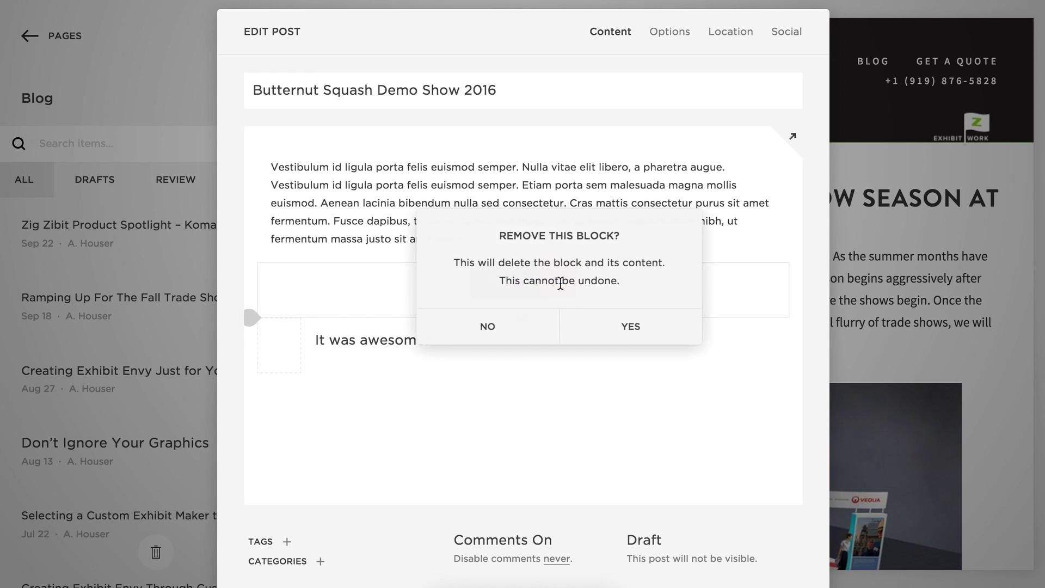
{"action": "left_click", "coordinate": [616, 328]}
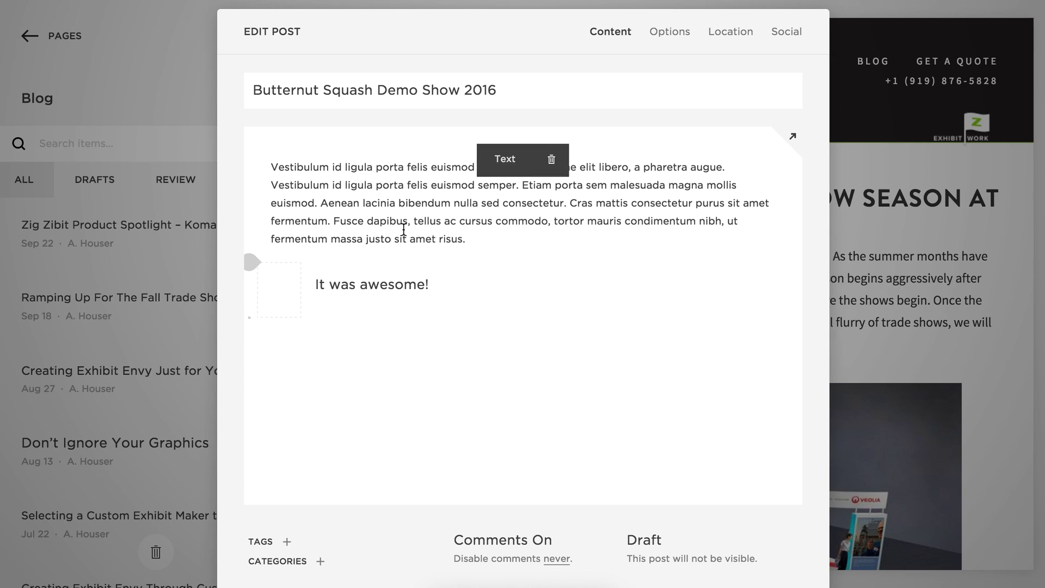
{"action": "mouse_move", "coordinate": [280, 327]}
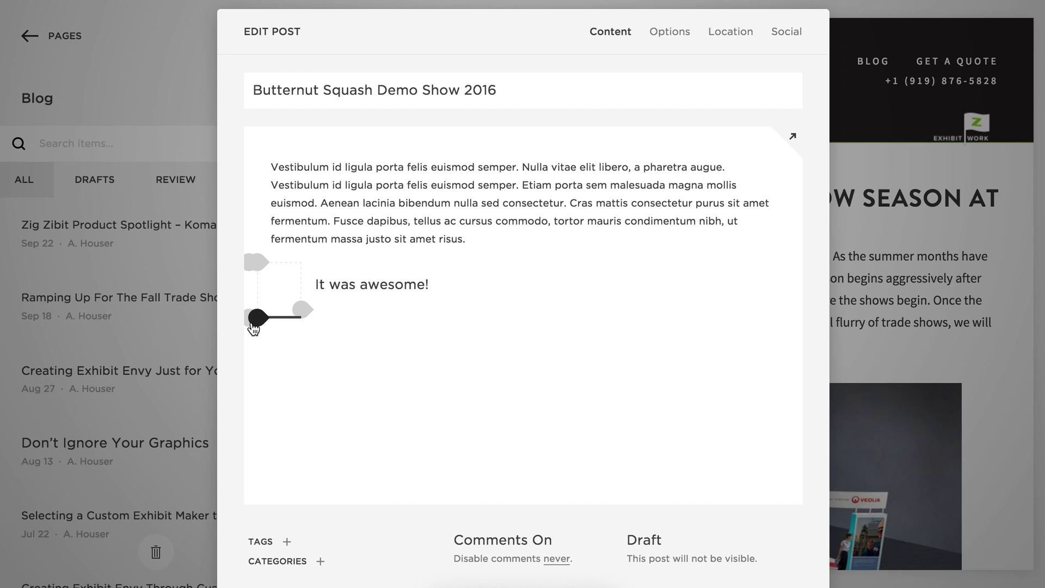
{"action": "left_click", "coordinate": [249, 263]}
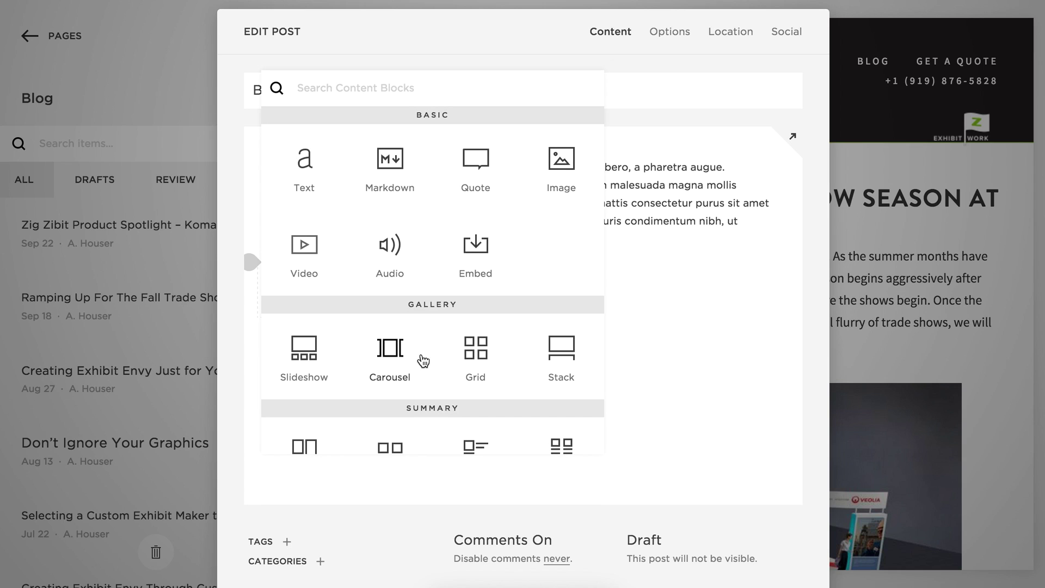
Insert a Grid gallery block filled with the Custom Gallery images, then discard its changes.
{"action": "left_click_drag", "start_coordinate": [477, 355], "coordinate": [329, 338]}
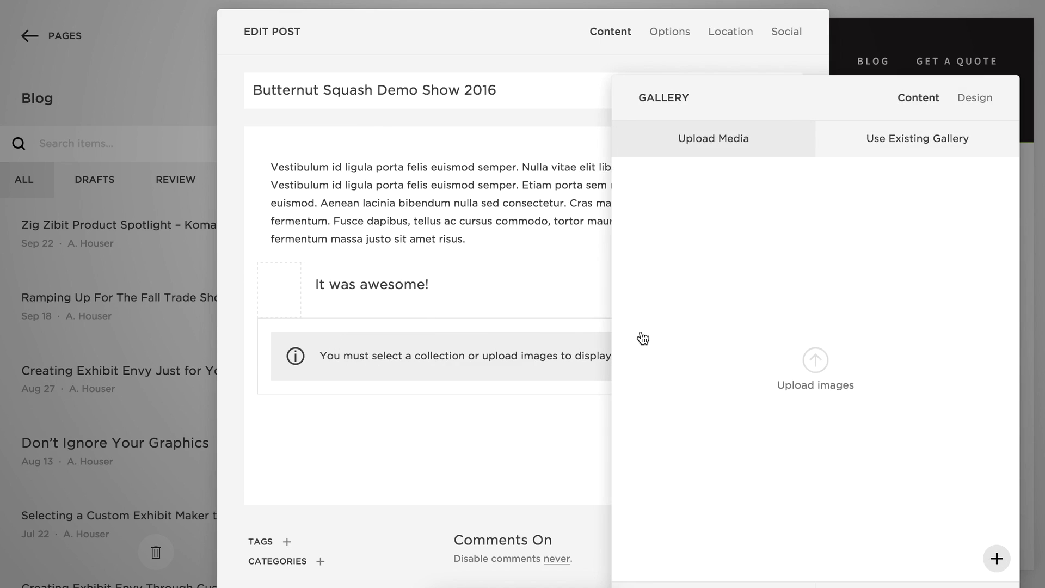
{"action": "left_click", "coordinate": [889, 142]}
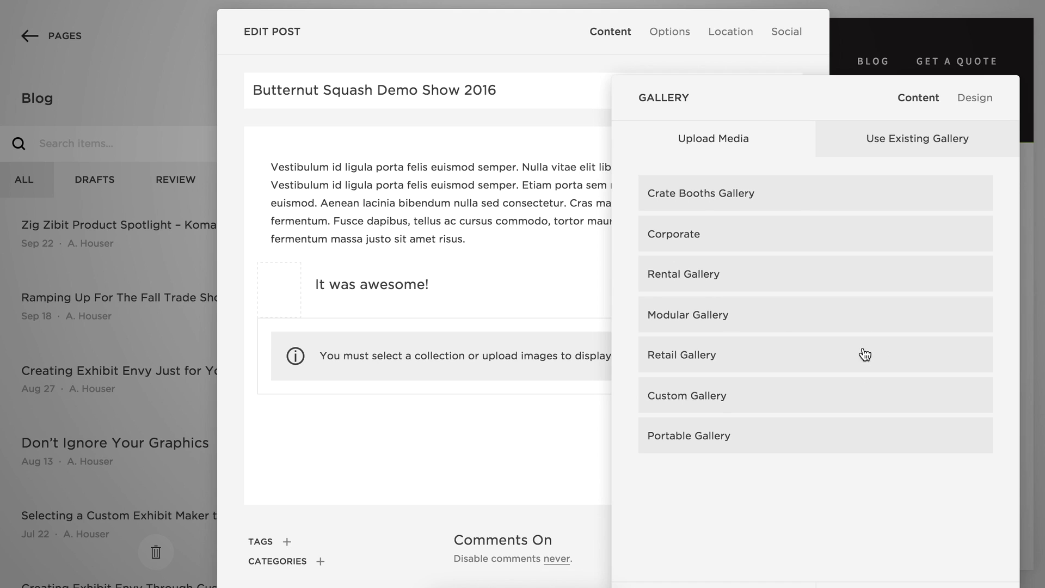
{"action": "left_click_drag", "start_coordinate": [811, 97], "coordinate": [794, 43]}
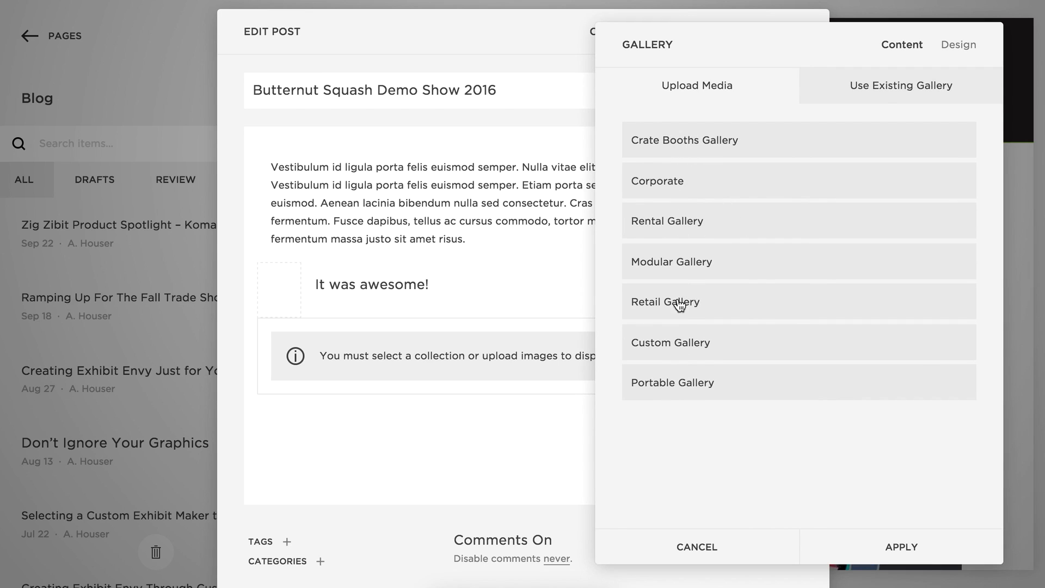
{"action": "left_click", "coordinate": [678, 348]}
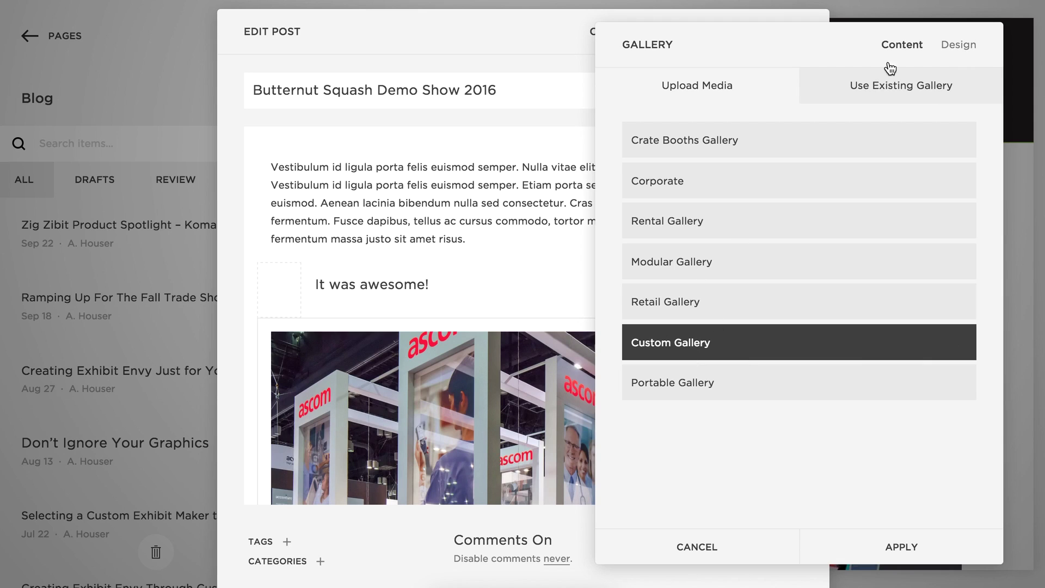
{"action": "left_click", "coordinate": [959, 46]}
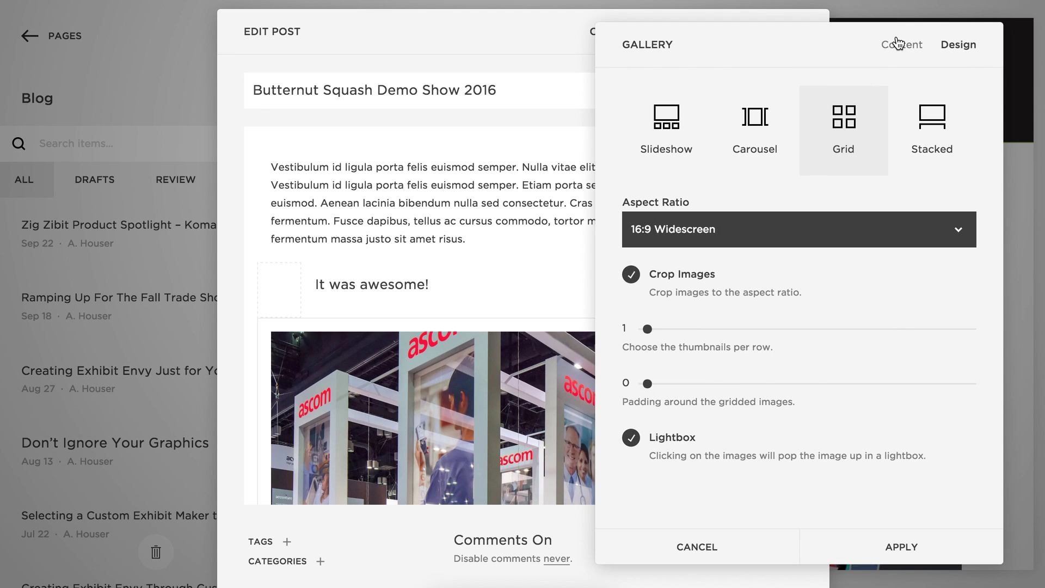
{"action": "left_click", "coordinate": [728, 554]}
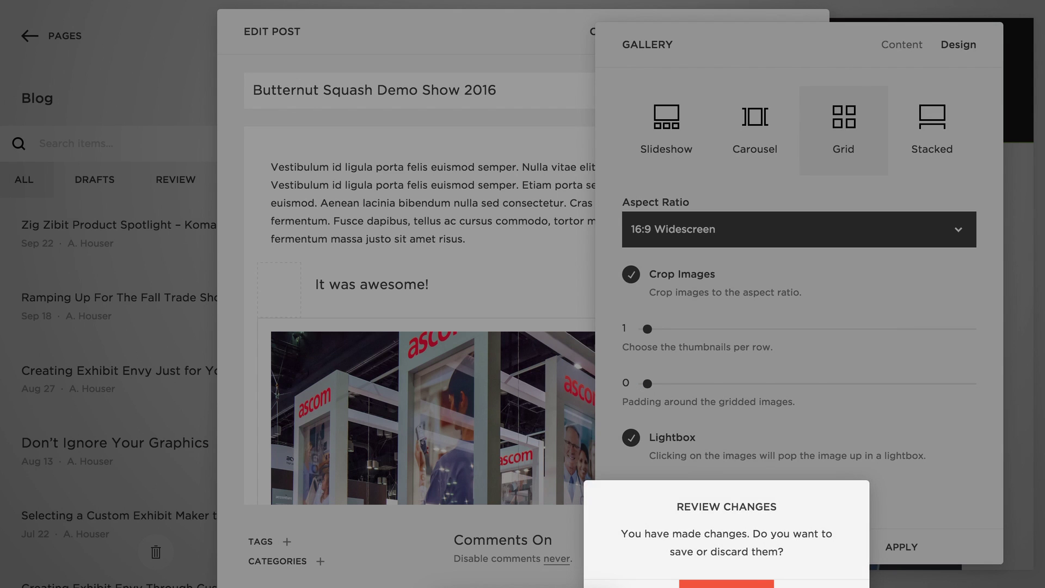
{"action": "left_click", "coordinate": [726, 584]}
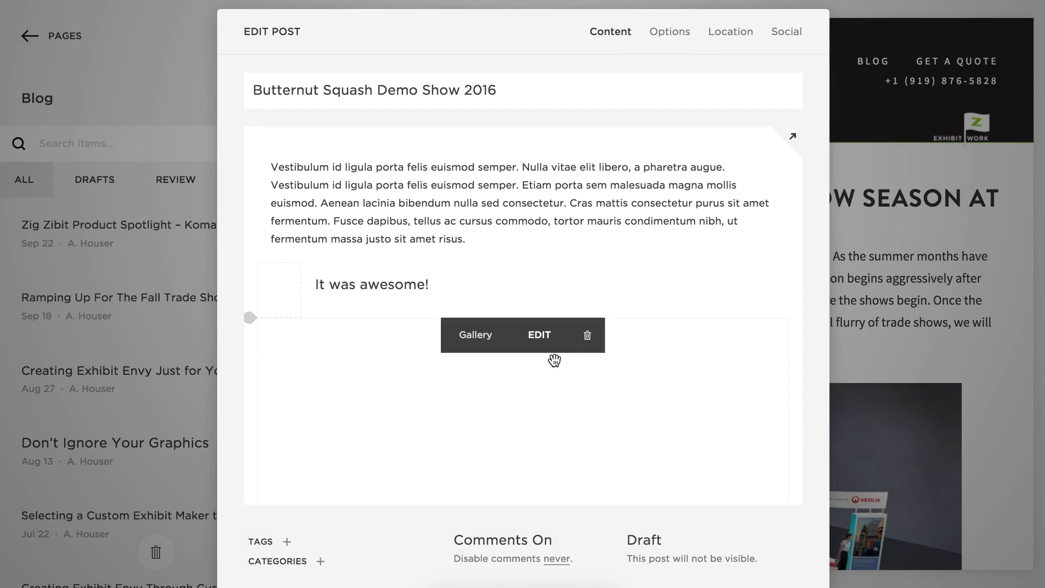
Delete the trial gallery block and scroll the content block menu to the Summary options.
{"action": "left_click", "coordinate": [588, 341]}
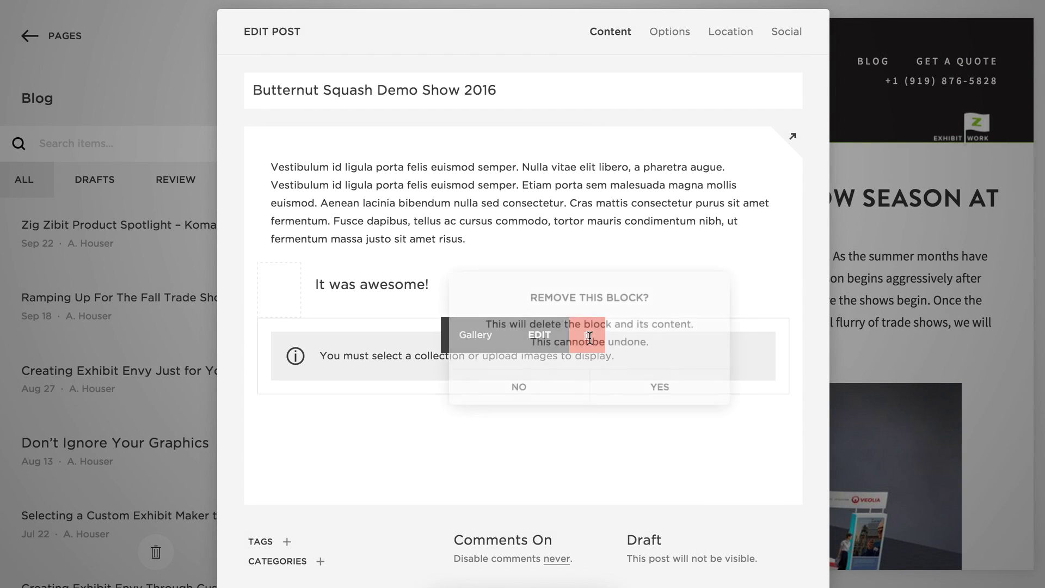
{"action": "left_click", "coordinate": [688, 392]}
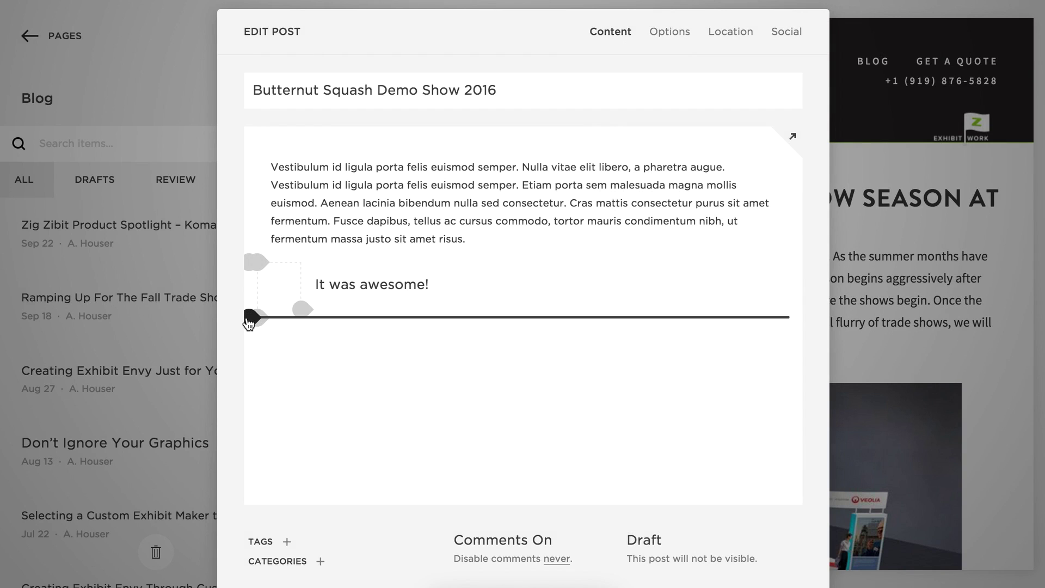
{"action": "left_click", "coordinate": [249, 321]}
{"action": "scroll", "coordinate": [431, 343], "scroll_direction": "down", "scroll_amount": 1}
{"action": "scroll", "coordinate": [431, 341], "scroll_direction": "down", "scroll_amount": 2}
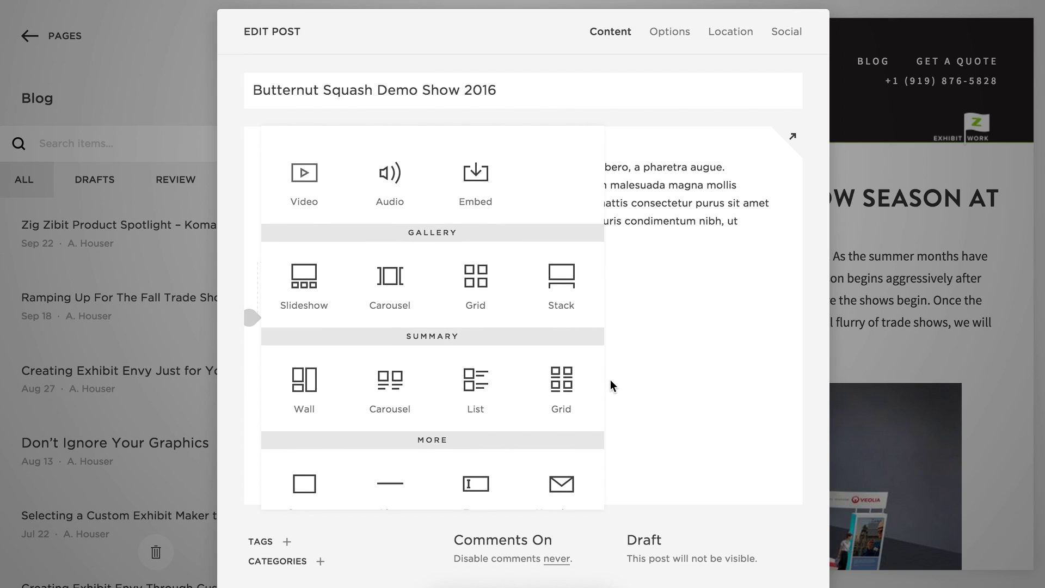
Drop a Summary Grid block under the heading that features the Custom Gallery.
{"action": "left_click_drag", "start_coordinate": [564, 384], "coordinate": [507, 308]}
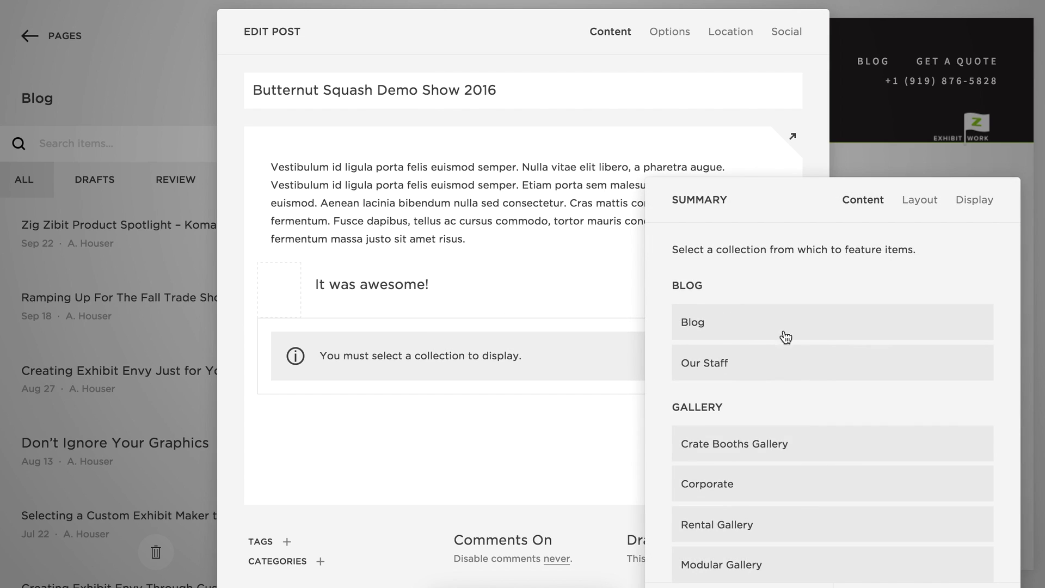
{"action": "scroll", "coordinate": [816, 341], "scroll_direction": "down", "scroll_amount": 3}
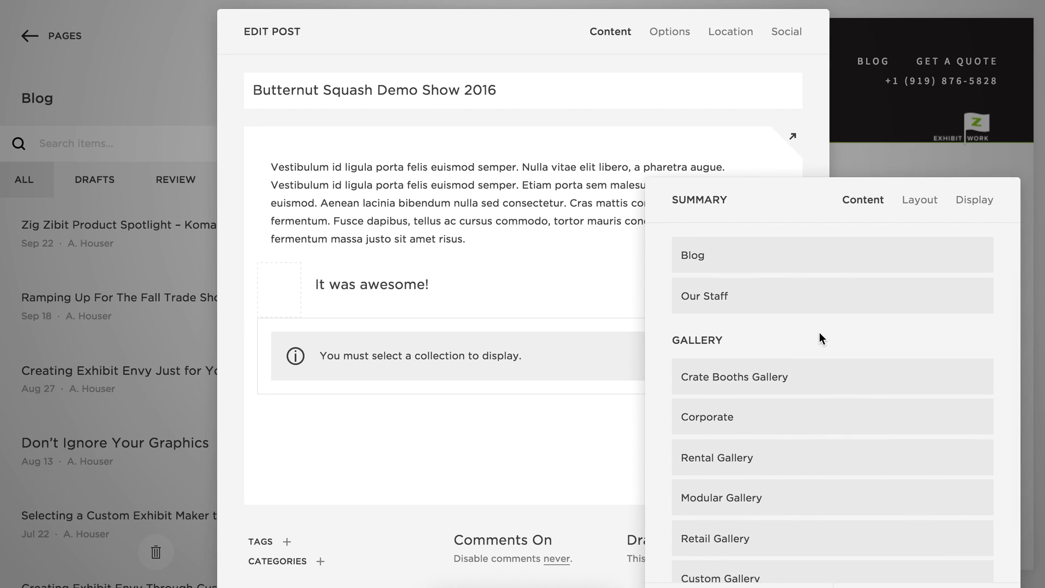
{"action": "scroll", "coordinate": [683, 384], "scroll_direction": "down", "scroll_amount": 2}
{"action": "scroll", "coordinate": [683, 384], "scroll_direction": "down", "scroll_amount": 1}
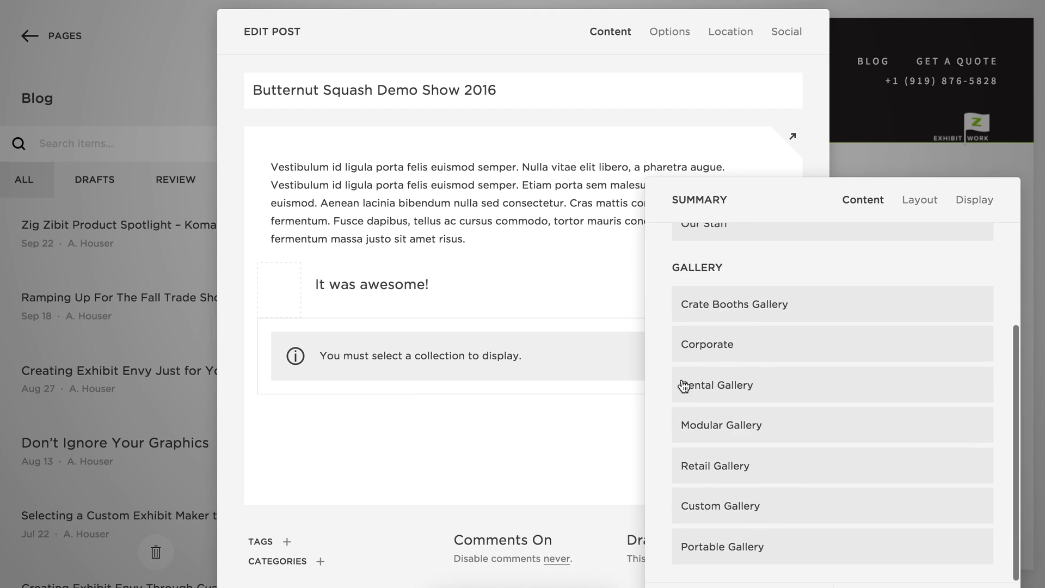
{"action": "left_click", "coordinate": [793, 508]}
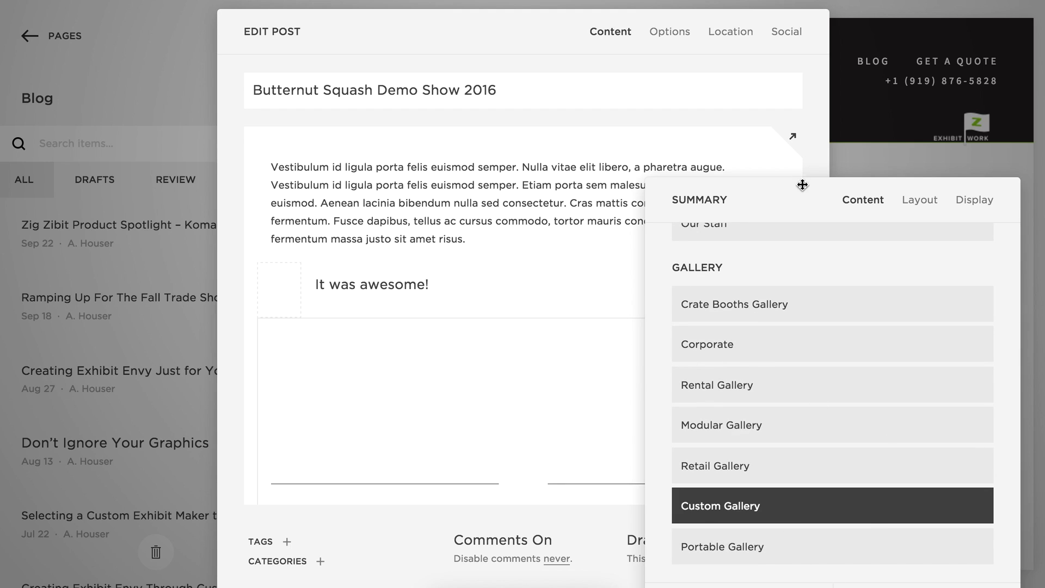
{"action": "left_click_drag", "start_coordinate": [800, 170], "coordinate": [794, 96]}
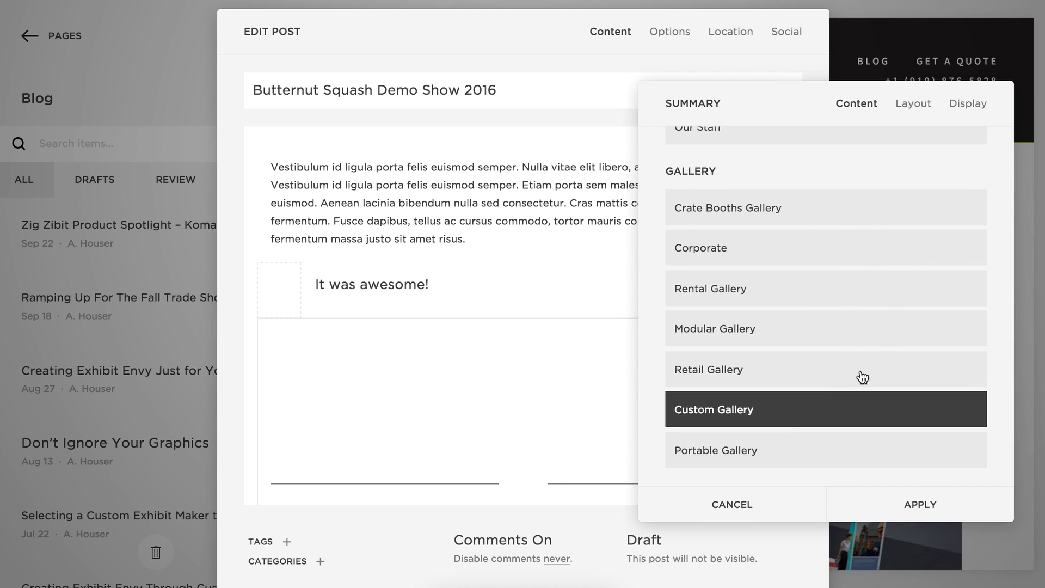
Set the summary to 3 items, primary metadata None, and category filter Butternut Demo.
{"action": "left_click", "coordinate": [973, 111]}
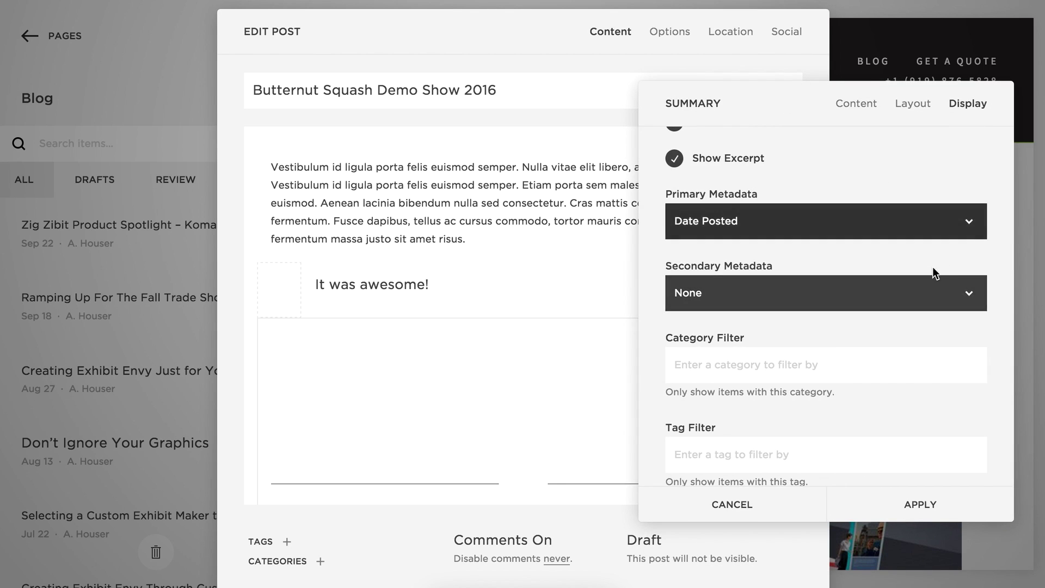
{"action": "scroll", "coordinate": [933, 272], "scroll_direction": "up", "scroll_amount": 5}
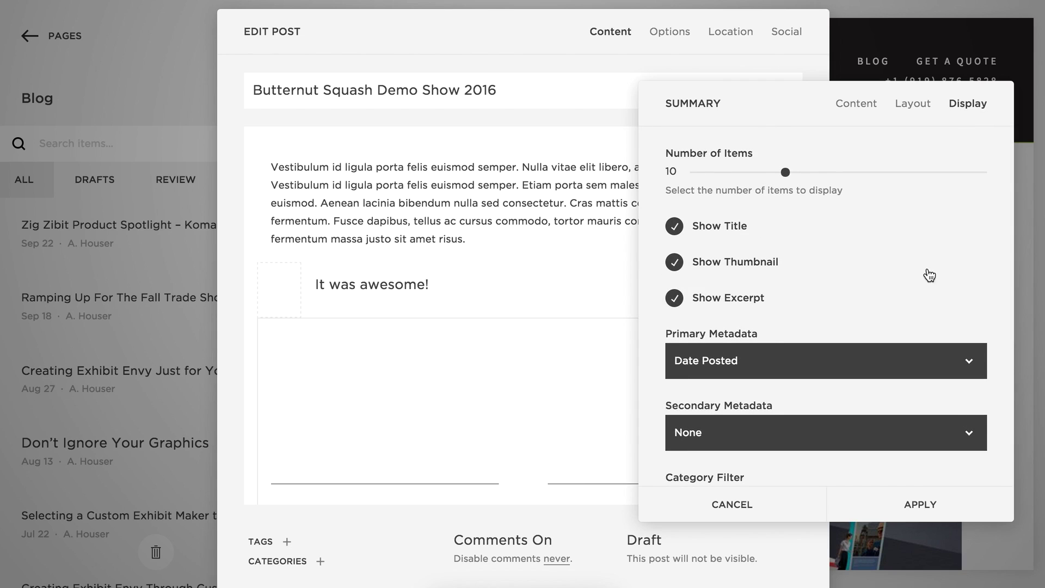
{"action": "left_click_drag", "start_coordinate": [789, 172], "coordinate": [720, 172]}
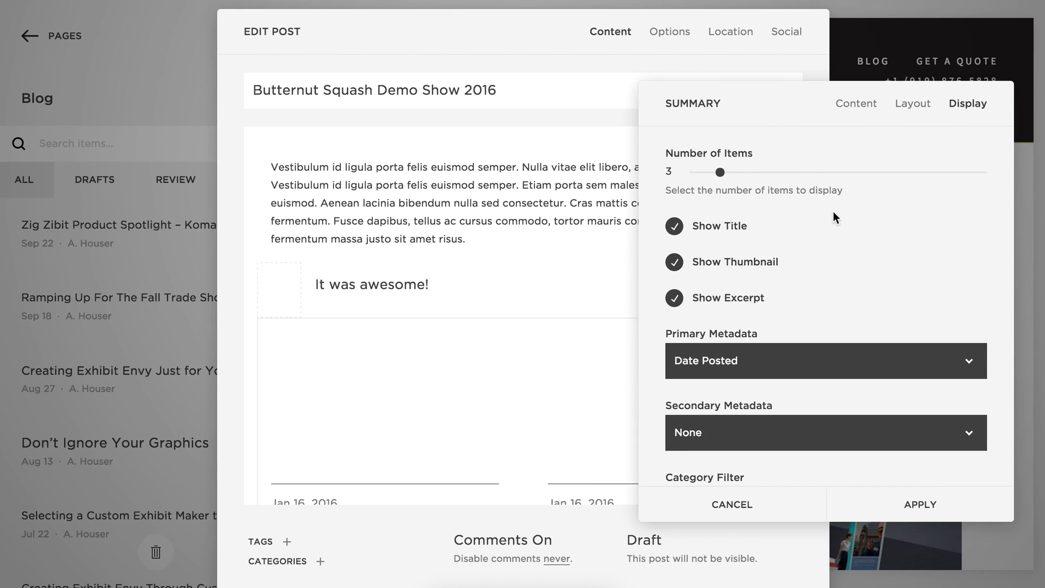
{"action": "left_click", "coordinate": [763, 360]}
{"action": "left_click", "coordinate": [762, 346]}
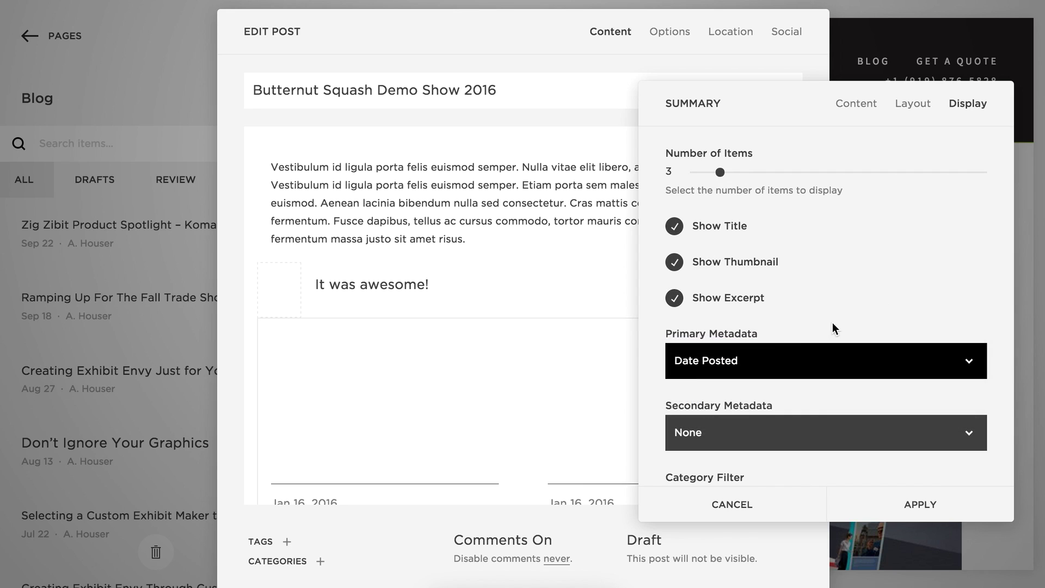
{"action": "scroll", "coordinate": [848, 326], "scroll_direction": "down", "scroll_amount": 3}
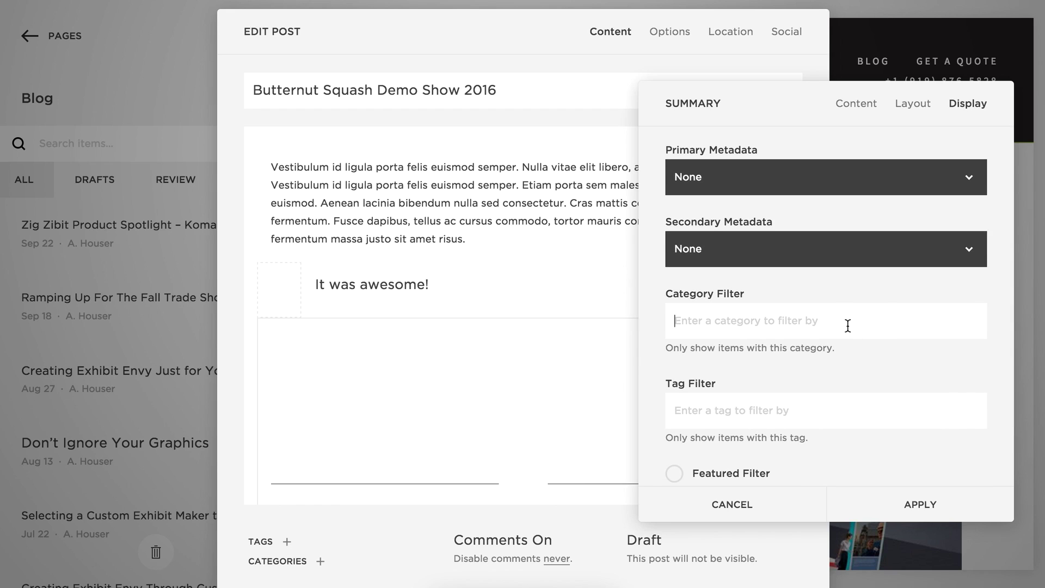
{"action": "type", "text": "butt"}
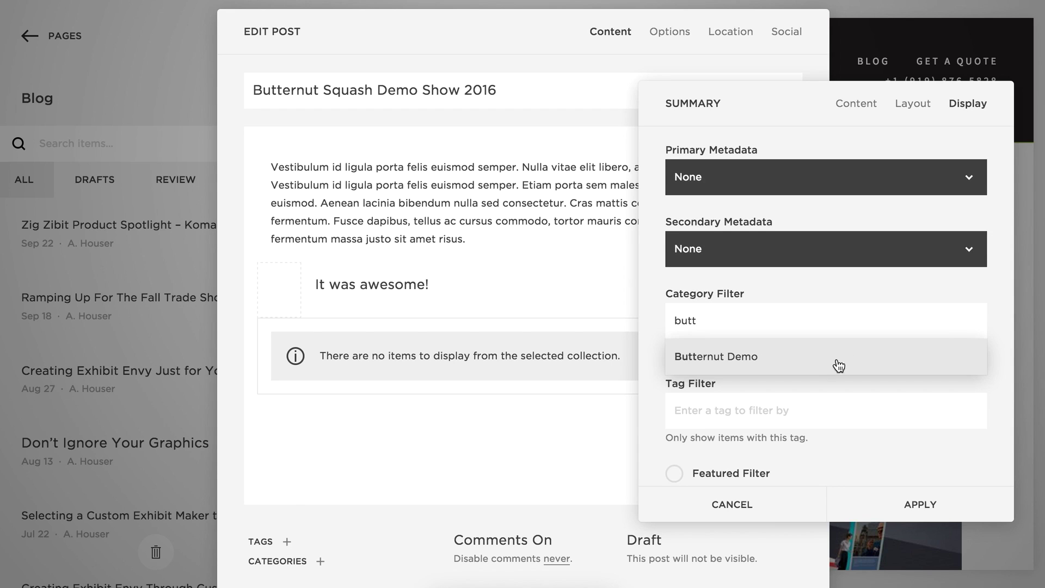
{"action": "left_click", "coordinate": [795, 357]}
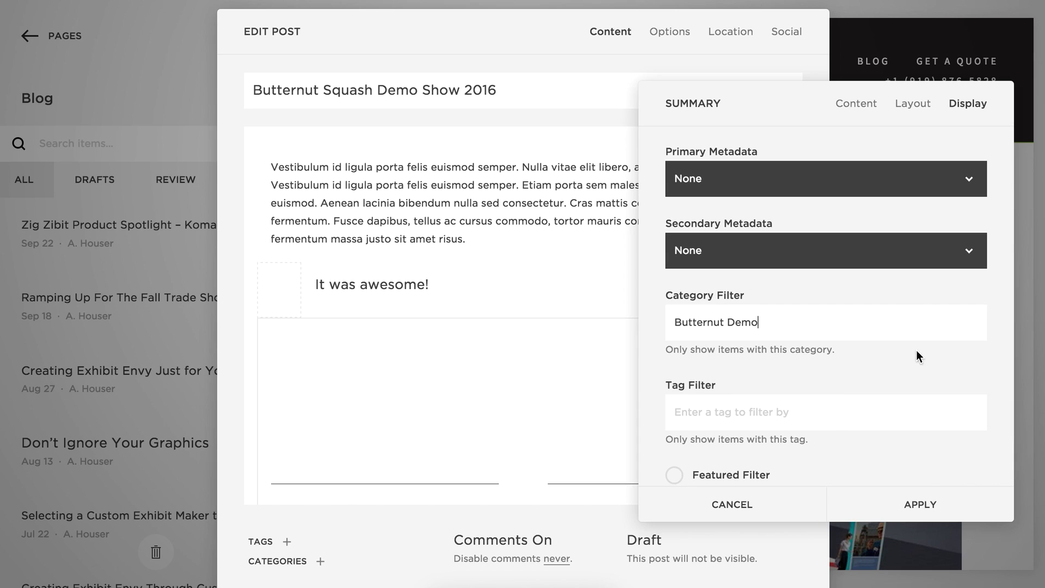
{"action": "left_click", "coordinate": [918, 109]}
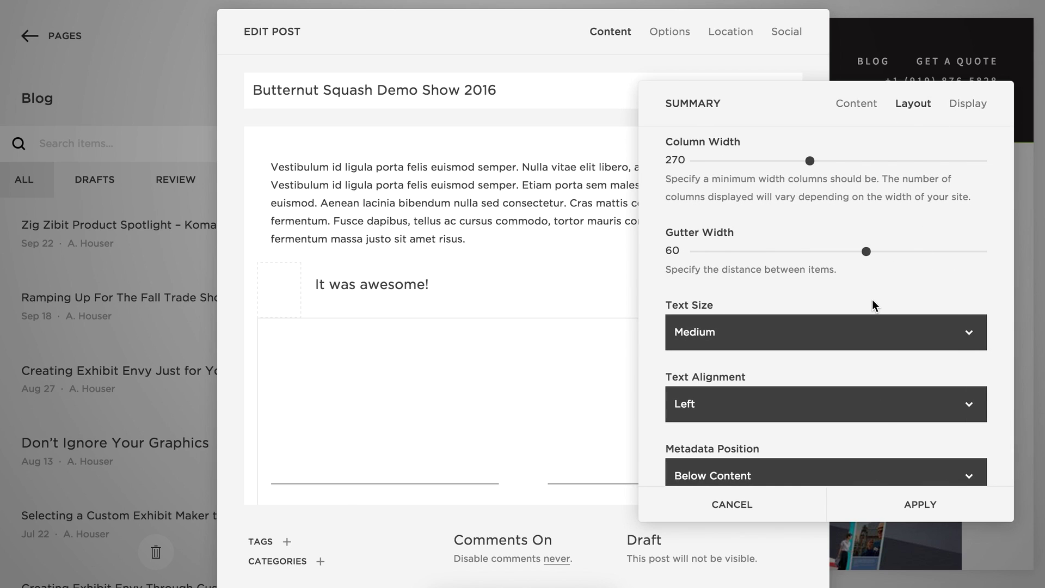
Give the summary images a 2.40 Anamorphic Widescreen aspect ratio and adjust the item count.
{"action": "scroll", "coordinate": [933, 258], "scroll_direction": "up", "scroll_amount": 5}
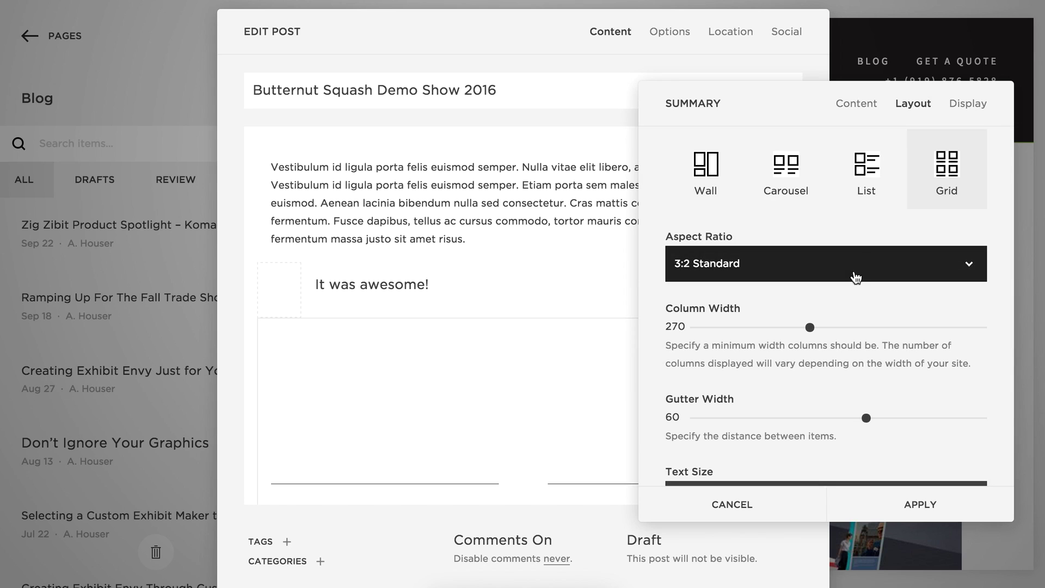
{"action": "left_click", "coordinate": [827, 269]}
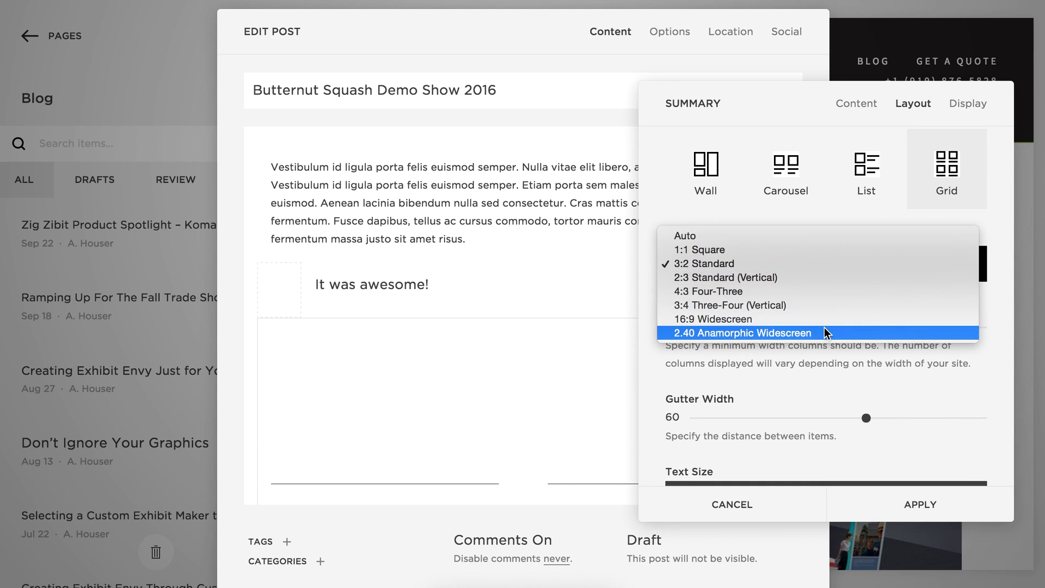
{"action": "left_click", "coordinate": [754, 333]}
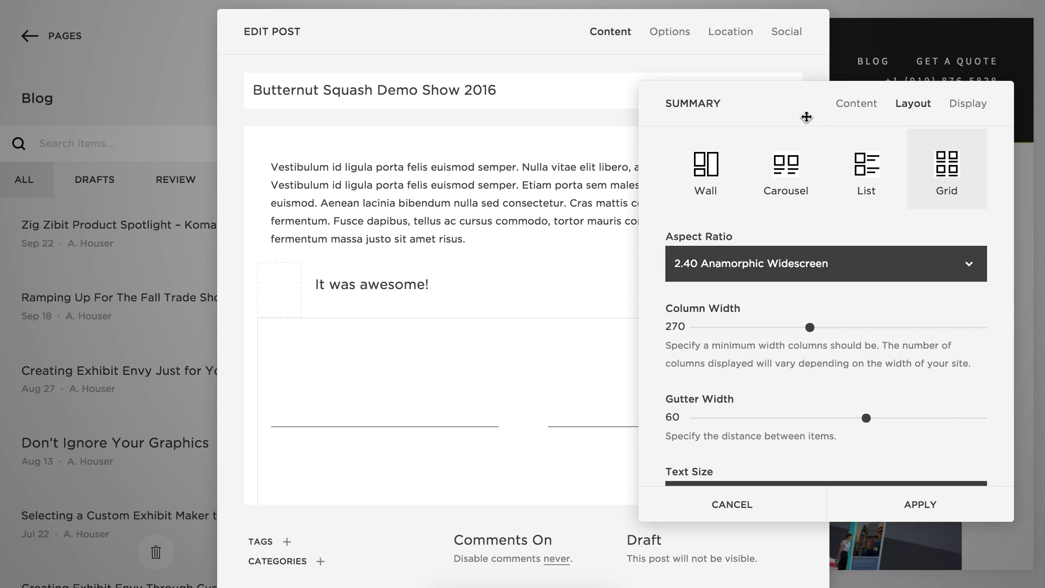
{"action": "left_click_drag", "start_coordinate": [814, 105], "coordinate": [758, 76]}
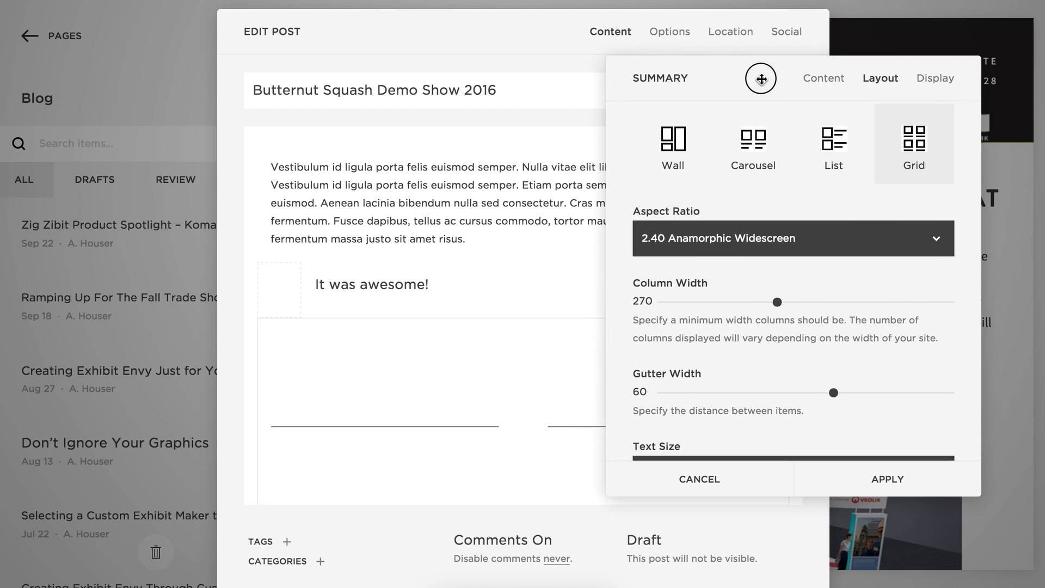
{"action": "scroll", "coordinate": [770, 373], "scroll_direction": "down", "scroll_amount": 4}
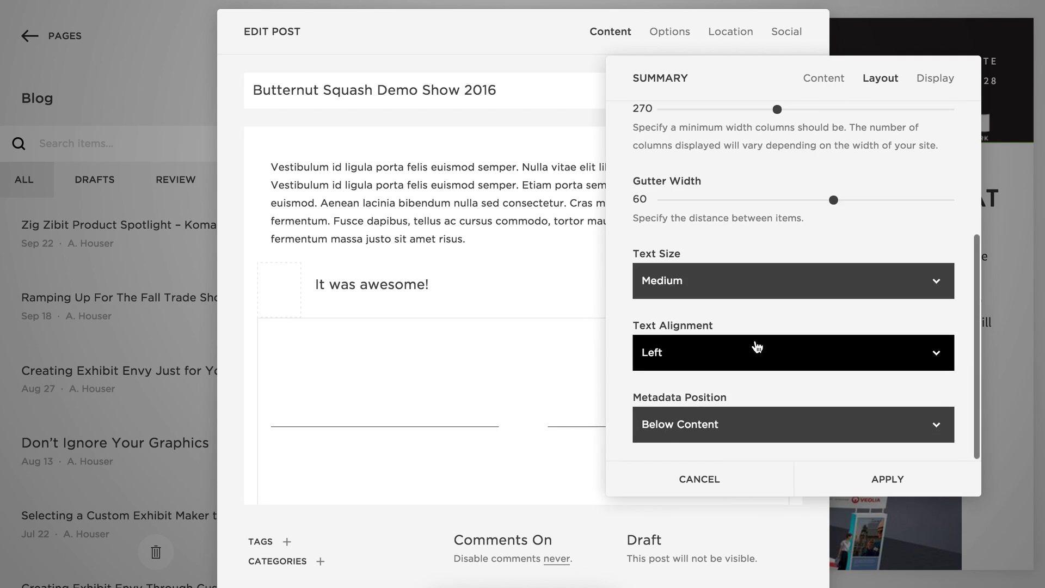
{"action": "scroll", "coordinate": [756, 345], "scroll_direction": "up", "scroll_amount": 5}
{"action": "left_click", "coordinate": [938, 78]}
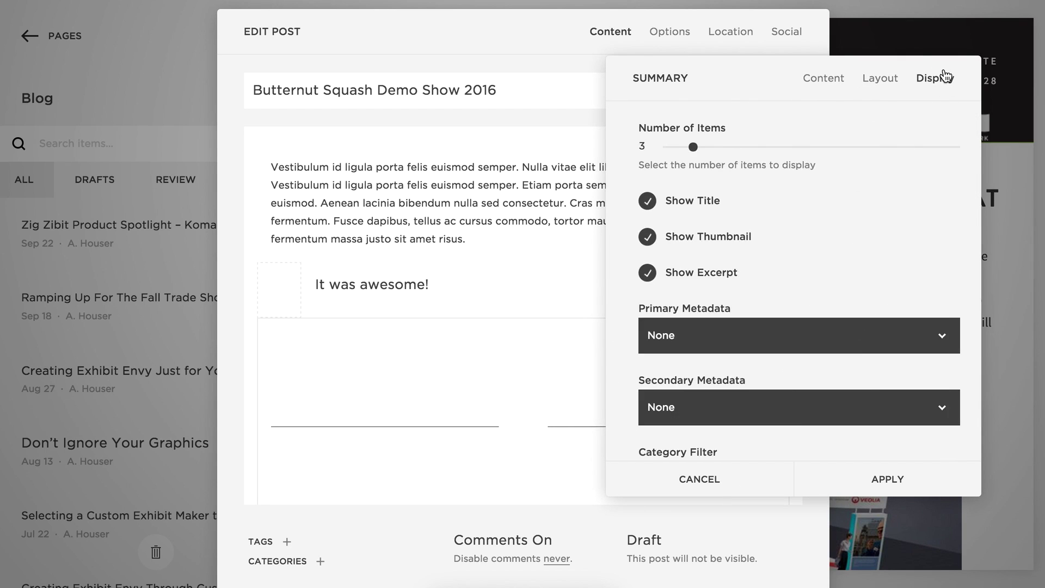
{"action": "left_click", "coordinate": [687, 147]}
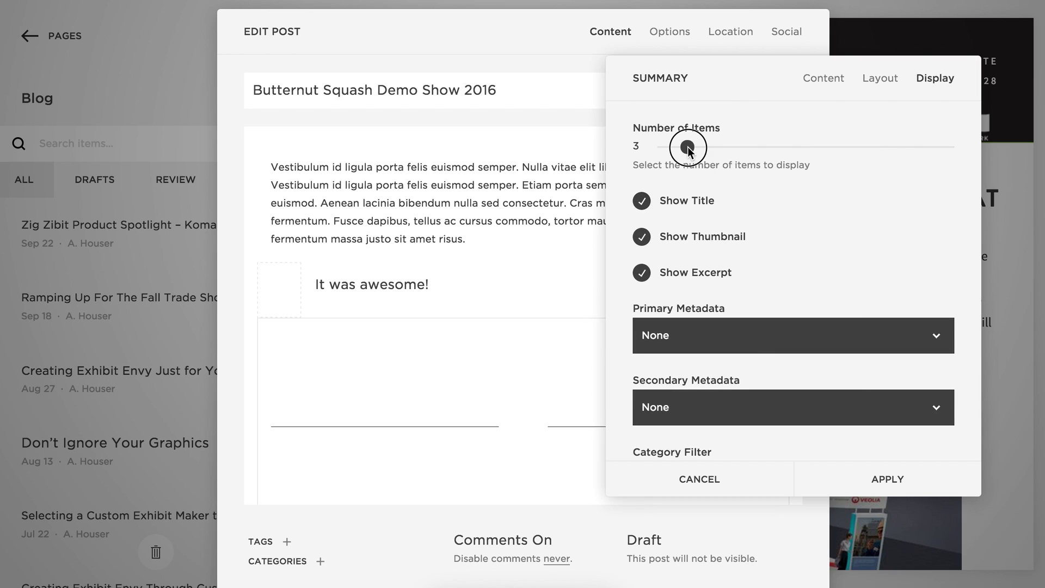
{"action": "scroll", "coordinate": [811, 286], "scroll_direction": "down", "scroll_amount": 5}
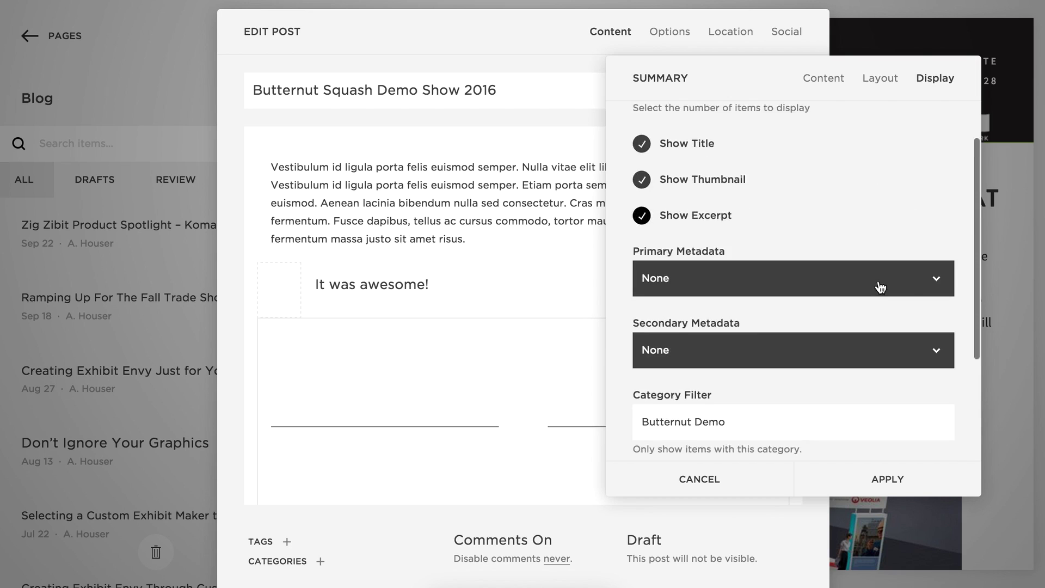
{"action": "scroll", "coordinate": [877, 280], "scroll_direction": "up", "scroll_amount": 5}
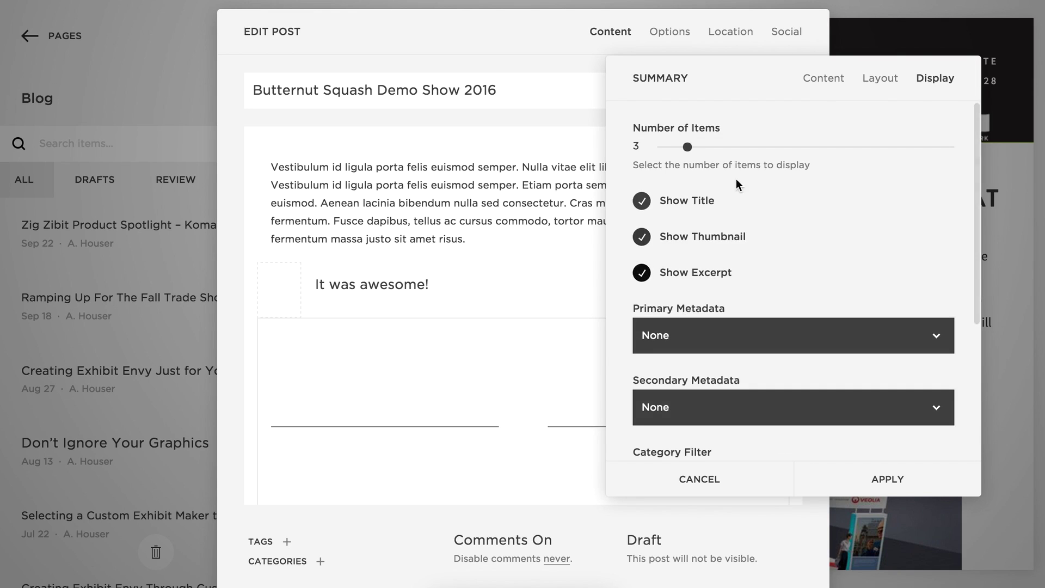
{"action": "left_click", "coordinate": [686, 147]}
{"action": "mouse_move", "coordinate": [687, 147]}
{"action": "left_mouse_down"}
{"action": "mouse_move", "coordinate": [669, 147]}
{"action": "mouse_move", "coordinate": [697, 147]}
{"action": "mouse_move", "coordinate": [686, 146]}
{"action": "left_mouse_up"}
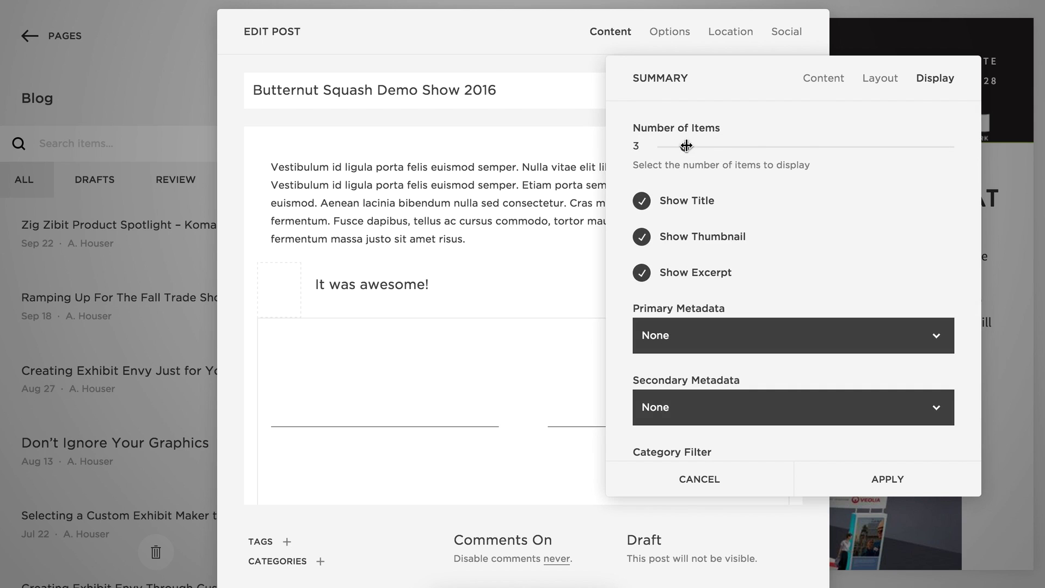
{"action": "left_click", "coordinate": [890, 81]}
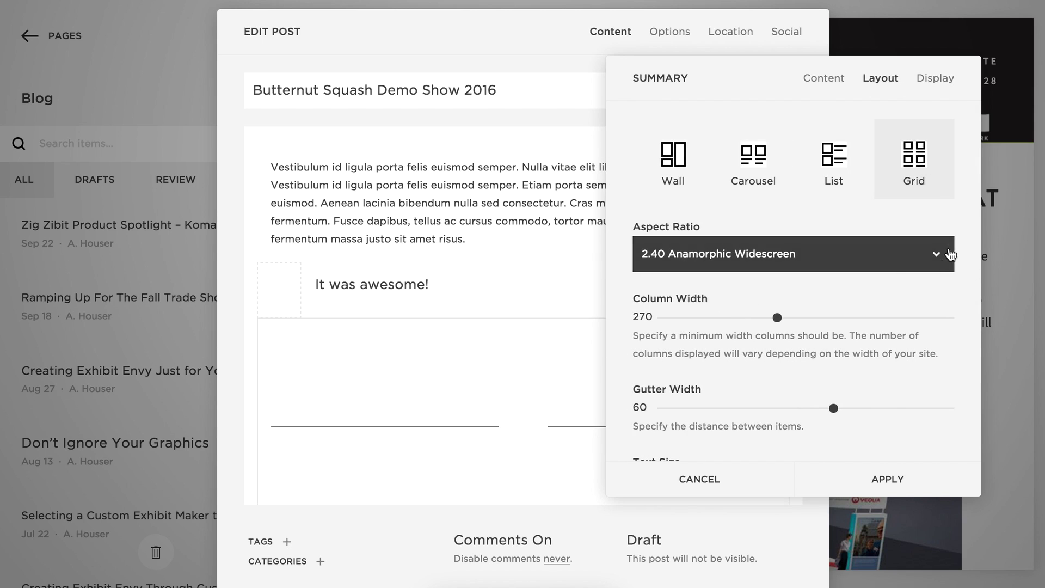
Narrow the column width to 188, switch to a Wall layout, apply, and publish the post.
{"action": "scroll", "coordinate": [929, 334], "scroll_direction": "down", "scroll_amount": 1}
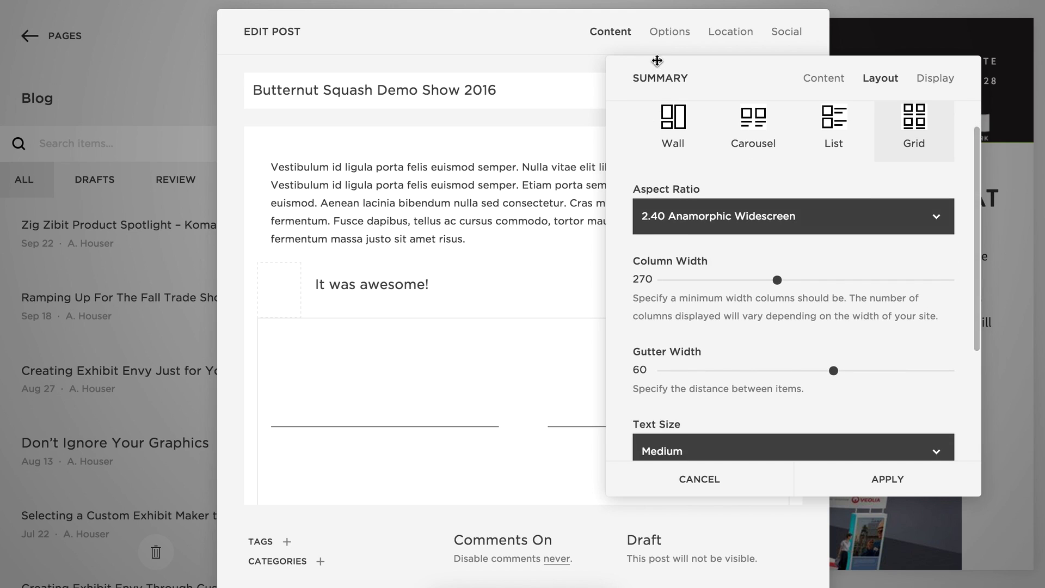
{"action": "left_click_drag", "start_coordinate": [716, 69], "coordinate": [136, 27]}
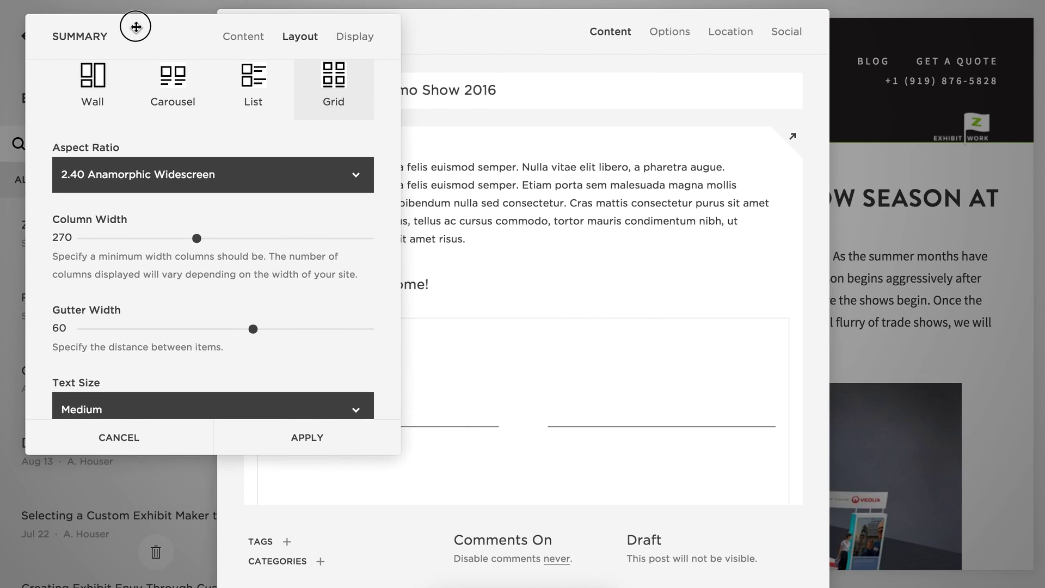
{"action": "left_click_drag", "start_coordinate": [198, 237], "coordinate": [157, 239]}
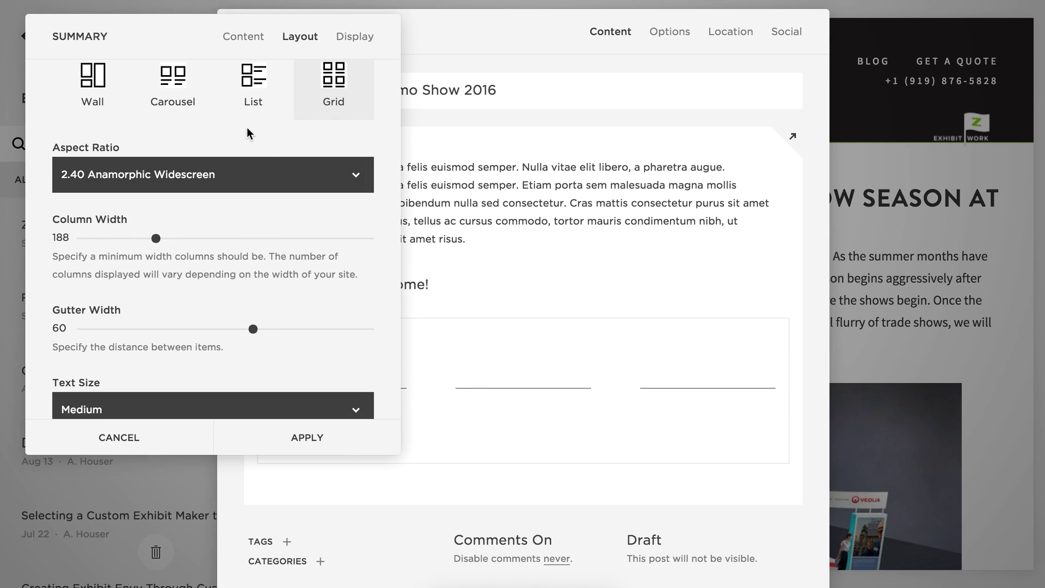
{"action": "left_click", "coordinate": [255, 82]}
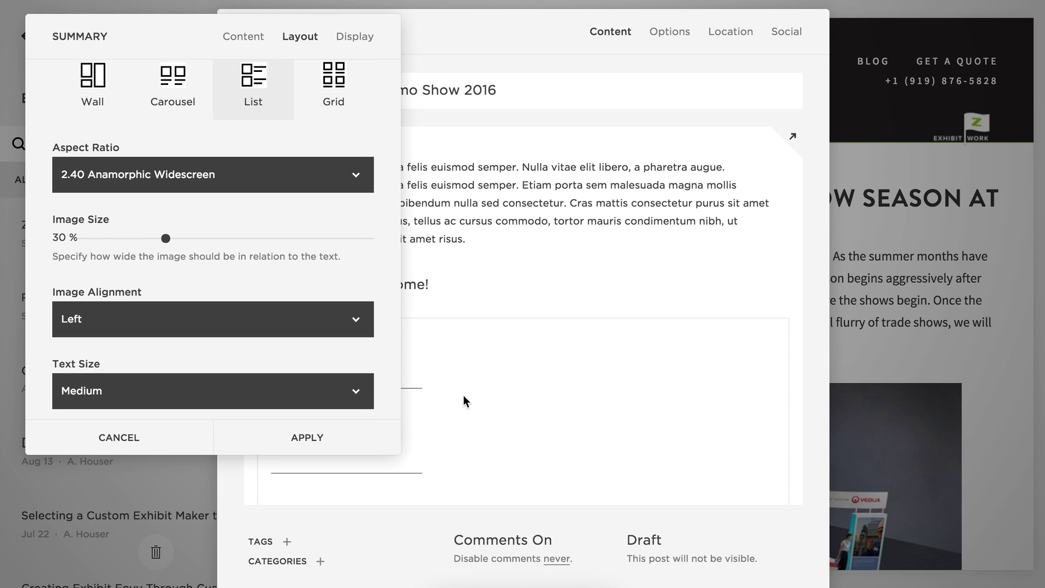
{"action": "left_click", "coordinate": [93, 76]}
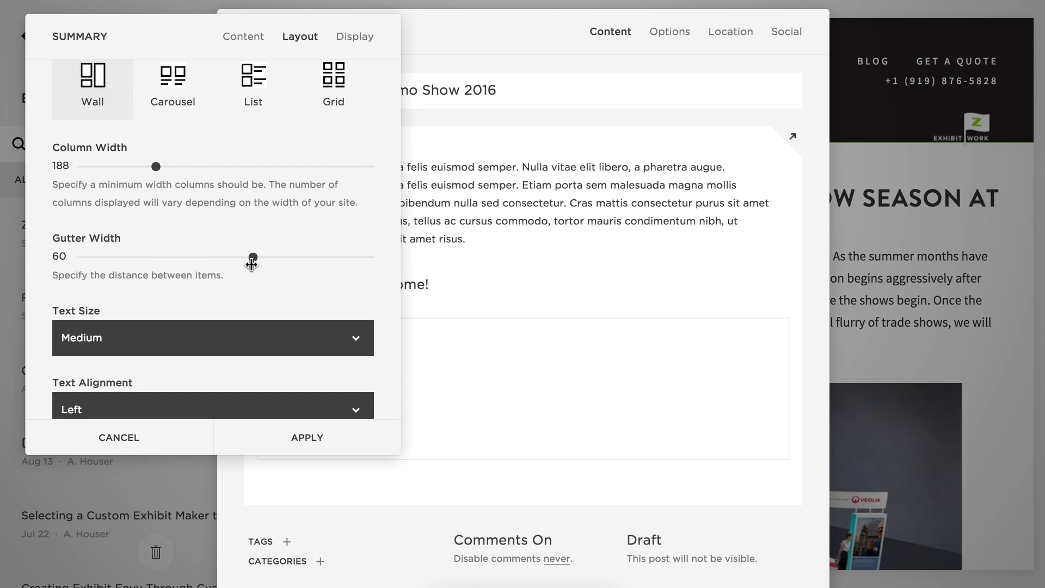
{"action": "left_click", "coordinate": [308, 437]}
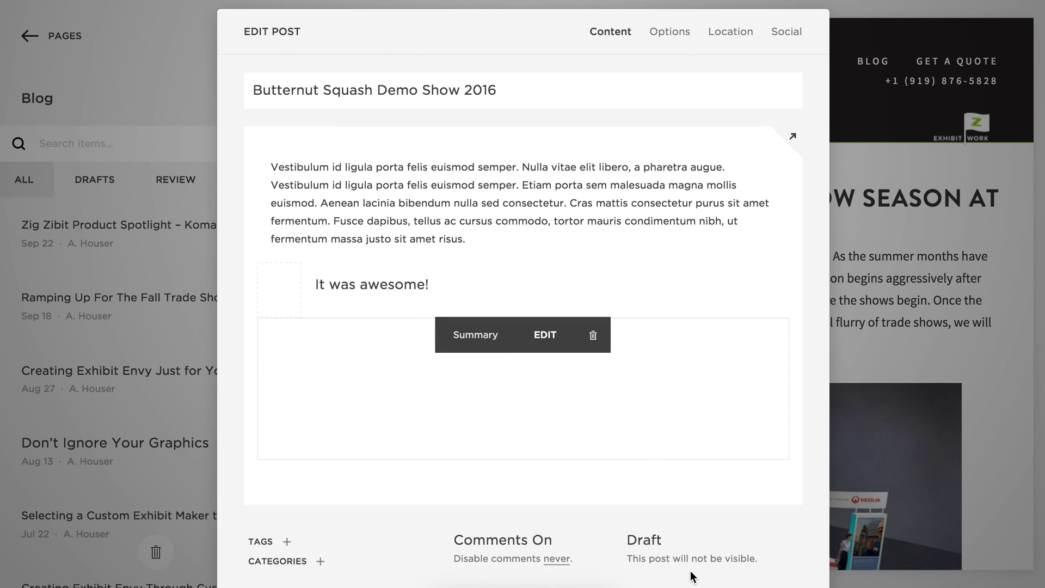
{"action": "left_click", "coordinate": [743, 544]}
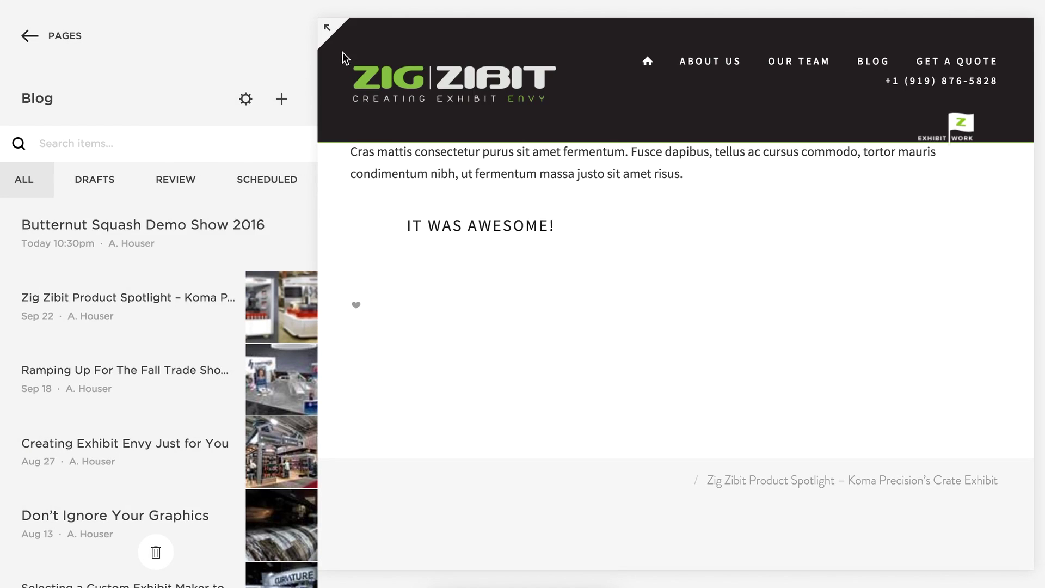
View the published 'Butternut Squash Demo Show 2016' post full-screen, then reopen it for editing.
{"action": "left_click", "coordinate": [326, 27]}
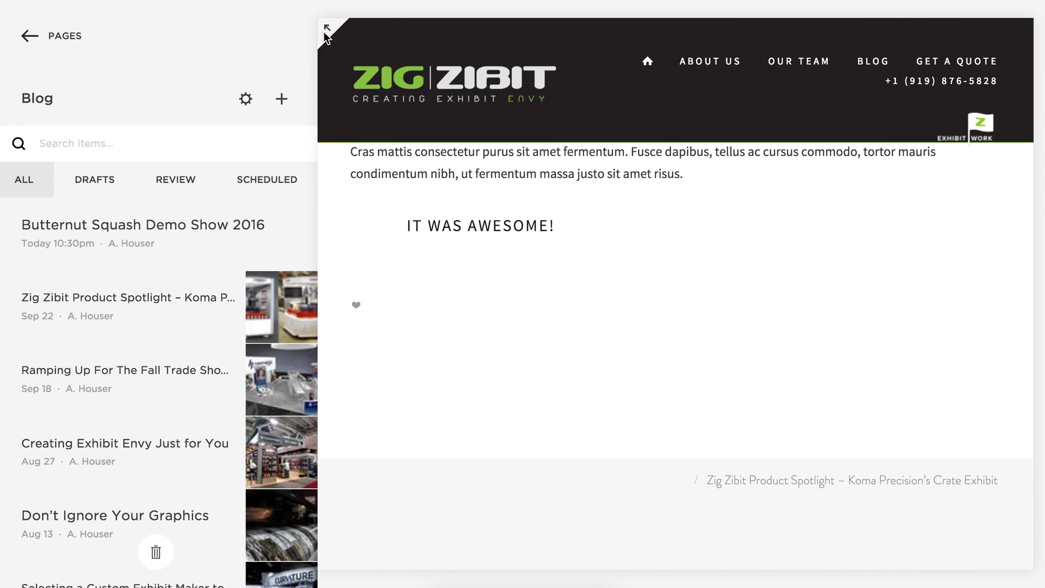
{"action": "left_click", "coordinate": [328, 25]}
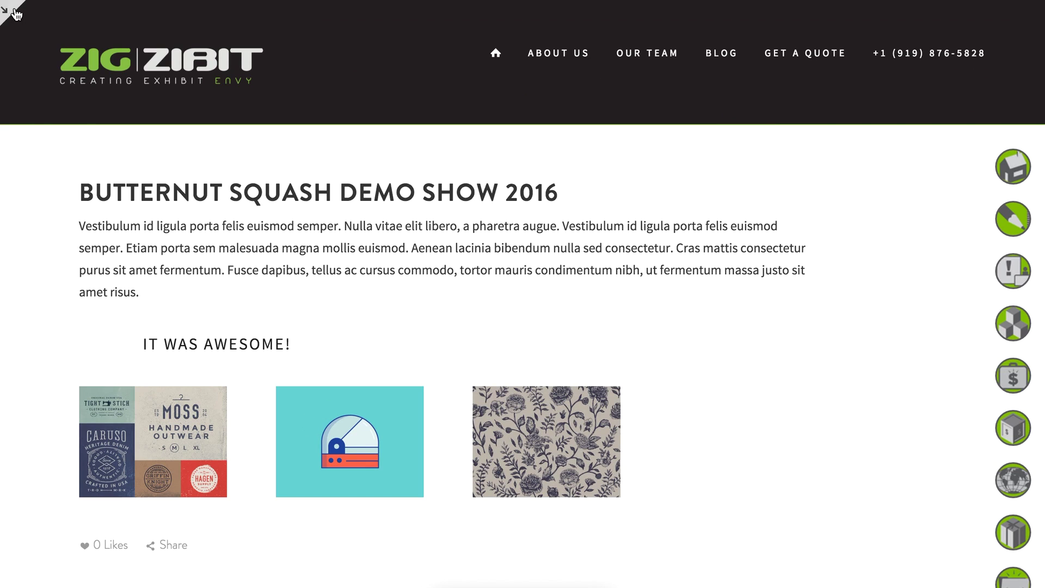
{"action": "key", "text": "Escape"}
{"action": "mouse_move", "coordinate": [546, 385]}
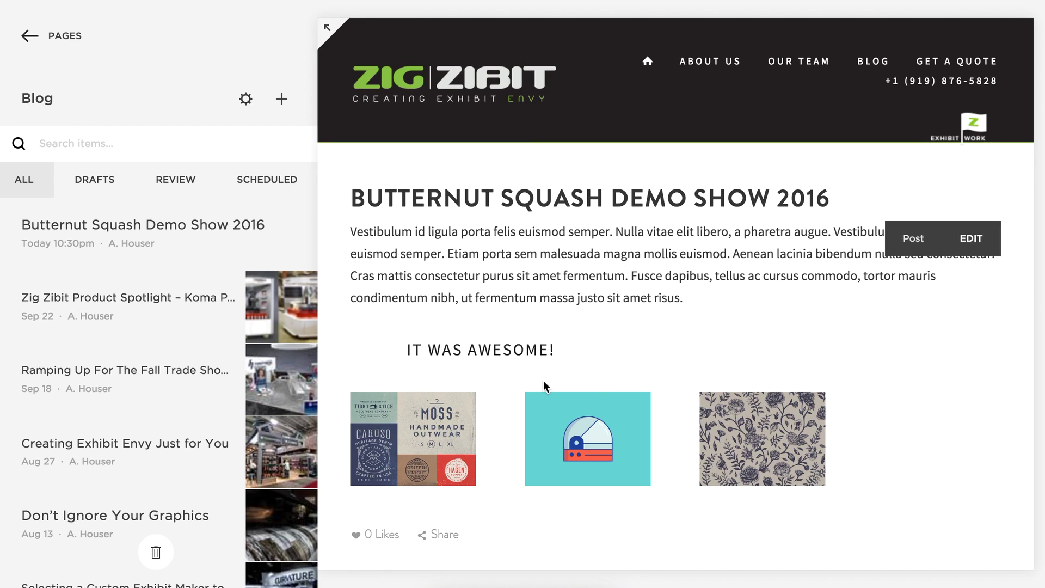
{"action": "left_click", "coordinate": [921, 279]}
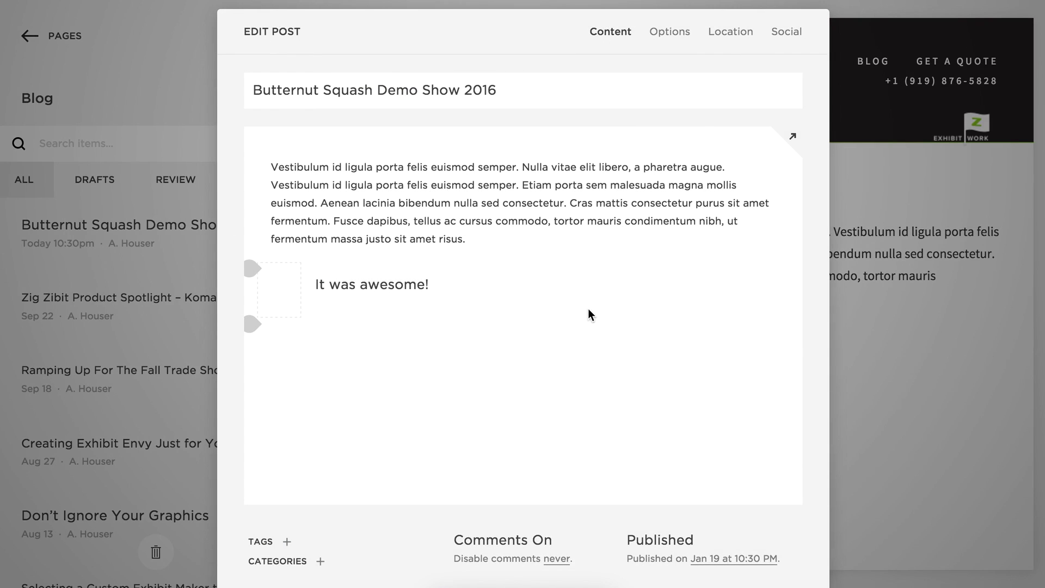
In the Summary block's Display settings, set Number of Items to 5.
{"action": "mouse_move", "coordinate": [548, 299]}
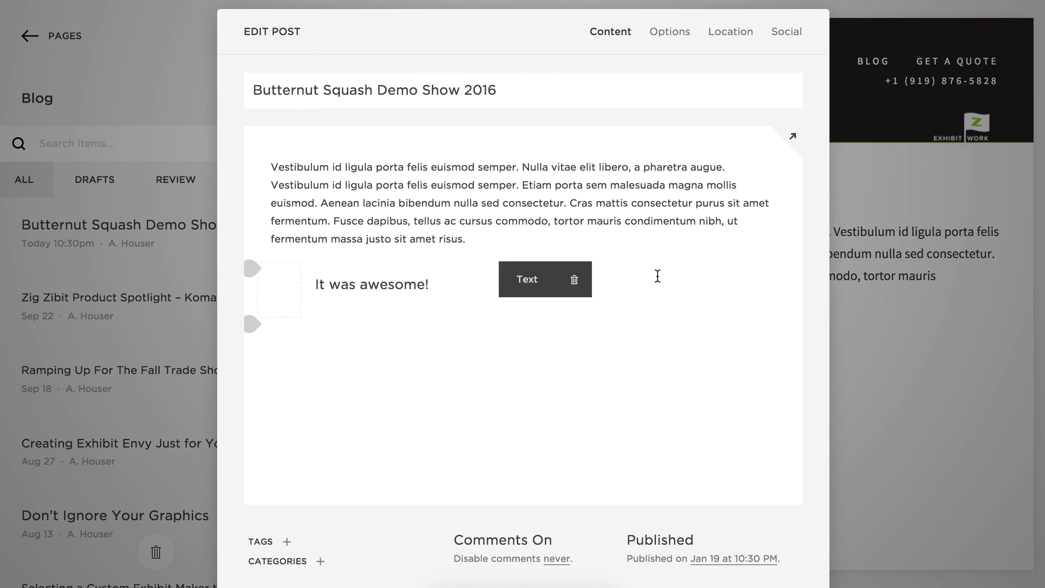
{"action": "left_click", "coordinate": [366, 345]}
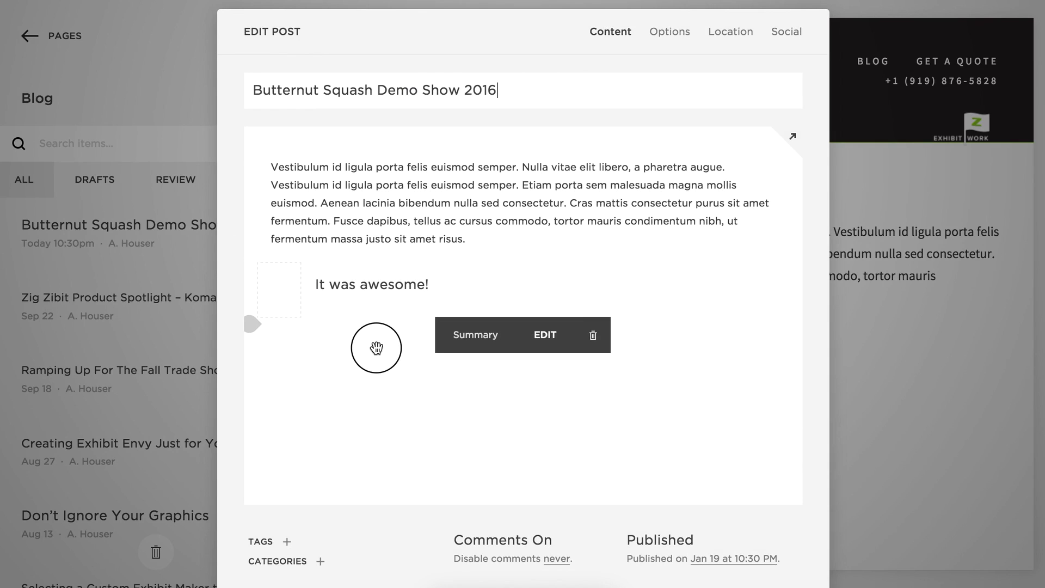
{"action": "double_click", "coordinate": [376, 347]}
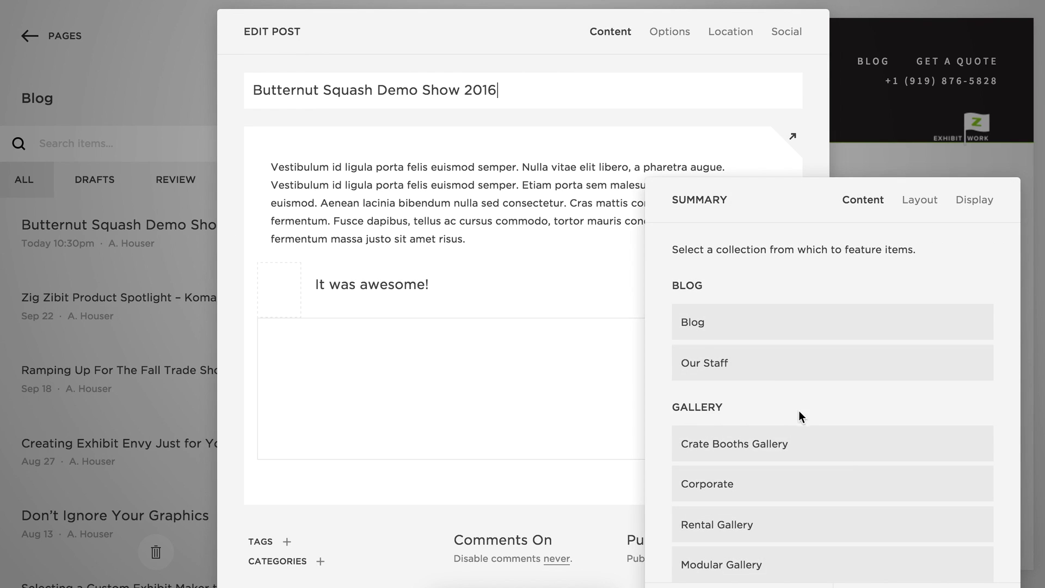
{"action": "left_click", "coordinate": [974, 200]}
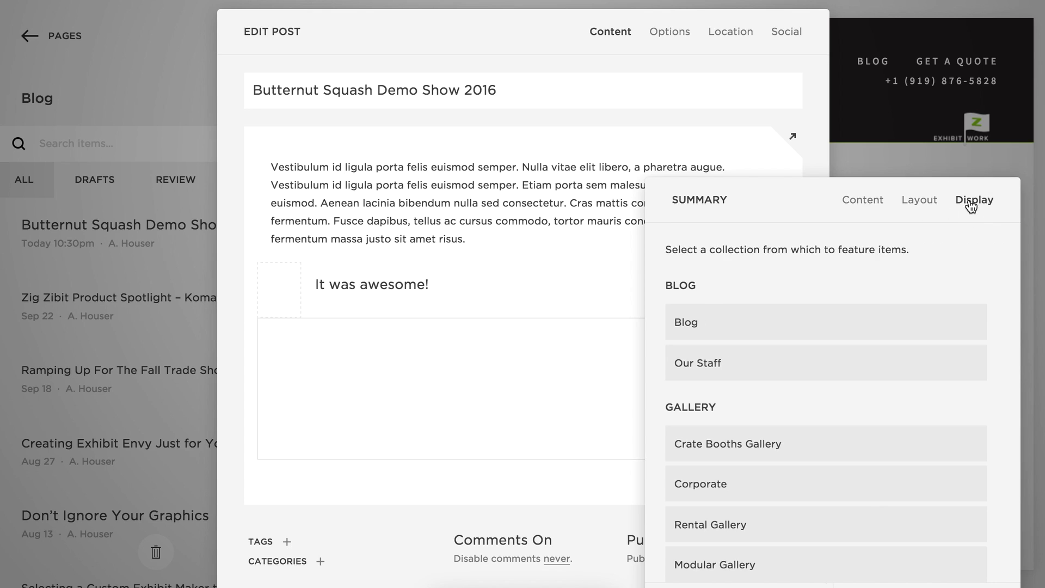
{"action": "mouse_move", "coordinate": [724, 269]}
{"action": "left_mouse_down"}
{"action": "mouse_move", "coordinate": [797, 267]}
{"action": "mouse_move", "coordinate": [744, 268]}
{"action": "left_mouse_up"}
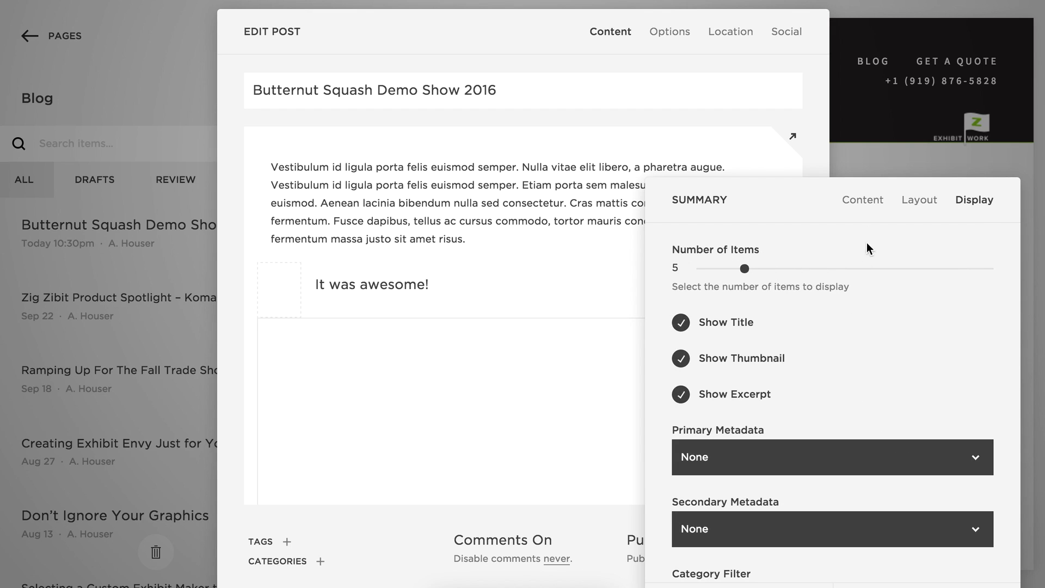
Narrow the column width and reduce the gutter width, apply, and save the post.
{"action": "left_click", "coordinate": [921, 200]}
{"action": "left_click_drag", "start_coordinate": [751, 198], "coordinate": [805, 24]}
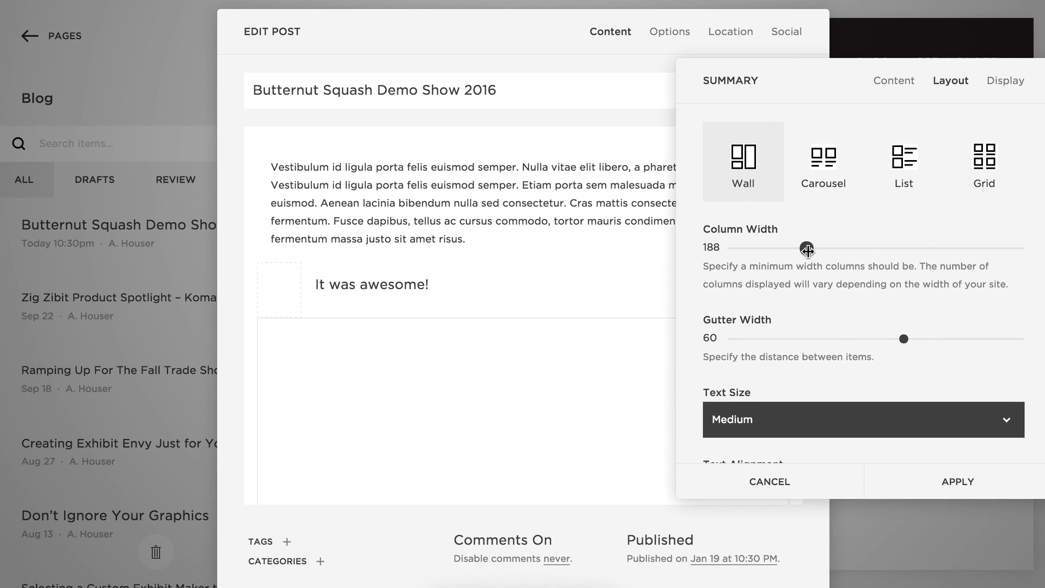
{"action": "mouse_move", "coordinate": [818, 252]}
{"action": "left_mouse_down"}
{"action": "mouse_move", "coordinate": [855, 249]}
{"action": "mouse_move", "coordinate": [822, 248]}
{"action": "left_mouse_up"}
{"action": "left_click_drag", "start_coordinate": [905, 339], "coordinate": [767, 334]}
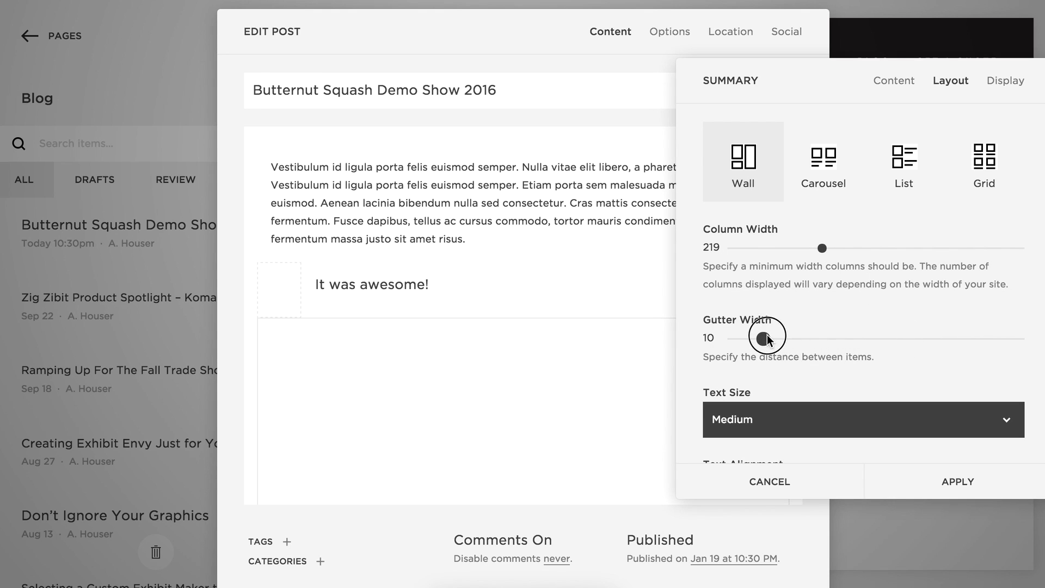
{"action": "mouse_move", "coordinate": [821, 248]}
{"action": "left_mouse_down"}
{"action": "mouse_move", "coordinate": [767, 252]}
{"action": "mouse_move", "coordinate": [834, 250]}
{"action": "left_mouse_up"}
{"action": "left_click_drag", "start_coordinate": [762, 338], "coordinate": [748, 339]}
{"action": "left_click", "coordinate": [958, 485]}
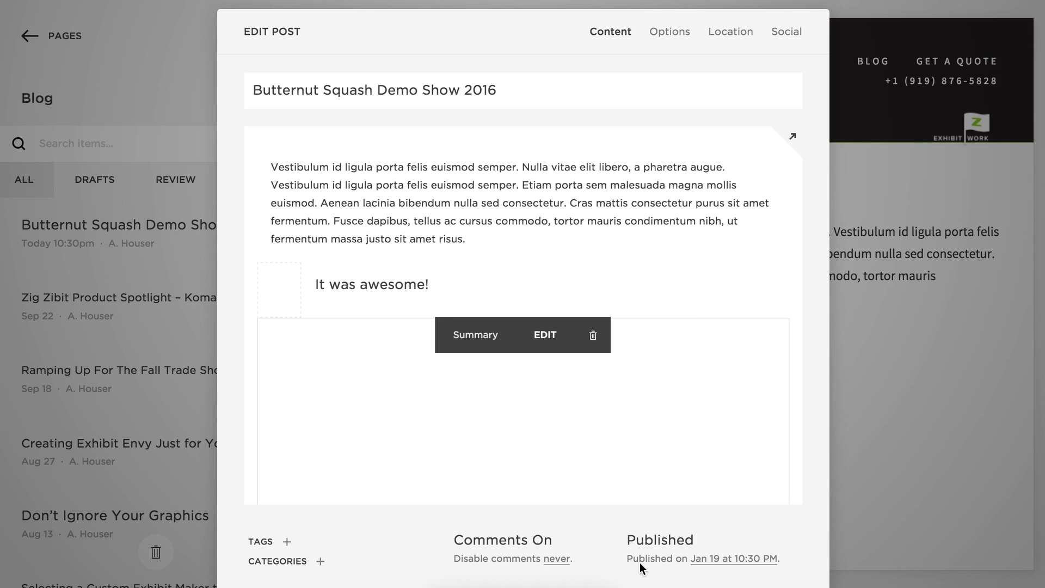
{"action": "key", "text": "ctrl+s"}
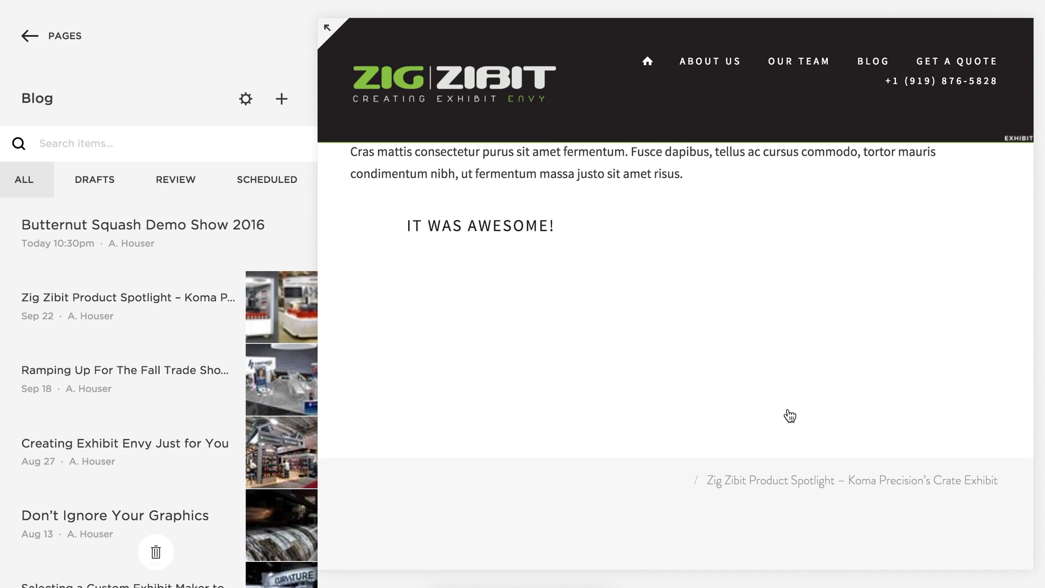
View the post preview full screen, test a narrower page width, then go to the Blog page.
{"action": "scroll", "coordinate": [708, 337], "scroll_direction": "up", "scroll_amount": 3}
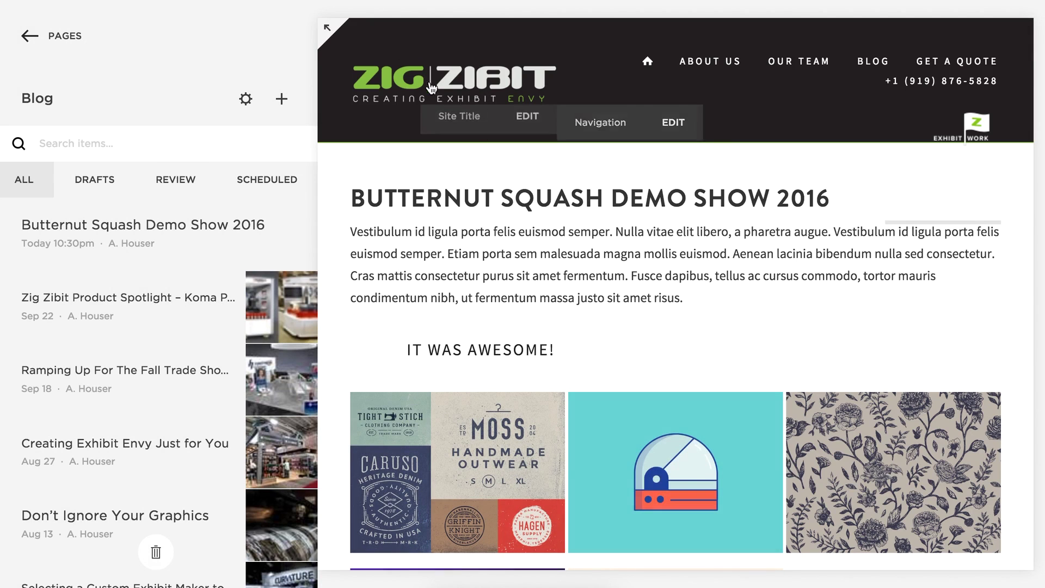
{"action": "scroll", "coordinate": [666, 187], "scroll_direction": "down", "scroll_amount": 7}
{"action": "scroll", "coordinate": [792, 338], "scroll_direction": "up", "scroll_amount": 2}
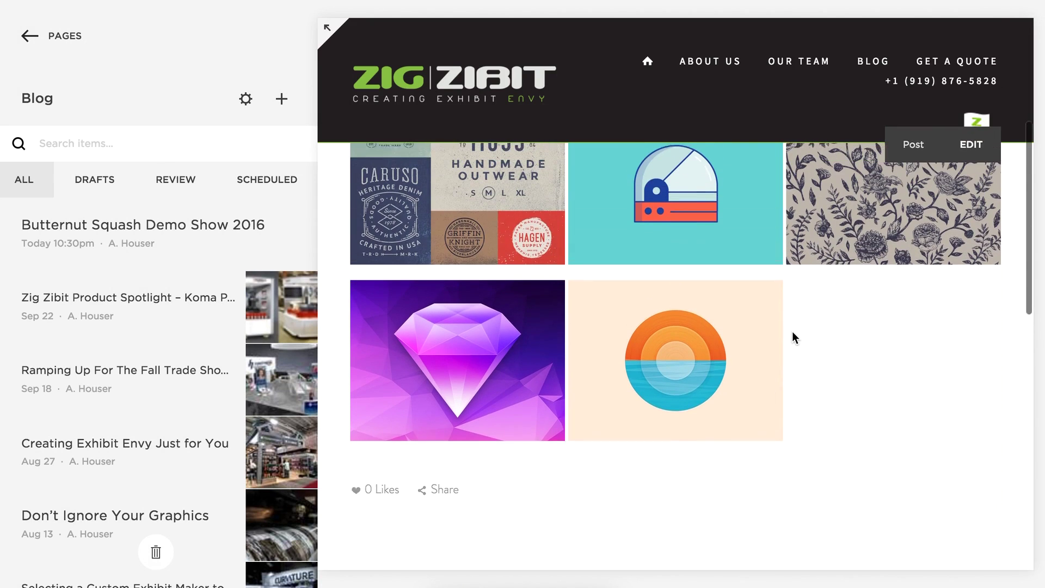
{"action": "left_click", "coordinate": [327, 27]}
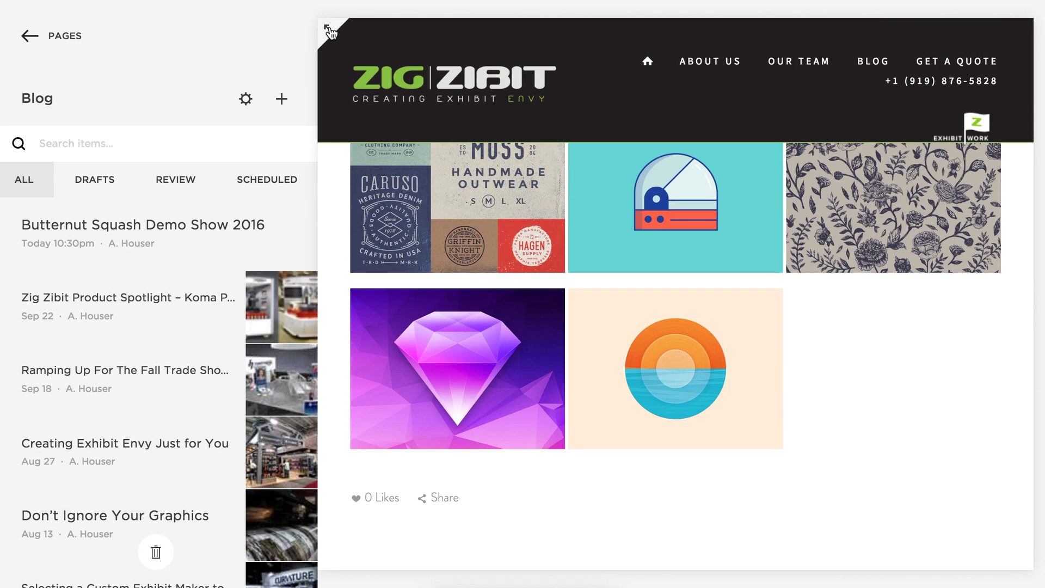
{"action": "scroll", "coordinate": [884, 381], "scroll_direction": "up", "scroll_amount": 2}
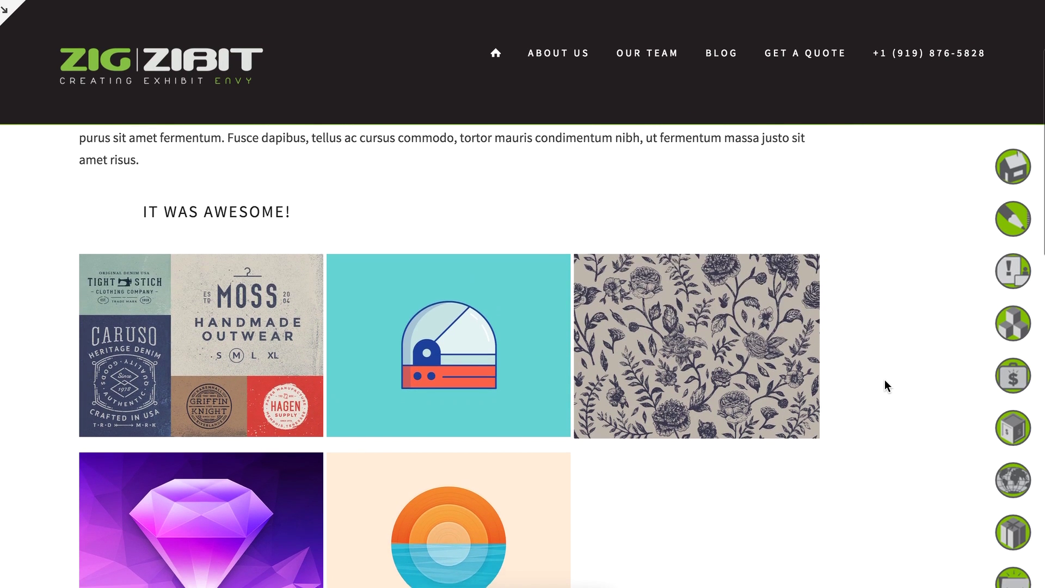
{"action": "mouse_move", "coordinate": [1038, 374]}
{"action": "left_mouse_down"}
{"action": "mouse_move", "coordinate": [560, 359]}
{"action": "mouse_move", "coordinate": [431, 384]}
{"action": "mouse_move", "coordinate": [441, 373]}
{"action": "mouse_move", "coordinate": [1042, 358]}
{"action": "left_mouse_up"}
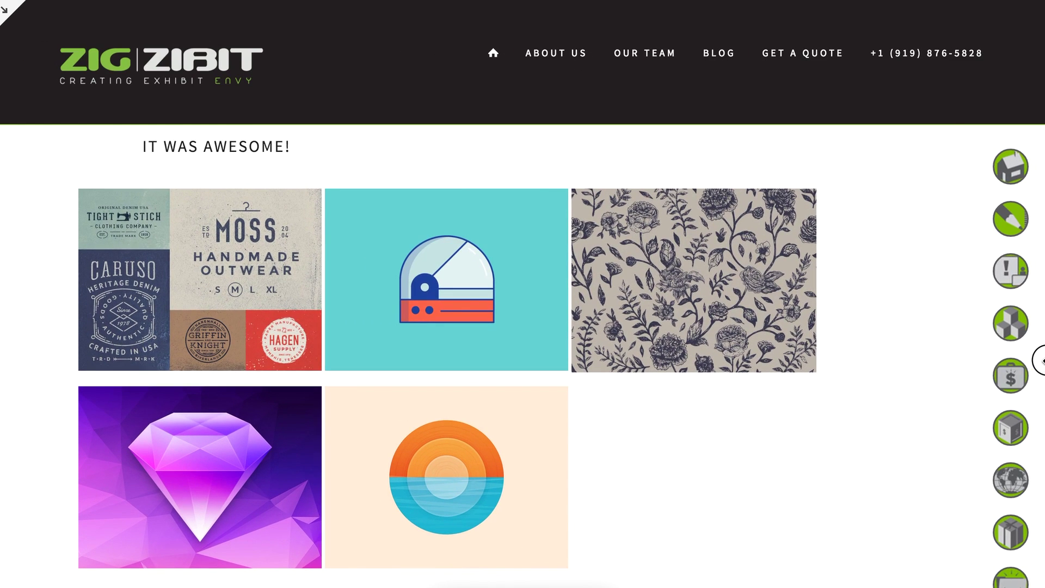
{"action": "scroll", "coordinate": [878, 364], "scroll_direction": "up", "scroll_amount": 4}
{"action": "scroll", "coordinate": [876, 363], "scroll_direction": "down", "scroll_amount": 2}
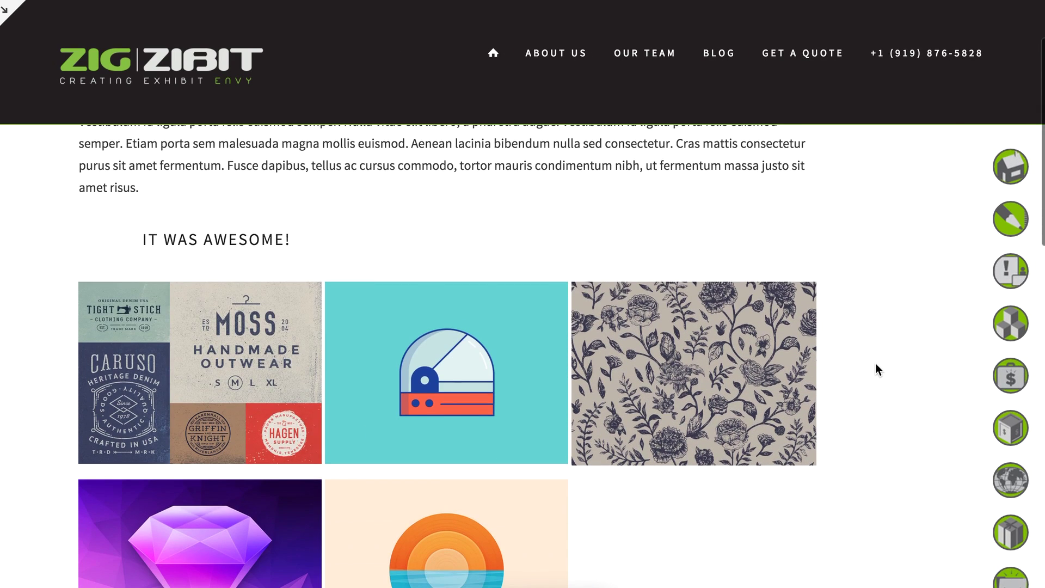
{"action": "left_click", "coordinate": [719, 54]}
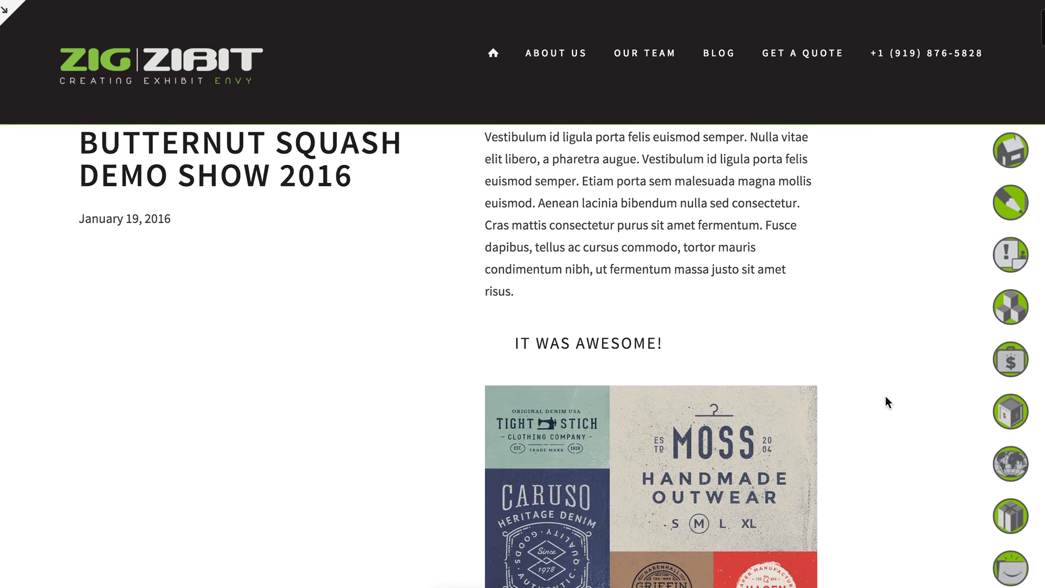
Scroll the blog listing, then open the Butternut Squash Demo Show 2016 post with View Post.
{"action": "scroll", "coordinate": [885, 402], "scroll_direction": "down", "scroll_amount": 8}
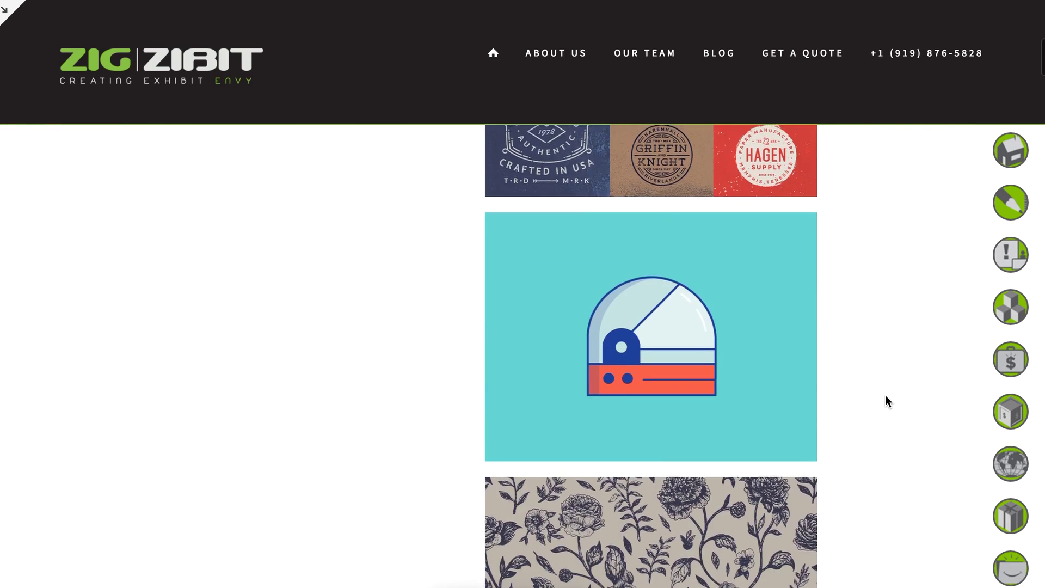
{"action": "scroll", "coordinate": [885, 395], "scroll_direction": "up", "scroll_amount": 10}
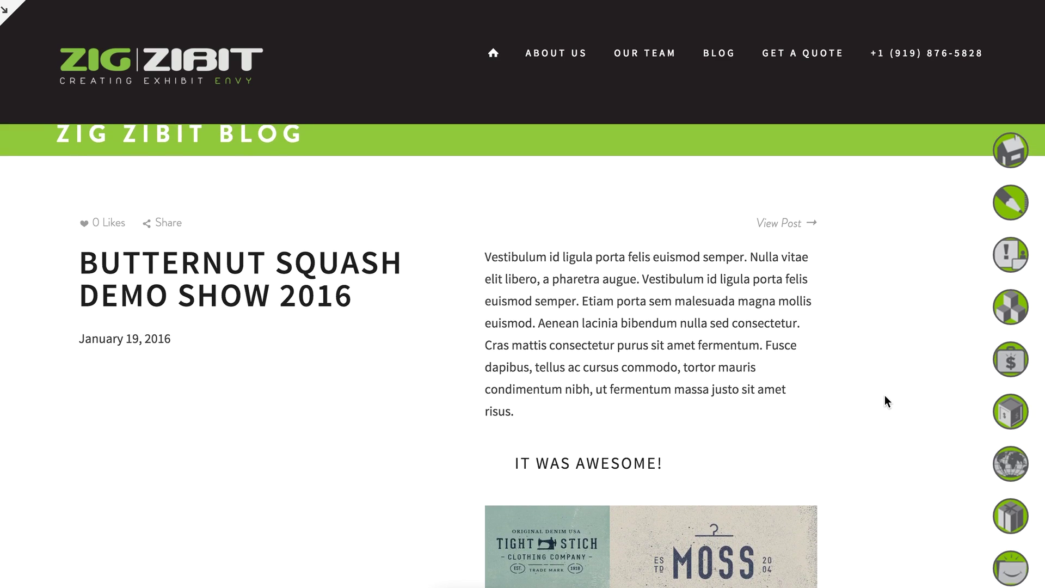
{"action": "scroll", "coordinate": [883, 387], "scroll_direction": "down", "scroll_amount": 7}
{"action": "scroll", "coordinate": [884, 379], "scroll_direction": "up", "scroll_amount": 7}
{"action": "scroll", "coordinate": [883, 374], "scroll_direction": "down", "scroll_amount": 15}
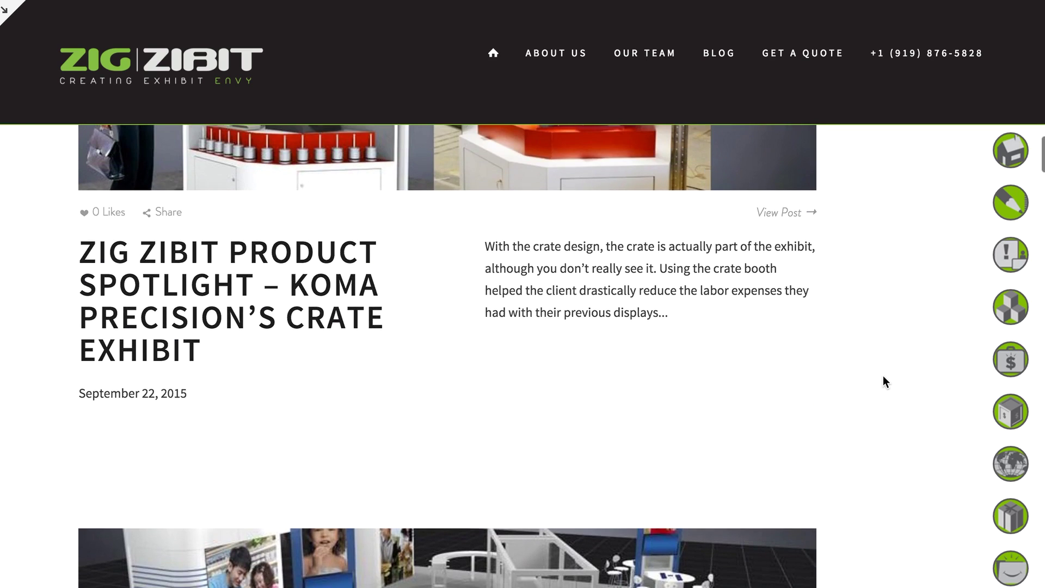
{"action": "scroll", "coordinate": [883, 376], "scroll_direction": "up", "scroll_amount": 5}
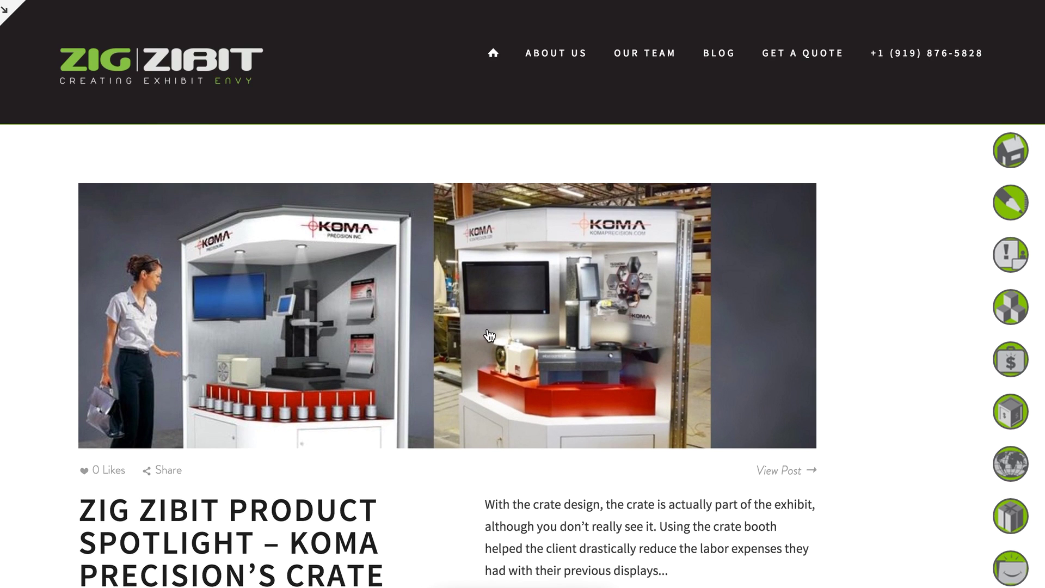
{"action": "scroll", "coordinate": [489, 335], "scroll_direction": "down", "scroll_amount": 2}
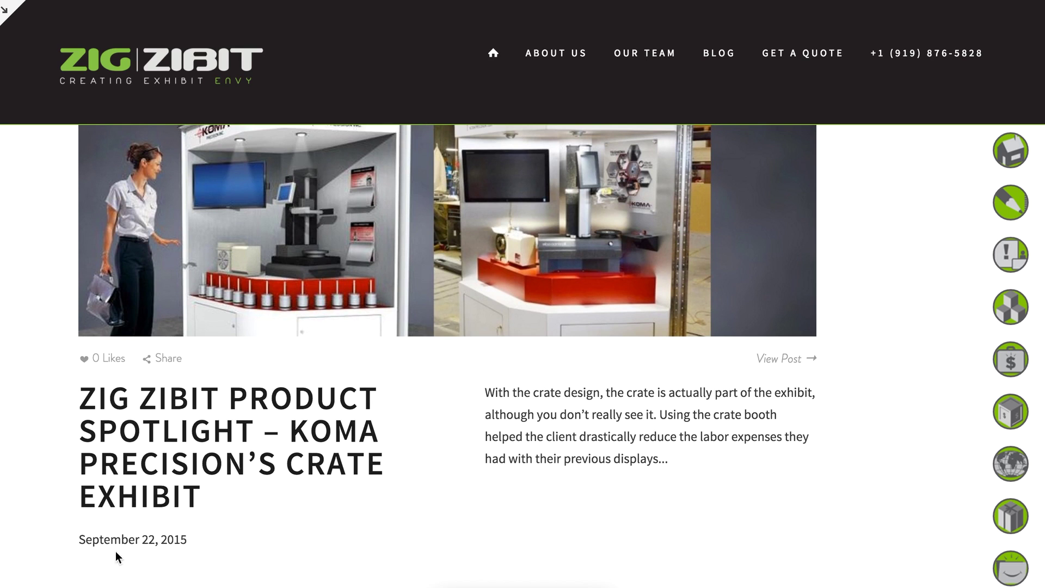
{"action": "scroll", "coordinate": [628, 452], "scroll_direction": "up", "scroll_amount": 15}
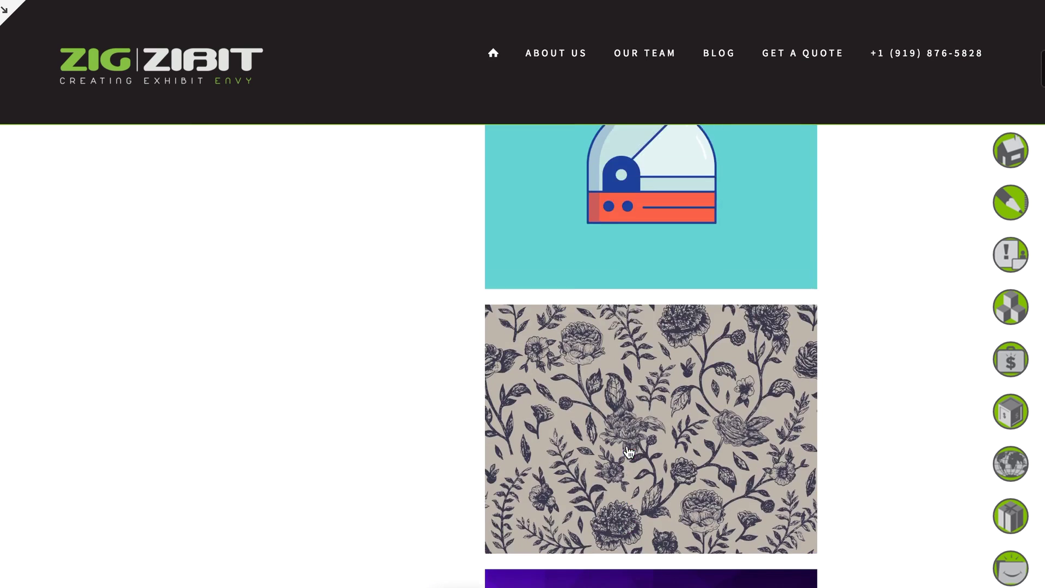
{"action": "scroll", "coordinate": [624, 452], "scroll_direction": "up", "scroll_amount": 5}
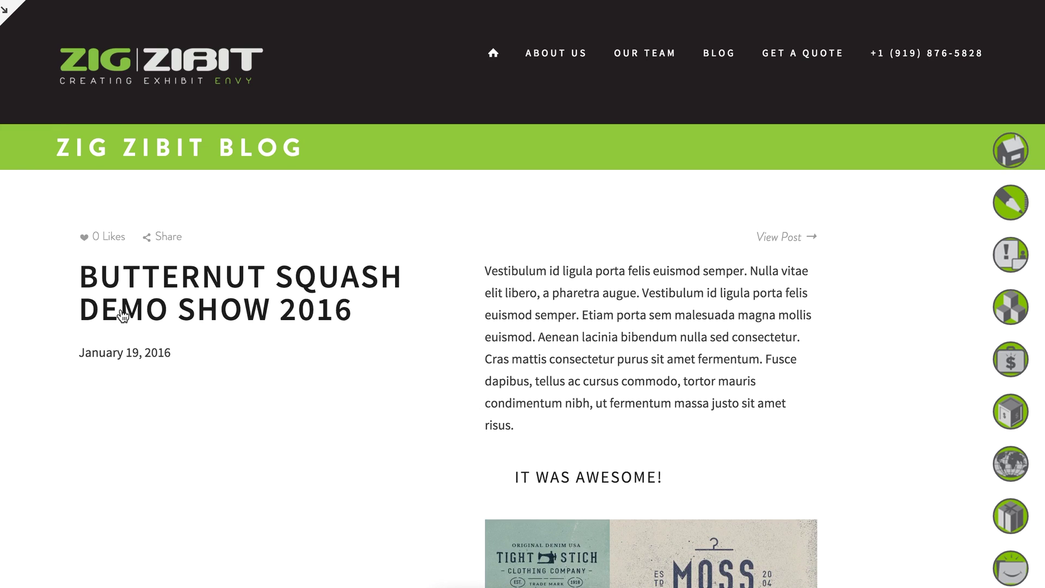
{"action": "scroll", "coordinate": [729, 354], "scroll_direction": "down", "scroll_amount": 20}
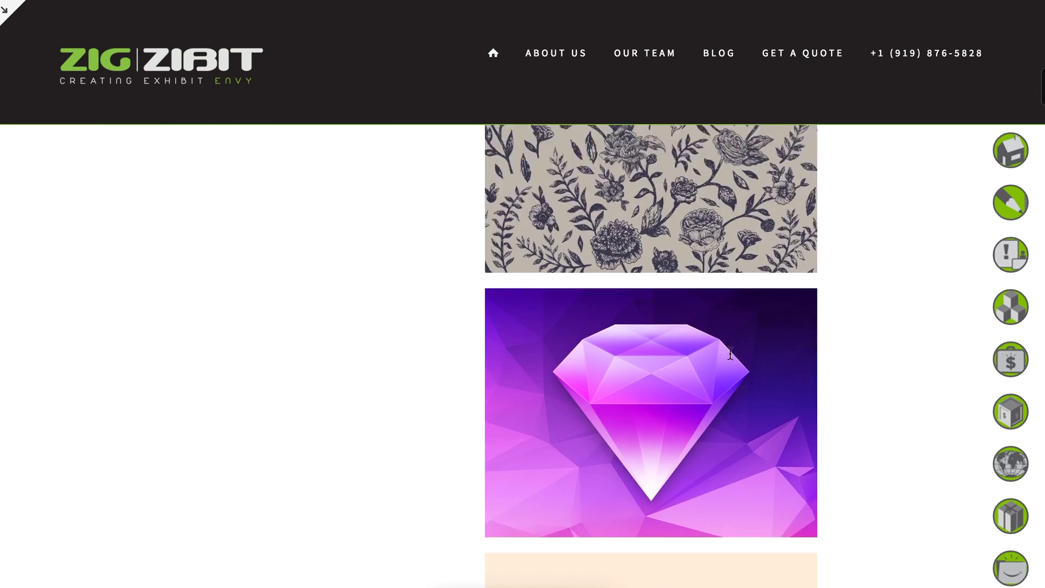
{"action": "scroll", "coordinate": [730, 354], "scroll_direction": "down", "scroll_amount": 5}
{"action": "scroll", "coordinate": [729, 353], "scroll_direction": "up", "scroll_amount": 20}
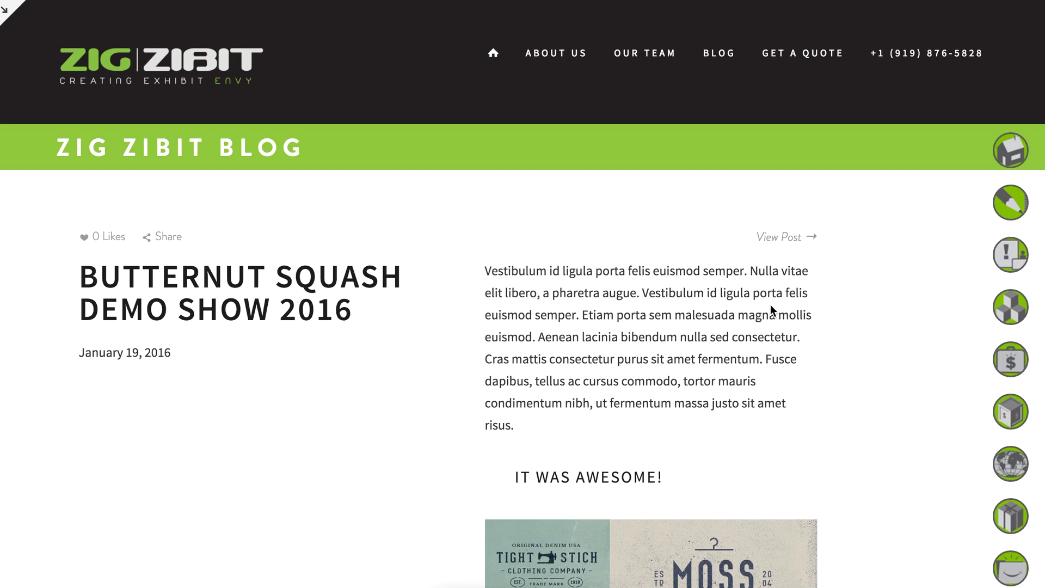
{"action": "left_click", "coordinate": [783, 237]}
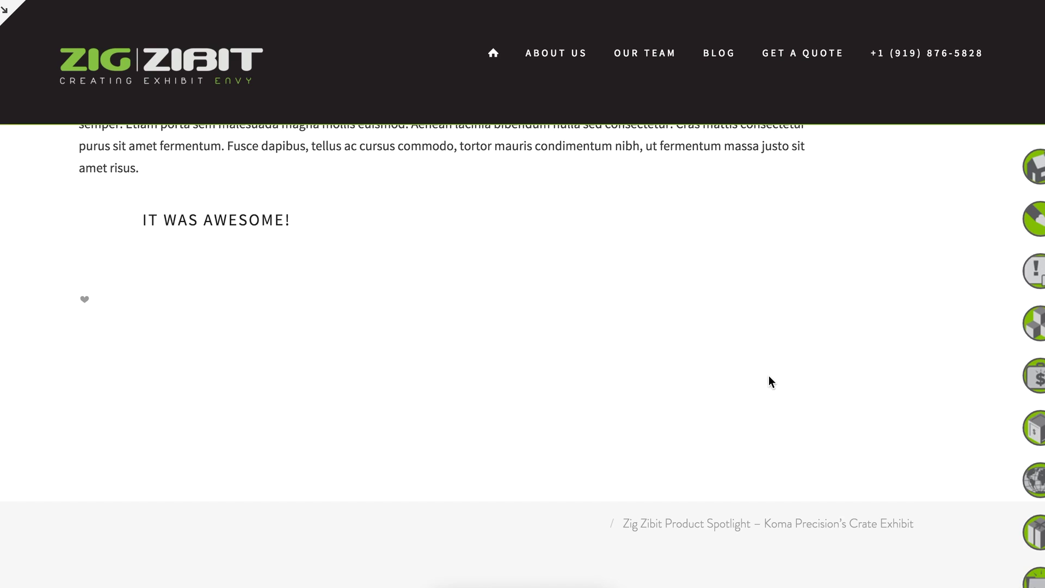
{"action": "scroll", "coordinate": [783, 359], "scroll_direction": "down", "scroll_amount": 4}
{"action": "scroll", "coordinate": [782, 358], "scroll_direction": "down", "scroll_amount": 5}
{"action": "scroll", "coordinate": [782, 358], "scroll_direction": "up", "scroll_amount": 3}
{"action": "scroll", "coordinate": [782, 359], "scroll_direction": "down", "scroll_amount": 2}
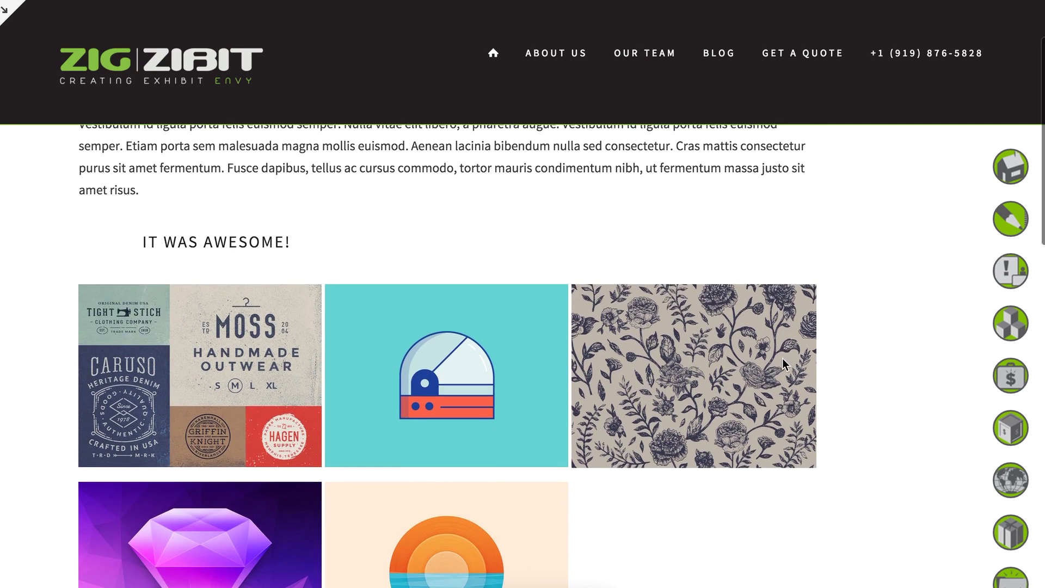
{"action": "scroll", "coordinate": [451, 267], "scroll_direction": "up", "scroll_amount": 2}
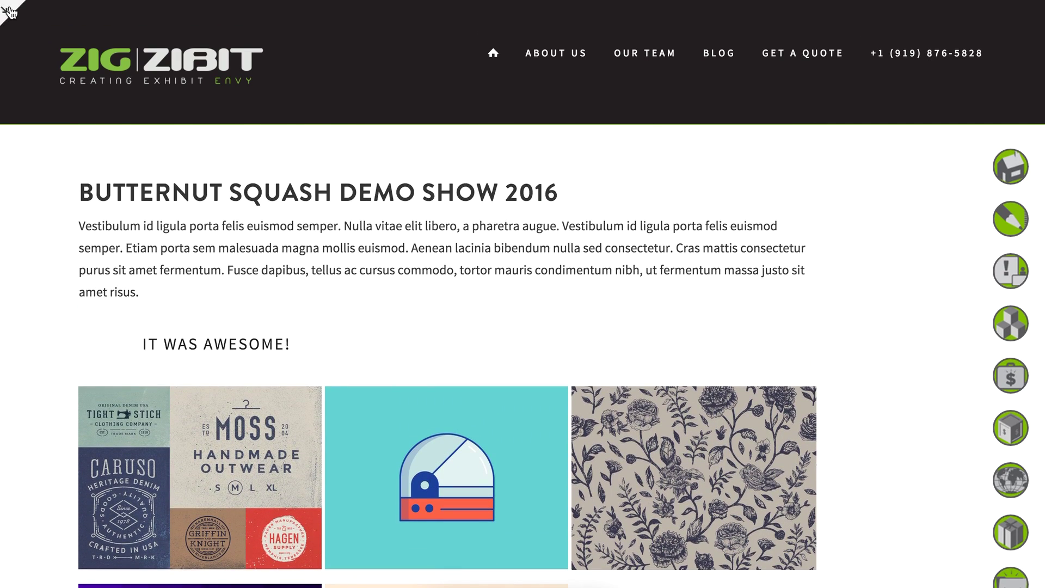
Set asset2 as the post's thumbnail in the Options tab, with the focal point on the red band.
{"action": "left_click", "coordinate": [33, 19]}
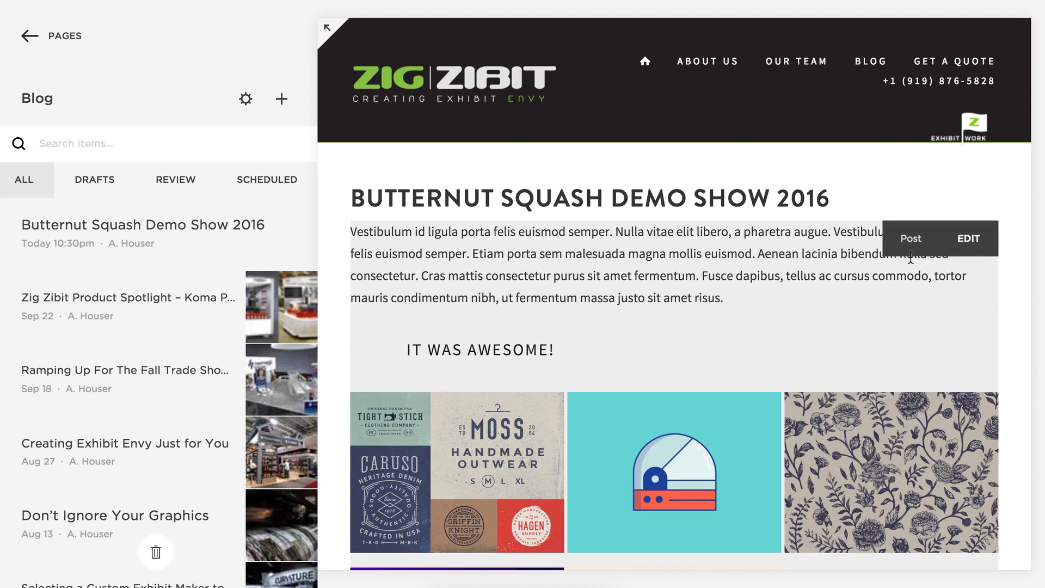
{"action": "left_click", "coordinate": [968, 238]}
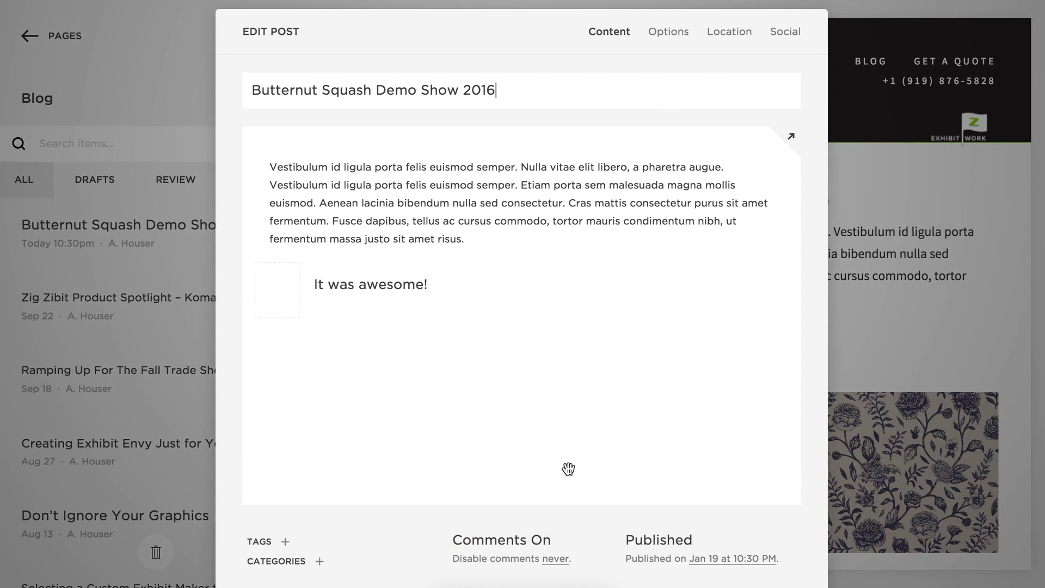
{"action": "mouse_move", "coordinate": [679, 484]}
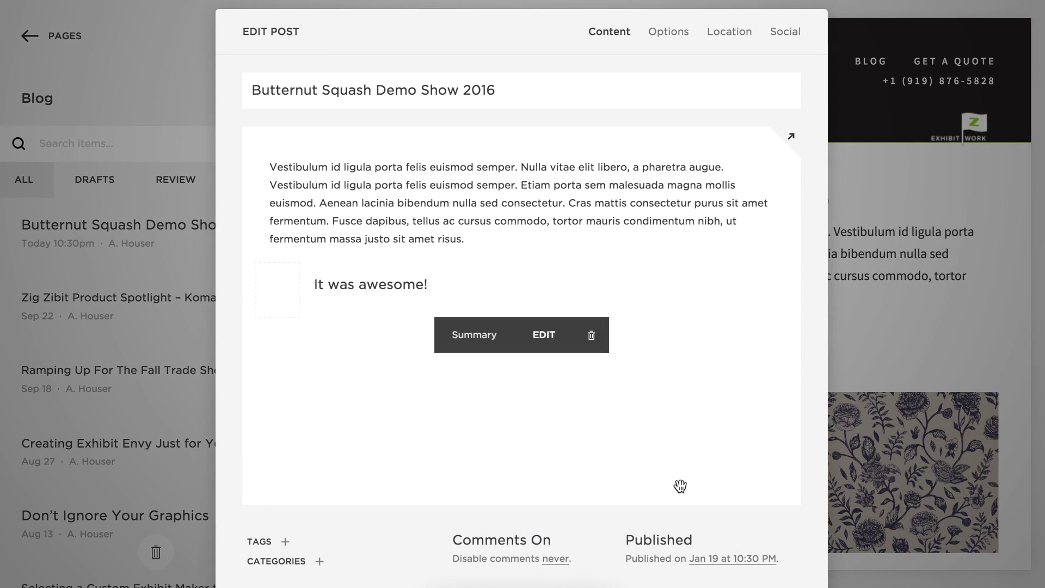
{"action": "left_click", "coordinate": [671, 36]}
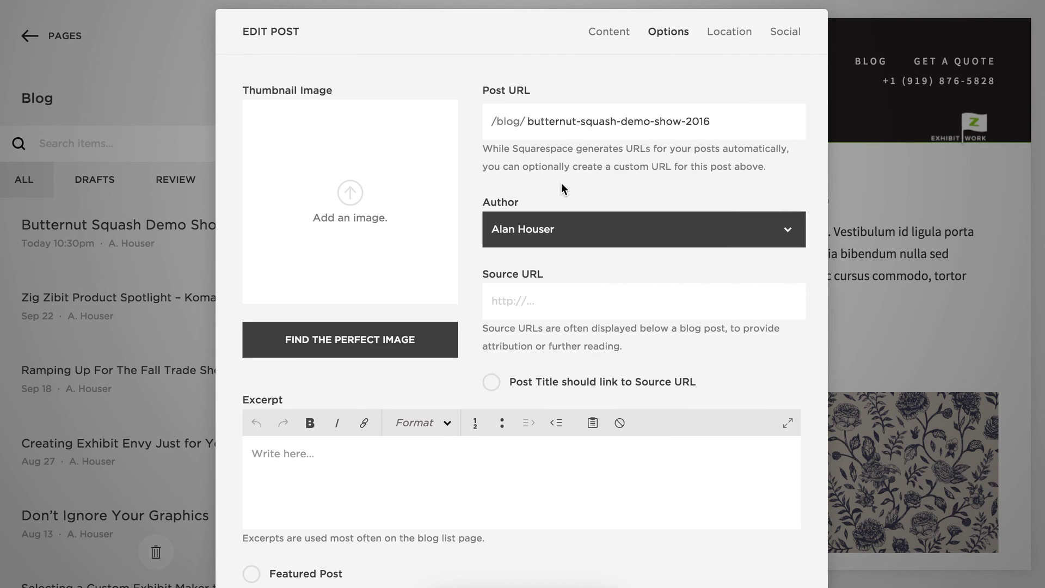
{"action": "left_click", "coordinate": [350, 193]}
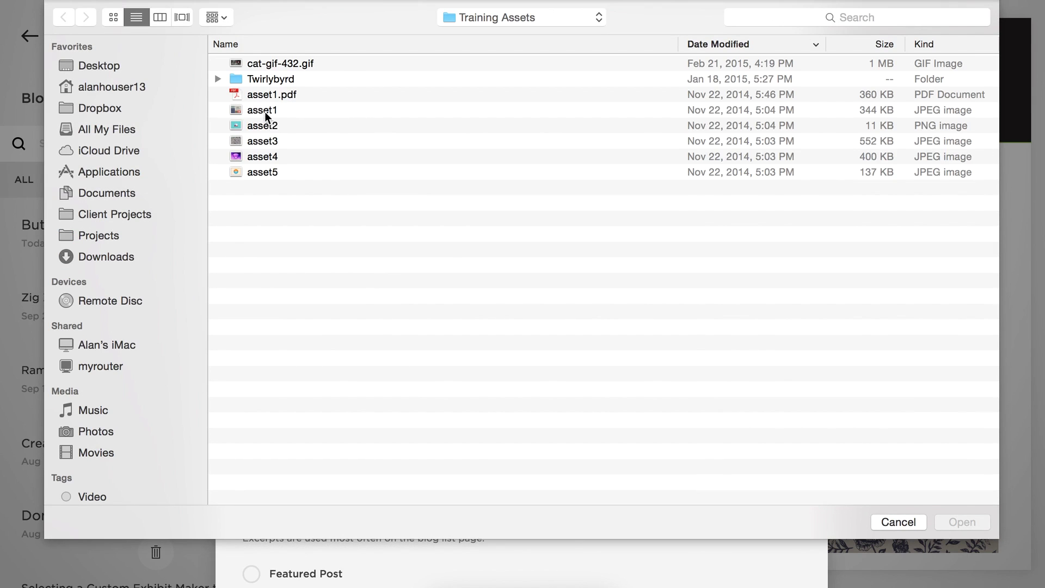
{"action": "double_click", "coordinate": [263, 126]}
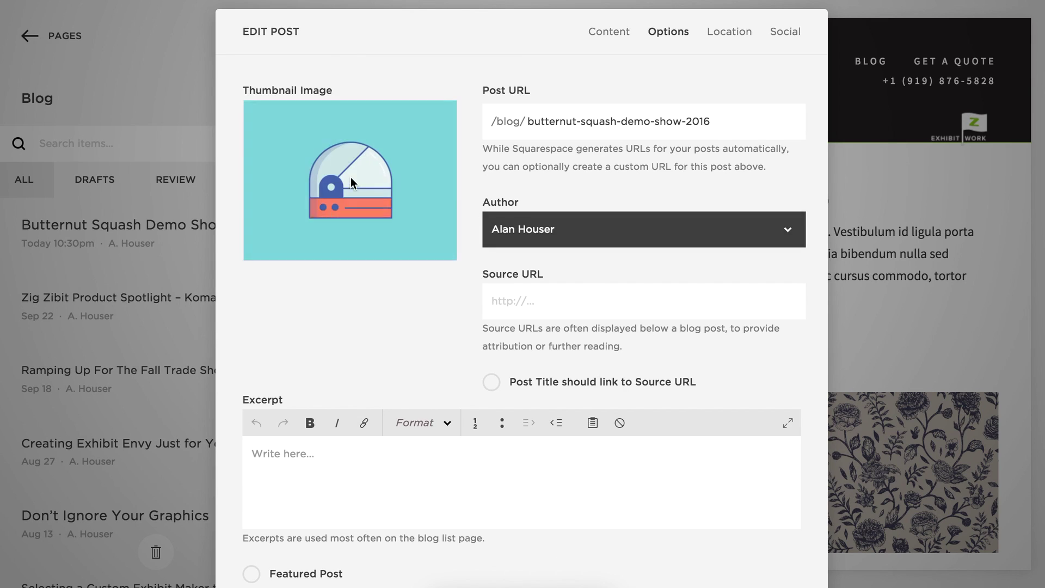
{"action": "left_click_drag", "start_coordinate": [352, 181], "coordinate": [351, 200]}
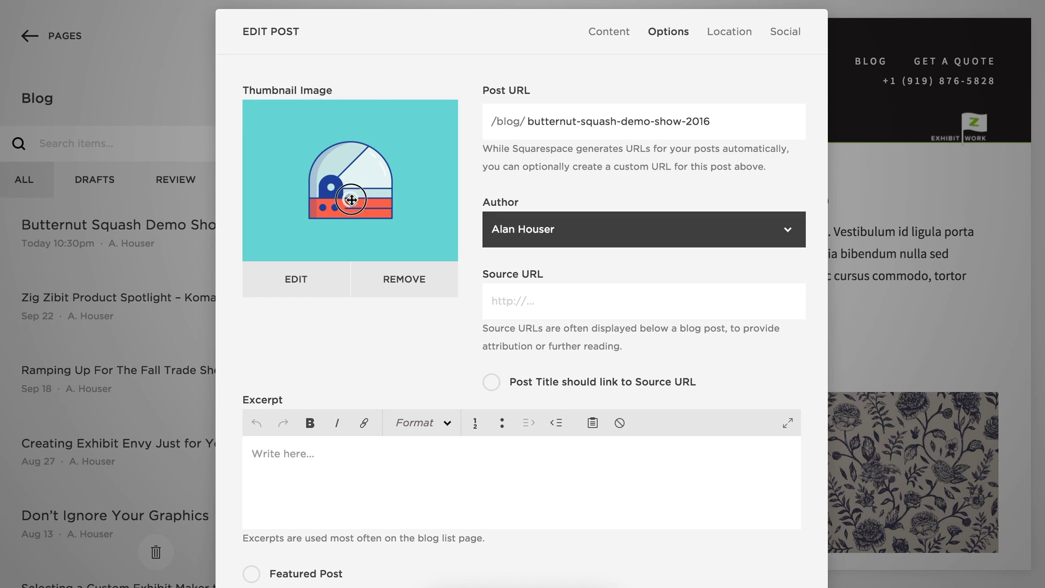
Paste the 'Donec sed odio dui' placeholder excerpt and save the post.
{"action": "left_click", "coordinate": [463, 463]}
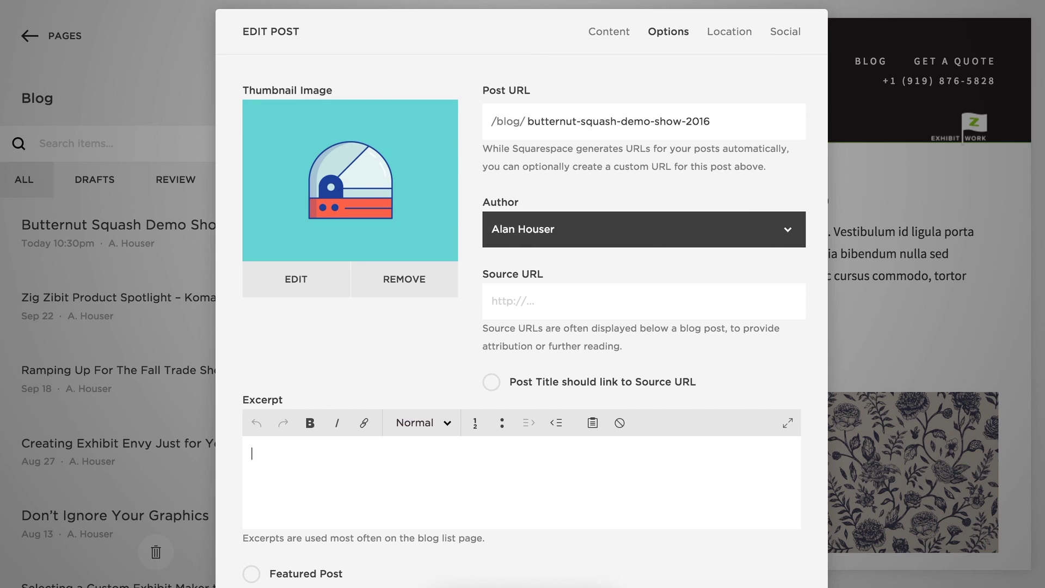
{"action": "left_click", "coordinate": [866, 0]}
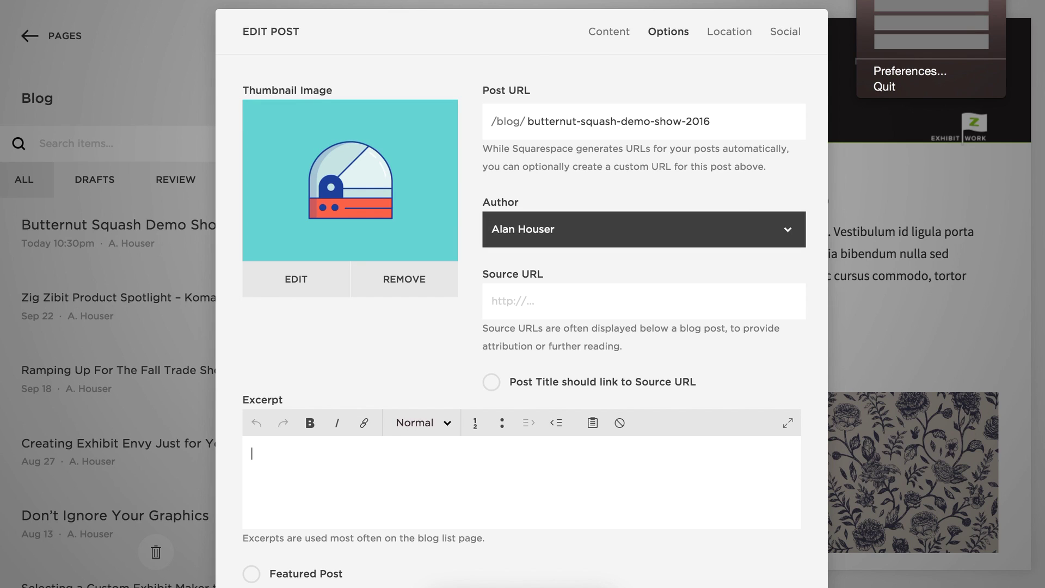
{"action": "left_click", "coordinate": [432, 490]}
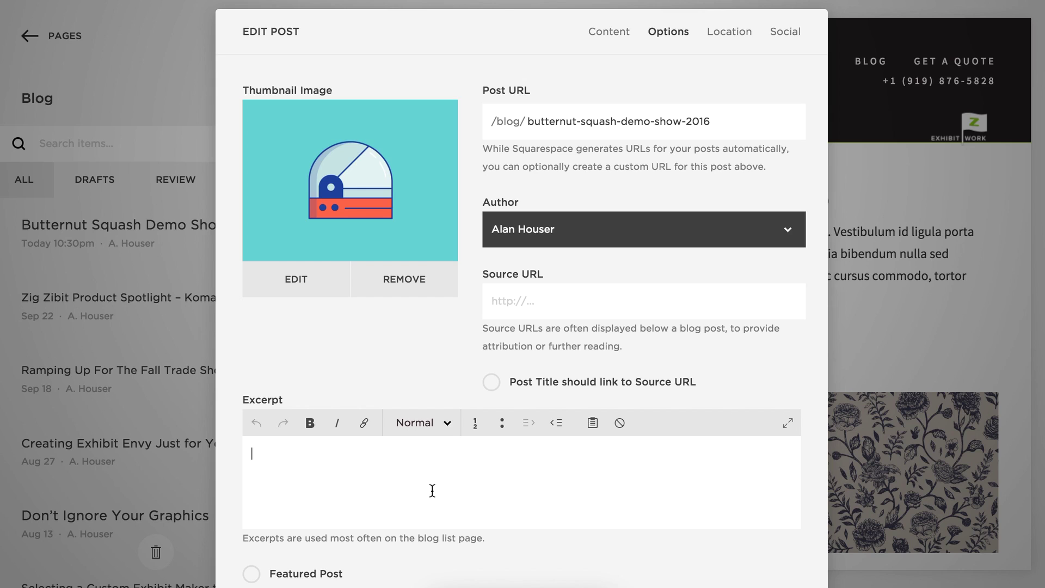
{"action": "type", "text": "Donec sed odio dui. Vivamus sagittis lacus vel augue laoreet rutrum faucibus dolor auctor. Curabitur blandit tempus porttitor."}
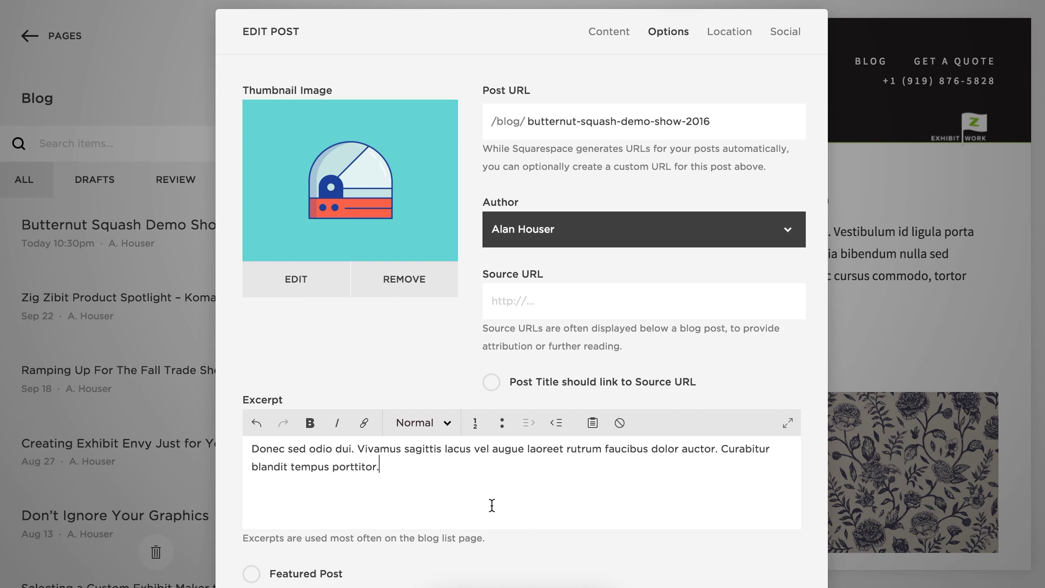
{"action": "scroll", "coordinate": [541, 483], "scroll_direction": "down", "scroll_amount": 1}
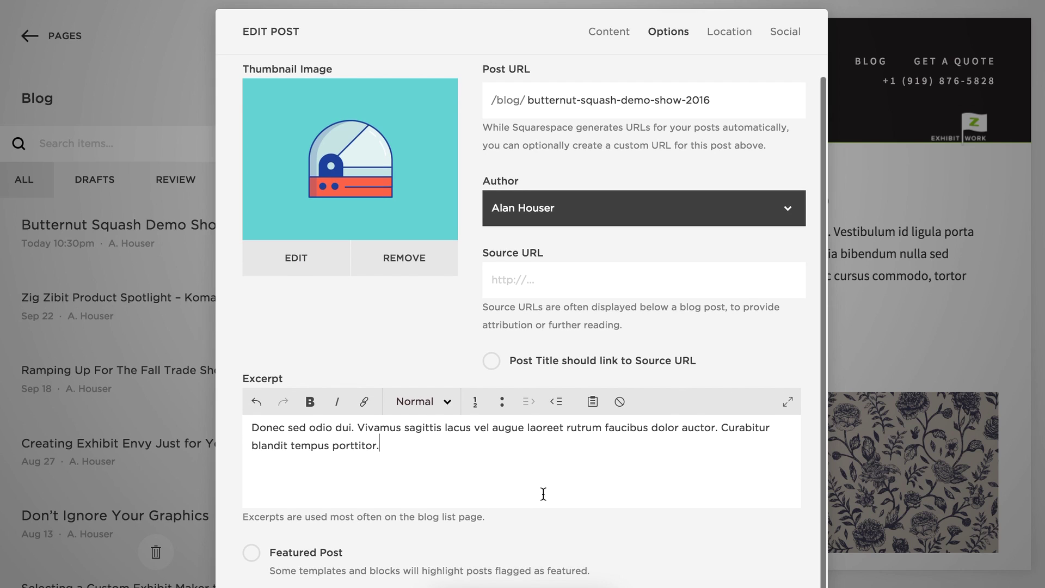
{"action": "key", "text": "ctrl+s"}
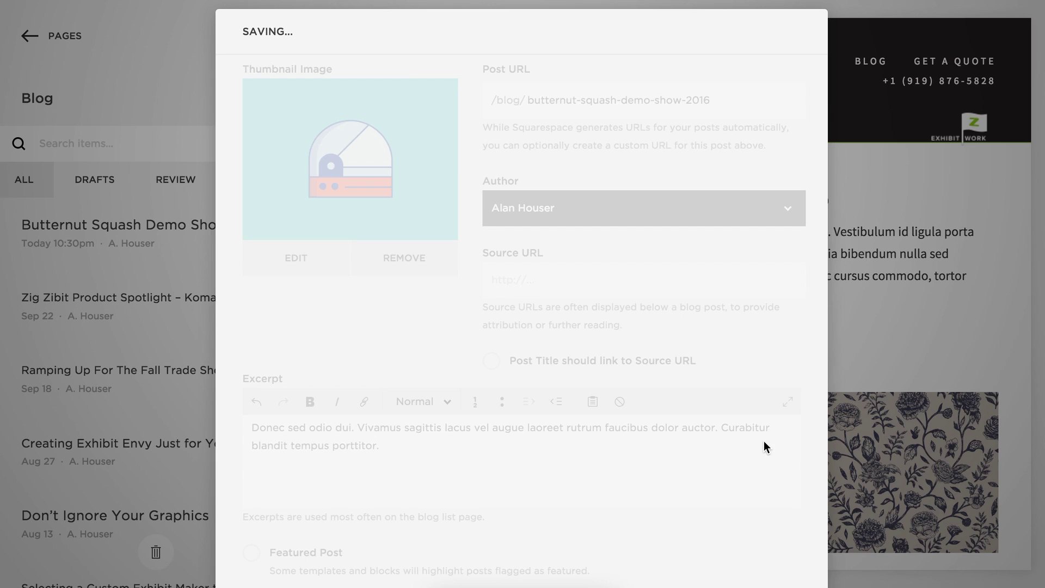
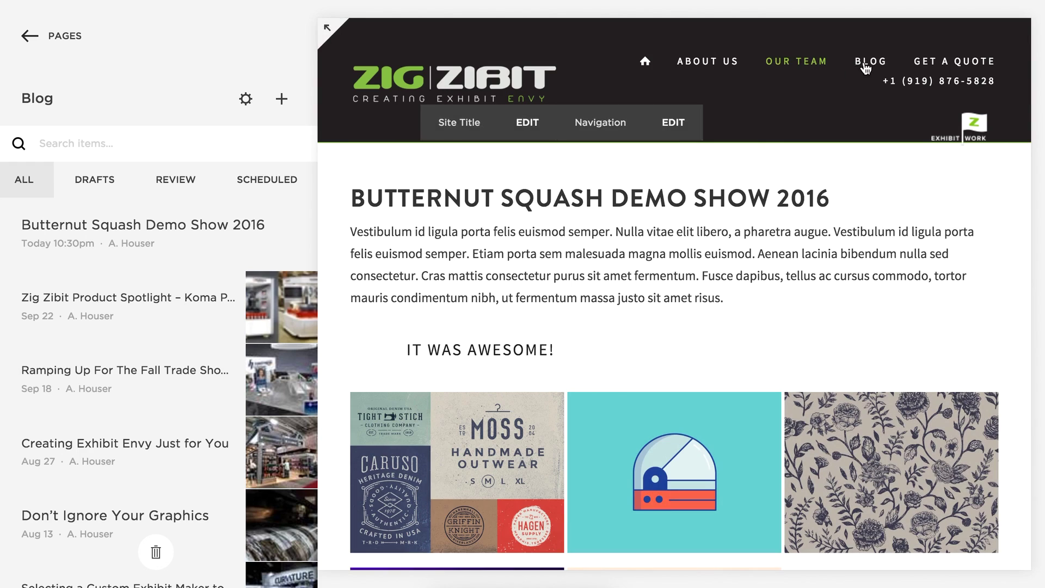
Open the BLOG listing in full-screen preview and scroll through the Butternut Squash Demo Show 2016 entry.
{"action": "left_click", "coordinate": [328, 30]}
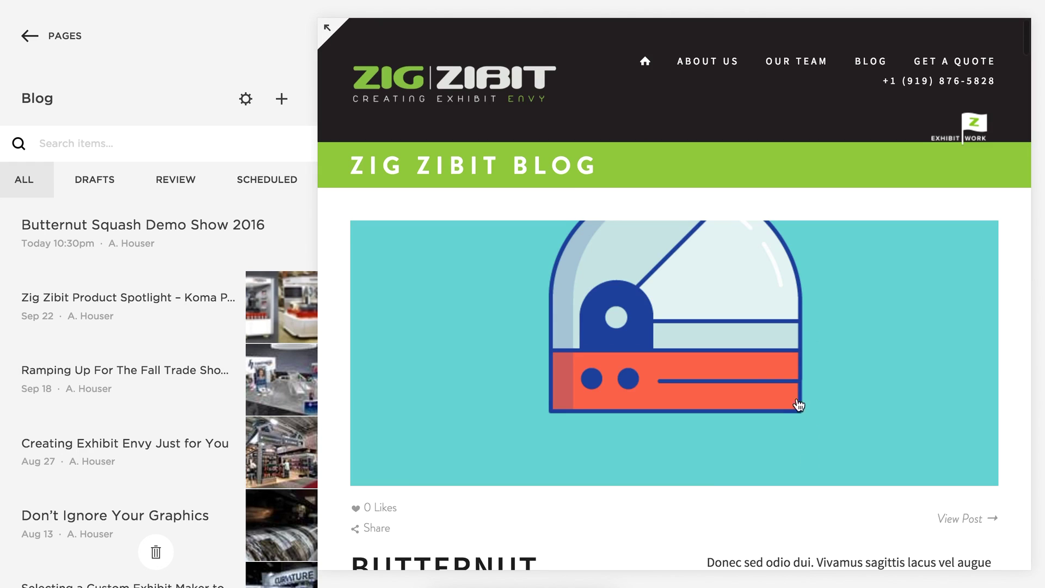
{"action": "left_click", "coordinate": [327, 27]}
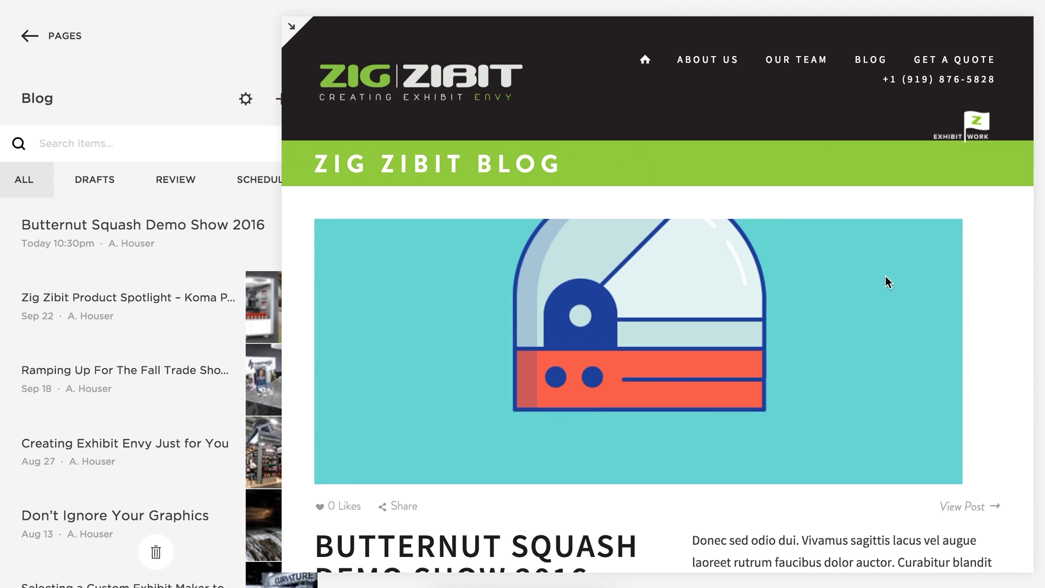
{"action": "scroll", "coordinate": [865, 295], "scroll_direction": "down", "scroll_amount": 5}
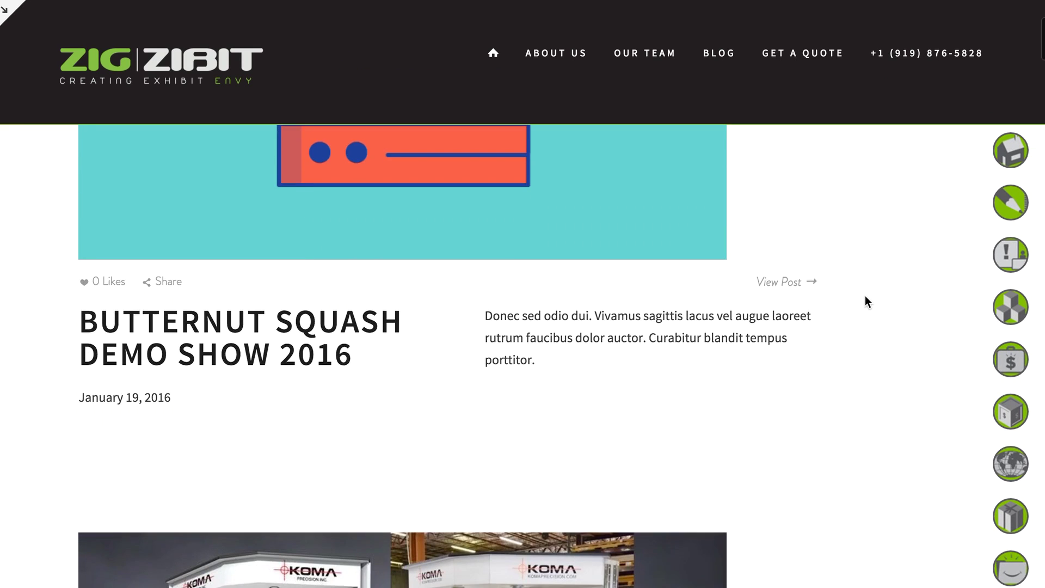
{"action": "scroll", "coordinate": [863, 338], "scroll_direction": "up", "scroll_amount": 4}
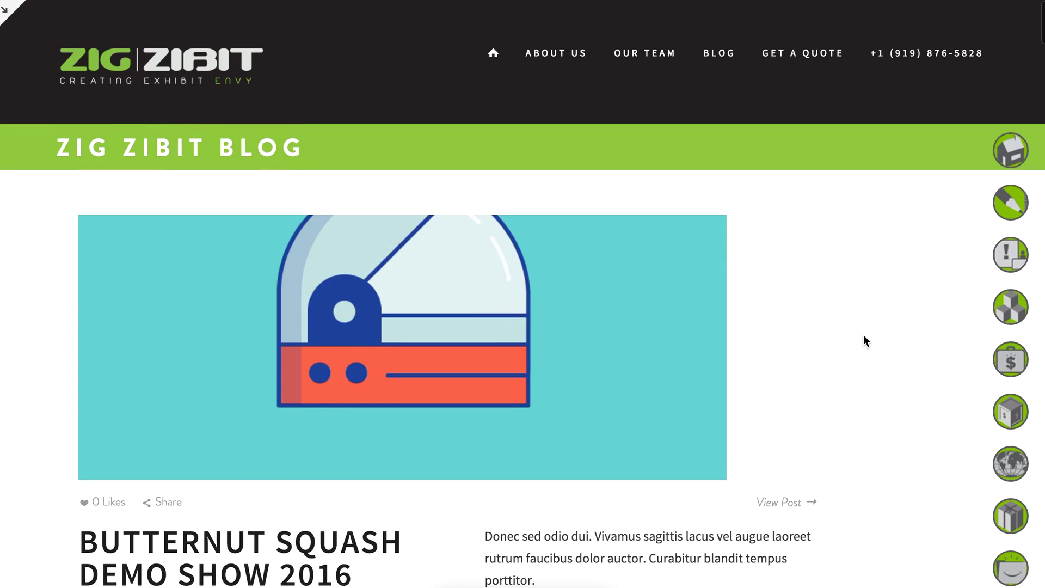
{"action": "scroll", "coordinate": [857, 482], "scroll_direction": "down", "scroll_amount": 4}
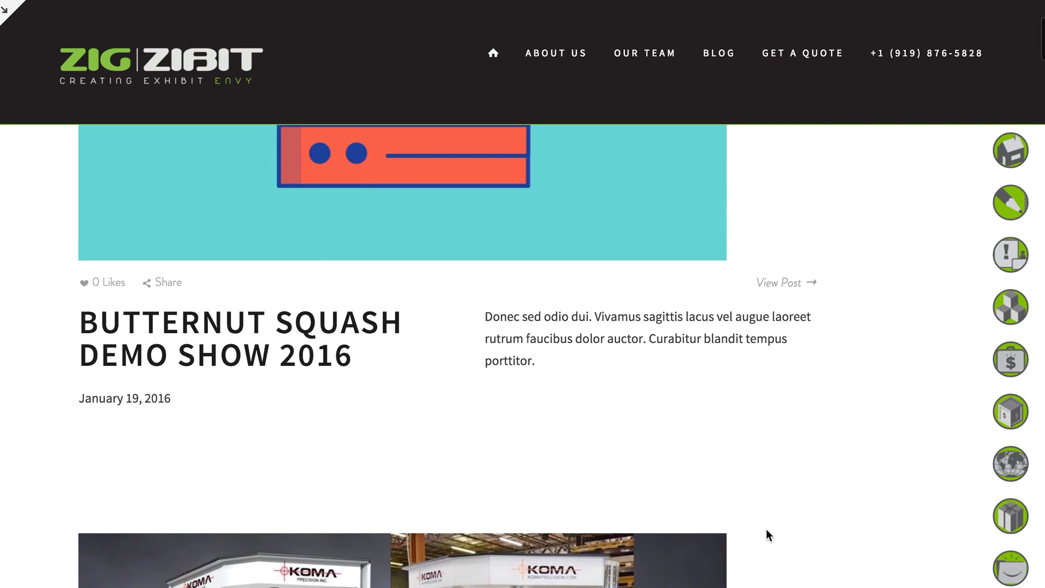
{"action": "scroll", "coordinate": [823, 511], "scroll_direction": "down", "scroll_amount": 15}
{"action": "scroll", "coordinate": [823, 511], "scroll_direction": "up", "scroll_amount": 10}
{"action": "scroll", "coordinate": [823, 512], "scroll_direction": "up", "scroll_amount": 5}
{"action": "scroll", "coordinate": [822, 511], "scroll_direction": "down", "scroll_amount": 8}
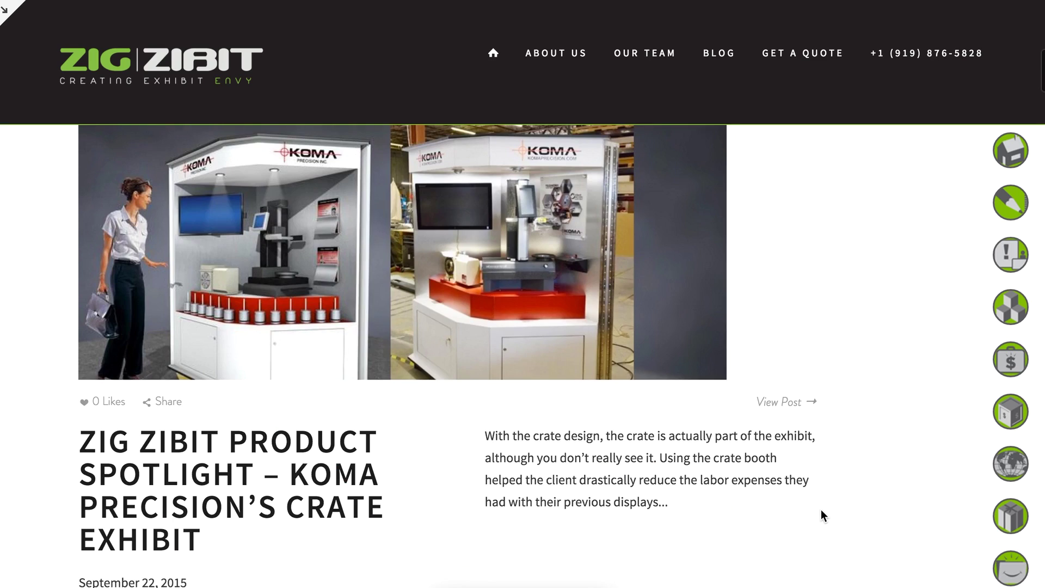
{"action": "scroll", "coordinate": [631, 330], "scroll_direction": "up", "scroll_amount": 1}
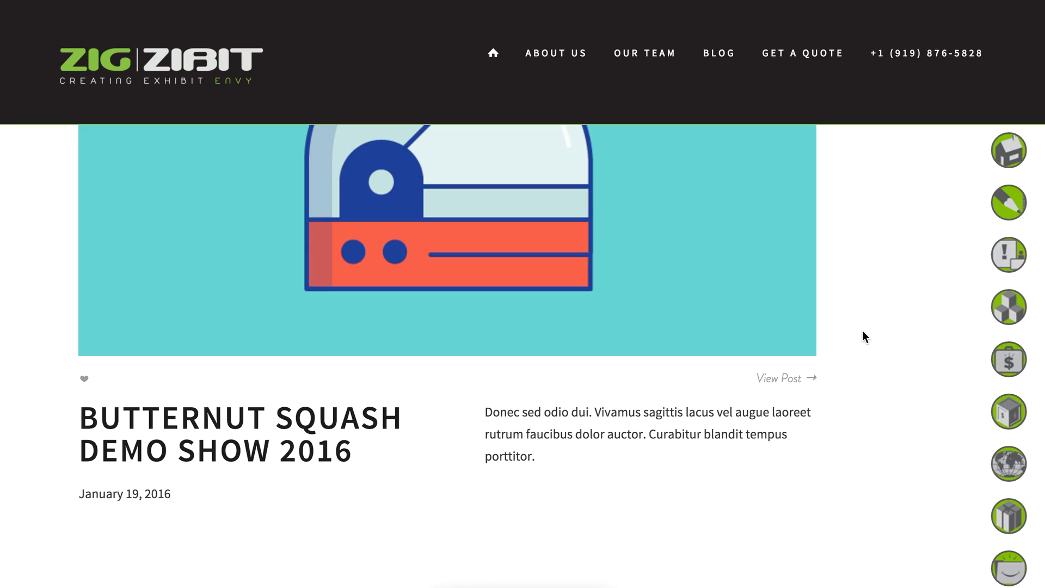
{"action": "scroll", "coordinate": [861, 338], "scroll_direction": "down", "scroll_amount": 6}
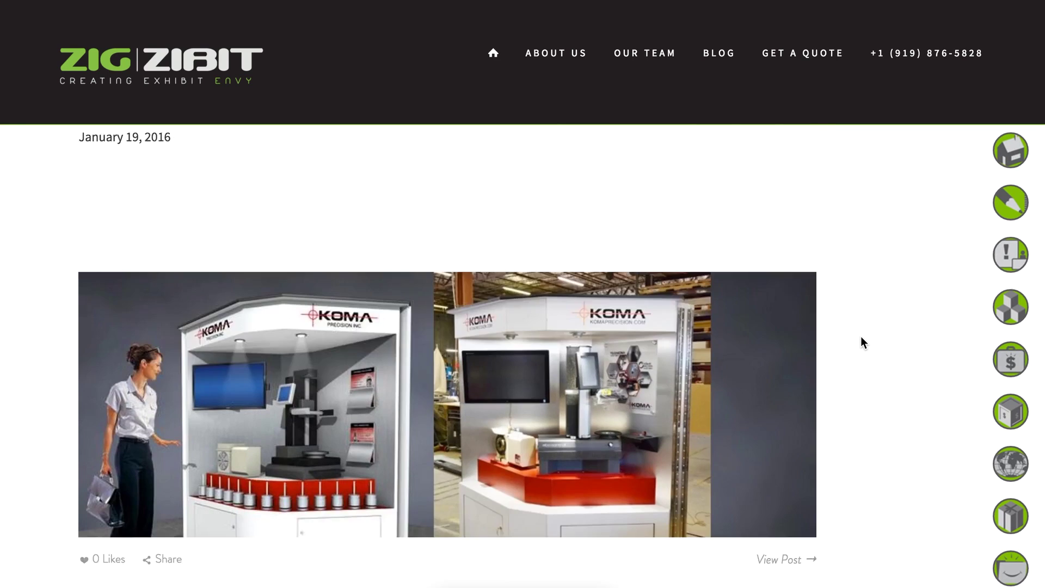
{"action": "scroll", "coordinate": [861, 337], "scroll_direction": "up", "scroll_amount": 5}
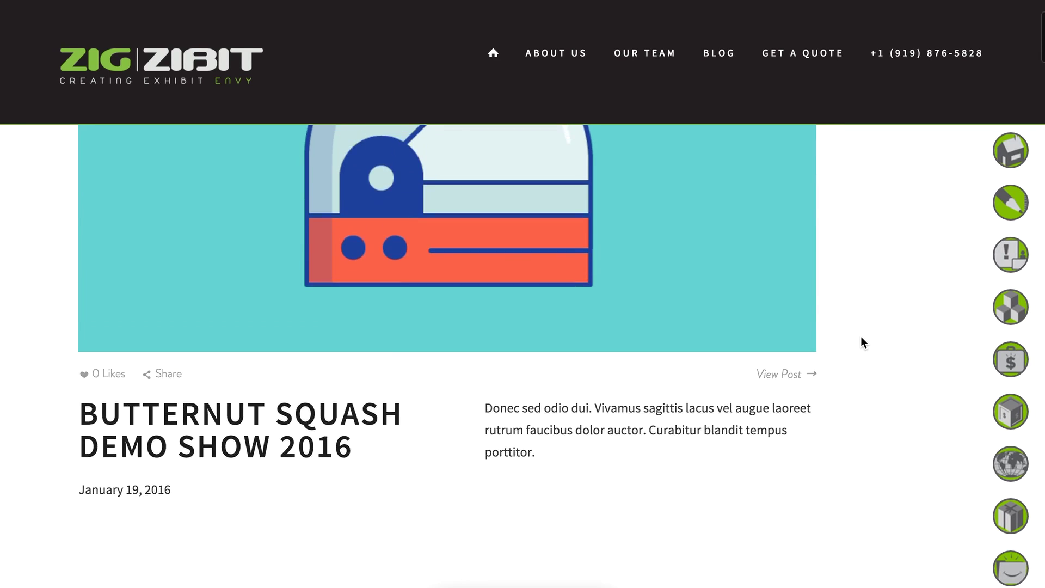
{"action": "scroll", "coordinate": [860, 337], "scroll_direction": "down", "scroll_amount": 3}
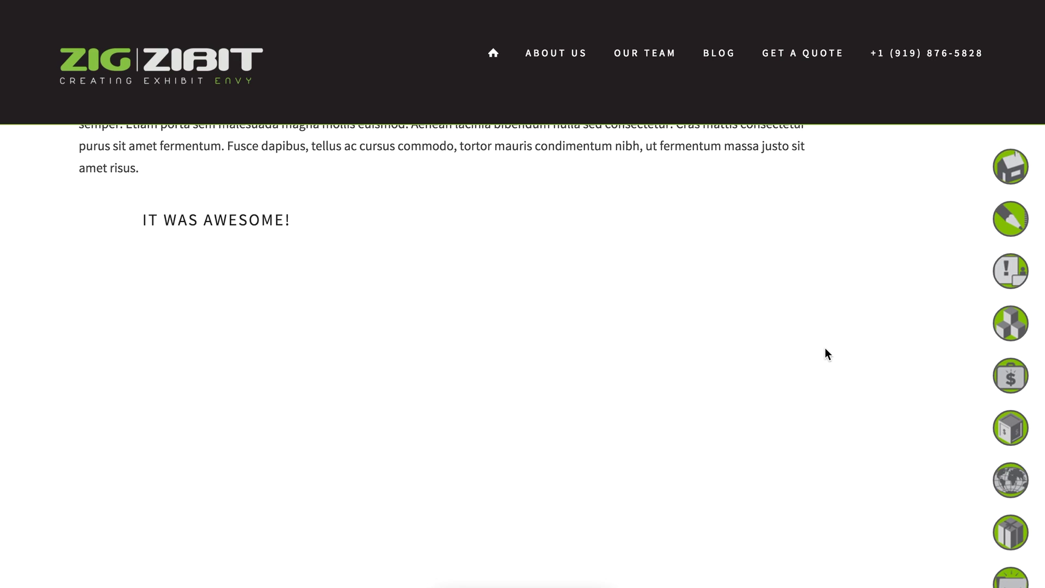
Scroll through the Butternut Squash post's 'IT WAS AWESOME!' text and its five-image gallery.
{"action": "scroll", "coordinate": [823, 372], "scroll_direction": "up", "scroll_amount": 3}
{"action": "scroll", "coordinate": [822, 371], "scroll_direction": "down", "scroll_amount": 6}
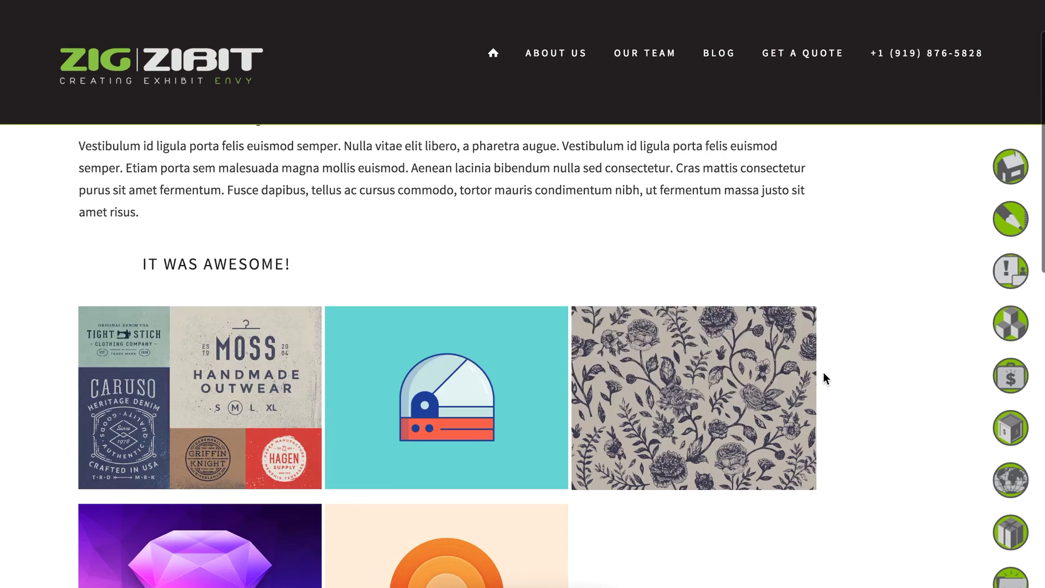
{"action": "scroll", "coordinate": [822, 375], "scroll_direction": "up", "scroll_amount": 5}
{"action": "scroll", "coordinate": [822, 376], "scroll_direction": "down", "scroll_amount": 4}
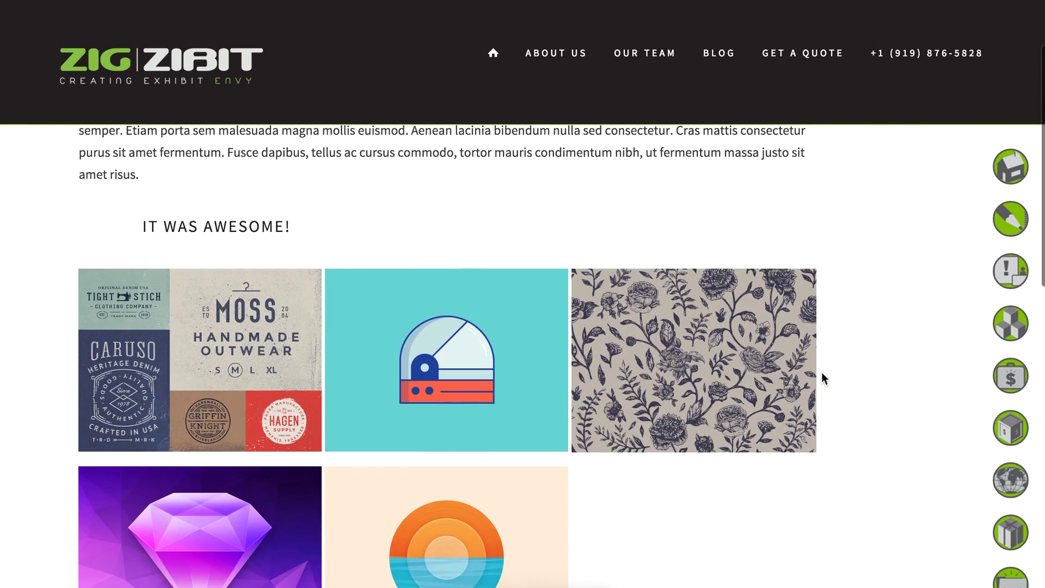
{"action": "scroll", "coordinate": [821, 376], "scroll_direction": "down", "scroll_amount": 10}
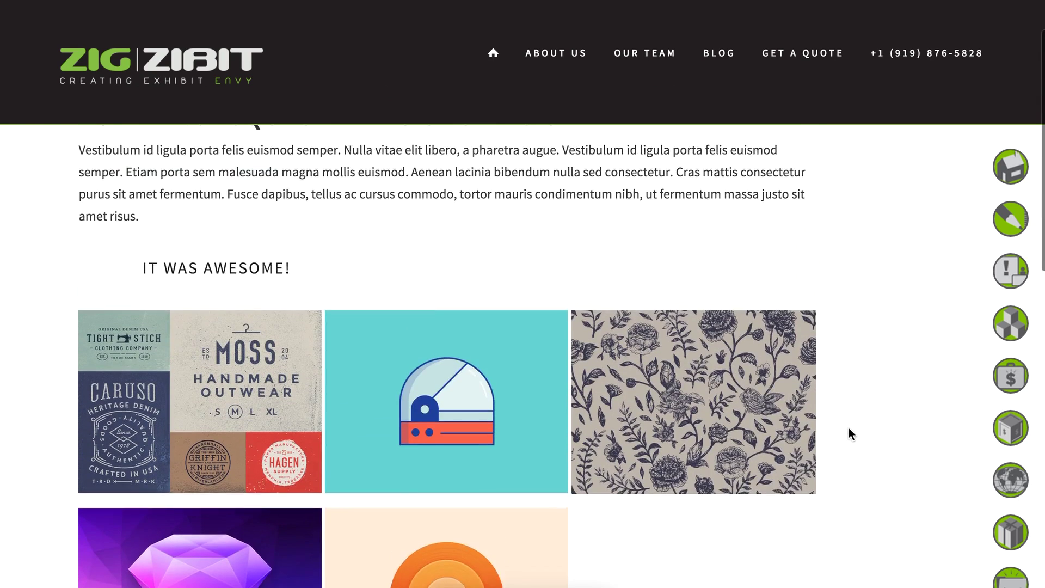
{"action": "scroll", "coordinate": [850, 428], "scroll_direction": "down", "scroll_amount": 4}
{"action": "scroll", "coordinate": [850, 429], "scroll_direction": "up", "scroll_amount": 5}
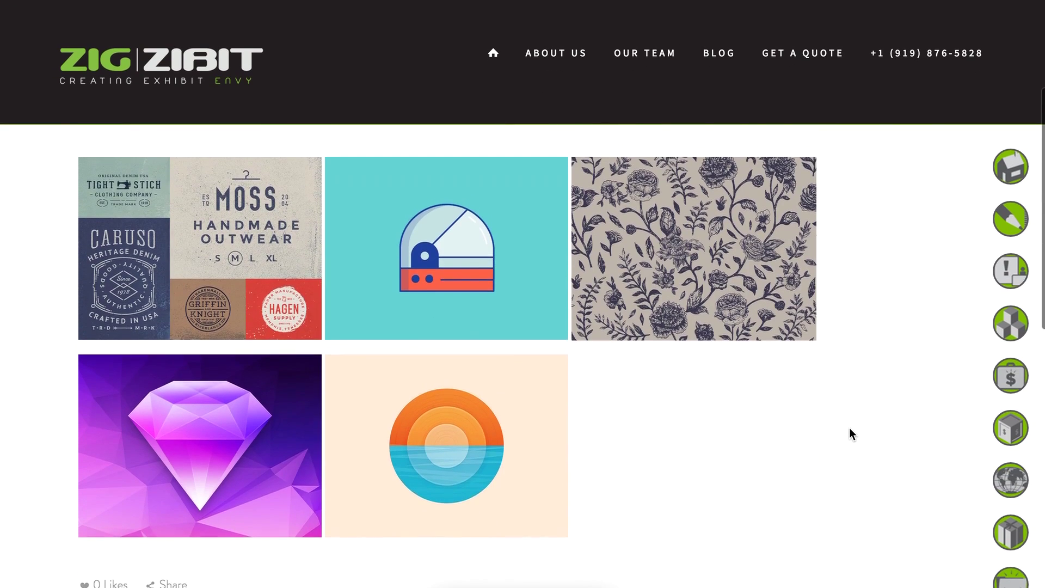
{"action": "scroll", "coordinate": [822, 308], "scroll_direction": "down", "scroll_amount": 1}
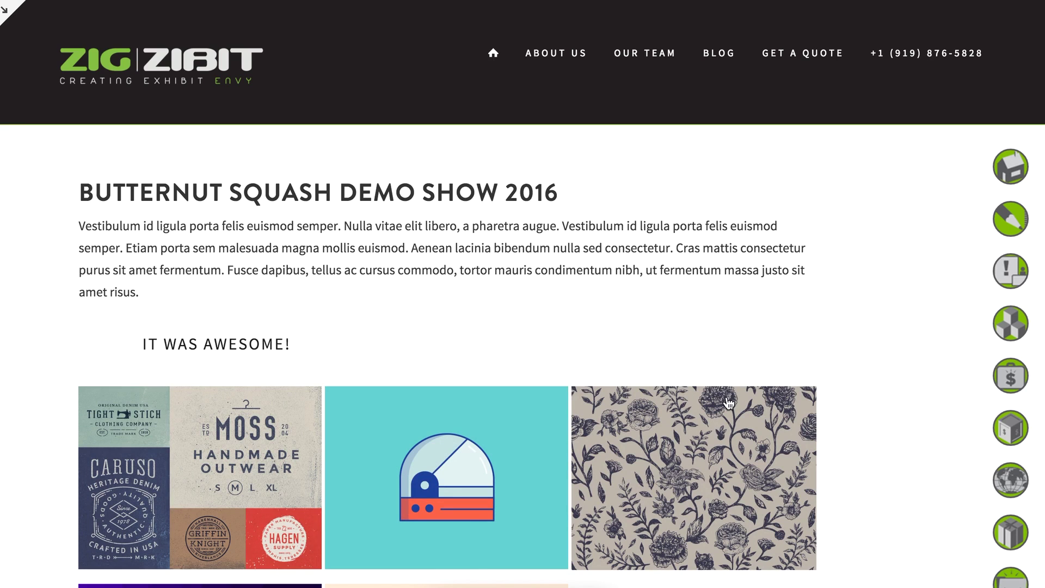
{"action": "scroll", "coordinate": [864, 313], "scroll_direction": "down", "scroll_amount": 6}
{"action": "scroll", "coordinate": [863, 313], "scroll_direction": "up", "scroll_amount": 3}
{"action": "scroll", "coordinate": [864, 313], "scroll_direction": "up", "scroll_amount": 3}
Remove the post's teal thumbnail in its Options and upload cat-gif-432.gif instead.
{"action": "left_click", "coordinate": [4, 14]}
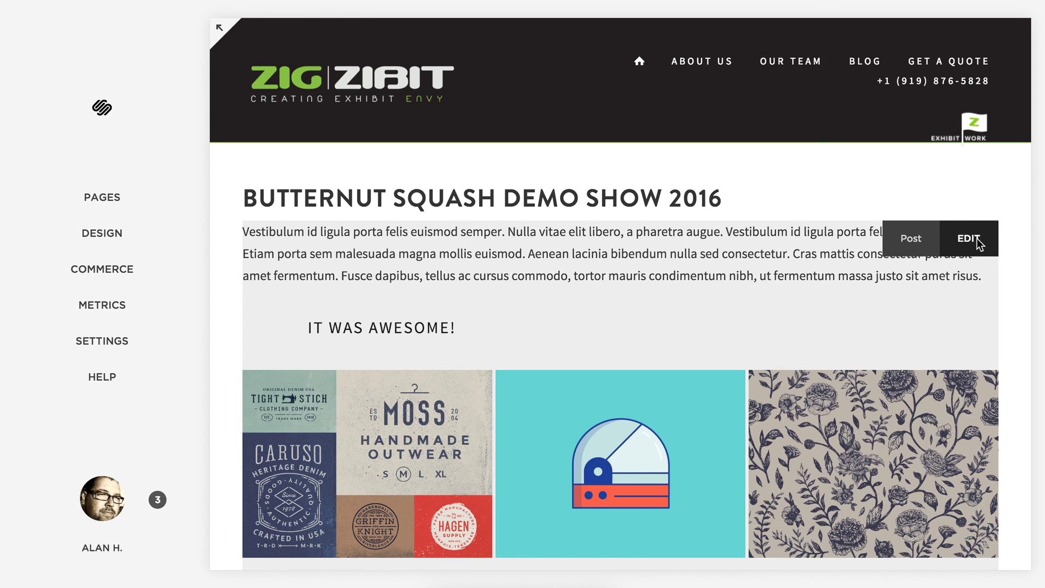
{"action": "left_click", "coordinate": [971, 240]}
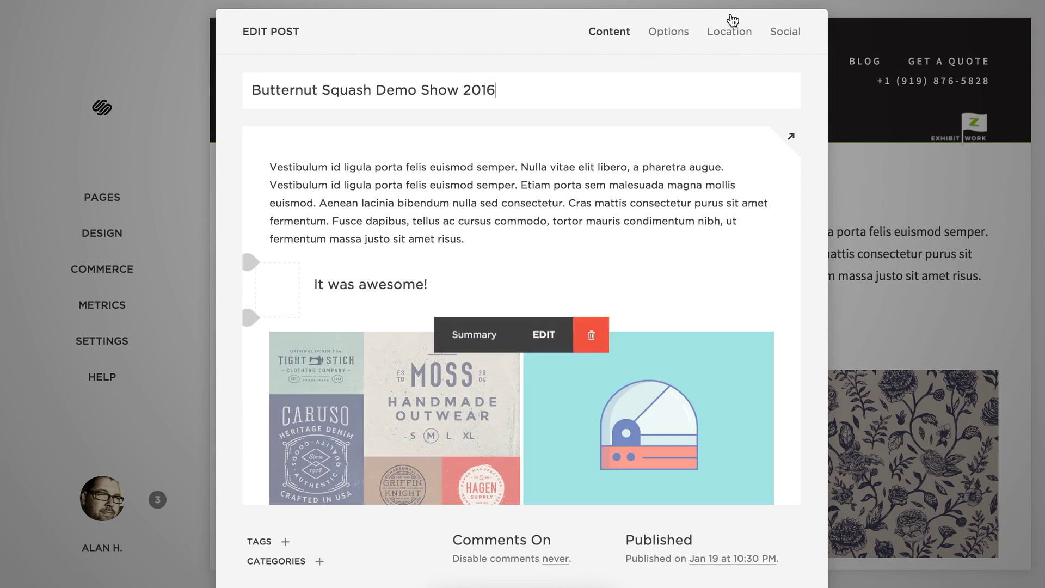
{"action": "left_click", "coordinate": [685, 36]}
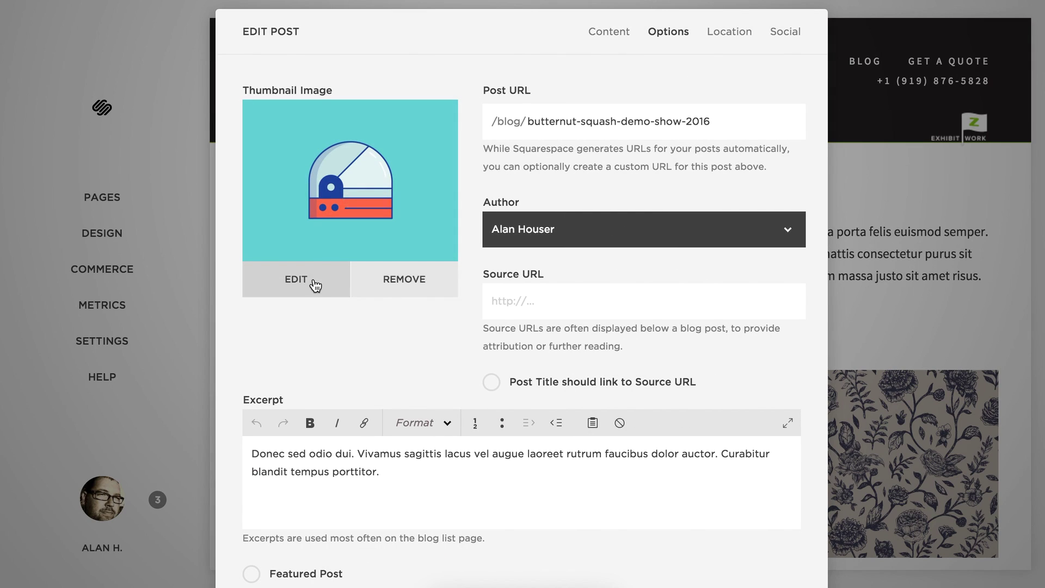
{"action": "left_click", "coordinate": [430, 283]}
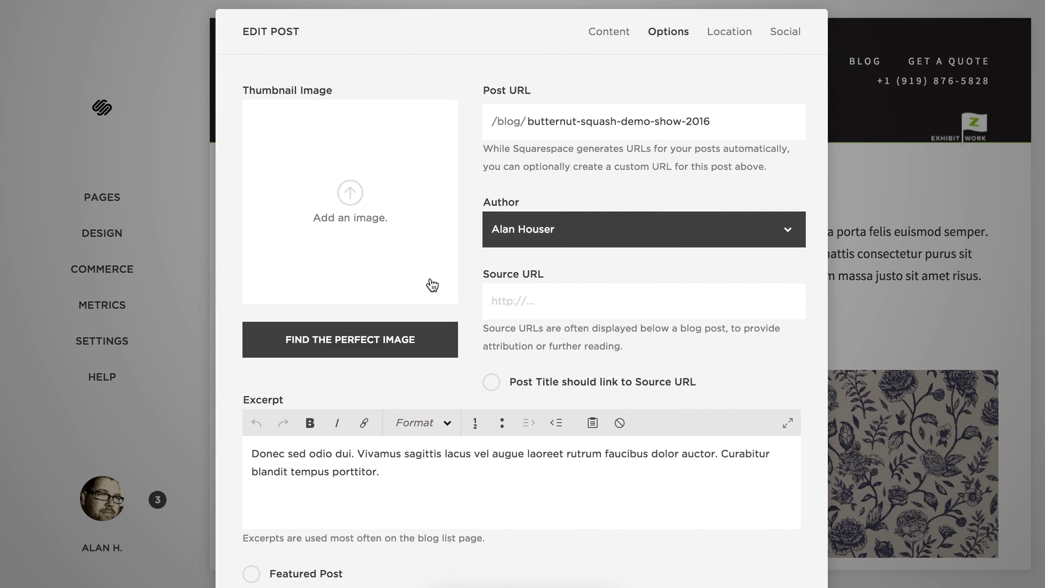
{"action": "left_click", "coordinate": [353, 192]}
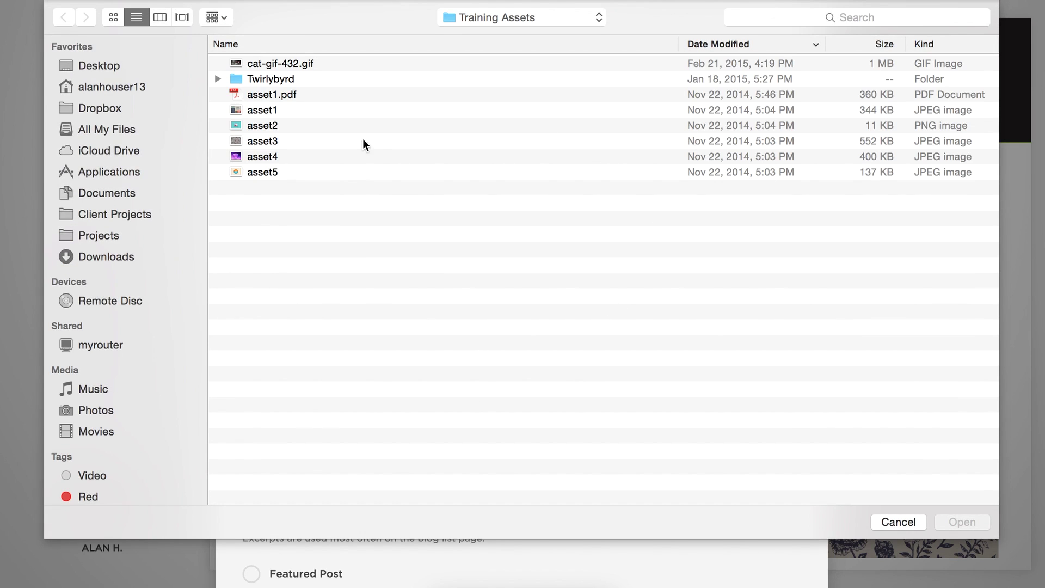
{"action": "left_click", "coordinate": [267, 65]}
{"action": "key", "text": "Return"}
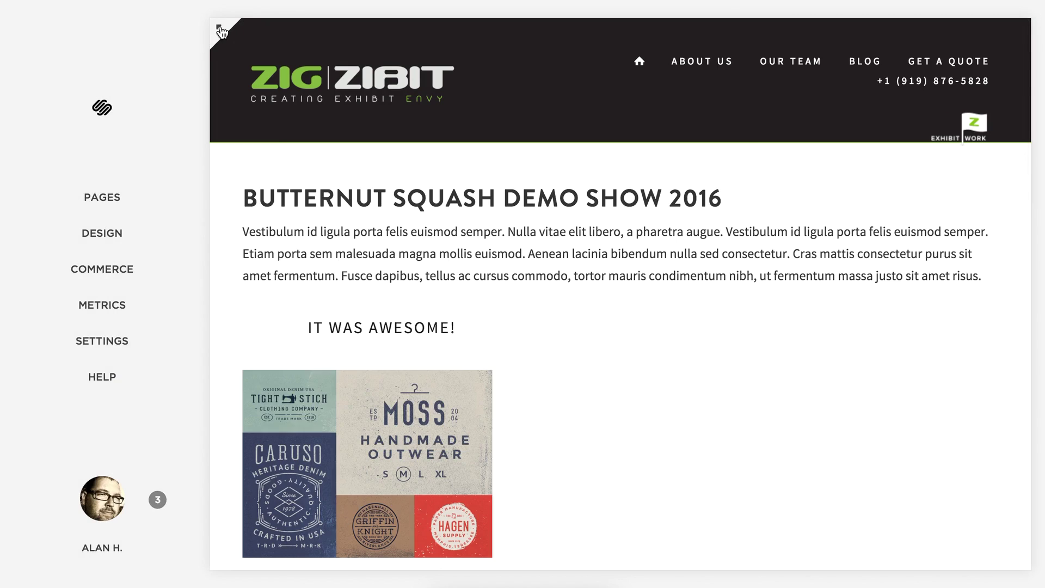
Check the cat thumbnail on the full-screen blog listing and footer's latest-post block, then exit full-screen.
{"action": "left_click", "coordinate": [220, 25]}
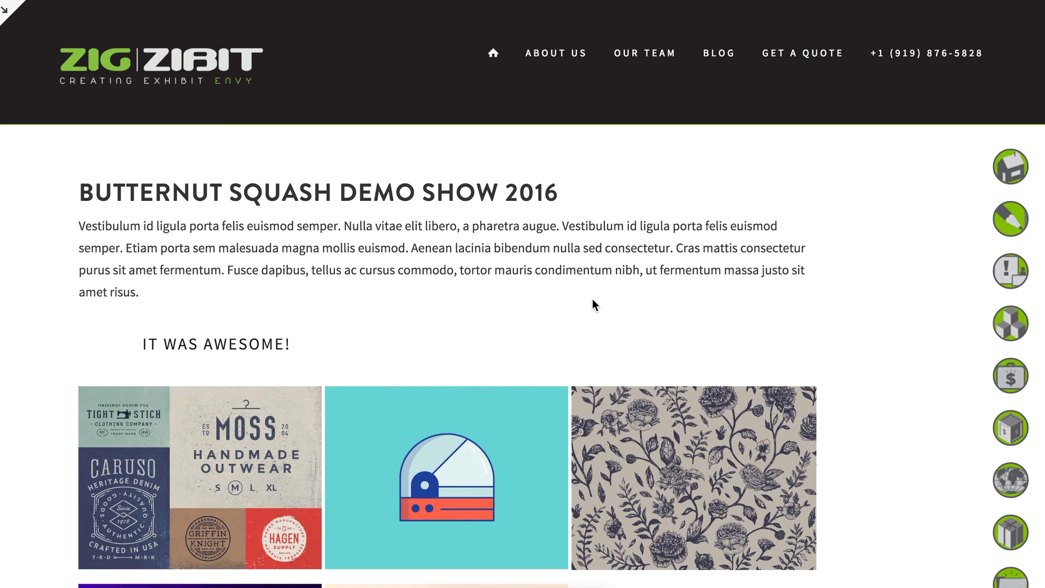
{"action": "scroll", "coordinate": [592, 293], "scroll_direction": "down", "scroll_amount": 5}
{"action": "scroll", "coordinate": [590, 310], "scroll_direction": "up", "scroll_amount": 1}
{"action": "scroll", "coordinate": [591, 310], "scroll_direction": "up", "scroll_amount": 3}
{"action": "left_click", "coordinate": [743, 61]}
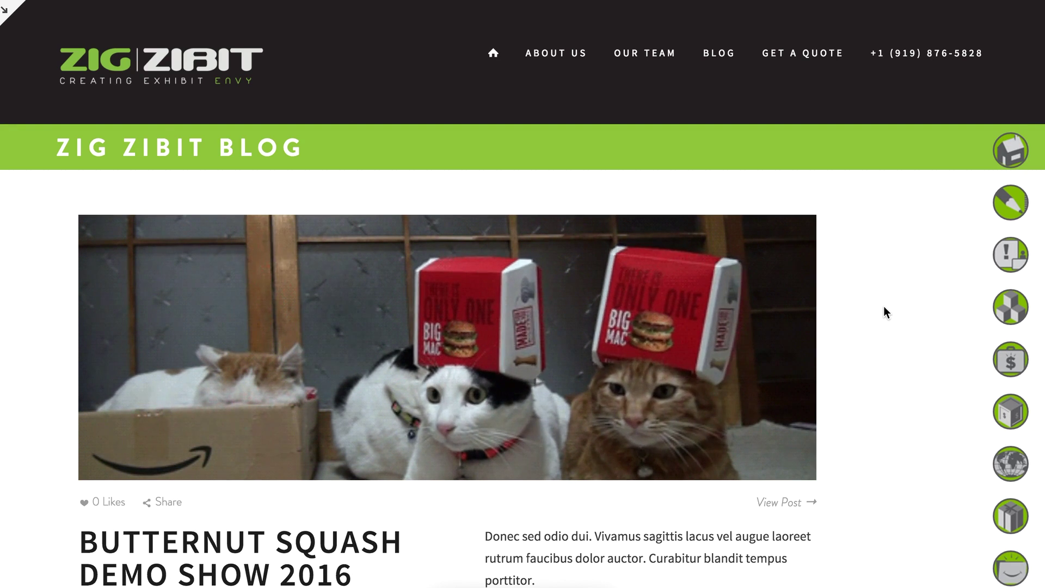
{"action": "scroll", "coordinate": [883, 307], "scroll_direction": "down", "scroll_amount": 3}
{"action": "scroll", "coordinate": [884, 307], "scroll_direction": "down", "scroll_amount": 13}
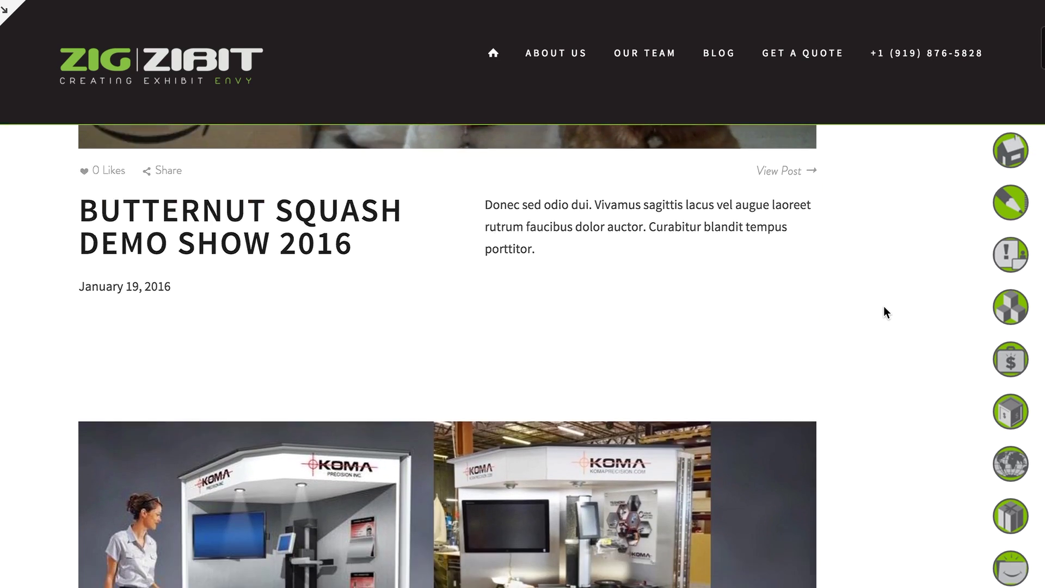
{"action": "scroll", "coordinate": [883, 306], "scroll_direction": "down", "scroll_amount": 20}
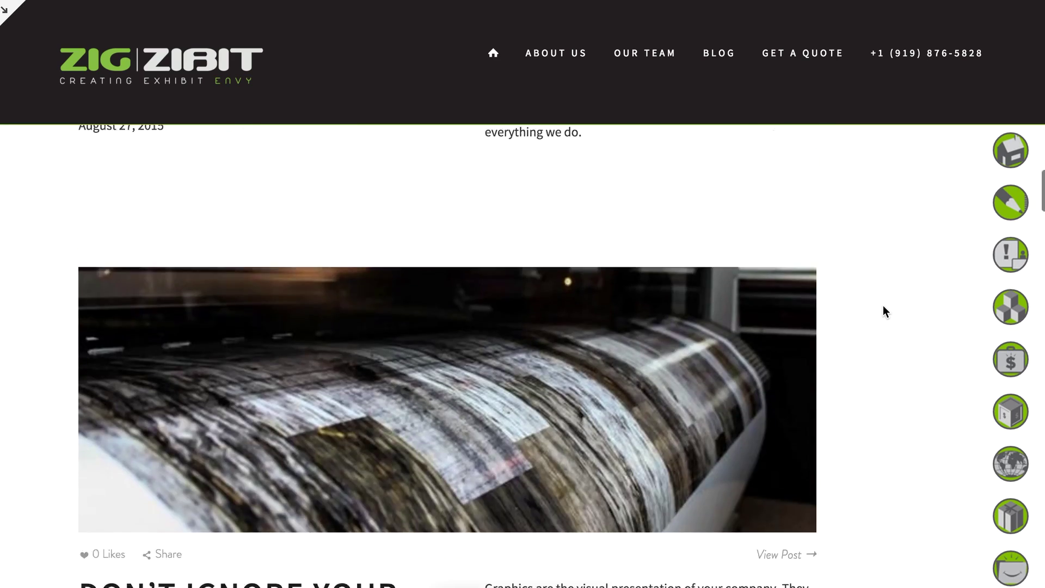
{"action": "scroll", "coordinate": [872, 303], "scroll_direction": "down", "scroll_amount": 20}
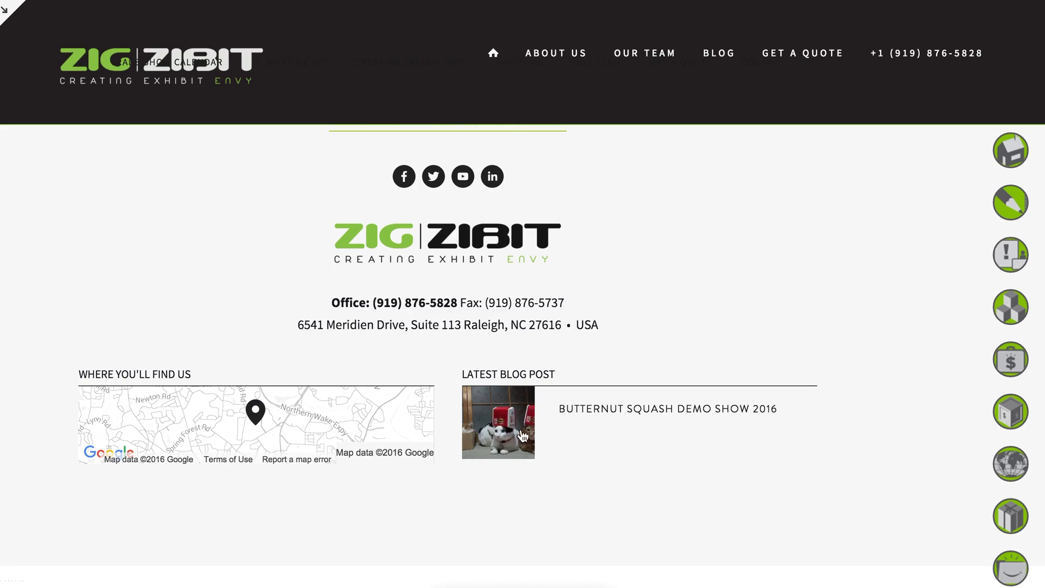
{"action": "scroll", "coordinate": [850, 424], "scroll_direction": "up", "scroll_amount": 20}
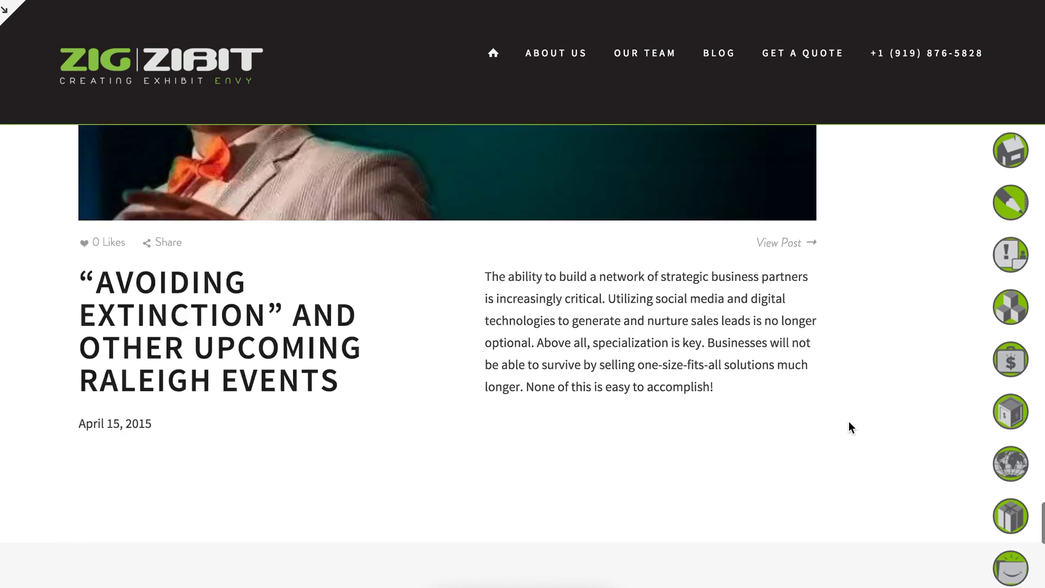
{"action": "scroll", "coordinate": [849, 423], "scroll_direction": "up", "scroll_amount": 20}
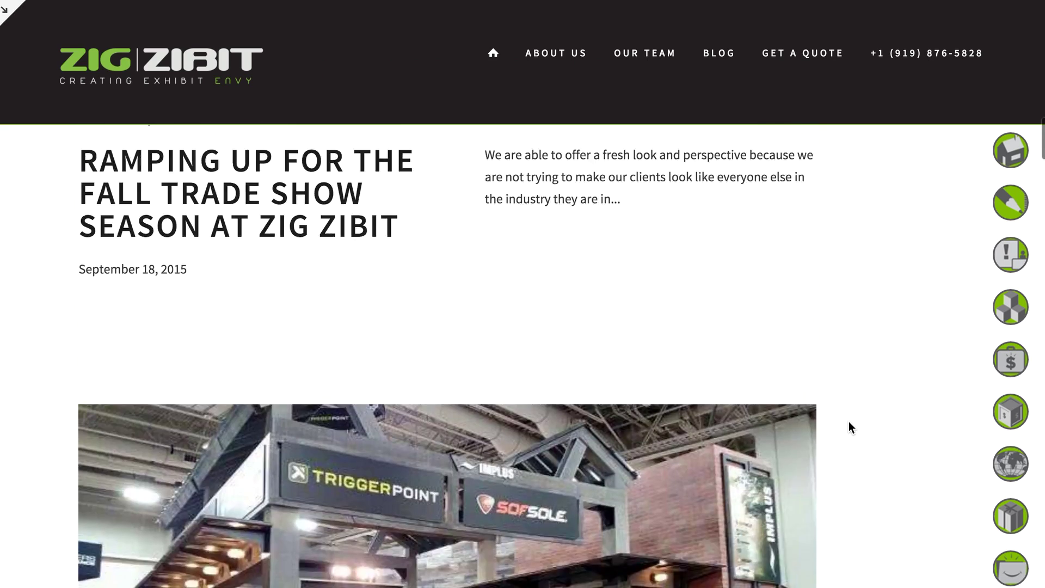
{"action": "scroll", "coordinate": [848, 421], "scroll_direction": "up", "scroll_amount": 3}
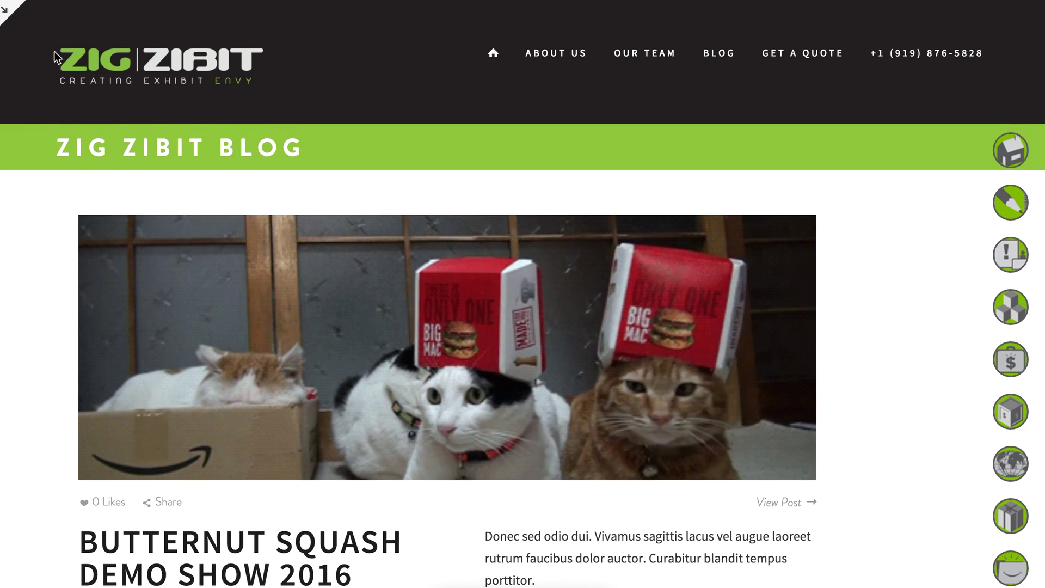
{"action": "left_click", "coordinate": [13, 15]}
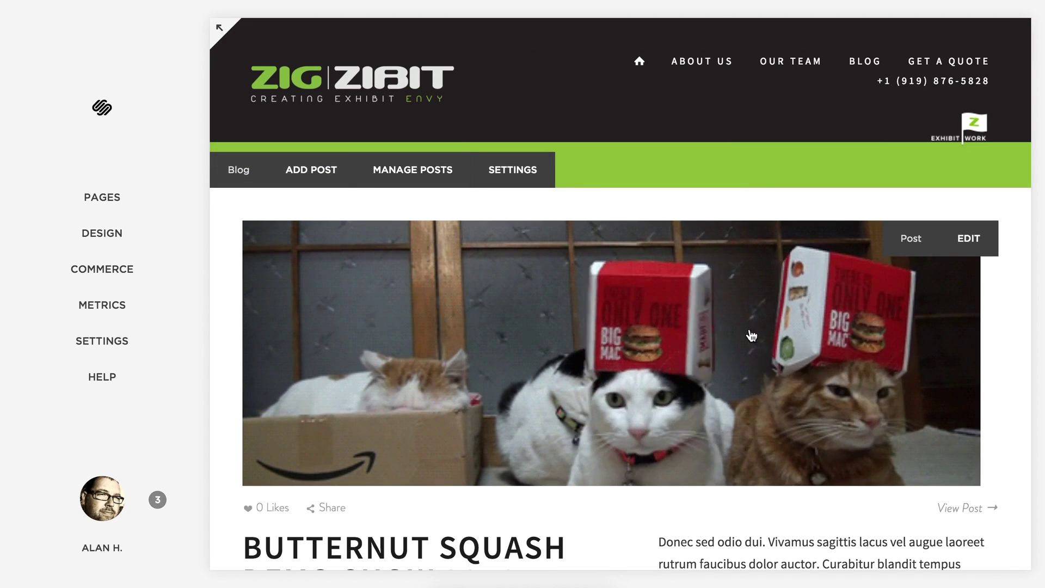
Drag the post thumbnail's focal point right onto the orange cat and save the post.
{"action": "left_click", "coordinate": [967, 237]}
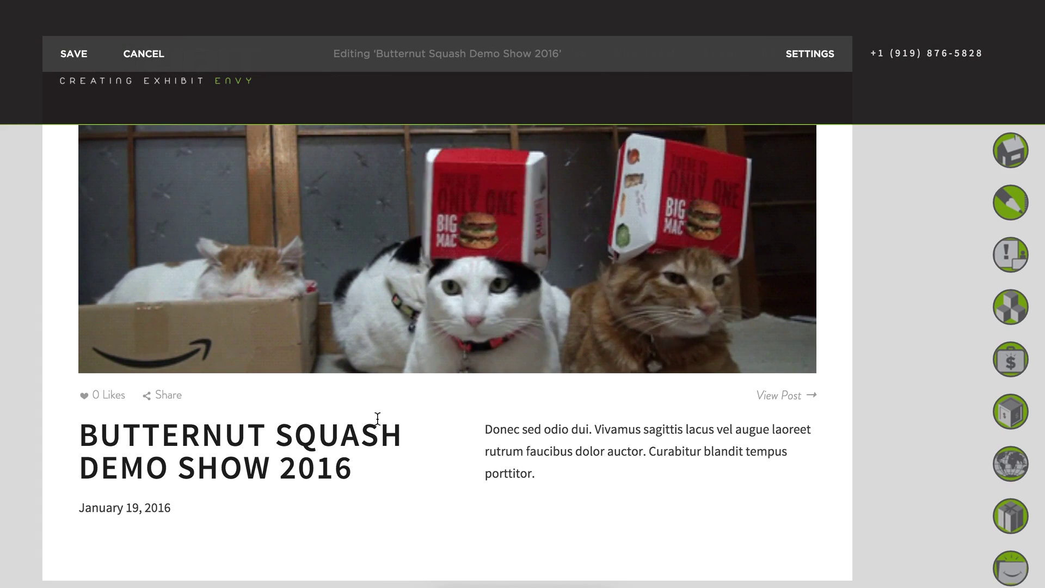
{"action": "left_click", "coordinate": [808, 65]}
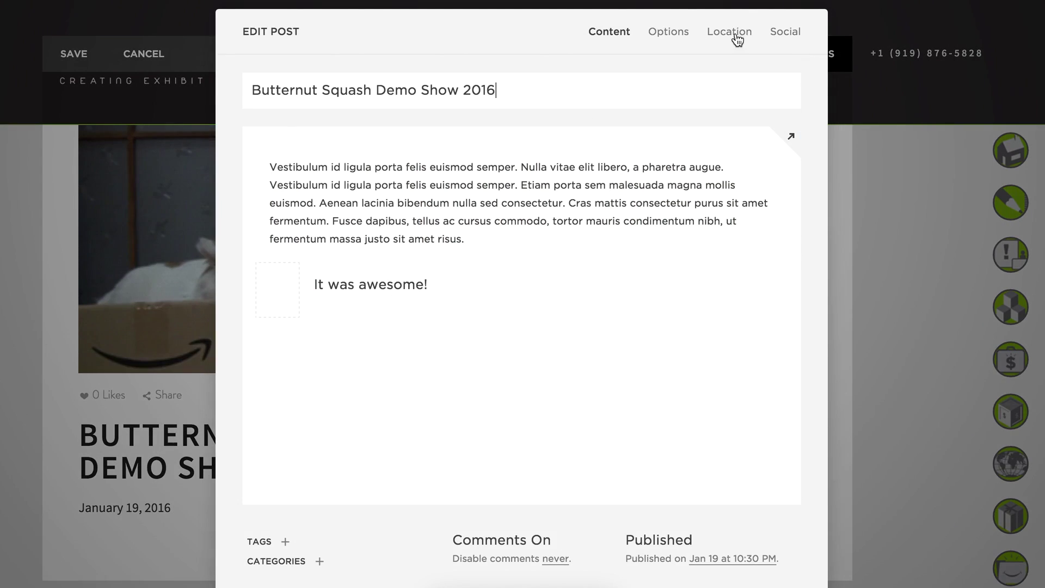
{"action": "left_click", "coordinate": [668, 34]}
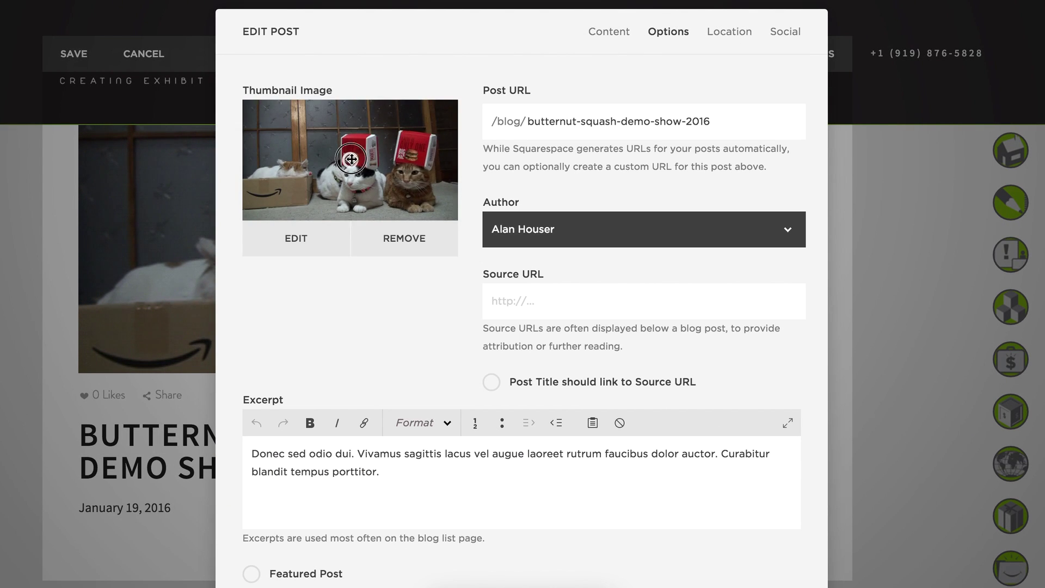
{"action": "mouse_move", "coordinate": [291, 175]}
{"action": "left_mouse_down"}
{"action": "mouse_move", "coordinate": [275, 181]}
{"action": "mouse_move", "coordinate": [418, 179]}
{"action": "left_mouse_up"}
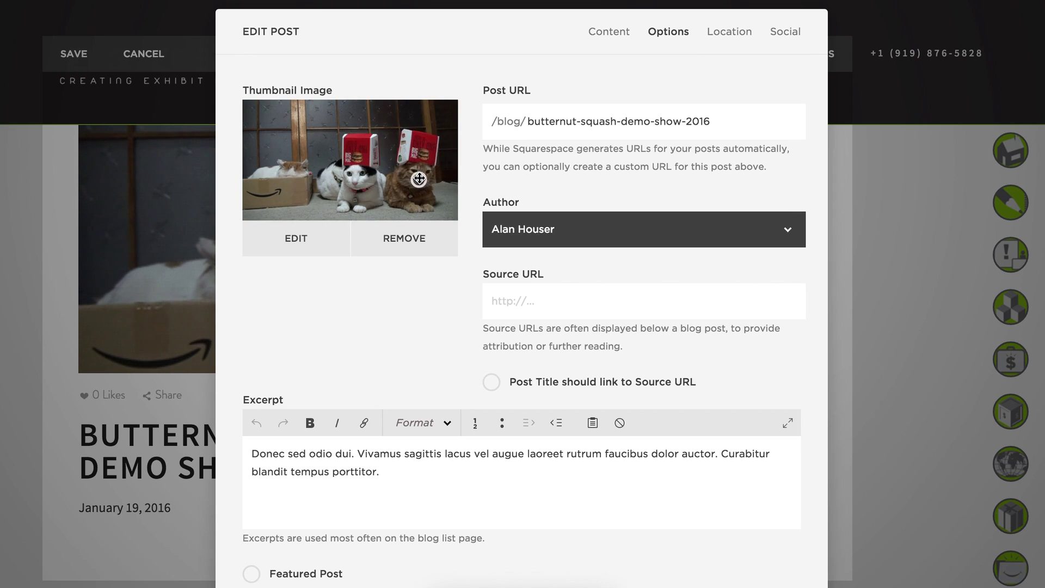
{"action": "left_click", "coordinate": [762, 587]}
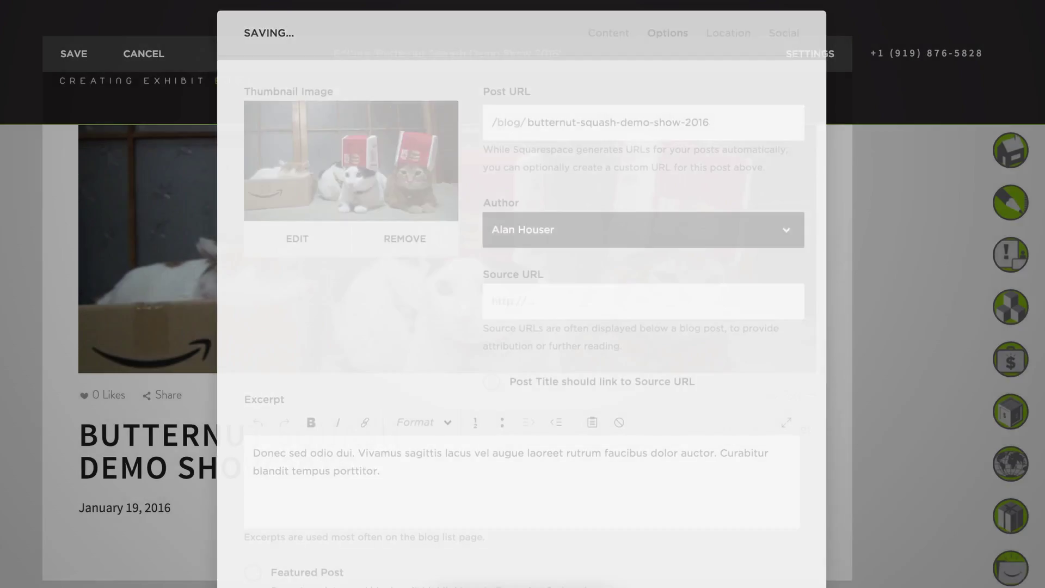
{"action": "left_click", "coordinate": [74, 53]}
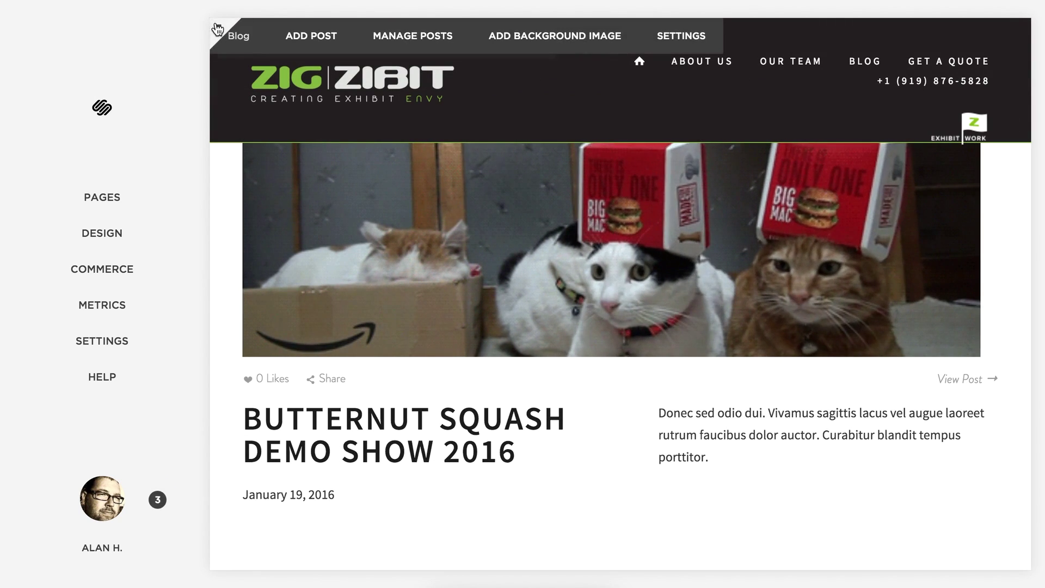
In full-screen preview, open the post from the footer's Latest Blog Post title.
{"action": "left_click", "coordinate": [216, 29]}
{"action": "scroll", "coordinate": [893, 279], "scroll_direction": "down", "scroll_amount": 6}
{"action": "scroll", "coordinate": [892, 277], "scroll_direction": "down", "scroll_amount": 20}
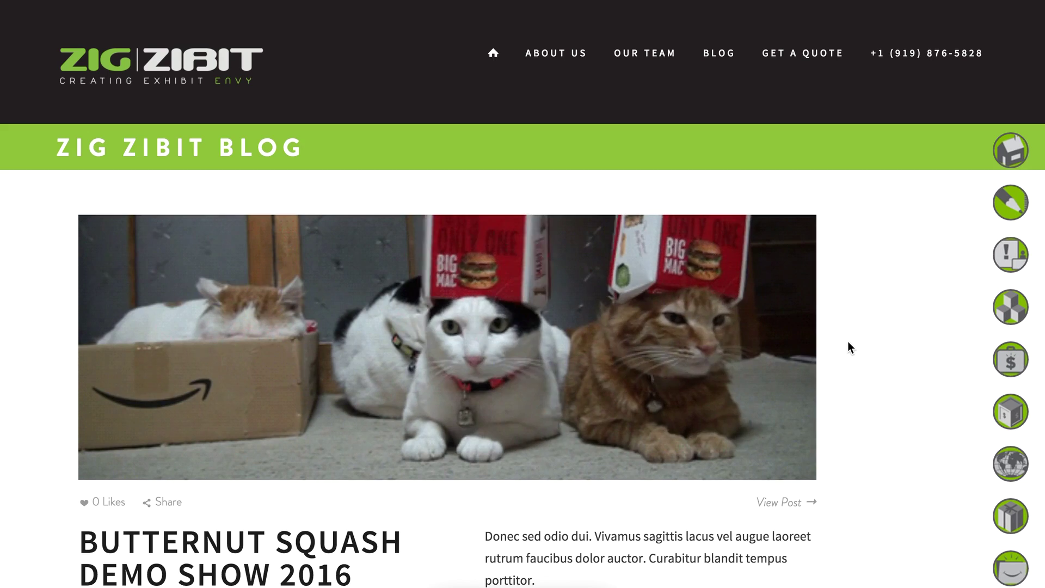
{"action": "scroll", "coordinate": [847, 340], "scroll_direction": "down", "scroll_amount": 20}
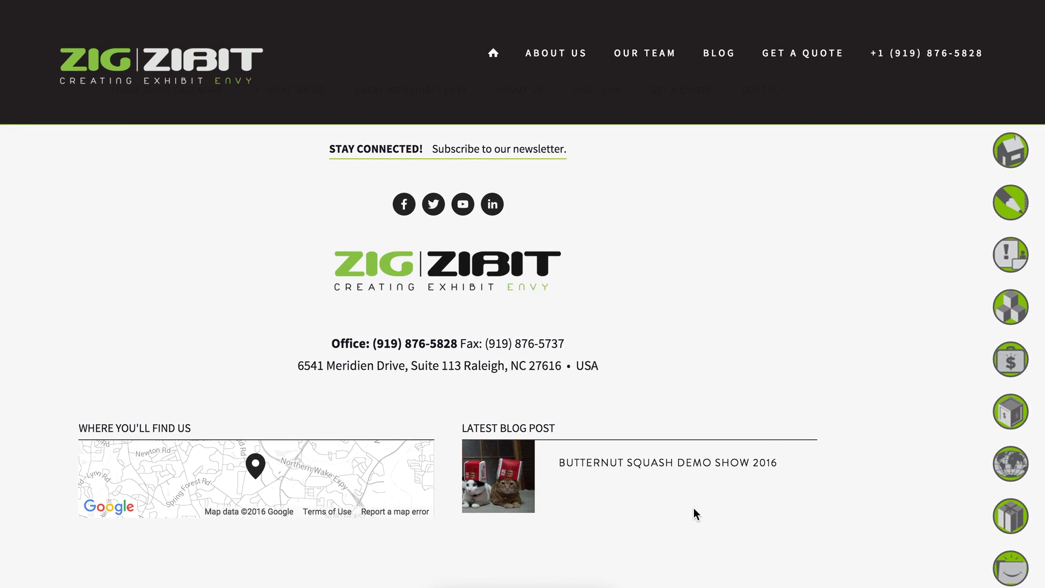
{"action": "scroll", "coordinate": [694, 507], "scroll_direction": "up", "scroll_amount": 4}
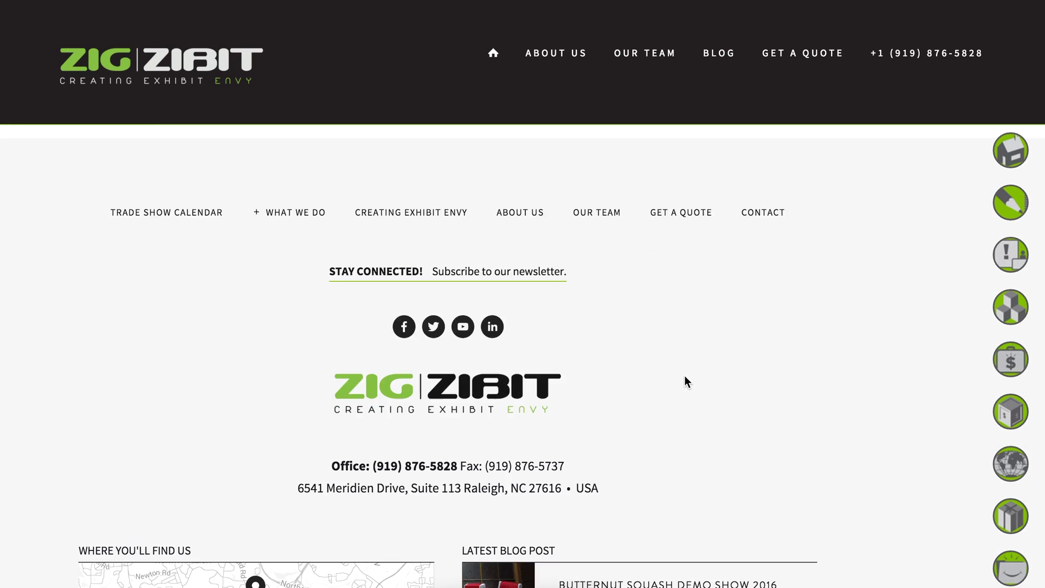
{"action": "scroll", "coordinate": [751, 456], "scroll_direction": "down", "scroll_amount": 3}
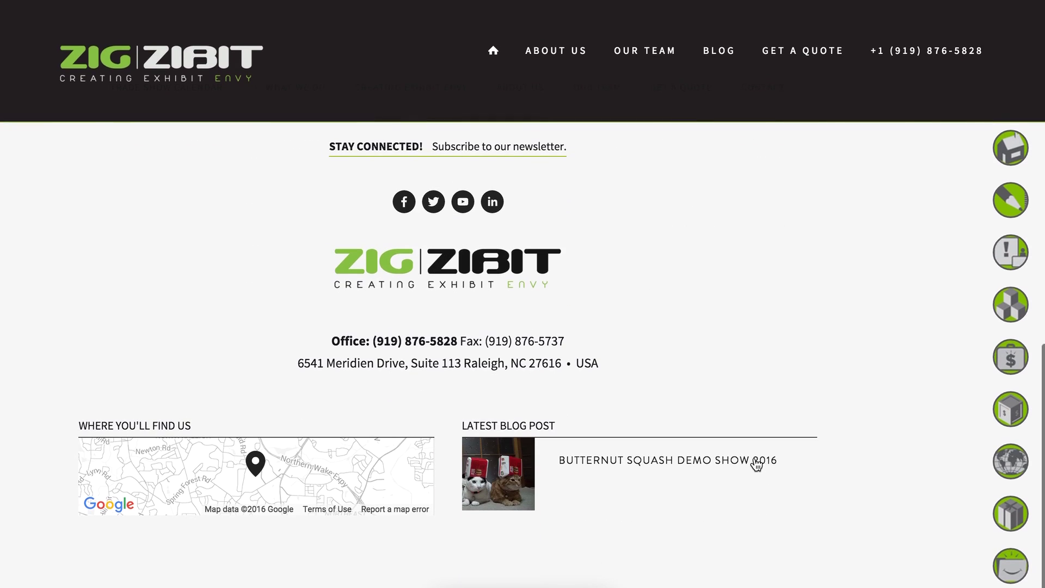
{"action": "left_click", "coordinate": [643, 467]}
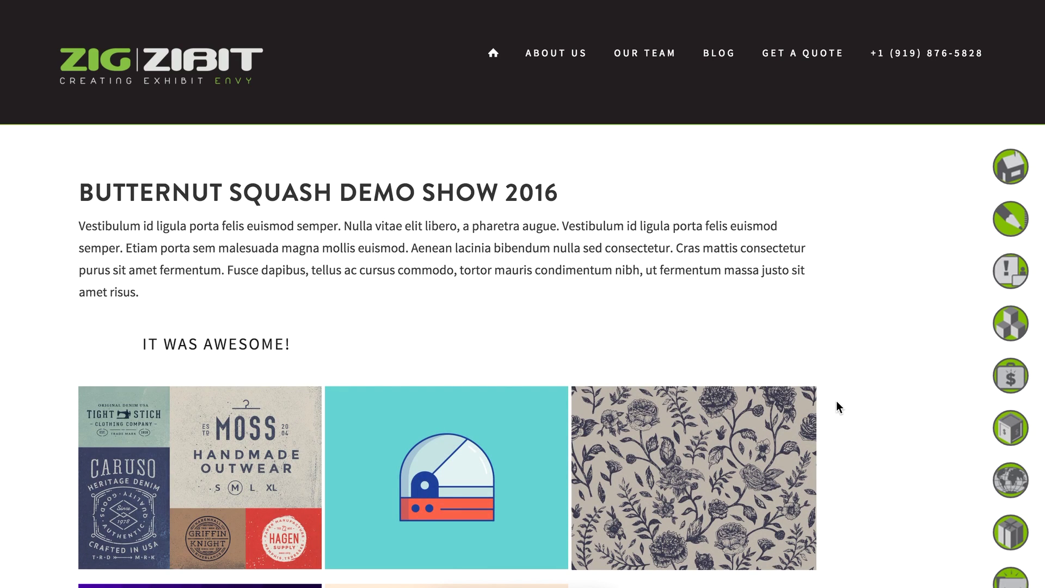
Scroll the post, view the teal helmet gallery image, then exit the full-screen preview with Esc.
{"action": "scroll", "coordinate": [835, 402], "scroll_direction": "down", "scroll_amount": 6}
{"action": "scroll", "coordinate": [836, 402], "scroll_direction": "up", "scroll_amount": 5}
{"action": "scroll", "coordinate": [836, 408], "scroll_direction": "up", "scroll_amount": 2}
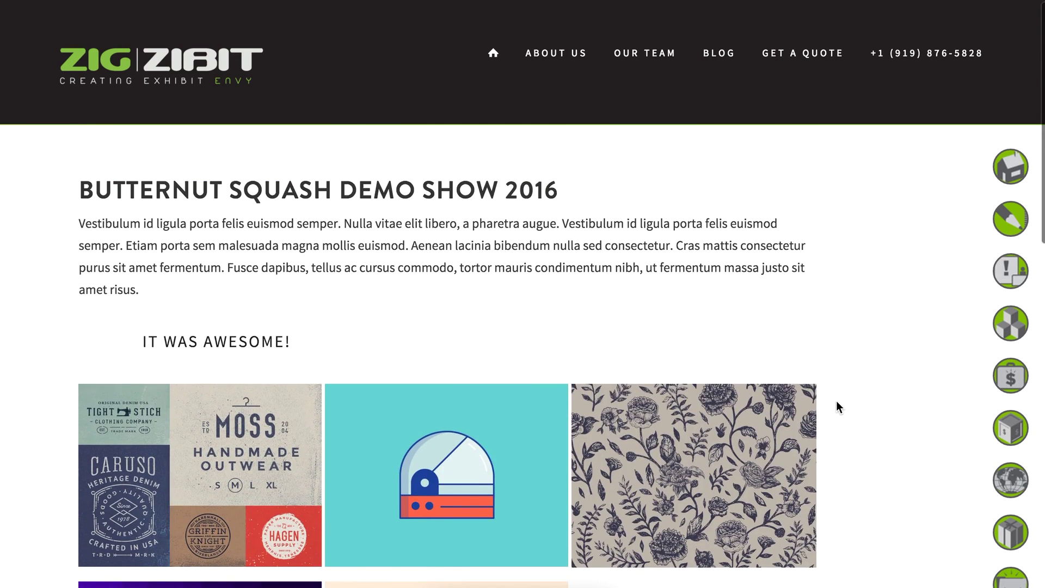
{"action": "scroll", "coordinate": [836, 407], "scroll_direction": "down", "scroll_amount": 3}
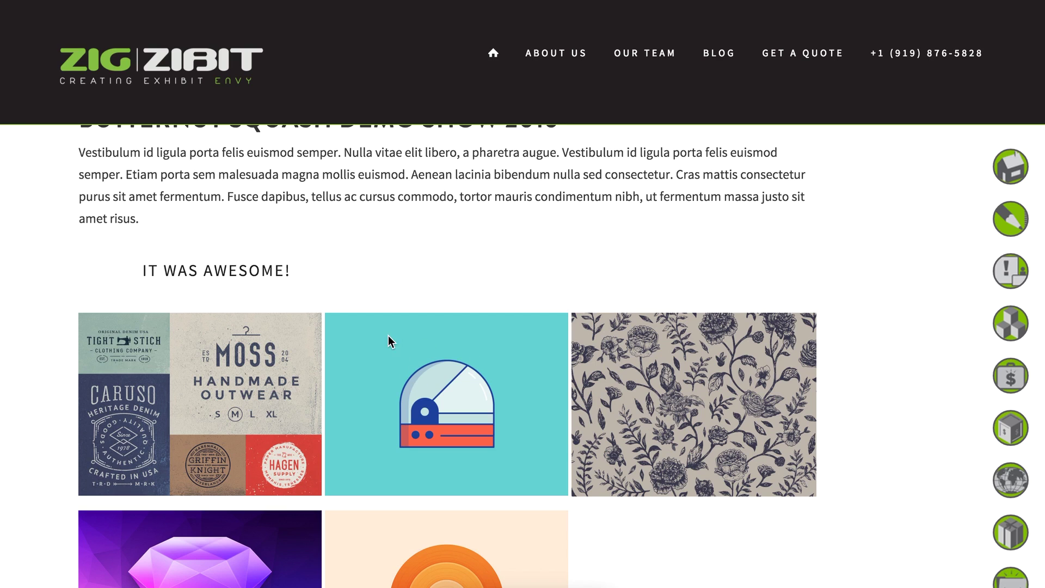
{"action": "left_click", "coordinate": [447, 343]}
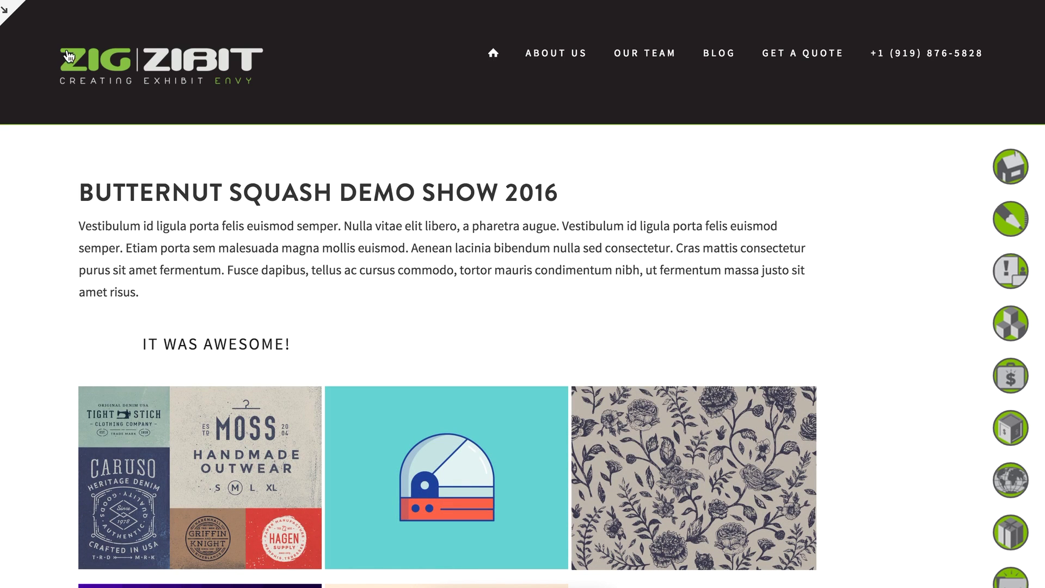
{"action": "key", "text": "Escape"}
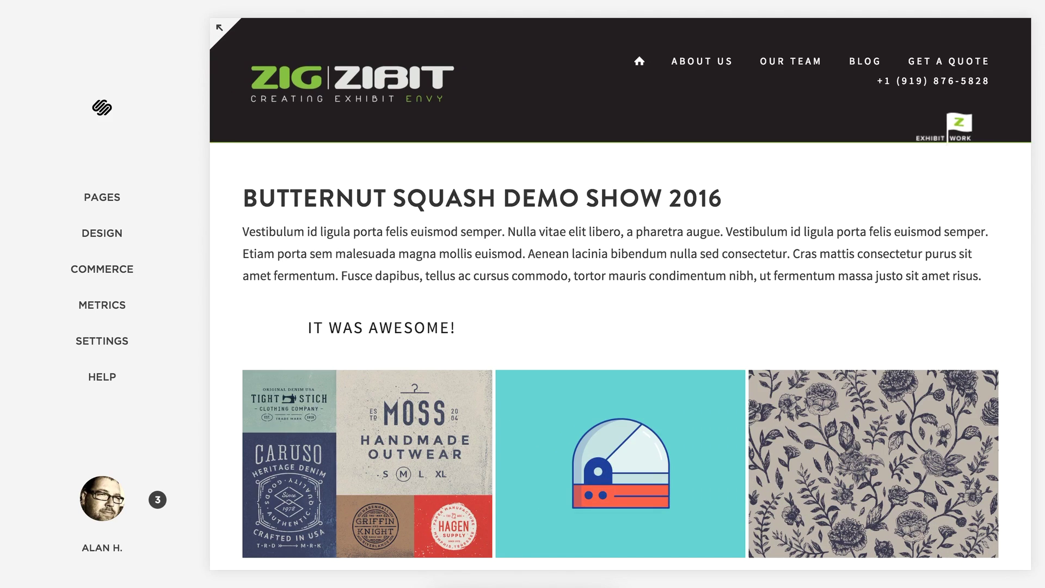
{"action": "double_click", "coordinate": [579, 272]}
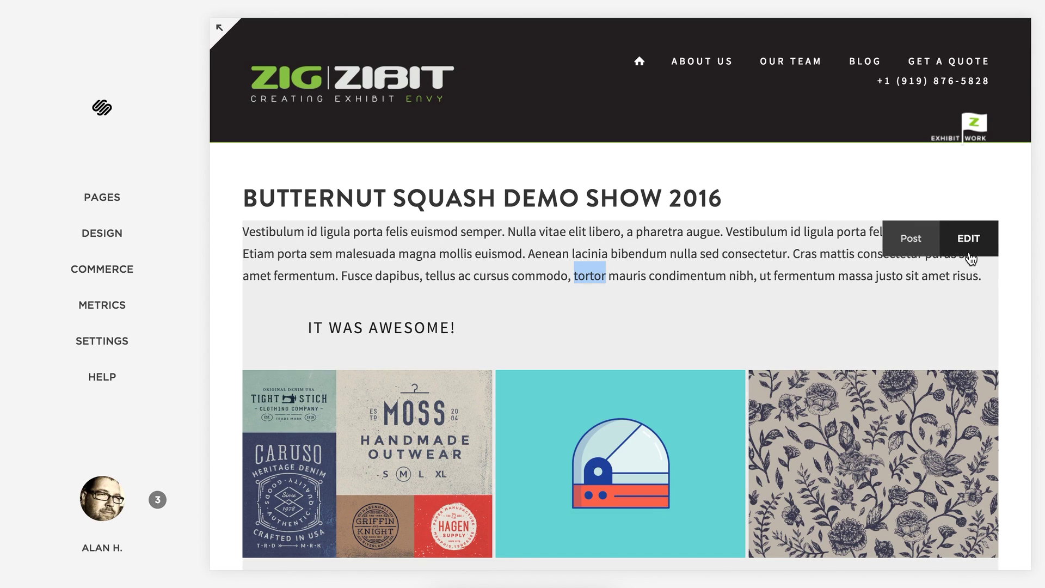
Add a new 'View other custom projects...' paragraph and link it to the Custom Exhibits page.
{"action": "left_click", "coordinate": [940, 288]}
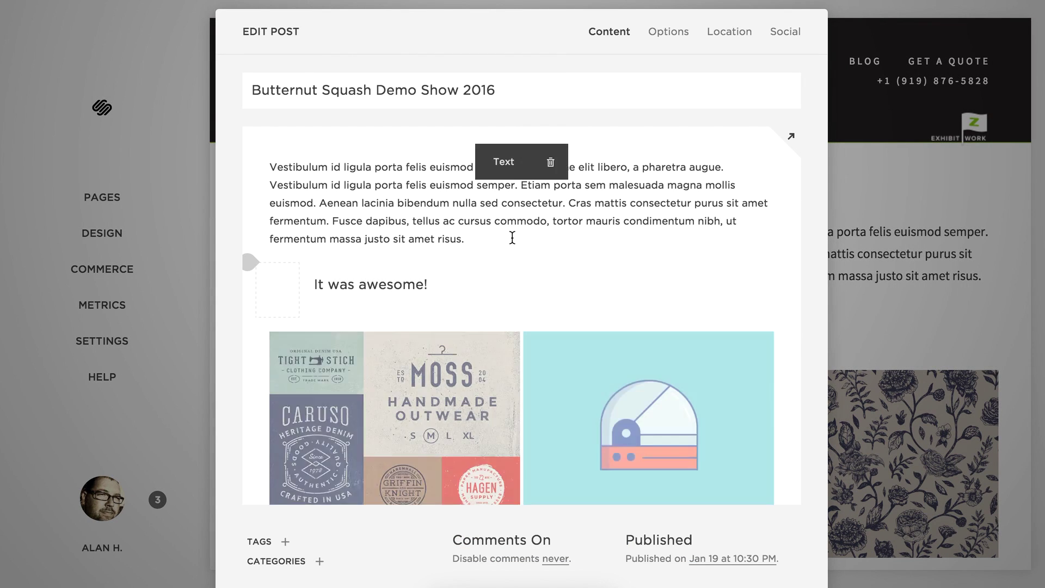
{"action": "left_click", "coordinate": [512, 238]}
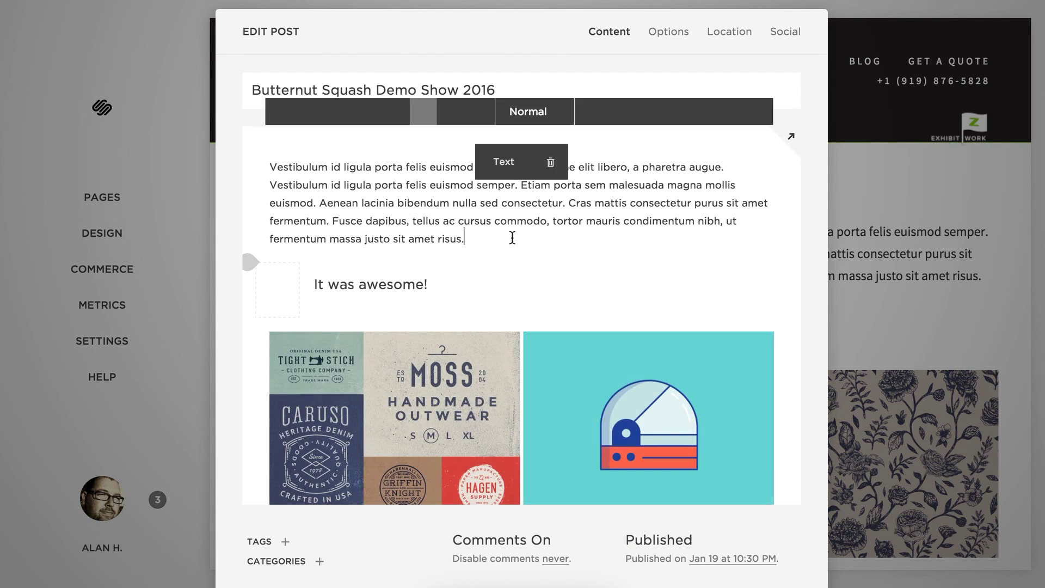
{"action": "key", "text": "Return"}
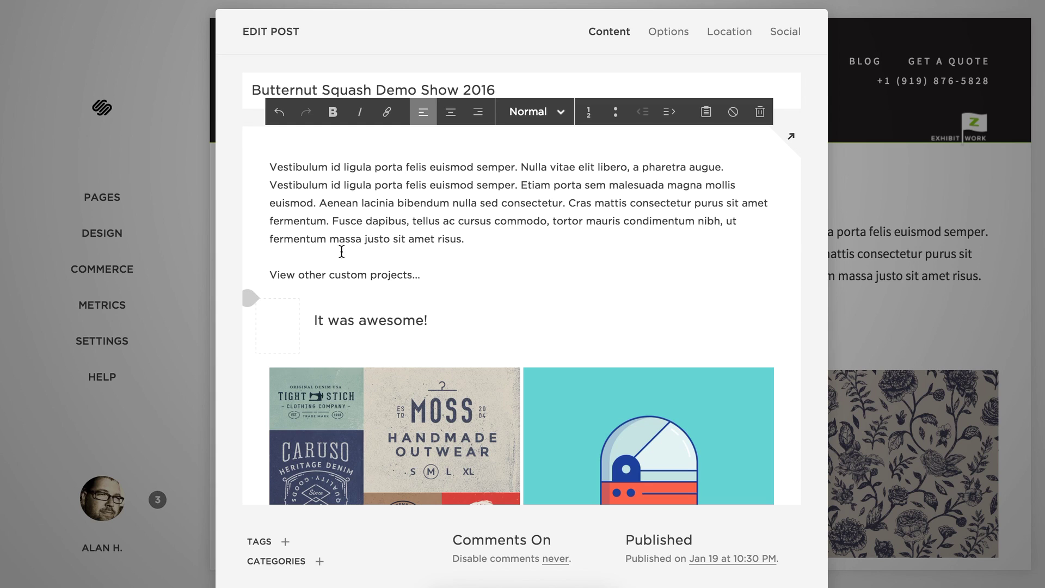
{"action": "triple_click", "coordinate": [271, 272]}
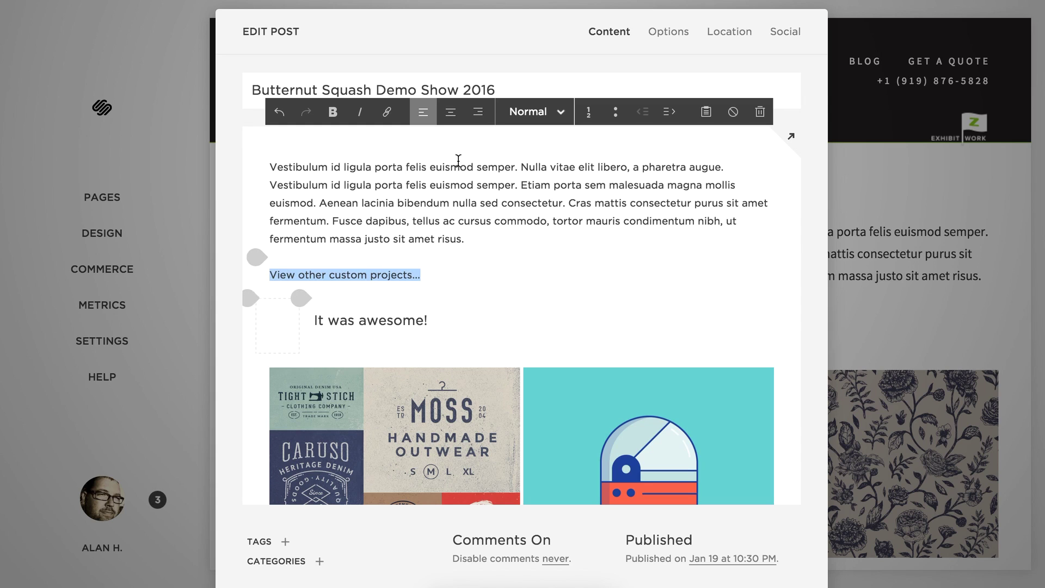
{"action": "left_click", "coordinate": [387, 113]}
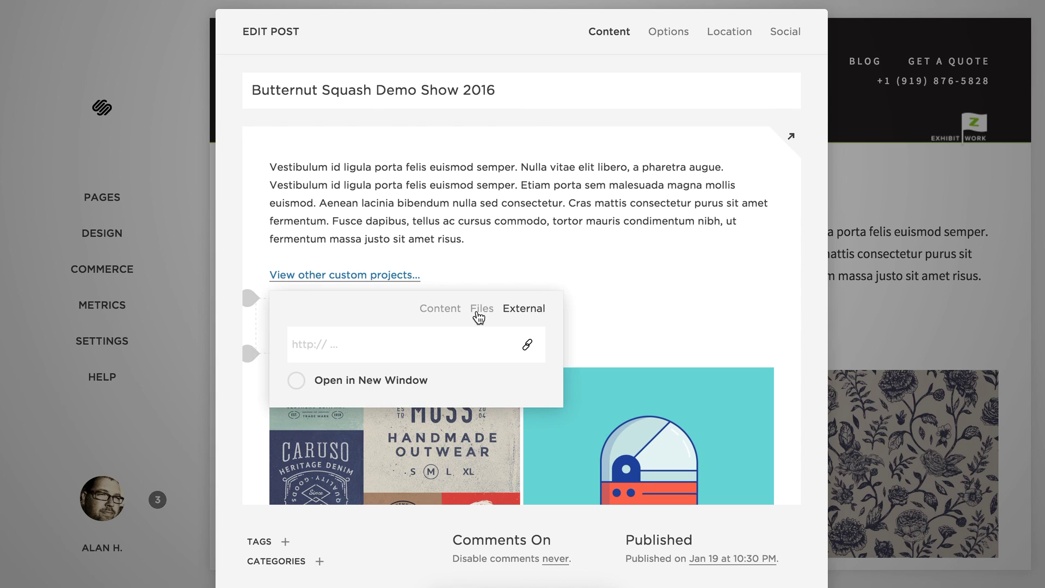
{"action": "left_click", "coordinate": [454, 316]}
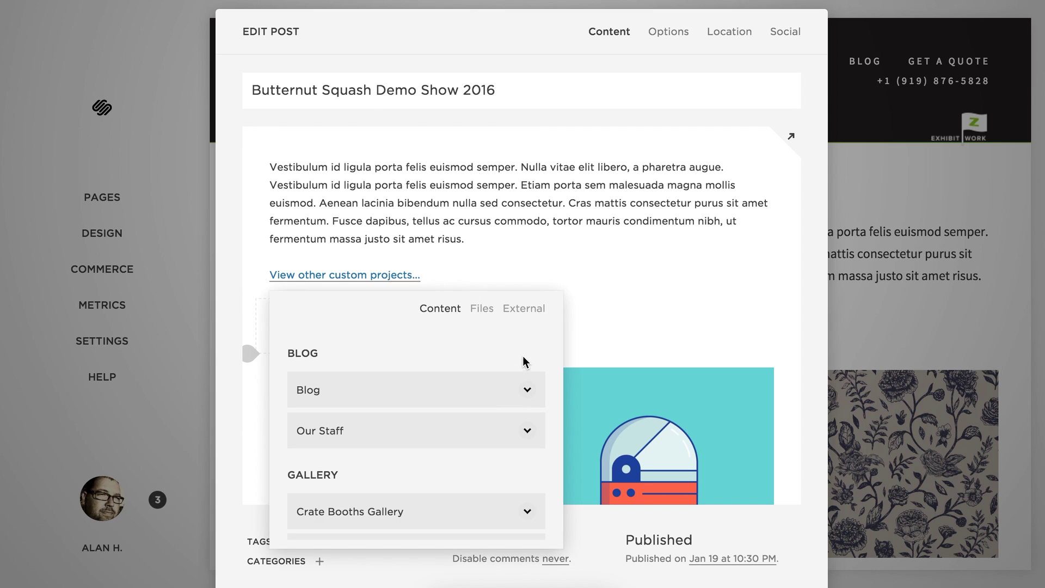
{"action": "scroll", "coordinate": [526, 358], "scroll_direction": "down", "scroll_amount": 7}
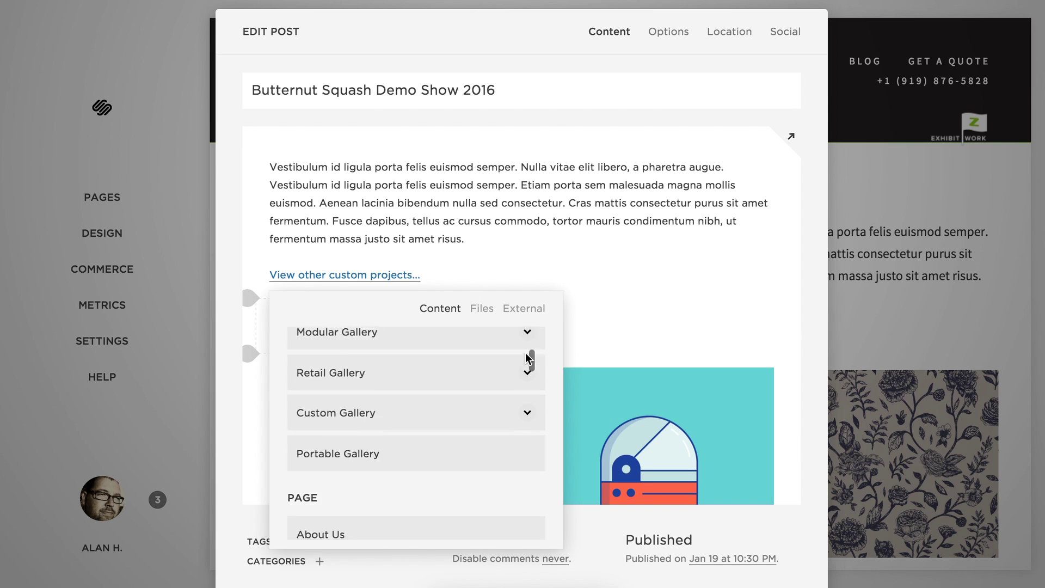
{"action": "scroll", "coordinate": [527, 359], "scroll_direction": "down", "scroll_amount": 8}
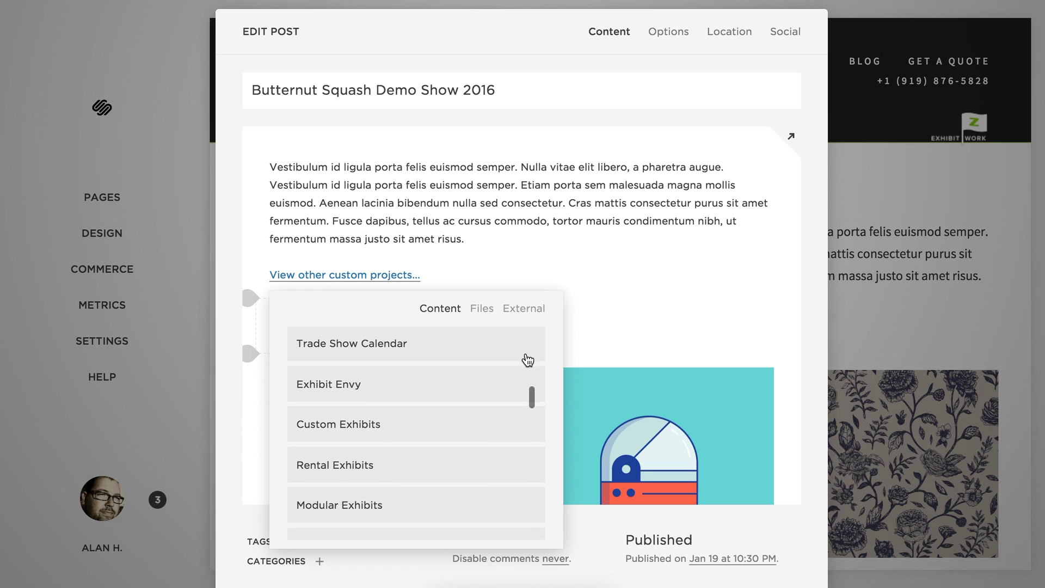
{"action": "left_click", "coordinate": [349, 419]}
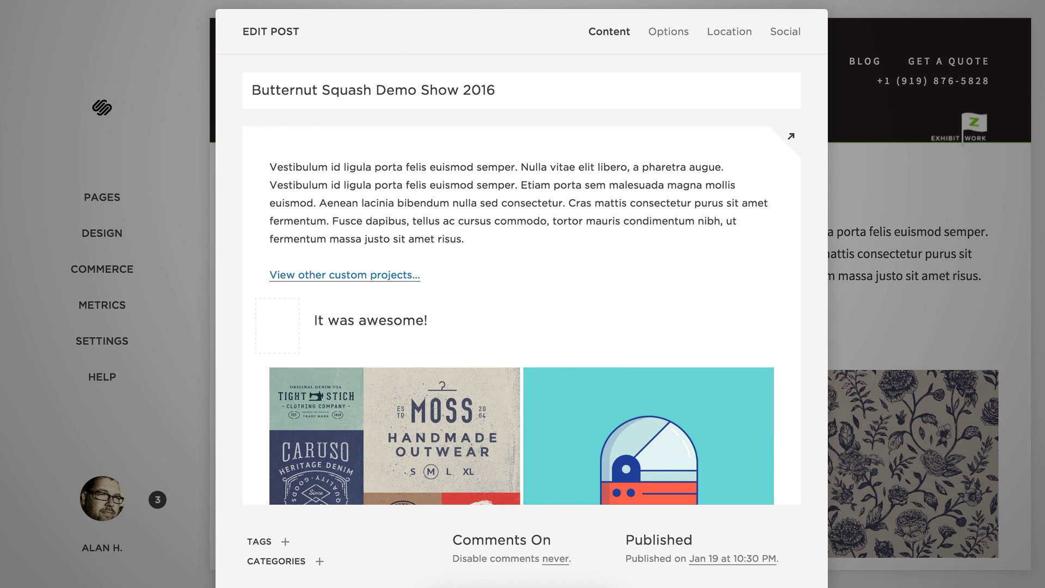
{"action": "scroll", "coordinate": [614, 268], "scroll_direction": "down", "scroll_amount": 10}
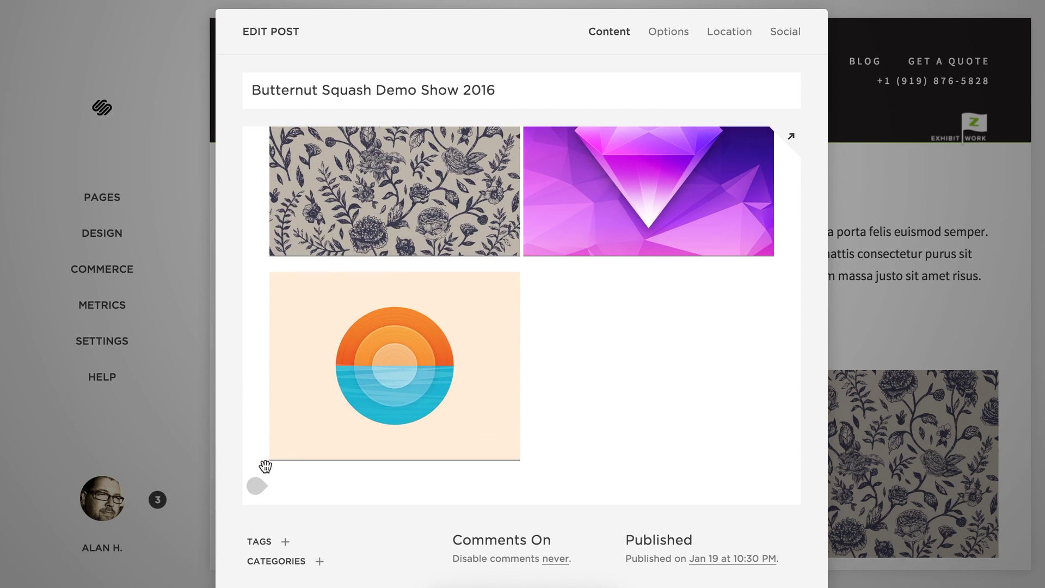
Insert a button block below the gallery labelled 'Again with the custom projects'.
{"action": "left_click", "coordinate": [256, 485]}
{"action": "scroll", "coordinate": [522, 422], "scroll_direction": "down", "scroll_amount": 5}
{"action": "scroll", "coordinate": [523, 424], "scroll_direction": "down", "scroll_amount": 5}
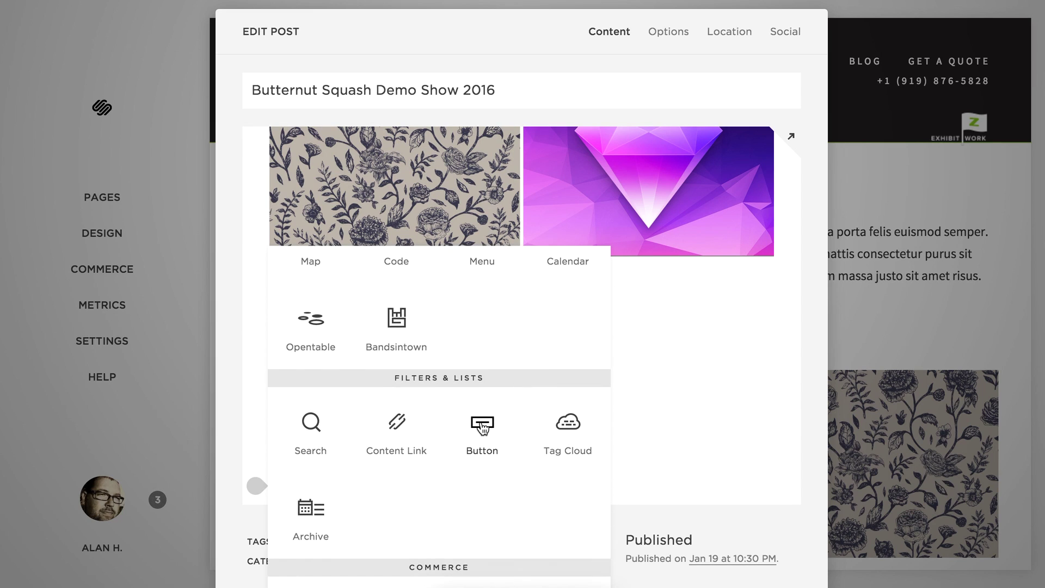
{"action": "left_click", "coordinate": [481, 423]}
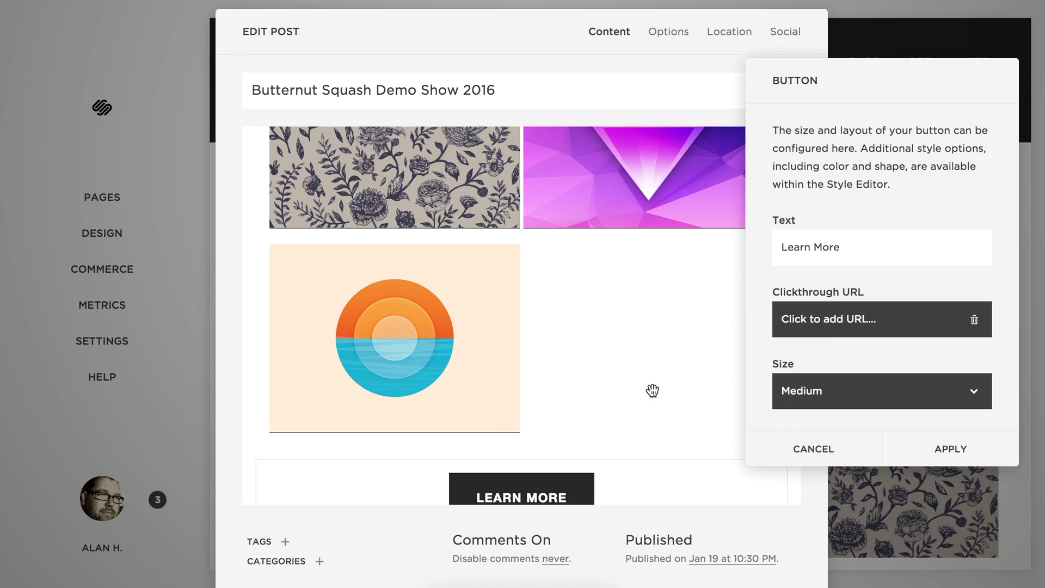
{"action": "triple_click", "coordinate": [827, 245]}
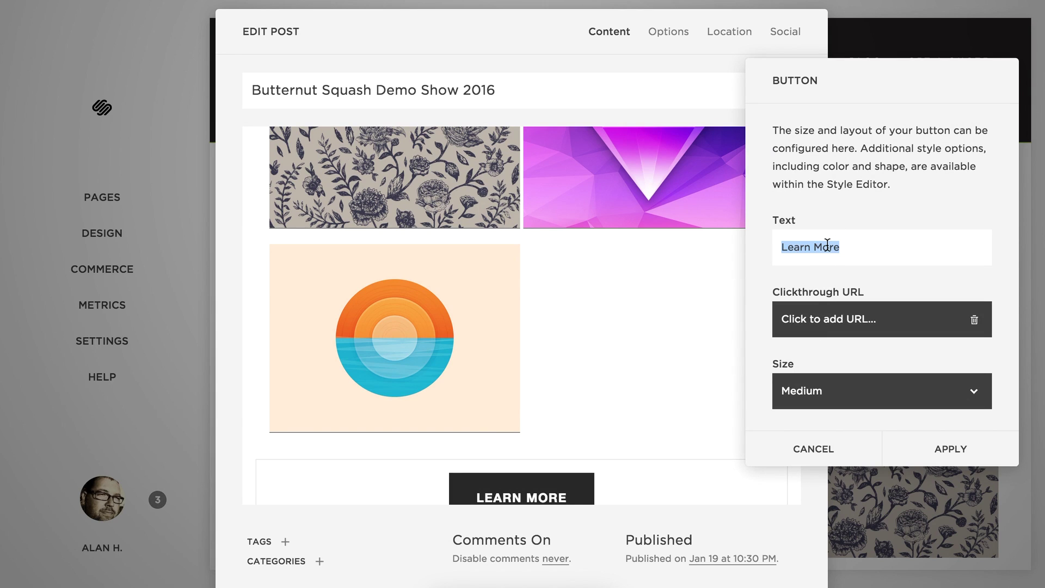
{"action": "type", "text": "Again withth"}
{"action": "key", "text": "BackSpace"}
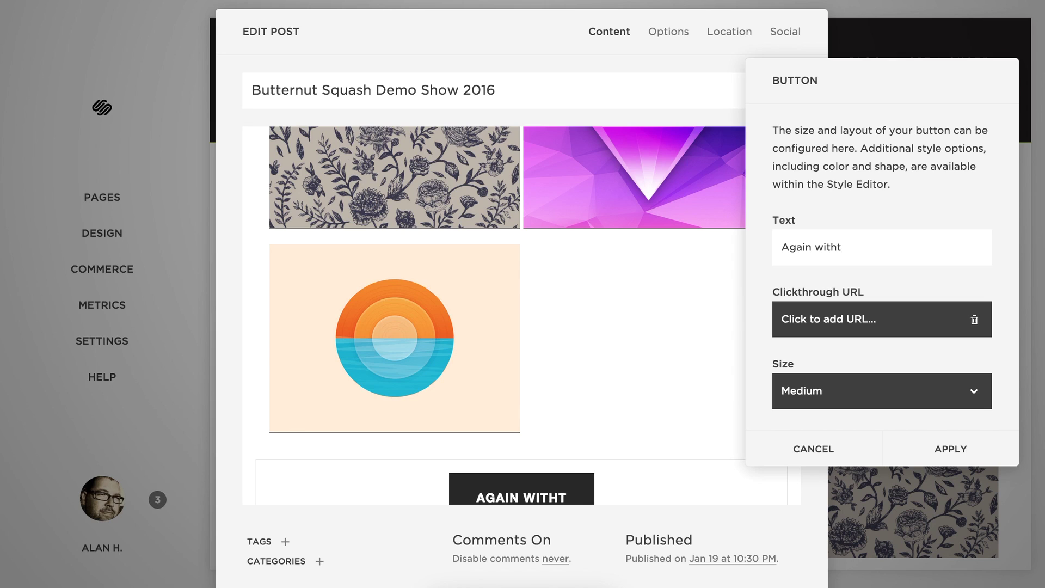
{"action": "key", "text": "BackSpace"}
{"action": "type", "text": "the "}
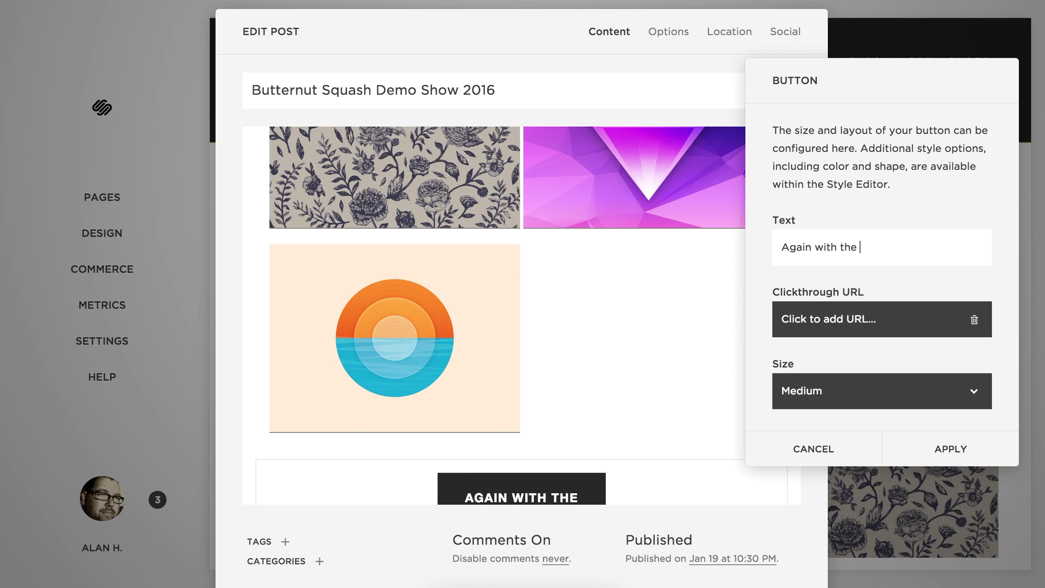
{"action": "type", "text": "custom "}
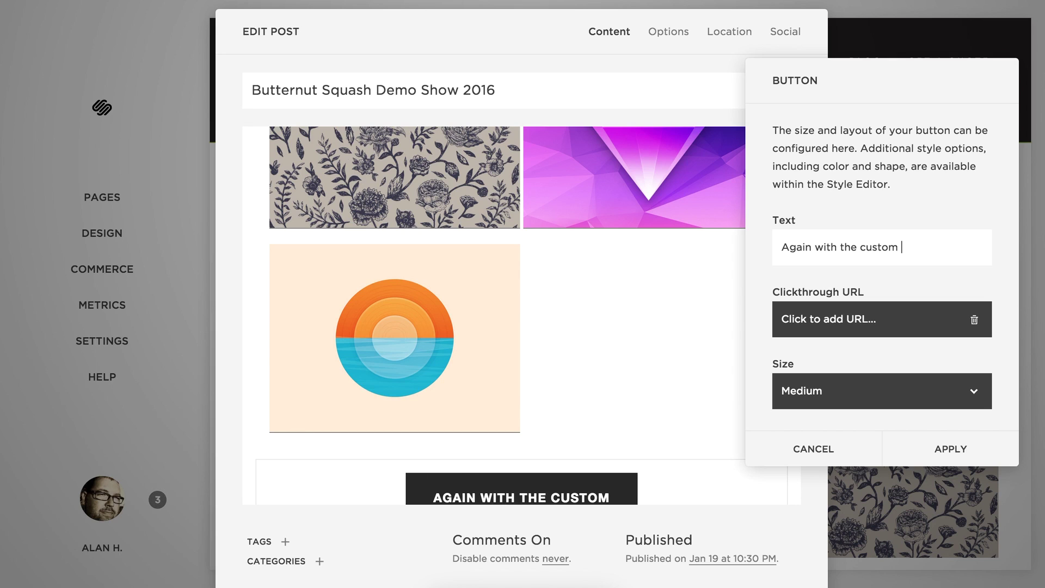
{"action": "type", "text": "projects"}
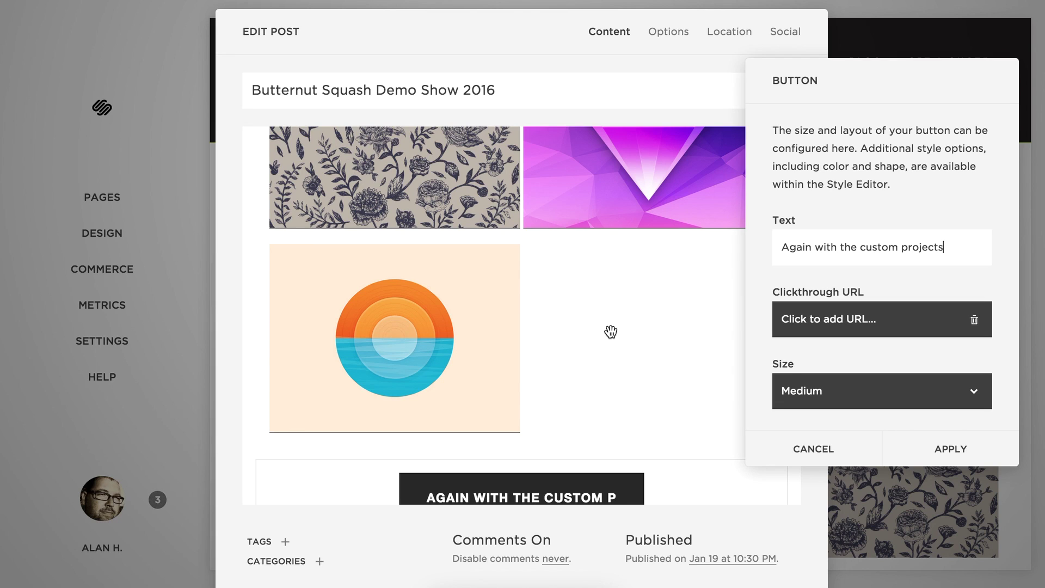
{"action": "scroll", "coordinate": [611, 331], "scroll_direction": "down", "scroll_amount": 1}
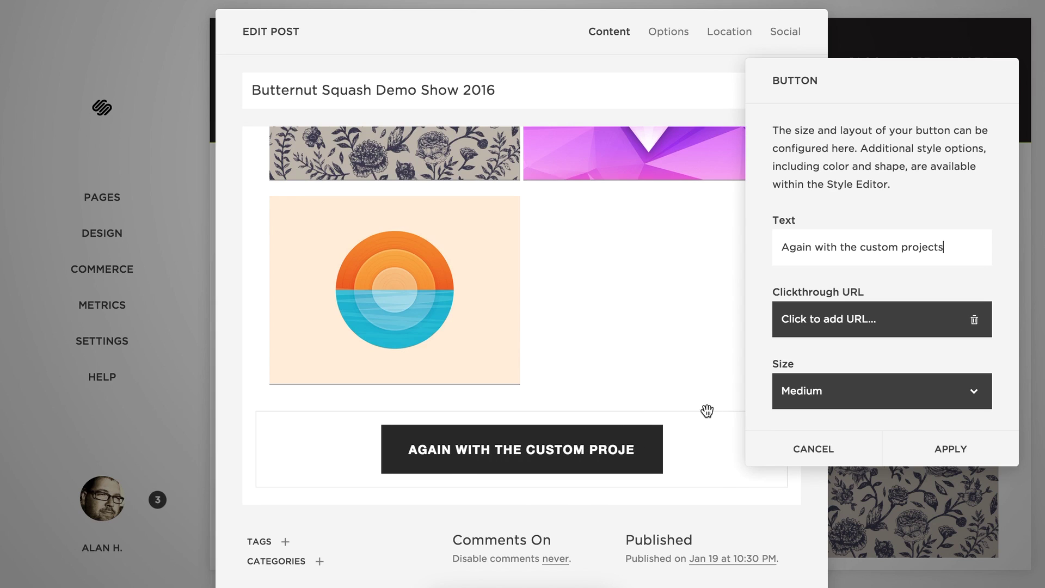
Set the button's Clickthrough URL to the Custom Exhibits page and apply.
{"action": "left_click", "coordinate": [876, 323]}
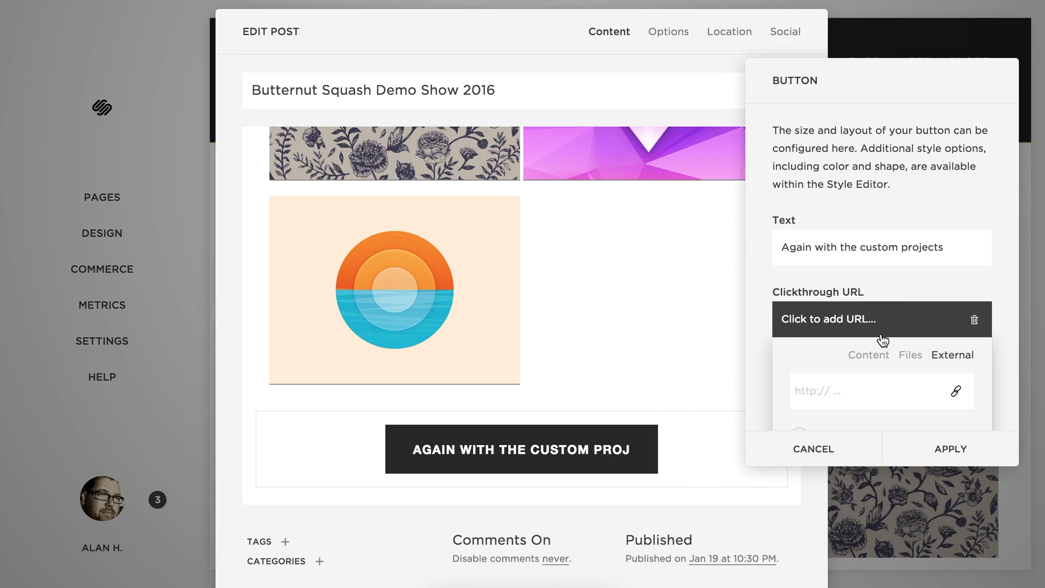
{"action": "left_click", "coordinate": [867, 360]}
{"action": "scroll", "coordinate": [871, 362], "scroll_direction": "down", "scroll_amount": 8}
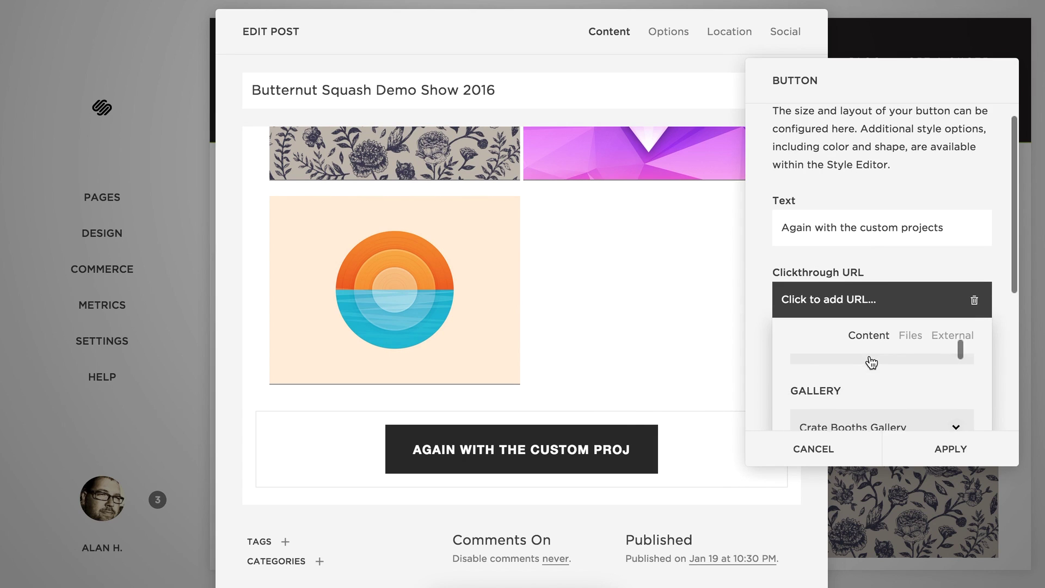
{"action": "scroll", "coordinate": [871, 362], "scroll_direction": "down", "scroll_amount": 8}
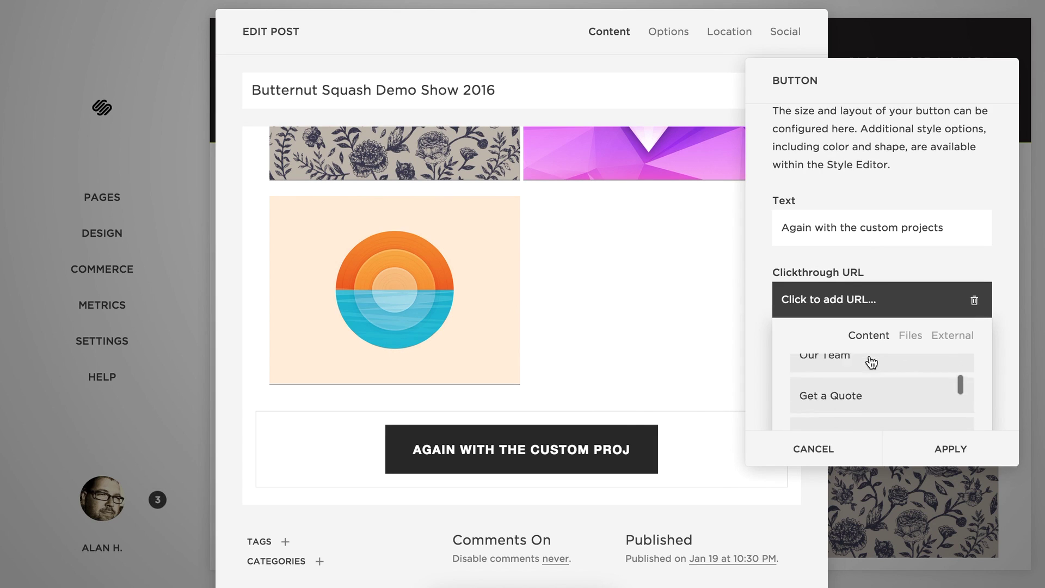
{"action": "scroll", "coordinate": [871, 362], "scroll_direction": "up", "scroll_amount": 2}
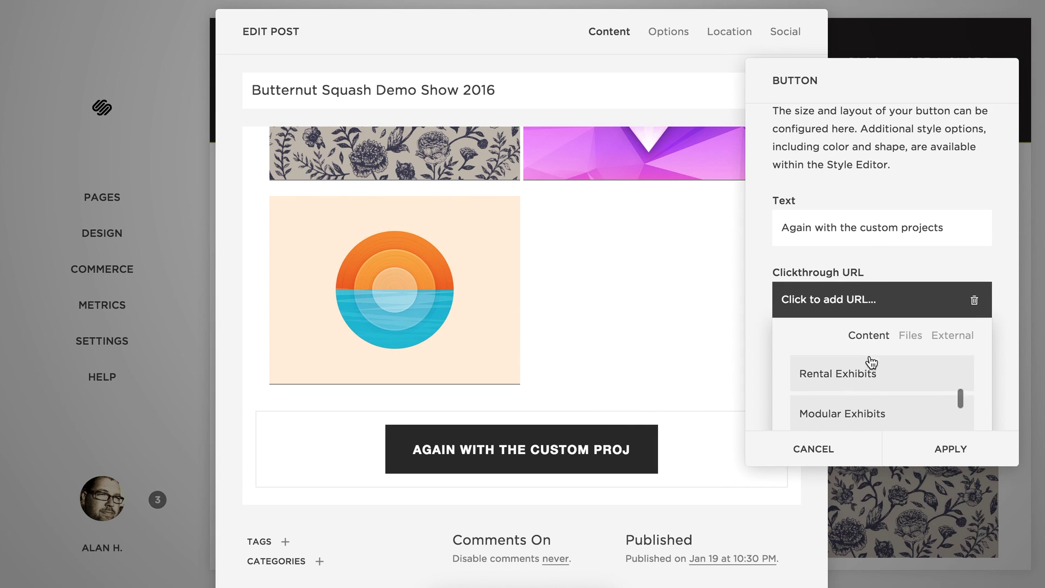
{"action": "left_click", "coordinate": [865, 368]}
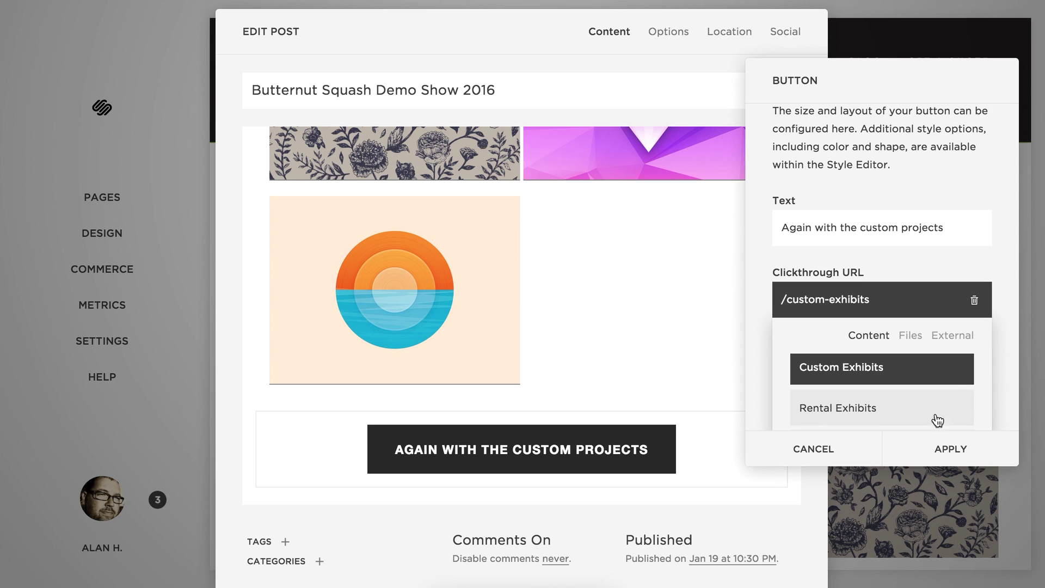
{"action": "left_click", "coordinate": [942, 450]}
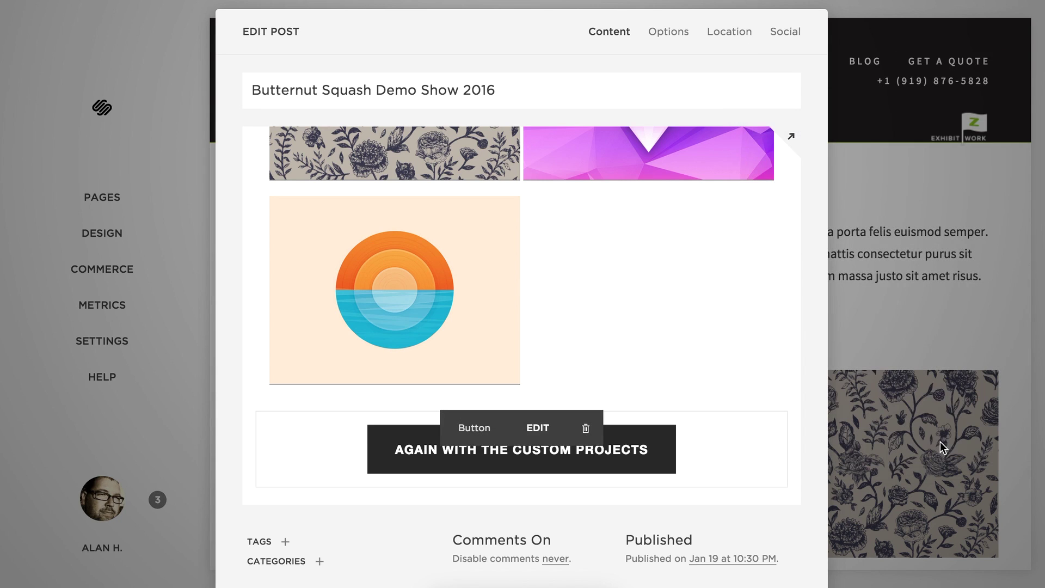
Set the button to Small size with Center alignment and apply the changes.
{"action": "left_click", "coordinate": [539, 428]}
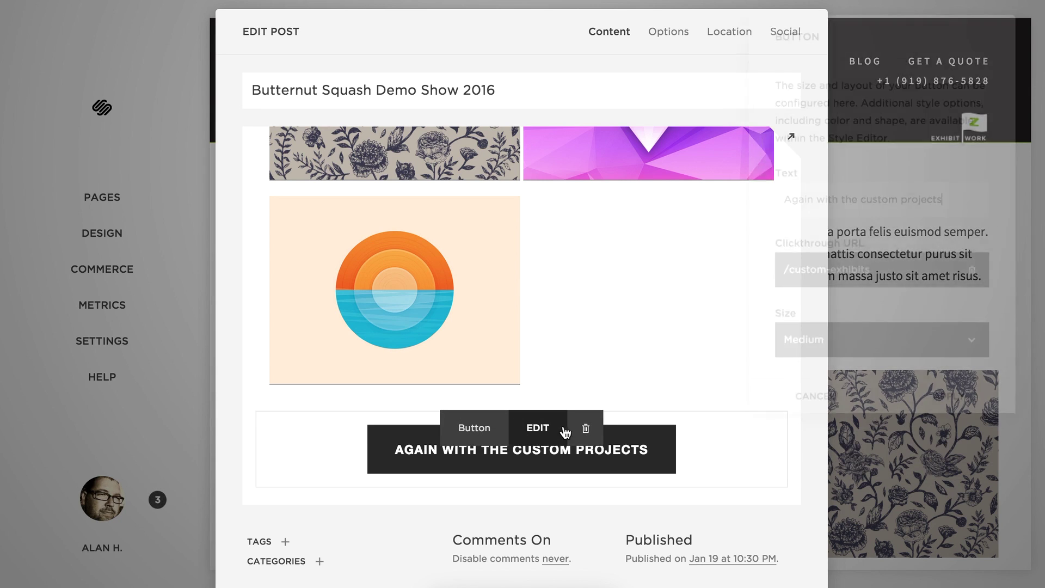
{"action": "scroll", "coordinate": [899, 309], "scroll_direction": "down", "scroll_amount": 2}
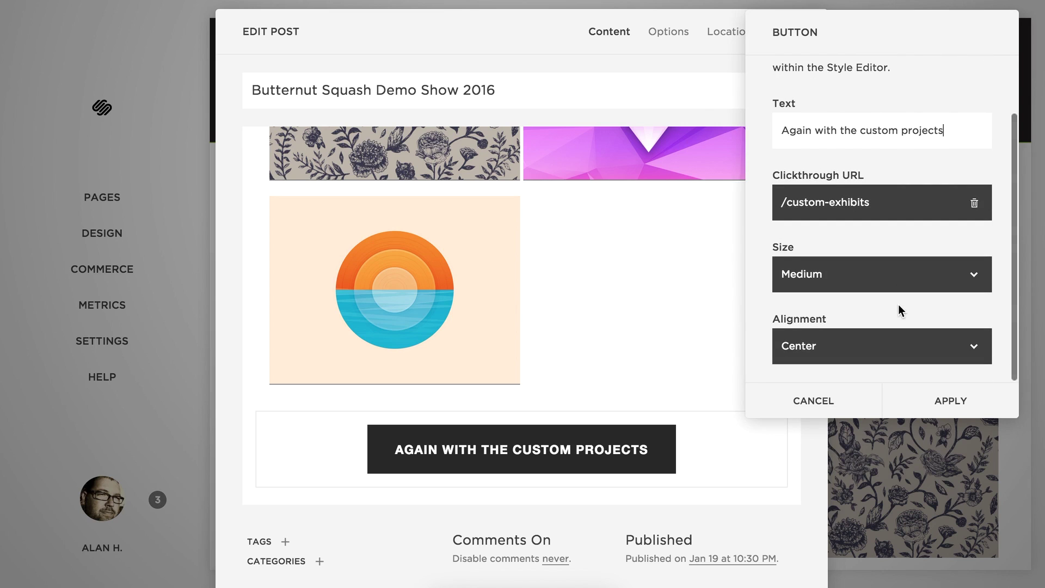
{"action": "left_click", "coordinate": [822, 348]}
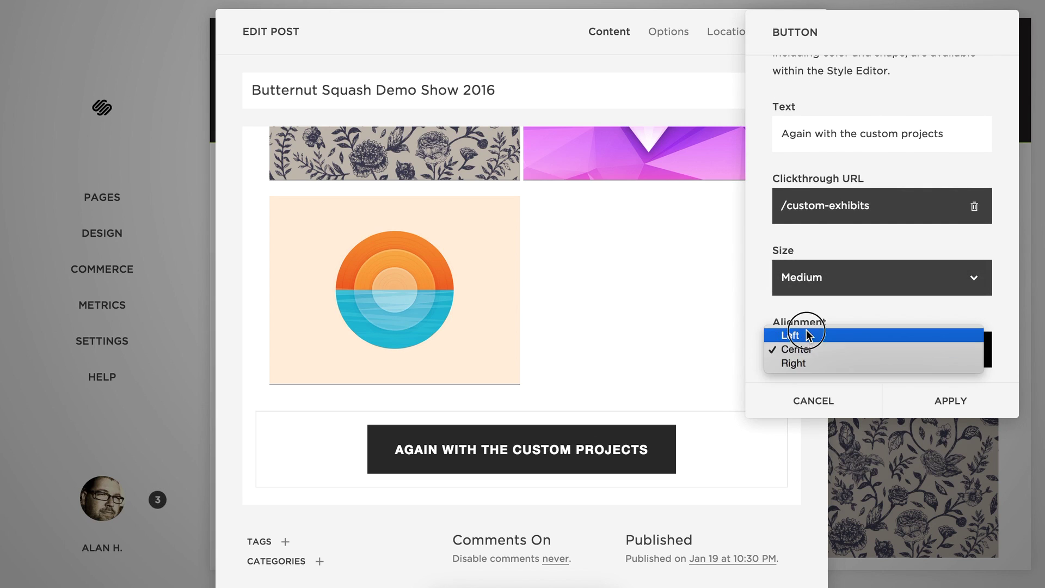
{"action": "left_click", "coordinate": [796, 335]}
{"action": "left_click", "coordinate": [819, 354]}
{"action": "left_click", "coordinate": [825, 360]}
{"action": "left_click", "coordinate": [842, 279]}
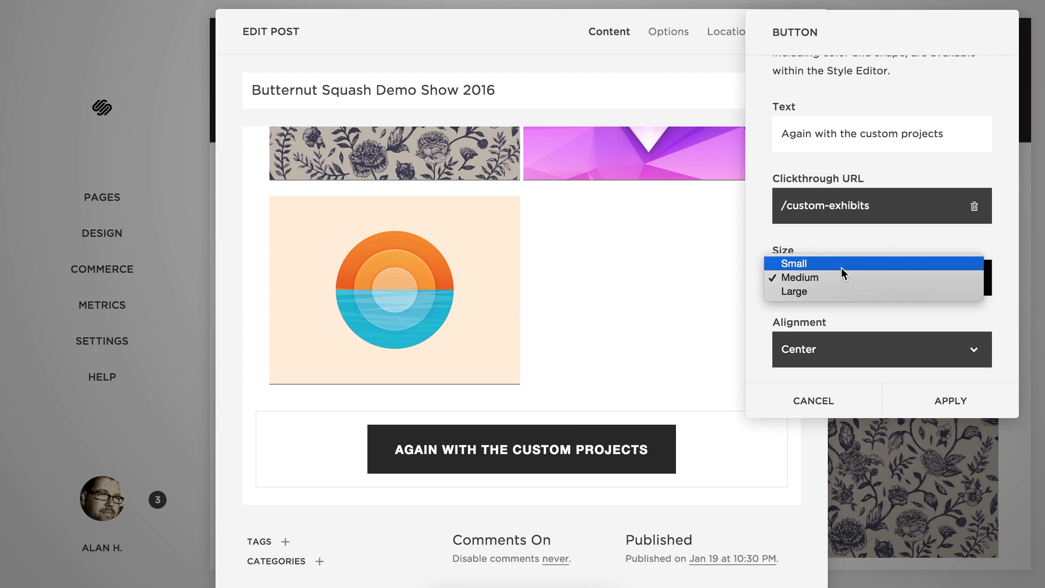
{"action": "left_click", "coordinate": [842, 263]}
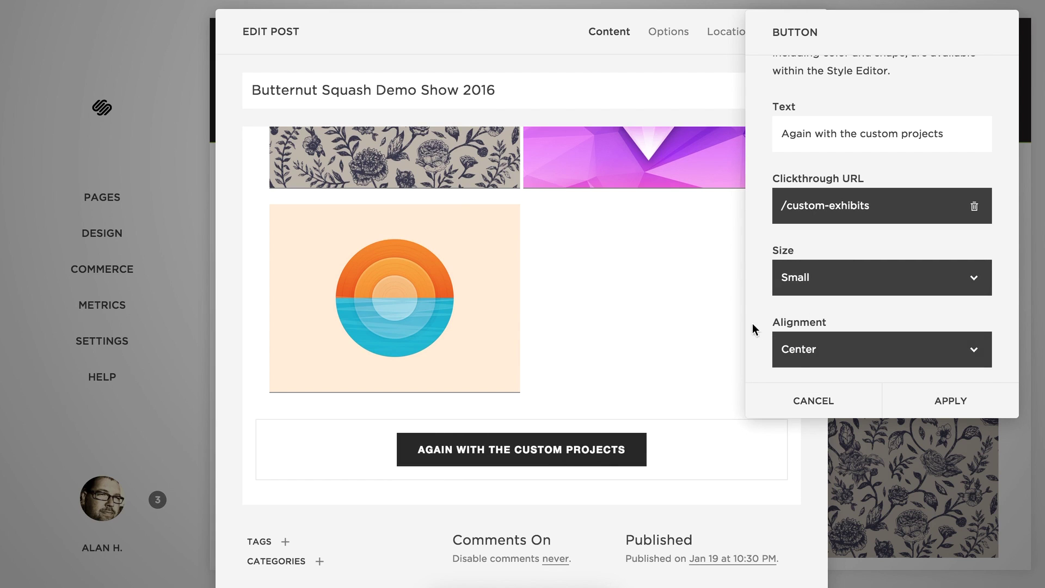
{"action": "scroll", "coordinate": [837, 228], "scroll_direction": "down", "scroll_amount": 1}
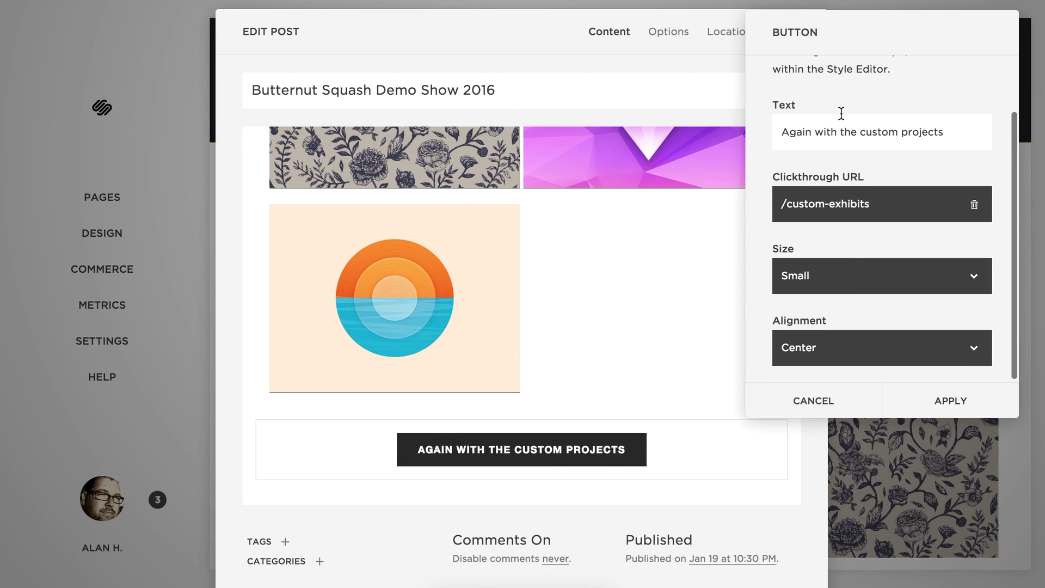
{"action": "left_click", "coordinate": [945, 415]}
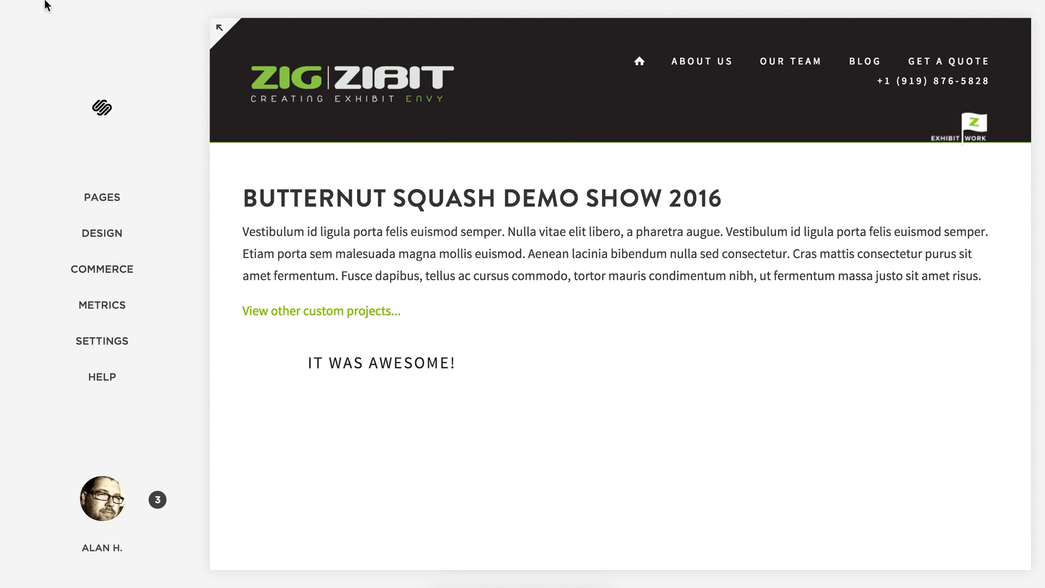
Preview the finished staff post in full screen and scroll through it.
{"action": "left_click", "coordinate": [220, 32]}
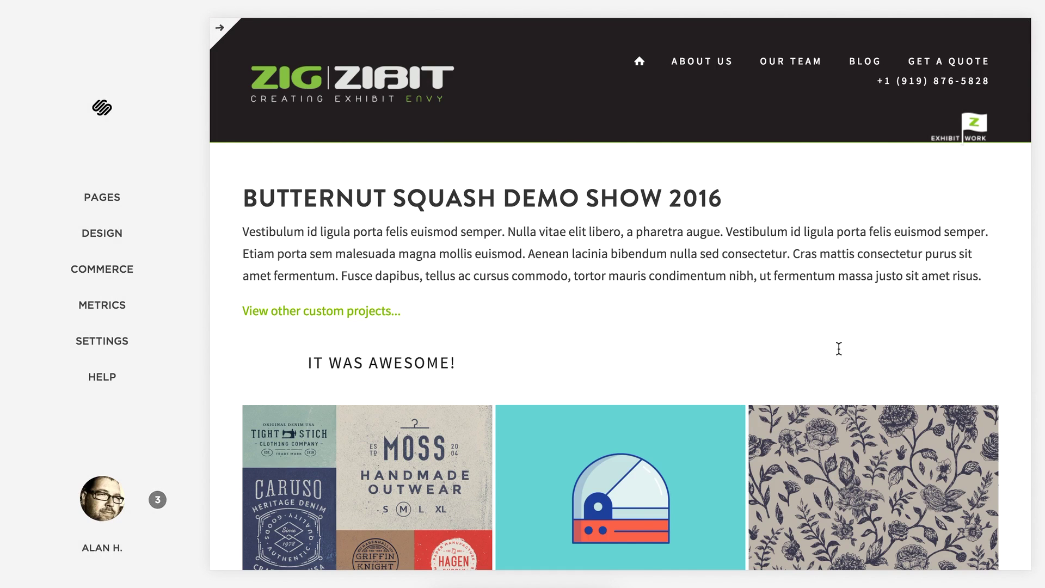
{"action": "scroll", "coordinate": [870, 322], "scroll_direction": "down", "scroll_amount": 6}
{"action": "scroll", "coordinate": [869, 324], "scroll_direction": "down", "scroll_amount": 1}
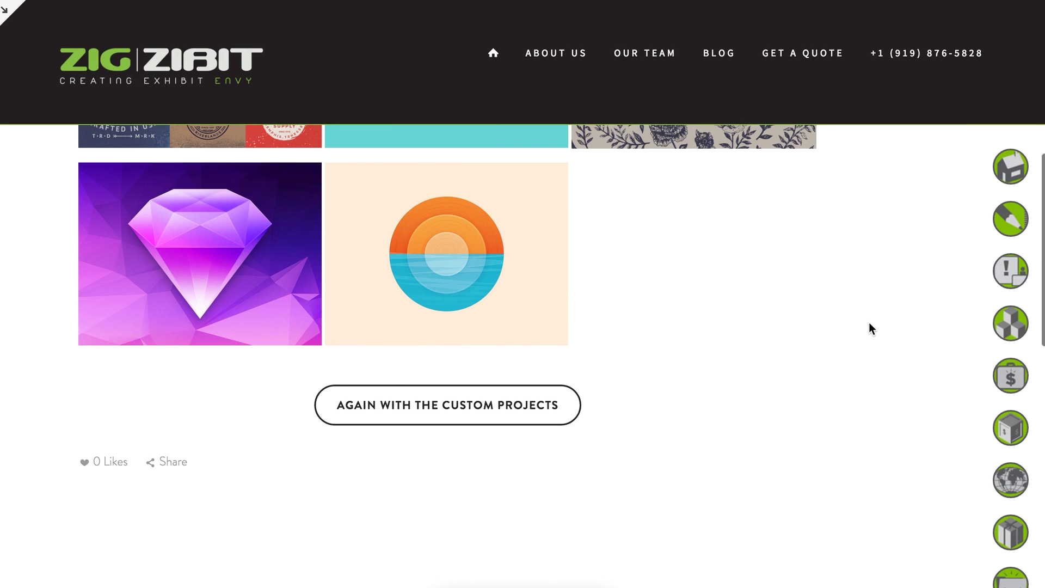
{"action": "scroll", "coordinate": [684, 385], "scroll_direction": "up", "scroll_amount": 5}
{"action": "scroll", "coordinate": [684, 385], "scroll_direction": "down", "scroll_amount": 4}
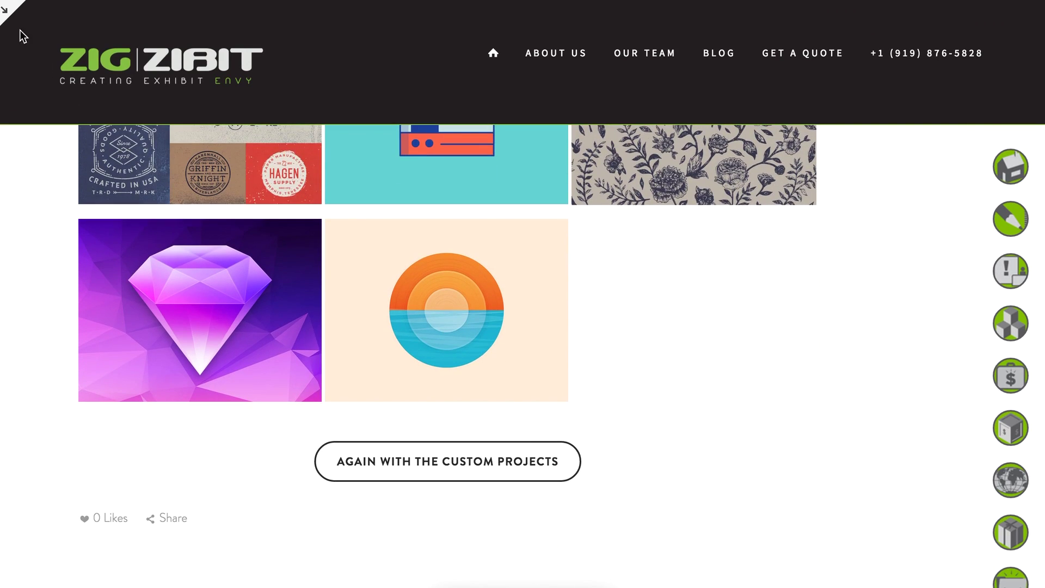
{"action": "left_click", "coordinate": [8, 13]}
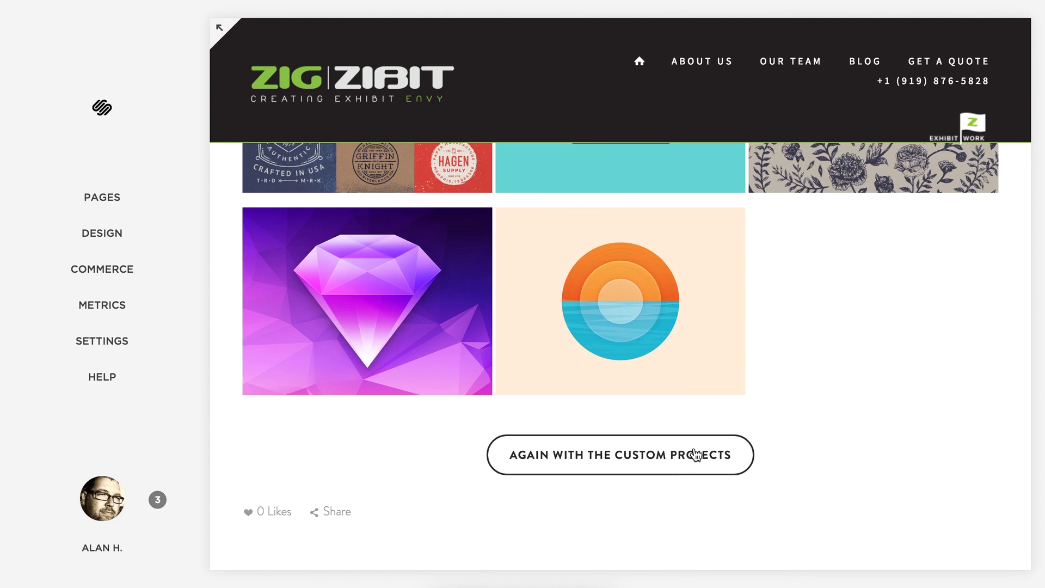
{"action": "scroll", "coordinate": [826, 327], "scroll_direction": "up", "scroll_amount": 7}
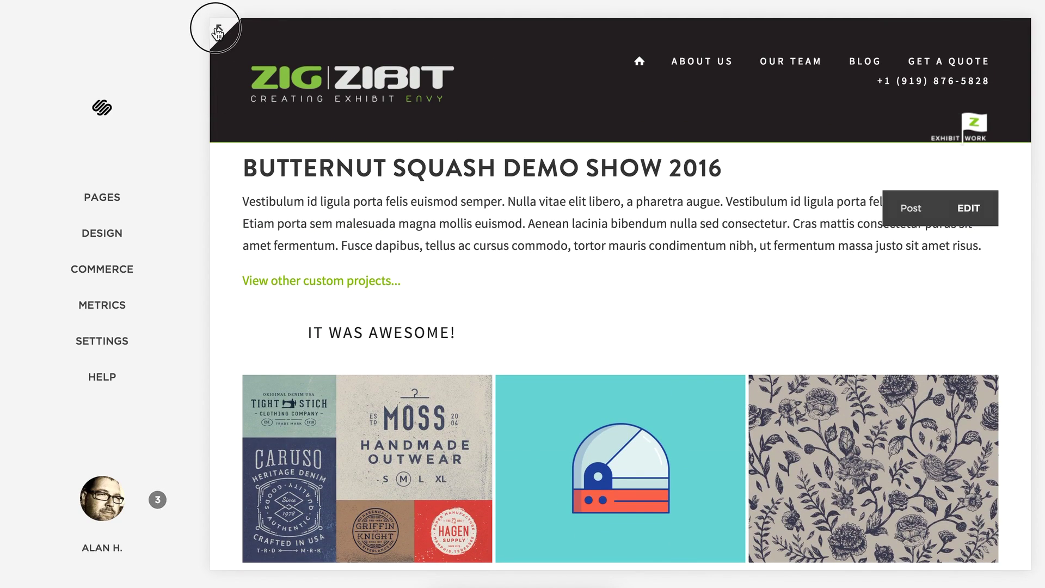
Follow 'View other custom projects...' to the Custom Exhibits page, browse it, and exit full screen.
{"action": "left_click", "coordinate": [220, 27]}
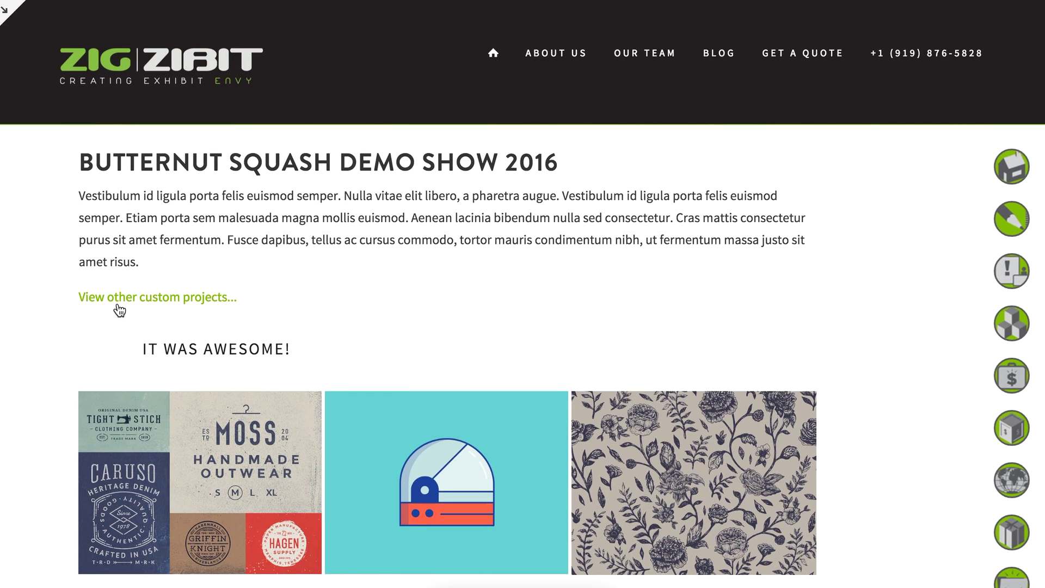
{"action": "left_click", "coordinate": [119, 306]}
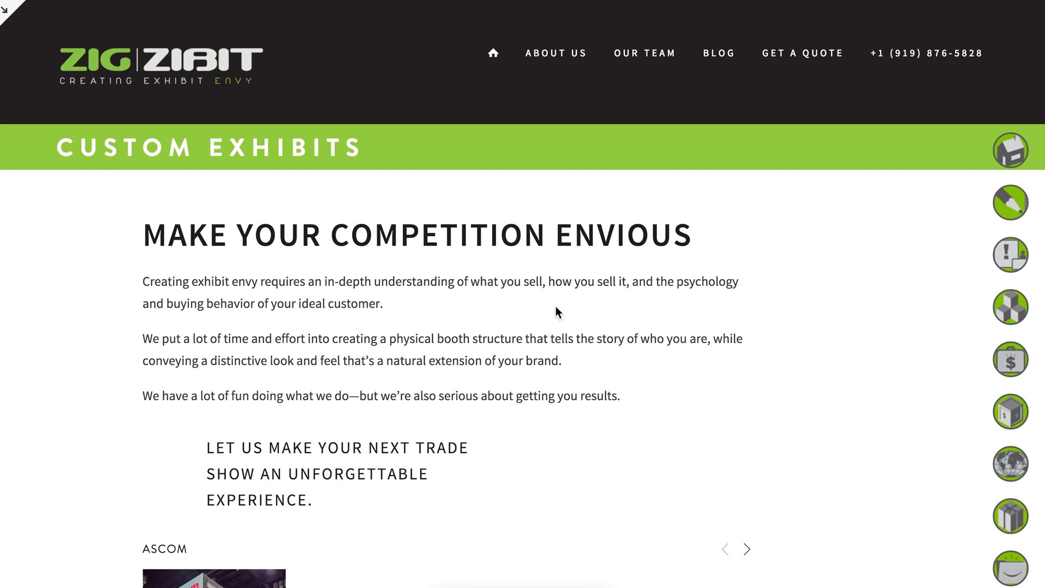
{"action": "scroll", "coordinate": [610, 305], "scroll_direction": "down", "scroll_amount": 10}
{"action": "scroll", "coordinate": [611, 309], "scroll_direction": "down", "scroll_amount": 8}
{"action": "left_click", "coordinate": [668, 1]}
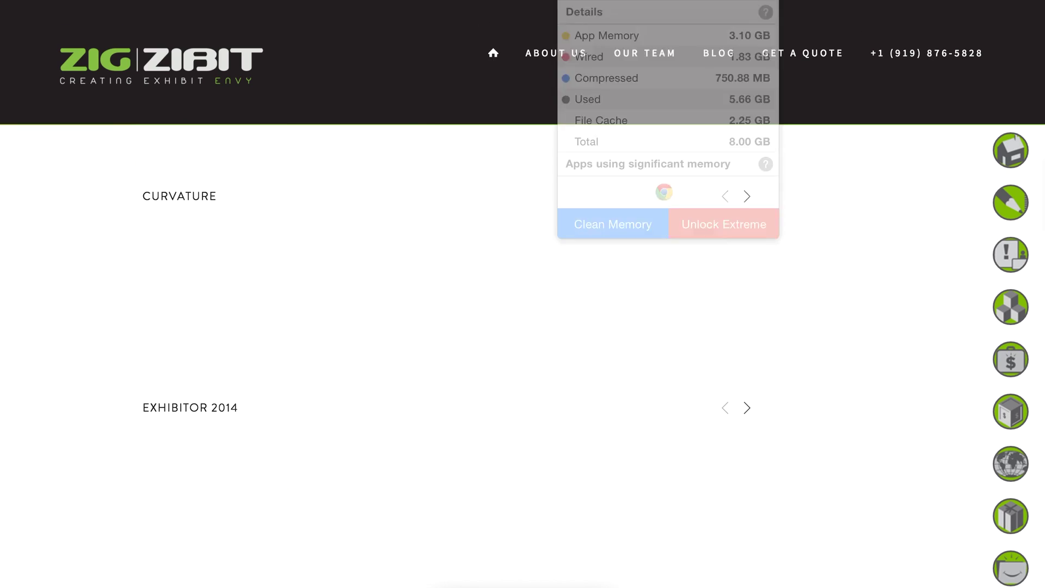
{"action": "left_click", "coordinate": [618, 225]}
{"action": "left_click", "coordinate": [618, 225]}
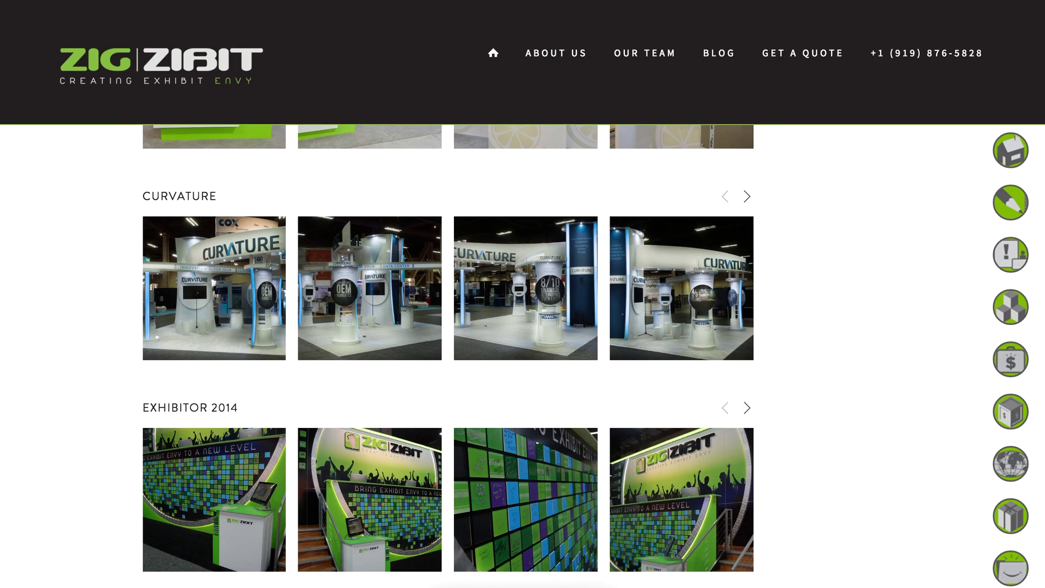
{"action": "scroll", "coordinate": [687, 245], "scroll_direction": "down", "scroll_amount": 20}
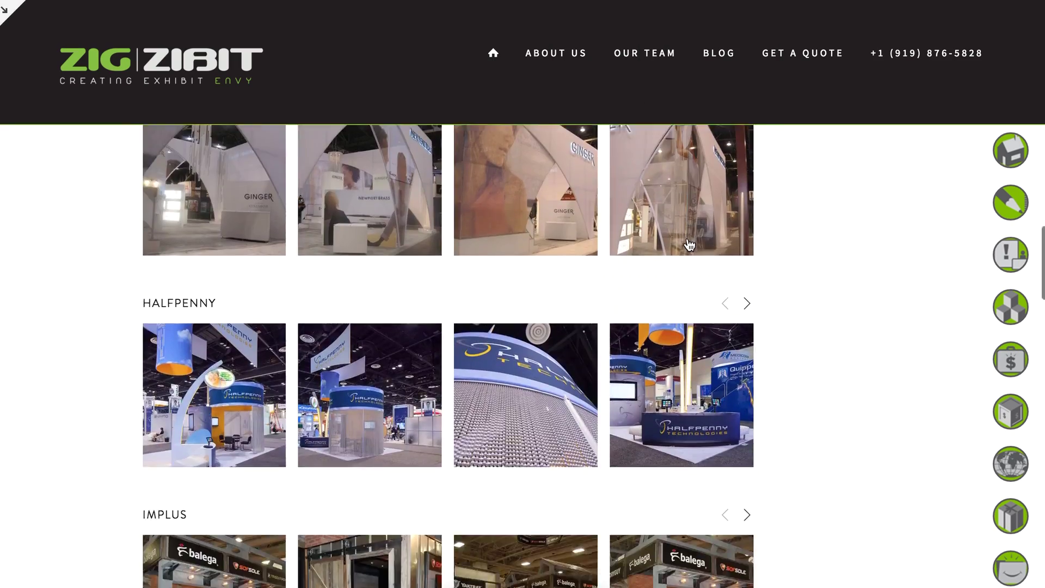
{"action": "scroll", "coordinate": [689, 244], "scroll_direction": "up", "scroll_amount": 17}
{"action": "scroll", "coordinate": [689, 244], "scroll_direction": "up", "scroll_amount": 12}
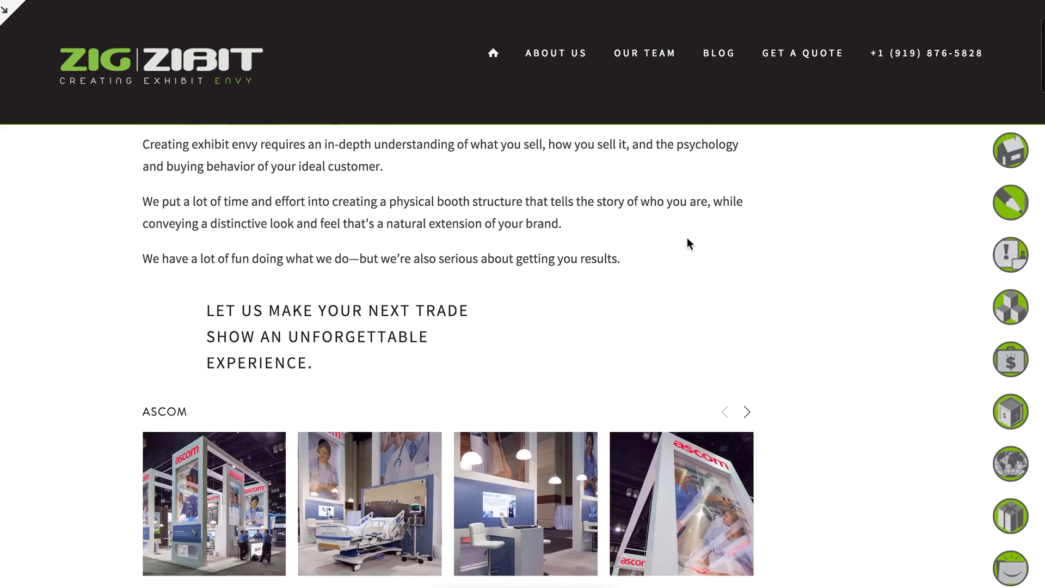
{"action": "left_click", "coordinate": [6, 10]}
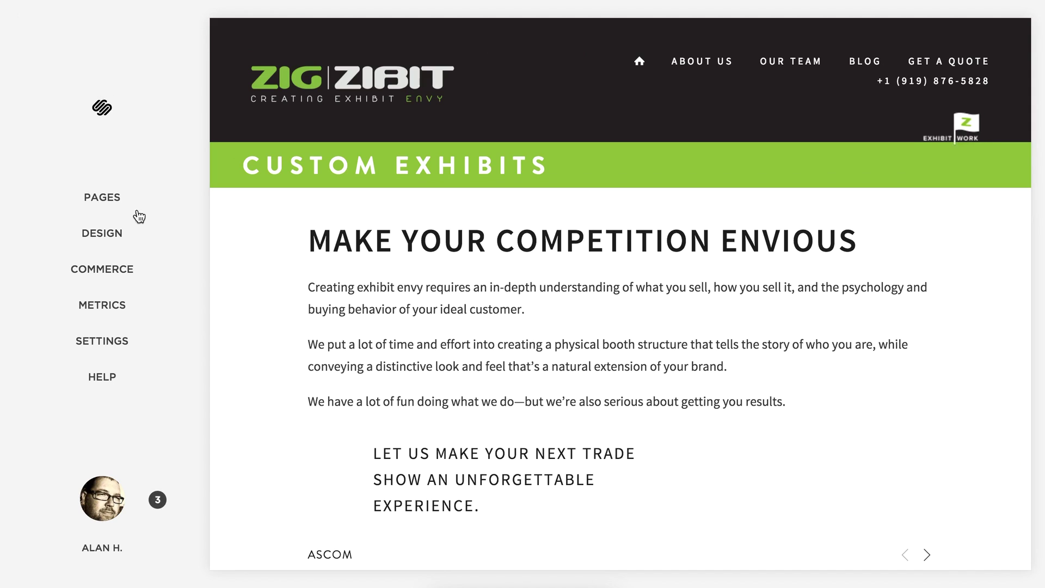
Open the Blog's post list and delete 'Butternut Squash Demo Show 2016', confirming the deletion.
{"action": "left_click", "coordinate": [109, 203]}
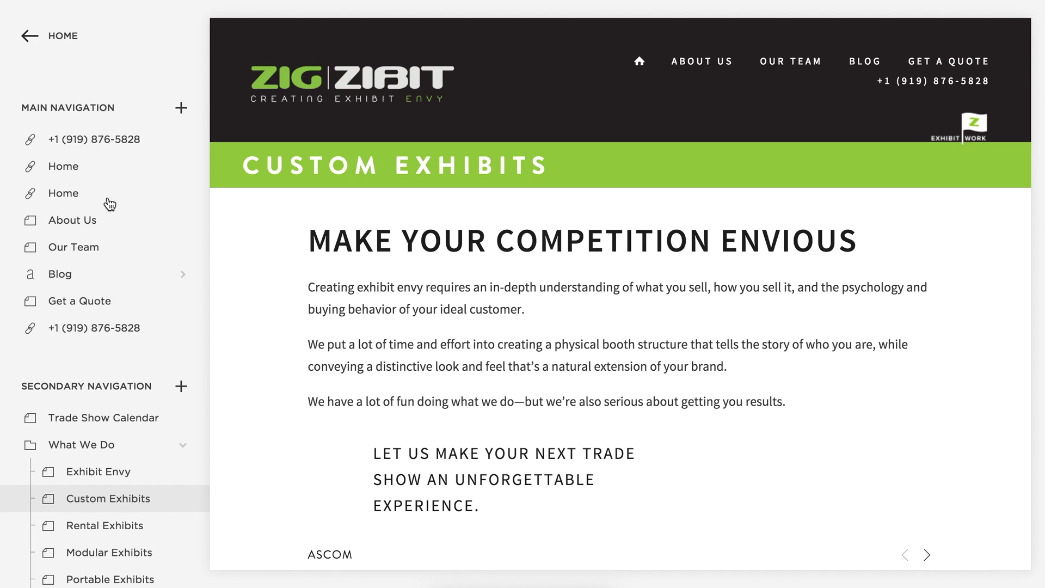
{"action": "mouse_move", "coordinate": [535, 190]}
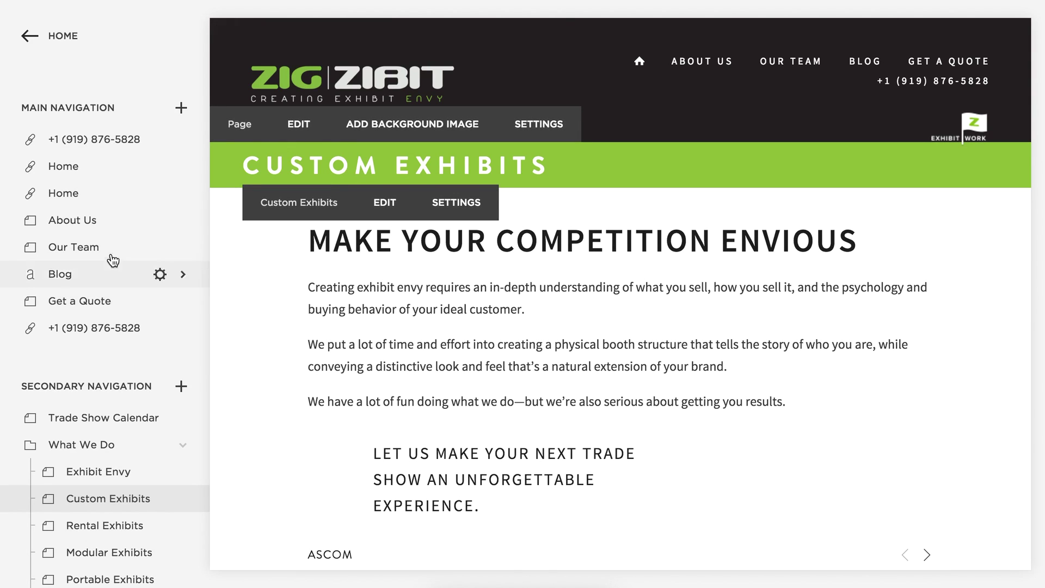
{"action": "scroll", "coordinate": [112, 257], "scroll_direction": "down", "scroll_amount": 2}
{"action": "left_click", "coordinate": [59, 218]}
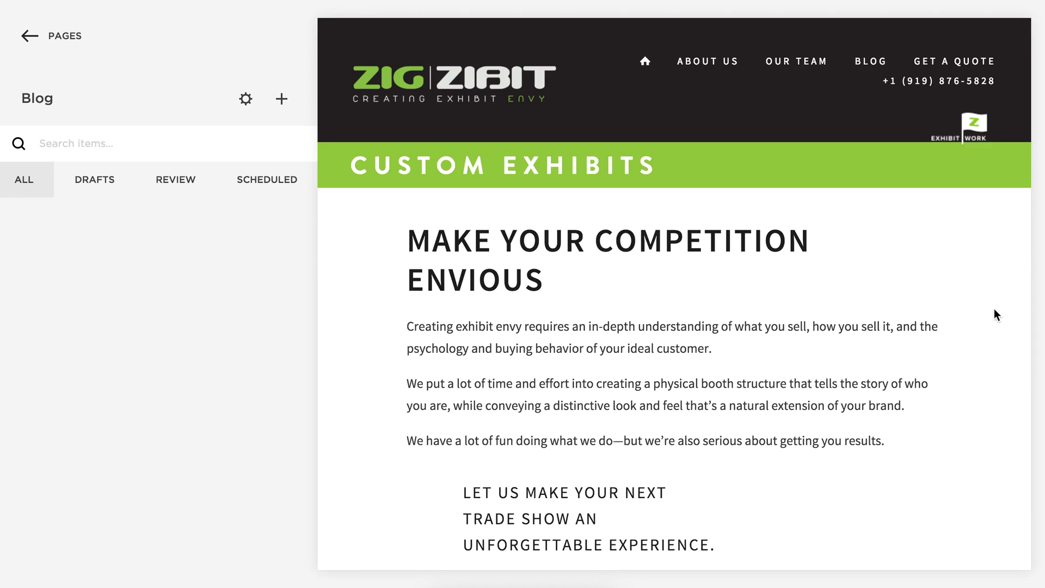
{"action": "mouse_move", "coordinate": [77, 252]}
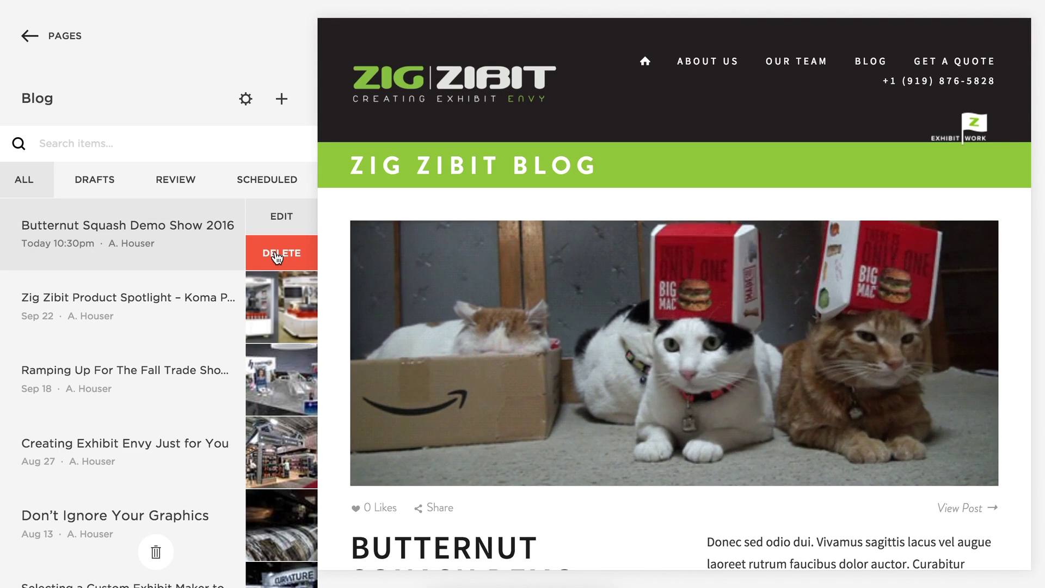
{"action": "left_click", "coordinate": [277, 255]}
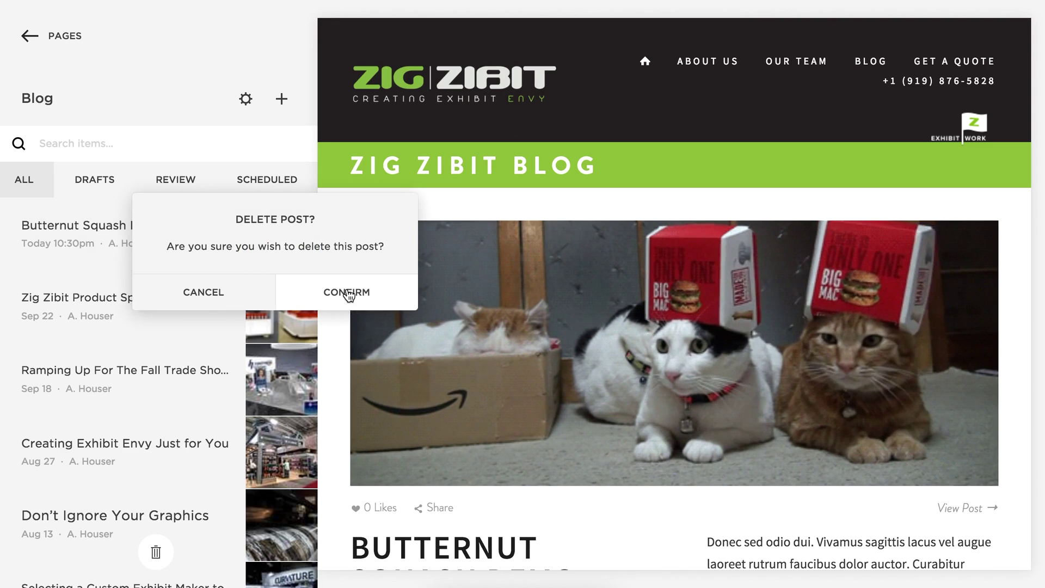
{"action": "left_click", "coordinate": [348, 294]}
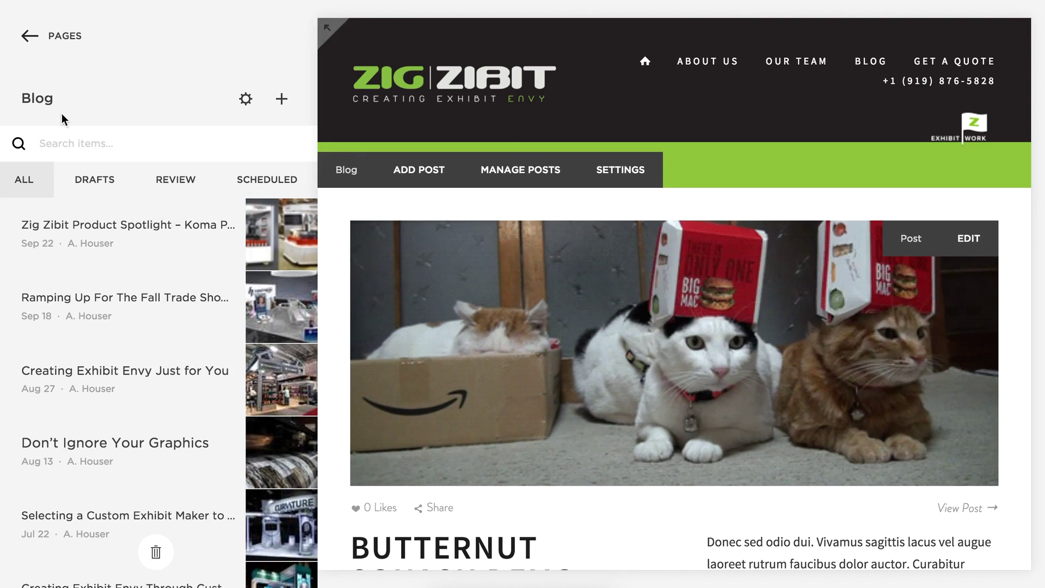
Go to the page list, find Custom Exhibits under What We Do, and open it.
{"action": "left_click", "coordinate": [63, 43]}
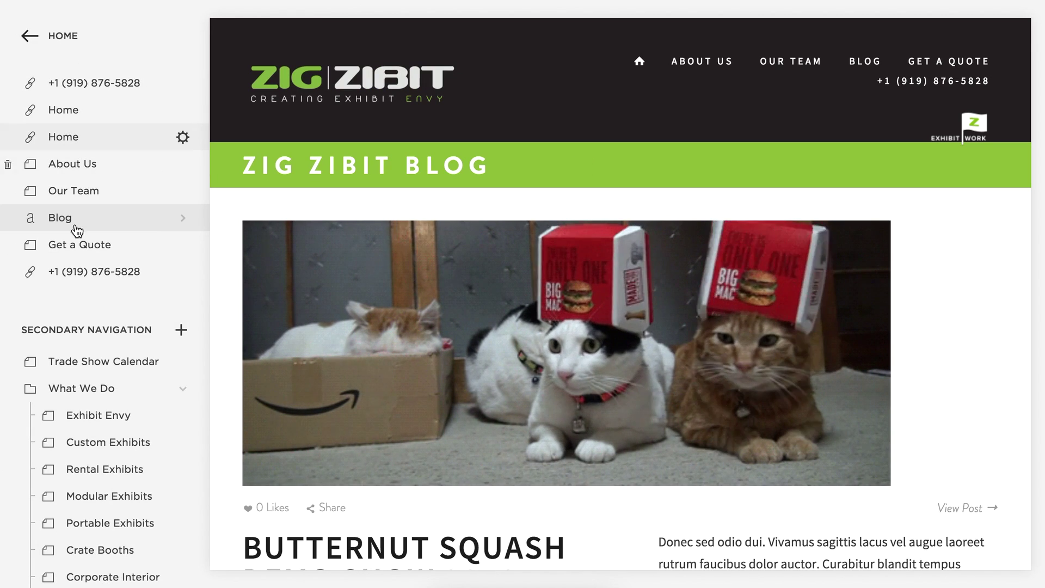
{"action": "scroll", "coordinate": [114, 415], "scroll_direction": "down", "scroll_amount": 3}
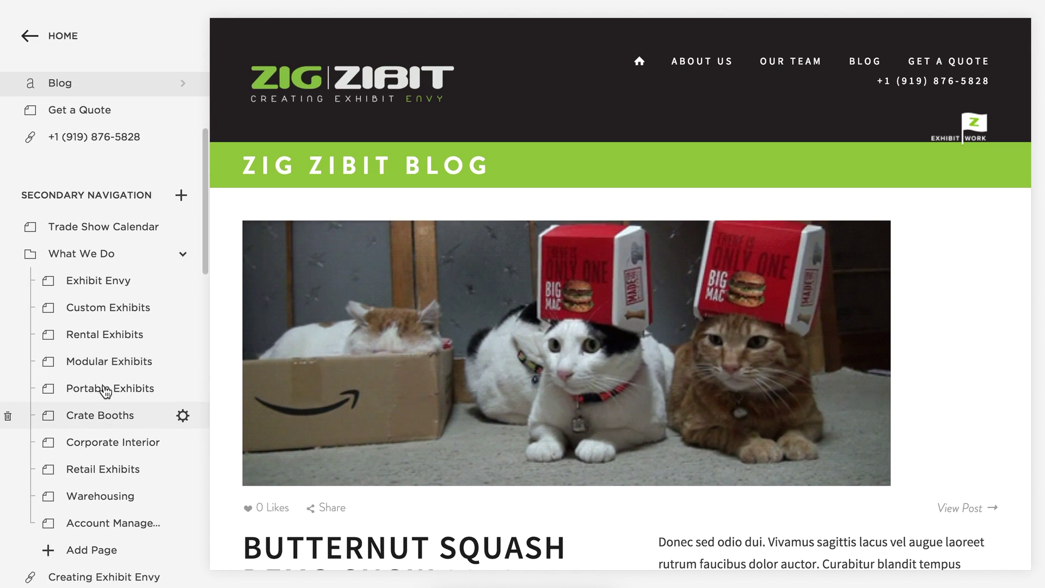
{"action": "left_click", "coordinate": [105, 311]}
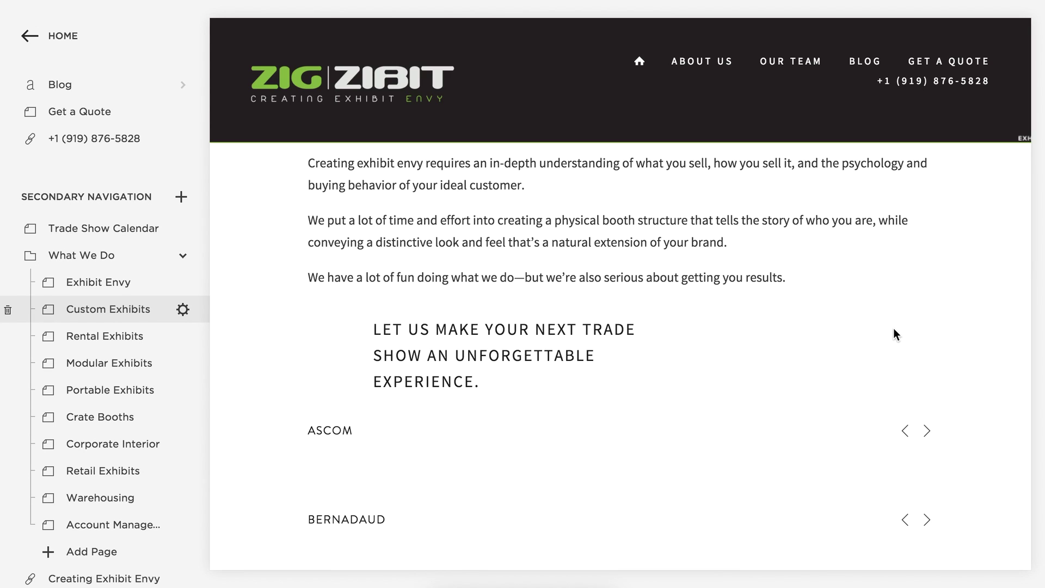
{"action": "scroll", "coordinate": [893, 329], "scroll_direction": "down", "scroll_amount": 3}
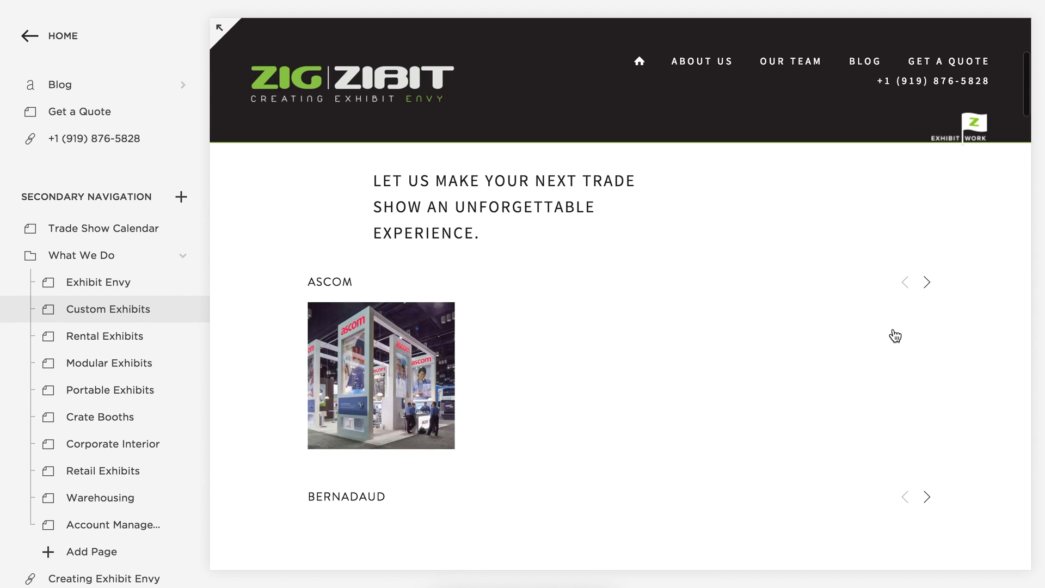
{"action": "scroll", "coordinate": [894, 336], "scroll_direction": "down", "scroll_amount": 8}
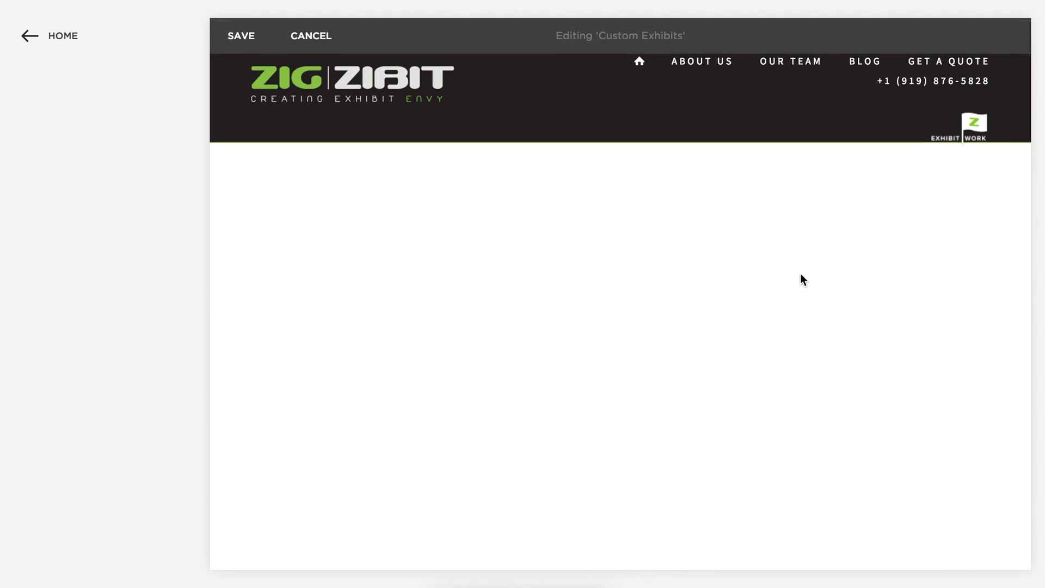
Trash the Butternut Squash Show 2016 gallery block, confirm with YES, and save the page.
{"action": "key", "text": "super+Tab"}
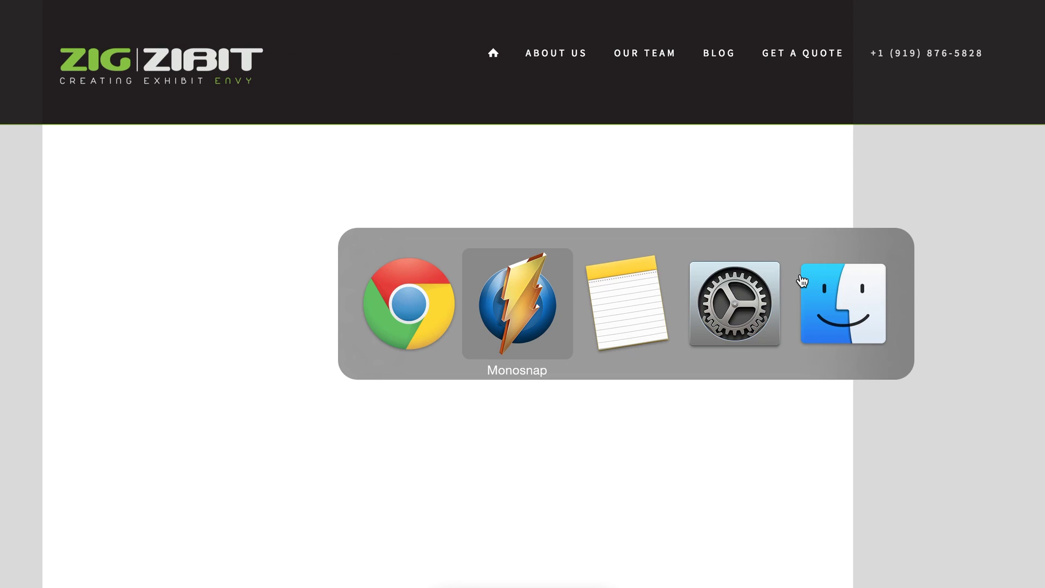
{"action": "key", "text": "super+Tab"}
{"action": "key", "text": "super+Tab"}
{"action": "key", "text": "super+Tab"}
{"action": "key", "text": "super+Tab"}
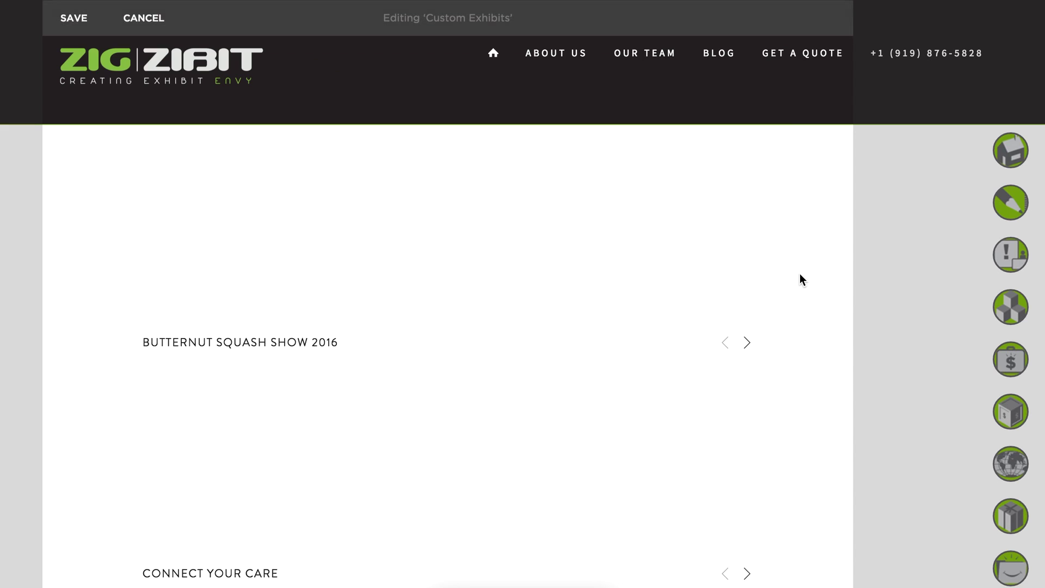
{"action": "mouse_move", "coordinate": [553, 450]}
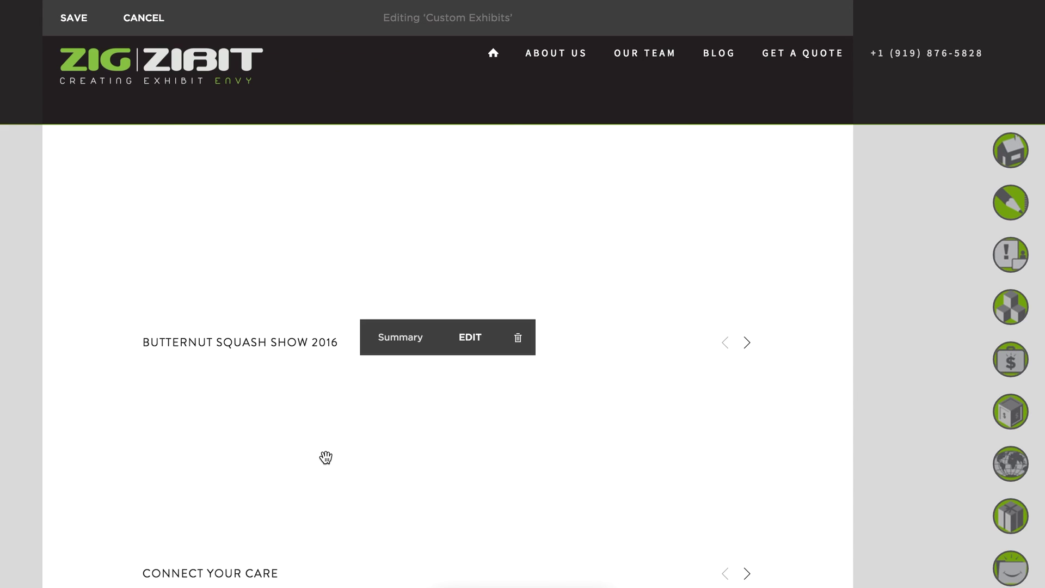
{"action": "scroll", "coordinate": [325, 457], "scroll_direction": "up", "scroll_amount": 2}
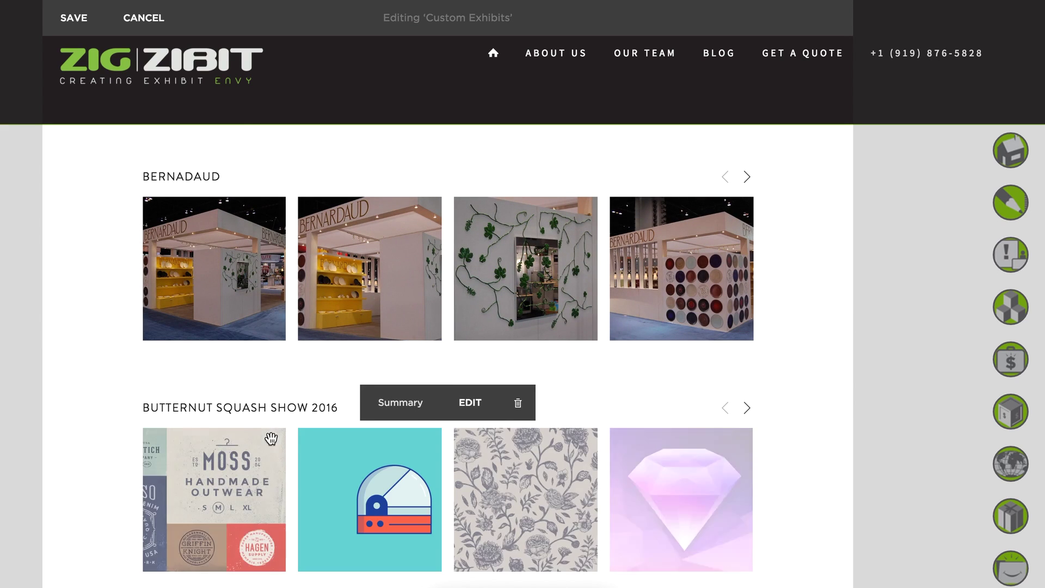
{"action": "left_click", "coordinate": [518, 403]}
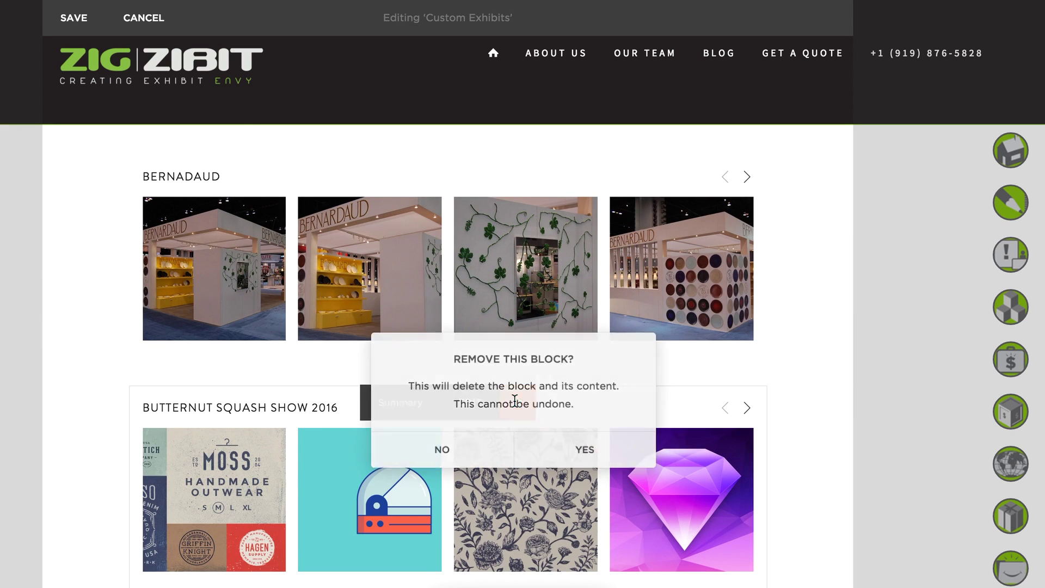
{"action": "left_click", "coordinate": [593, 447]}
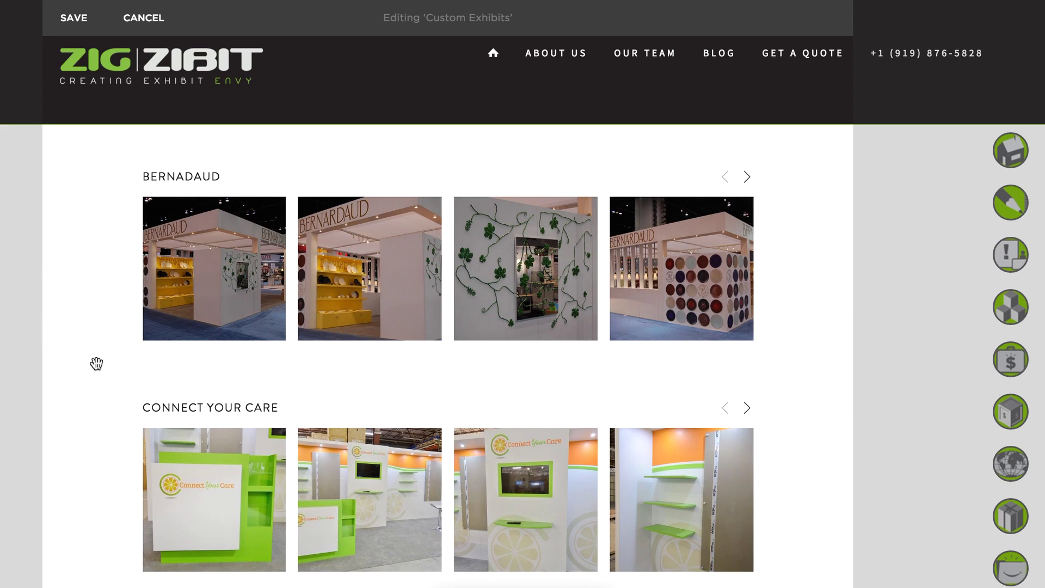
{"action": "mouse_move", "coordinate": [408, 439]}
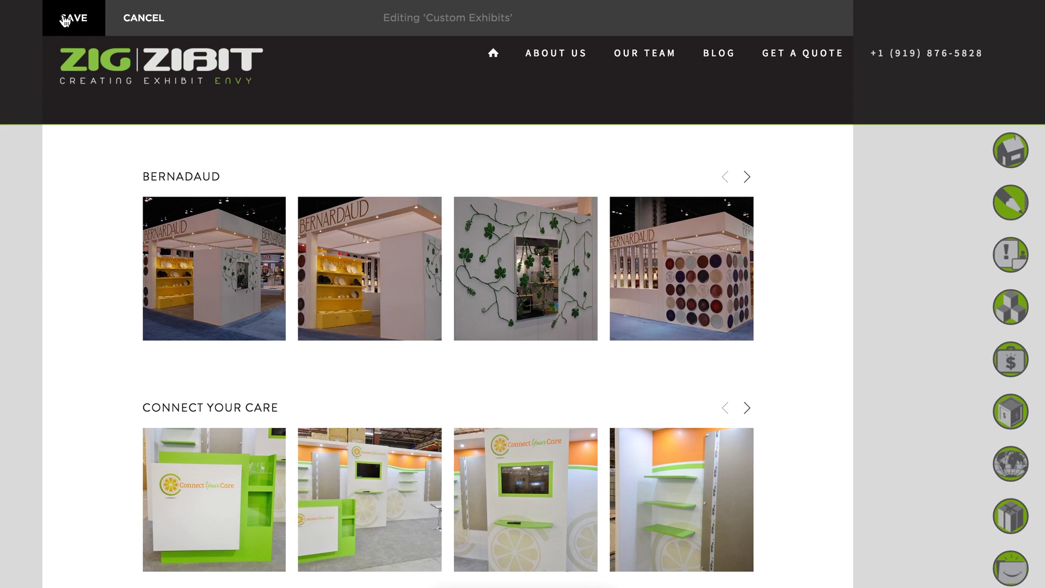
{"action": "left_click", "coordinate": [74, 17]}
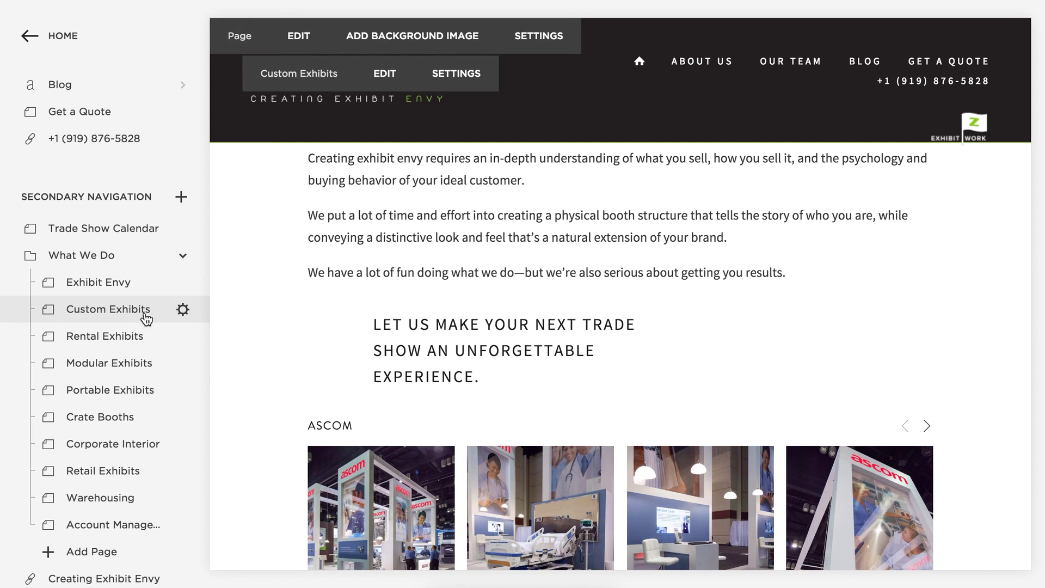
{"action": "scroll", "coordinate": [101, 358], "scroll_direction": "down", "scroll_amount": 10}
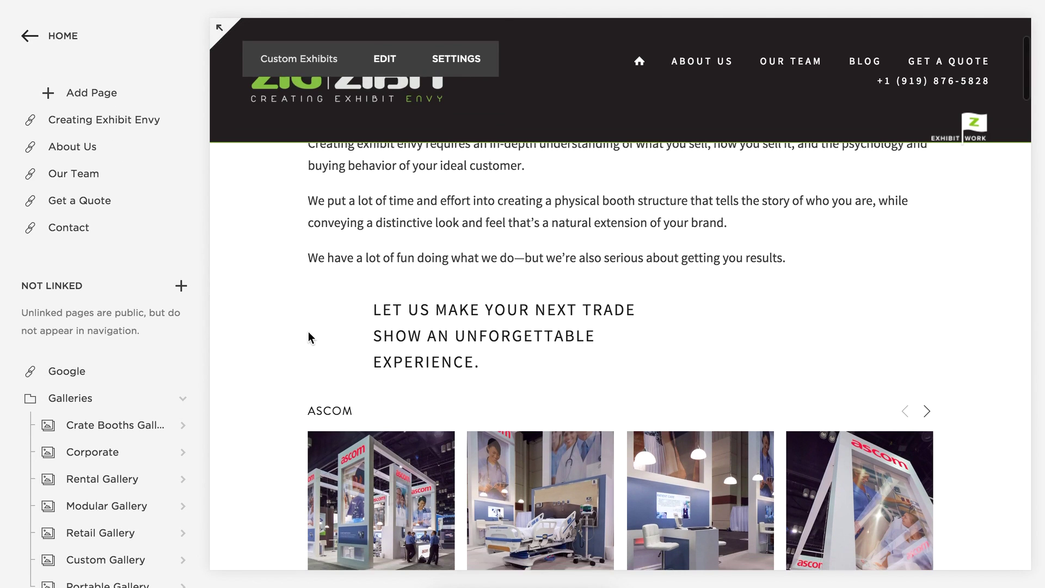
{"action": "scroll", "coordinate": [308, 331], "scroll_direction": "down", "scroll_amount": 3}
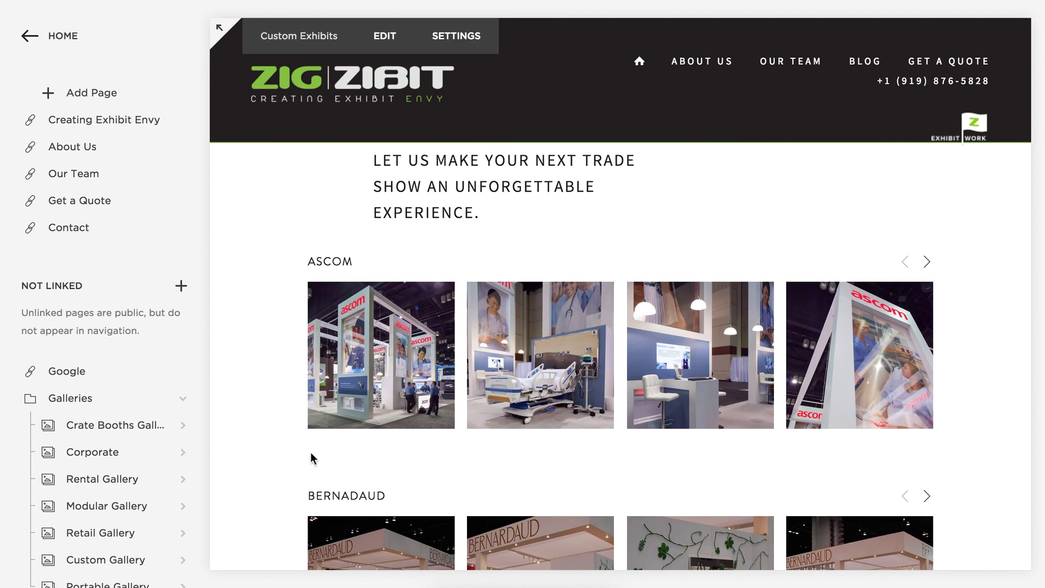
{"action": "left_click", "coordinate": [390, 36]}
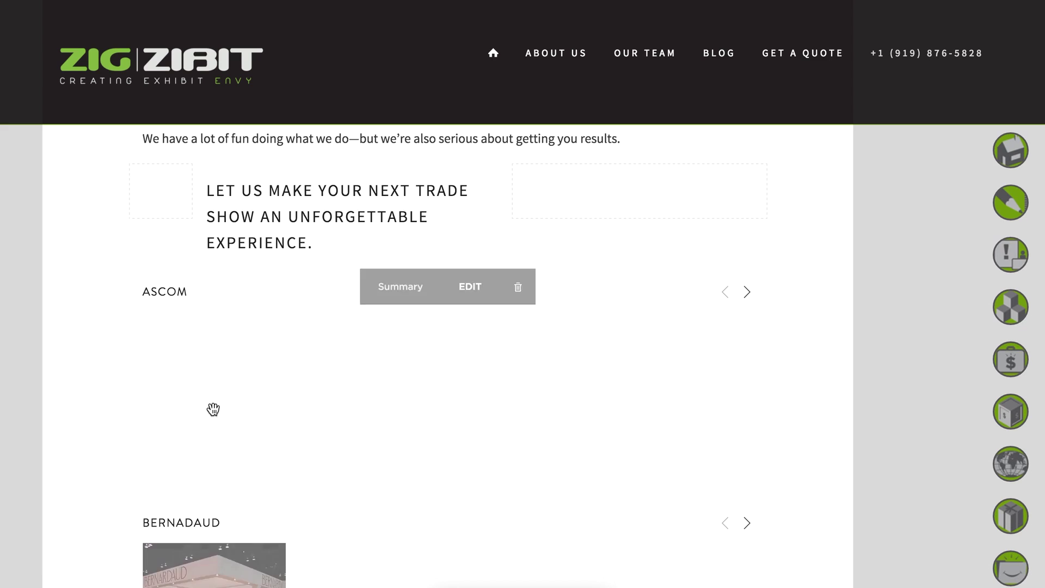
{"action": "left_click_drag", "start_coordinate": [213, 409], "coordinate": [143, 505]}
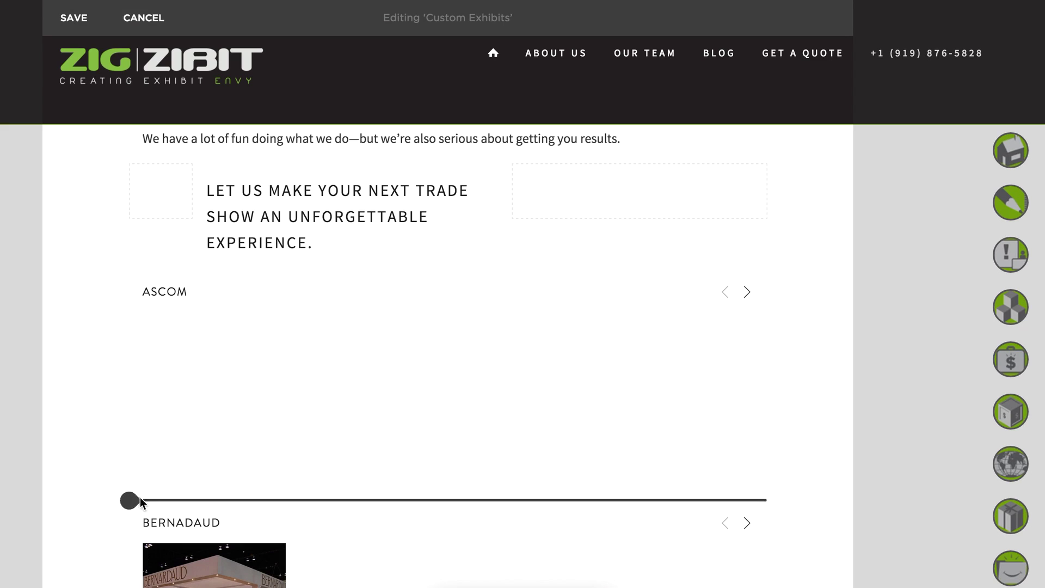
{"action": "left_click", "coordinate": [129, 500]}
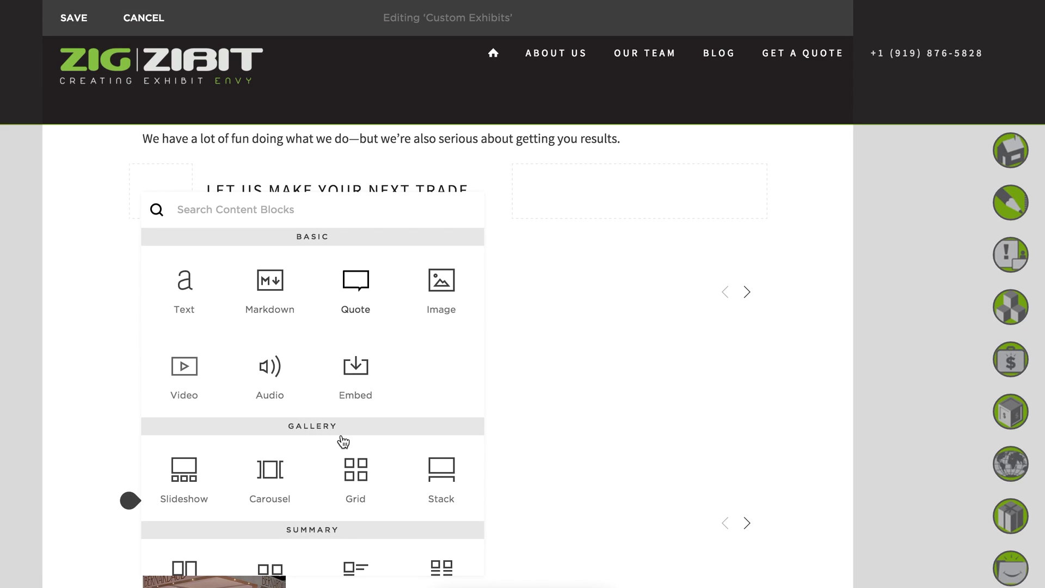
{"action": "scroll", "coordinate": [384, 466], "scroll_direction": "down", "scroll_amount": 3}
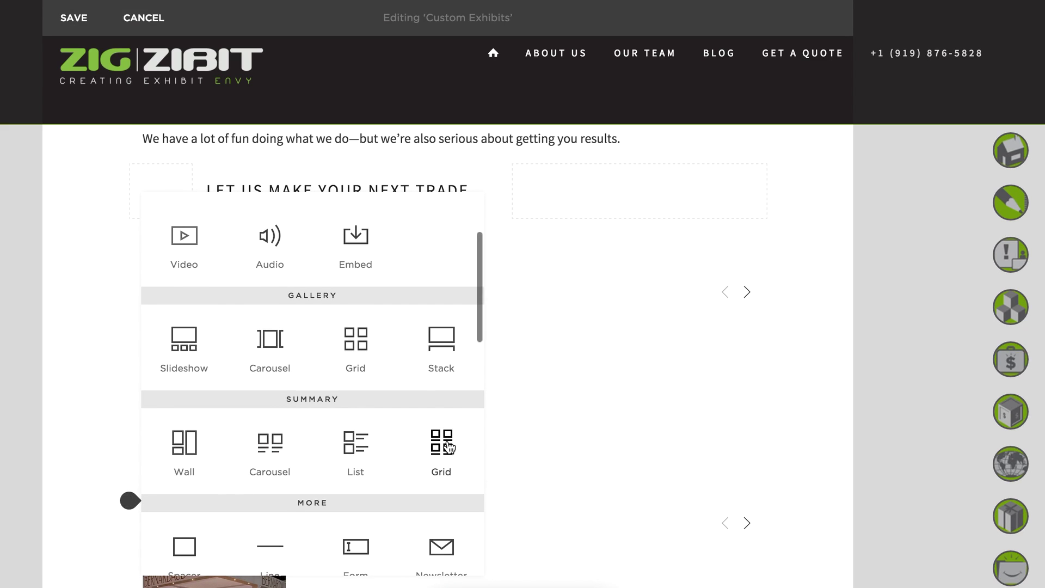
{"action": "left_click", "coordinate": [448, 447]}
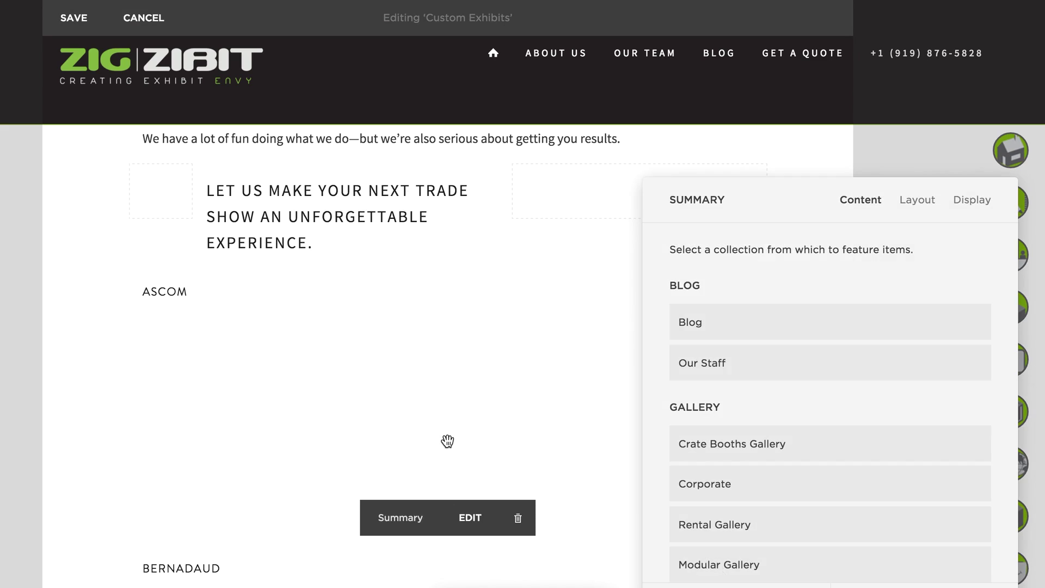
{"action": "left_click", "coordinate": [580, 411]}
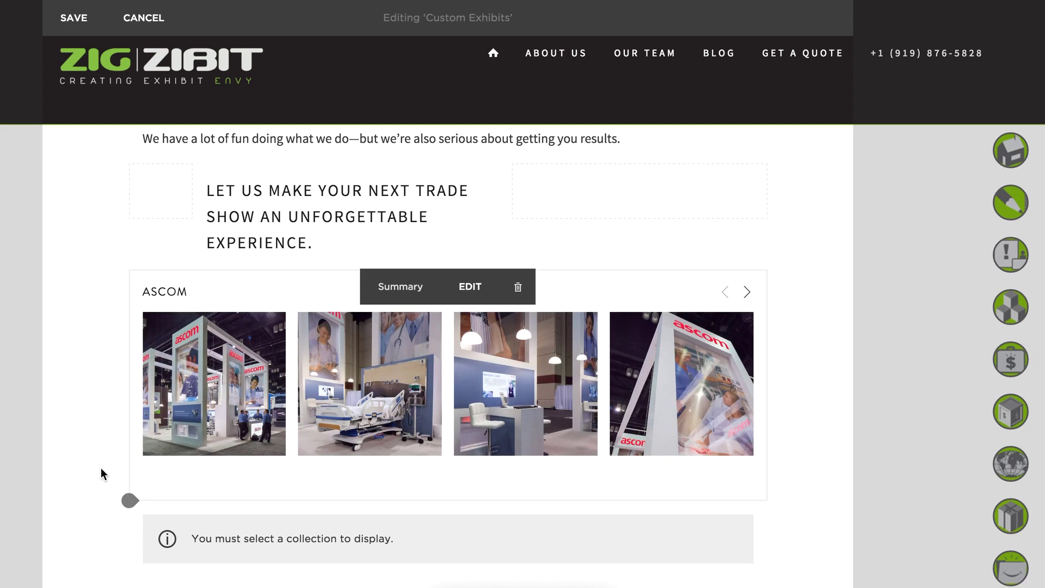
{"action": "scroll", "coordinate": [101, 474], "scroll_direction": "down", "scroll_amount": 3}
{"action": "left_click", "coordinate": [518, 418]}
{"action": "left_click", "coordinate": [589, 464]}
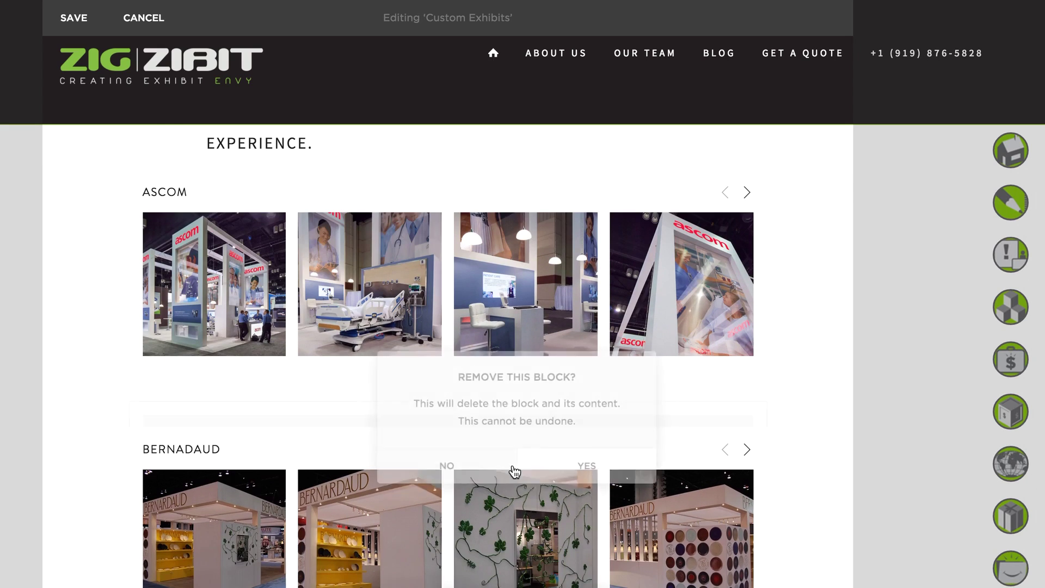
{"action": "left_click", "coordinate": [73, 21]}
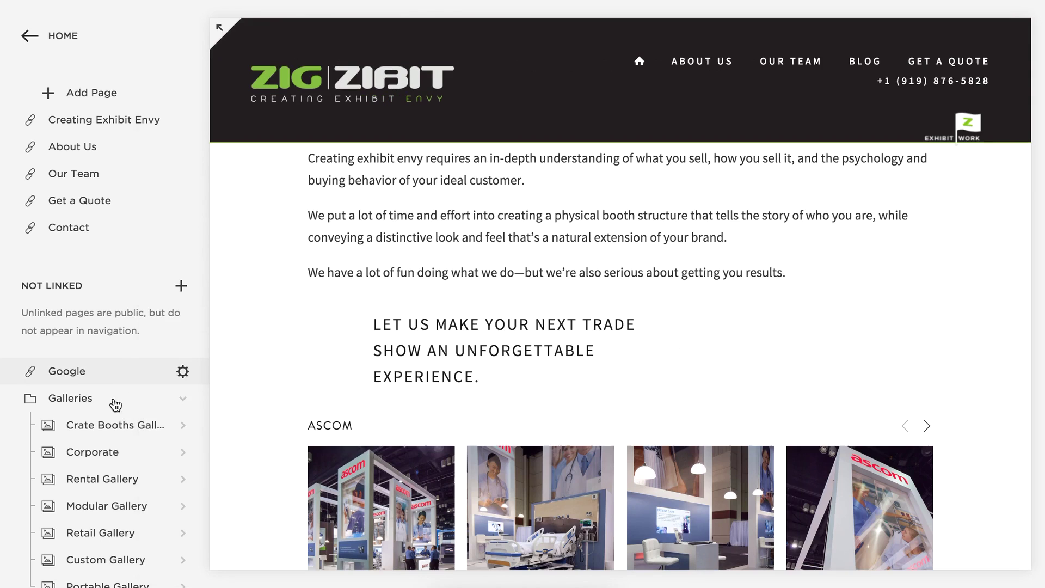
Open the Custom Gallery images and marquee-select all six thumbnails.
{"action": "scroll", "coordinate": [110, 352], "scroll_direction": "down", "scroll_amount": 5}
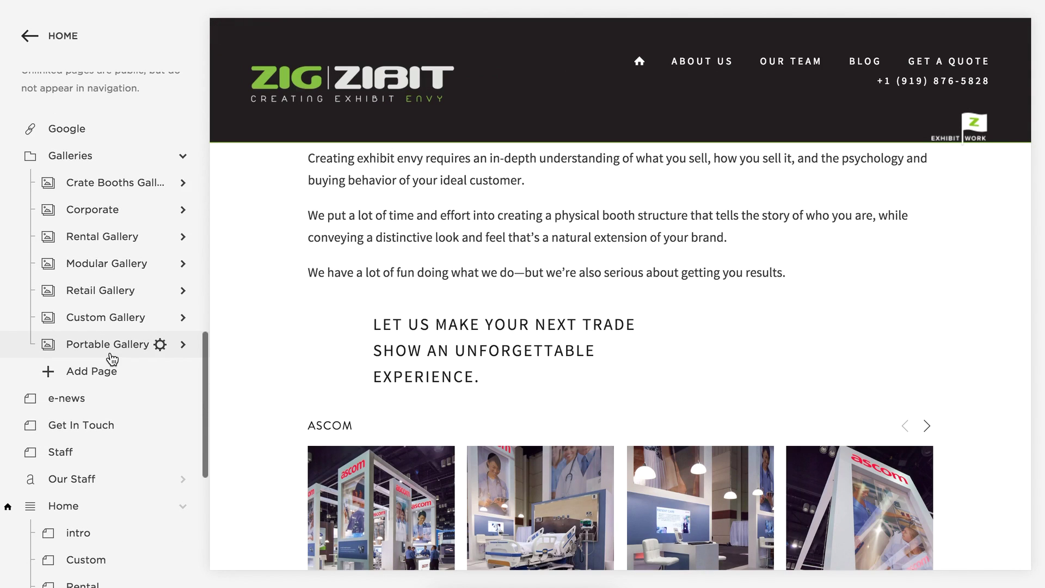
{"action": "left_click", "coordinate": [101, 319]}
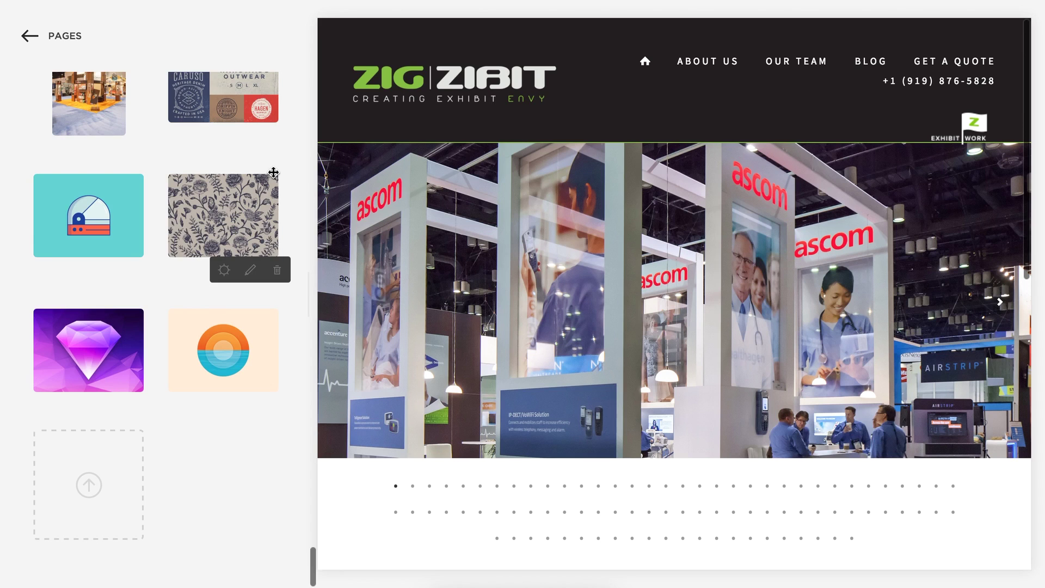
{"action": "scroll", "coordinate": [285, 450], "scroll_direction": "up", "scroll_amount": 5}
{"action": "scroll", "coordinate": [252, 401], "scroll_direction": "down", "scroll_amount": 3}
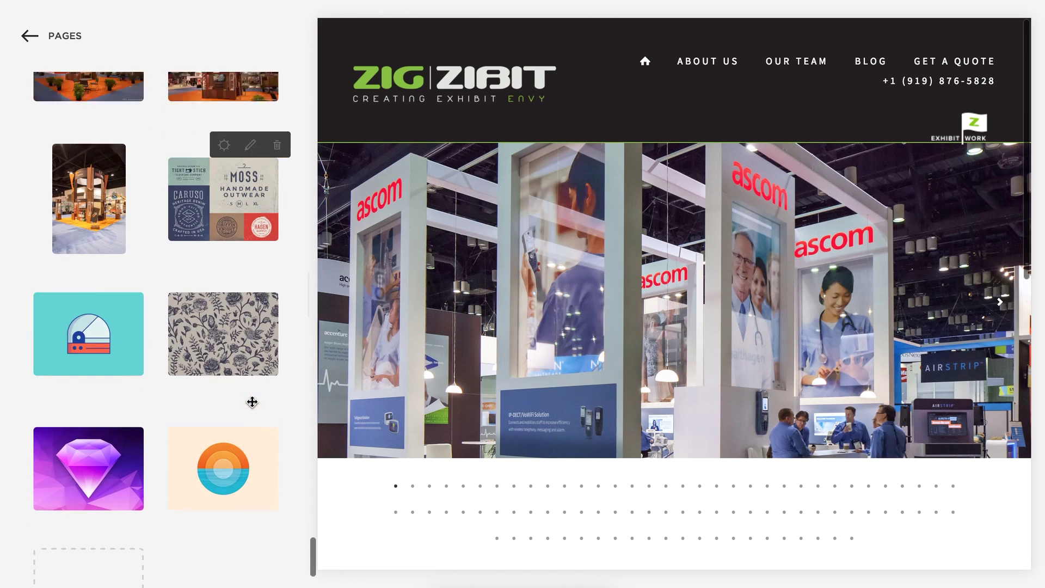
{"action": "scroll", "coordinate": [252, 401], "scroll_direction": "down", "scroll_amount": 2}
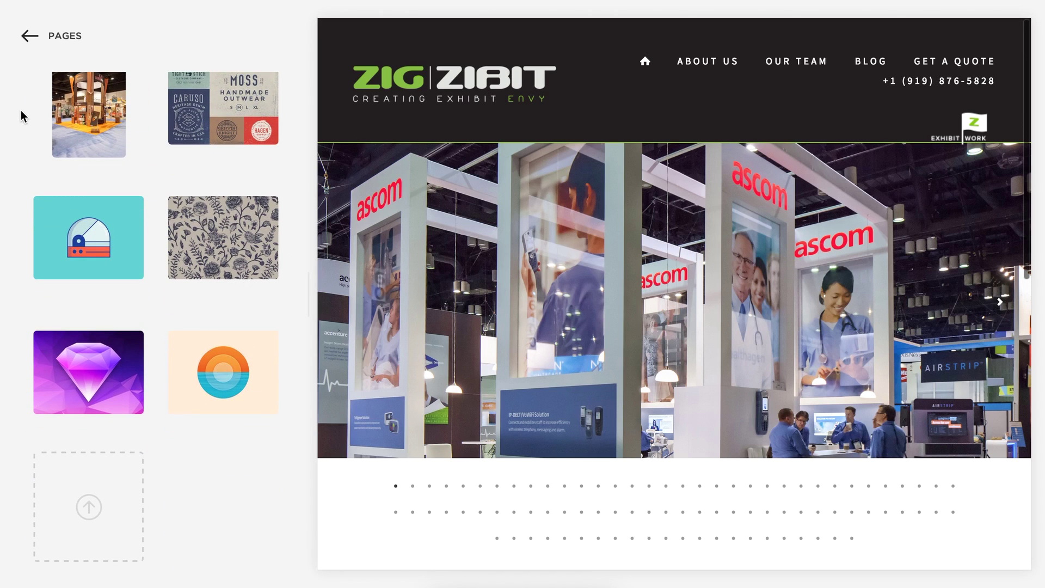
{"action": "left_click_drag", "start_coordinate": [21, 115], "coordinate": [283, 419]}
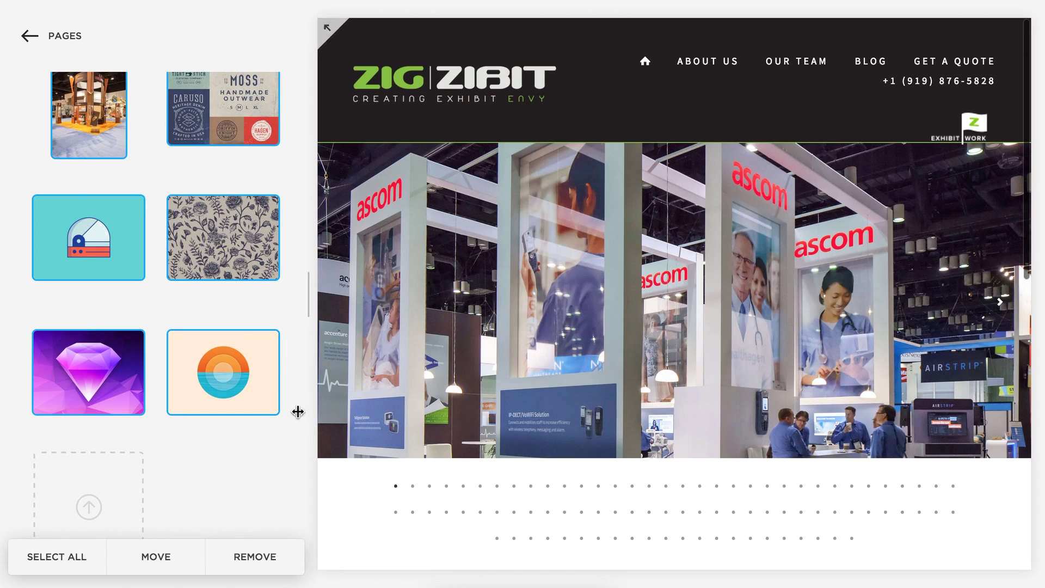
Remove the teal, floral, gem and orange sample images from the gallery together.
{"action": "left_click", "coordinate": [153, 127]}
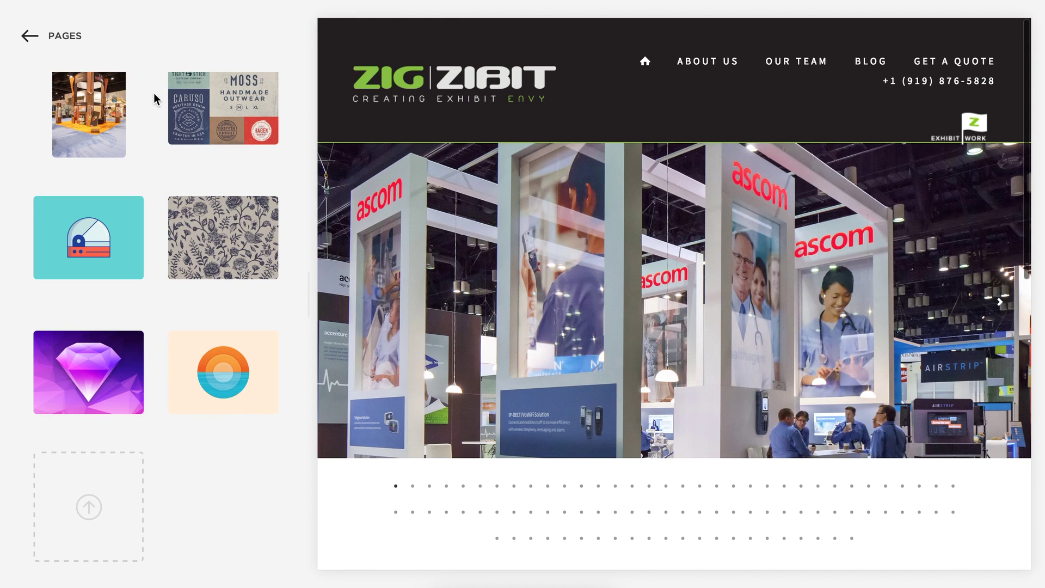
{"action": "left_click_drag", "start_coordinate": [157, 102], "coordinate": [222, 355]}
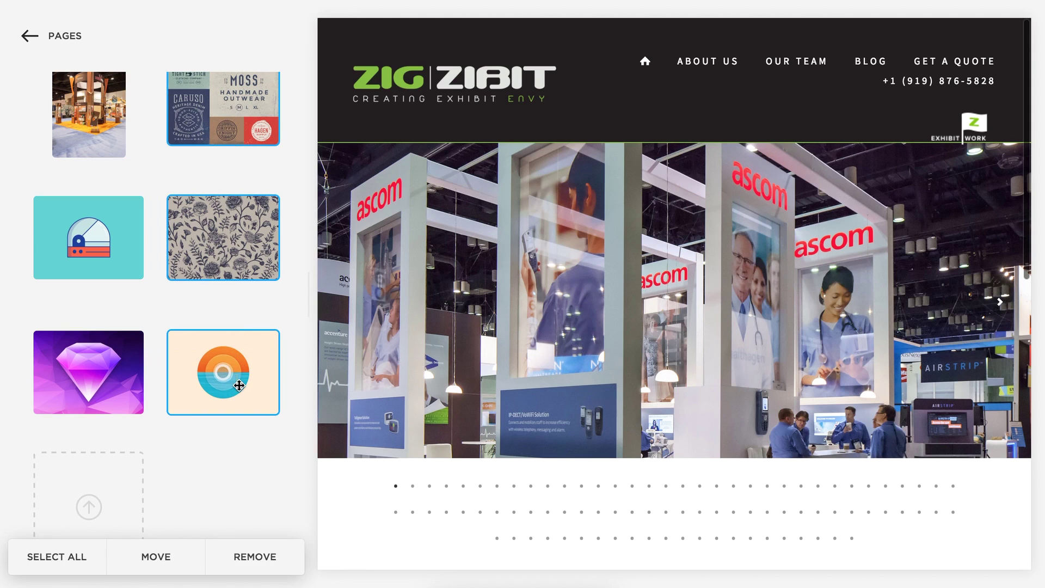
{"action": "left_click", "coordinate": [133, 265]}
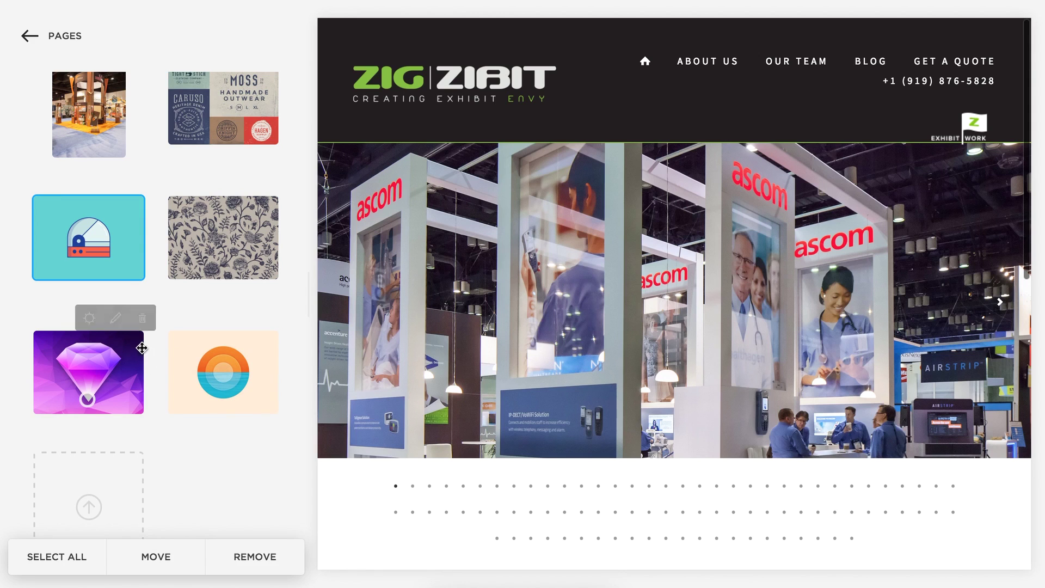
{"action": "left_click", "coordinate": [229, 262]}
{"action": "left_click", "coordinate": [133, 213]}
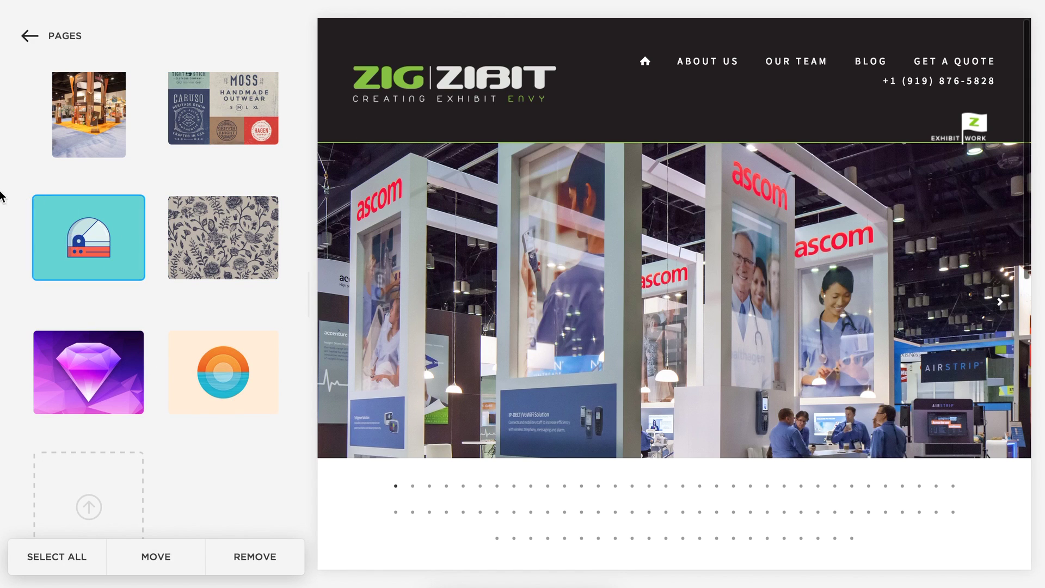
{"action": "left_click_drag", "start_coordinate": [16, 191], "coordinate": [271, 409]}
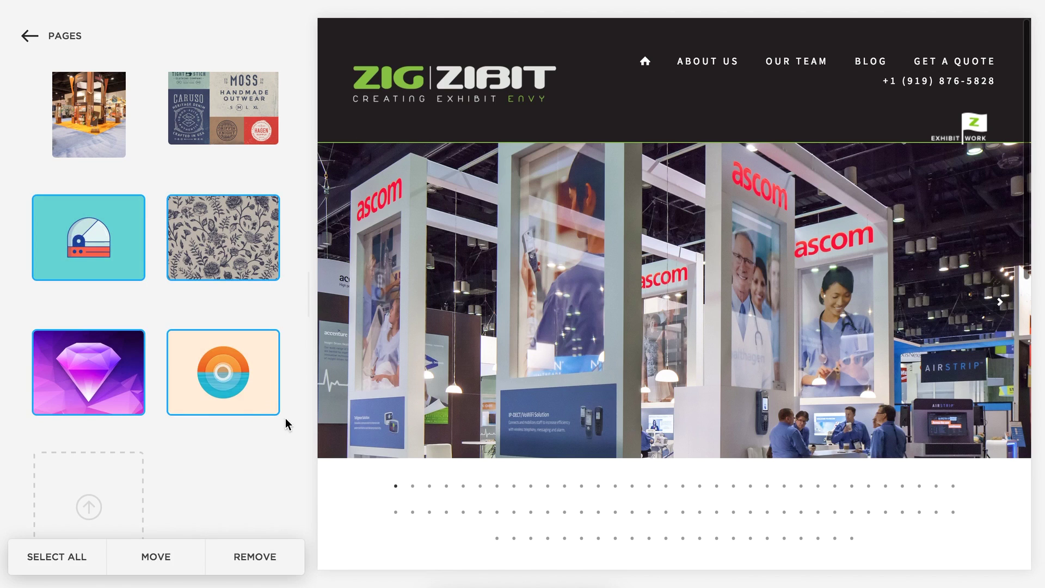
{"action": "left_click", "coordinate": [259, 566]}
{"action": "key", "text": "Return"}
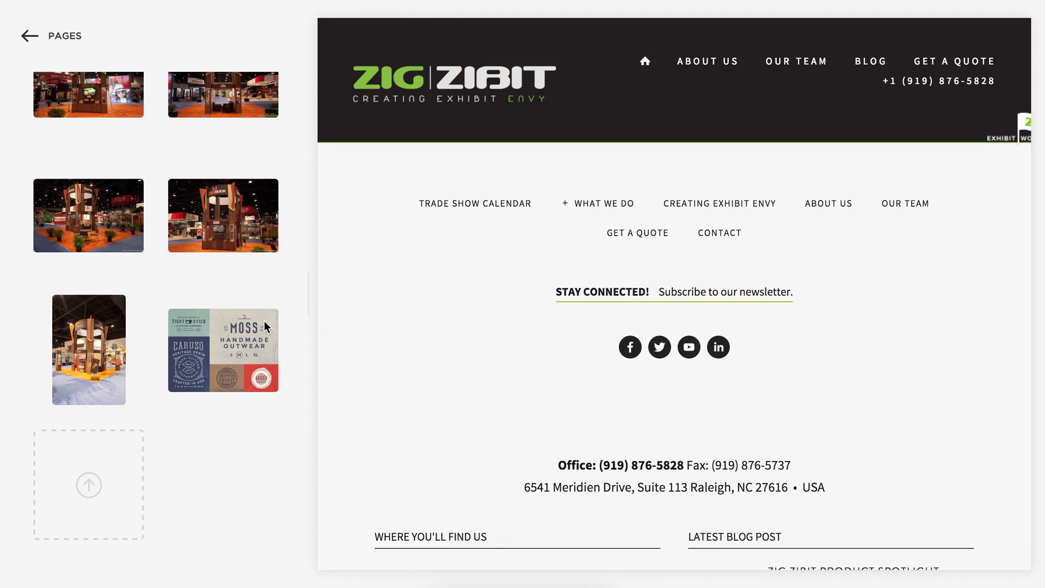
Delete the MOSS outerwear image and return to the list of site pages.
{"action": "mouse_move", "coordinate": [263, 333]}
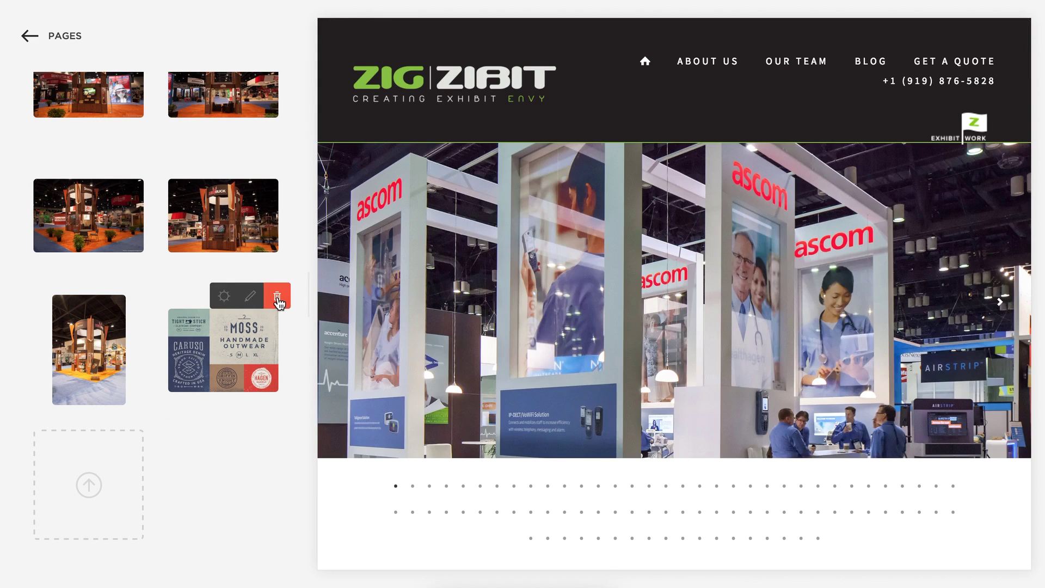
{"action": "left_click", "coordinate": [278, 301]}
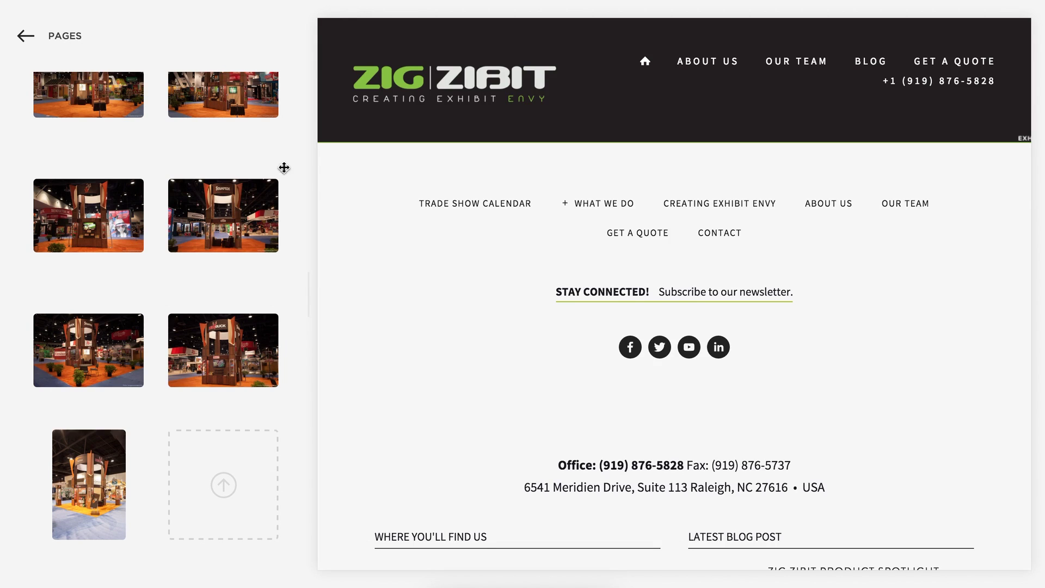
{"action": "left_click", "coordinate": [61, 41]}
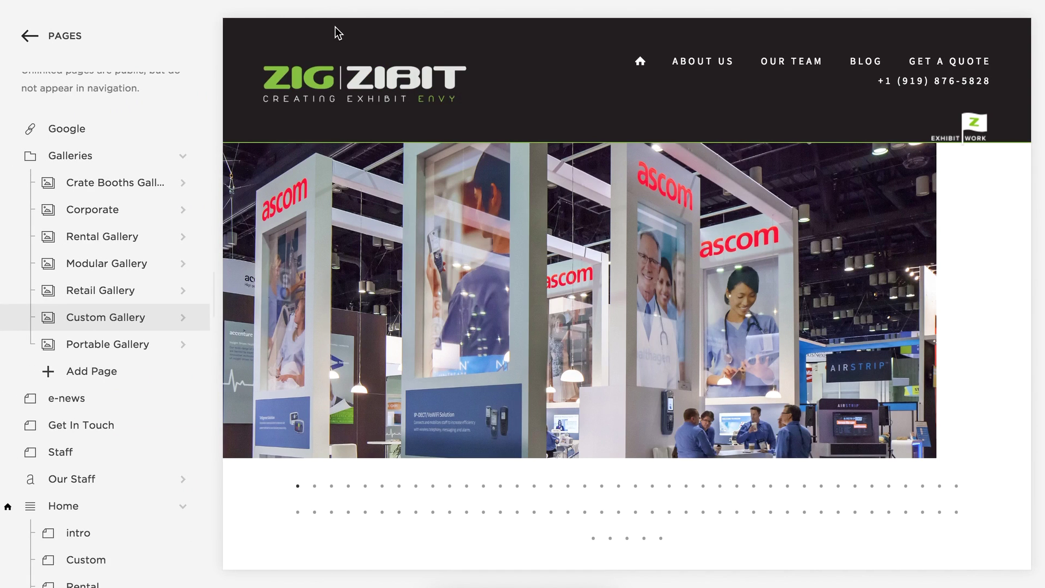
Preview the Staff page's team profiles, then open the Our Staff collection's post list.
{"action": "scroll", "coordinate": [63, 207], "scroll_direction": "down", "scroll_amount": 5}
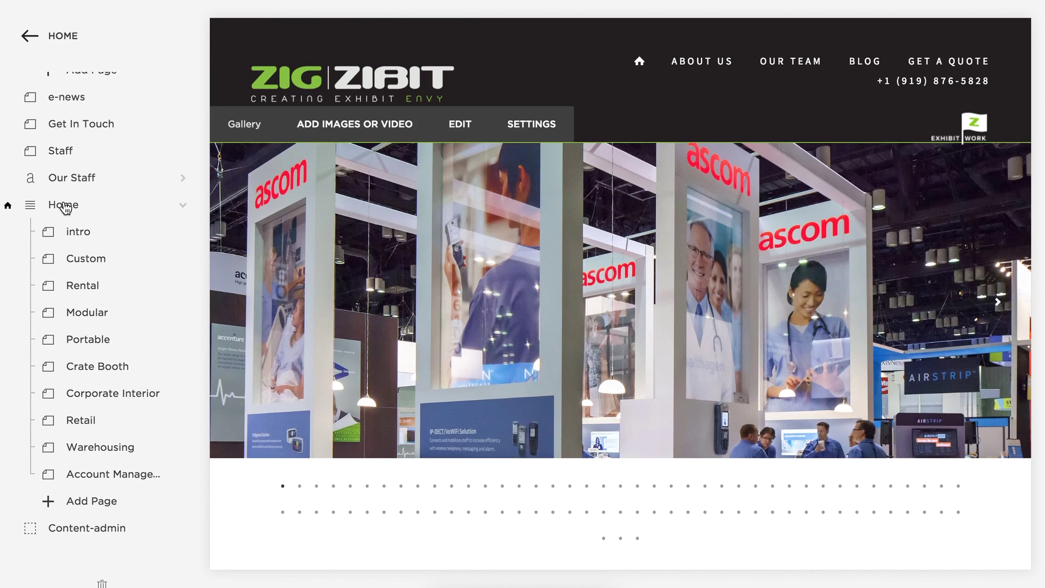
{"action": "left_click", "coordinate": [60, 148]}
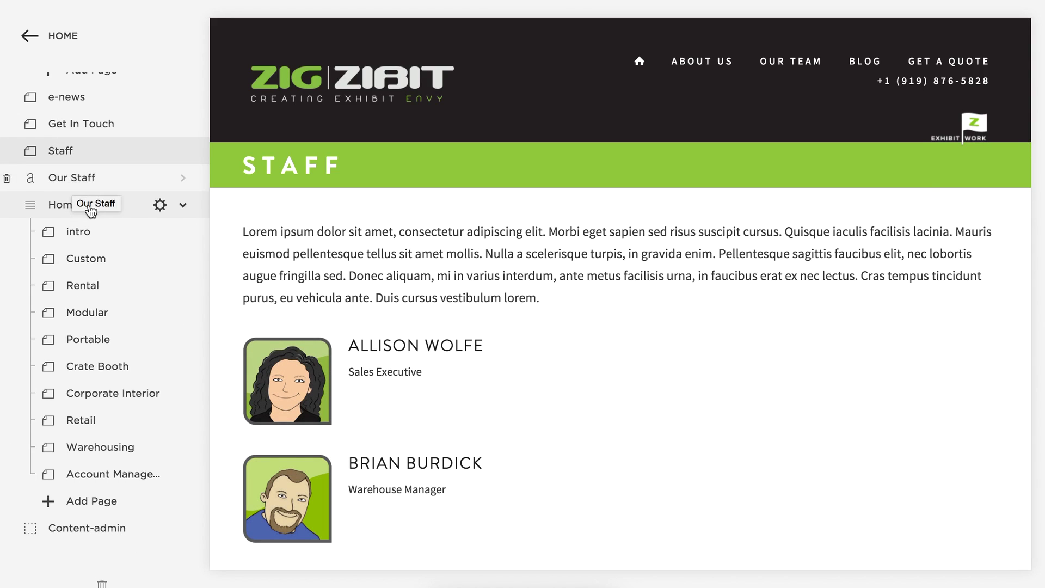
{"action": "scroll", "coordinate": [661, 414], "scroll_direction": "down", "scroll_amount": 10}
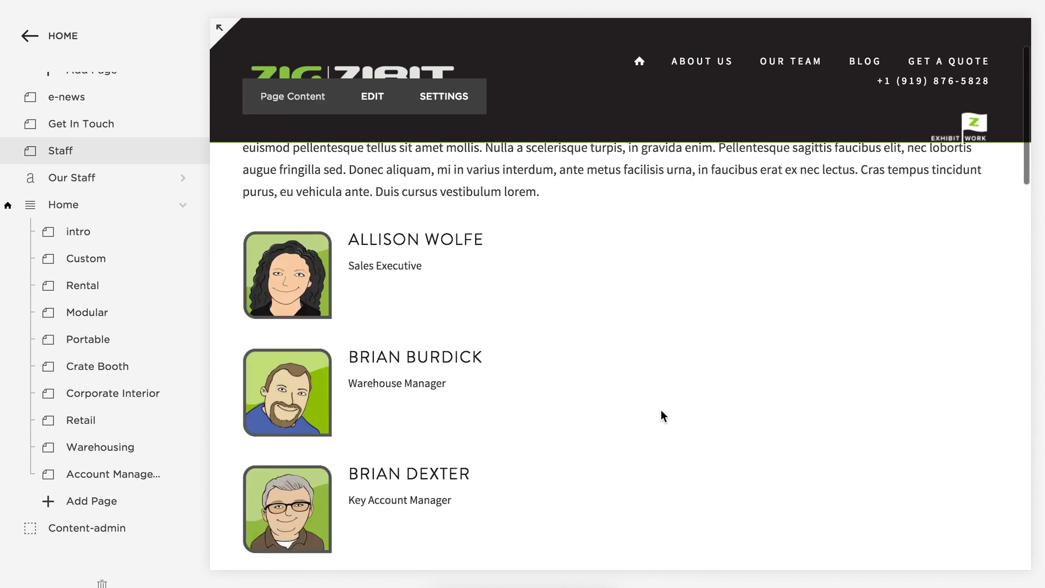
{"action": "scroll", "coordinate": [661, 411], "scroll_direction": "down", "scroll_amount": 10}
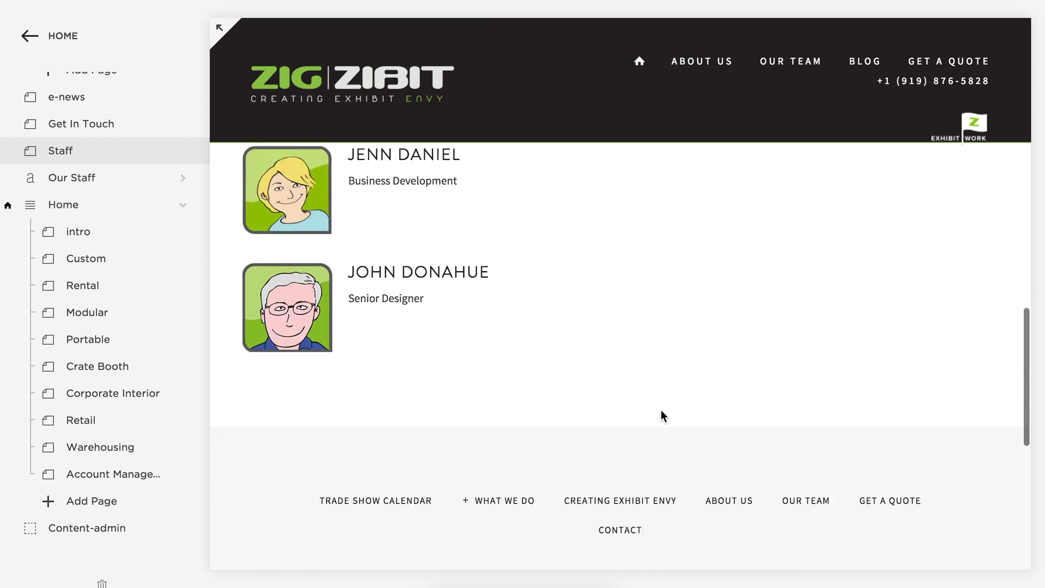
{"action": "scroll", "coordinate": [661, 411], "scroll_direction": "up", "scroll_amount": 6}
{"action": "scroll", "coordinate": [661, 412], "scroll_direction": "up", "scroll_amount": 8}
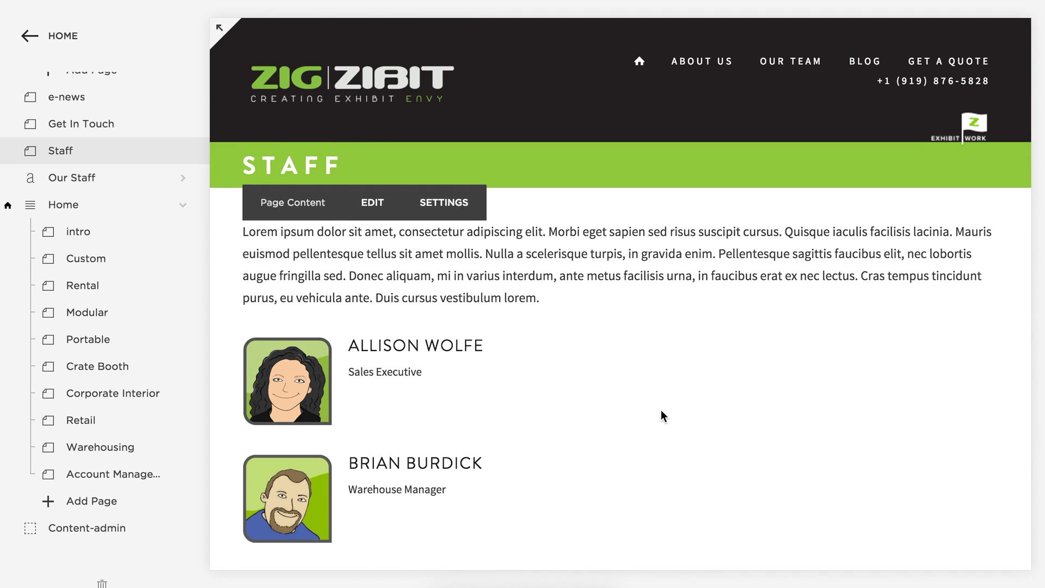
{"action": "scroll", "coordinate": [661, 411], "scroll_direction": "down", "scroll_amount": 12}
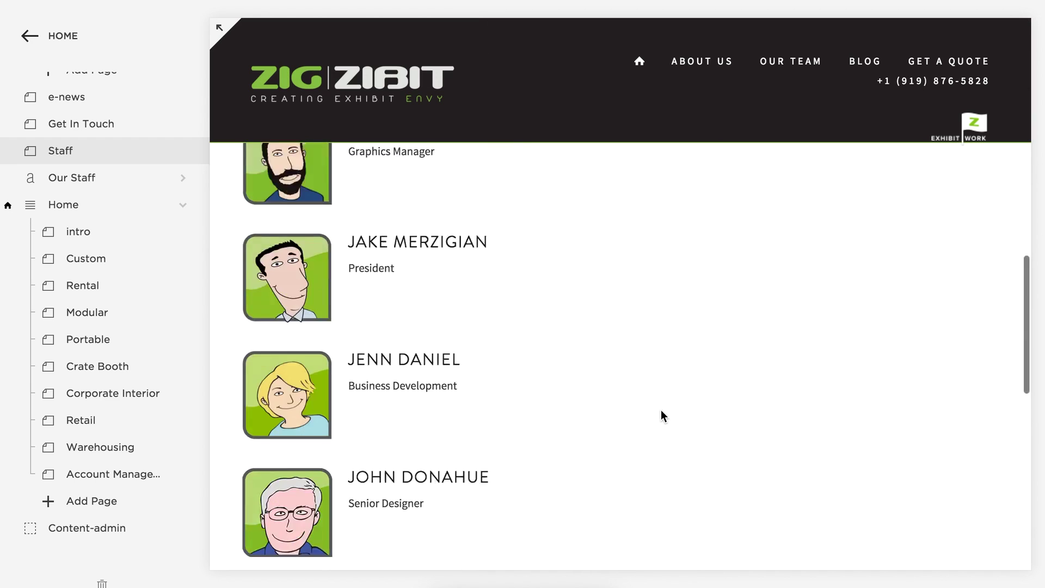
{"action": "scroll", "coordinate": [662, 412], "scroll_direction": "up", "scroll_amount": 8}
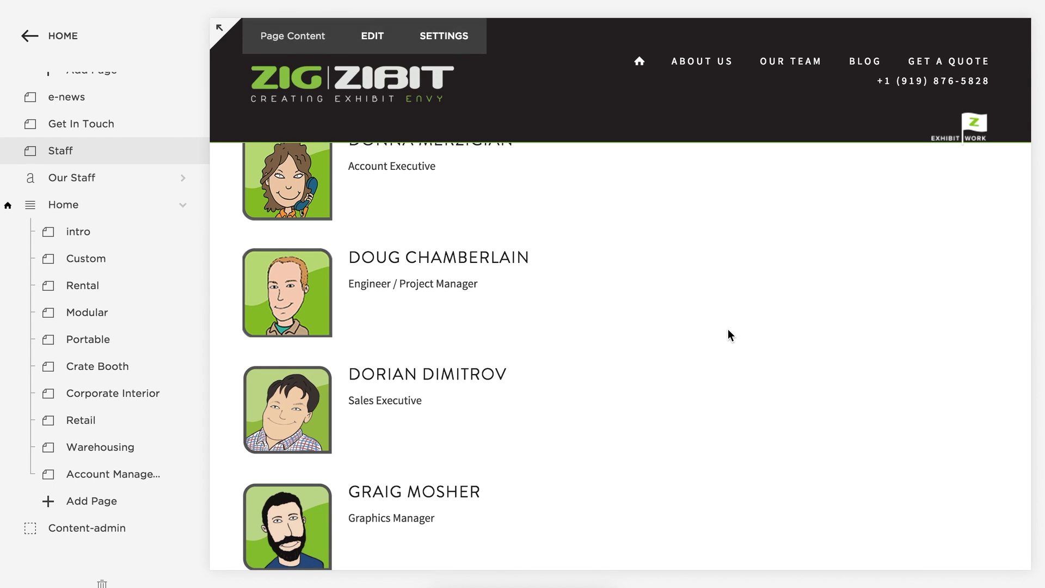
{"action": "scroll", "coordinate": [727, 328], "scroll_direction": "up", "scroll_amount": 6}
{"action": "scroll", "coordinate": [727, 329], "scroll_direction": "up", "scroll_amount": 2}
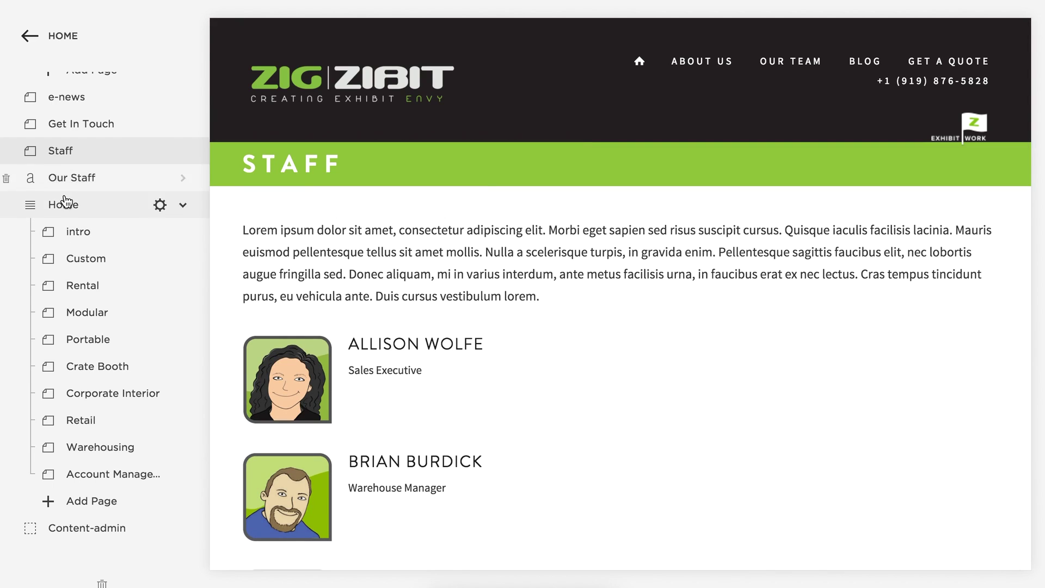
{"action": "scroll", "coordinate": [65, 203], "scroll_direction": "down", "scroll_amount": 3}
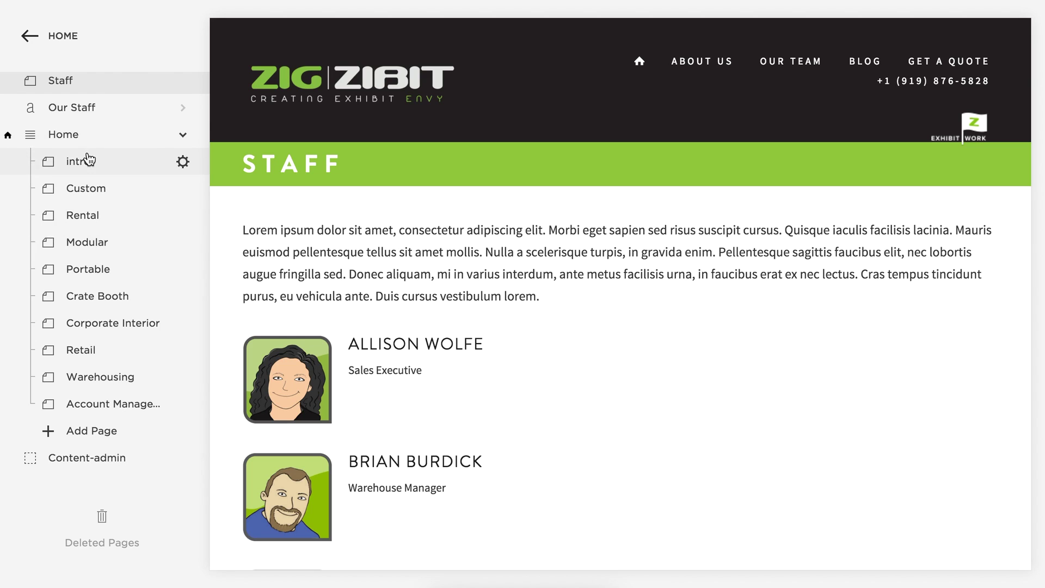
{"action": "scroll", "coordinate": [87, 159], "scroll_direction": "up", "scroll_amount": 6}
{"action": "left_click", "coordinate": [70, 255]}
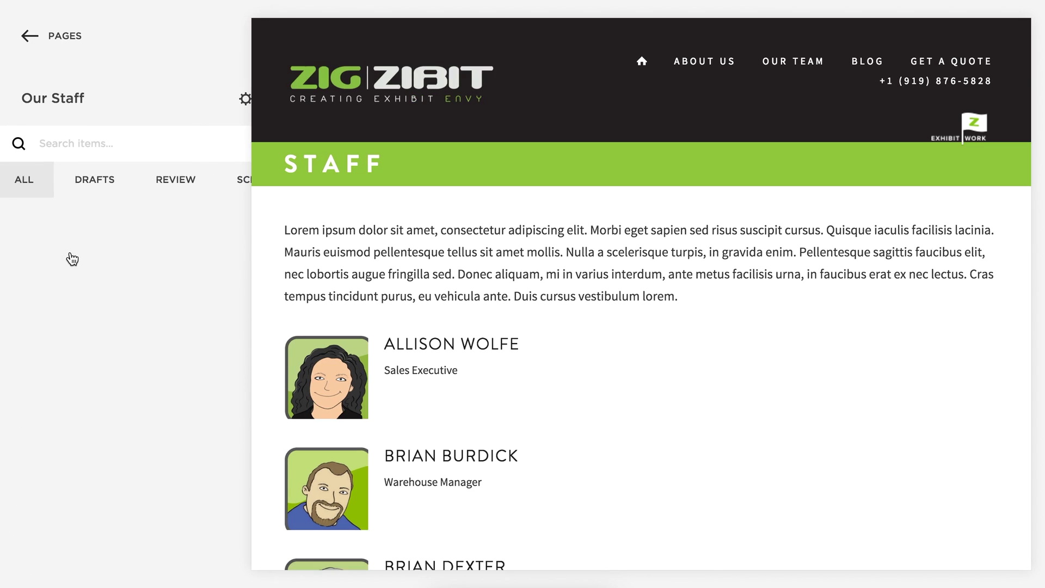
{"action": "left_click", "coordinate": [69, 259]}
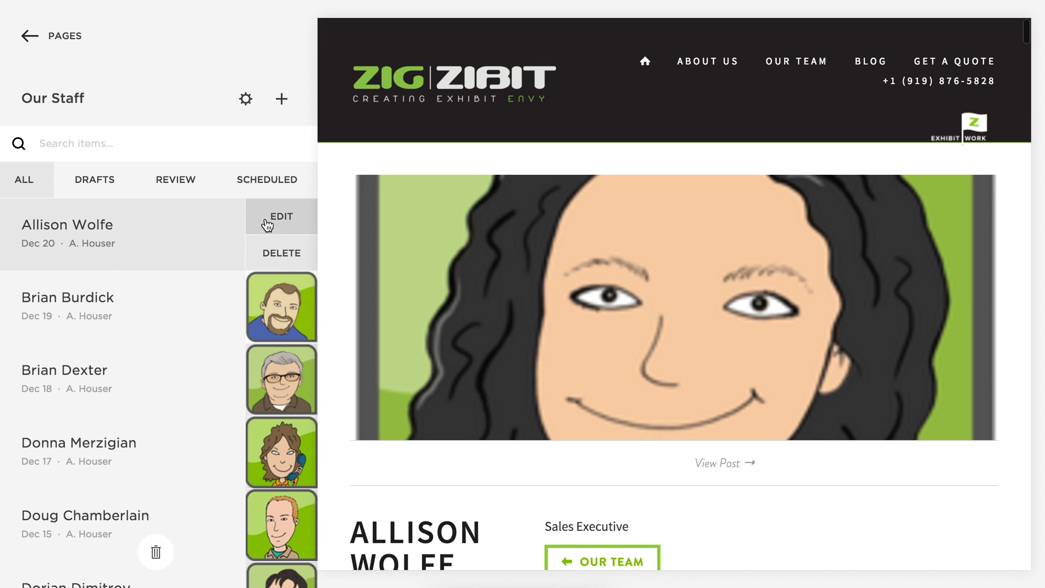
Open the first staff post and inspect its title, photo block and code block HTML unchanged.
{"action": "left_click", "coordinate": [277, 223]}
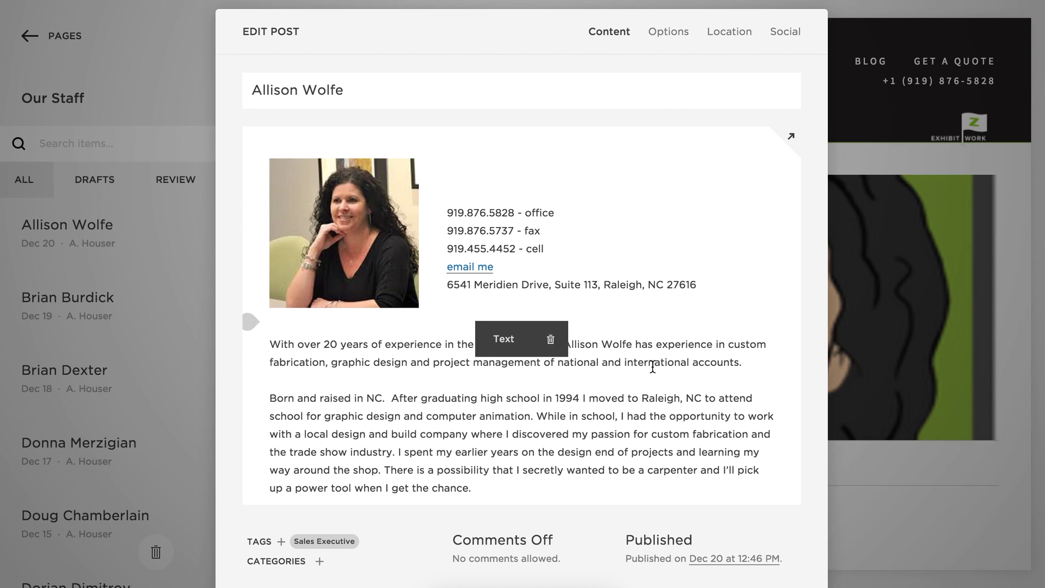
{"action": "scroll", "coordinate": [653, 367], "scroll_direction": "down", "scroll_amount": 2}
{"action": "scroll", "coordinate": [652, 367], "scroll_direction": "up", "scroll_amount": 2}
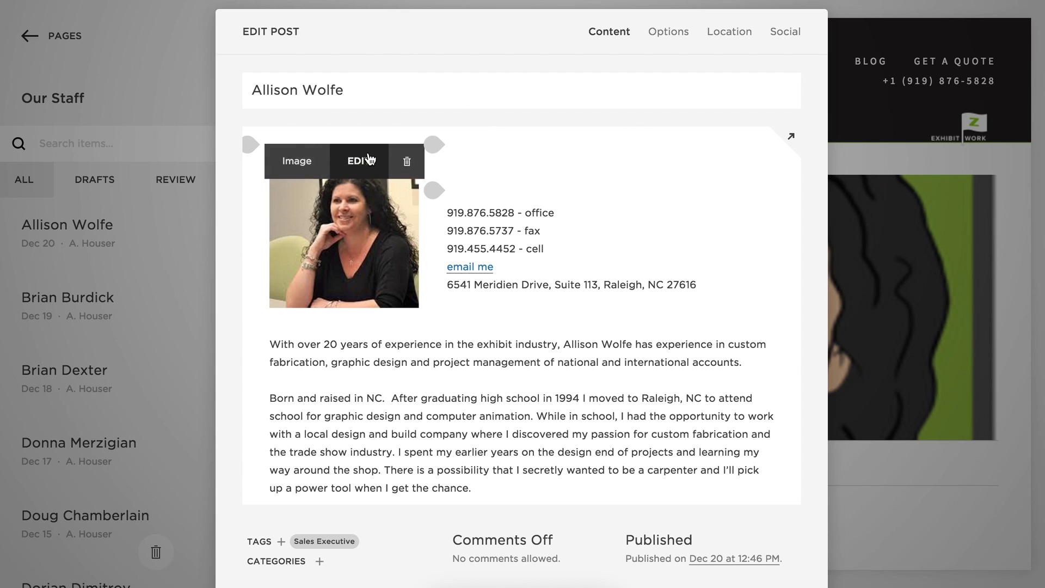
{"action": "triple_click", "coordinate": [353, 89]}
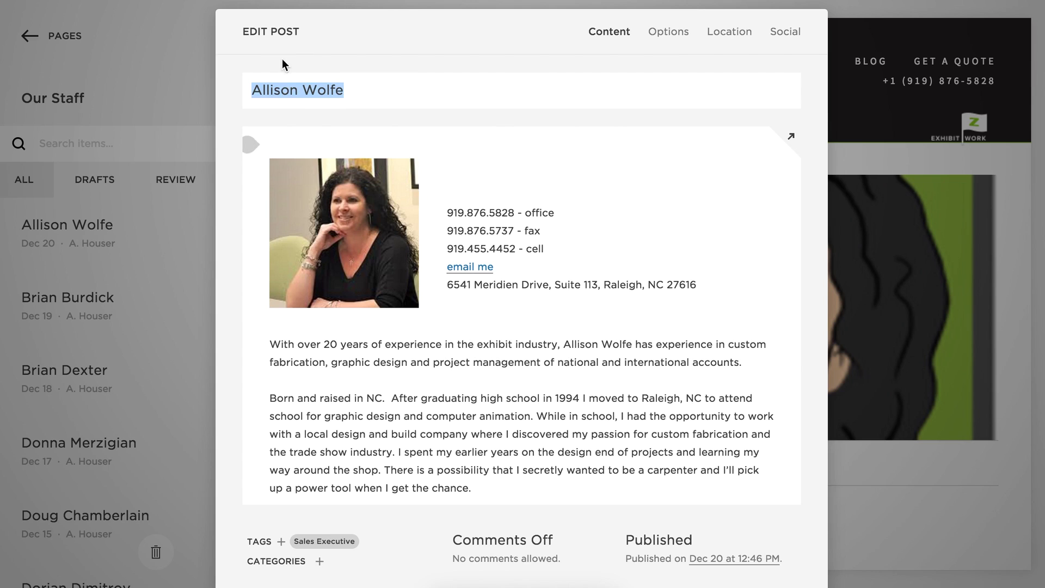
{"action": "left_click", "coordinate": [405, 90]}
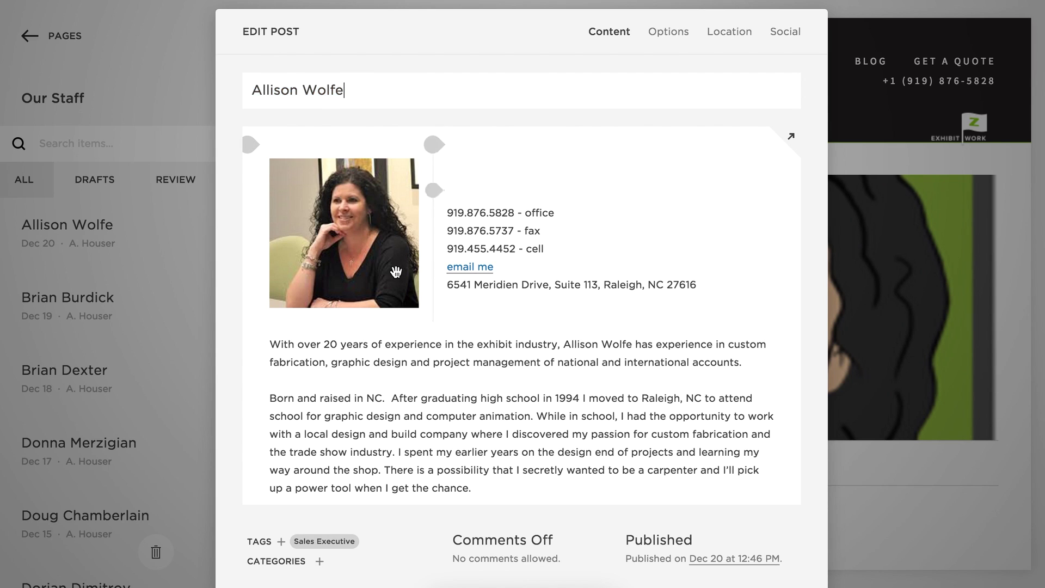
{"action": "left_click_drag", "start_coordinate": [378, 229], "coordinate": [430, 304]}
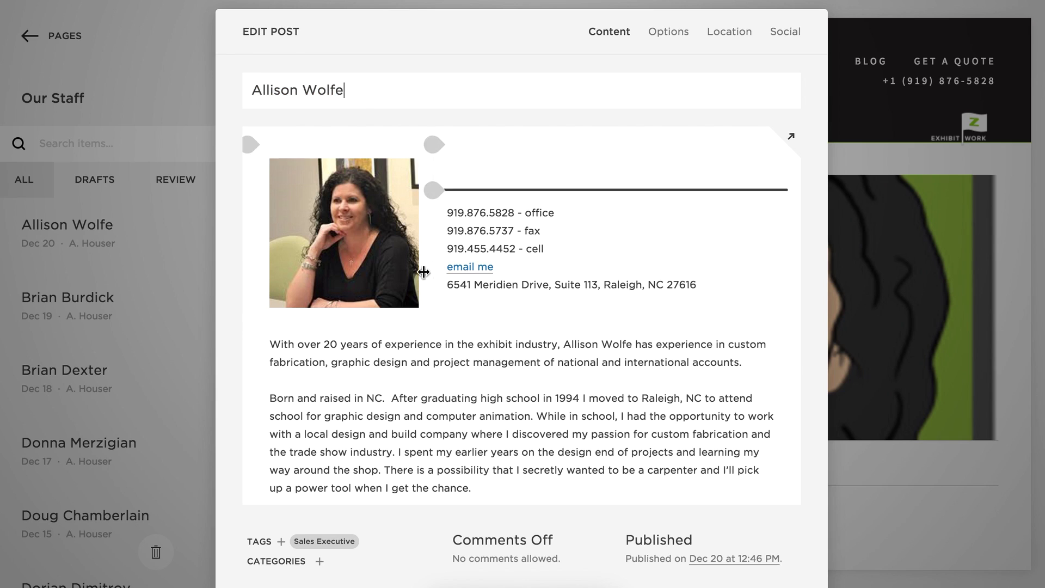
{"action": "left_click", "coordinate": [478, 166]}
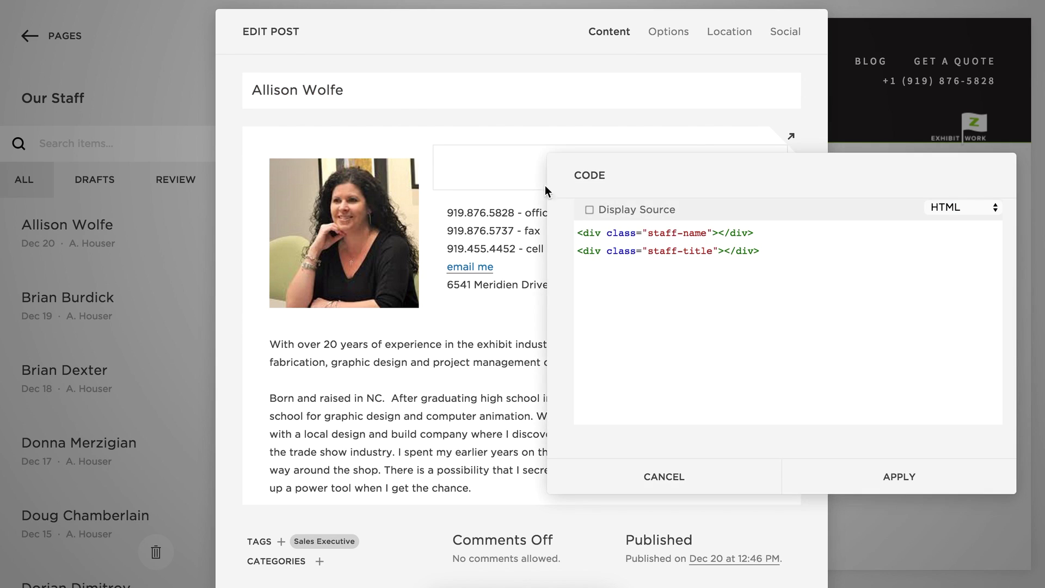
{"action": "left_click_drag", "start_coordinate": [779, 251], "coordinate": [564, 233]}
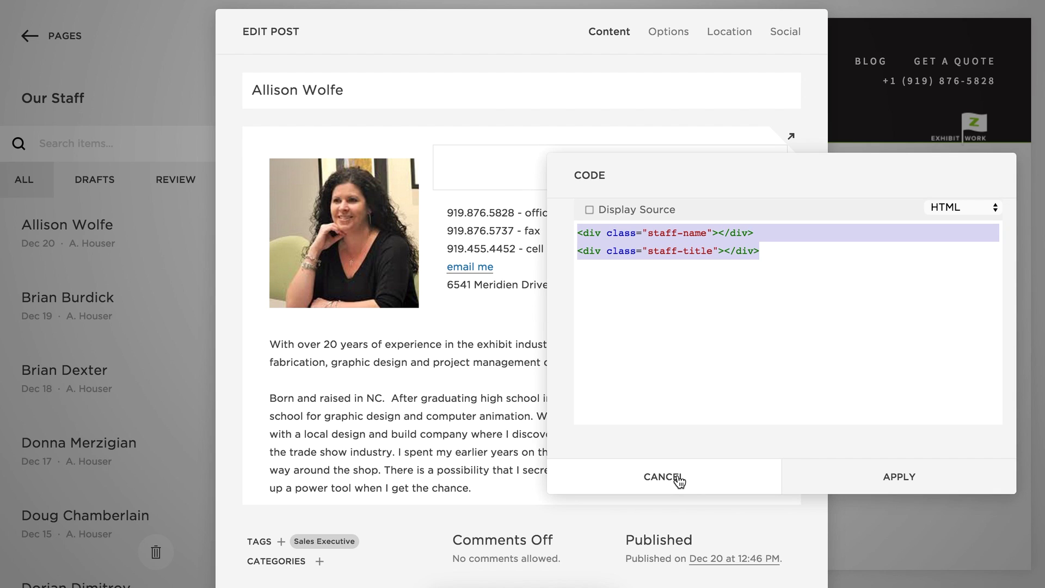
{"action": "left_click", "coordinate": [678, 479]}
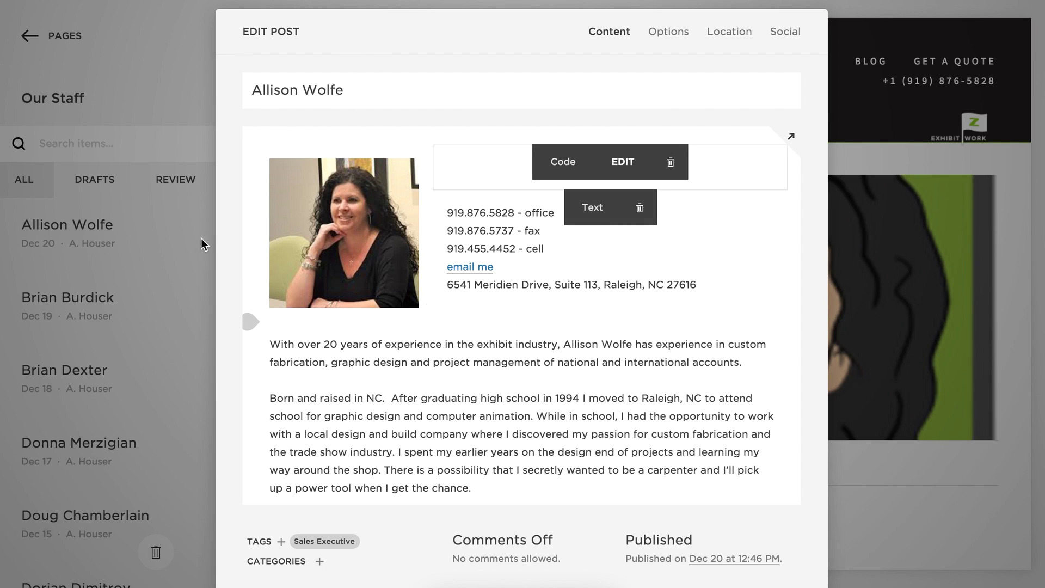
Widen the photo column and copy the contact details text into a blank notes document.
{"action": "left_click", "coordinate": [2, 109]}
{"action": "left_click_drag", "start_coordinate": [448, 212], "coordinate": [478, 252]}
{"action": "left_click", "coordinate": [607, 267]}
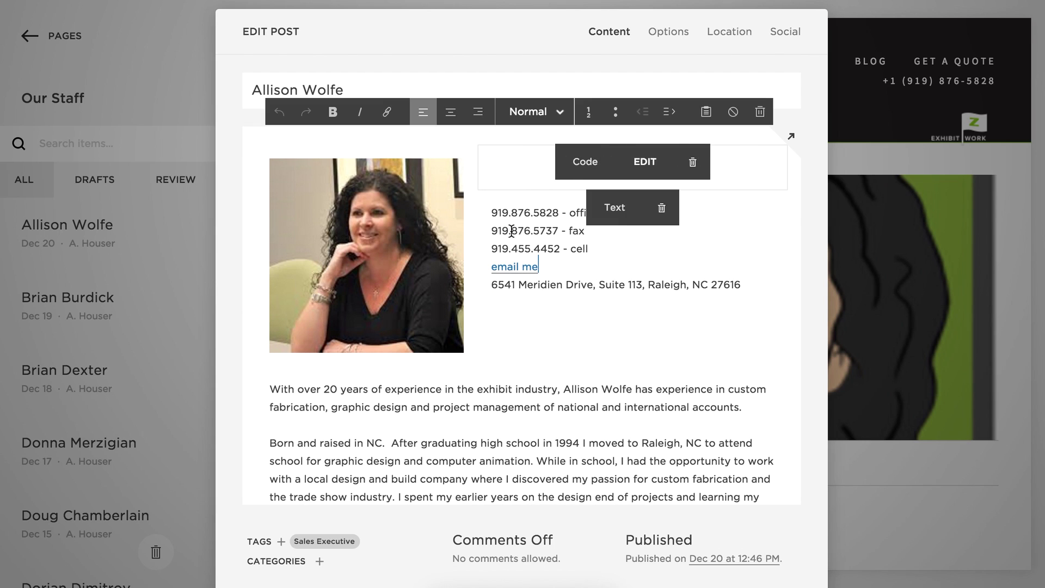
{"action": "left_click", "coordinate": [501, 212]}
{"action": "key", "text": "ctrl+a"}
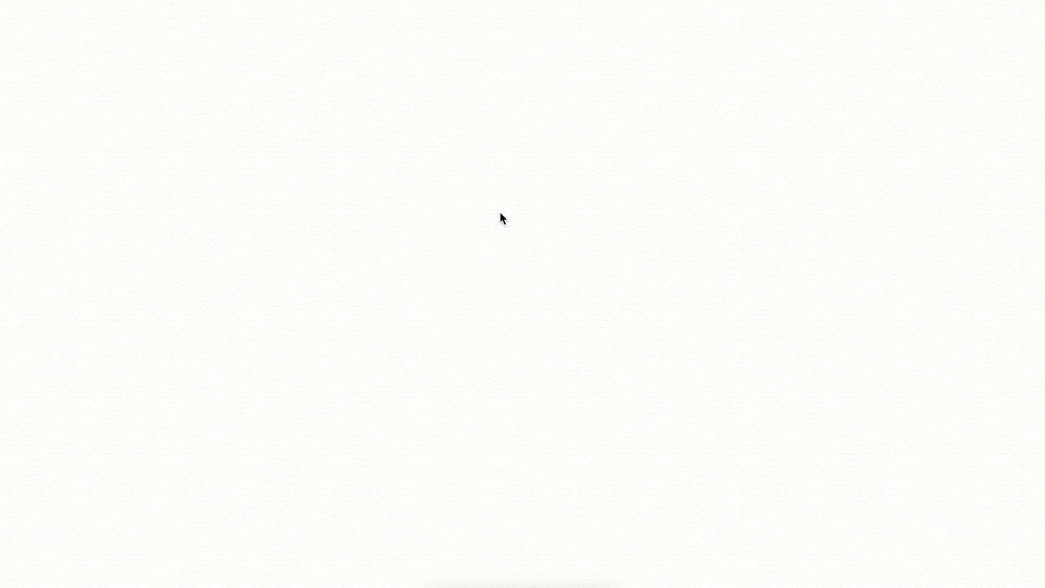
{"action": "key", "text": "ctrl+v"}
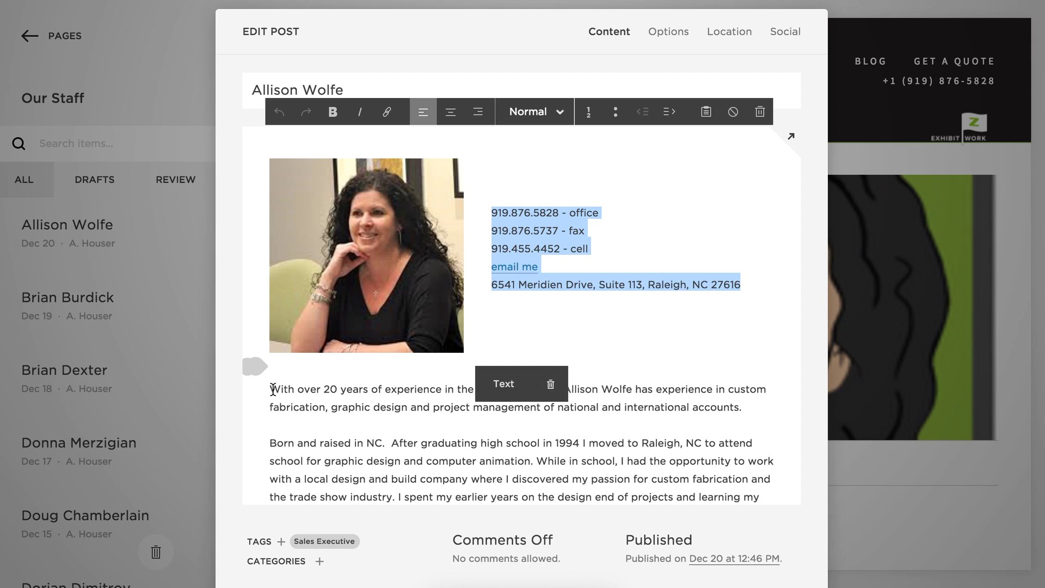
{"action": "left_click", "coordinate": [271, 389]}
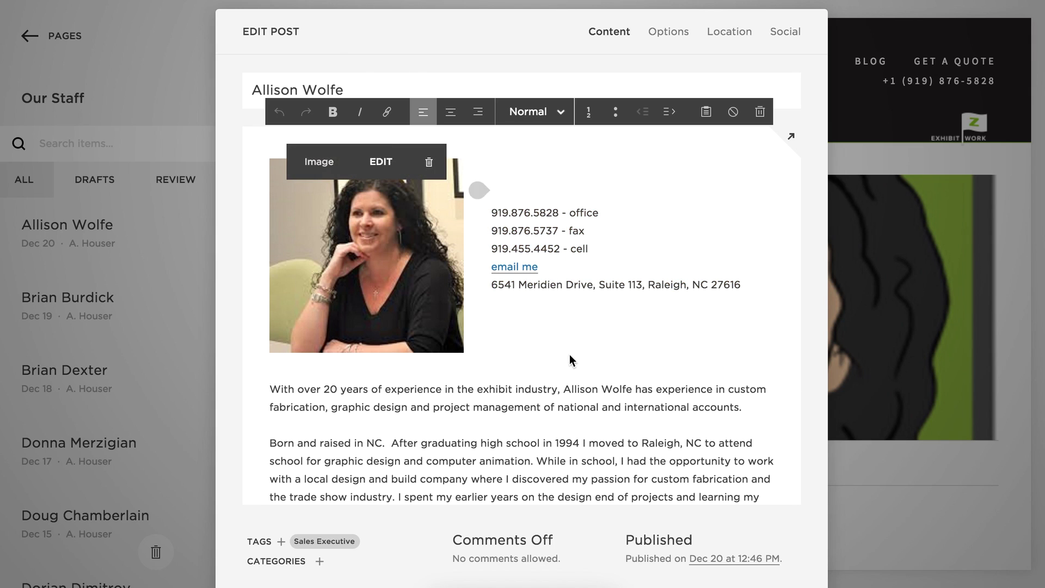
Exit the staff post editor, answering the save prompt, back to the Our Staff list.
{"action": "scroll", "coordinate": [616, 384], "scroll_direction": "down", "scroll_amount": 3}
{"action": "scroll", "coordinate": [616, 385], "scroll_direction": "up", "scroll_amount": 3}
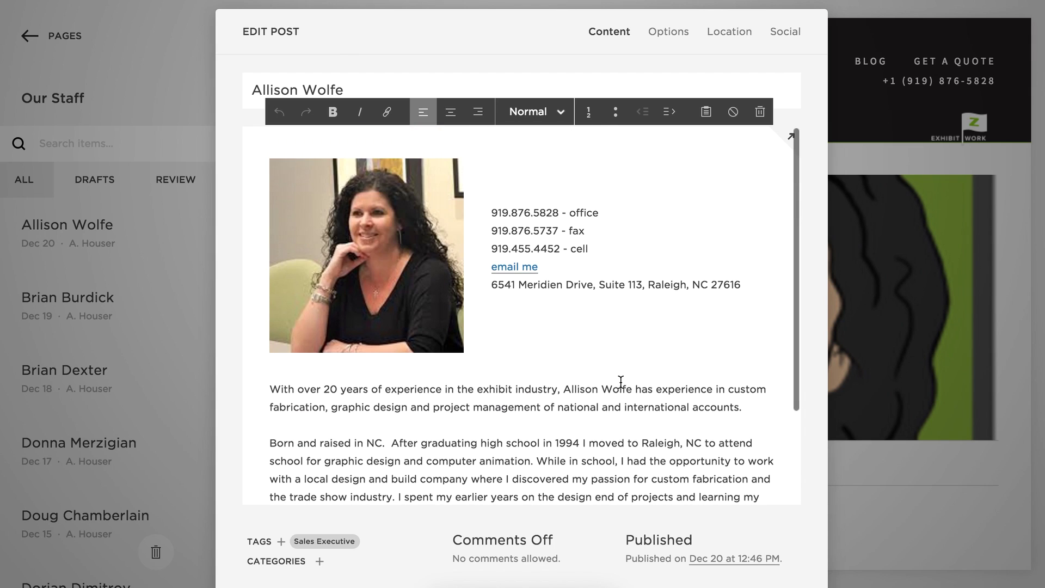
{"action": "key", "text": "Escape"}
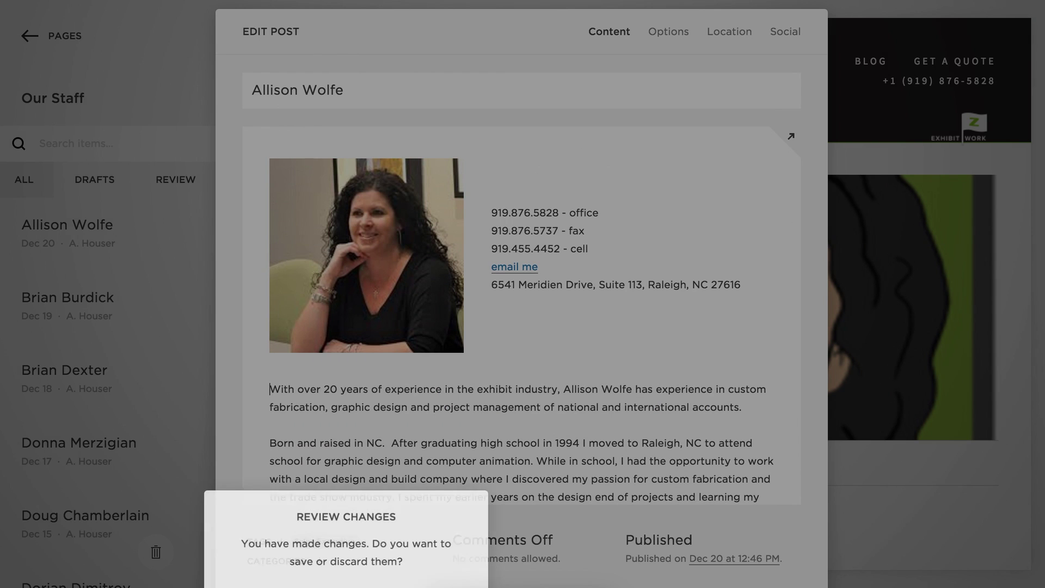
{"action": "key", "text": "Return"}
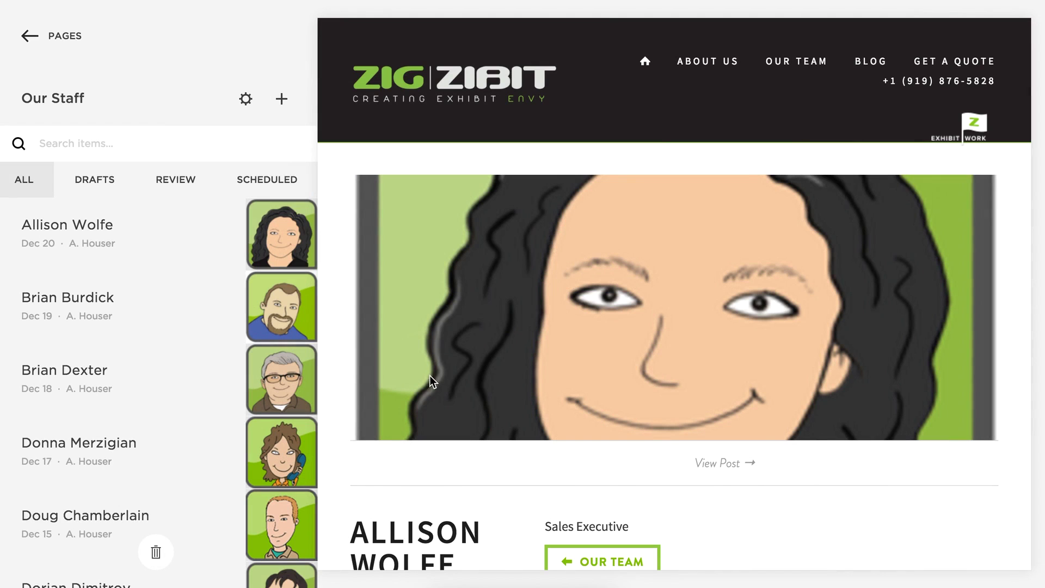
Add a new staff post titled 'Alan Training' and save-publish it with an empty body.
{"action": "left_click", "coordinate": [282, 101]}
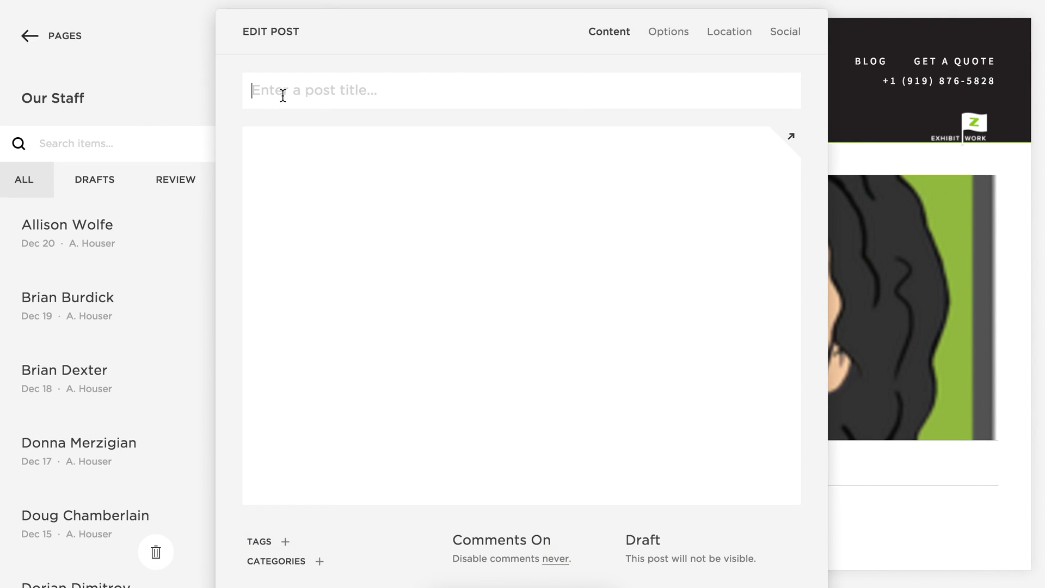
{"action": "left_click", "coordinate": [315, 89]}
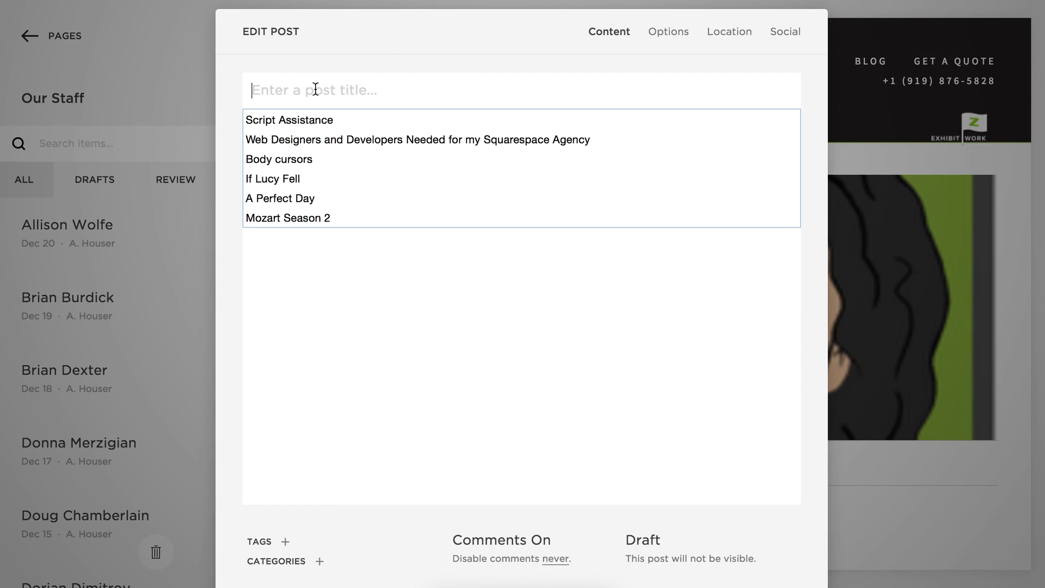
{"action": "type", "text": "Alan Training"}
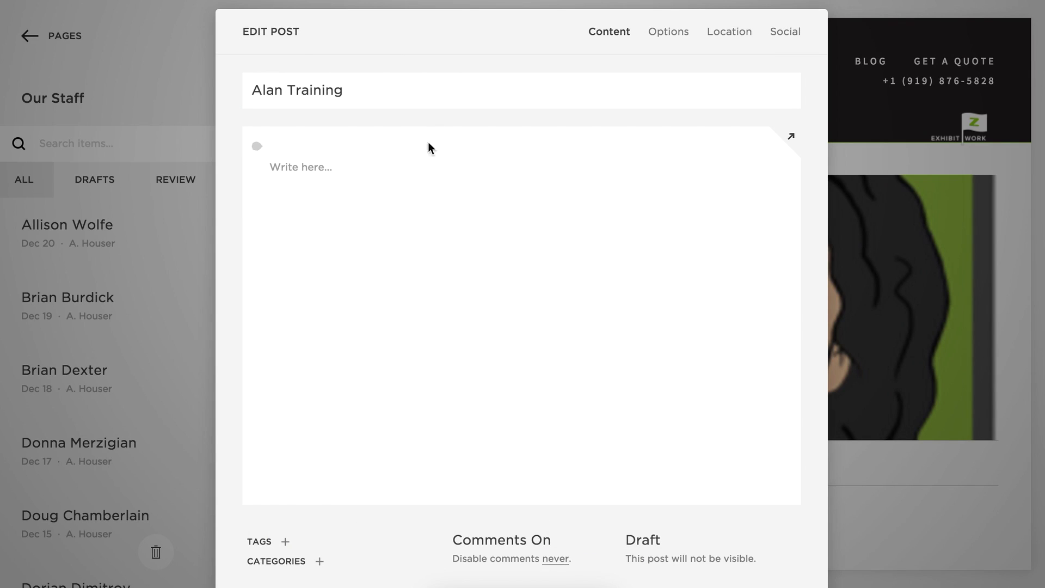
{"action": "left_click", "coordinate": [382, 169]}
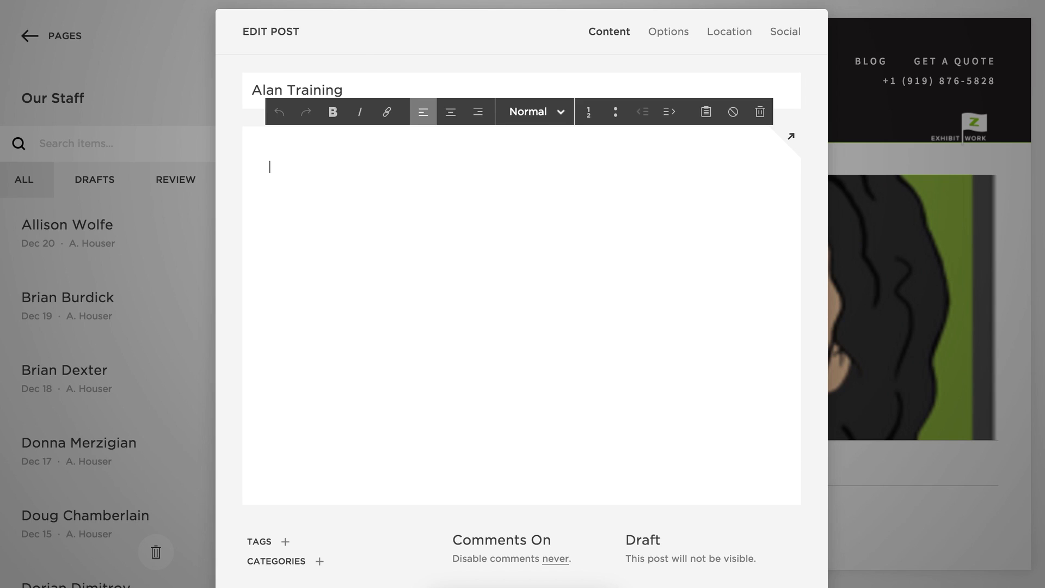
{"action": "key", "text": "ctrl+s"}
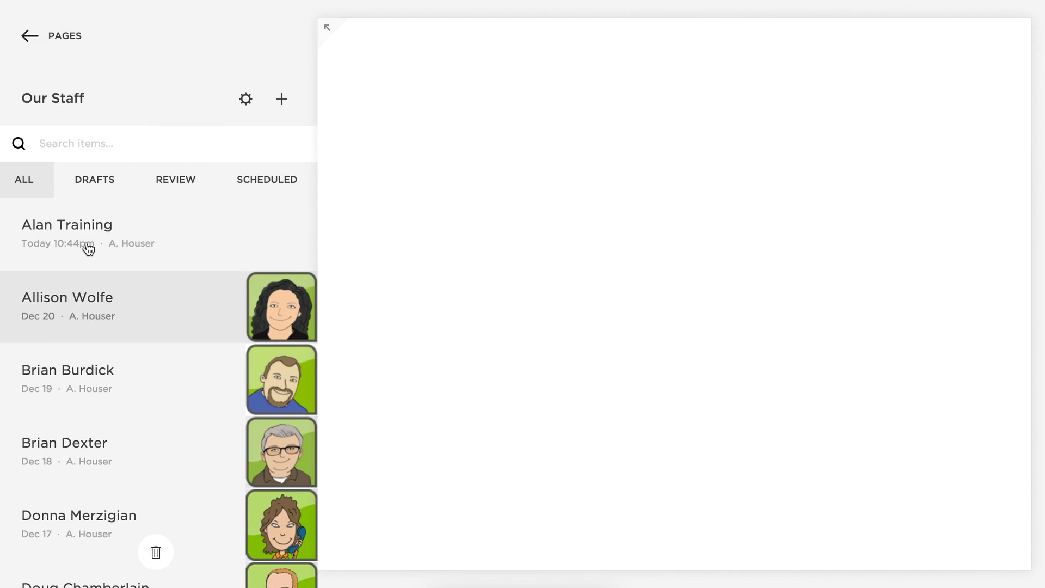
Reopen the Alan Training post from the Our Staff list for editing.
{"action": "mouse_move", "coordinate": [133, 226]}
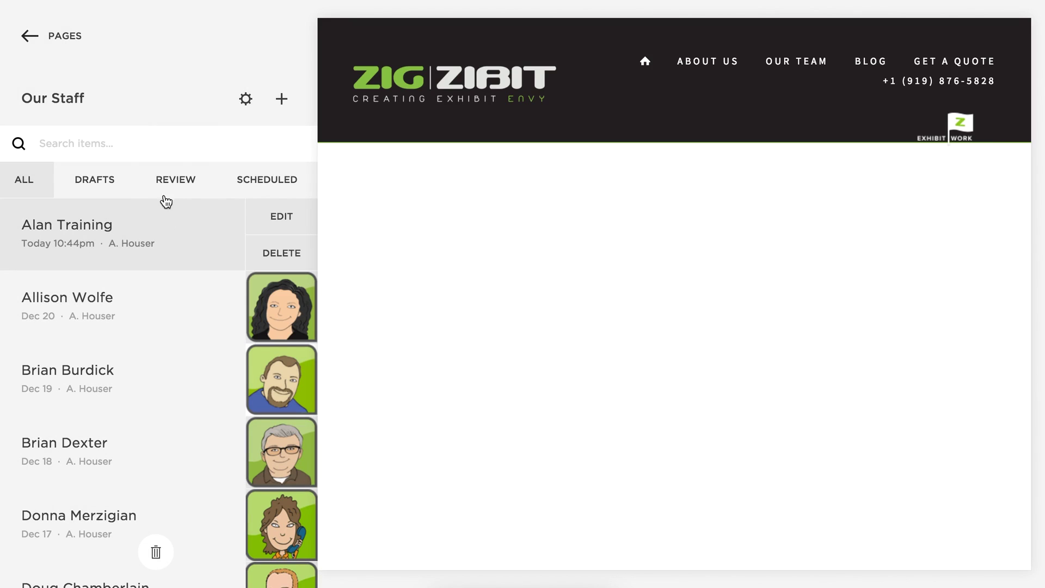
{"action": "left_click", "coordinate": [282, 220]}
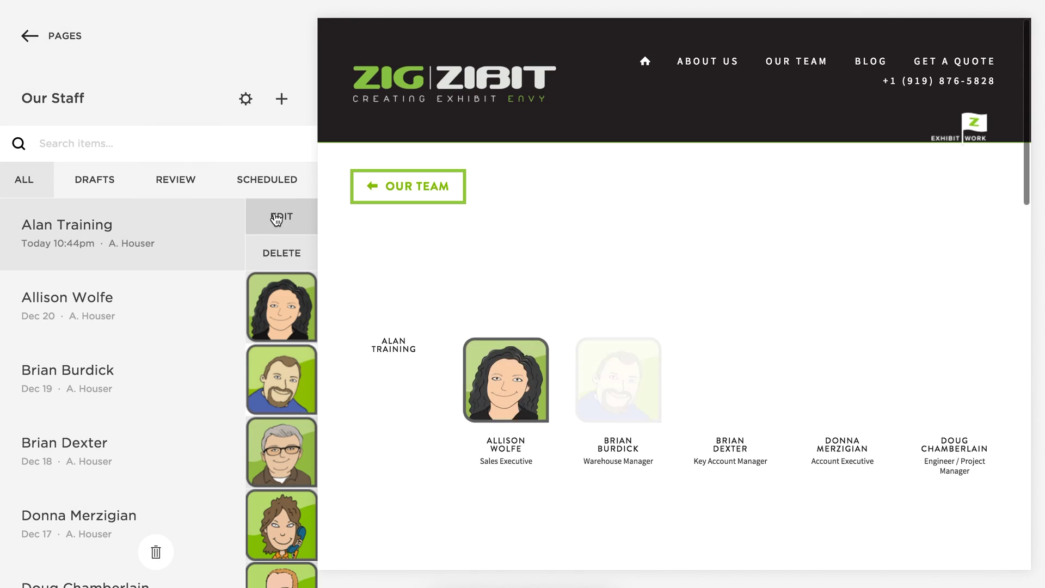
{"action": "mouse_move", "coordinate": [377, 381]}
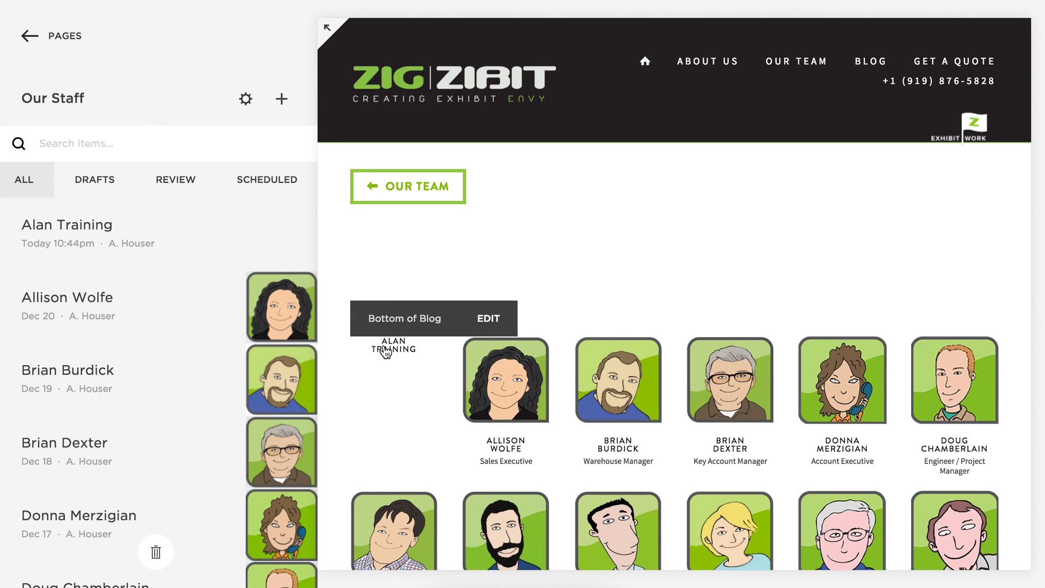
{"action": "mouse_move", "coordinate": [209, 224]}
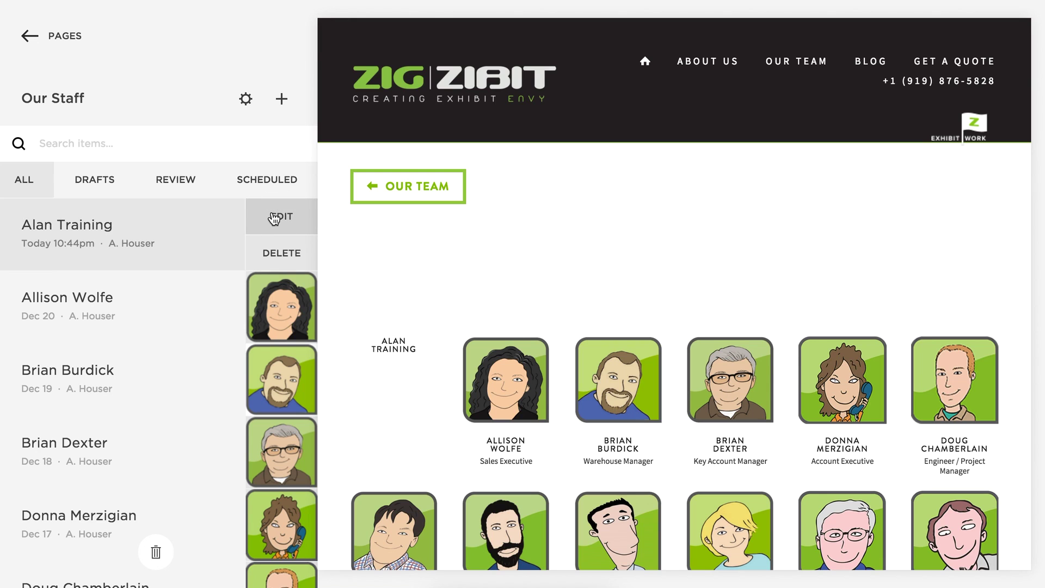
{"action": "left_click", "coordinate": [274, 219]}
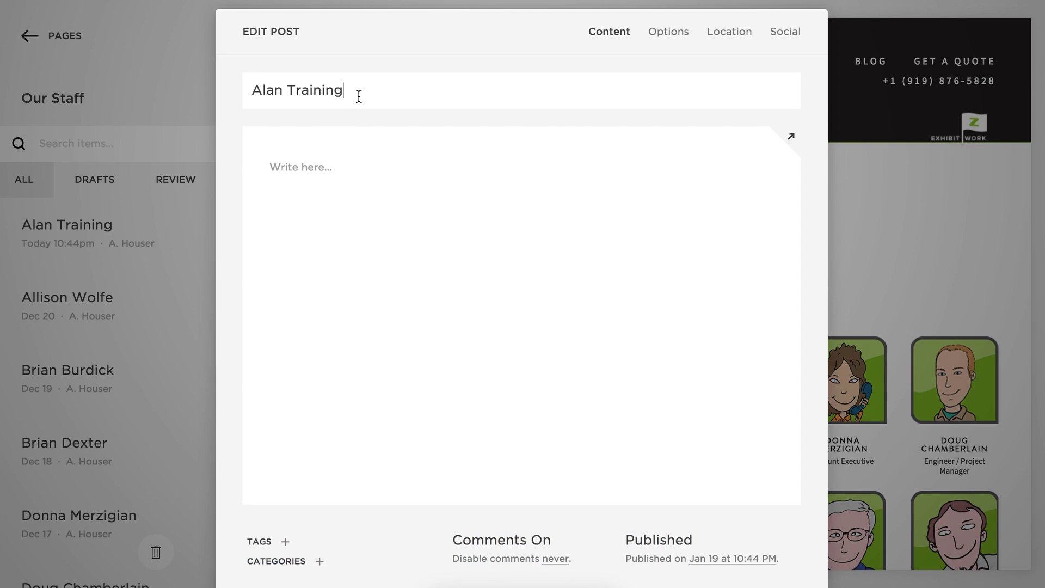
Insert an image block into the post body and upload cat-gif-432.gif.
{"action": "mouse_move", "coordinate": [332, 168]}
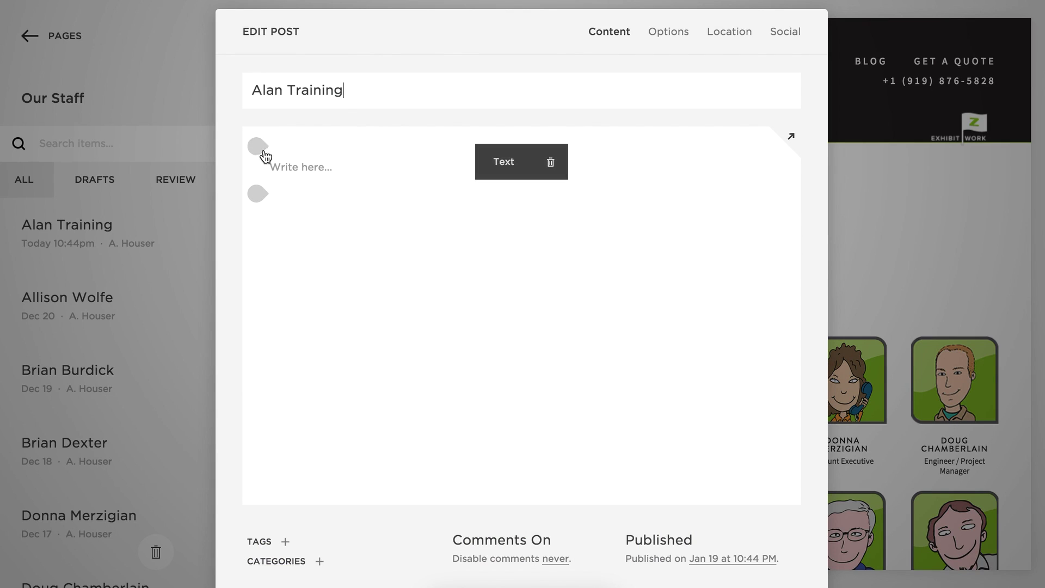
{"action": "left_click", "coordinate": [259, 147]}
{"action": "left_click", "coordinate": [568, 101]}
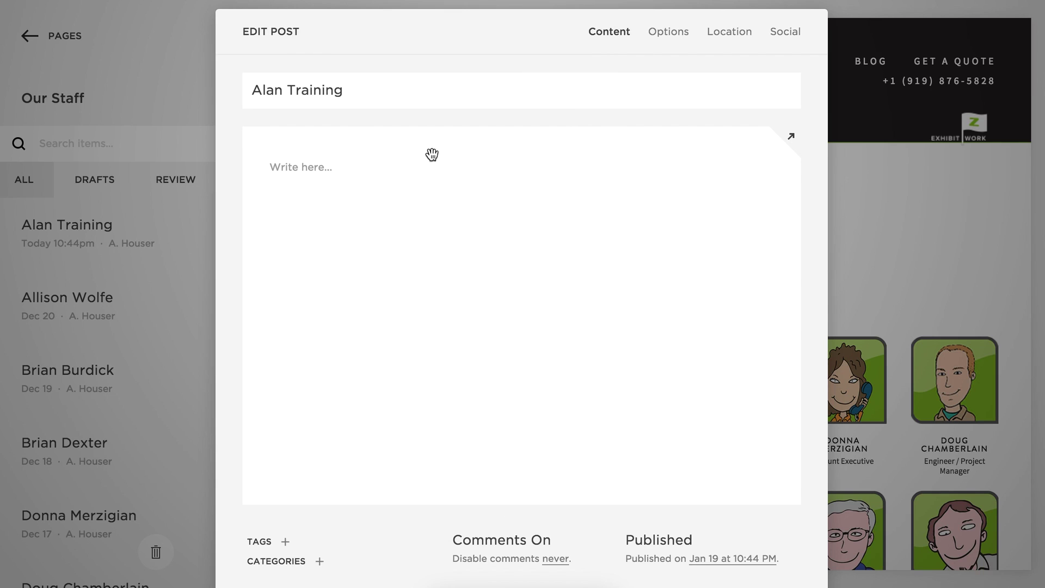
{"action": "left_click", "coordinate": [256, 144]}
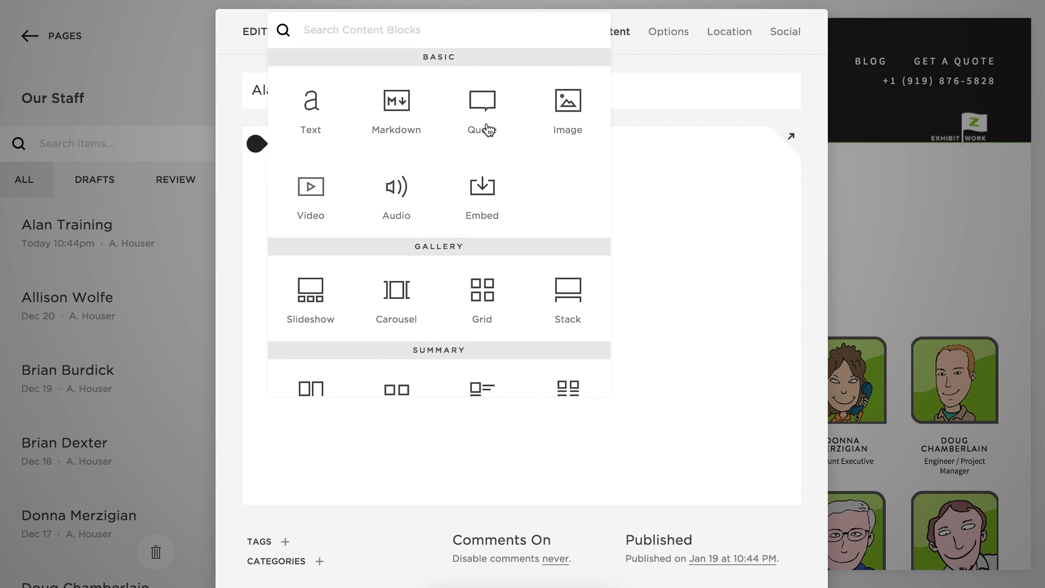
{"action": "left_click", "coordinate": [576, 106]}
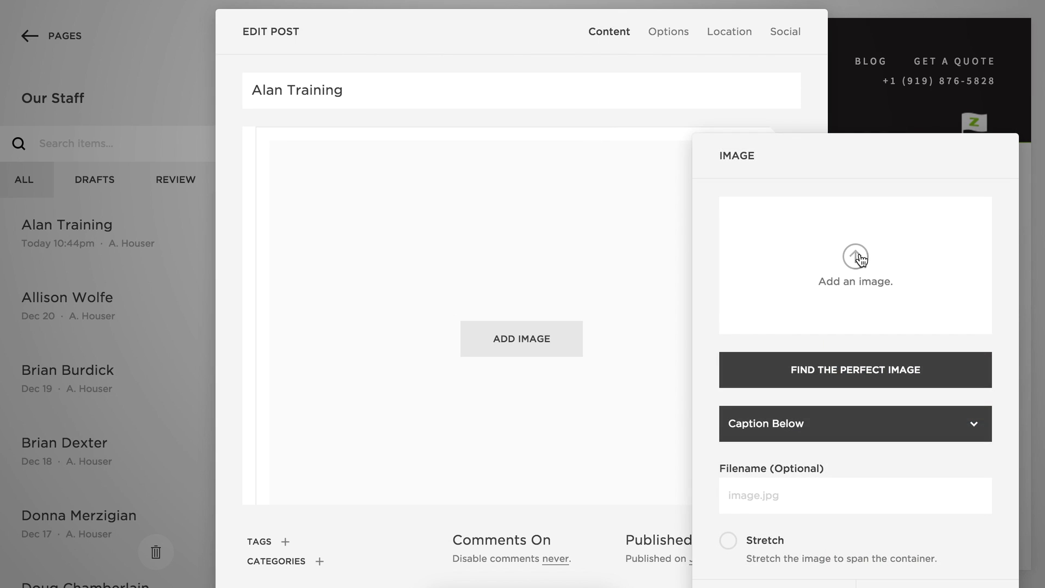
{"action": "left_click", "coordinate": [859, 259]}
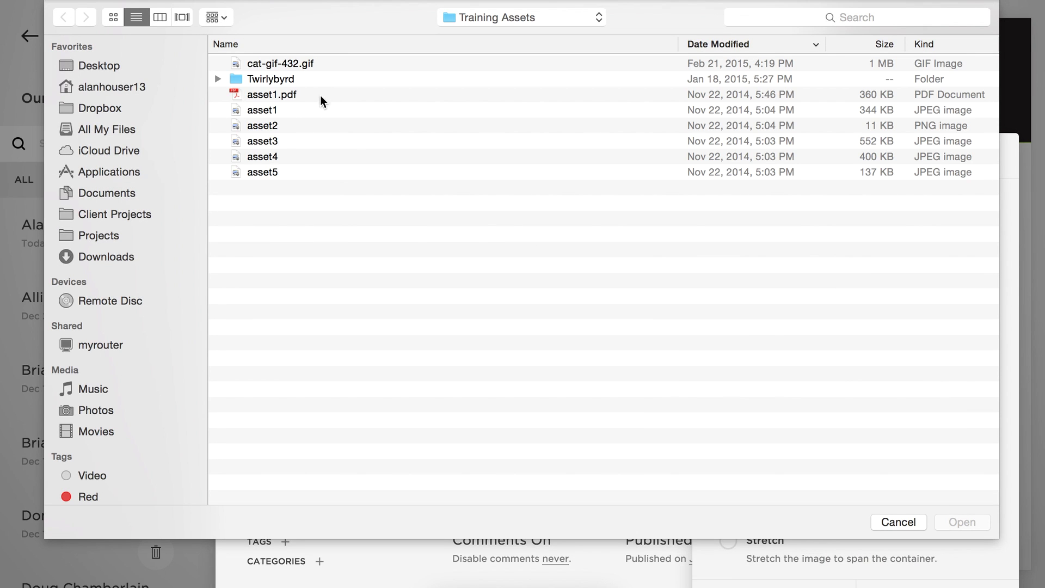
{"action": "double_click", "coordinate": [270, 63]}
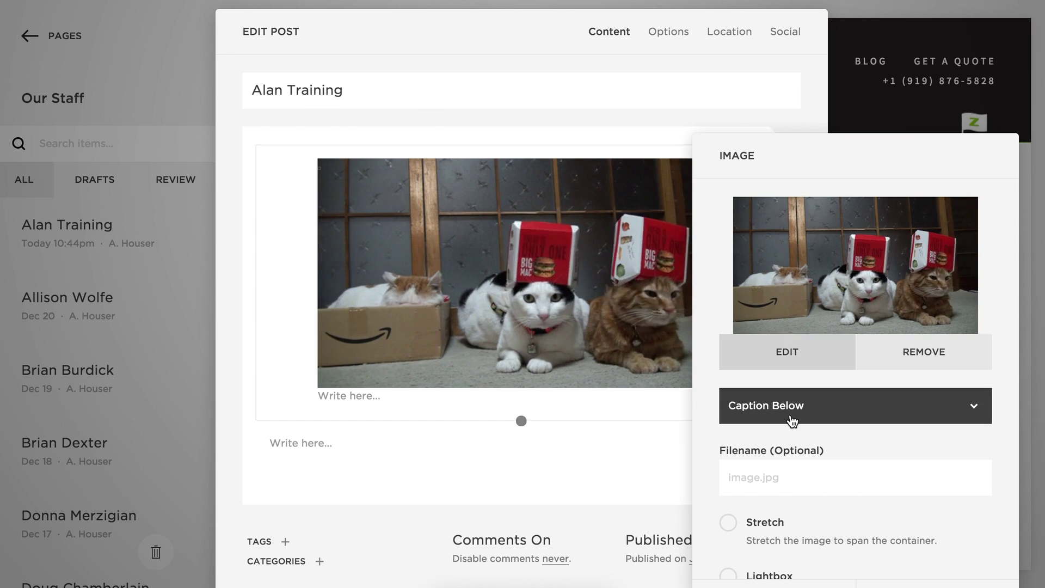
Set the image caption to Do Not Display Caption and apply the settings.
{"action": "left_click", "coordinate": [794, 411]}
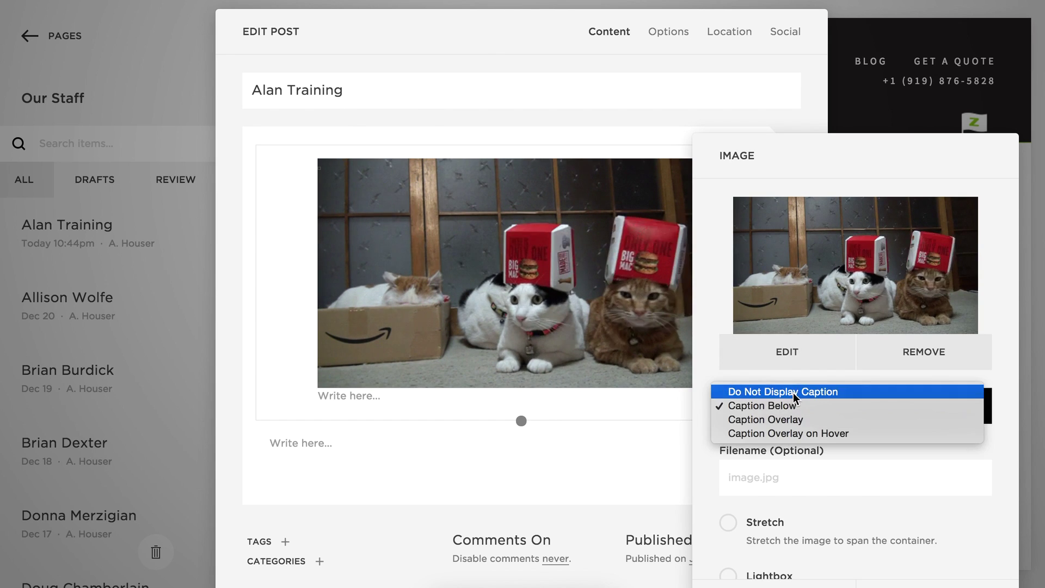
{"action": "left_click", "coordinate": [795, 391]}
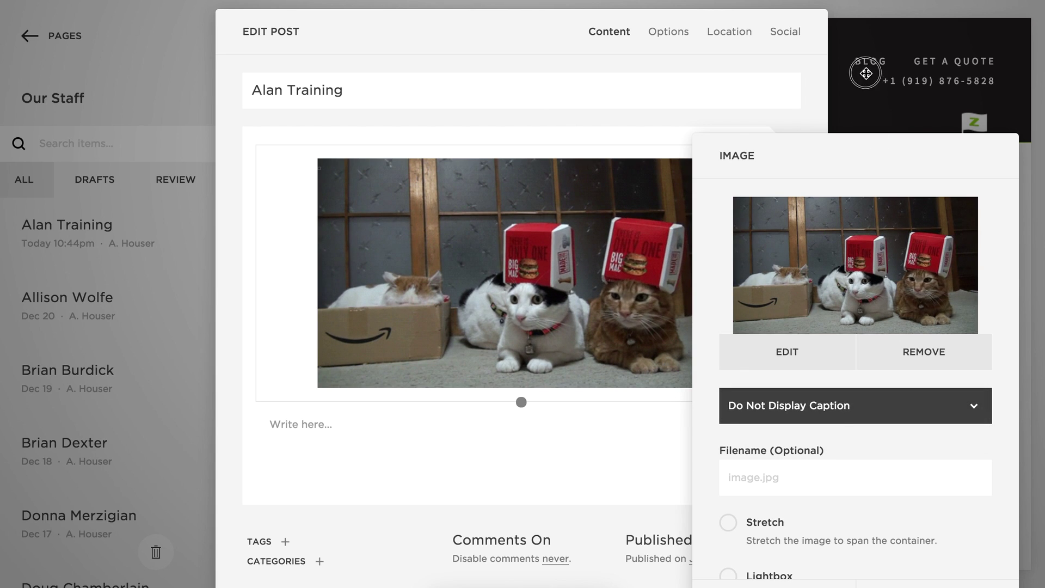
{"action": "left_click", "coordinate": [863, 82]}
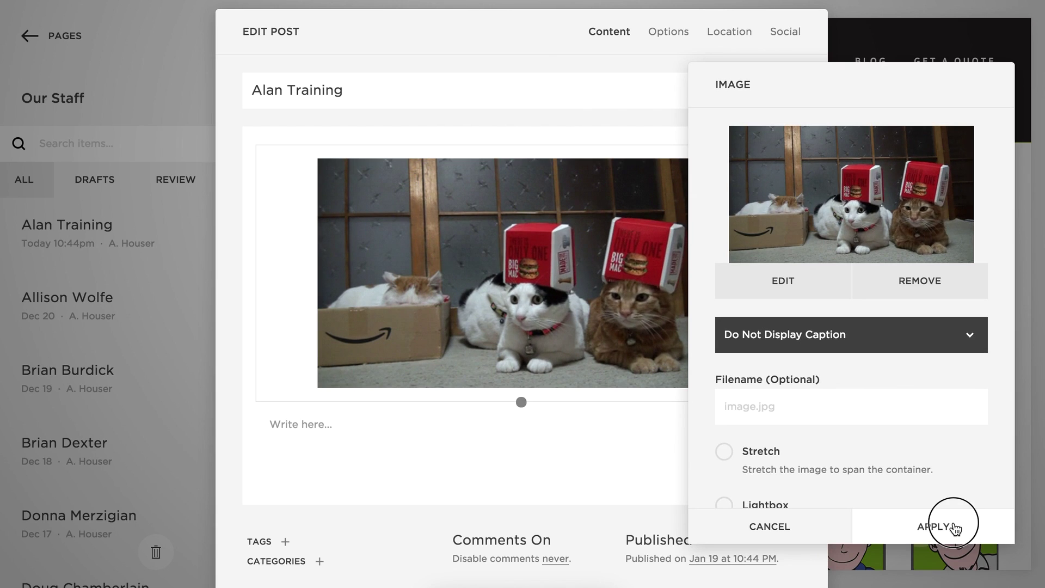
{"action": "left_click", "coordinate": [954, 527]}
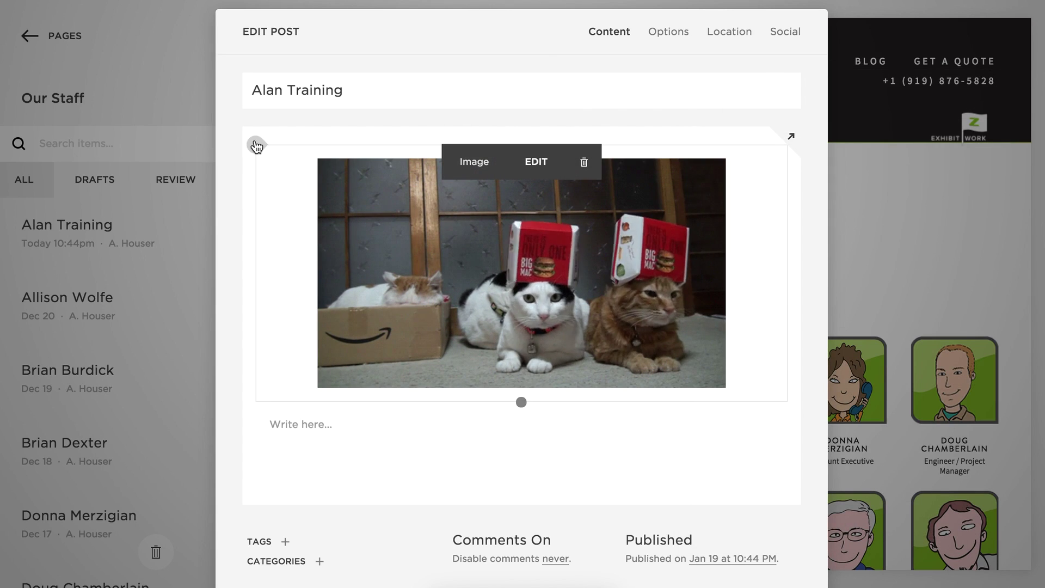
Place a new text block right of the cat image, narrowing the image column to widen it.
{"action": "left_click", "coordinate": [256, 144]}
{"action": "left_click_drag", "start_coordinate": [310, 103], "coordinate": [739, 206]}
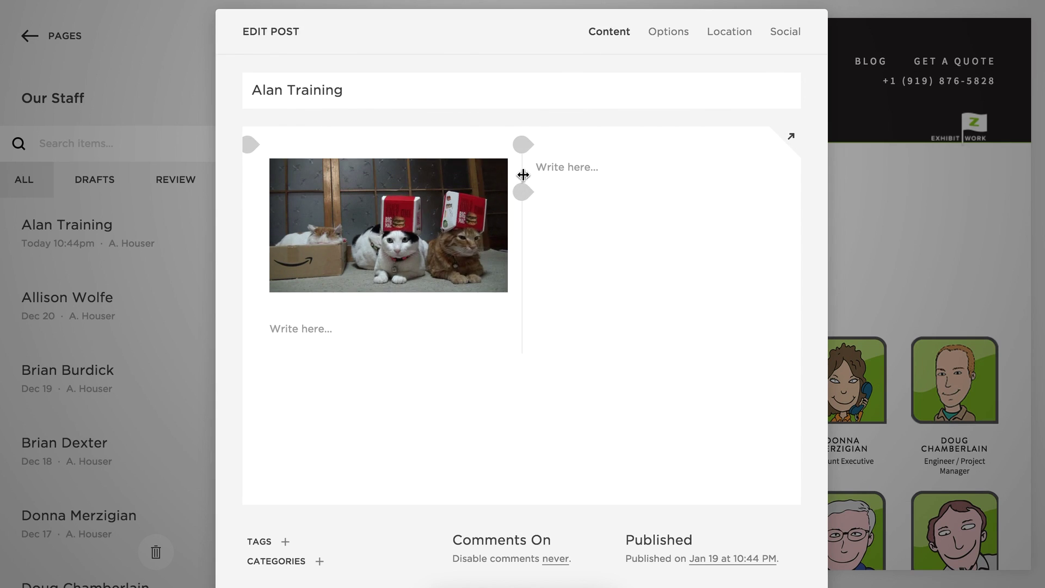
{"action": "left_click_drag", "start_coordinate": [517, 175], "coordinate": [488, 178]}
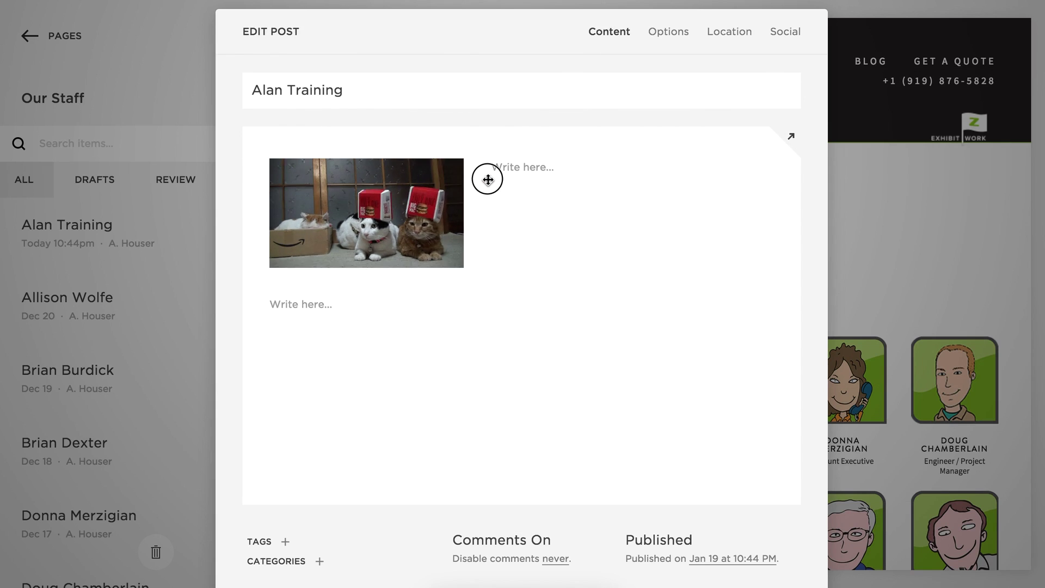
{"action": "left_click", "coordinate": [526, 165]}
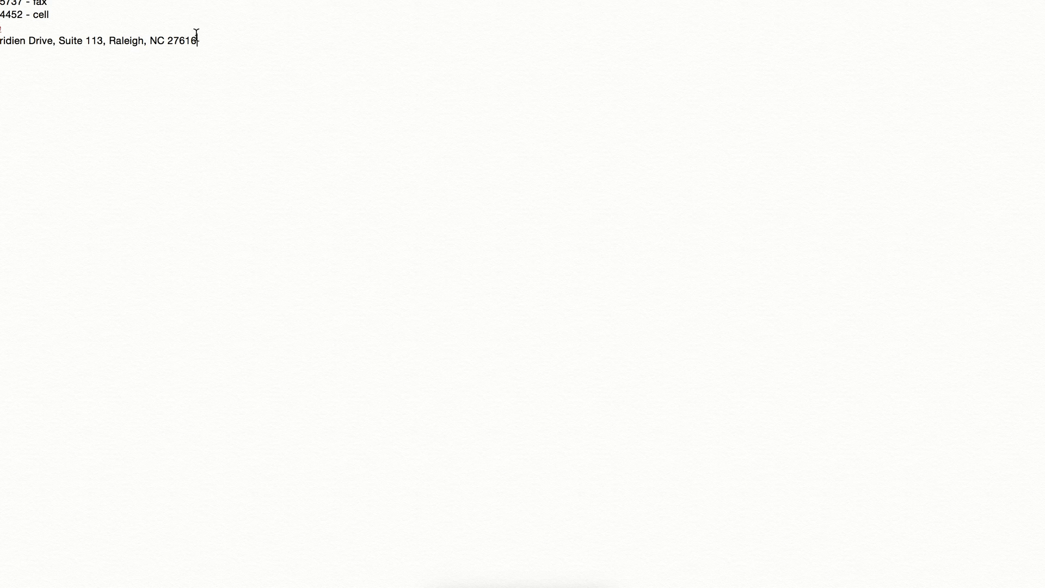
{"action": "left_click_drag", "start_coordinate": [205, 40], "coordinate": [1, 3]}
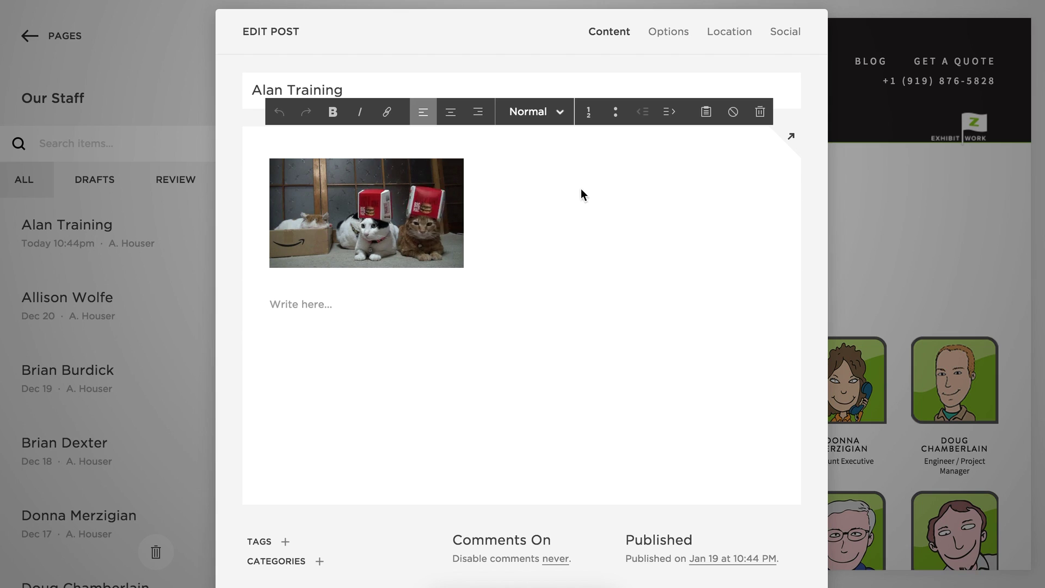
{"action": "left_click", "coordinate": [518, 172]}
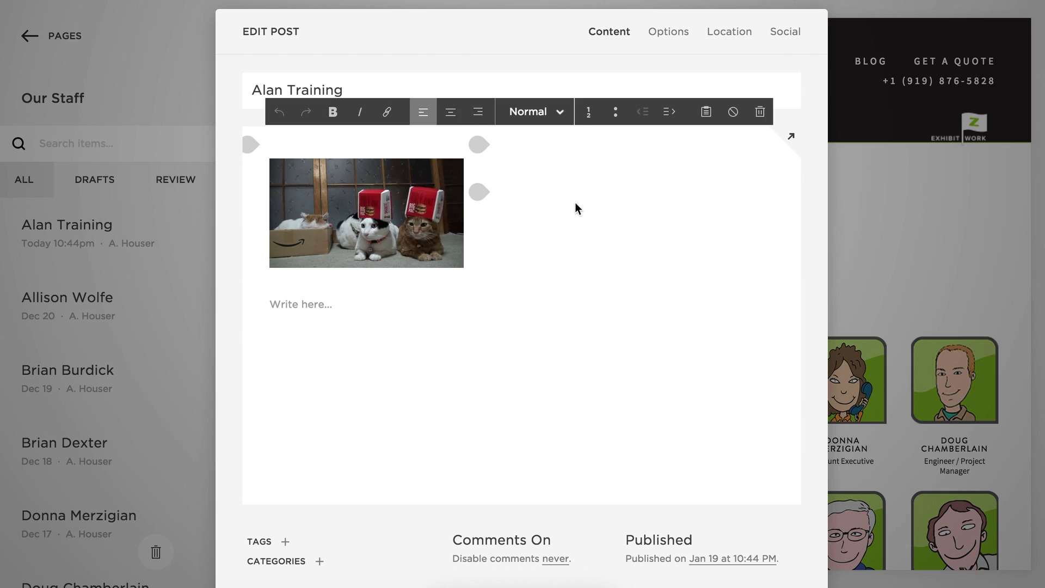
Paste the office, fax, cell, email and address lines and link 'email me' to a mailto: address.
{"action": "left_click_drag", "start_coordinate": [537, 220], "coordinate": [492, 221]}
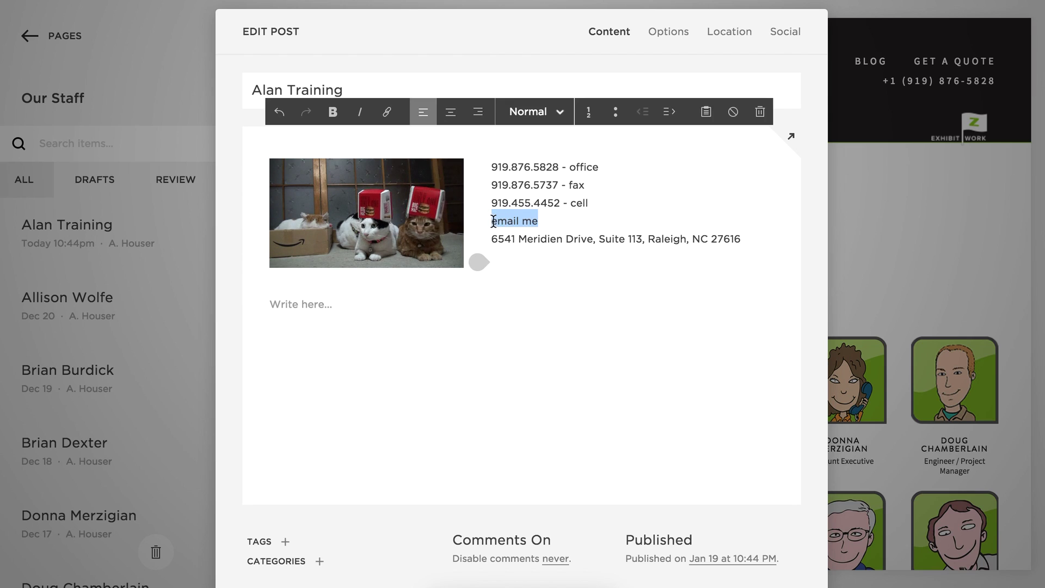
{"action": "left_click", "coordinate": [388, 112]}
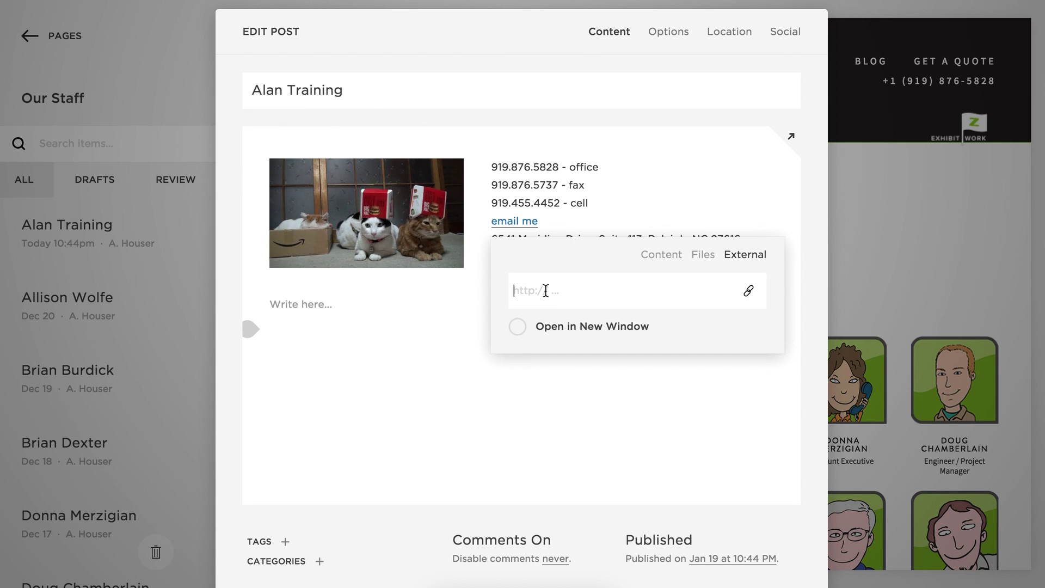
{"action": "type", "text": "mailto:"}
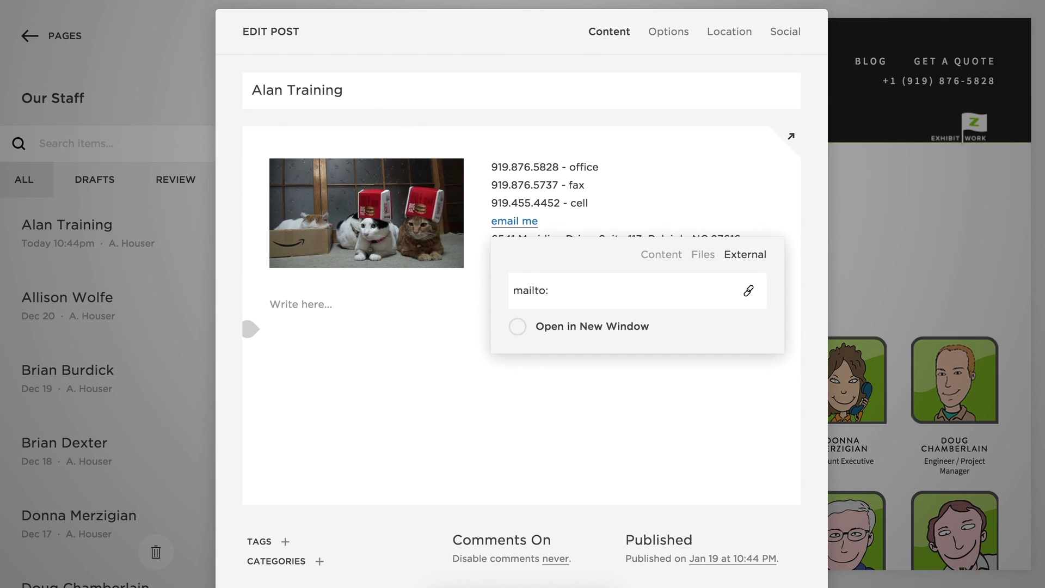
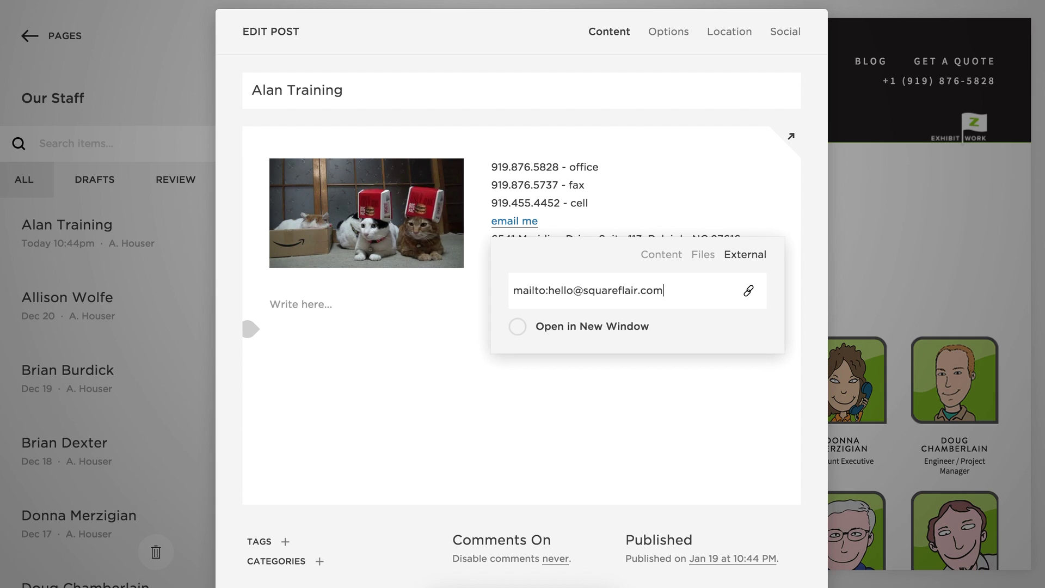
{"action": "key", "text": "Return"}
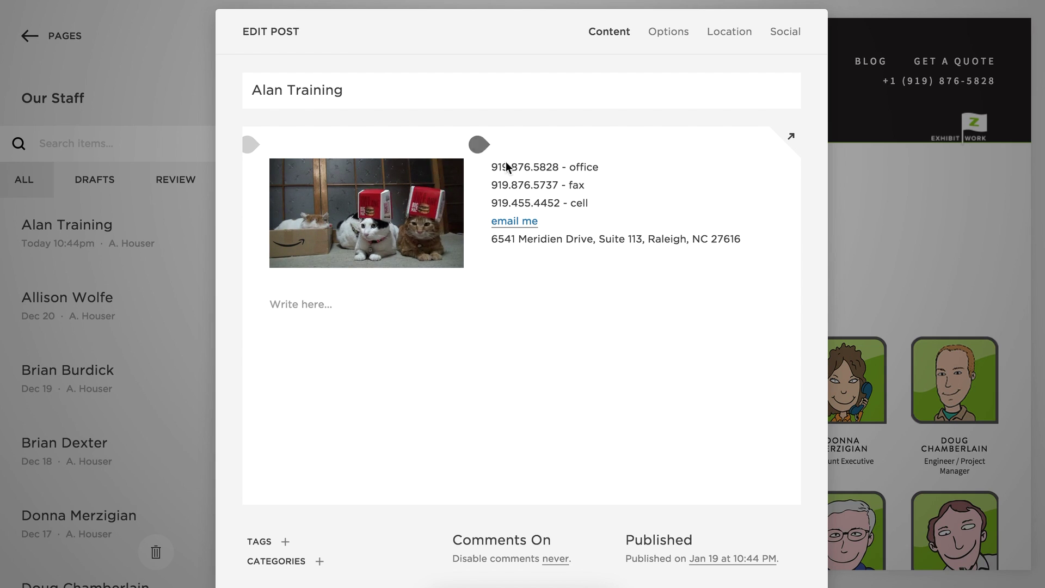
{"action": "left_click", "coordinate": [479, 146]}
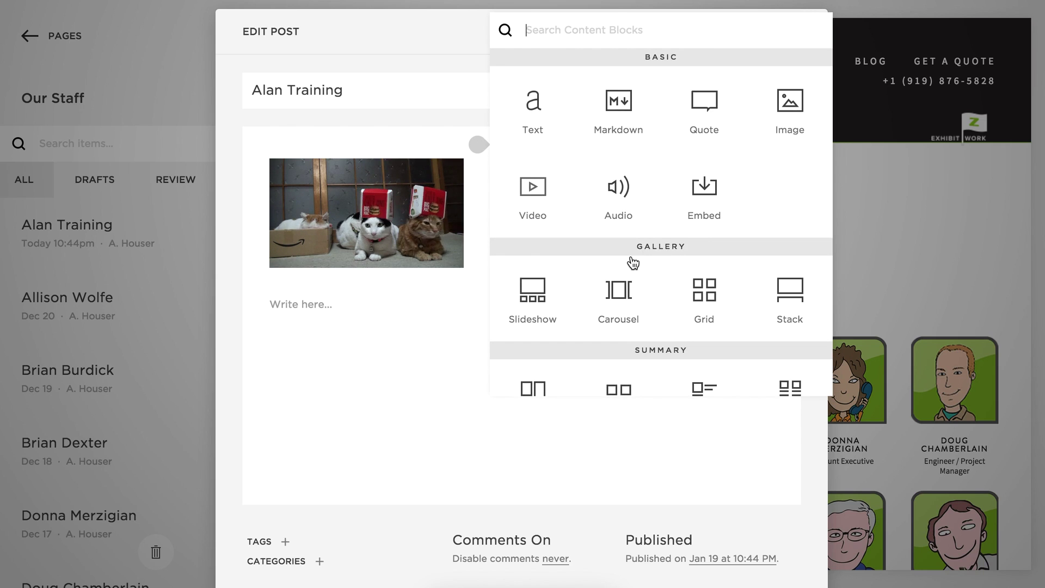
Drop a code block above the contact details and replace its sample HTML with the staff-name and staff-title divs.
{"action": "scroll", "coordinate": [632, 255], "scroll_direction": "down", "scroll_amount": 6}
{"action": "left_click_drag", "start_coordinate": [624, 266], "coordinate": [594, 167]}
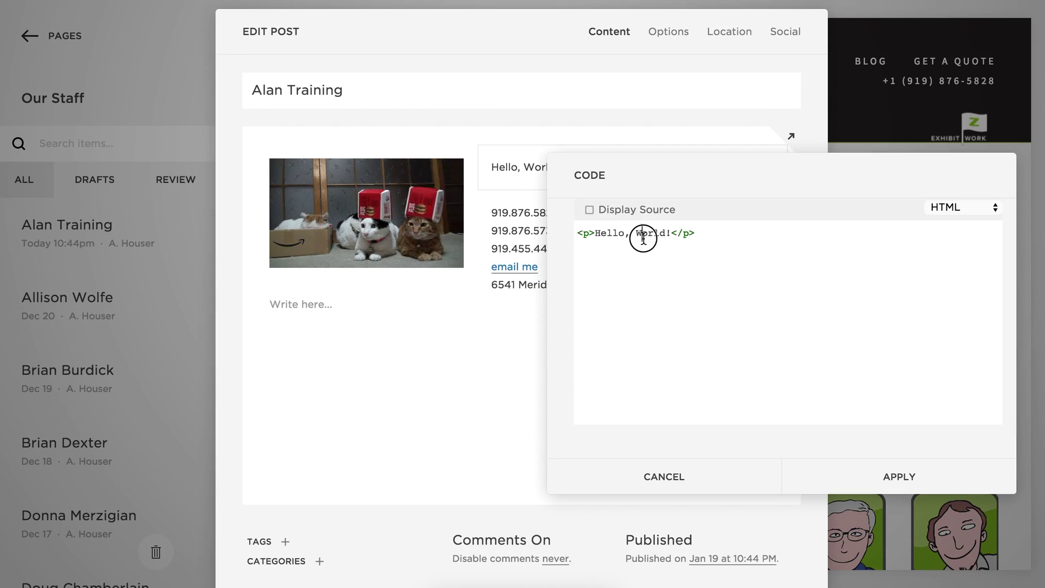
{"action": "triple_click", "coordinate": [643, 237]}
{"action": "type", "text": "<div class=\"staff-name\"></div> <div class=\"staff-title\"></div>"}
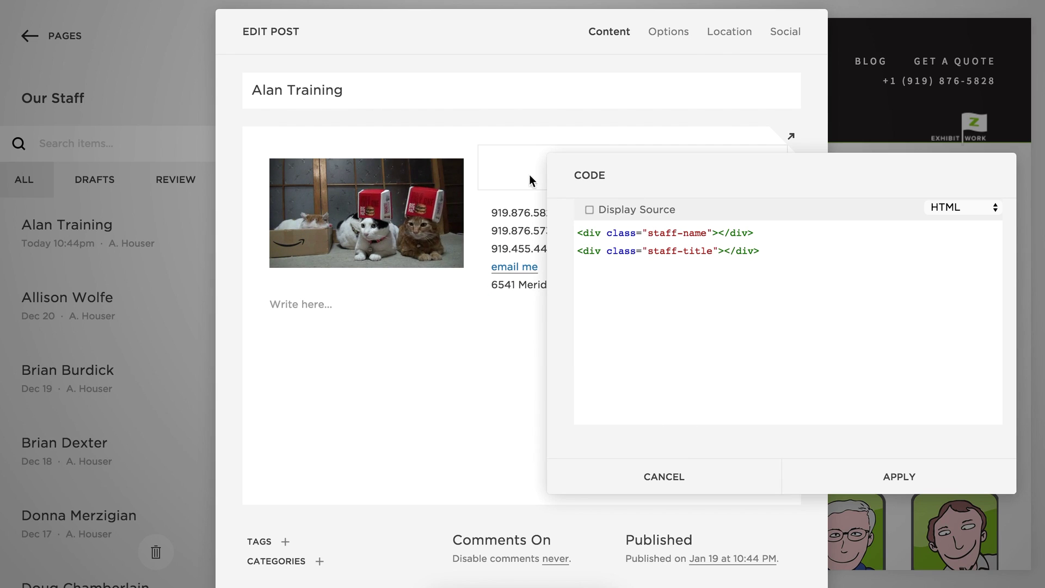
{"action": "left_click", "coordinate": [911, 482]}
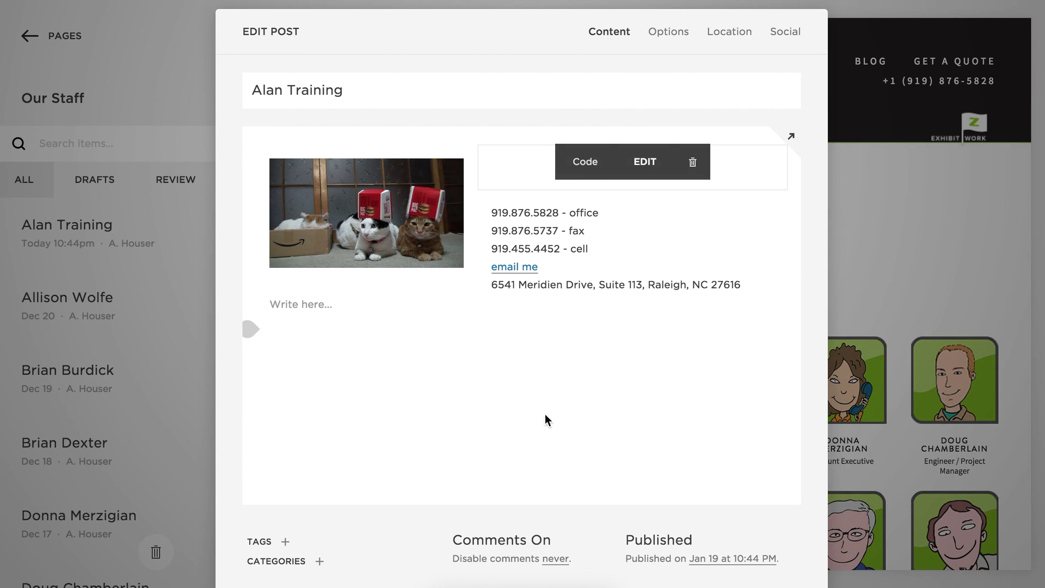
{"action": "mouse_move", "coordinate": [275, 306]}
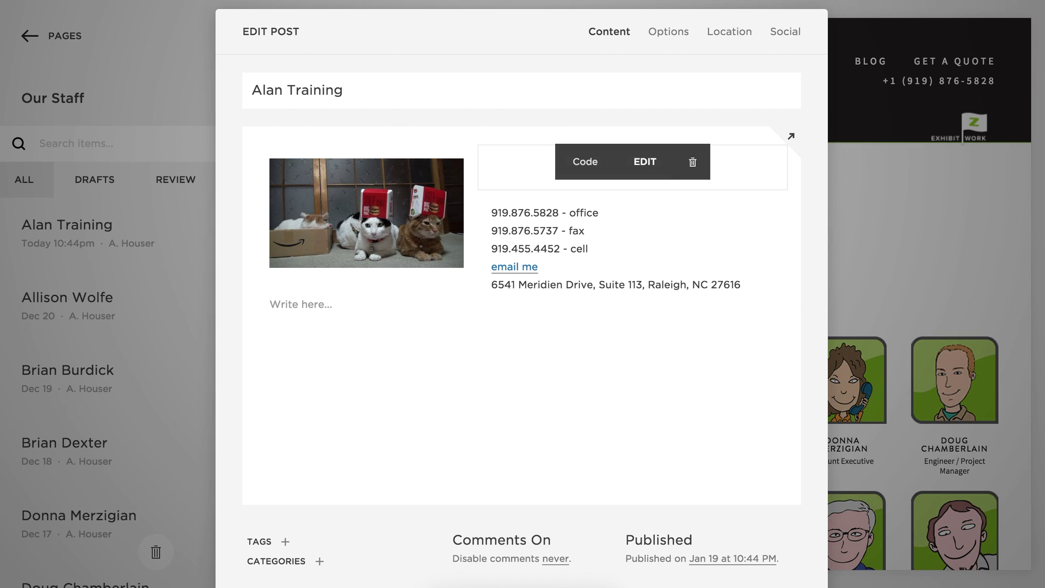
{"action": "left_click", "coordinate": [887, 0]}
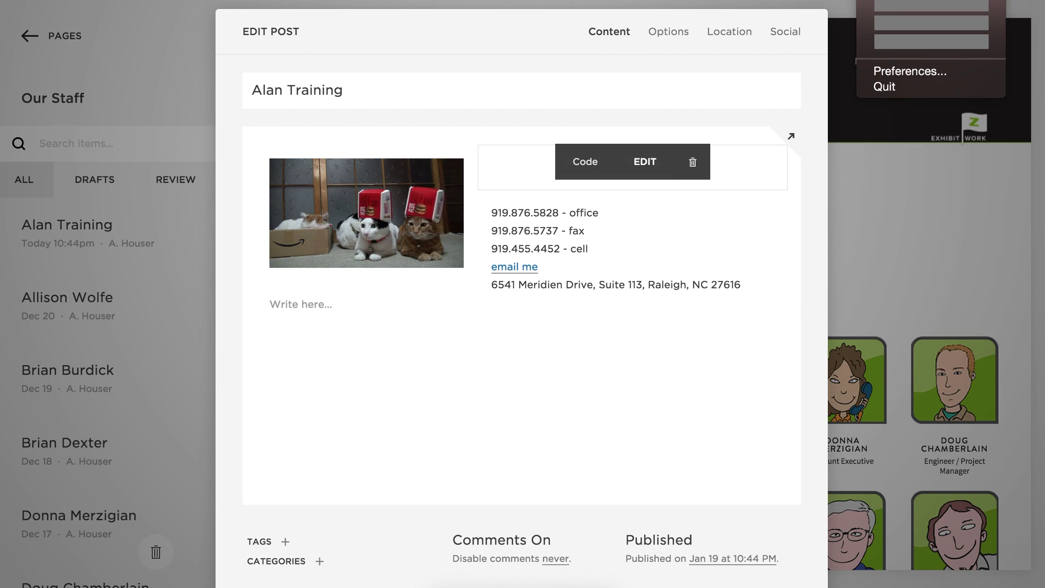
Paste the Lorem ipsum placeholder paragraphs into the text block under the cat image.
{"action": "left_click", "coordinate": [893, 38]}
{"action": "left_click", "coordinate": [283, 309]}
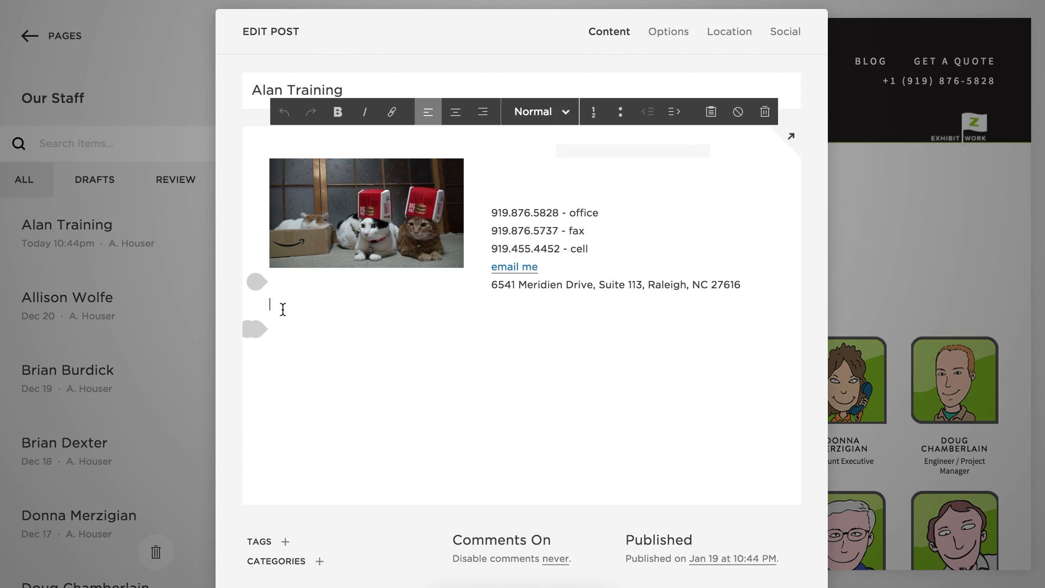
{"action": "key", "text": "ctrl+v"}
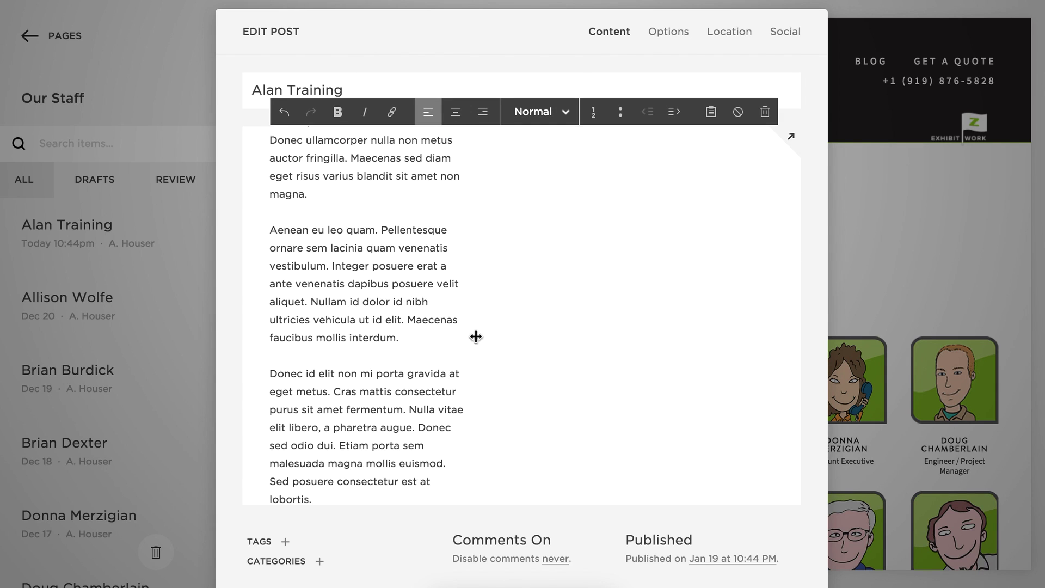
{"action": "scroll", "coordinate": [570, 349], "scroll_direction": "up", "scroll_amount": 10}
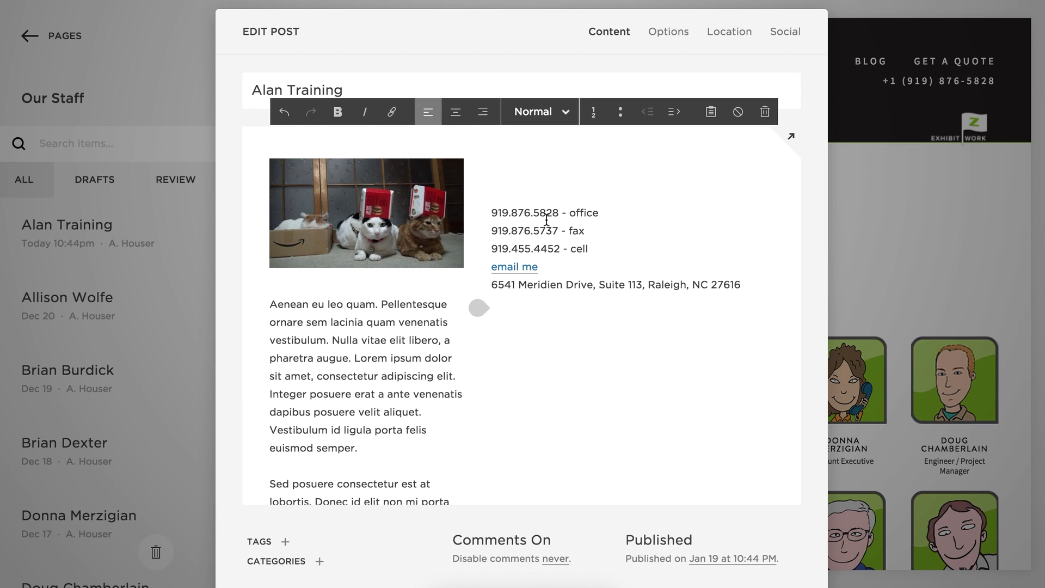
{"action": "mouse_move", "coordinate": [374, 297]}
{"action": "left_click_drag", "start_coordinate": [375, 297], "coordinate": [305, 174]}
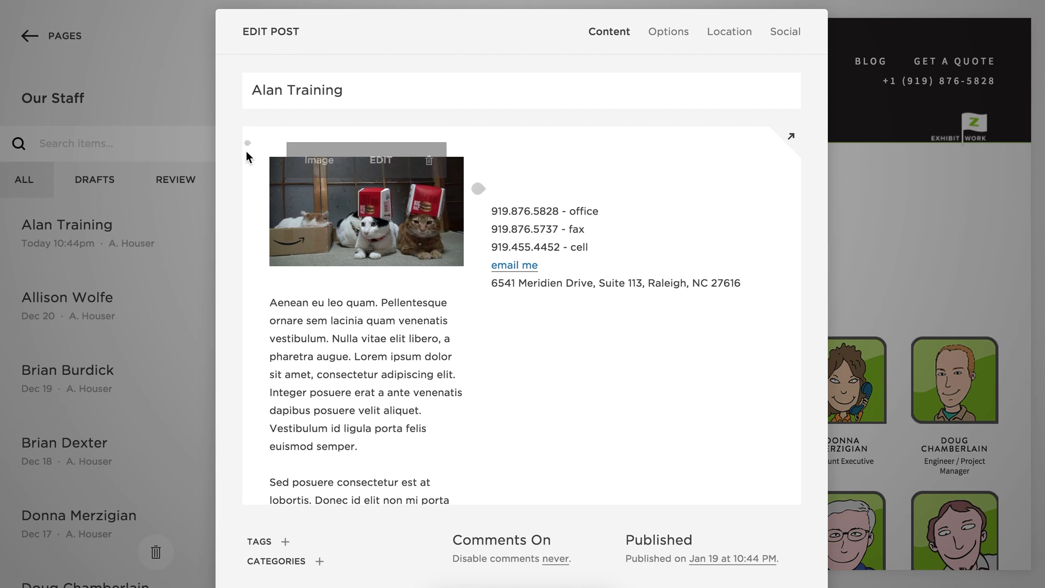
Insert a divider line, move the cat image above it, and move the empty code block to the top.
{"action": "left_click", "coordinate": [246, 146]}
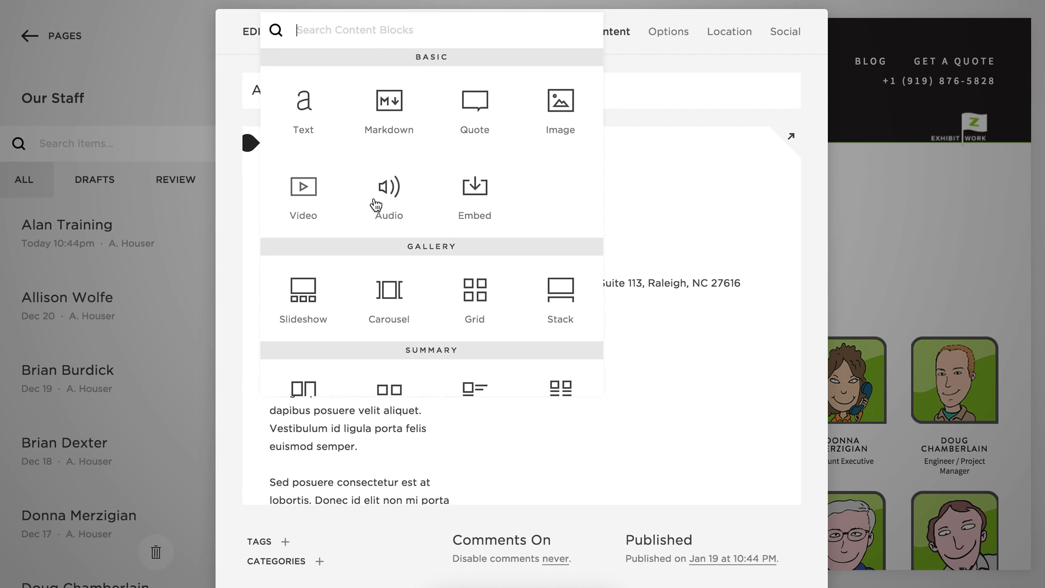
{"action": "scroll", "coordinate": [374, 206], "scroll_direction": "down", "scroll_amount": 5}
{"action": "left_click", "coordinate": [380, 215]}
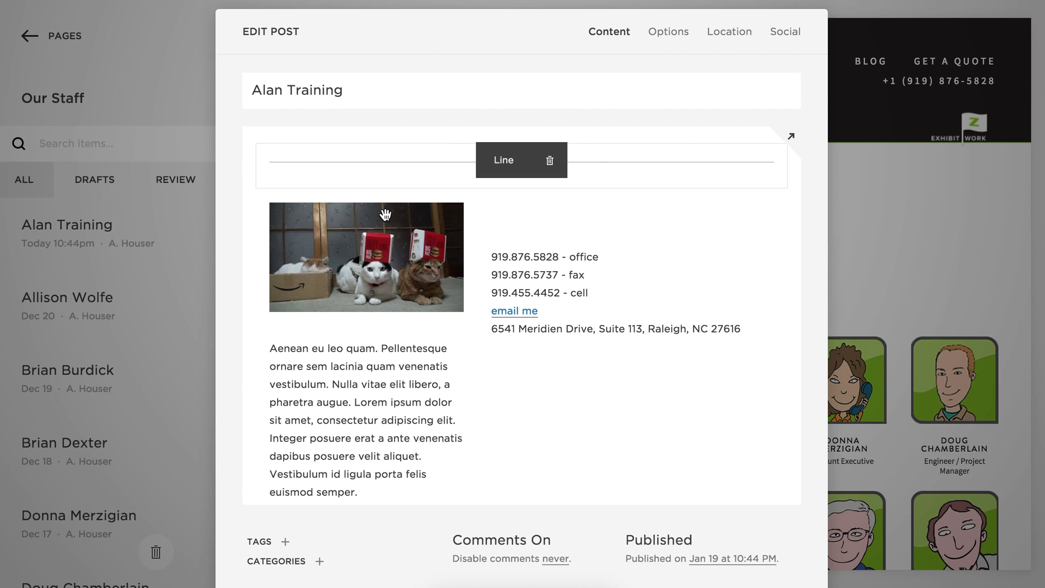
{"action": "left_click_drag", "start_coordinate": [338, 247], "coordinate": [358, 134]}
{"action": "scroll", "coordinate": [593, 415], "scroll_direction": "down", "scroll_amount": 2}
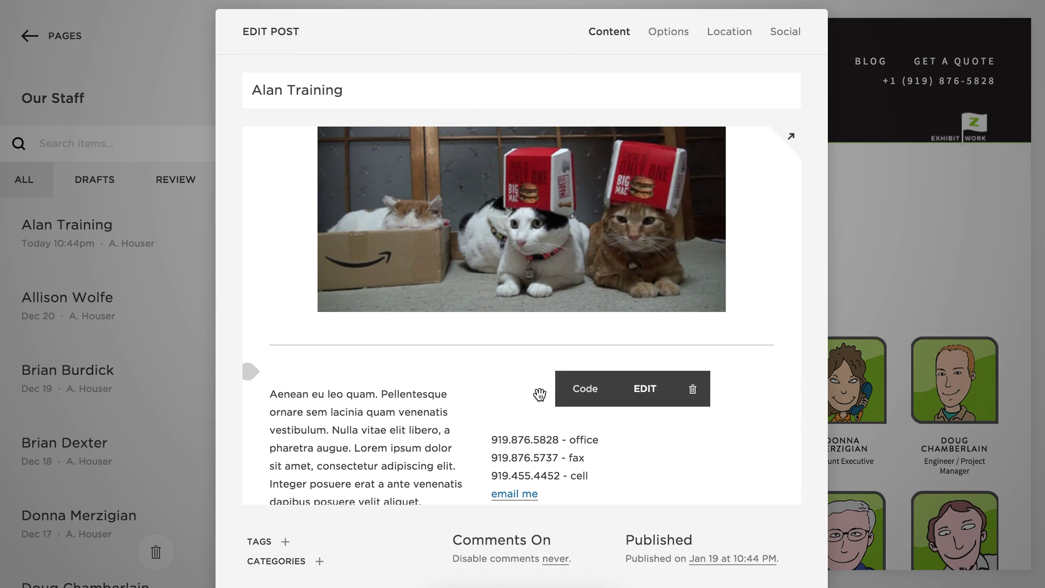
{"action": "left_click", "coordinate": [555, 364]}
{"action": "left_click_drag", "start_coordinate": [556, 363], "coordinate": [750, 163]}
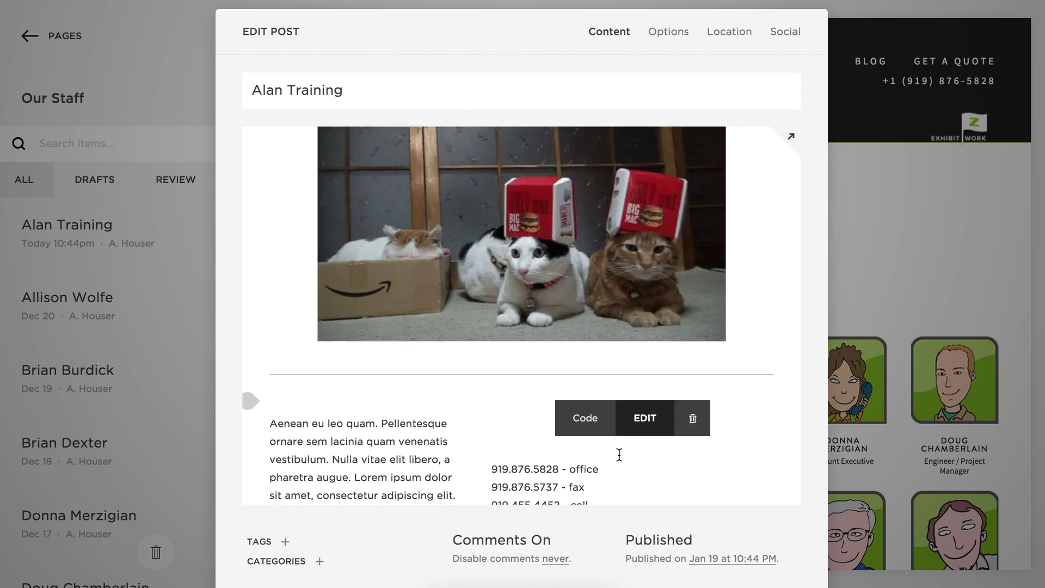
Set the contact details beside the narrowed cat image and delete the divider line.
{"action": "scroll", "coordinate": [618, 455], "scroll_direction": "down", "scroll_amount": 3}
{"action": "left_click_drag", "start_coordinate": [542, 347], "coordinate": [710, 195]}
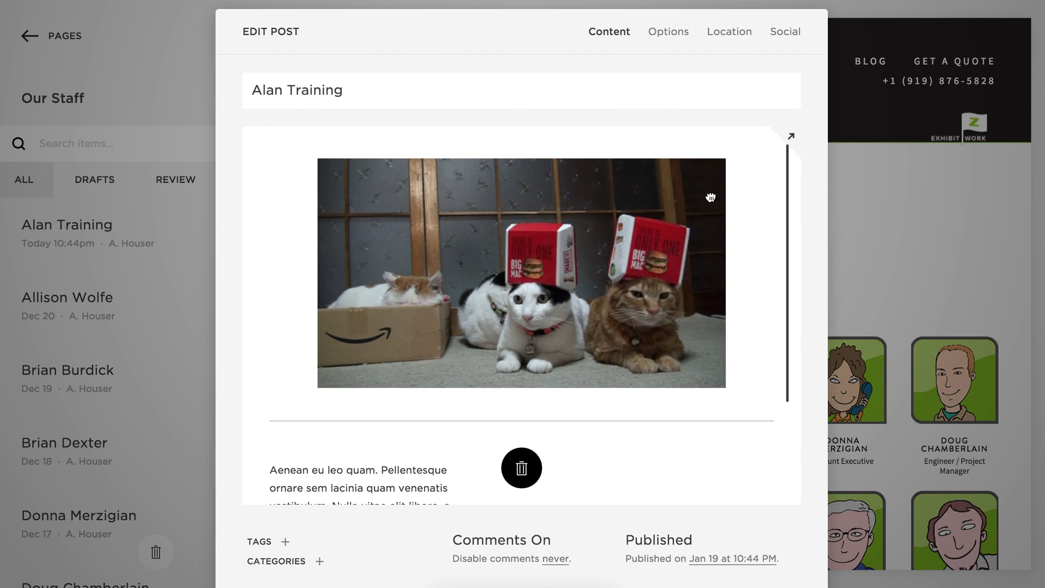
{"action": "left_click_drag", "start_coordinate": [518, 205], "coordinate": [468, 212]}
{"action": "mouse_move", "coordinate": [563, 354]}
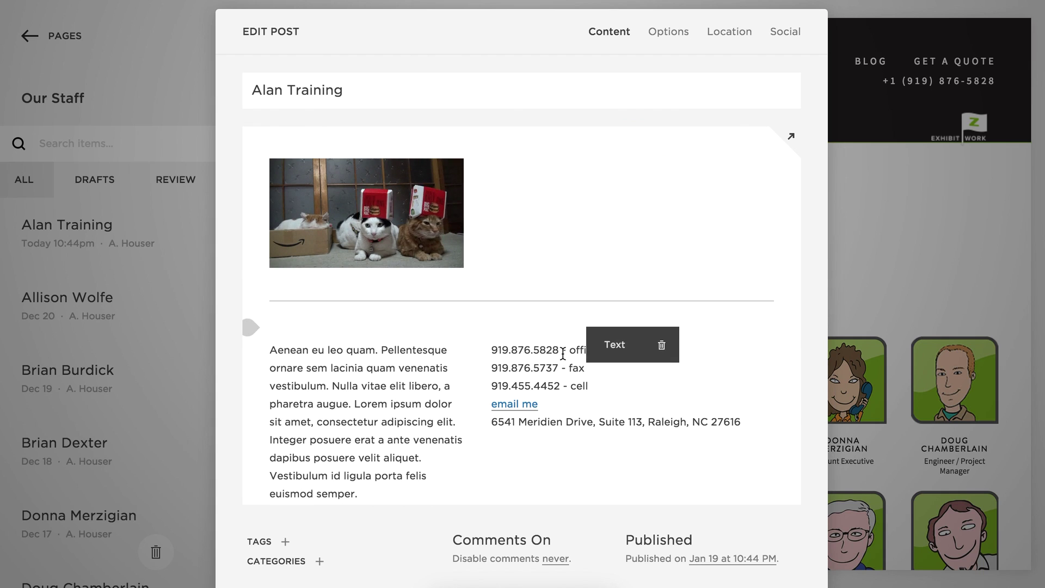
{"action": "left_click_drag", "start_coordinate": [557, 335], "coordinate": [635, 174]}
{"action": "mouse_move", "coordinate": [402, 323]}
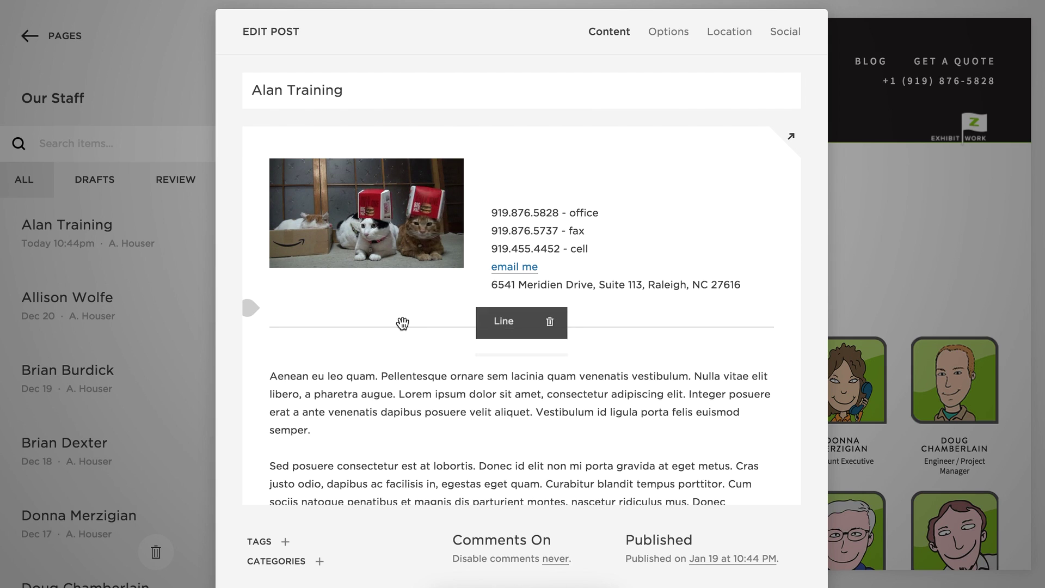
{"action": "left_click", "coordinate": [550, 322]}
{"action": "left_click", "coordinate": [618, 373]}
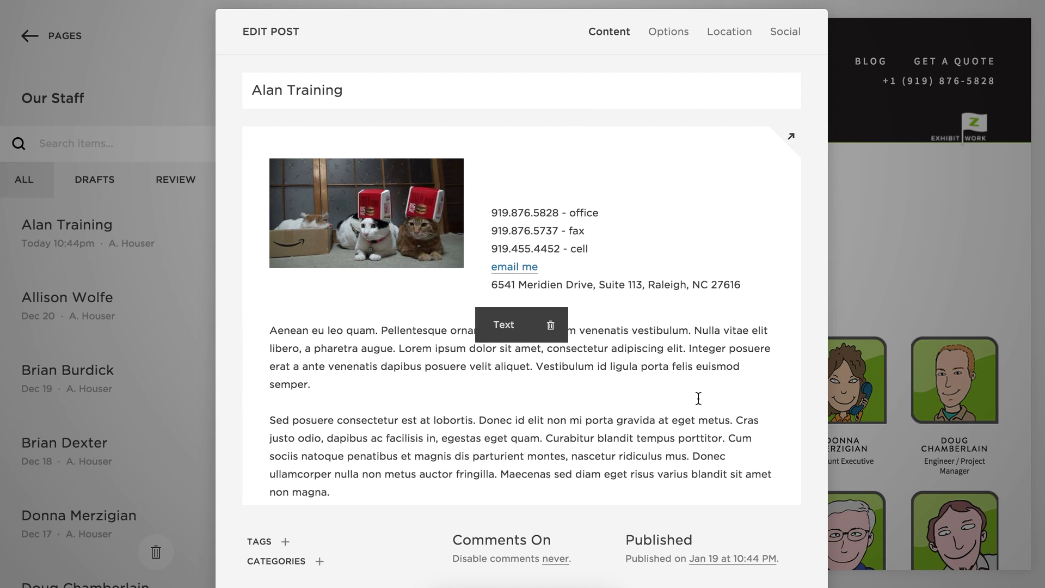
{"action": "scroll", "coordinate": [754, 402], "scroll_direction": "down", "scroll_amount": 3}
{"action": "scroll", "coordinate": [752, 403], "scroll_direction": "up", "scroll_amount": 3}
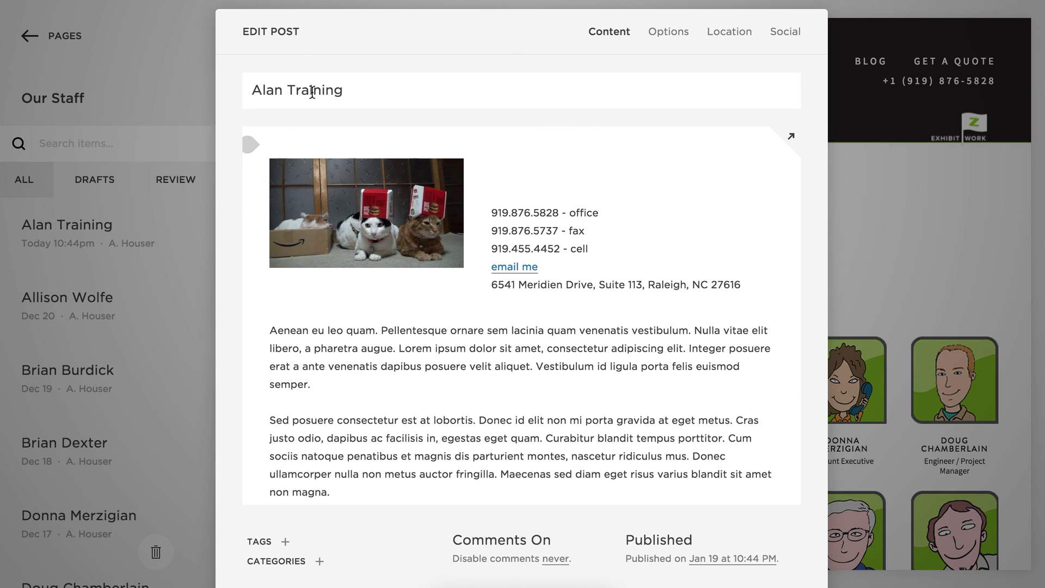
Tag the post Sales Executive, picking it from the suggestions after typing 'Sa'.
{"action": "mouse_move", "coordinate": [551, 169]}
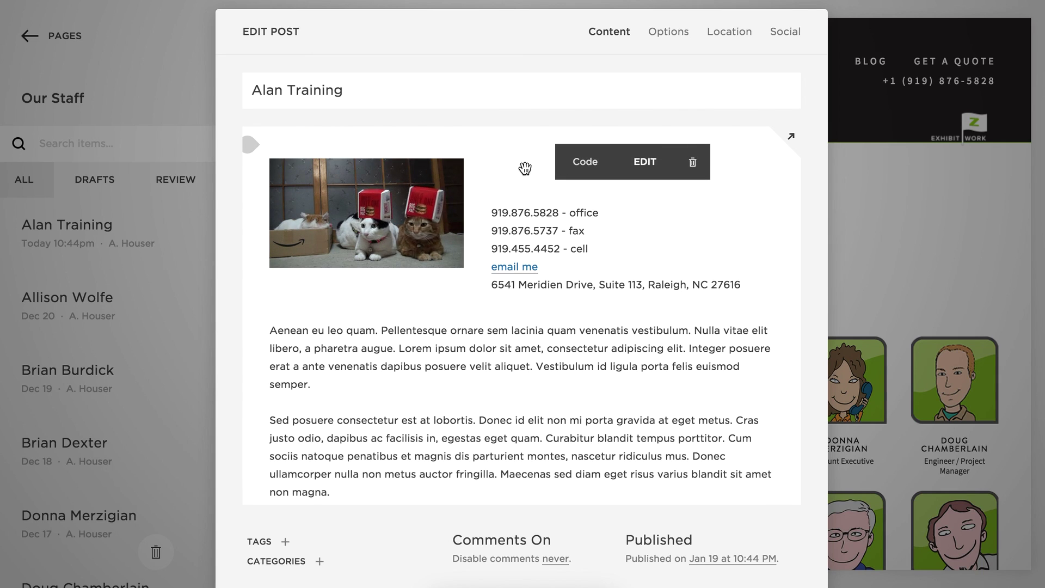
{"action": "left_click", "coordinate": [276, 562]}
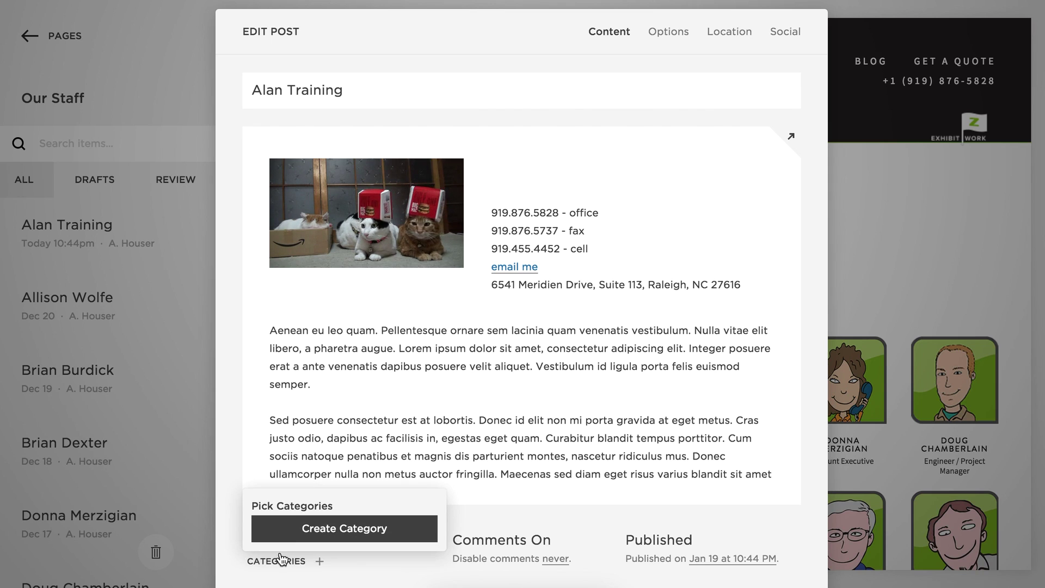
{"action": "left_click", "coordinate": [322, 535]}
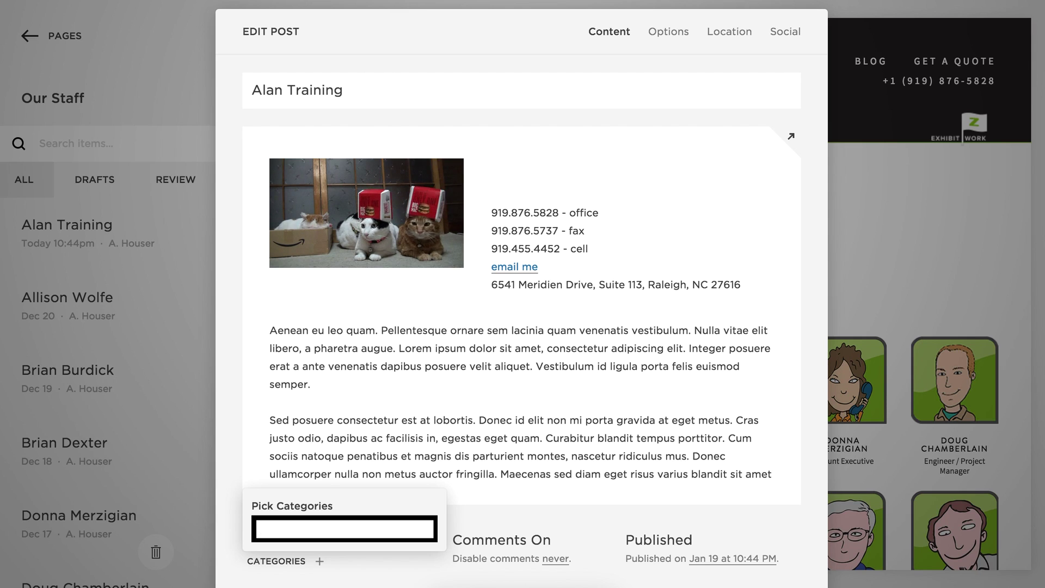
{"action": "left_click", "coordinate": [248, 462]}
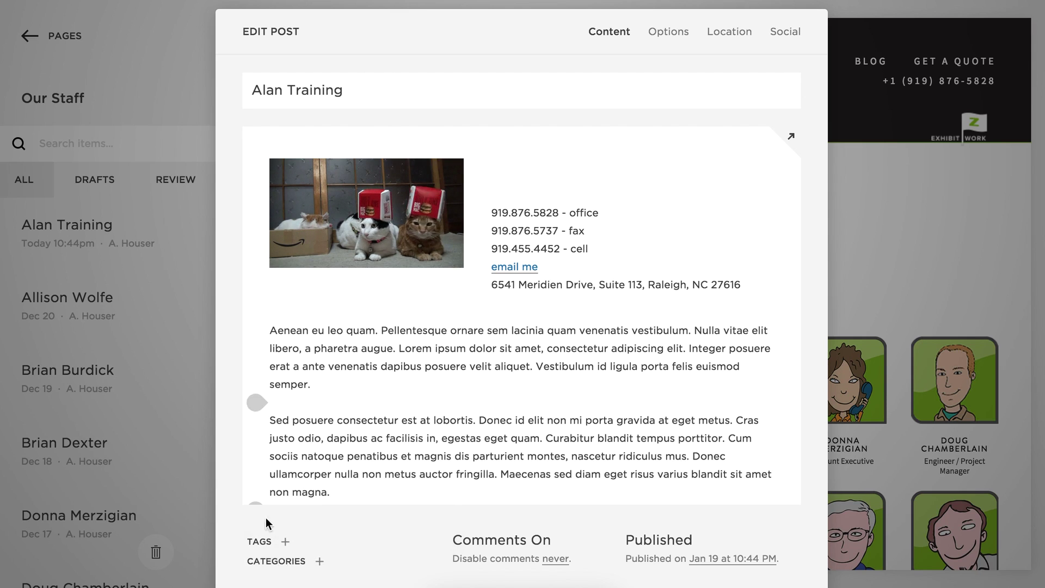
{"action": "left_click", "coordinate": [272, 562]}
{"action": "left_click", "coordinate": [230, 542]}
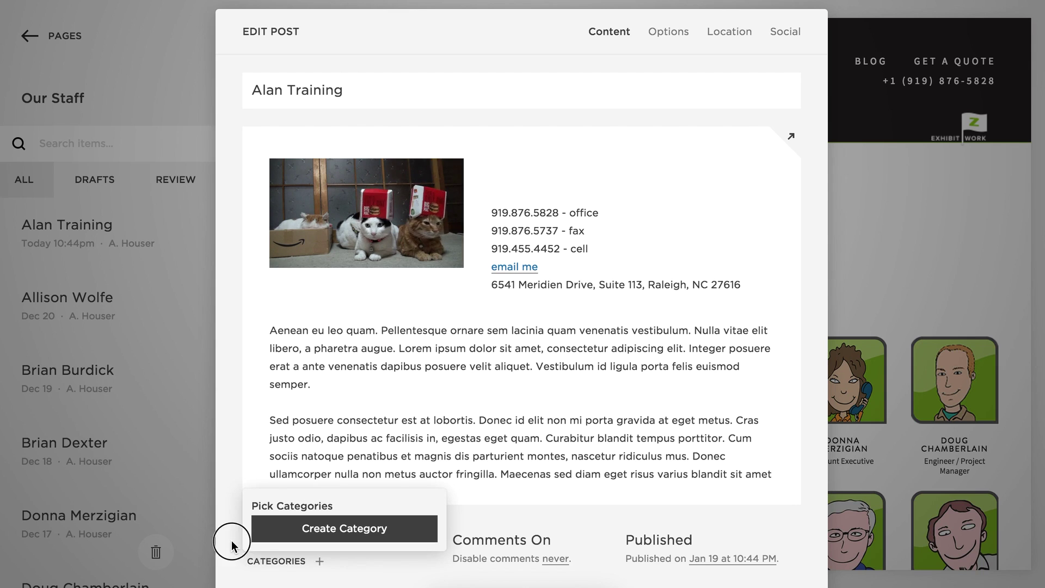
{"action": "left_click", "coordinate": [281, 566]}
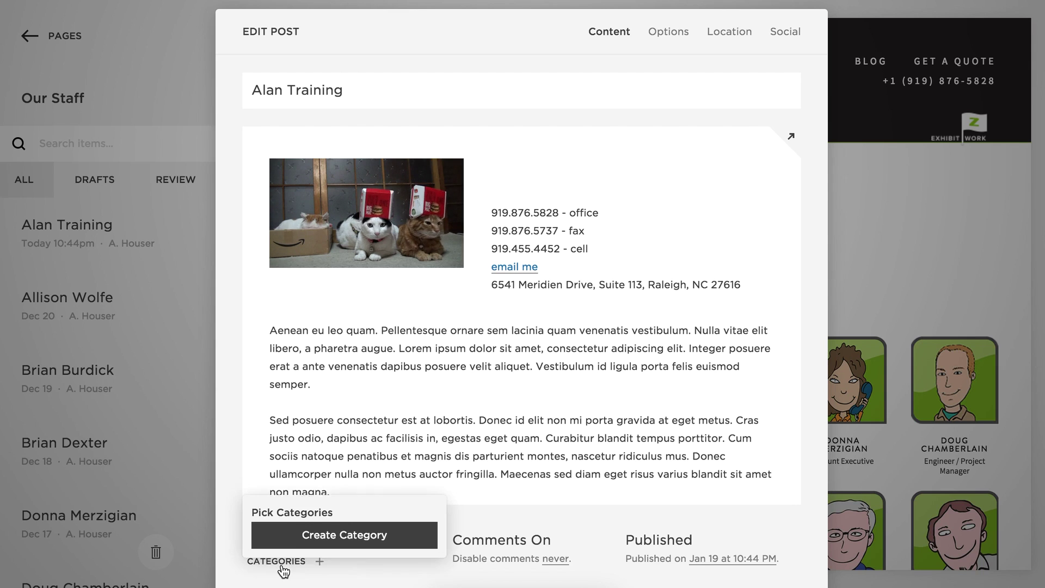
{"action": "left_click", "coordinate": [229, 554]}
{"action": "left_click", "coordinate": [260, 545]}
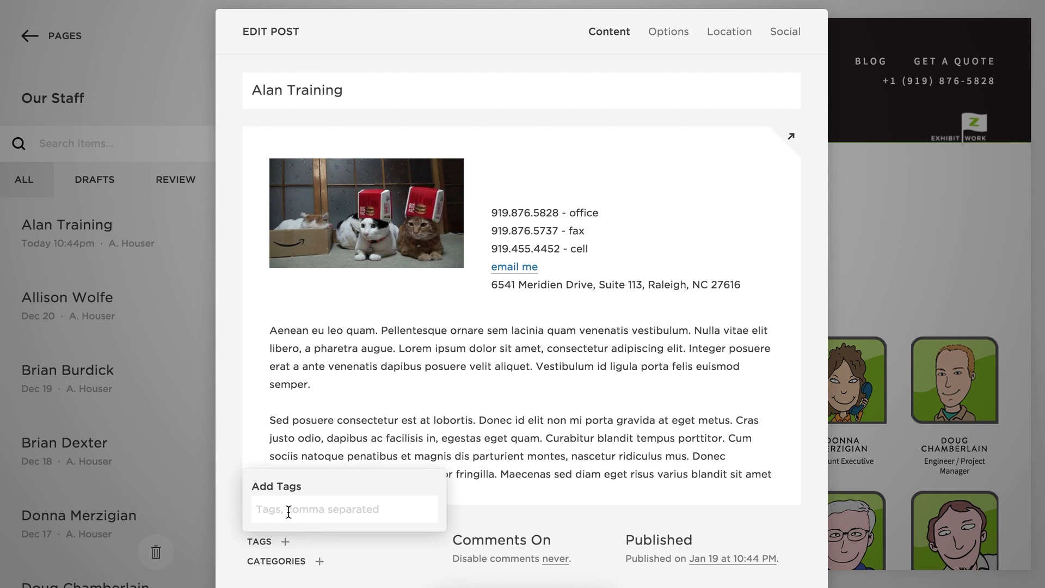
{"action": "type", "text": "Sa"}
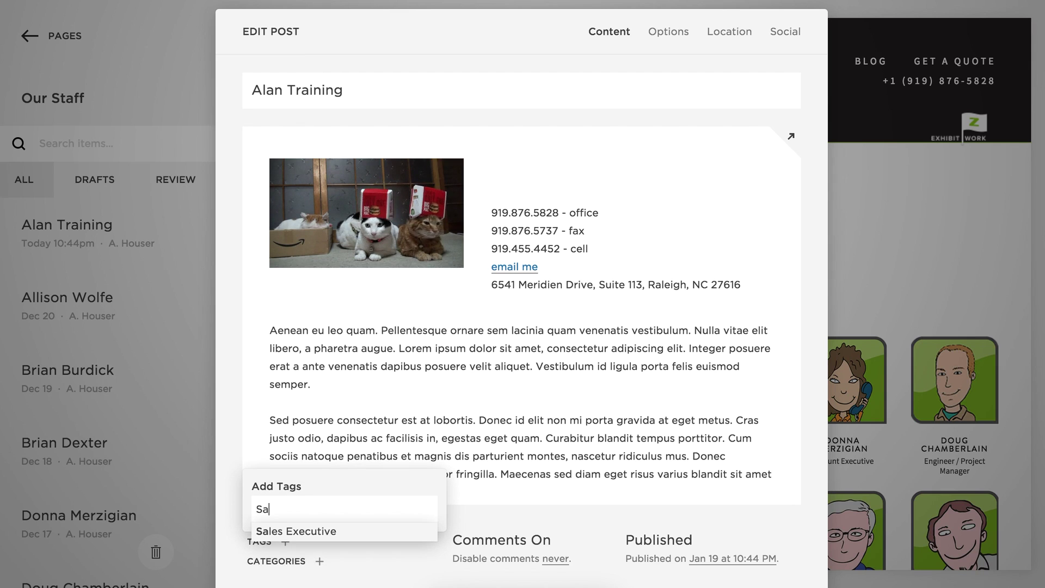
{"action": "left_click", "coordinate": [280, 533]}
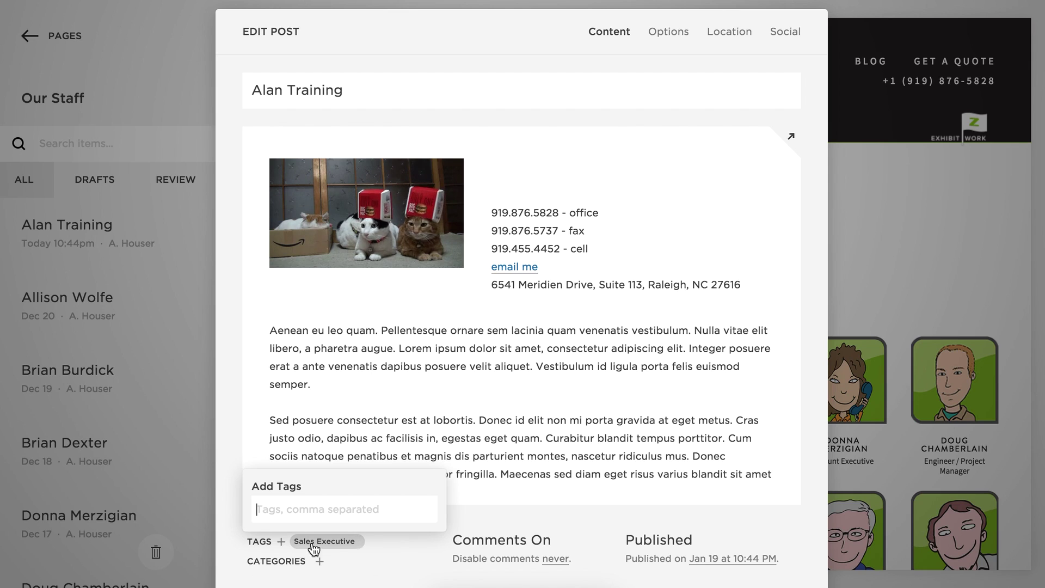
{"action": "left_click", "coordinate": [232, 573]}
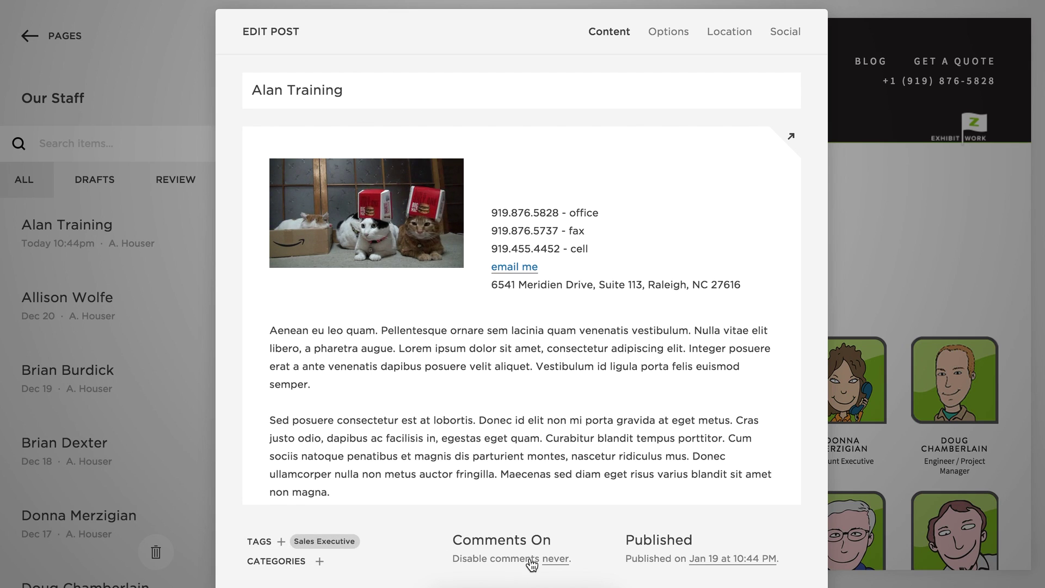
Switch the post's comments to Off.
{"action": "left_click", "coordinate": [554, 560]}
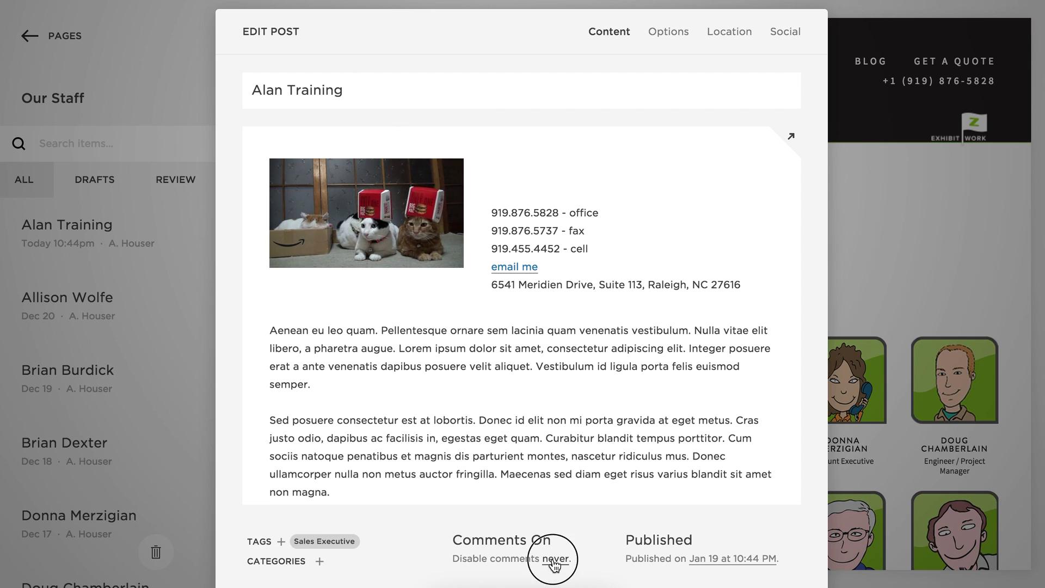
{"action": "left_click", "coordinate": [416, 554]}
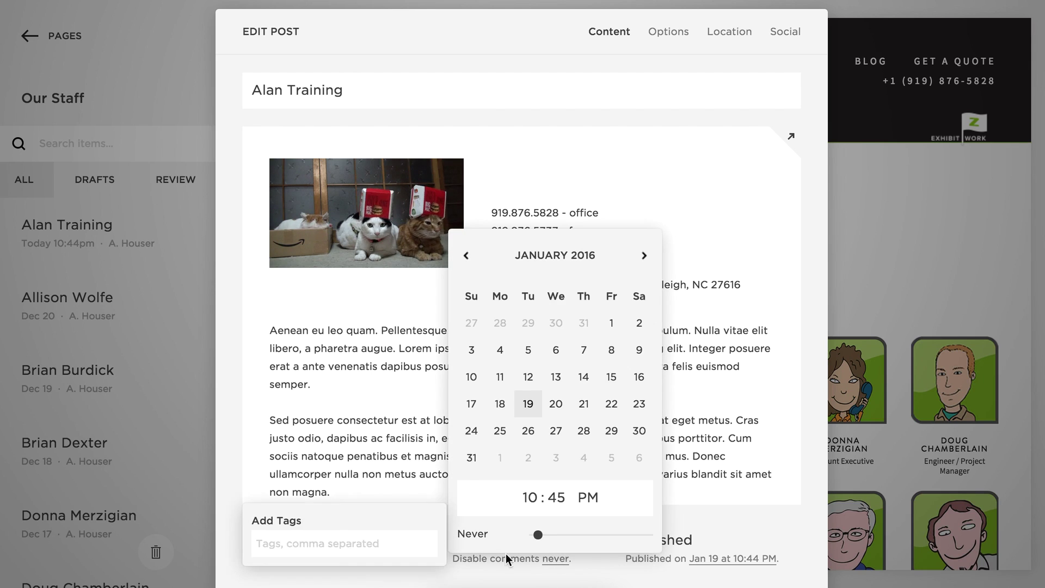
{"action": "left_click", "coordinate": [438, 567]}
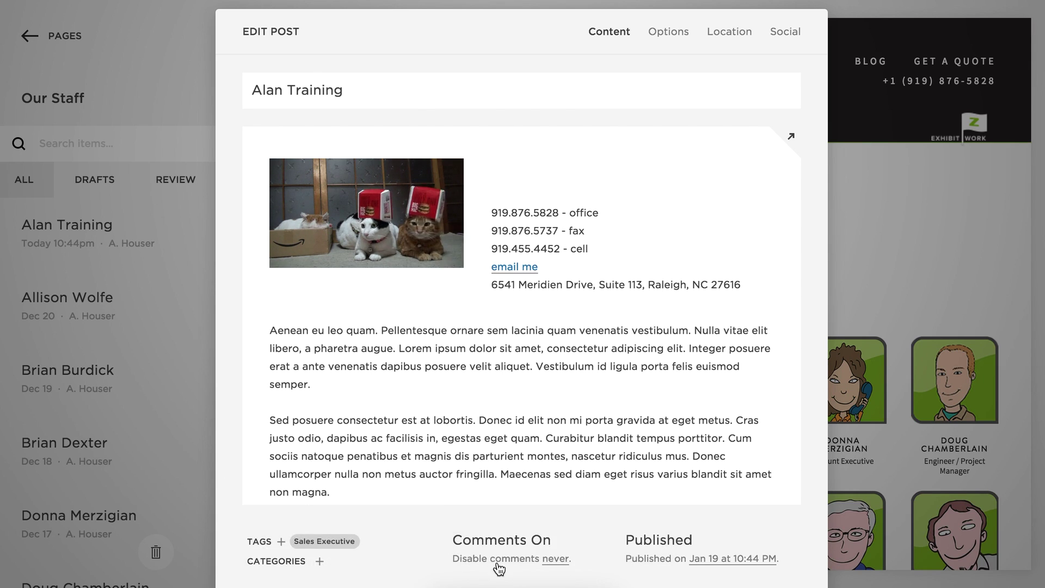
{"action": "left_click", "coordinate": [546, 542]}
{"action": "left_click", "coordinate": [538, 541]}
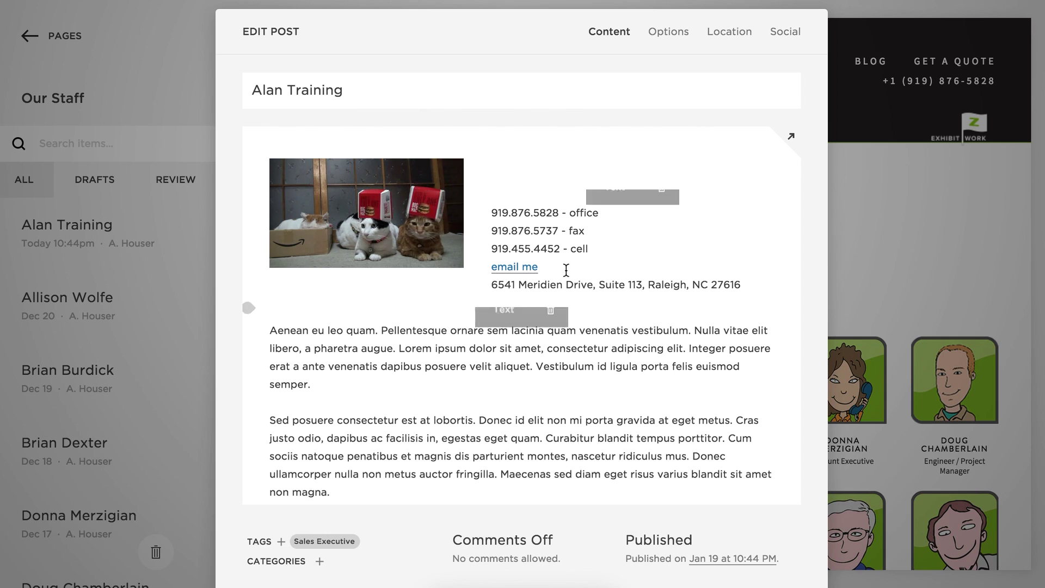
{"action": "left_click", "coordinate": [670, 34]}
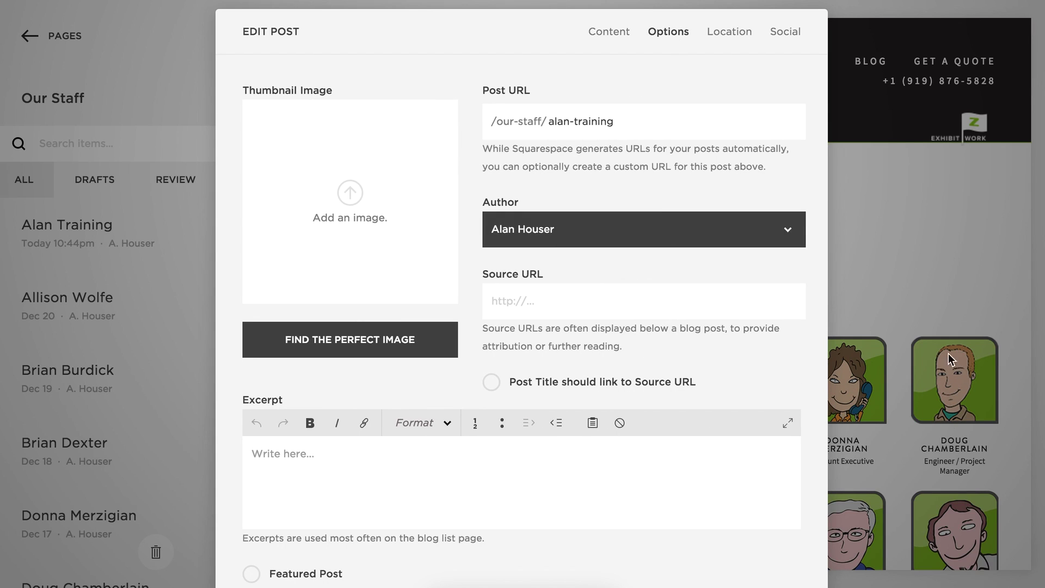
Choose asset2 from Training Assets as the thumbnail and open it in the Photo Editor.
{"action": "left_click", "coordinate": [349, 194]}
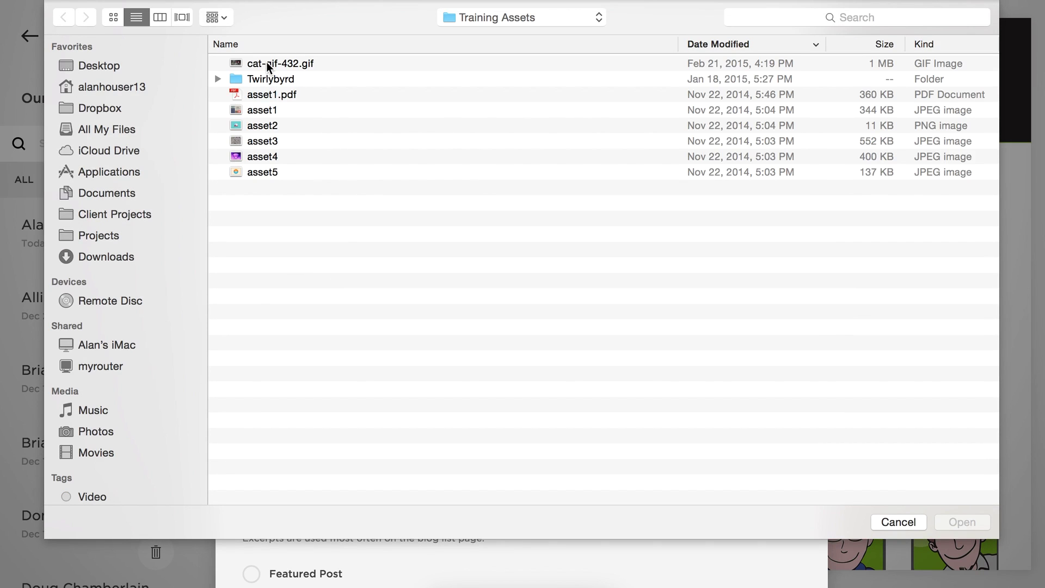
{"action": "double_click", "coordinate": [258, 124]}
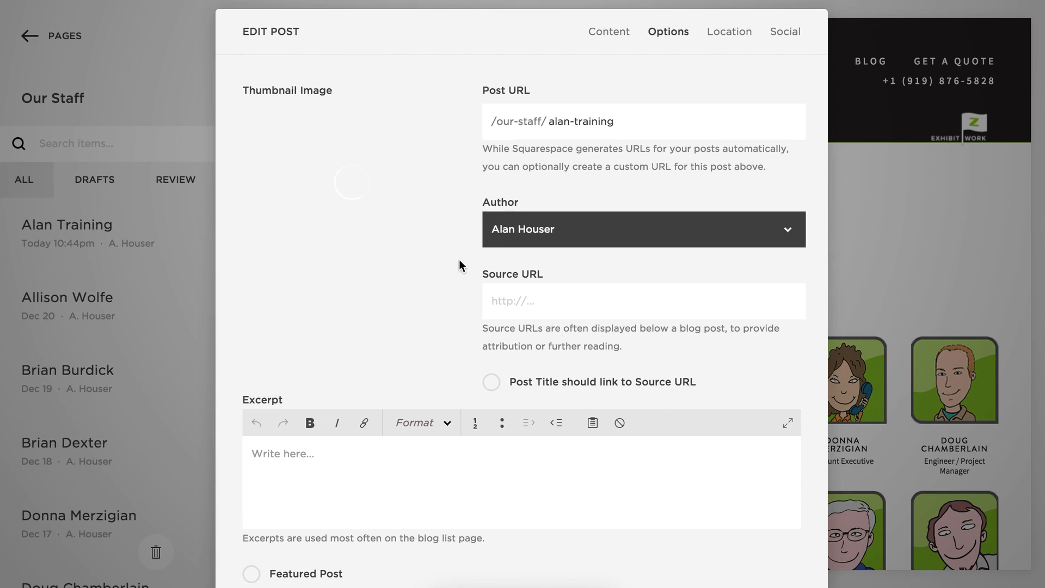
{"action": "mouse_move", "coordinate": [410, 211]}
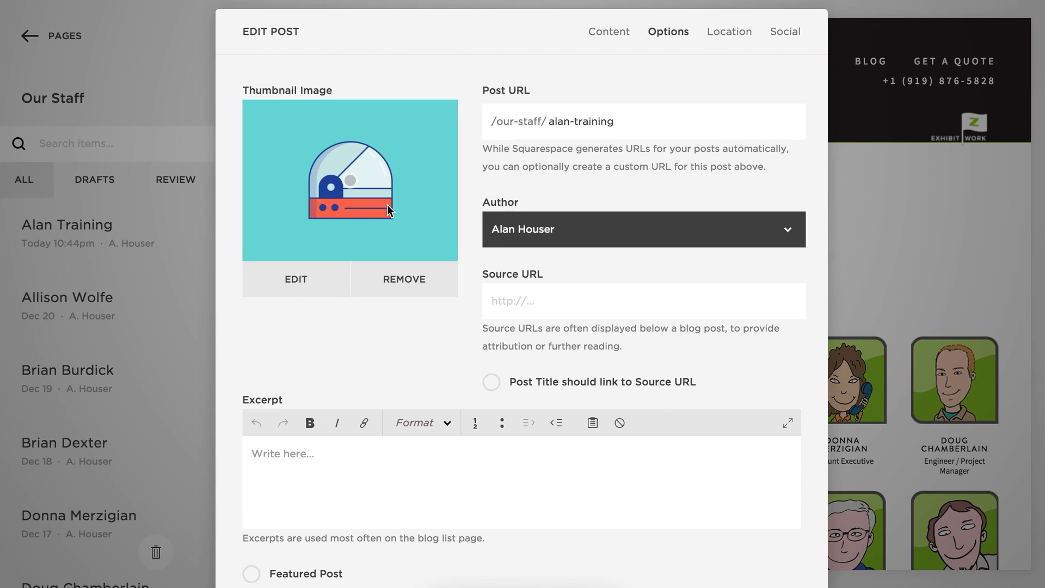
{"action": "left_click", "coordinate": [302, 278]}
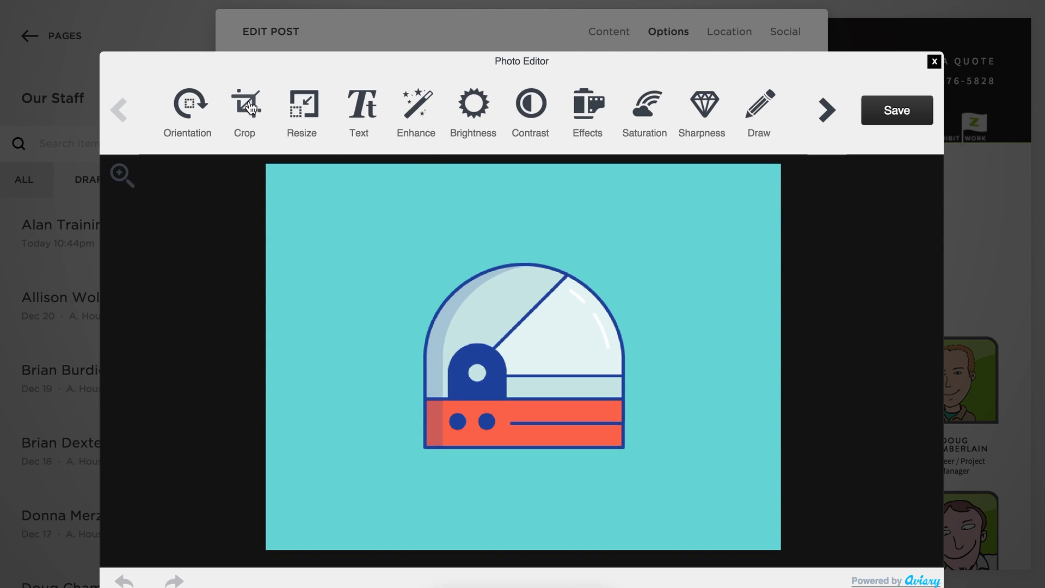
Crop the thumbnail to a square centred on the helmet.
{"action": "left_click", "coordinate": [246, 104]}
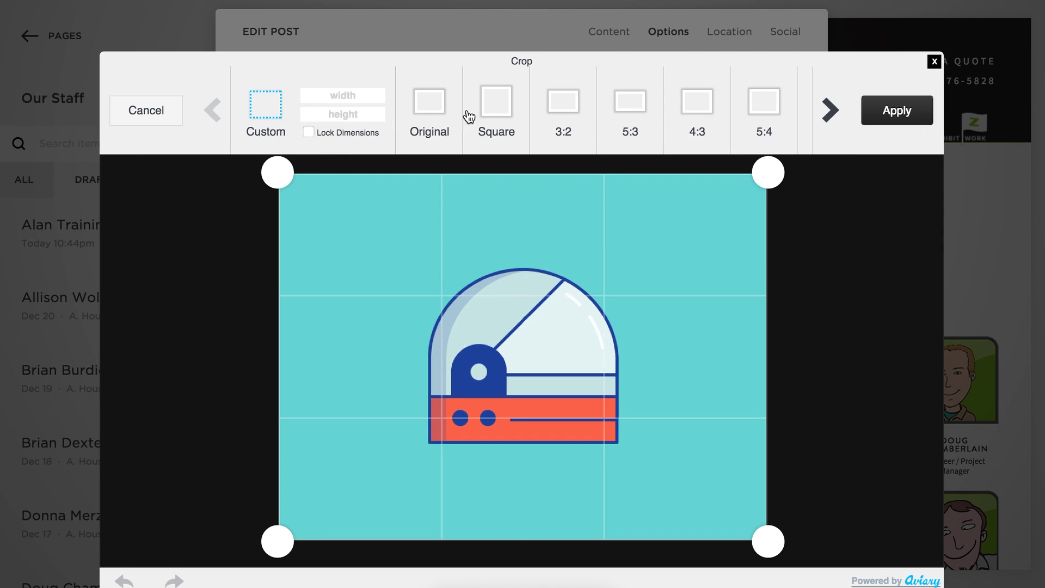
{"action": "left_click", "coordinate": [502, 110]}
{"action": "left_click_drag", "start_coordinate": [337, 166], "coordinate": [390, 259]}
{"action": "left_click_drag", "start_coordinate": [525, 393], "coordinate": [506, 369]}
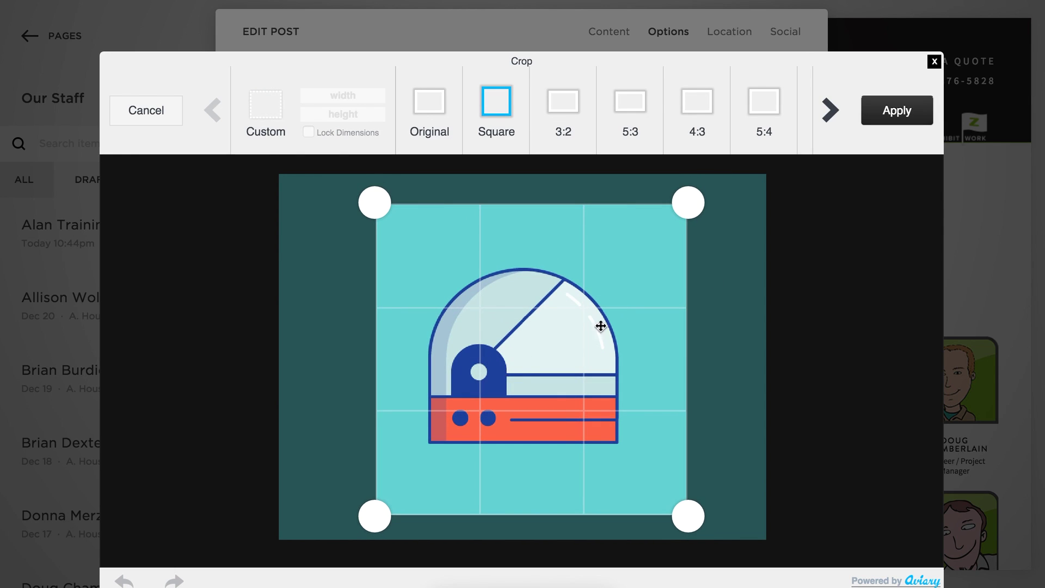
{"action": "left_click", "coordinate": [929, 121]}
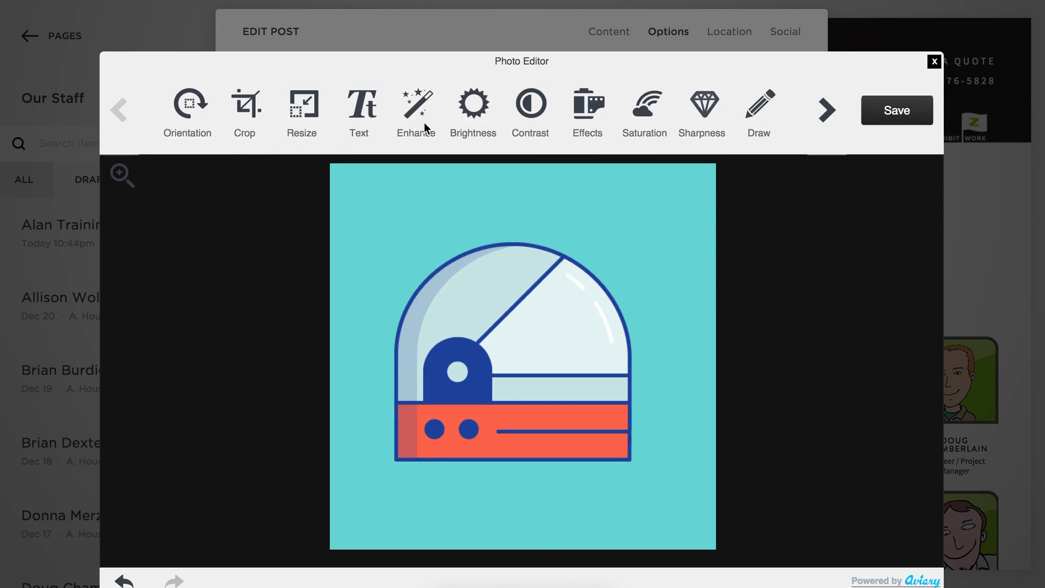
Add the text 'Alan - Training' to the thumbnail and save the edited image.
{"action": "left_click", "coordinate": [370, 113]}
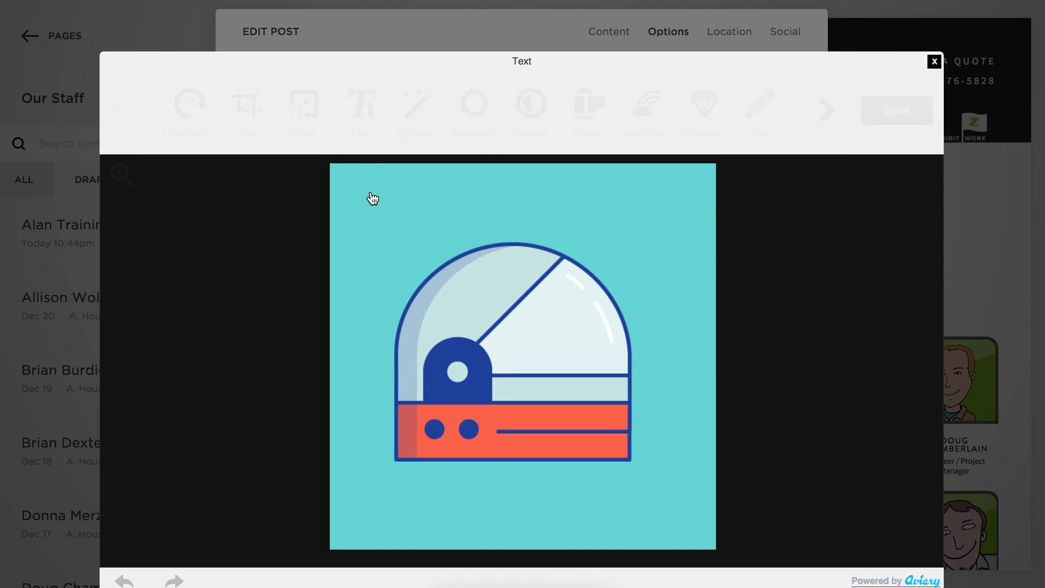
{"action": "left_click", "coordinate": [473, 206]}
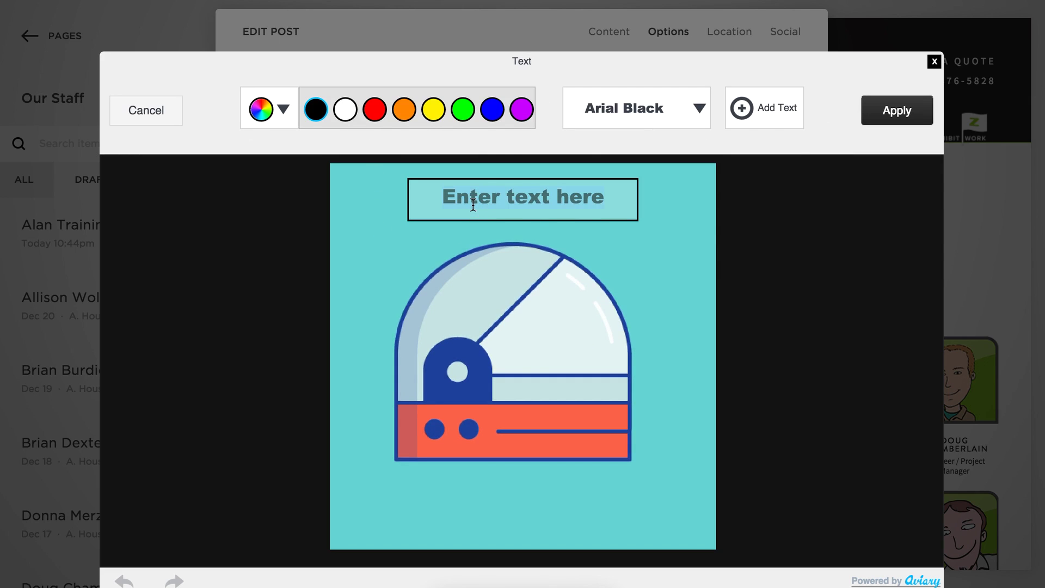
{"action": "type", "text": "Alan - "}
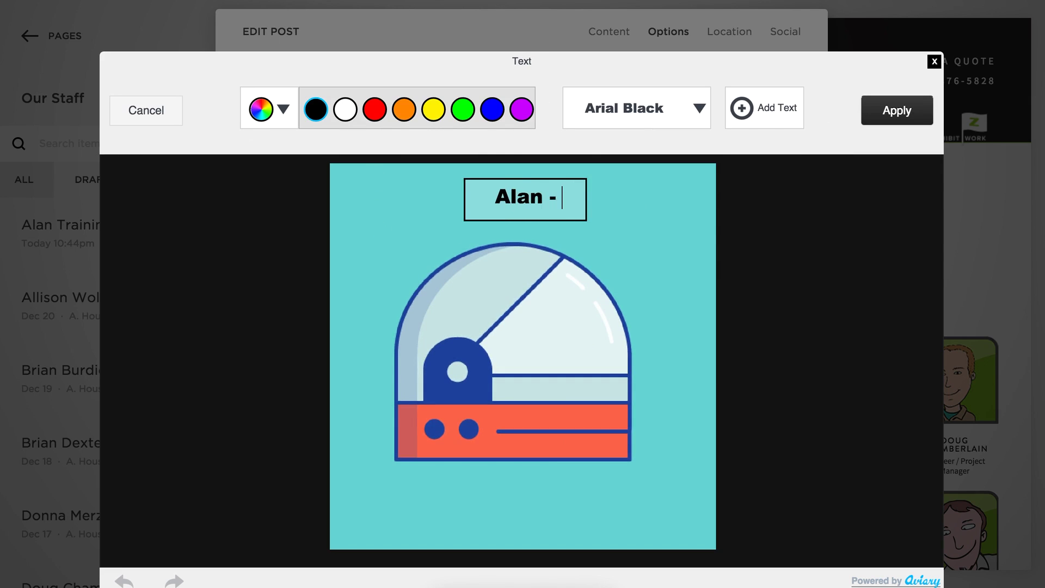
{"action": "type", "text": "Training"}
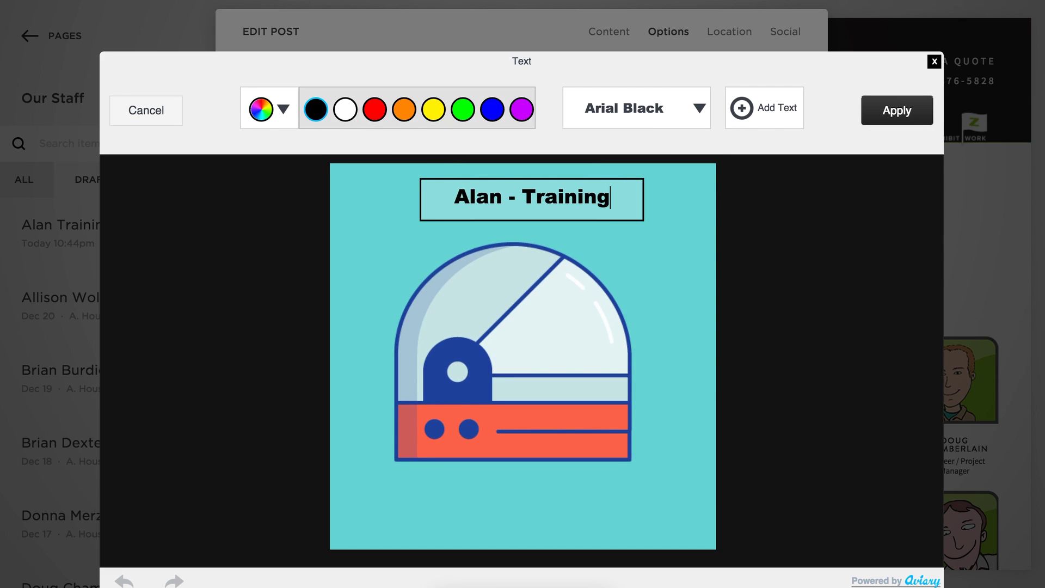
{"action": "left_click", "coordinate": [904, 108]}
{"action": "left_click", "coordinate": [897, 110]}
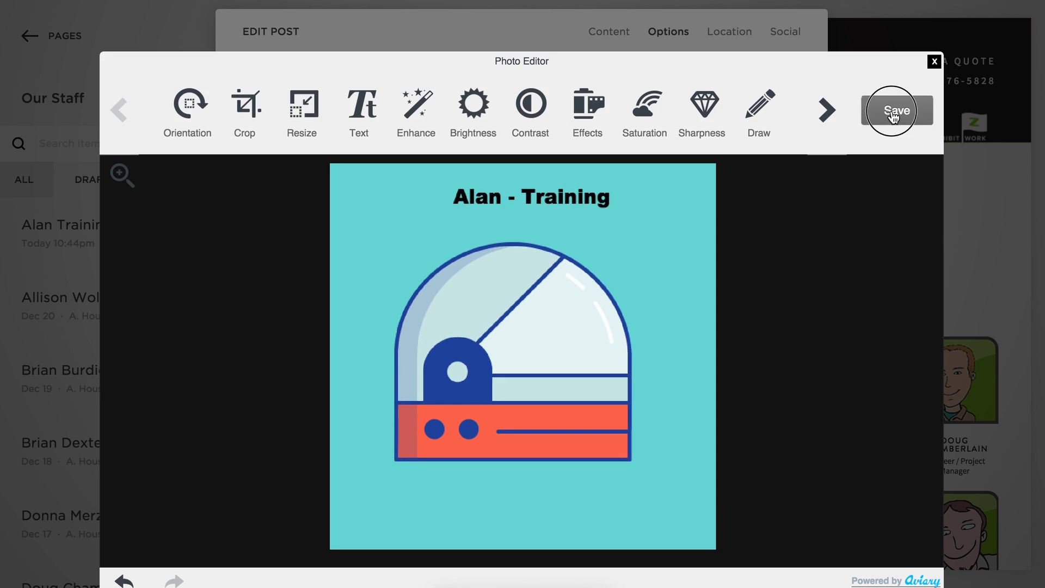
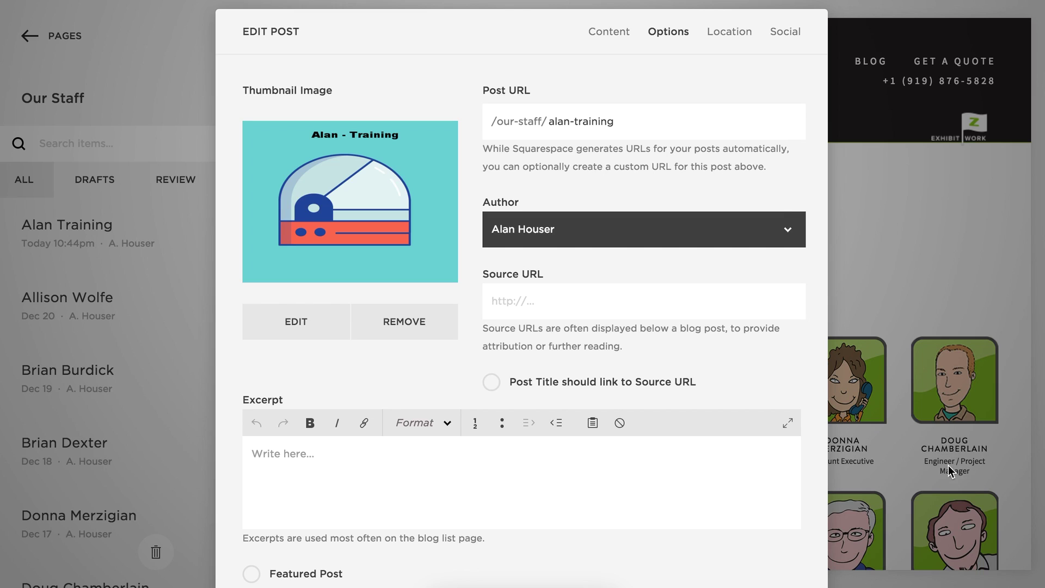
Change the Alan Training post's excerpt from 'Sales Manager' to 'Sales Executive' and save it.
{"action": "left_click", "coordinate": [304, 457]}
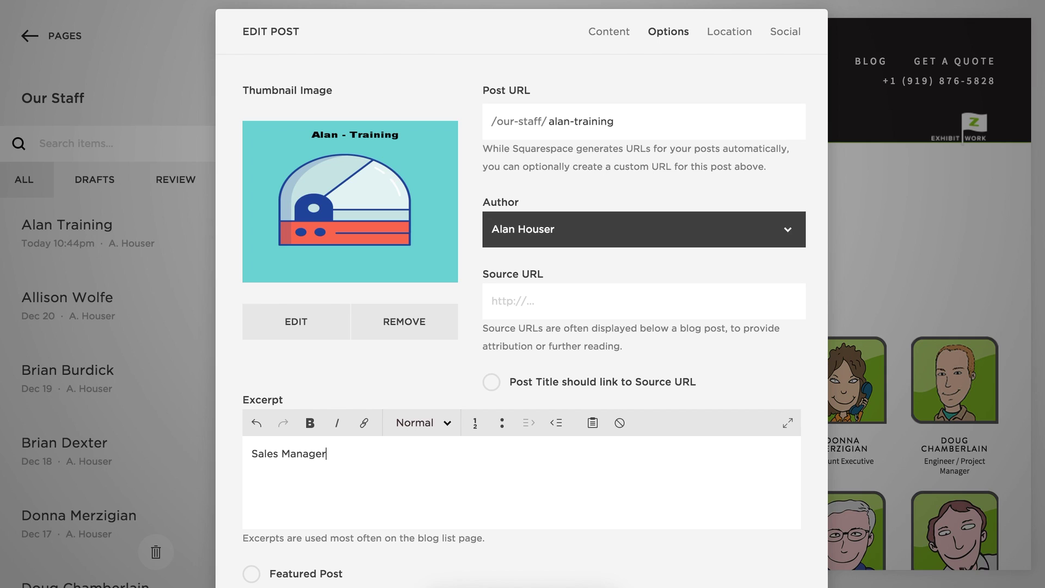
{"action": "left_click", "coordinate": [618, 35]}
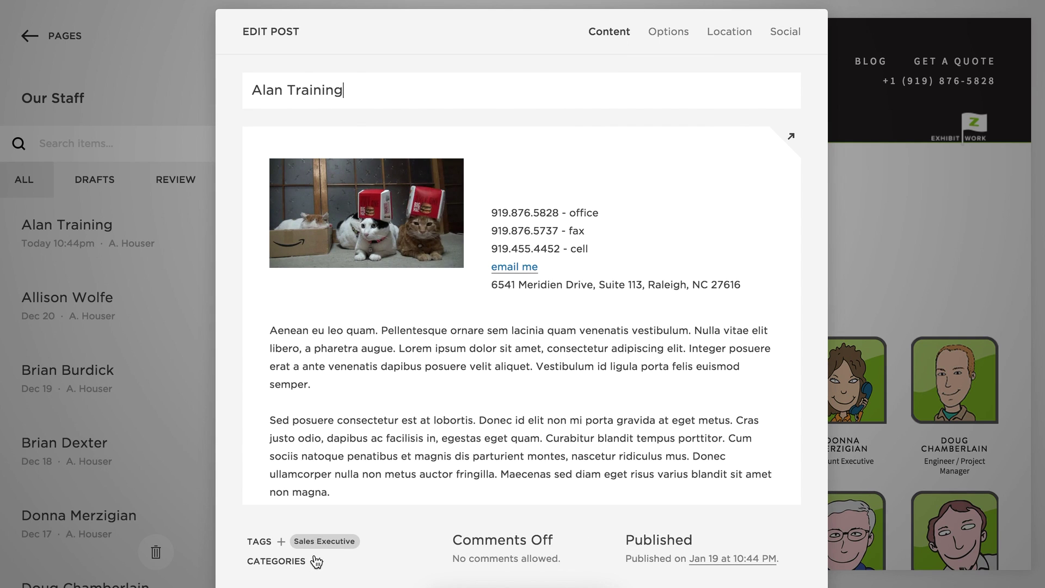
{"action": "left_click", "coordinate": [668, 33]}
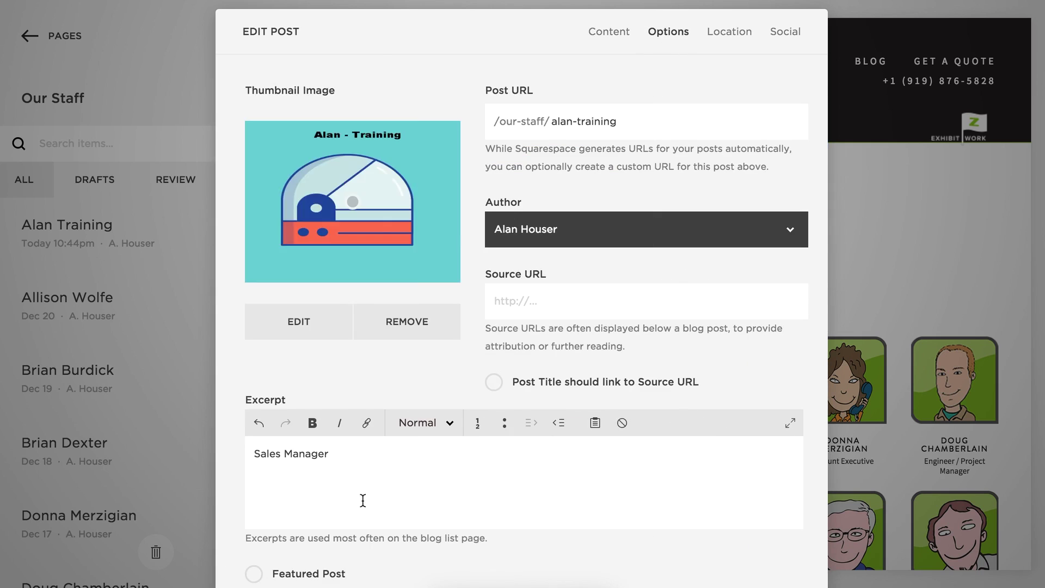
{"action": "type", "text": "Executive"}
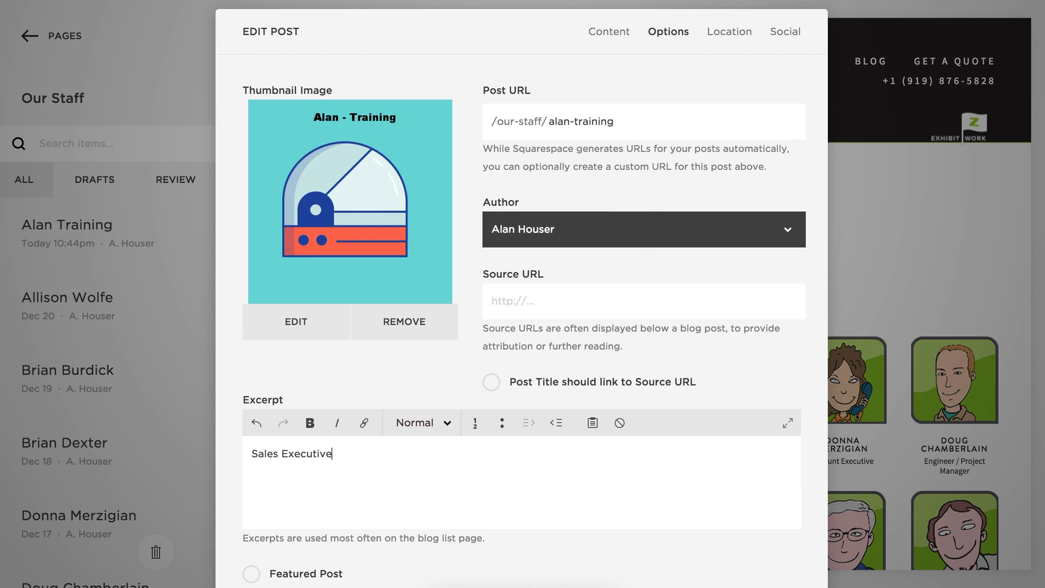
{"action": "scroll", "coordinate": [536, 462], "scroll_direction": "down", "scroll_amount": 1}
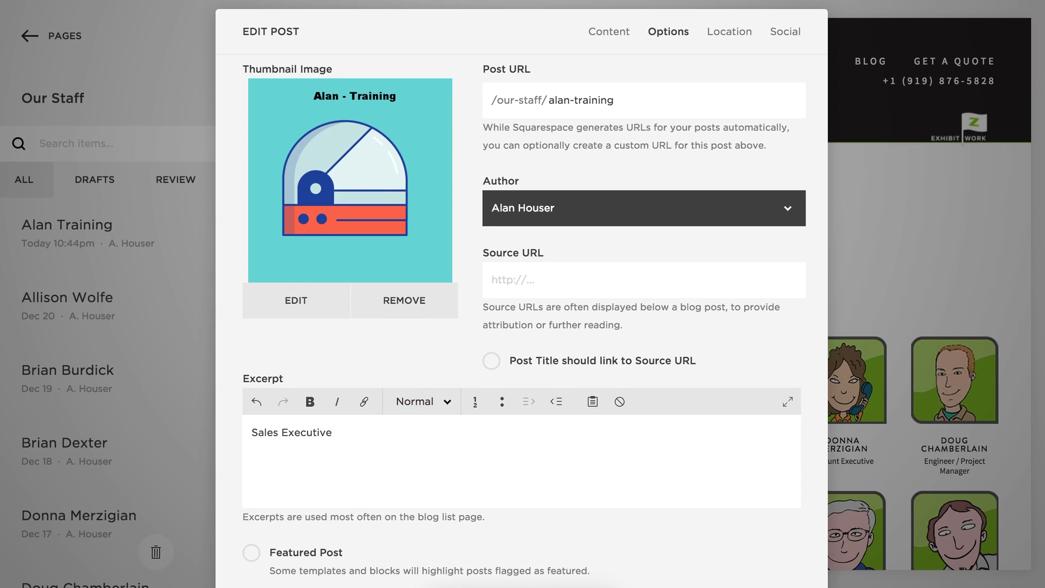
{"action": "key", "text": "ctrl+s"}
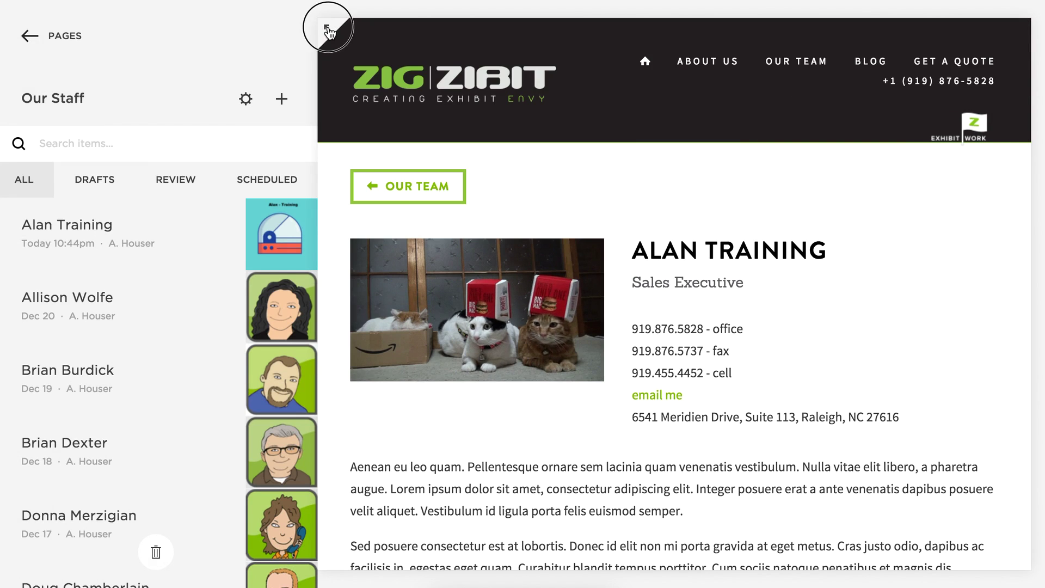
Expand the preview to full screen and confirm the staff page shows Sales Executive.
{"action": "key", "text": "Escape"}
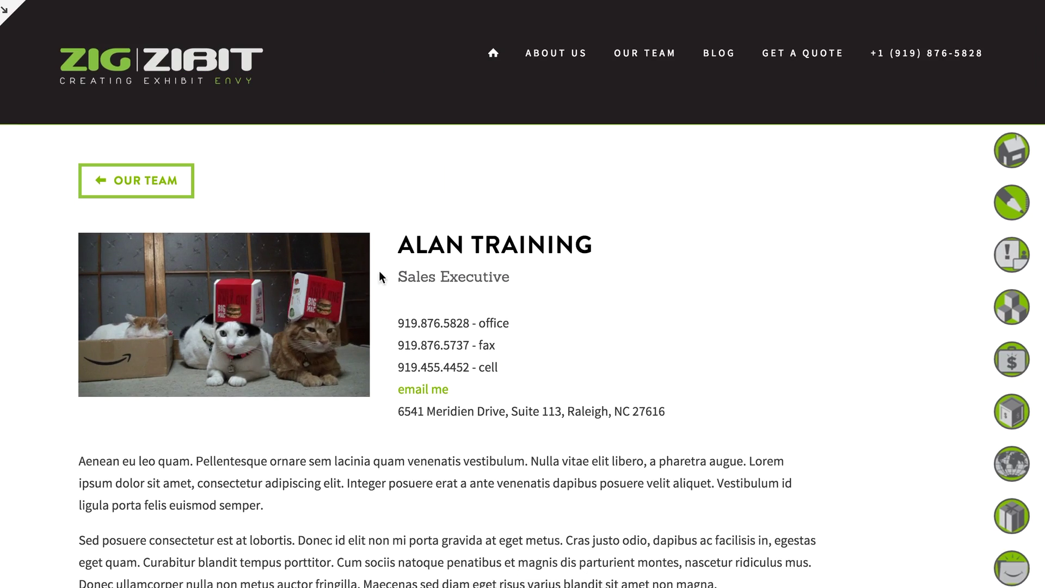
{"action": "scroll", "coordinate": [719, 339], "scroll_direction": "down", "scroll_amount": 9}
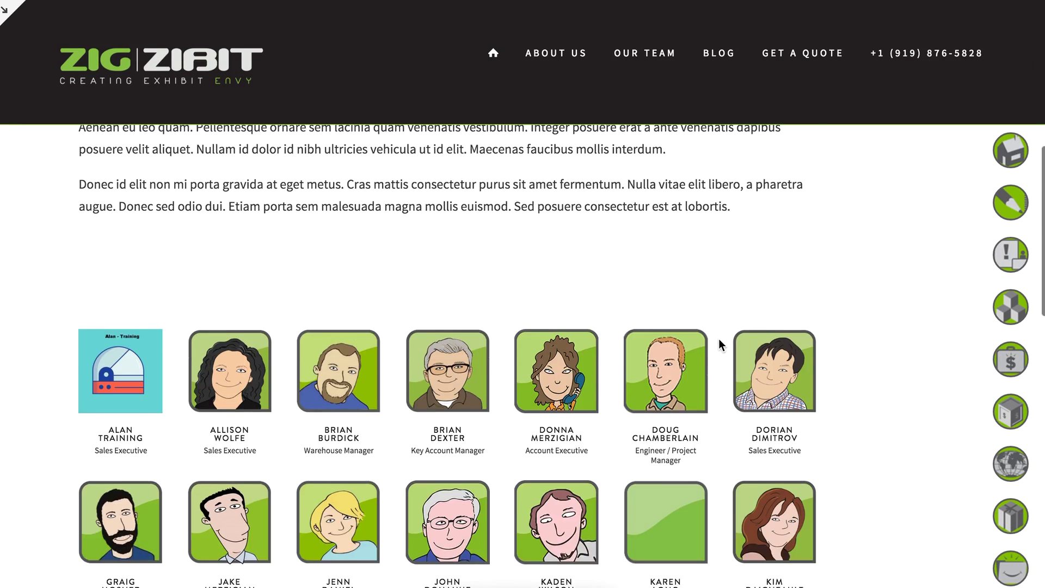
{"action": "scroll", "coordinate": [718, 339], "scroll_direction": "up", "scroll_amount": 4}
{"action": "scroll", "coordinate": [718, 339], "scroll_direction": "down", "scroll_amount": 7}
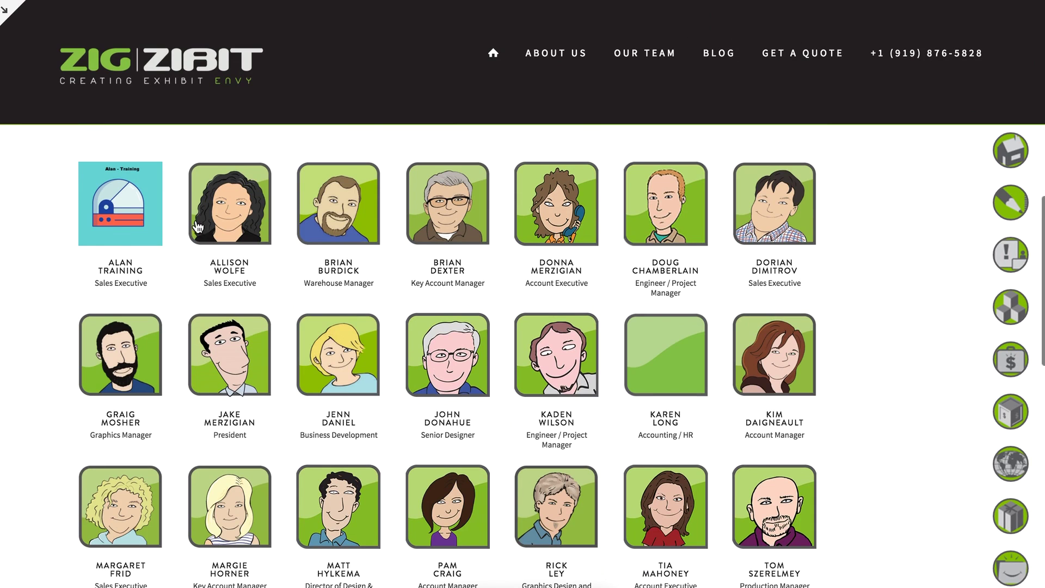
{"action": "scroll", "coordinate": [656, 282], "scroll_direction": "up", "scroll_amount": 10}
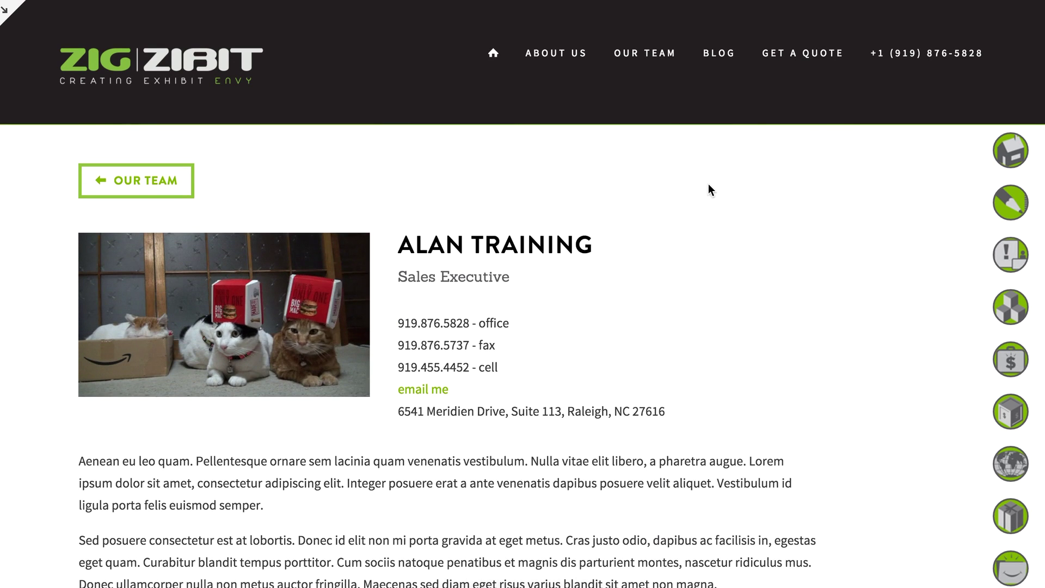
View the Our Team page listing Alan Training as Sales Executive, then exit full screen.
{"action": "left_click", "coordinate": [665, 51]}
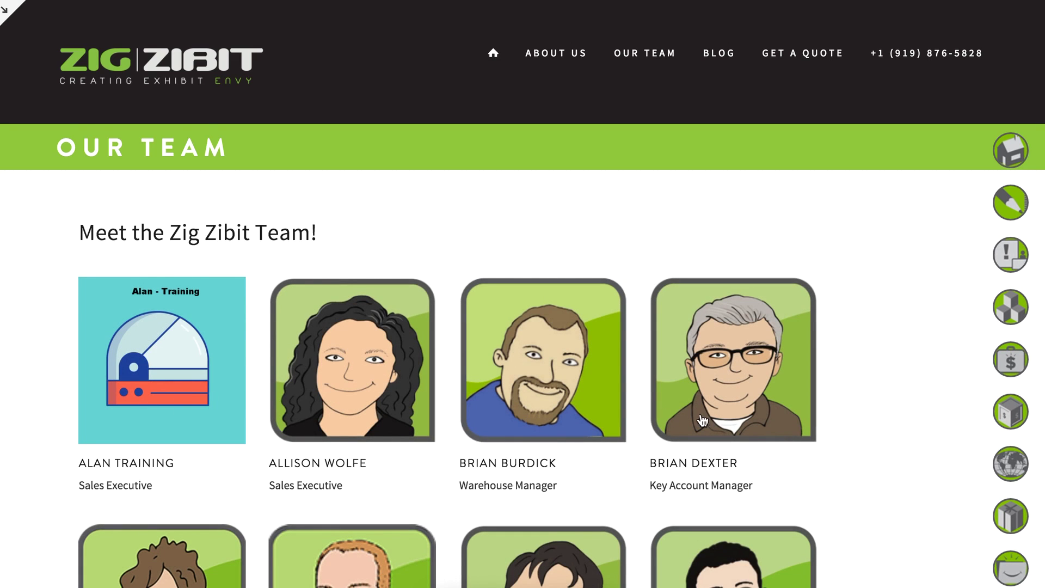
{"action": "scroll", "coordinate": [702, 420], "scroll_direction": "down", "scroll_amount": 20}
{"action": "scroll", "coordinate": [724, 415], "scroll_direction": "down", "scroll_amount": 5}
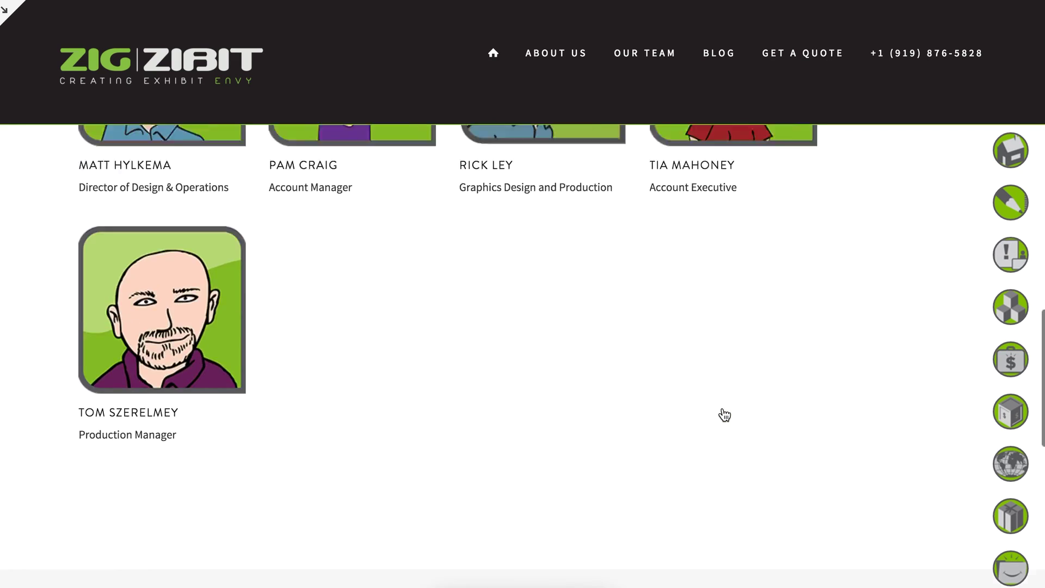
{"action": "scroll", "coordinate": [724, 415], "scroll_direction": "up", "scroll_amount": 15}
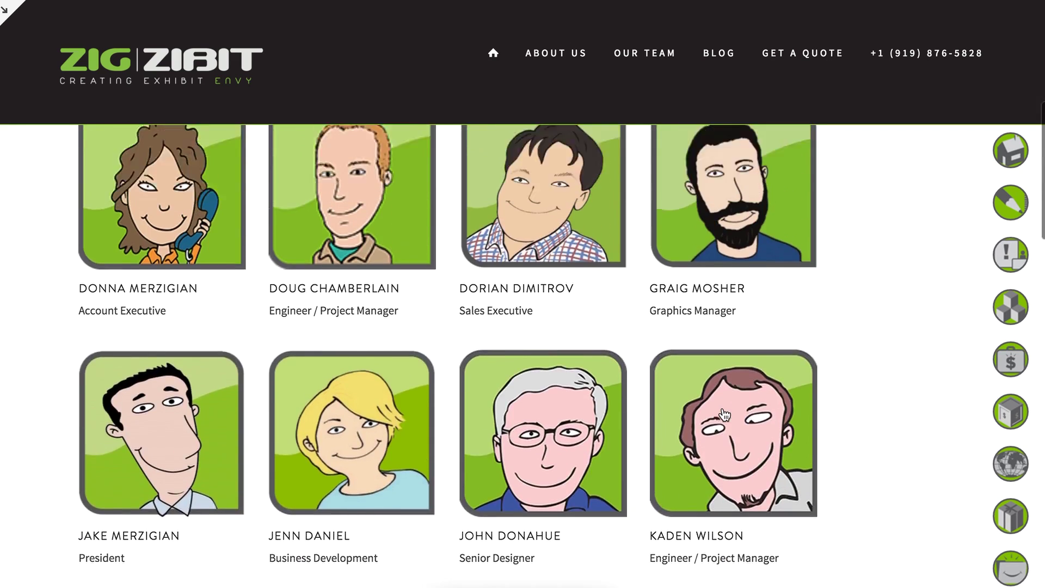
{"action": "scroll", "coordinate": [724, 414], "scroll_direction": "up", "scroll_amount": 10}
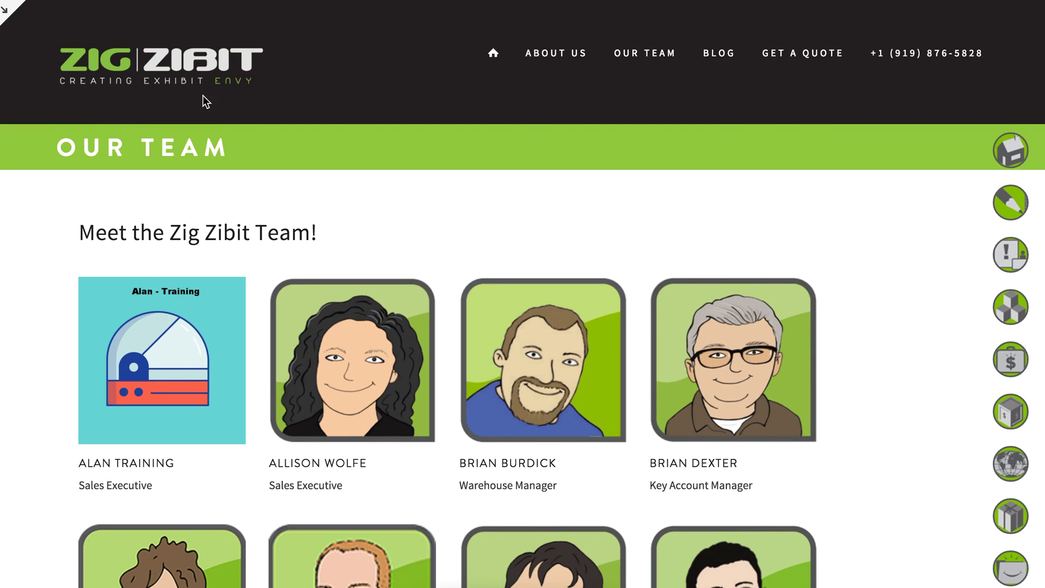
{"action": "left_click", "coordinate": [7, 15]}
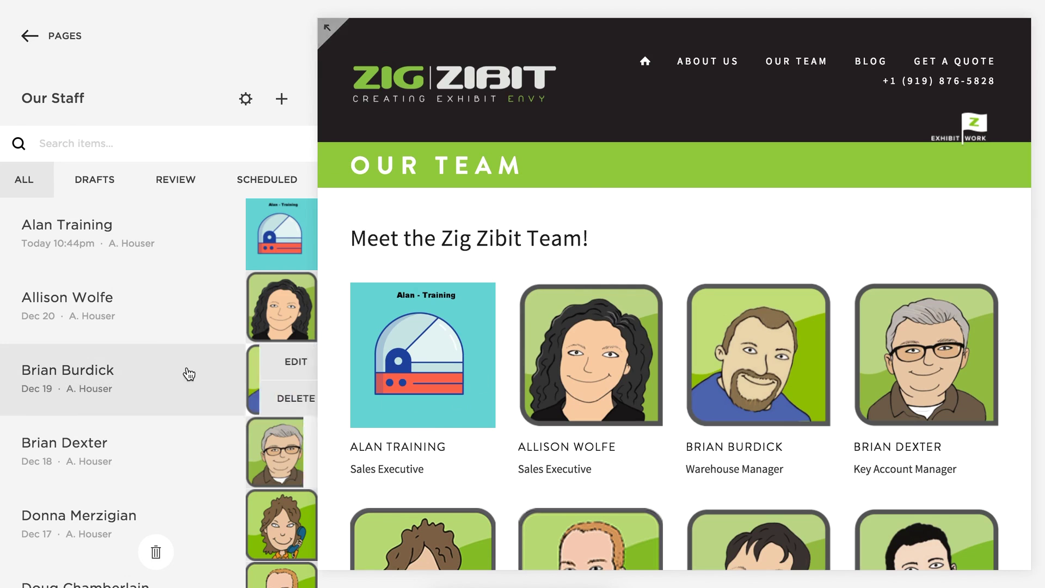
Rename the training staff post from the Our Staff list and save it.
{"action": "mouse_move", "coordinate": [158, 229]}
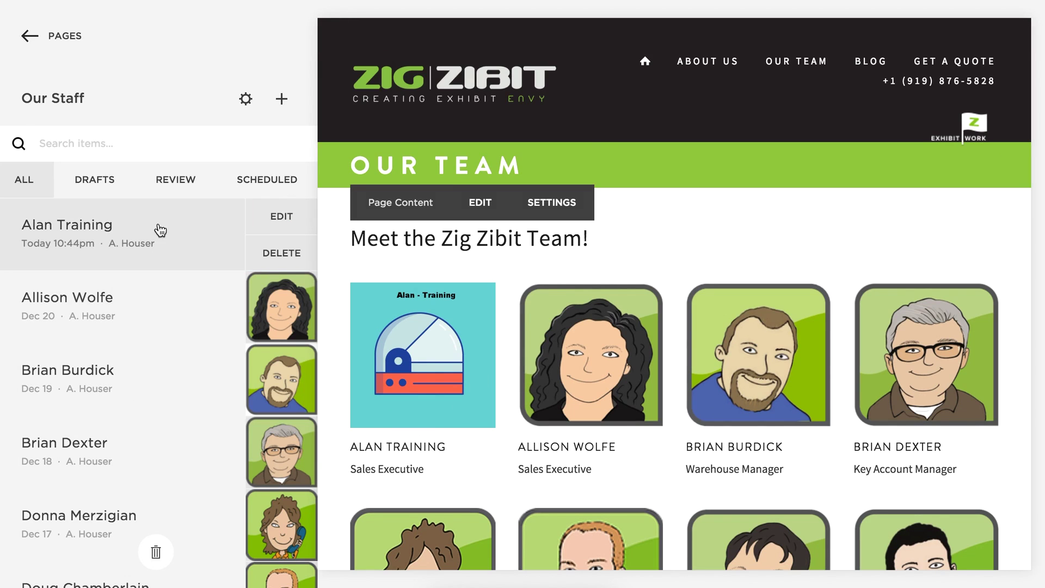
{"action": "left_click", "coordinate": [281, 218]}
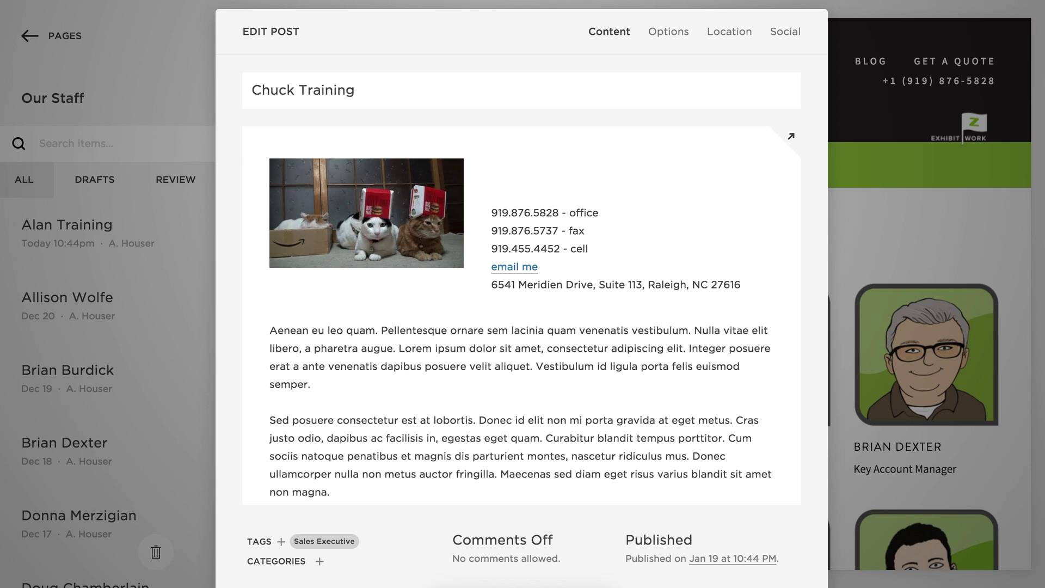
{"action": "key", "text": "Return"}
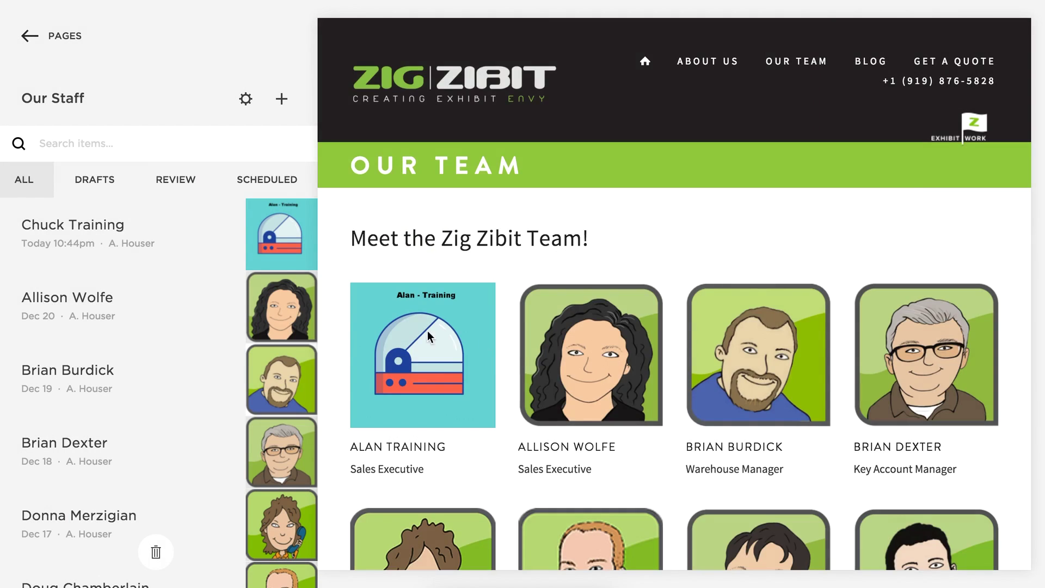
Preview the renamed staff member's detail page showing Sales Executive.
{"action": "left_click", "coordinate": [427, 333]}
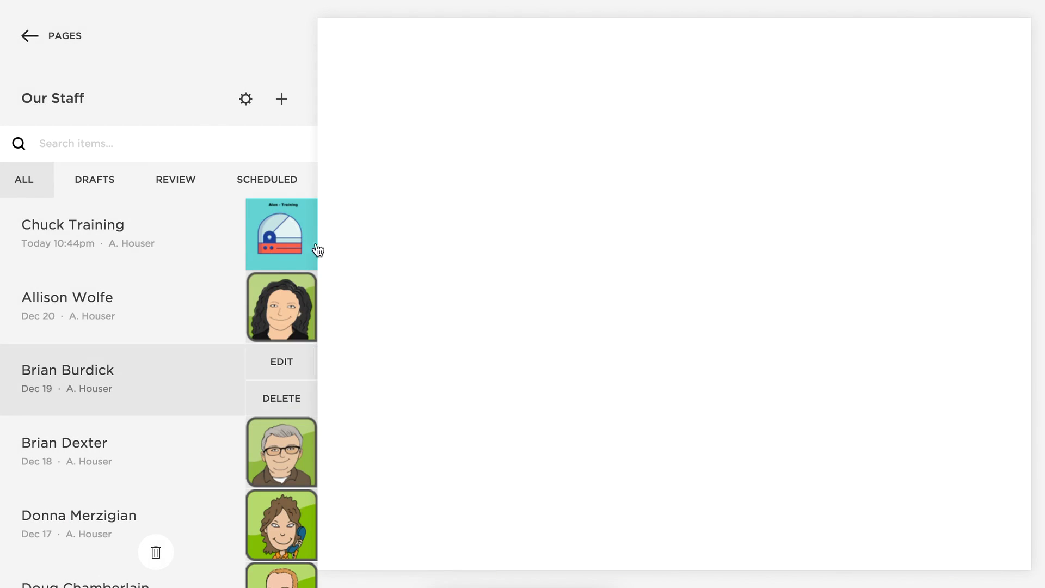
{"action": "scroll", "coordinate": [462, 351], "scroll_direction": "up", "scroll_amount": 3}
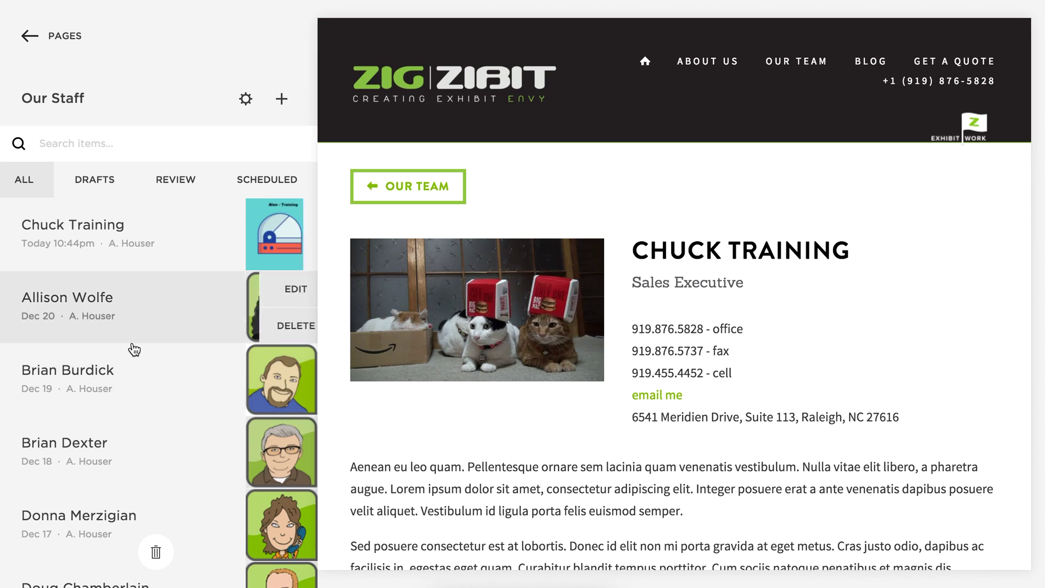
{"action": "scroll", "coordinate": [133, 351], "scroll_direction": "down", "scroll_amount": 1}
{"action": "scroll", "coordinate": [133, 356], "scroll_direction": "down", "scroll_amount": 2}
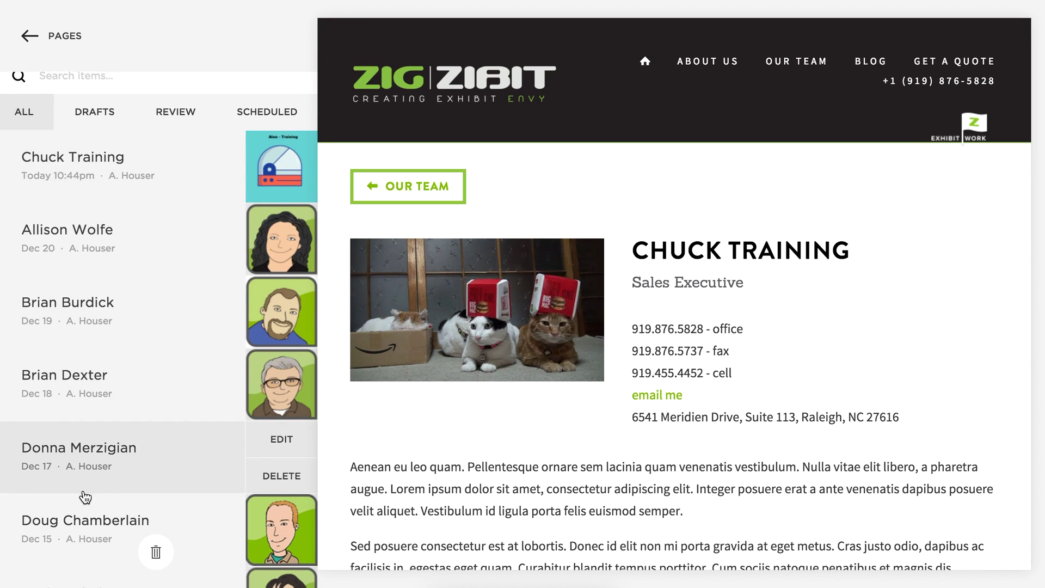
{"action": "scroll", "coordinate": [85, 495], "scroll_direction": "down", "scroll_amount": 3}
{"action": "scroll", "coordinate": [82, 478], "scroll_direction": "up", "scroll_amount": 1}
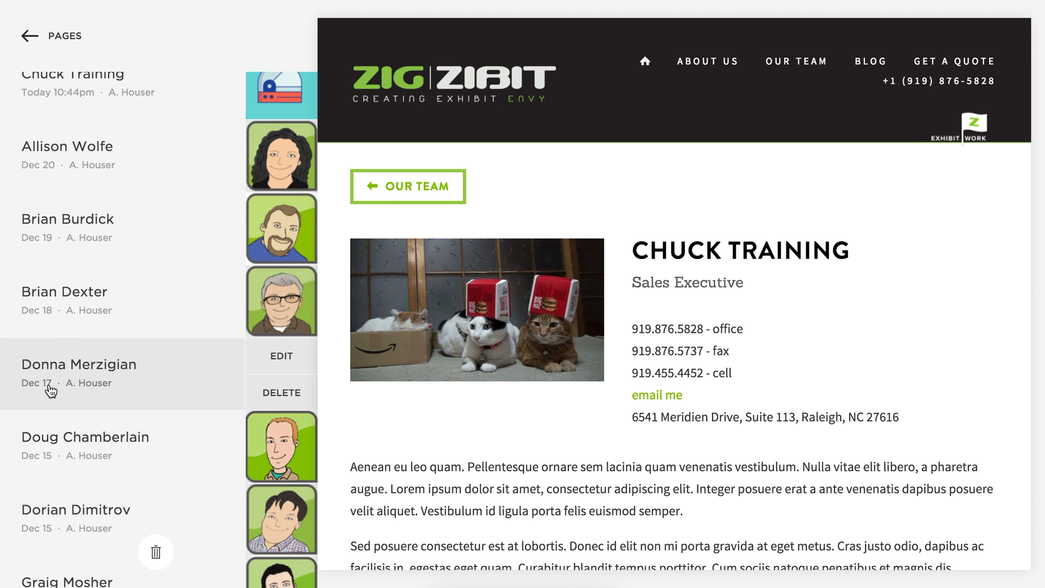
{"action": "scroll", "coordinate": [99, 307], "scroll_direction": "up", "scroll_amount": 1}
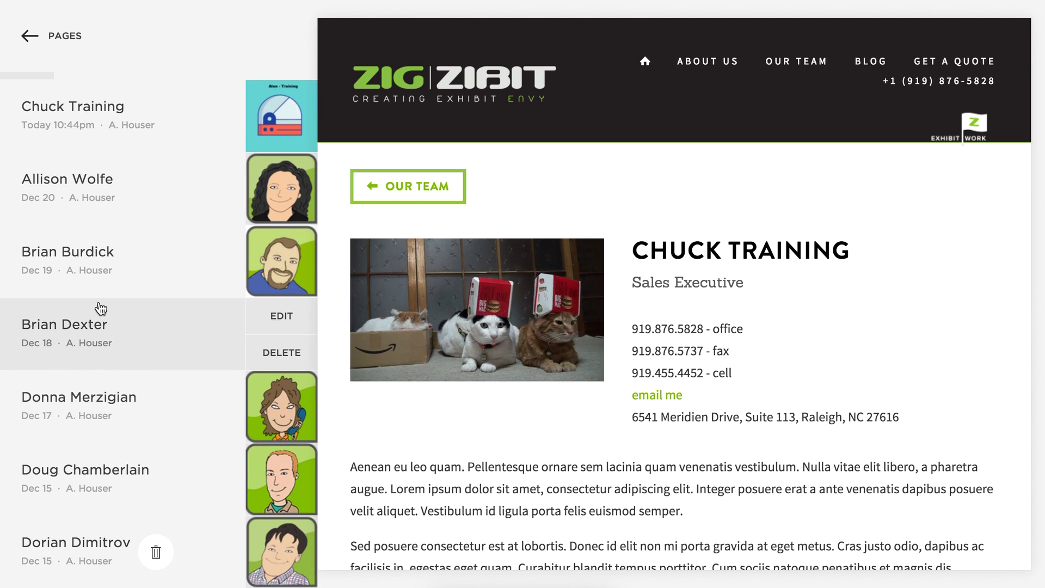
{"action": "scroll", "coordinate": [99, 308], "scroll_direction": "up", "scroll_amount": 3}
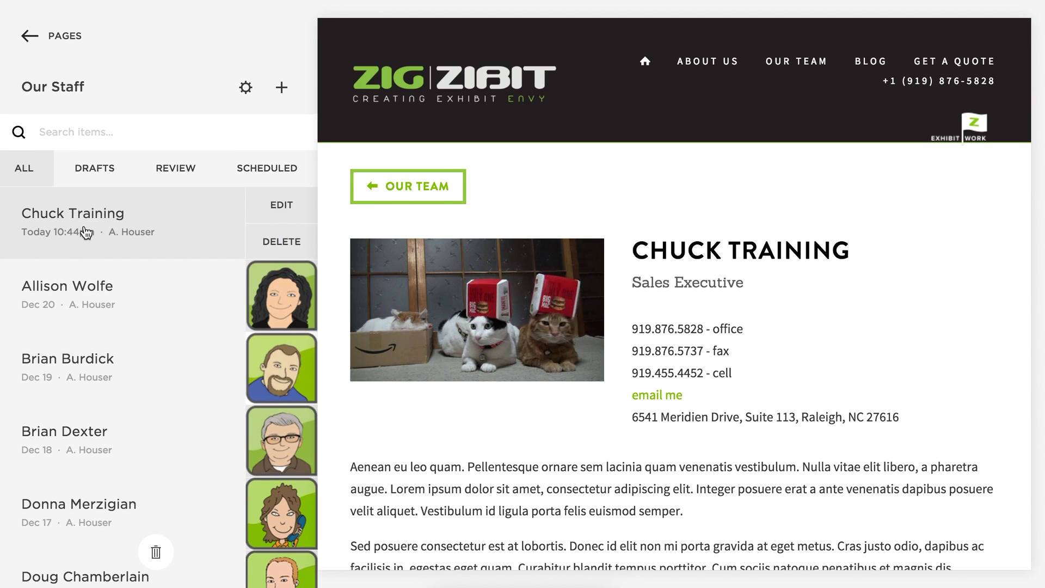
Change the training staff post's published date to December 17, 2015 and save.
{"action": "left_click", "coordinate": [283, 207]}
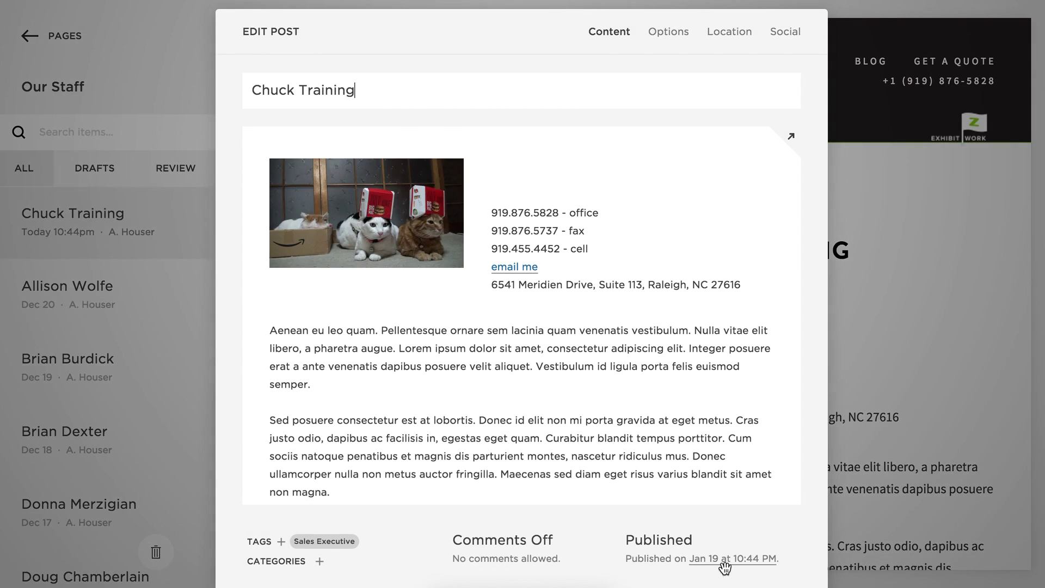
{"action": "left_click", "coordinate": [738, 560]}
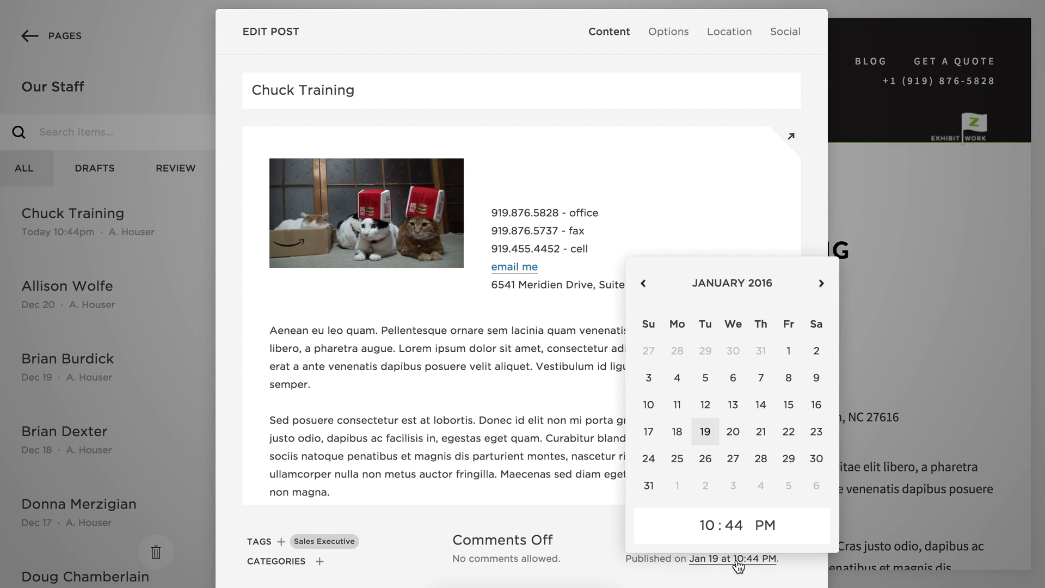
{"action": "left_click", "coordinate": [643, 283]}
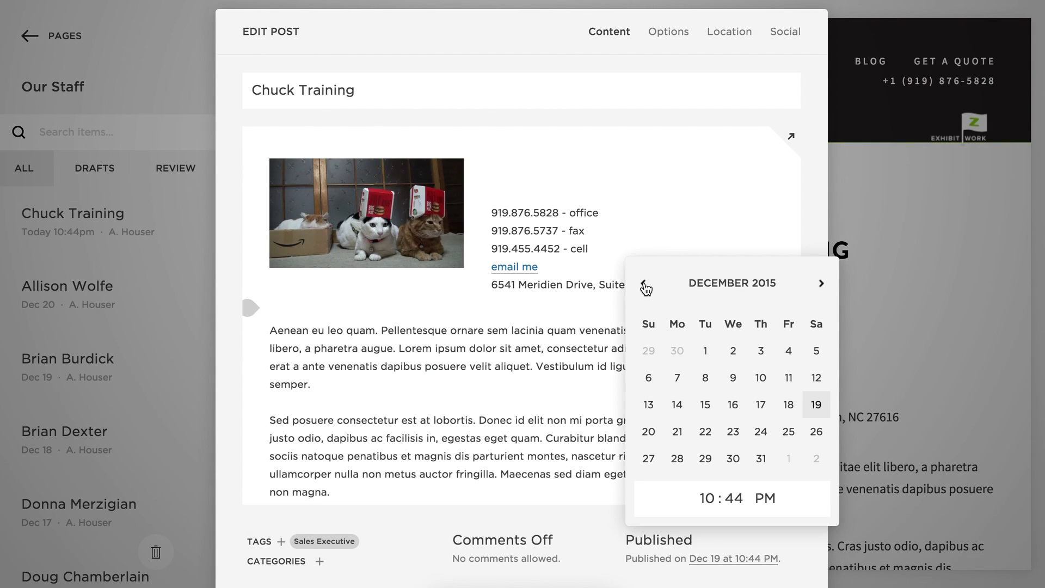
{"action": "left_click", "coordinate": [761, 405]}
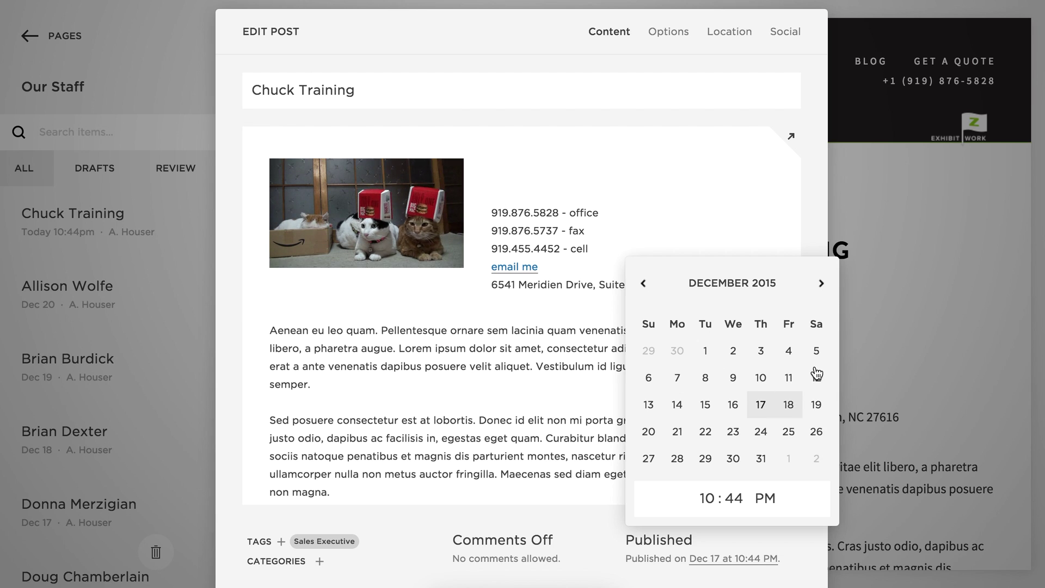
{"action": "left_click", "coordinate": [809, 549]}
{"action": "key", "text": "ctrl+s"}
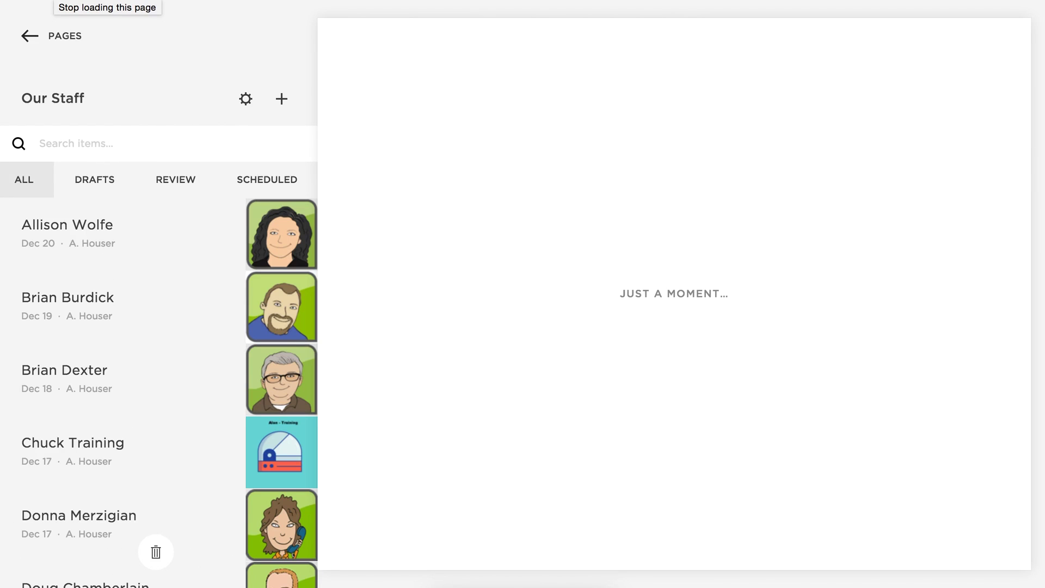
{"action": "scroll", "coordinate": [181, 104], "scroll_direction": "down", "scroll_amount": 4}
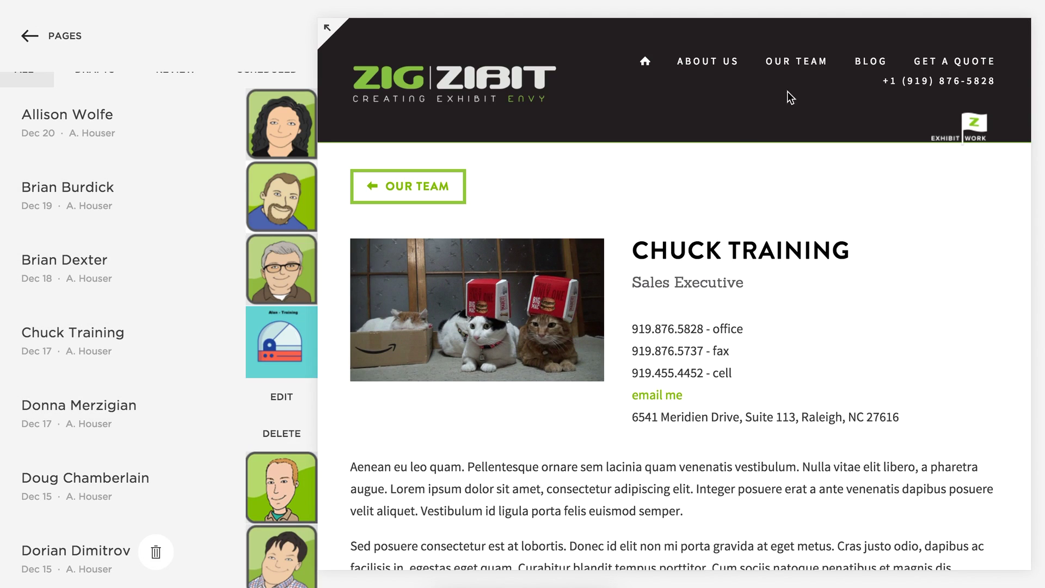
{"action": "left_click", "coordinate": [807, 62]}
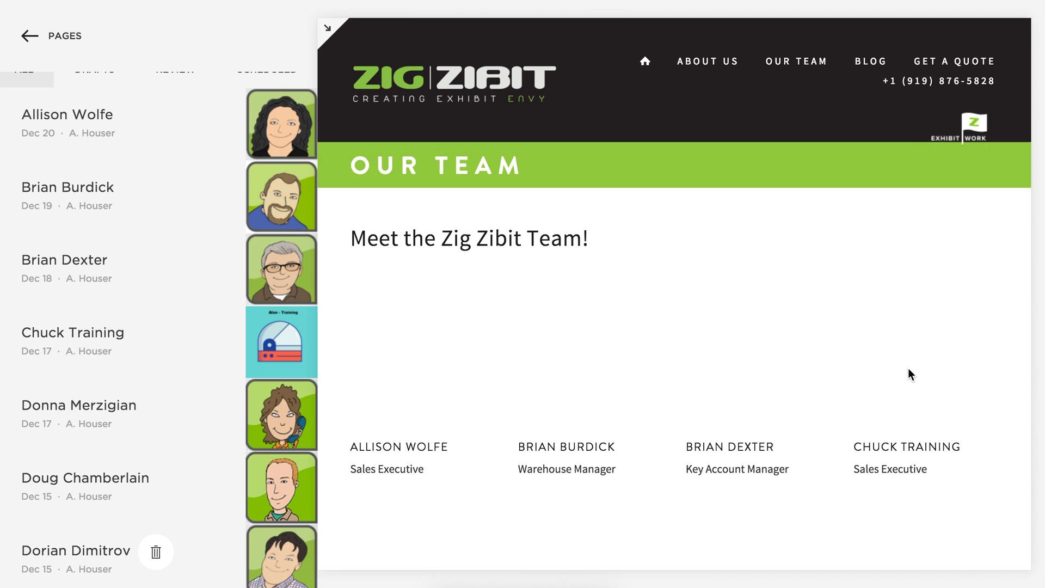
{"action": "key", "text": "Escape"}
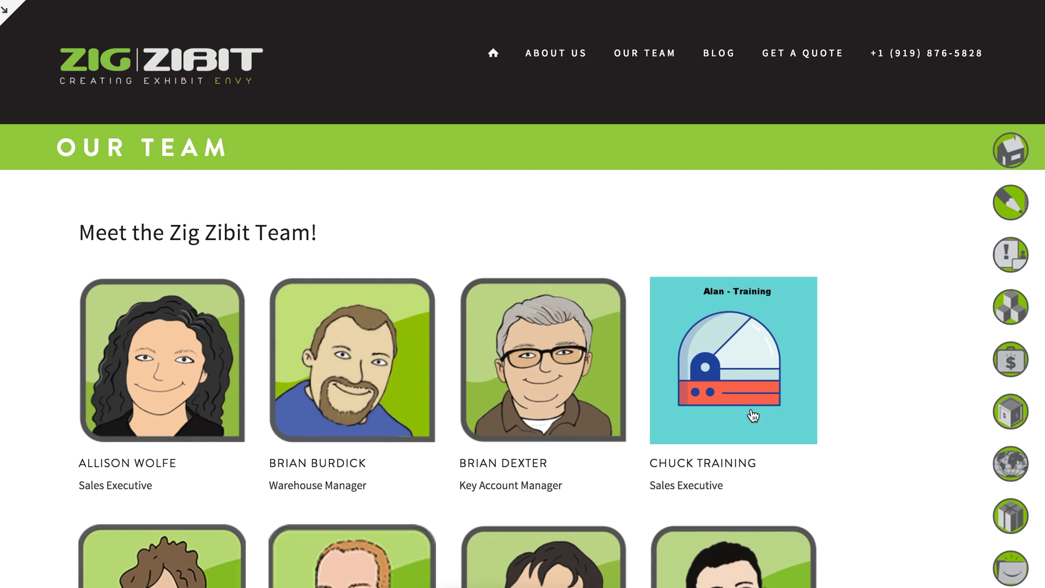
{"action": "scroll", "coordinate": [798, 417], "scroll_direction": "down", "scroll_amount": 3}
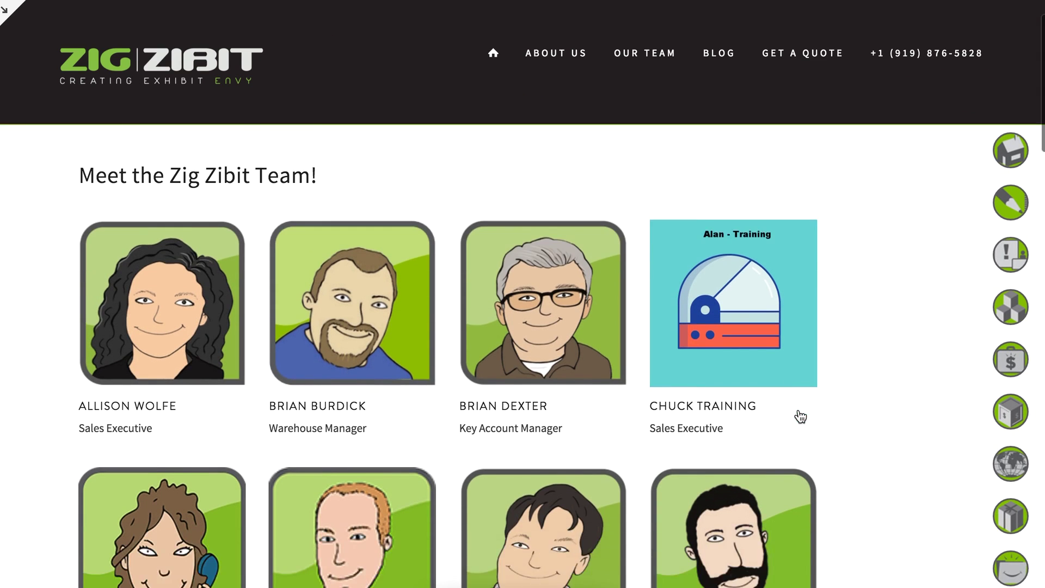
{"action": "scroll", "coordinate": [799, 416], "scroll_direction": "up", "scroll_amount": 2}
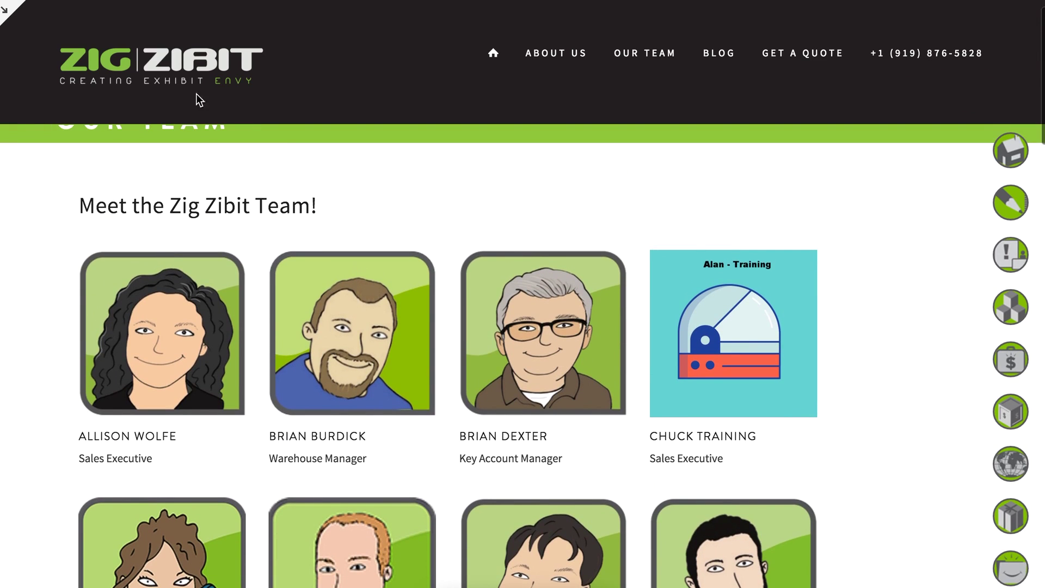
{"action": "left_click", "coordinate": [658, 54]}
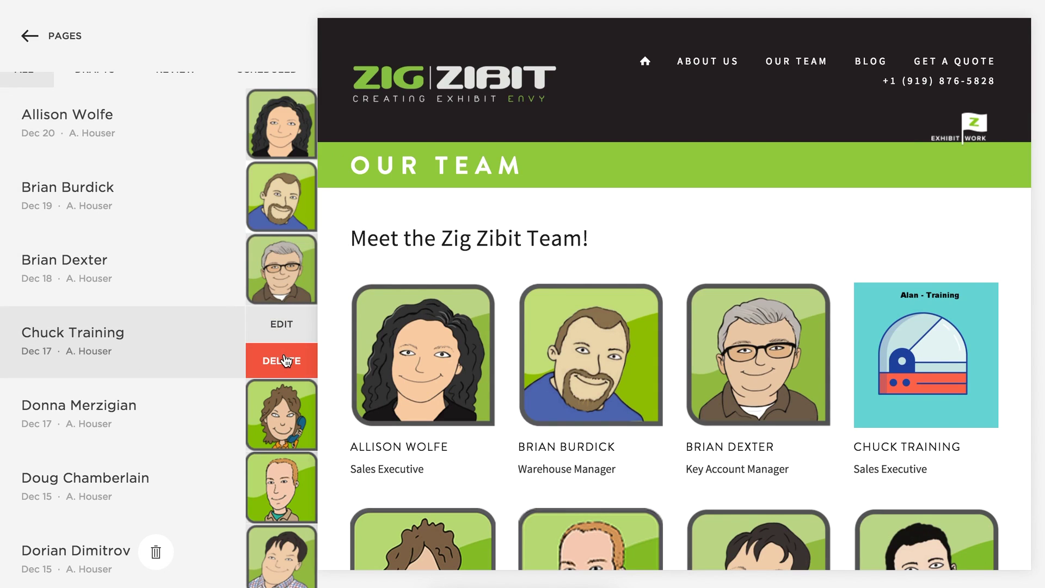
Set Chuck Training's status to Needs Review, save, and filter the list to Review posts.
{"action": "left_click", "coordinate": [288, 325]}
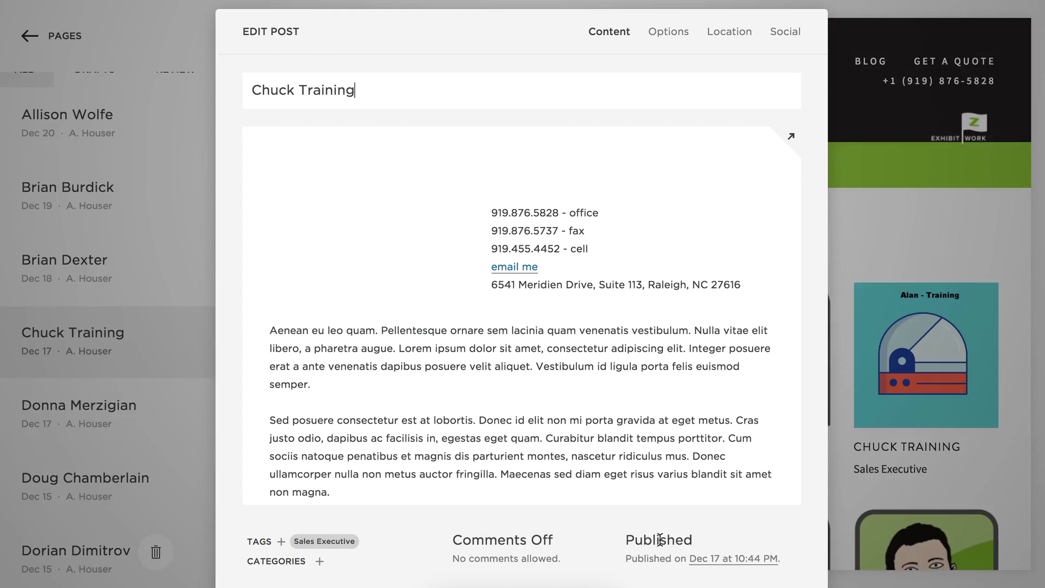
{"action": "left_click", "coordinate": [660, 540]}
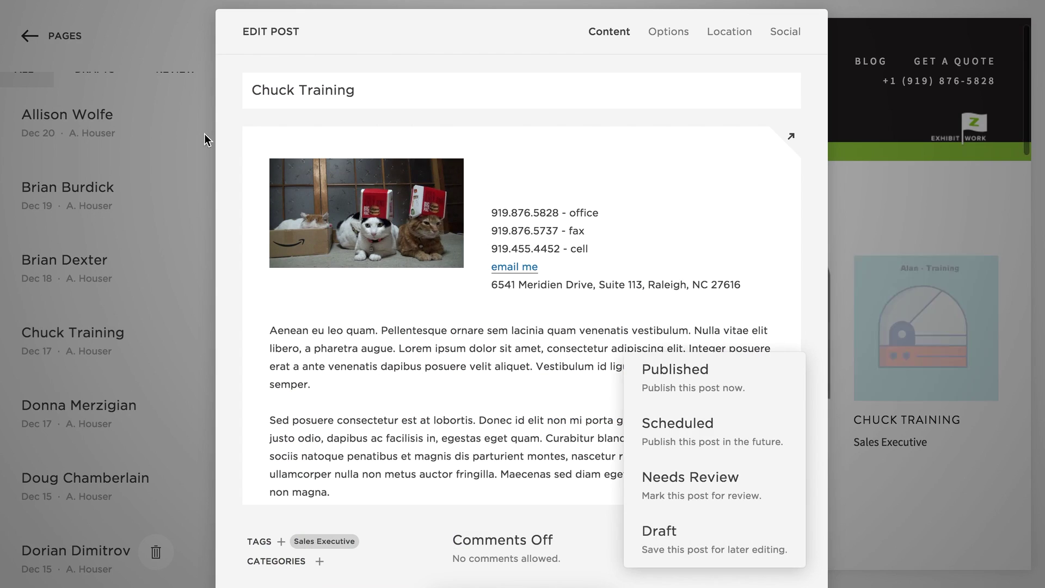
{"action": "mouse_move", "coordinate": [513, 402]}
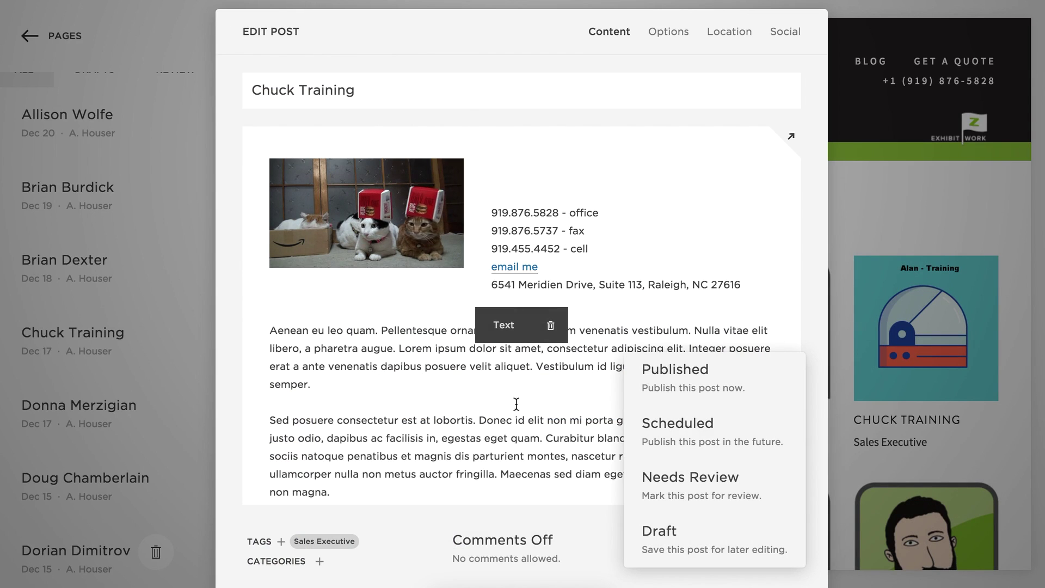
{"action": "left_click", "coordinate": [690, 474]}
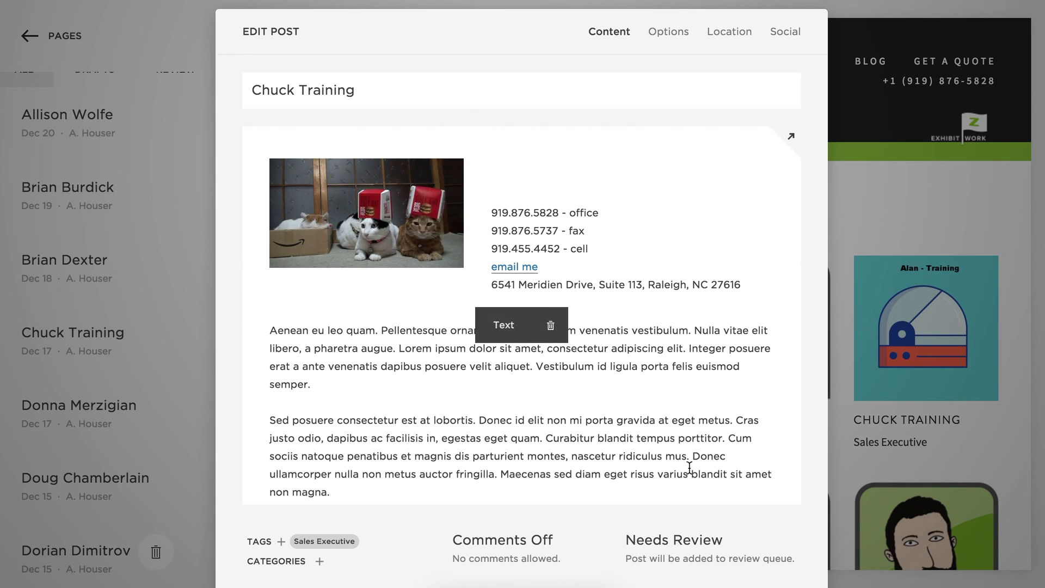
{"action": "left_click", "coordinate": [724, 586]}
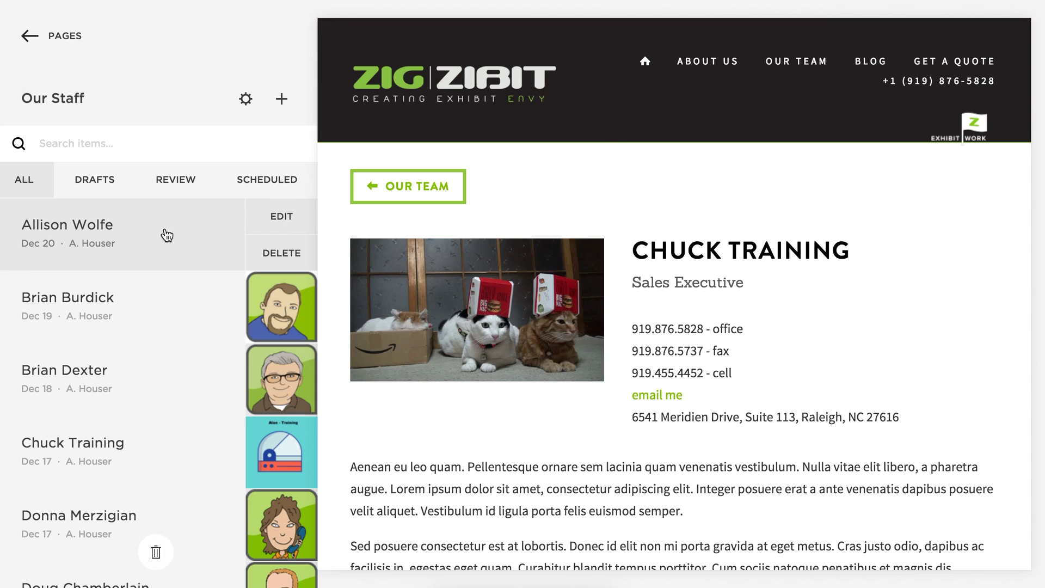
{"action": "scroll", "coordinate": [167, 235], "scroll_direction": "down", "scroll_amount": 1}
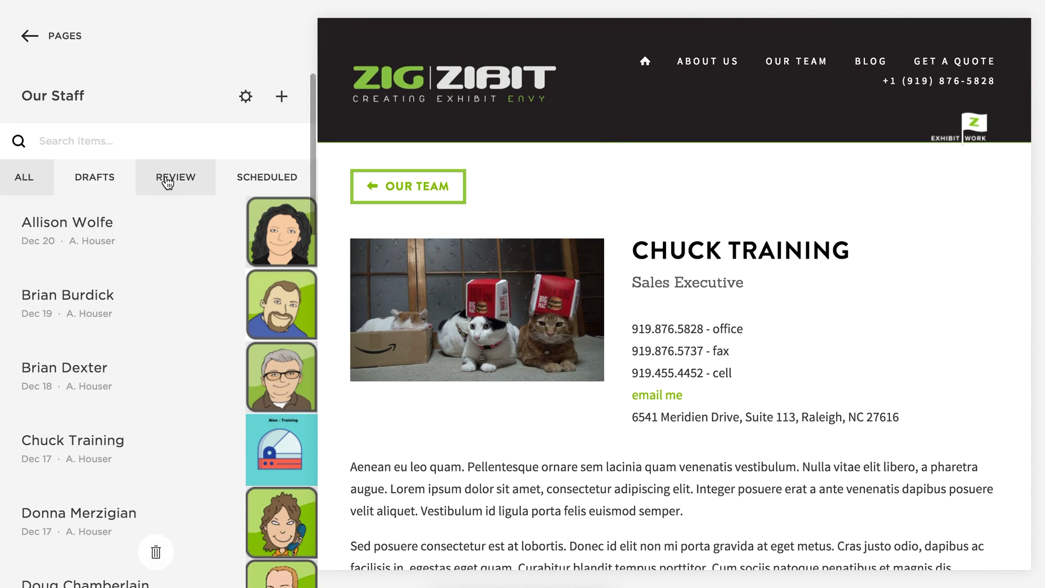
{"action": "left_click", "coordinate": [168, 180]}
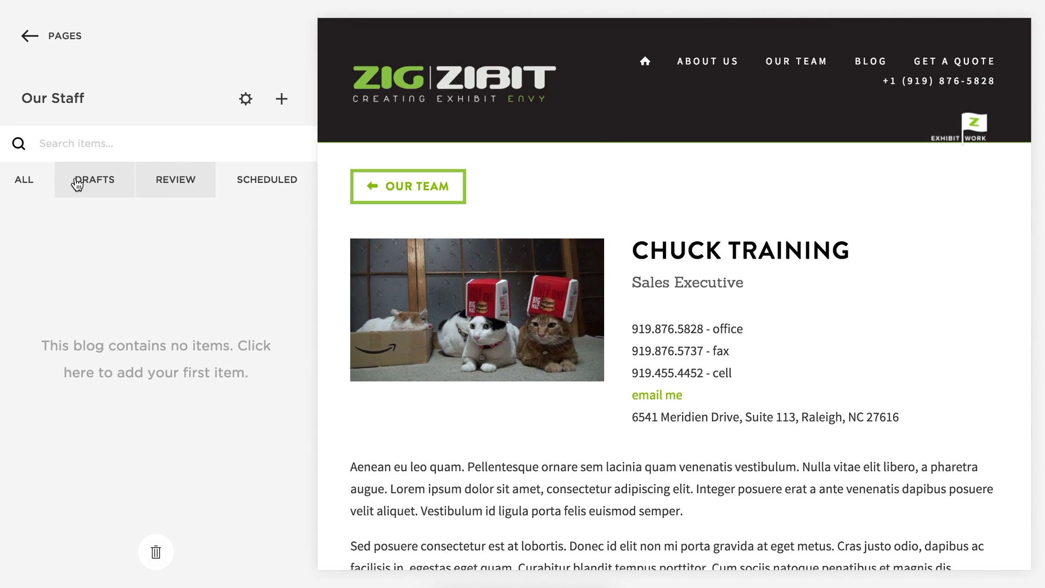
Show all staff posts, then mark Chuck Training as Needs Review and save.
{"action": "left_click", "coordinate": [34, 186]}
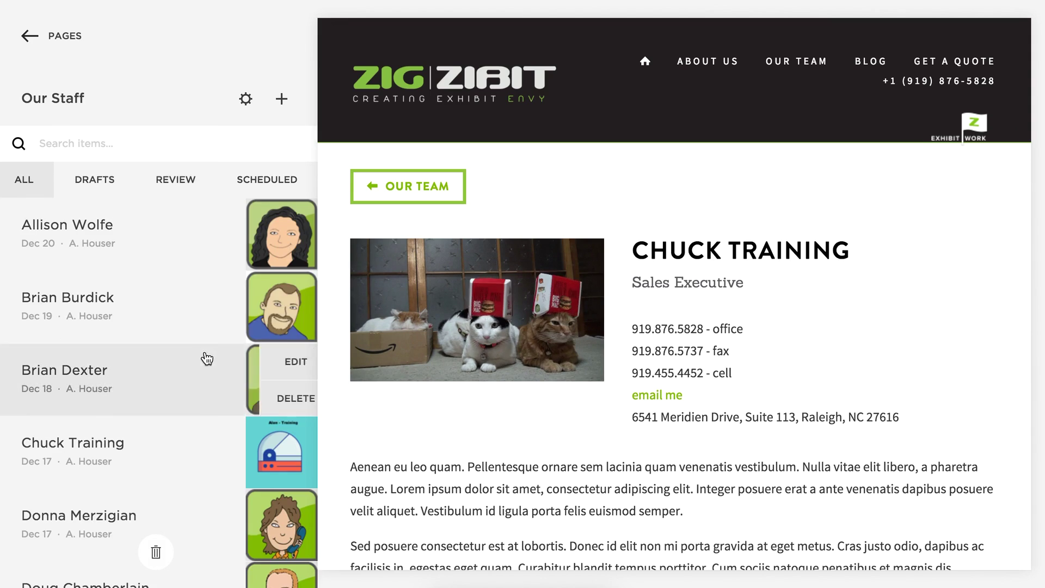
{"action": "scroll", "coordinate": [163, 370], "scroll_direction": "down", "scroll_amount": 2}
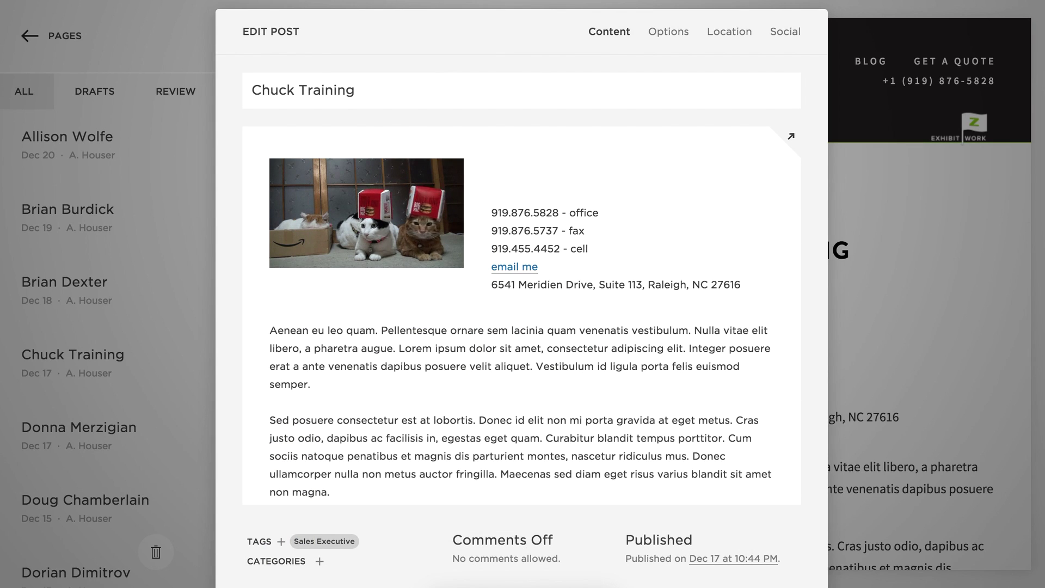
{"action": "left_click", "coordinate": [663, 540]}
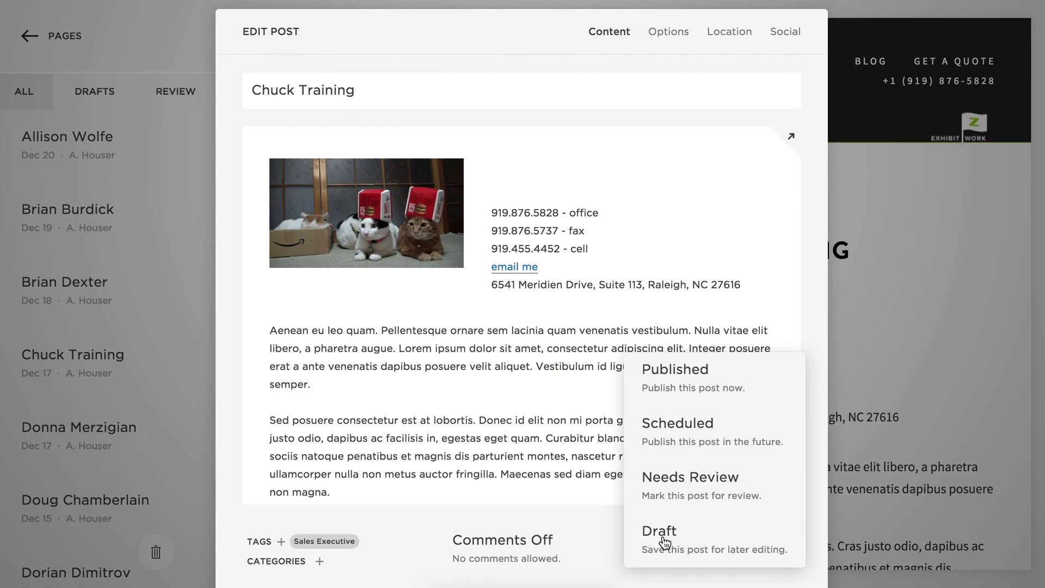
{"action": "left_click", "coordinate": [701, 481]}
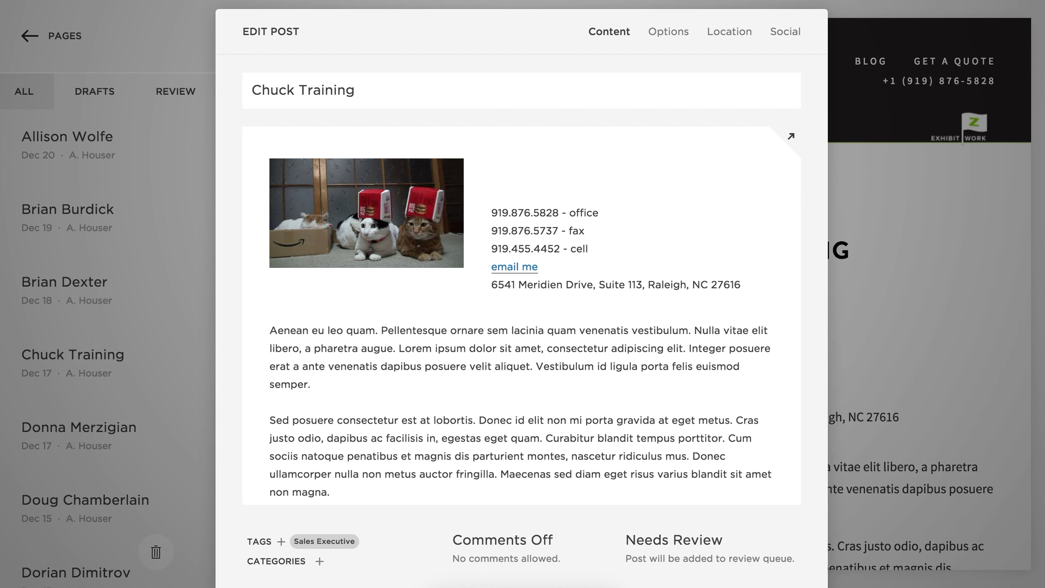
{"action": "key", "text": "ctrl+s"}
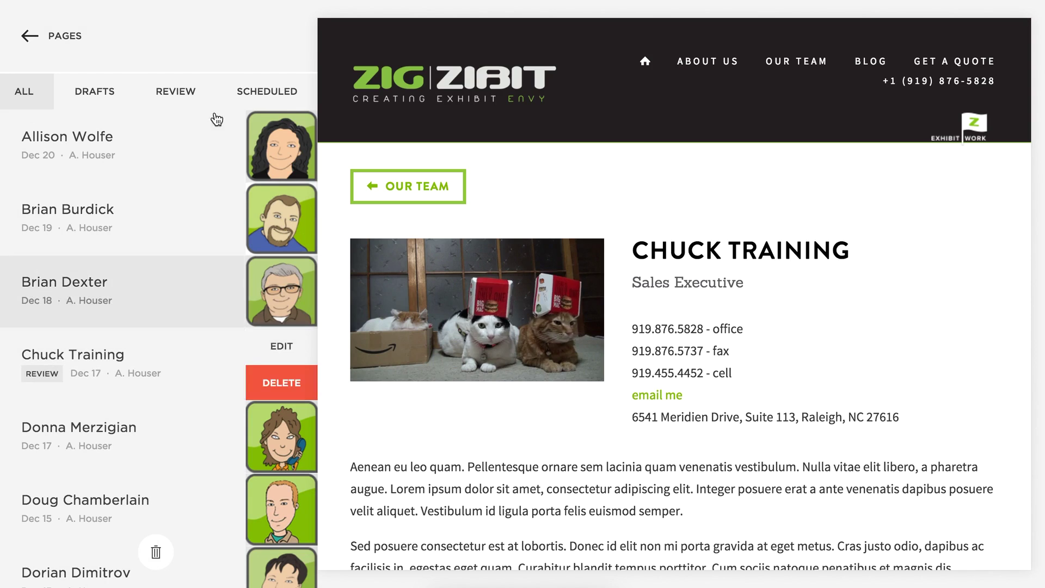
Filter the Our Staff list to Review, showing Chuck Training as the only pending post.
{"action": "left_click", "coordinate": [179, 92]}
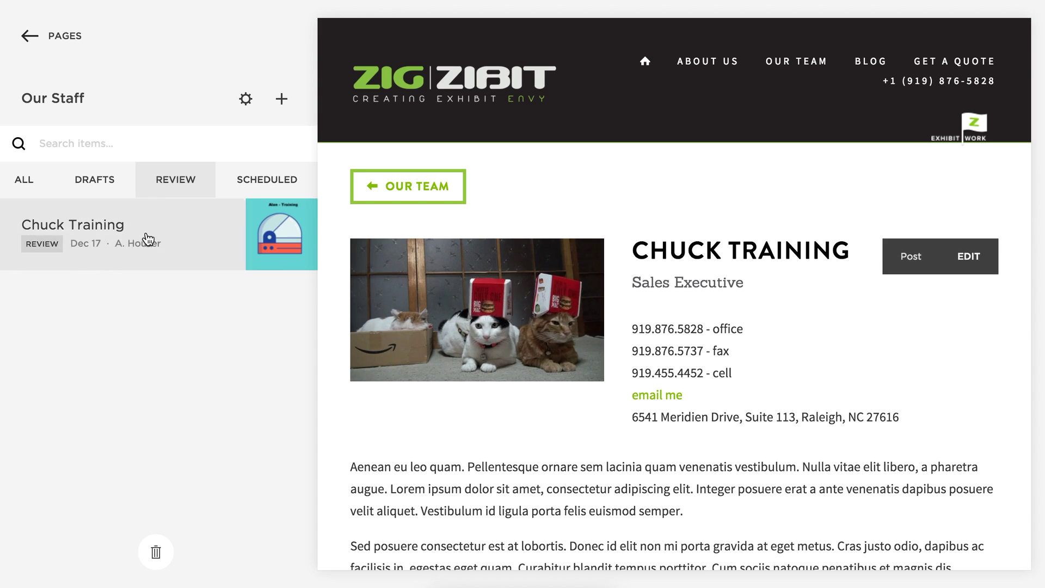
{"action": "mouse_move", "coordinate": [174, 262]}
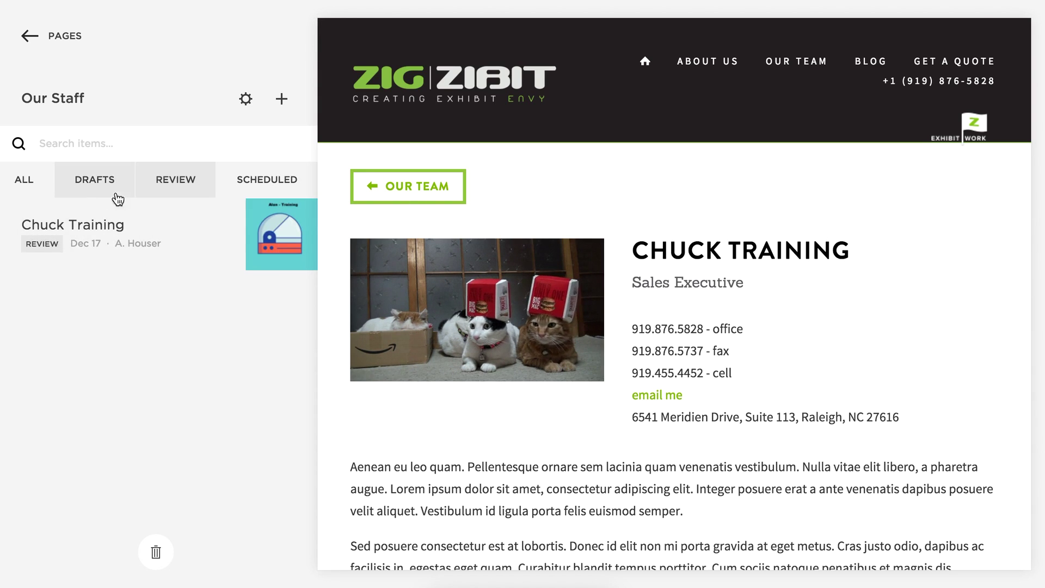
{"action": "mouse_move", "coordinate": [107, 233]}
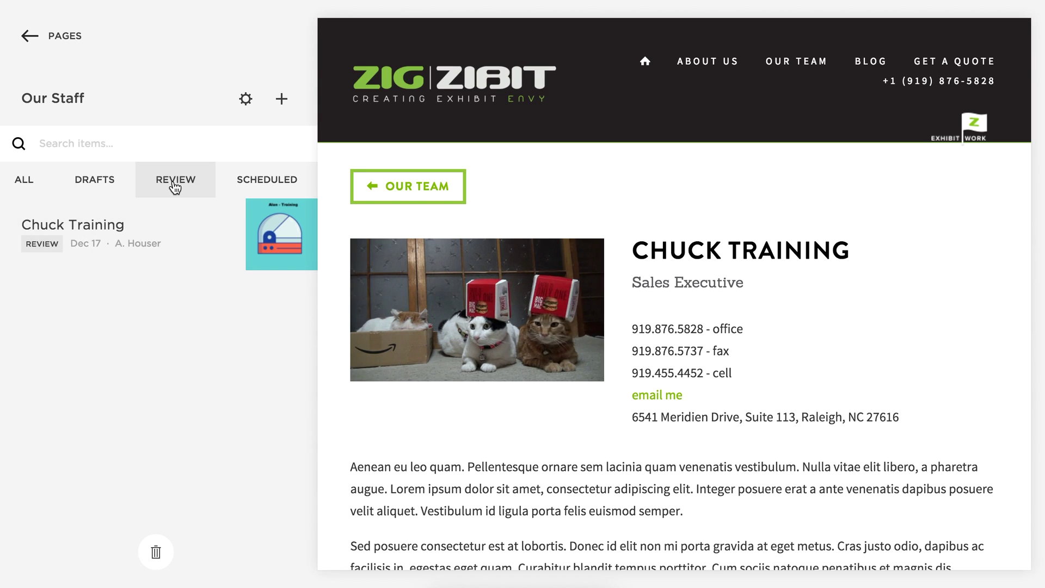
{"action": "mouse_move", "coordinate": [144, 236]}
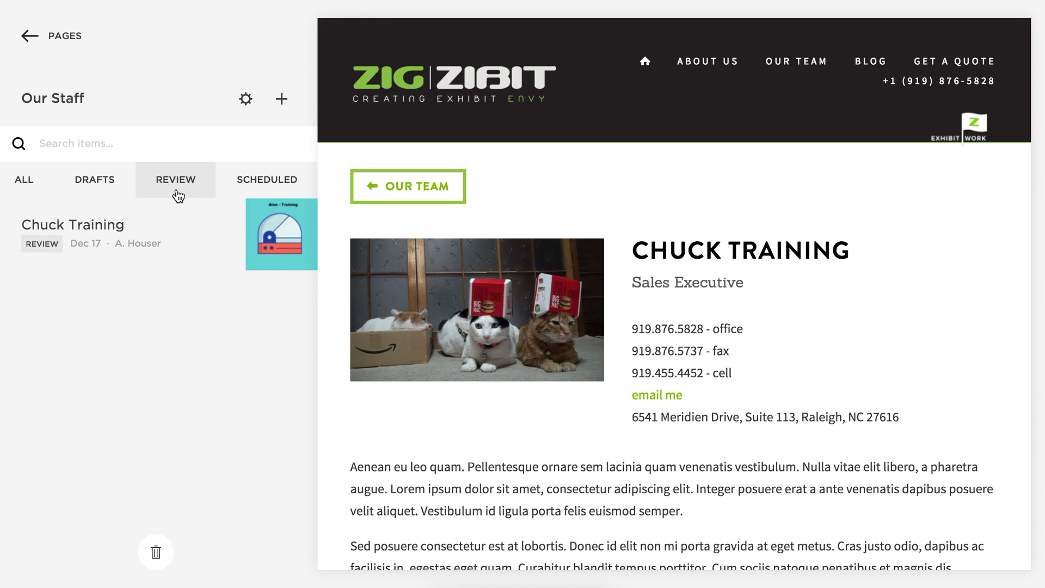
{"action": "mouse_move", "coordinate": [181, 223]}
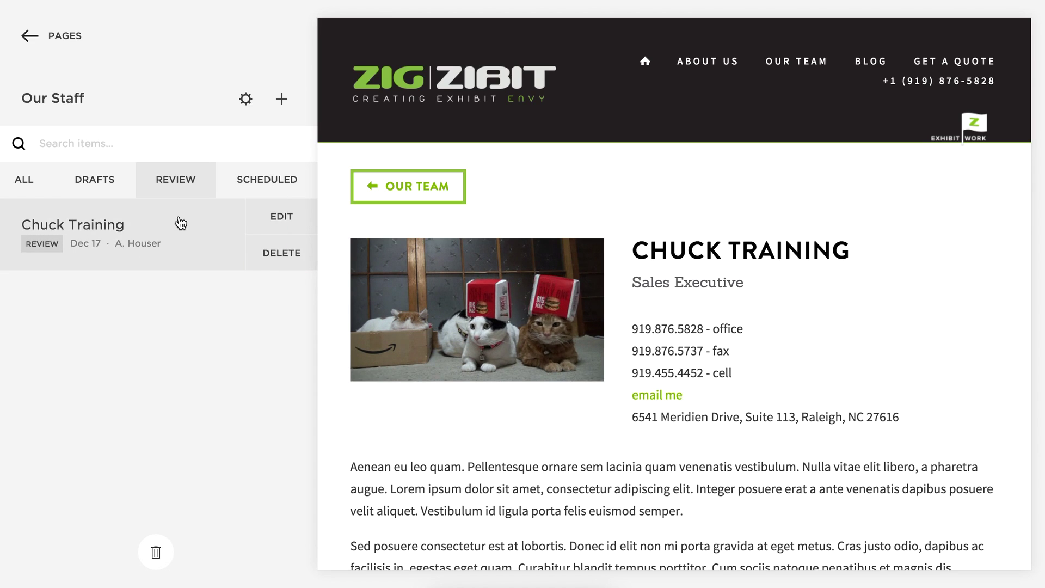
{"action": "scroll", "coordinate": [497, 399], "scroll_direction": "down", "scroll_amount": 3}
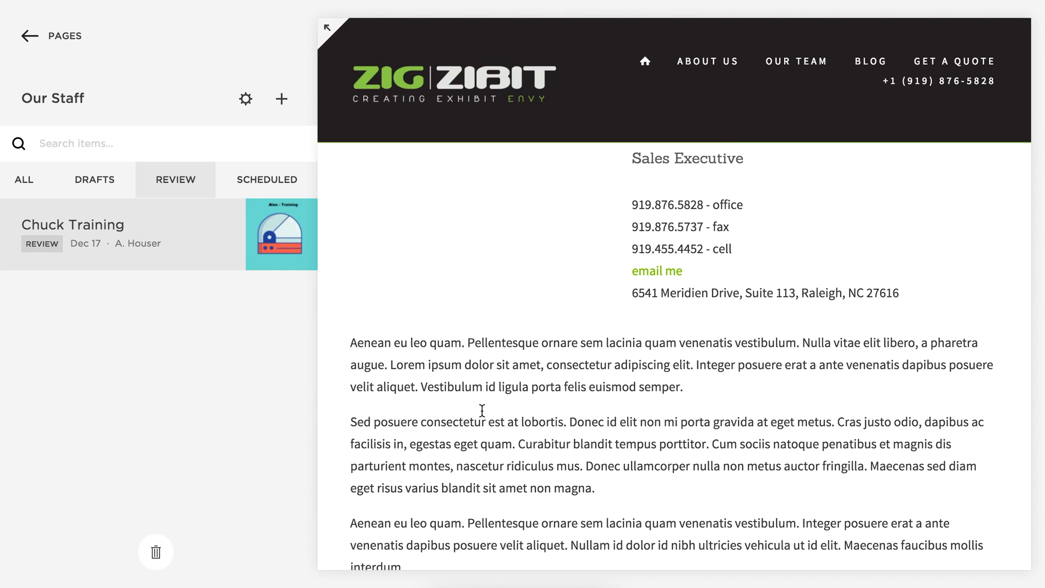
{"action": "scroll", "coordinate": [596, 248], "scroll_direction": "up", "scroll_amount": 3}
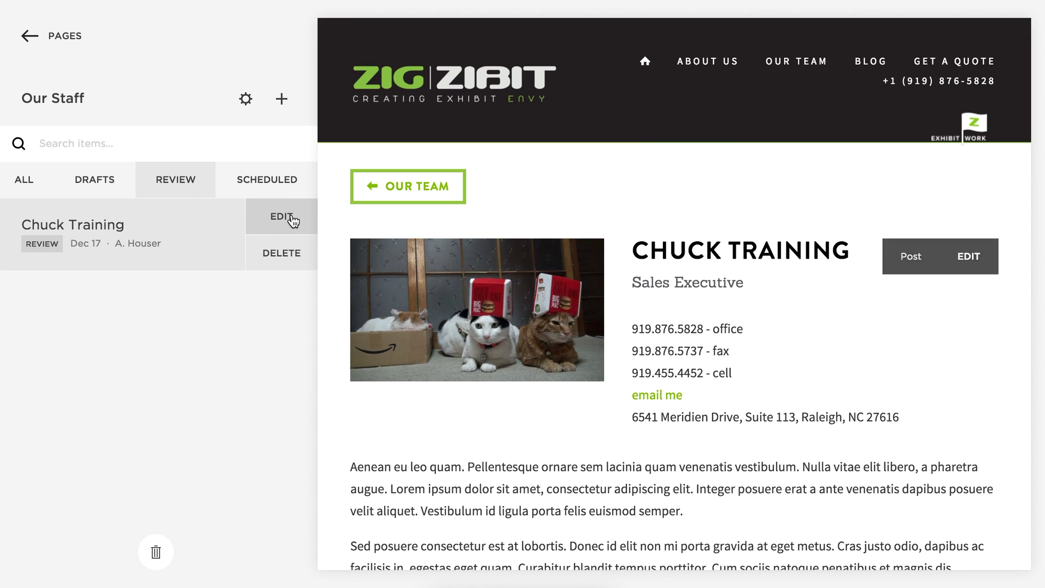
Switch Chuck Training's publishing status to Scheduled.
{"action": "left_click", "coordinate": [334, 223]}
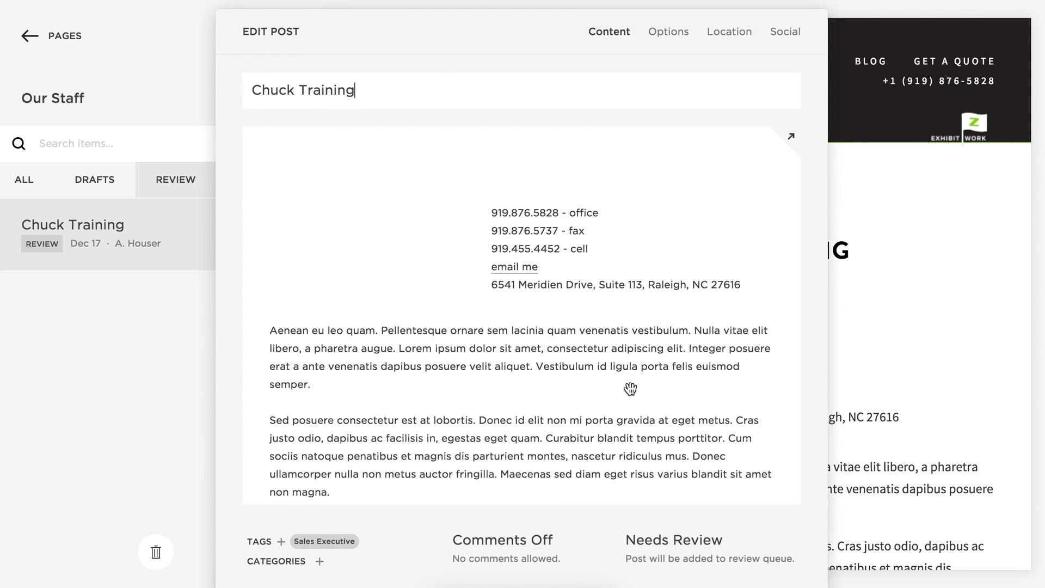
{"action": "scroll", "coordinate": [629, 425], "scroll_direction": "down", "scroll_amount": 1}
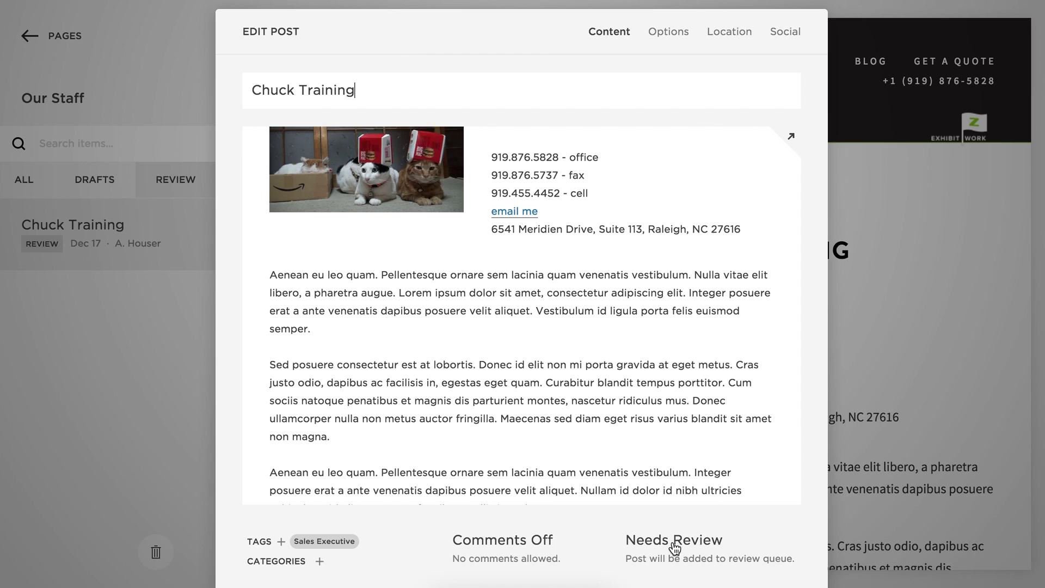
{"action": "left_click", "coordinate": [675, 546]}
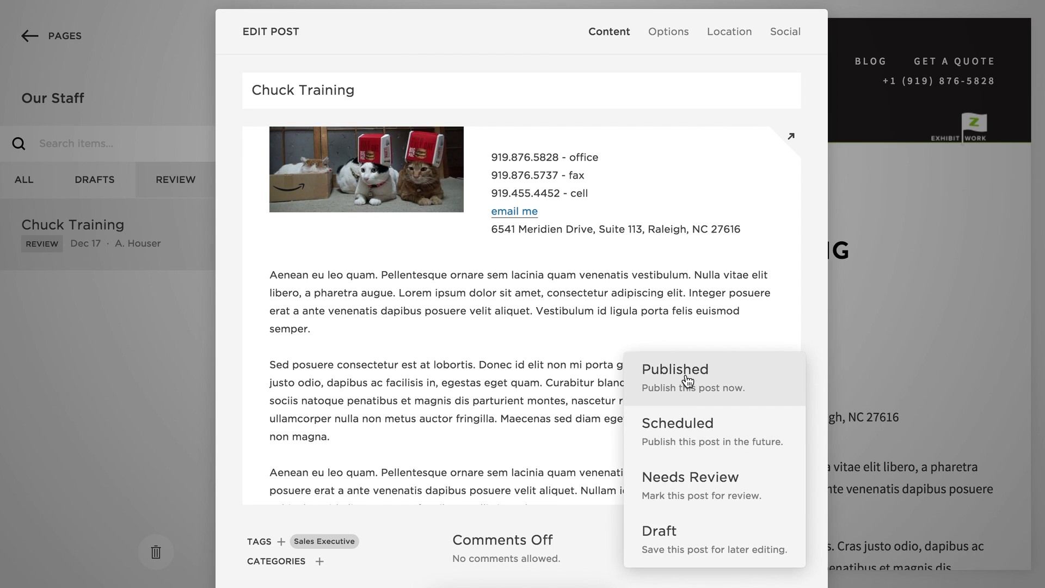
{"action": "left_click", "coordinate": [680, 439]}
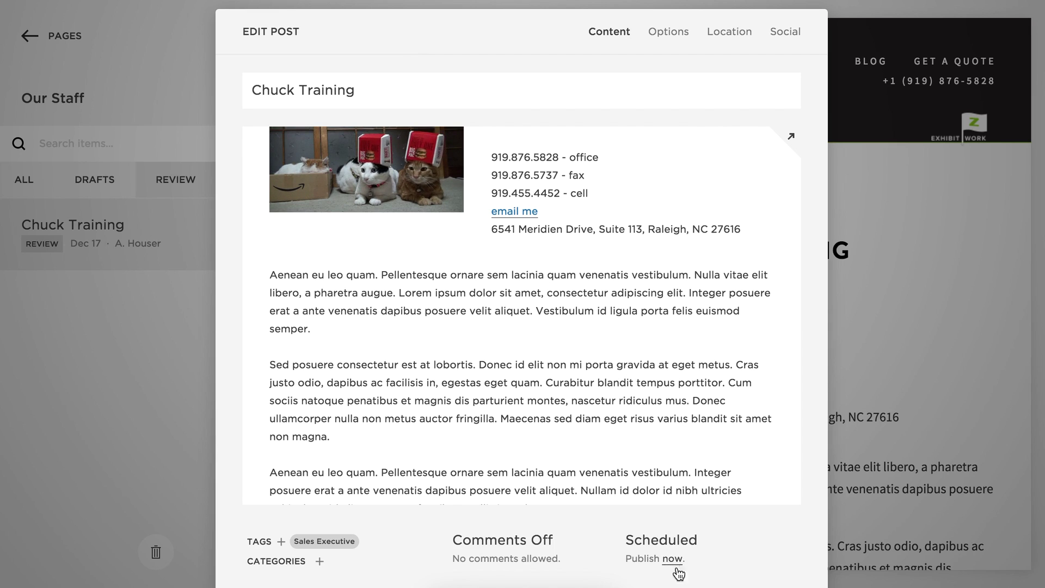
Delete the Chuck Training post and show all staff posts again.
{"action": "left_click", "coordinate": [155, 552]}
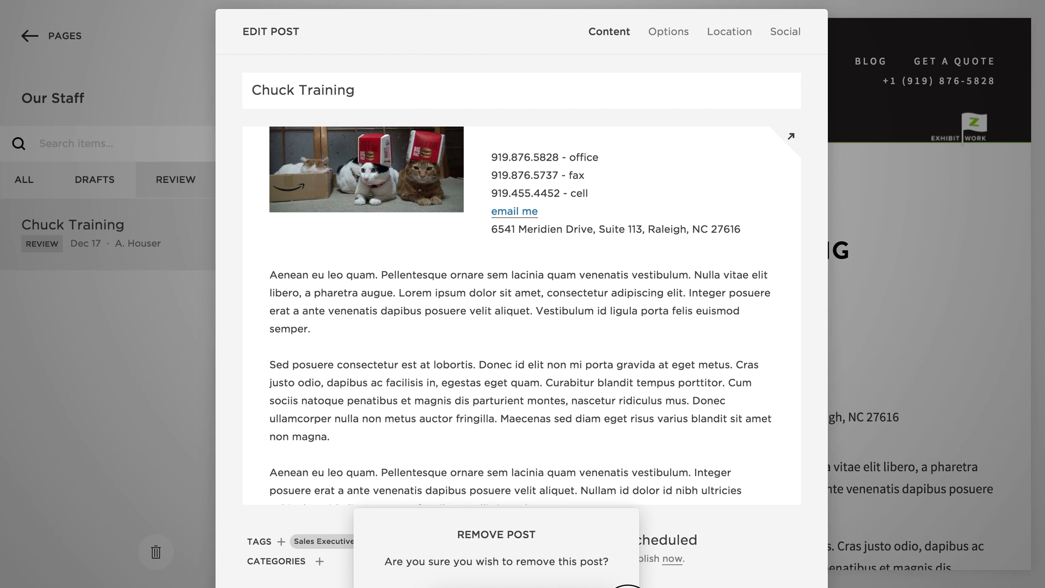
{"action": "key", "text": "Return"}
{"action": "mouse_move", "coordinate": [607, 442]}
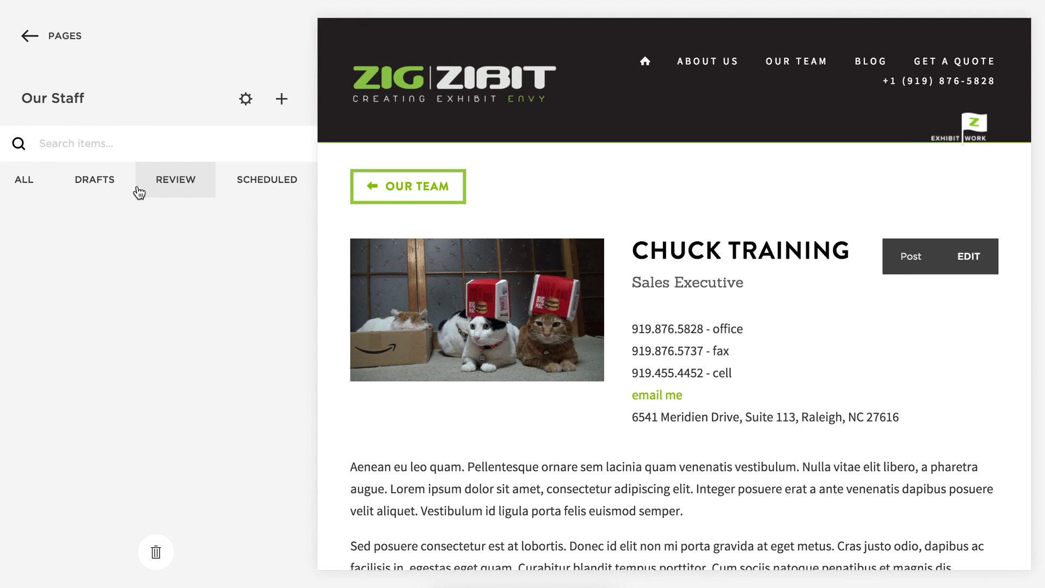
{"action": "left_click", "coordinate": [24, 182]}
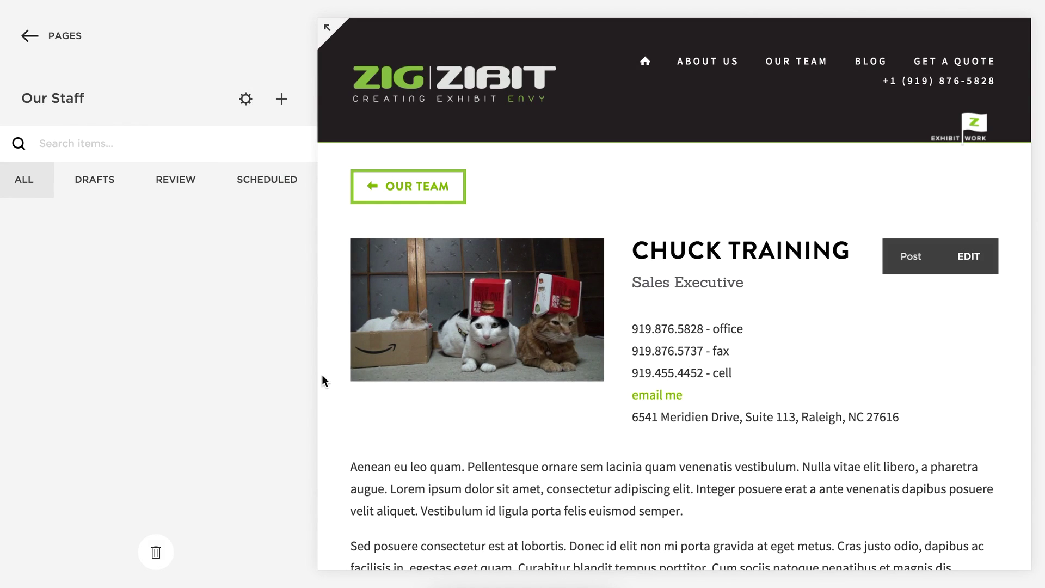
Return from Our Staff to the Pages list and open the Blog page's posts.
{"action": "left_click", "coordinate": [24, 182]}
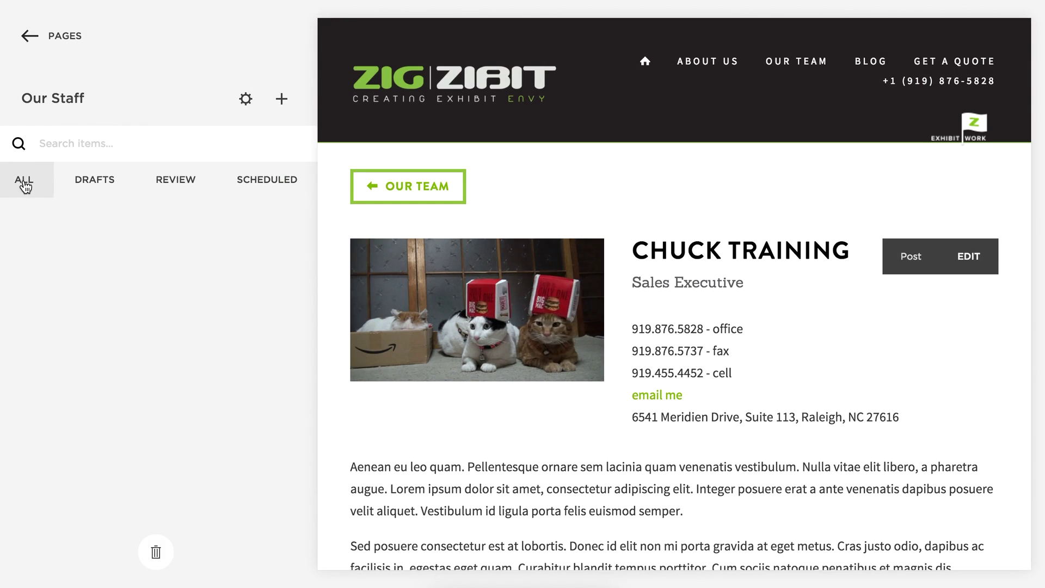
{"action": "left_click", "coordinate": [61, 35]}
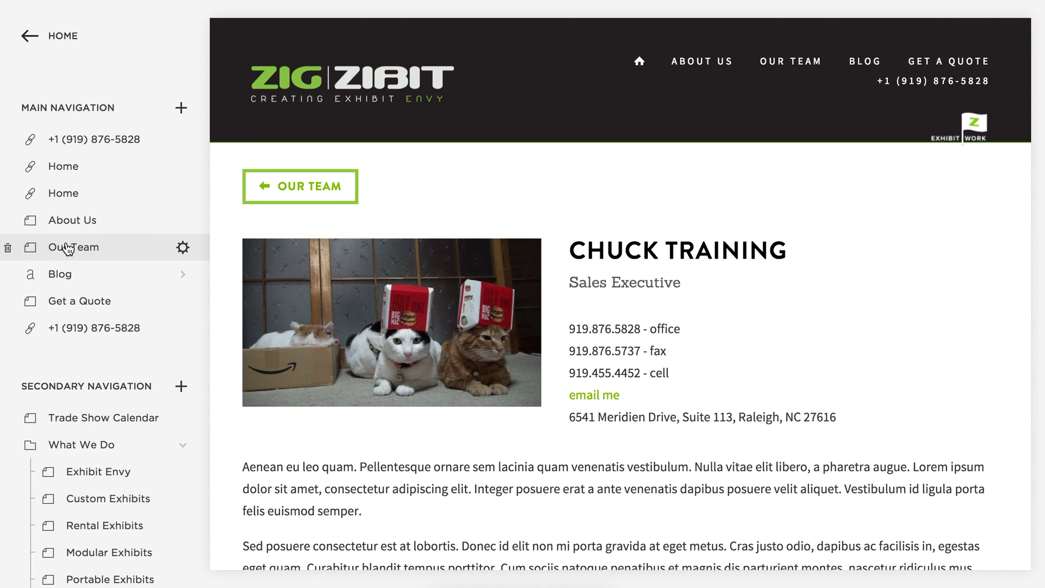
{"action": "left_click", "coordinate": [183, 274]}
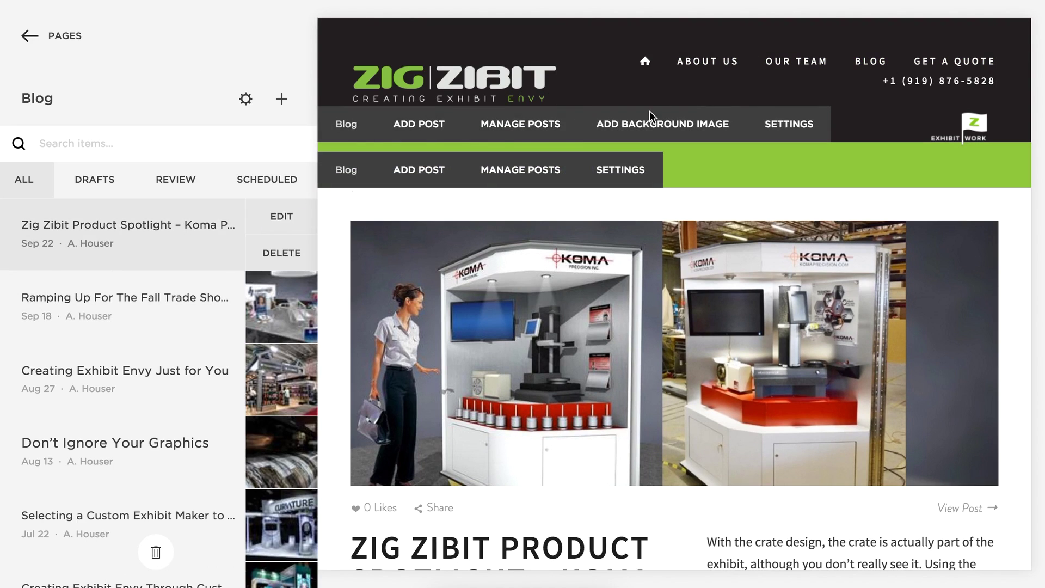
Open the Our Team page in the preview and scroll through the staff portraits.
{"action": "left_click", "coordinate": [799, 66]}
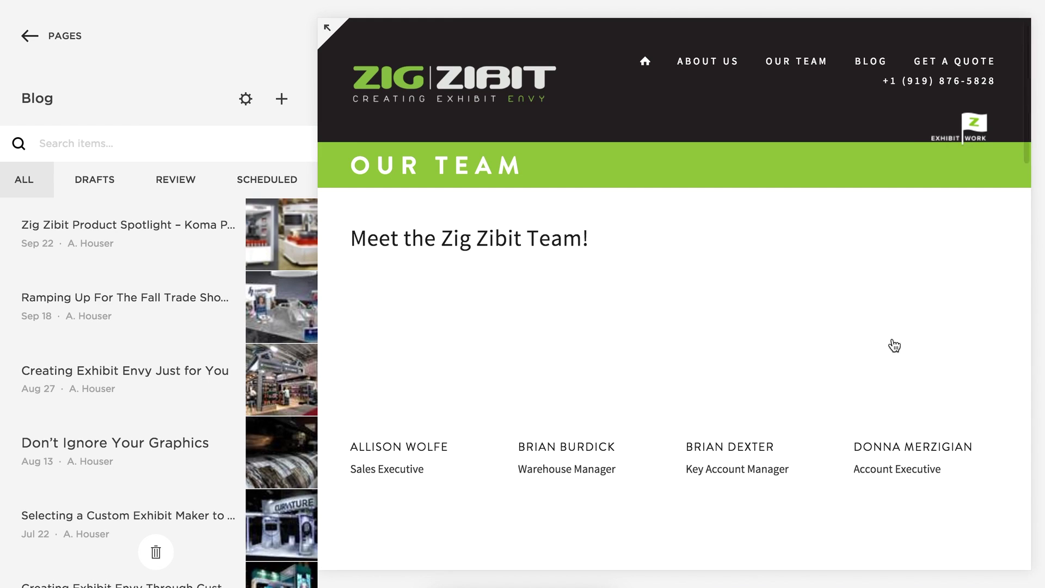
{"action": "scroll", "coordinate": [902, 336], "scroll_direction": "down", "scroll_amount": 2}
{"action": "scroll", "coordinate": [905, 339], "scroll_direction": "down", "scroll_amount": 10}
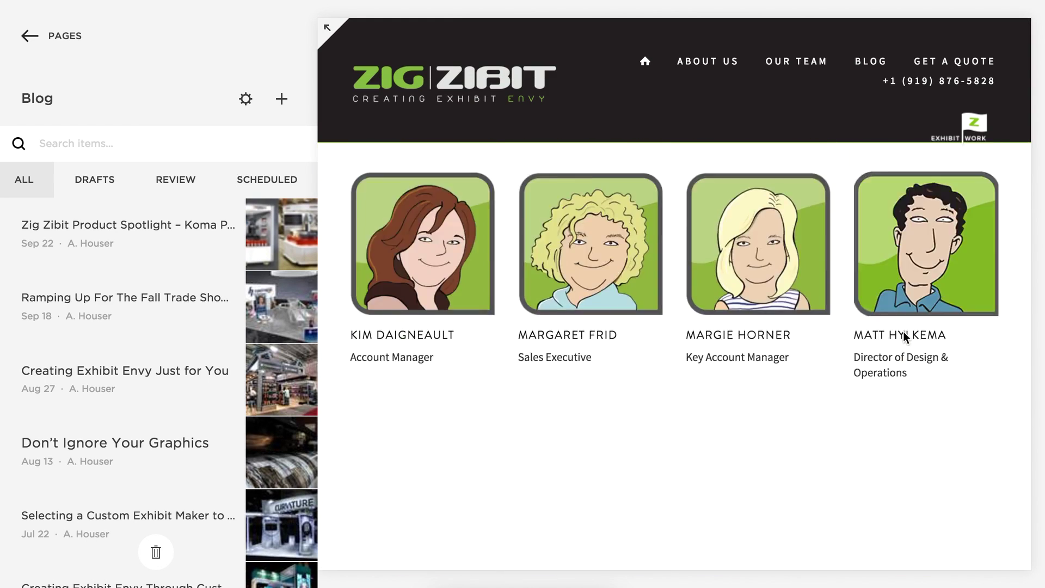
{"action": "scroll", "coordinate": [905, 339], "scroll_direction": "up", "scroll_amount": 10}
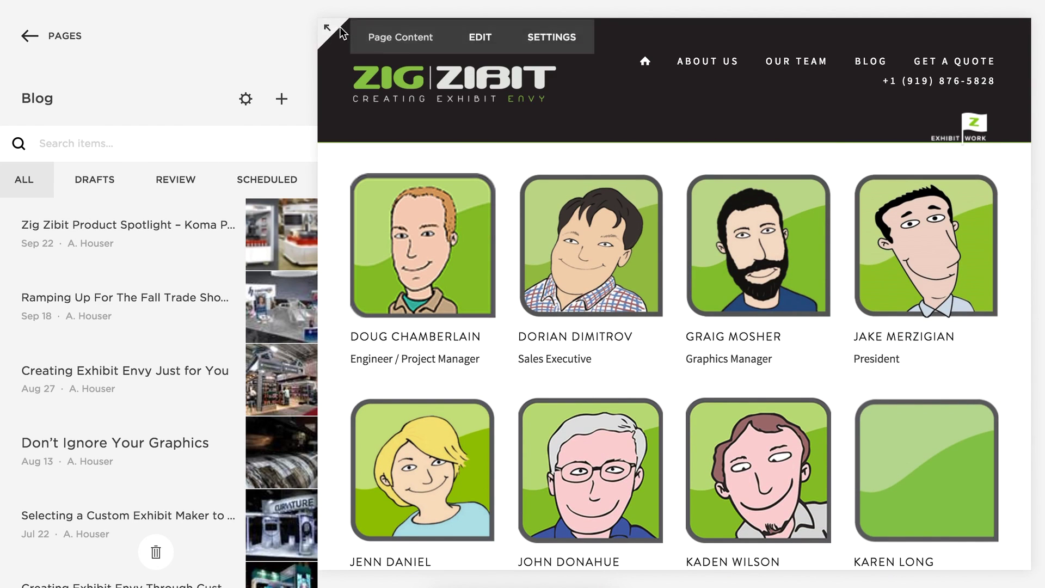
View the Get a Quote page in full-screen preview, then exit full screen.
{"action": "mouse_move", "coordinate": [701, 69]}
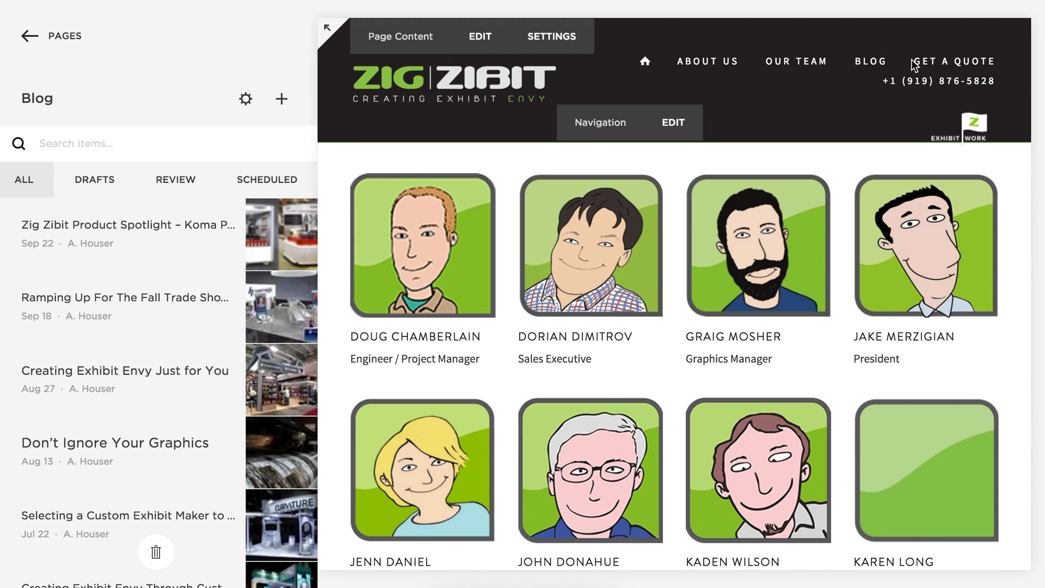
{"action": "left_click", "coordinate": [328, 28]}
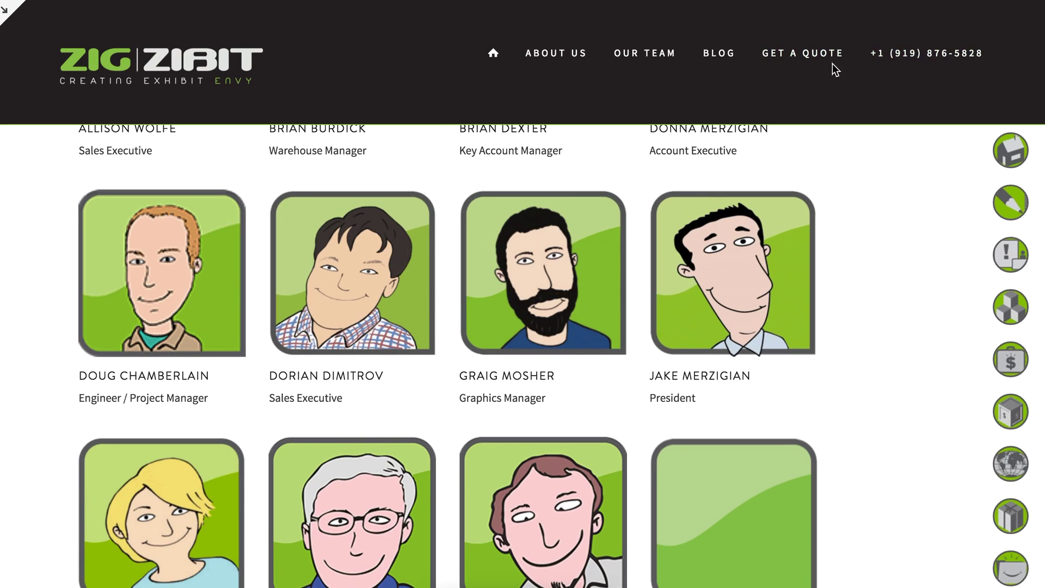
{"action": "left_click", "coordinate": [810, 53]}
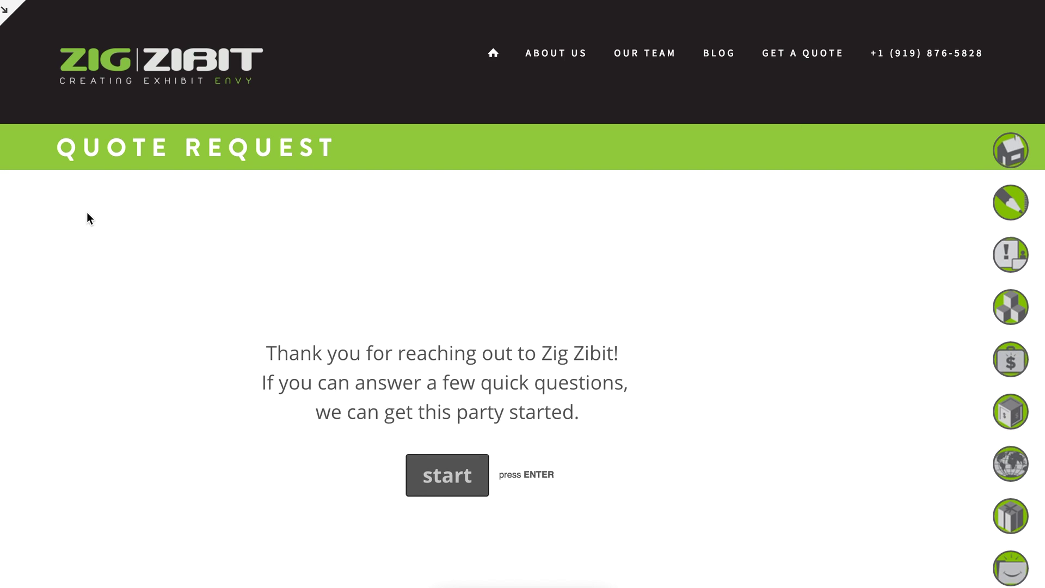
{"action": "key", "text": "Escape"}
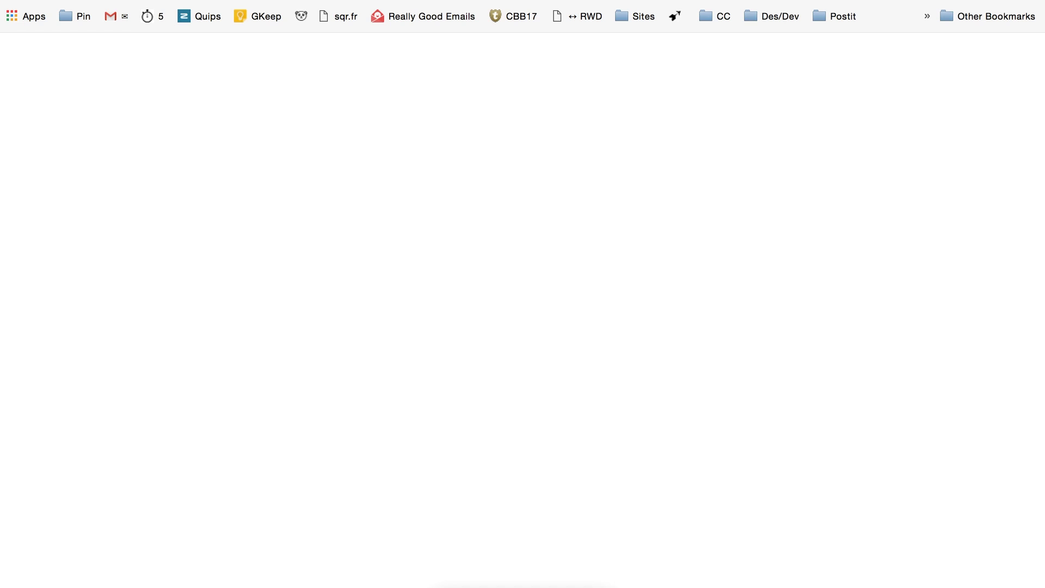
Inspect the Quote Request page's embedded form code block without applying changes, then preview the page full-screen.
{"action": "key", "text": "super+w"}
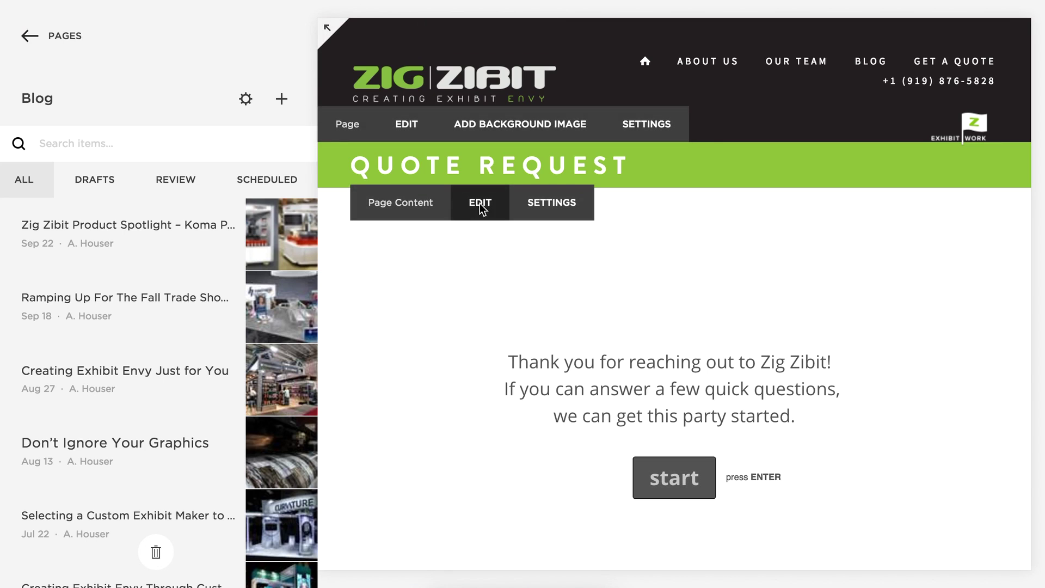
{"action": "left_click", "coordinate": [481, 208]}
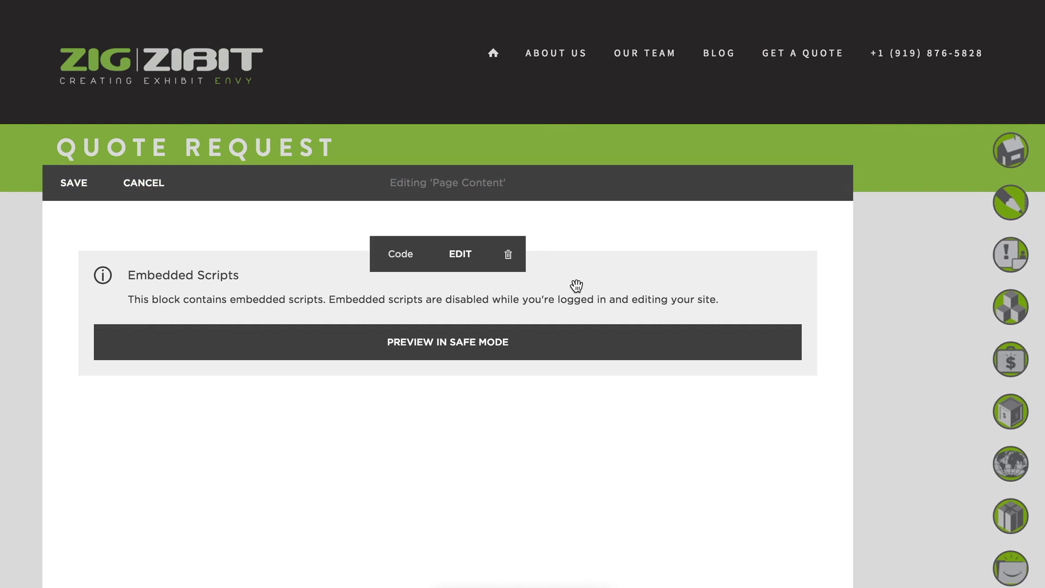
{"action": "left_click", "coordinate": [576, 287]}
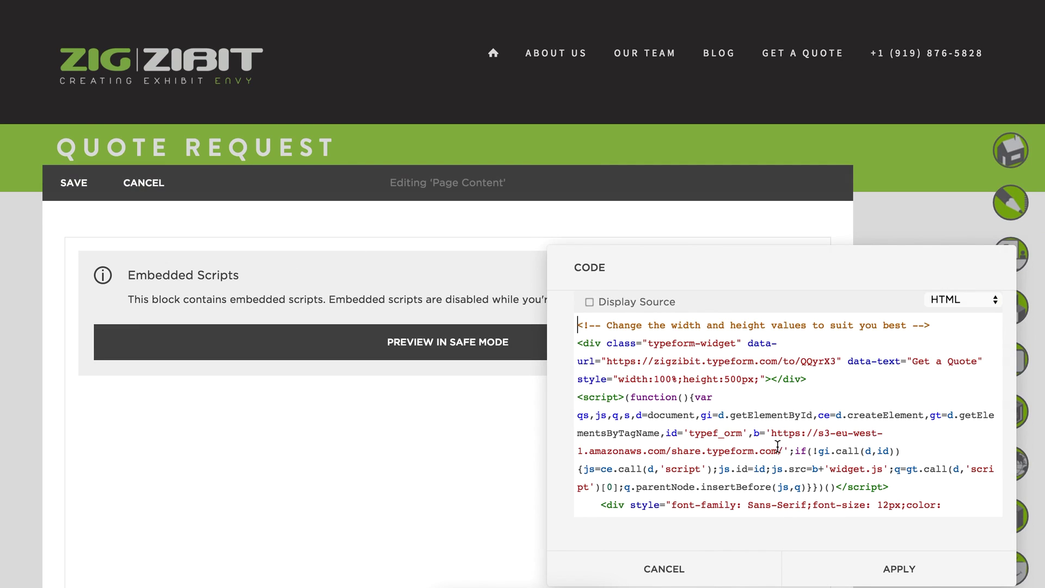
{"action": "left_click", "coordinate": [644, 569]}
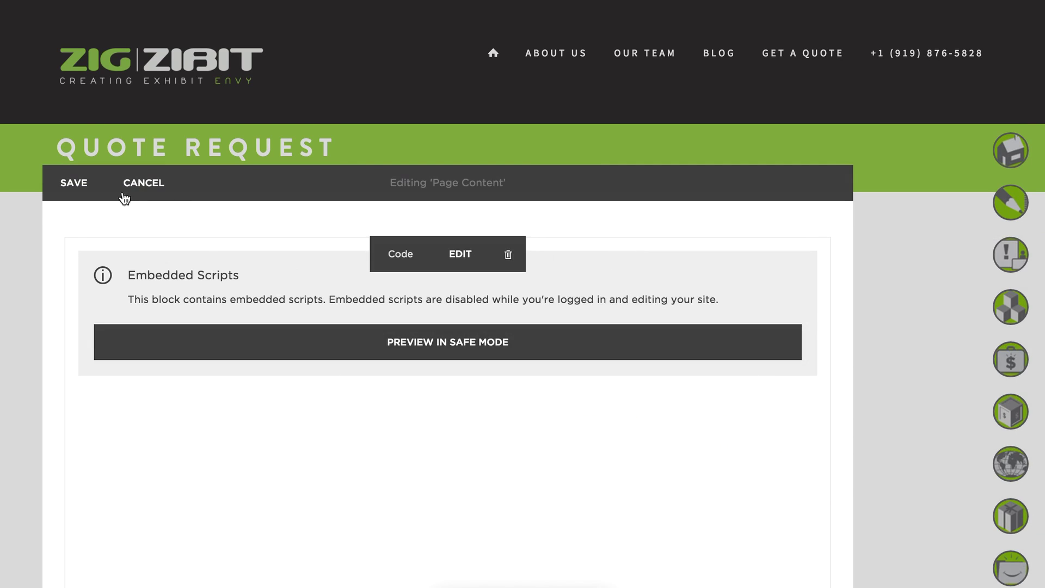
{"action": "left_click", "coordinate": [101, 192]}
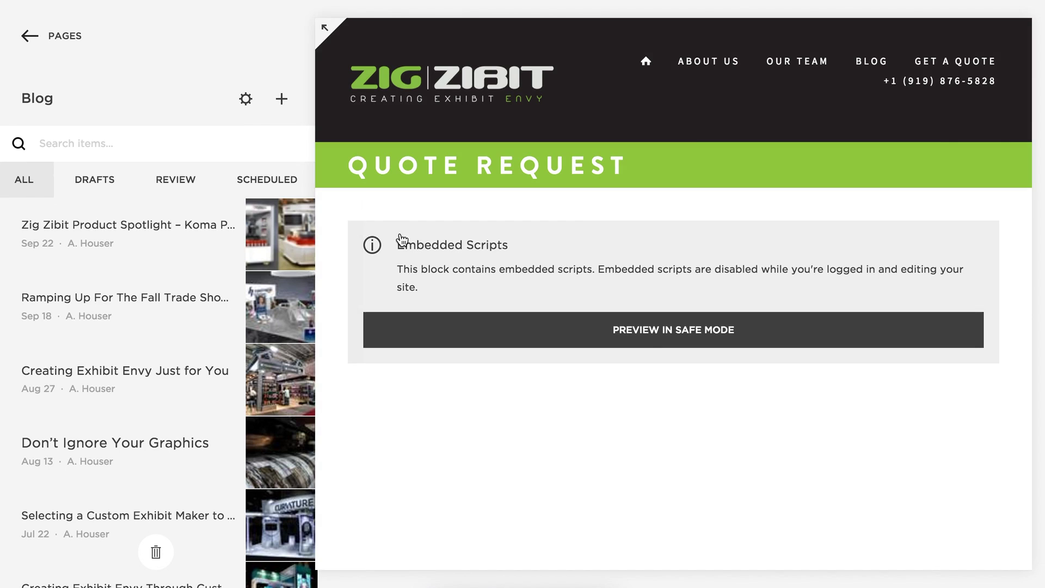
{"action": "left_click", "coordinate": [327, 27]}
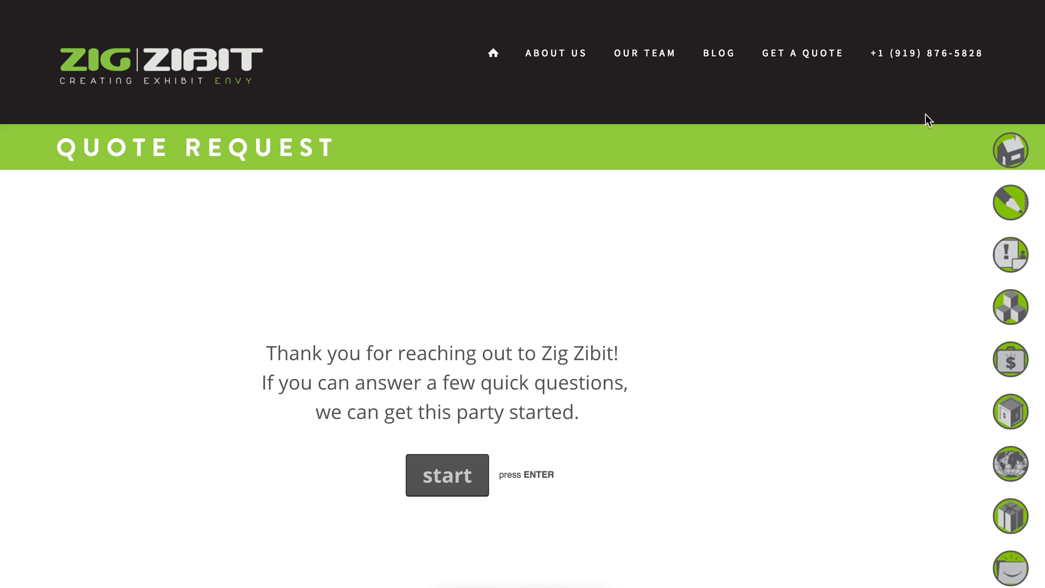
{"action": "scroll", "coordinate": [841, 303], "scroll_direction": "down", "scroll_amount": 10}
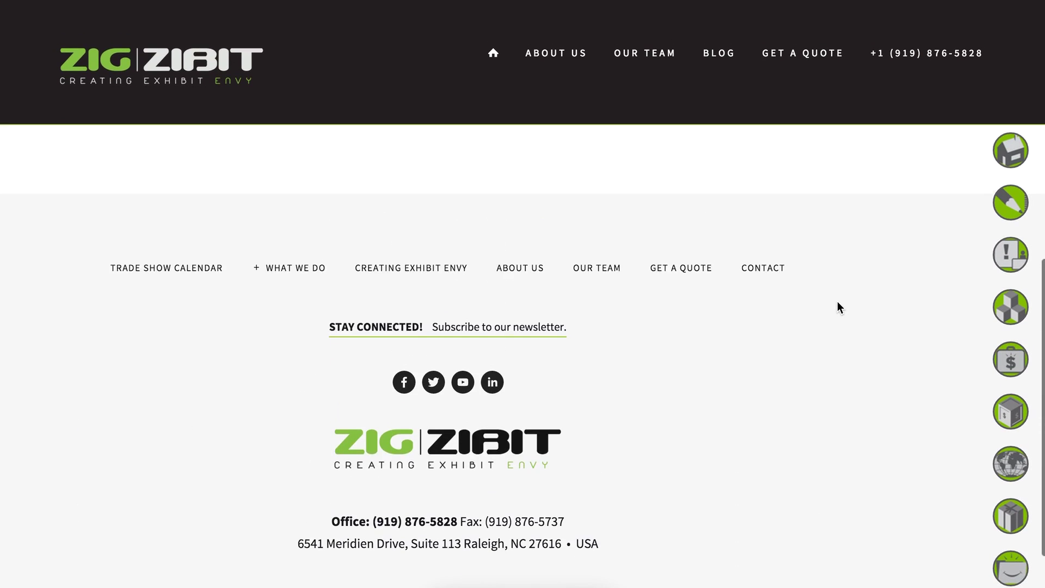
{"action": "left_click", "coordinate": [314, 269]}
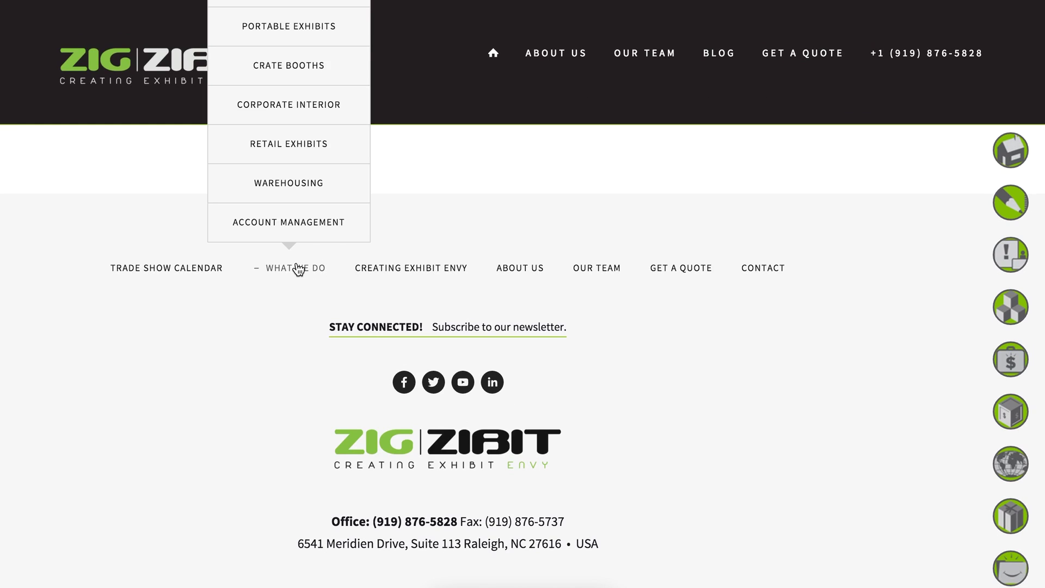
{"action": "left_click", "coordinate": [290, 272]}
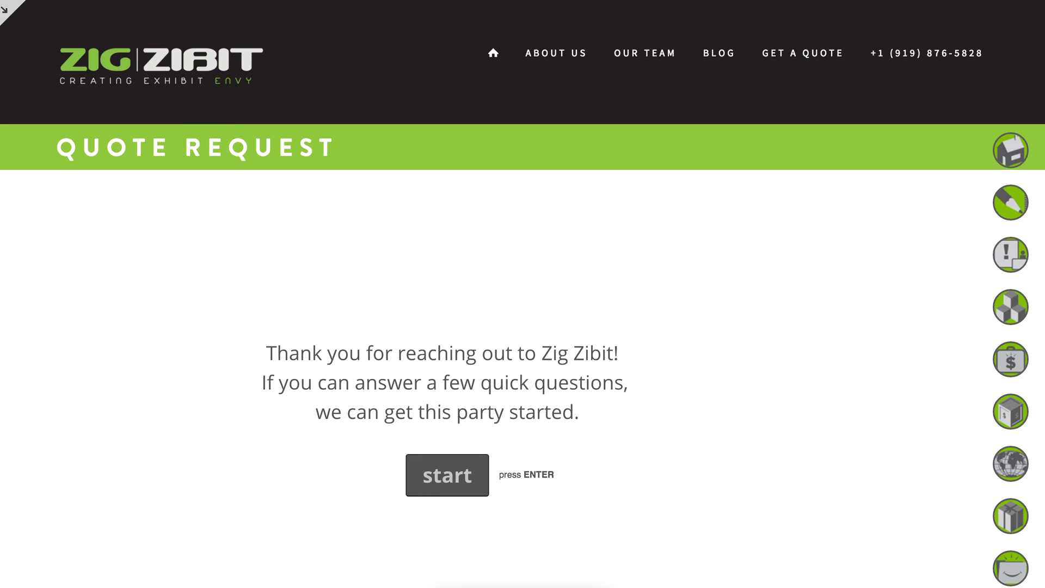
Review the Traffic Overview report figures under Metrics, then switch to the Mobile Usage report.
{"action": "left_click", "coordinate": [8, 11]}
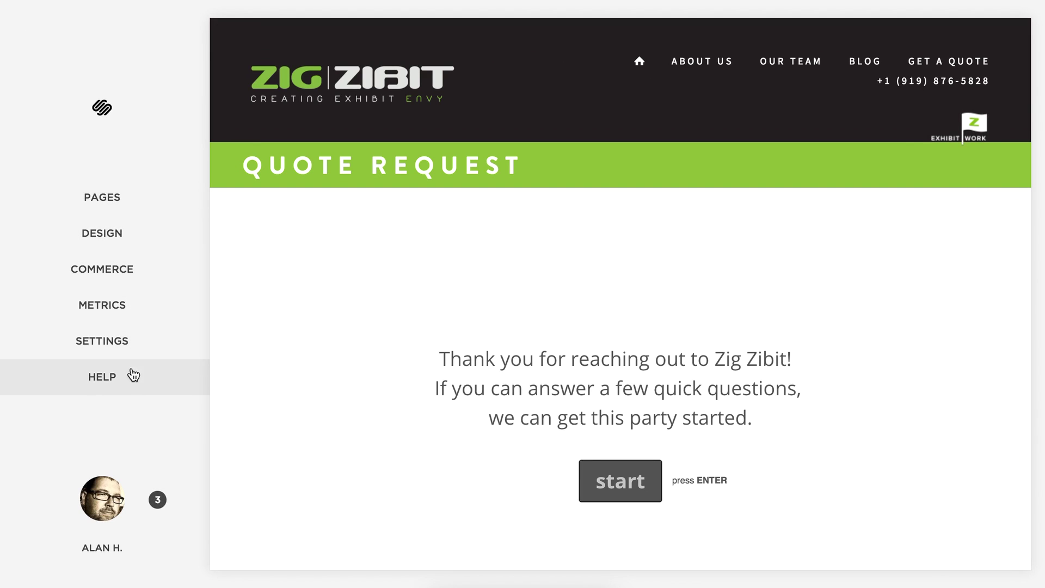
{"action": "left_click", "coordinate": [112, 313]}
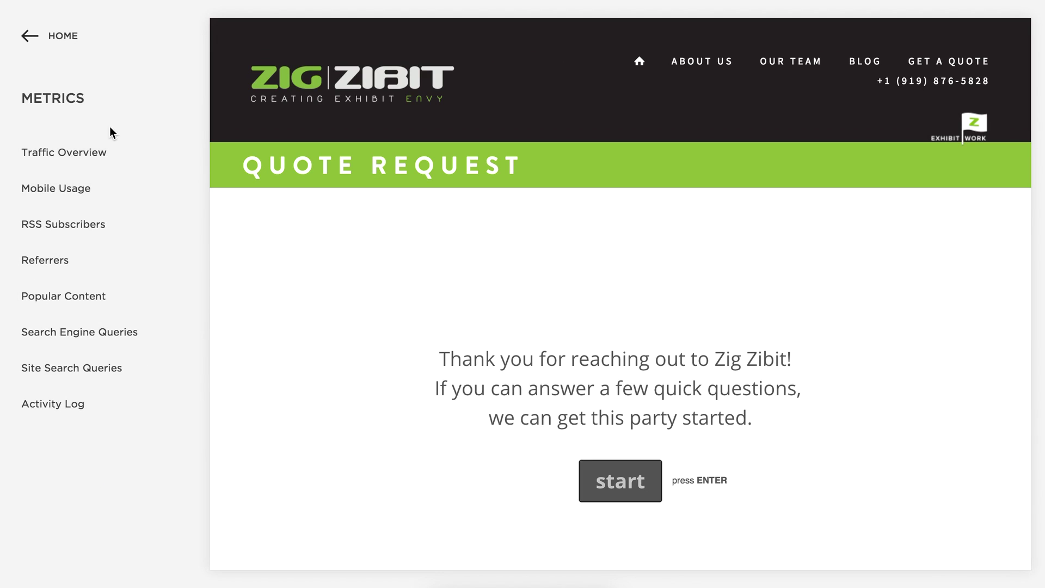
{"action": "left_click", "coordinate": [82, 152]}
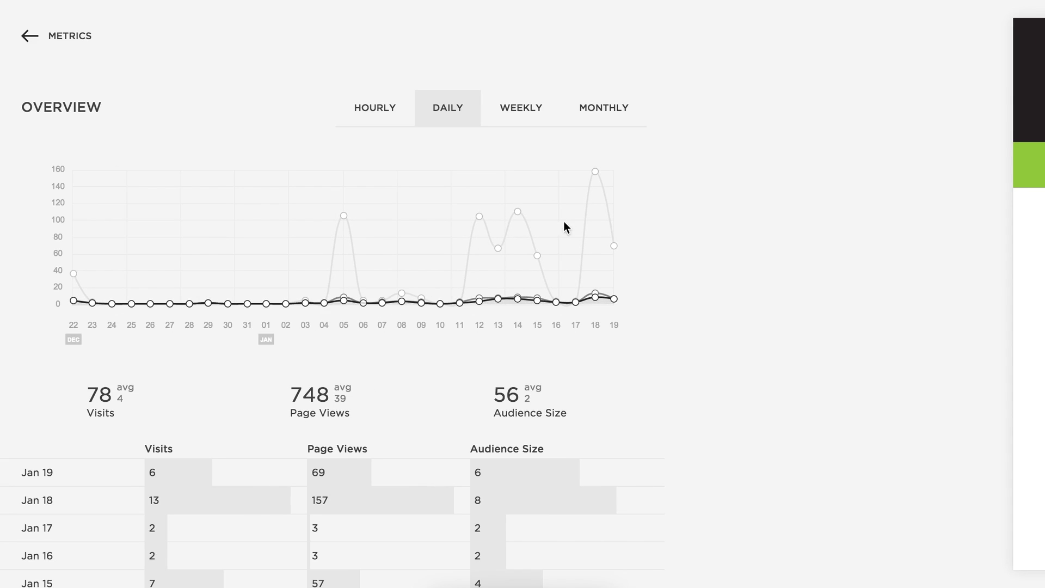
{"action": "mouse_move", "coordinate": [599, 175]}
{"action": "scroll", "coordinate": [544, 351], "scroll_direction": "down", "scroll_amount": 3}
{"action": "scroll", "coordinate": [547, 356], "scroll_direction": "down", "scroll_amount": 4}
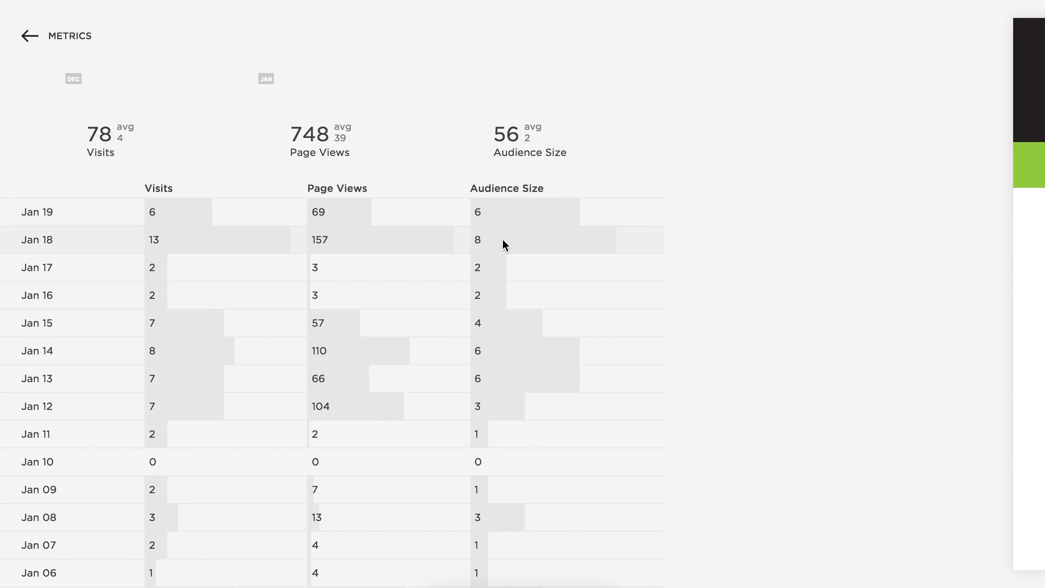
{"action": "scroll", "coordinate": [347, 348], "scroll_direction": "up", "scroll_amount": 5}
{"action": "left_click", "coordinate": [90, 47]}
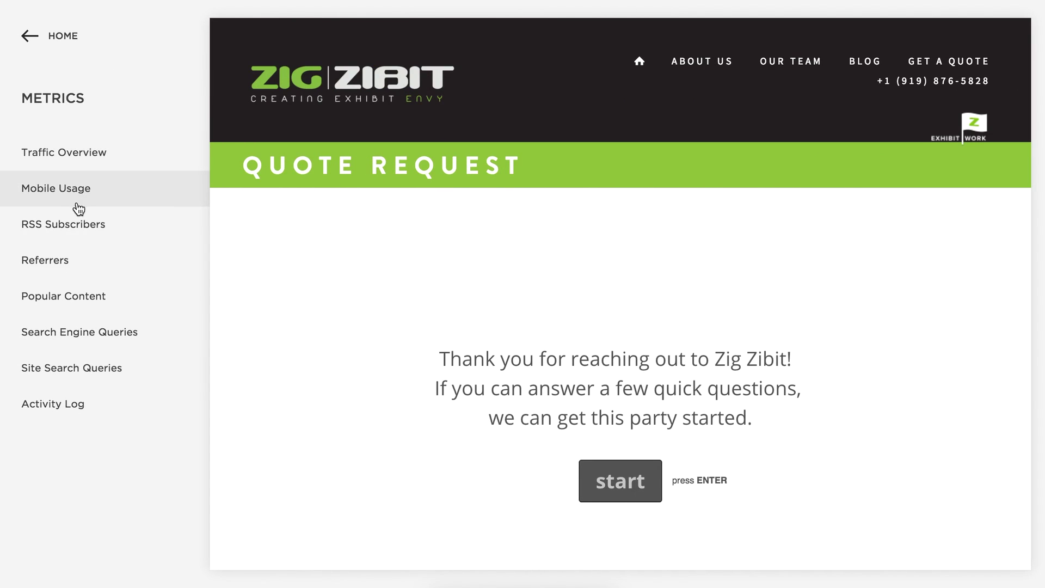
{"action": "left_click", "coordinate": [78, 199]}
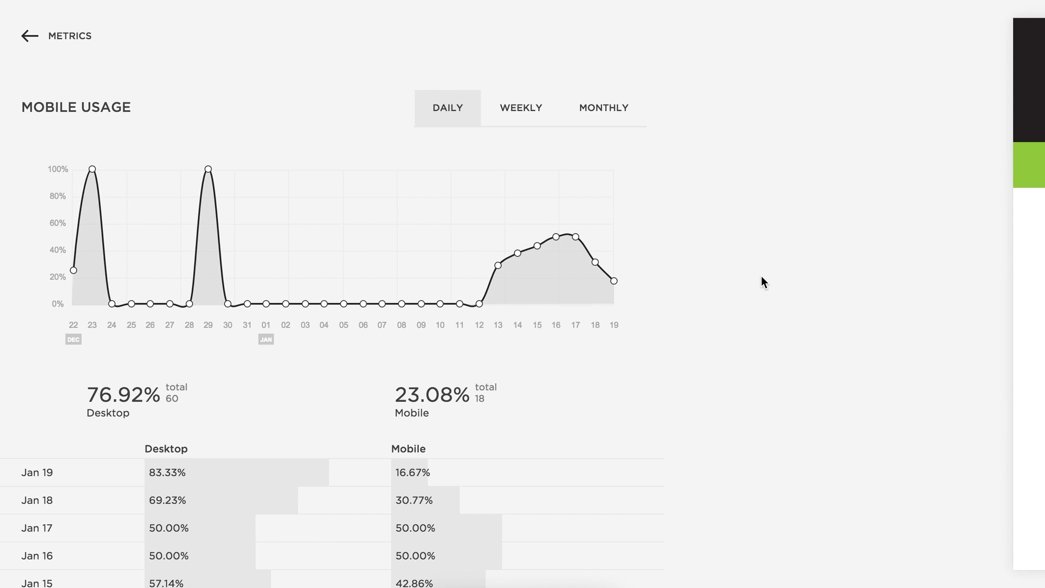
Scroll through the Mobile Usage chart, then the Desktop OS and Mobile OS shares, and return to Metrics.
{"action": "scroll", "coordinate": [171, 275], "scroll_direction": "down", "scroll_amount": 5}
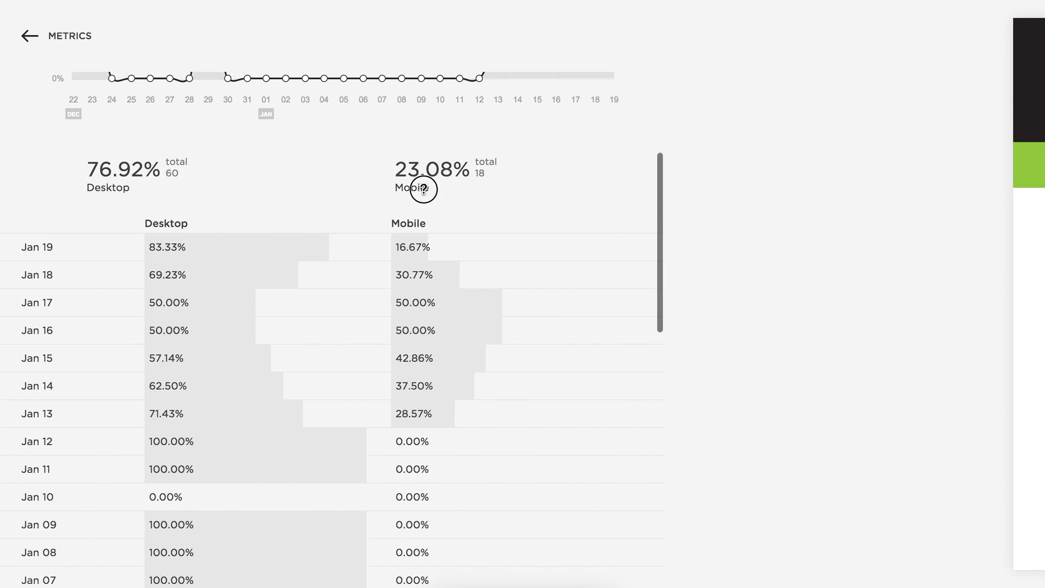
{"action": "scroll", "coordinate": [425, 185], "scroll_direction": "down", "scroll_amount": 1}
{"action": "left_click", "coordinate": [448, 159]}
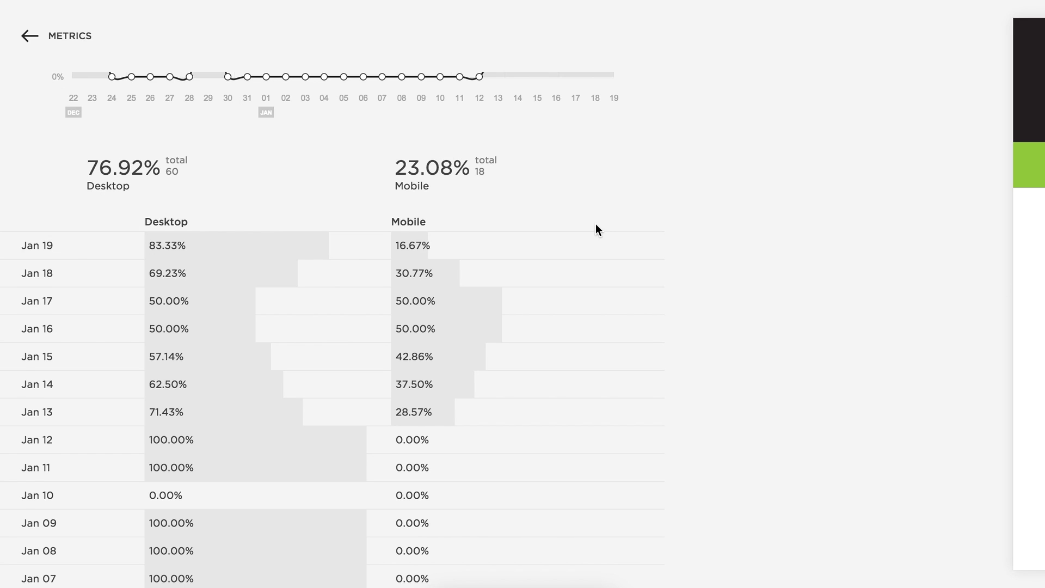
{"action": "scroll", "coordinate": [595, 223], "scroll_direction": "up", "scroll_amount": 5}
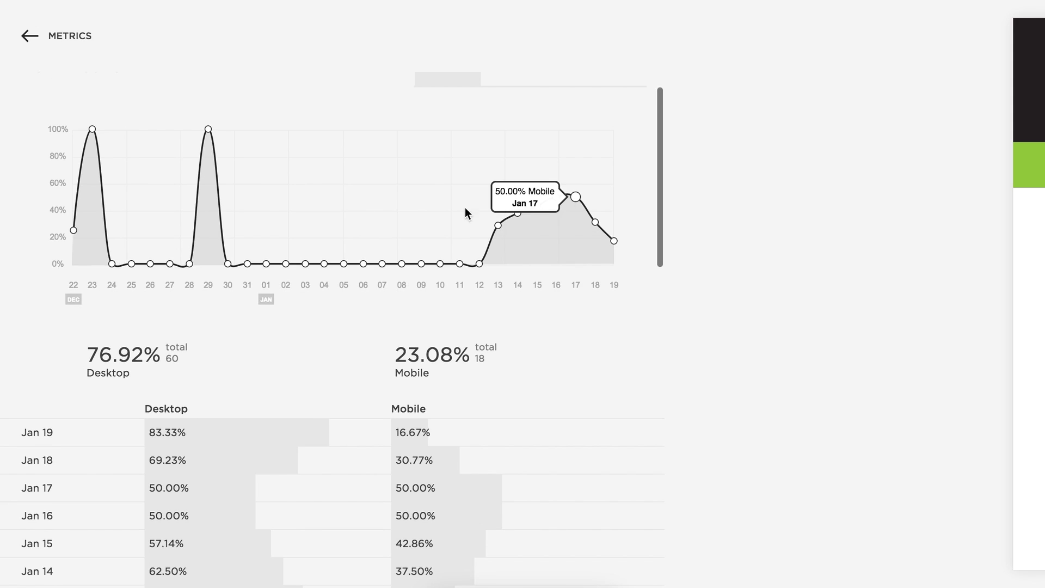
{"action": "mouse_move", "coordinate": [216, 128]}
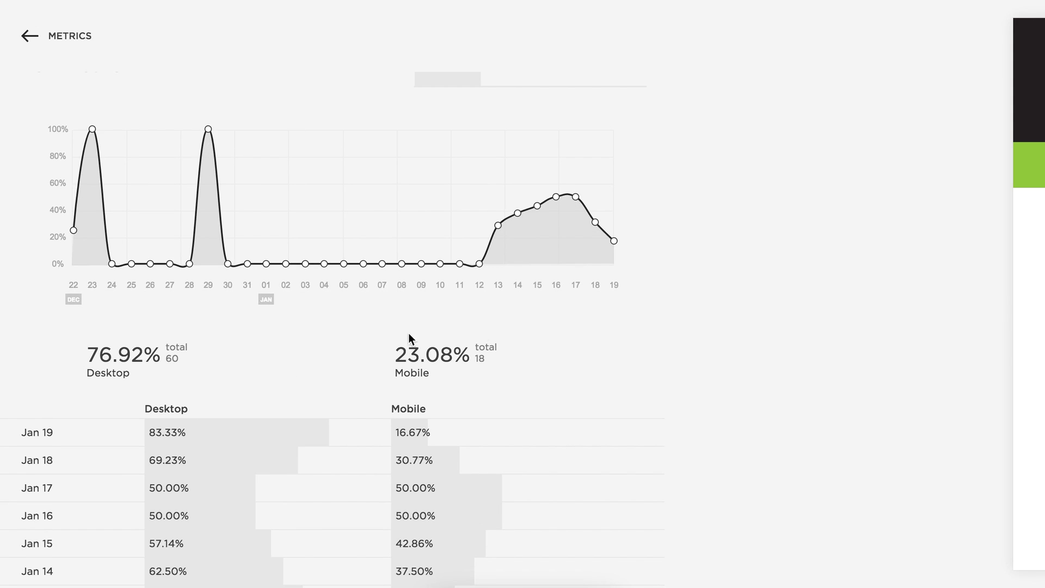
{"action": "scroll", "coordinate": [487, 336], "scroll_direction": "down", "scroll_amount": 4}
{"action": "scroll", "coordinate": [488, 332], "scroll_direction": "down", "scroll_amount": 18}
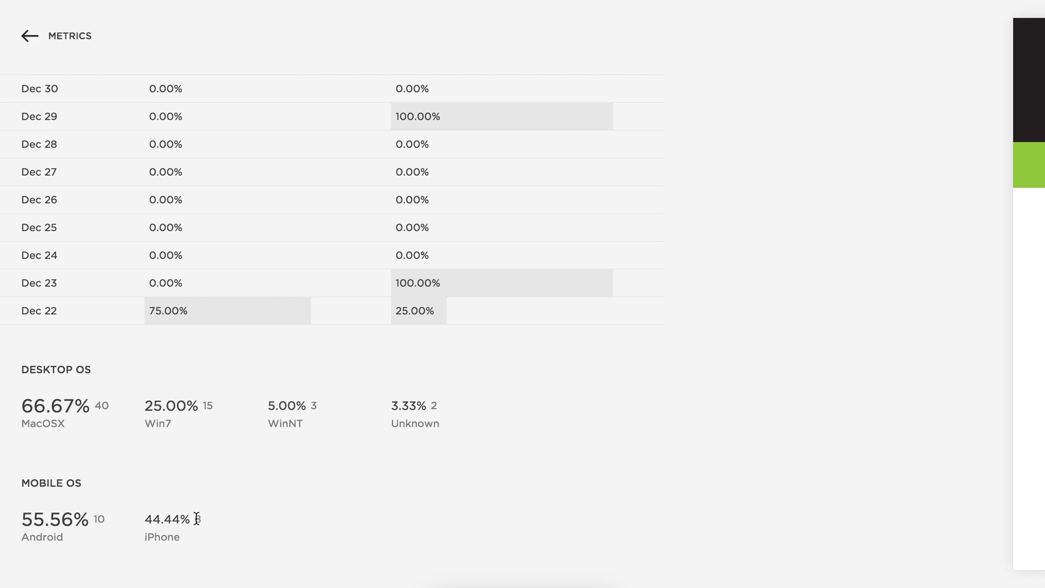
{"action": "left_click", "coordinate": [28, 37]}
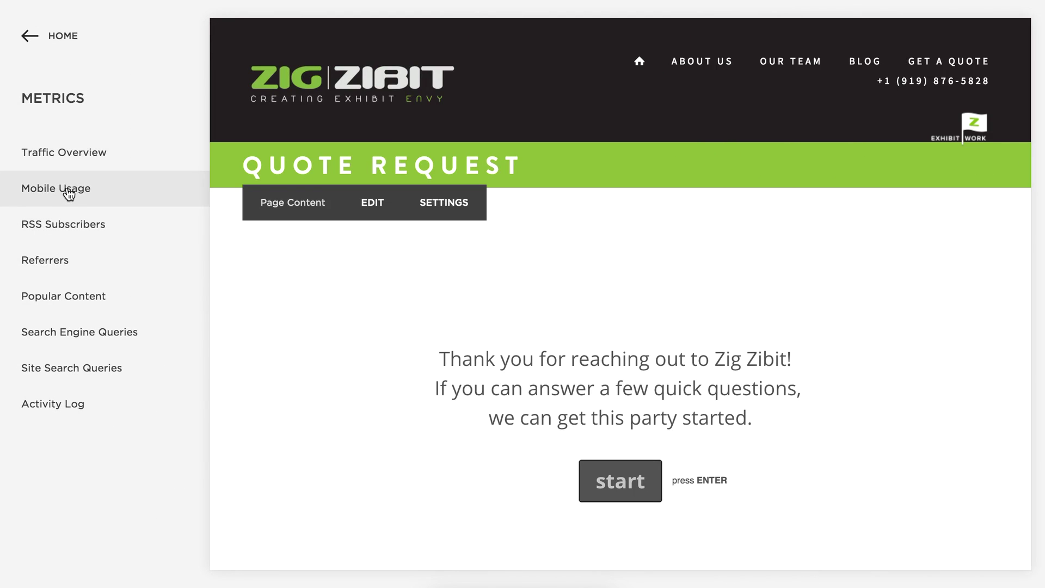
{"action": "left_click", "coordinate": [64, 305]}
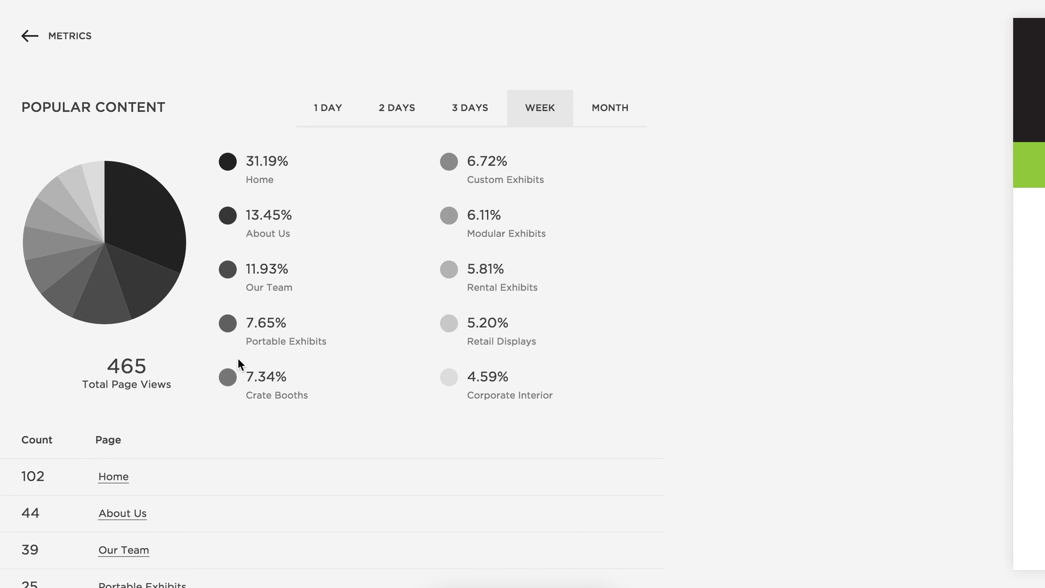
{"action": "scroll", "coordinate": [377, 478], "scroll_direction": "down", "scroll_amount": 8}
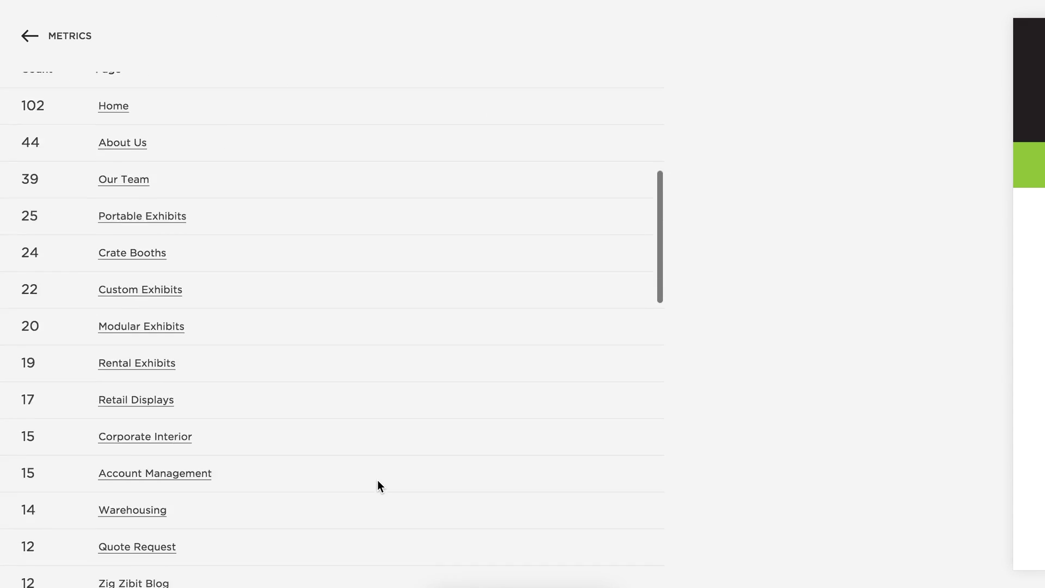
{"action": "scroll", "coordinate": [378, 481], "scroll_direction": "down", "scroll_amount": 9}
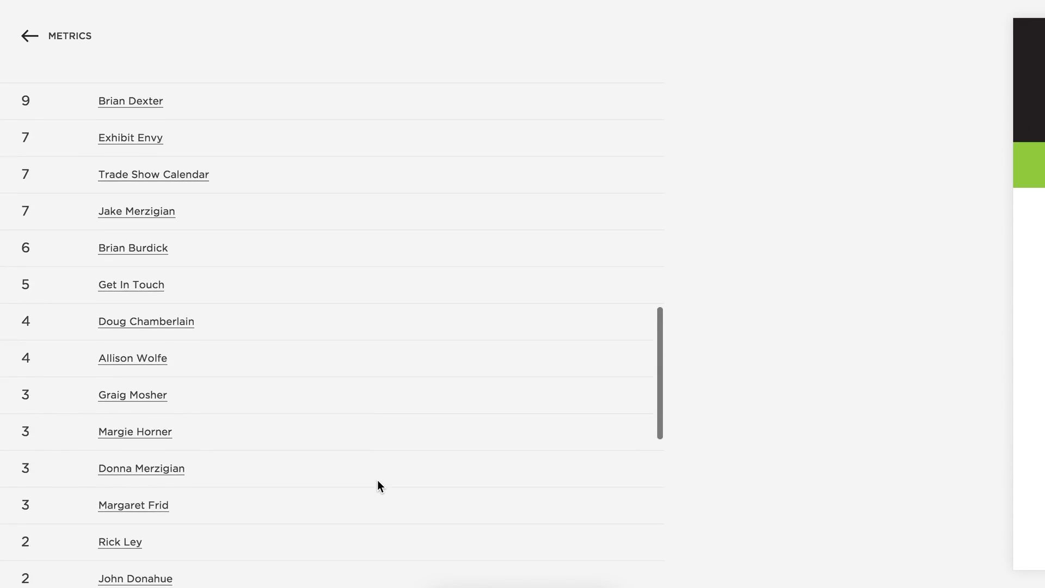
{"action": "scroll", "coordinate": [378, 481], "scroll_direction": "up", "scroll_amount": 15}
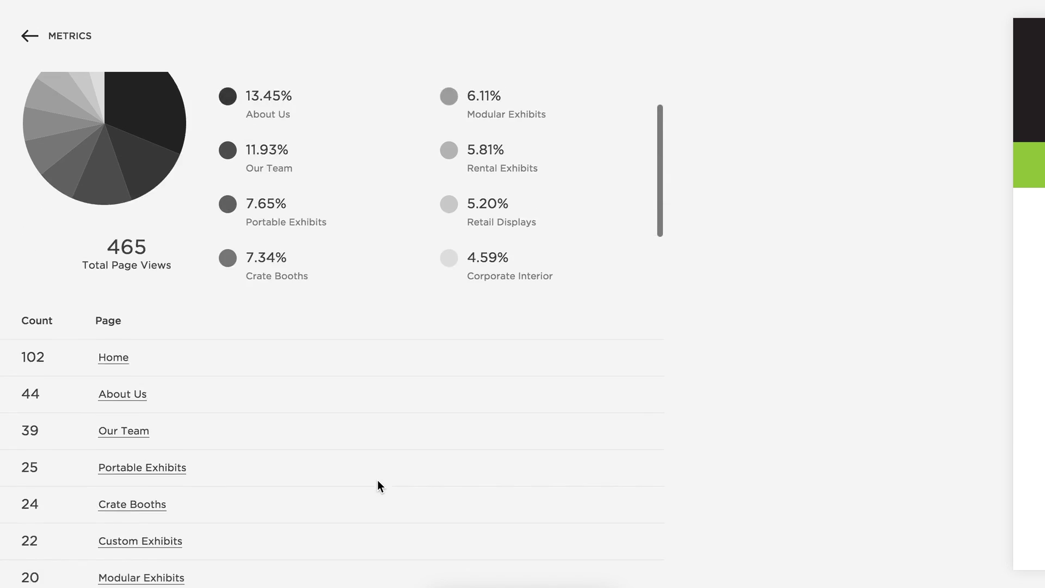
{"action": "scroll", "coordinate": [377, 479], "scroll_direction": "up", "scroll_amount": 2}
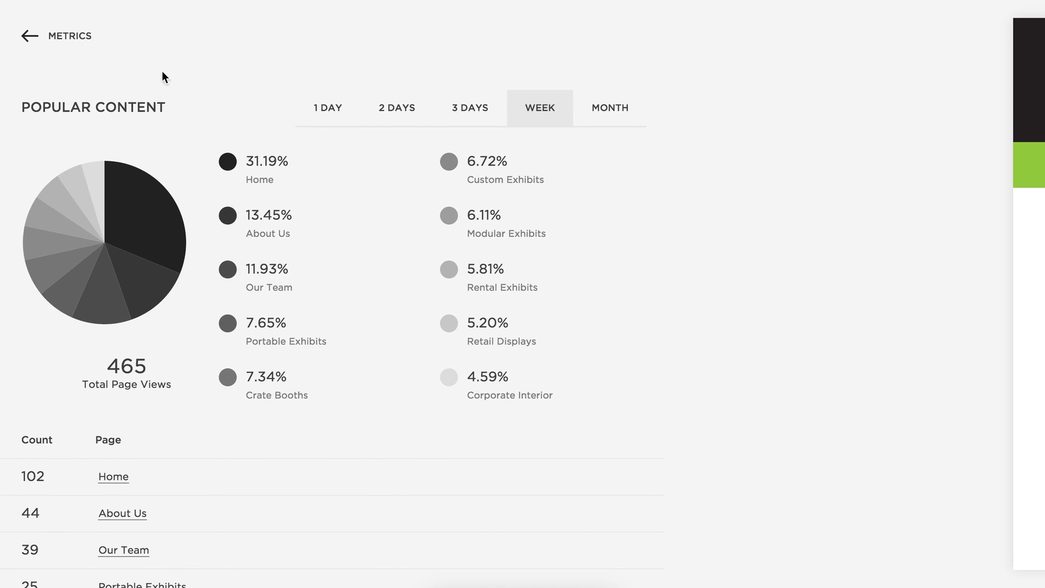
{"action": "left_click", "coordinate": [55, 40]}
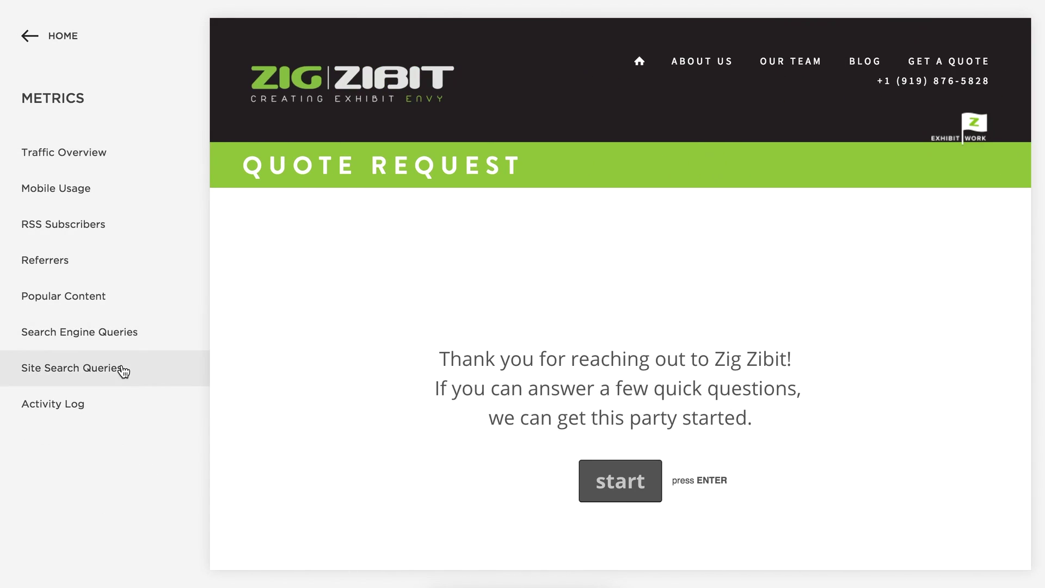
{"action": "left_click", "coordinate": [116, 375]}
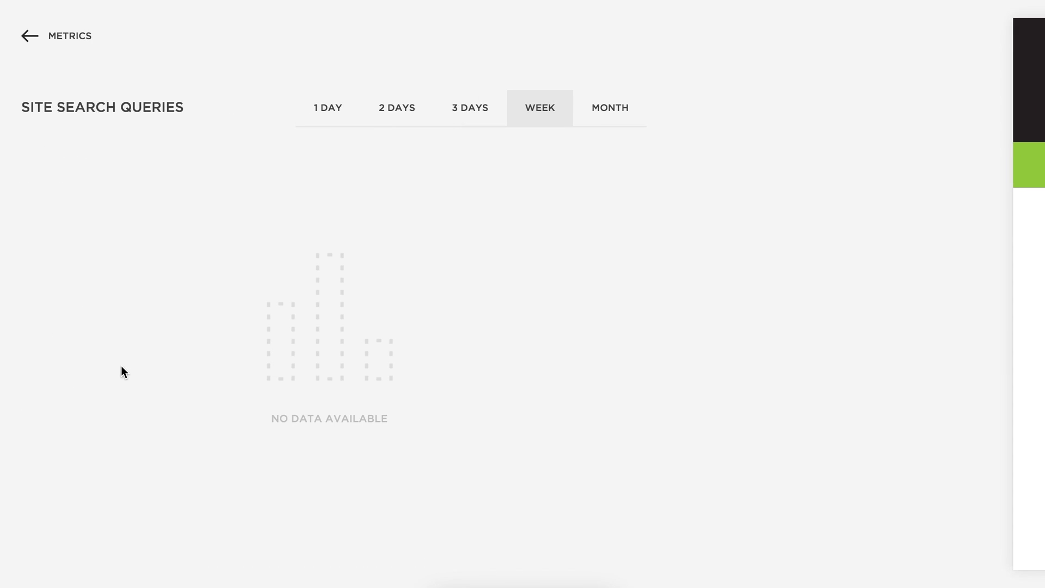
{"action": "left_click", "coordinate": [83, 38]}
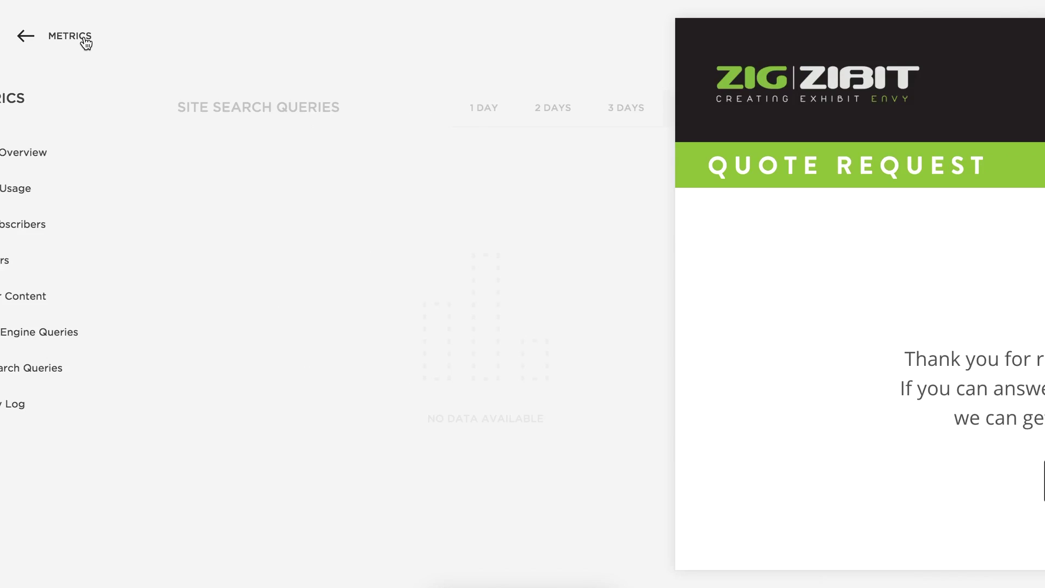
{"action": "left_click", "coordinate": [78, 332]}
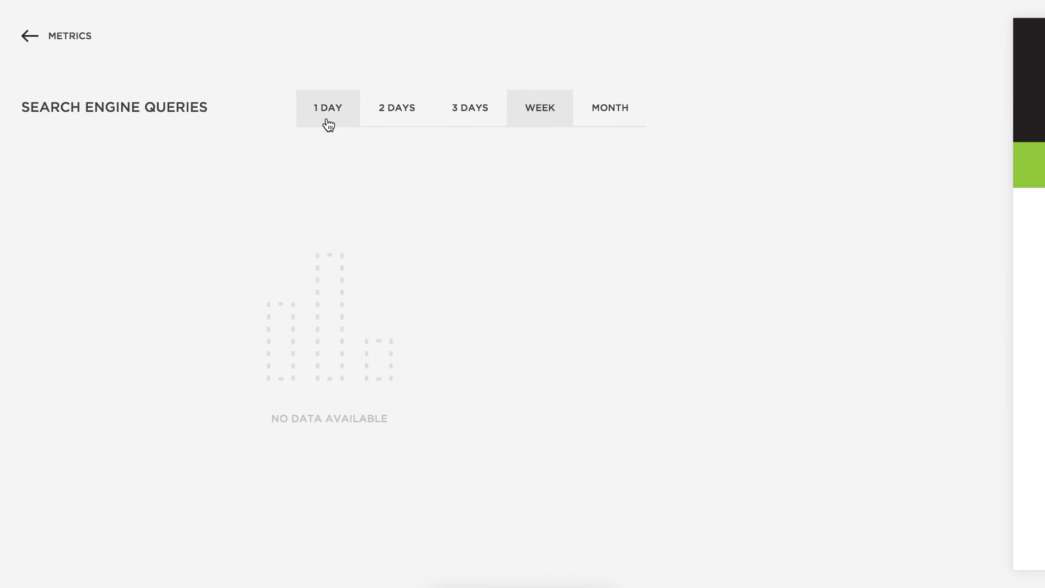
{"action": "left_click", "coordinate": [79, 37]}
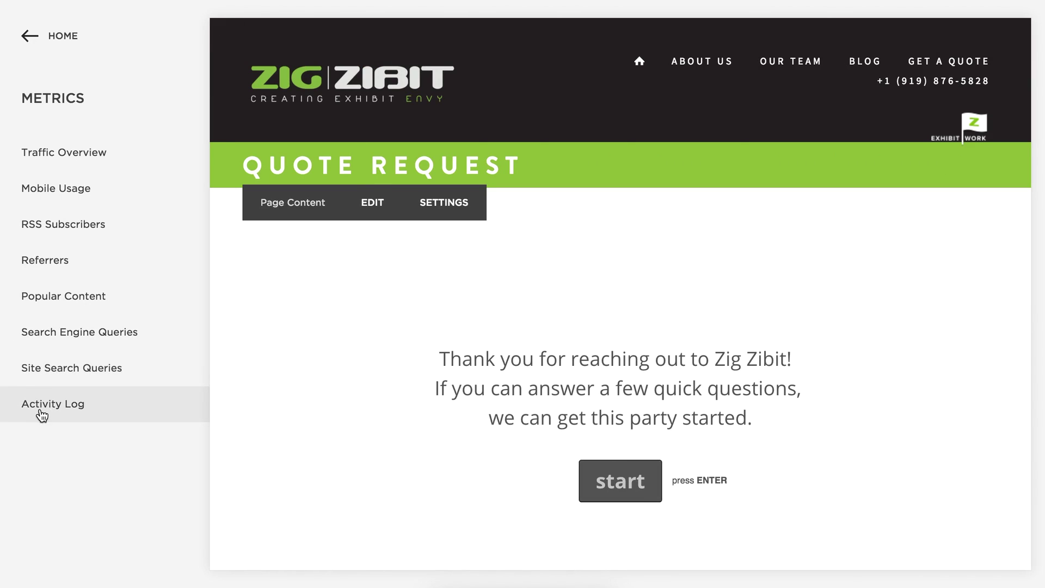
{"action": "left_click", "coordinate": [51, 412]}
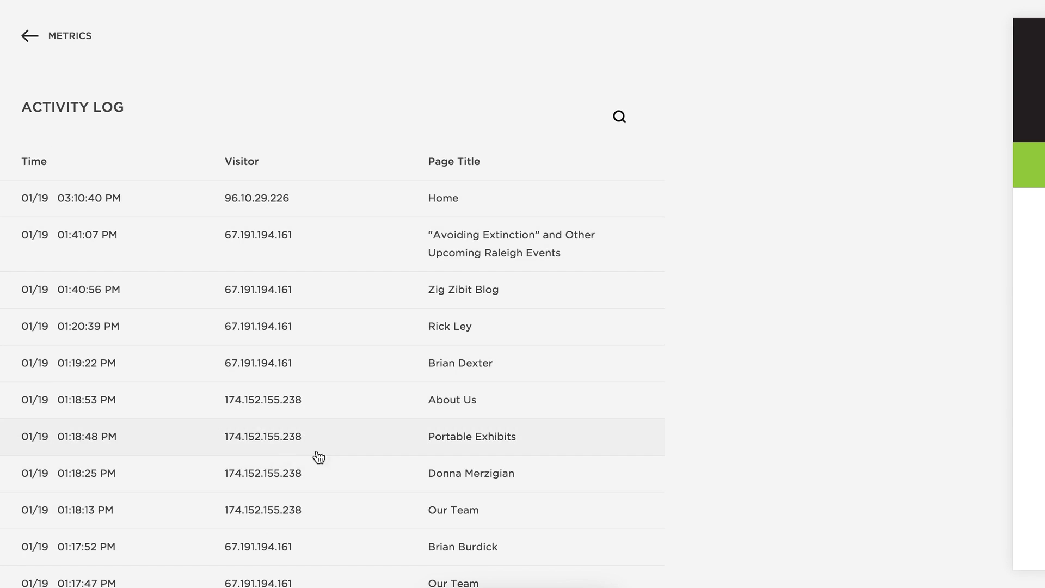
{"action": "left_click", "coordinate": [289, 440]}
{"action": "scroll", "coordinate": [363, 401], "scroll_direction": "down", "scroll_amount": 5}
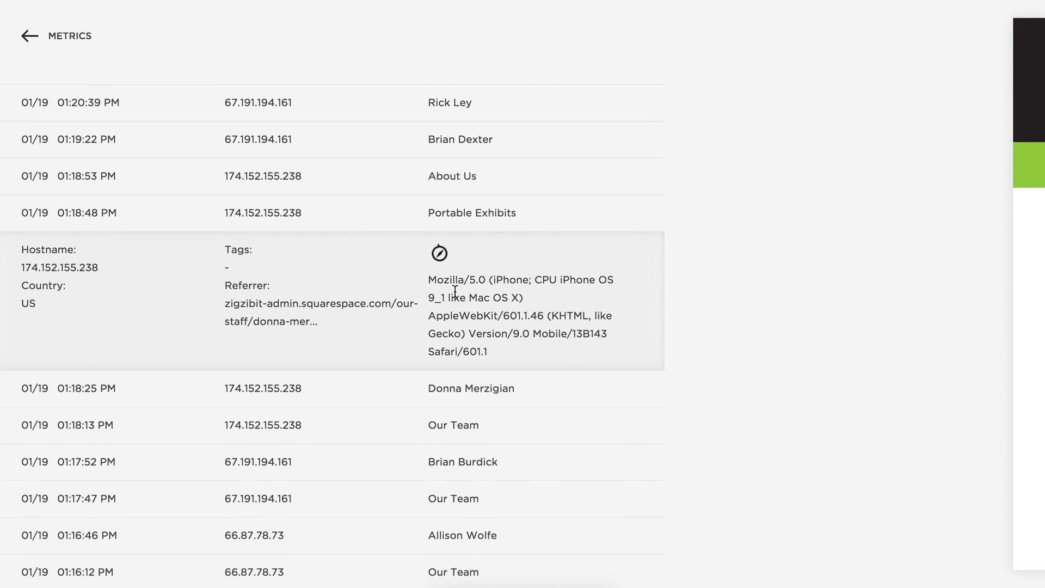
{"action": "scroll", "coordinate": [479, 320], "scroll_direction": "up", "scroll_amount": 2}
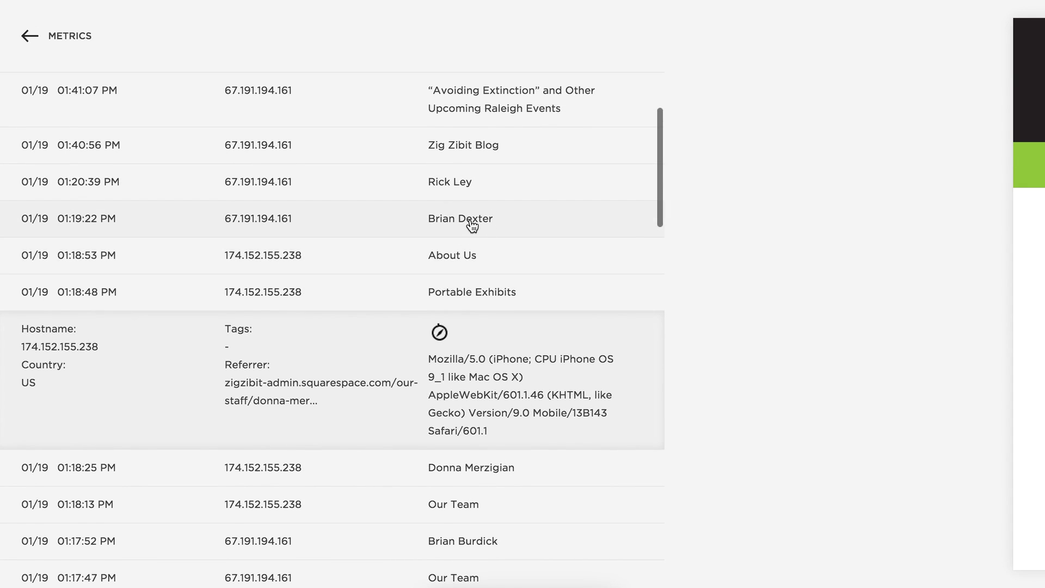
{"action": "left_click", "coordinate": [472, 225]}
{"action": "scroll", "coordinate": [464, 315], "scroll_direction": "up", "scroll_amount": 1}
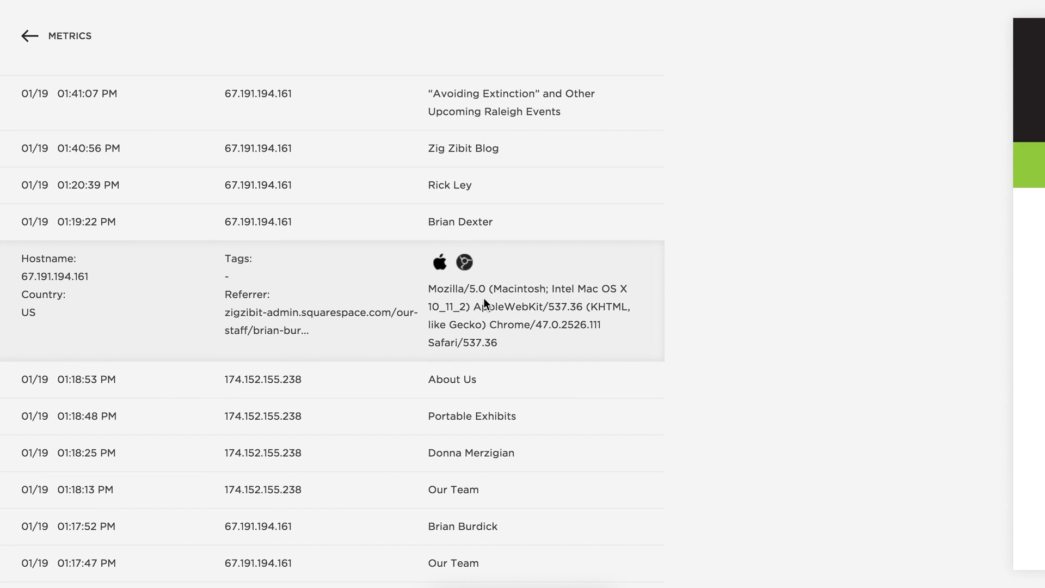
{"action": "scroll", "coordinate": [480, 304], "scroll_direction": "up", "scroll_amount": 5}
{"action": "left_click", "coordinate": [467, 233]}
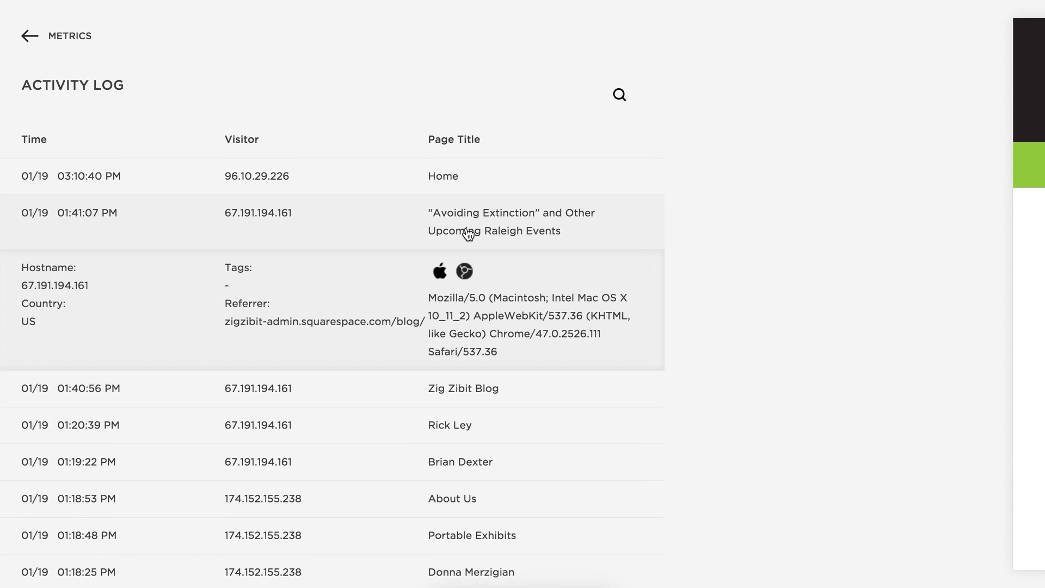
{"action": "left_click", "coordinate": [261, 182]}
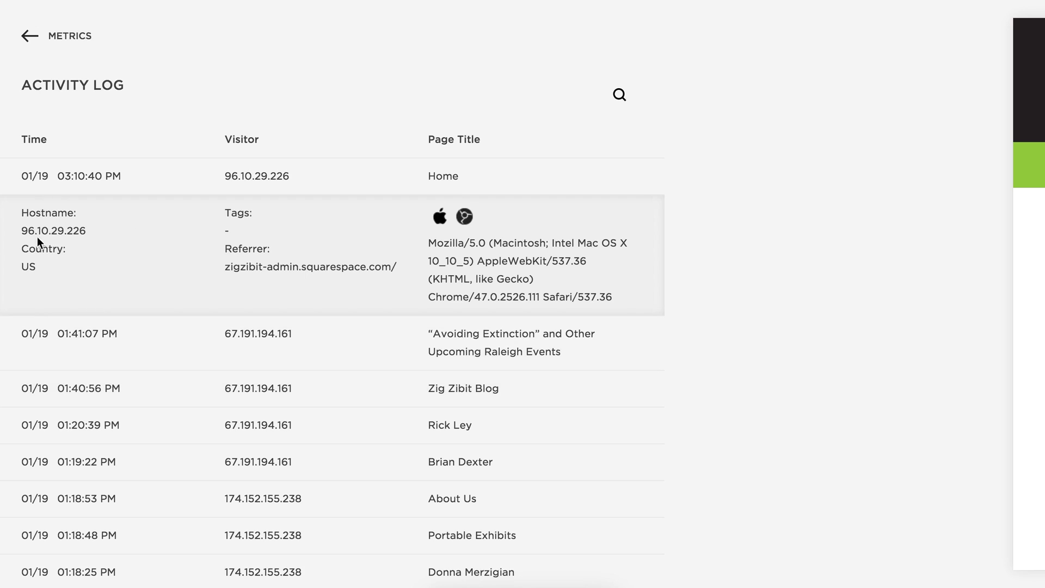
{"action": "scroll", "coordinate": [562, 345], "scroll_direction": "down", "scroll_amount": 2}
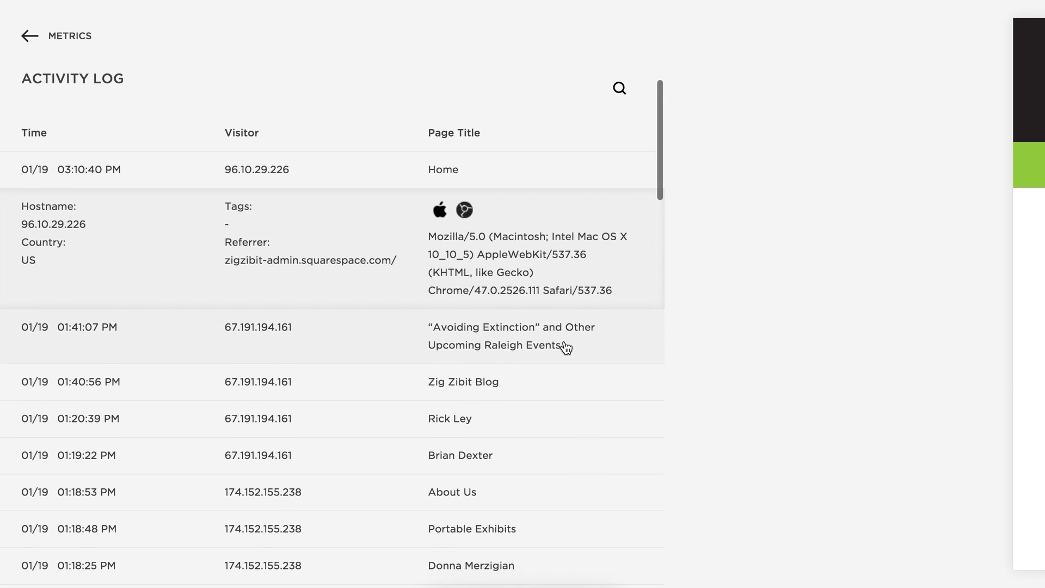
{"action": "scroll", "coordinate": [567, 345], "scroll_direction": "up", "scroll_amount": 3}
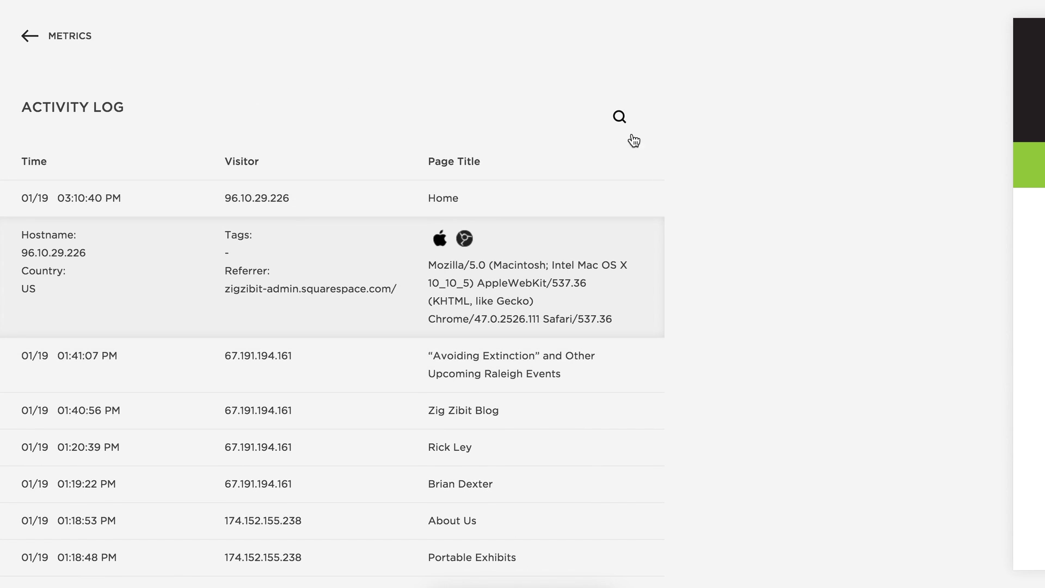
{"action": "left_click", "coordinate": [620, 118]}
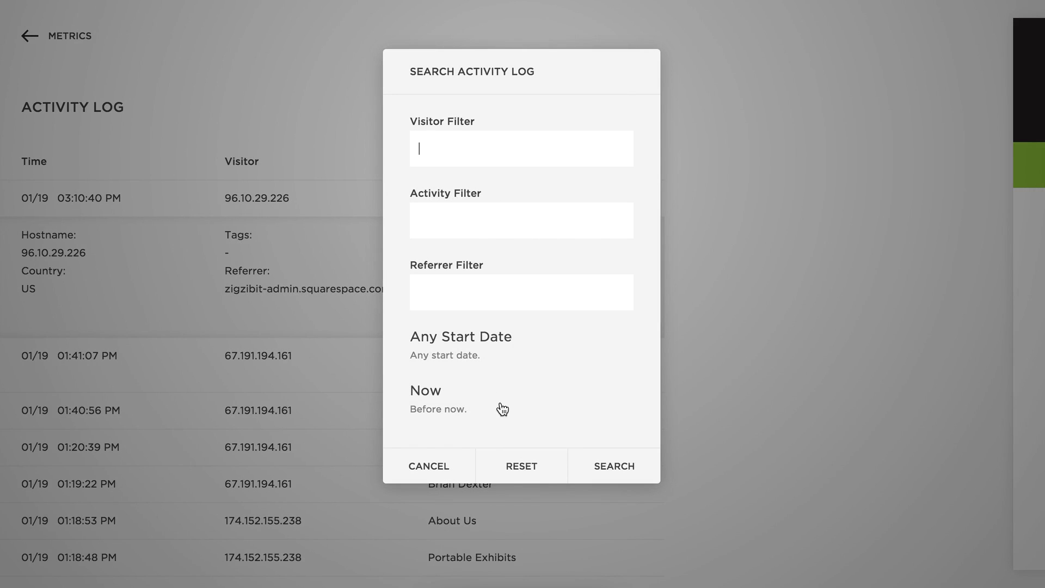
{"action": "left_click", "coordinate": [431, 467]}
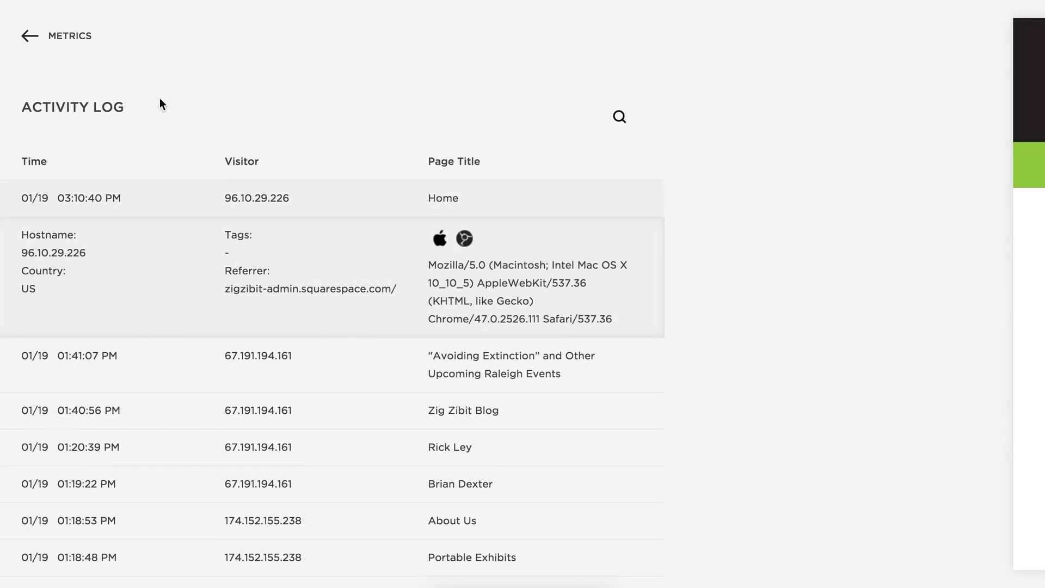
{"action": "left_click", "coordinate": [74, 44]}
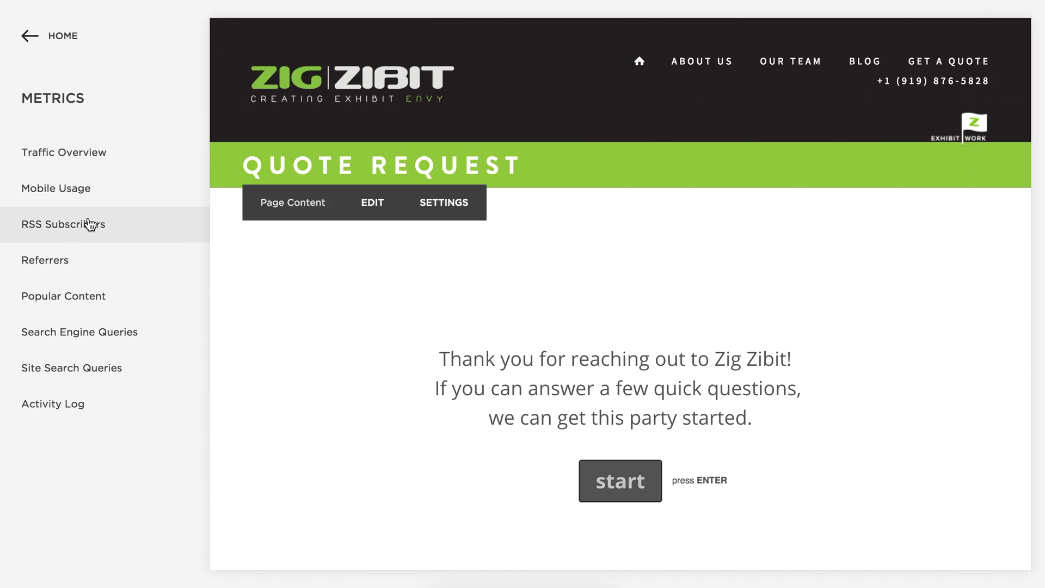
{"action": "left_click", "coordinate": [107, 235]}
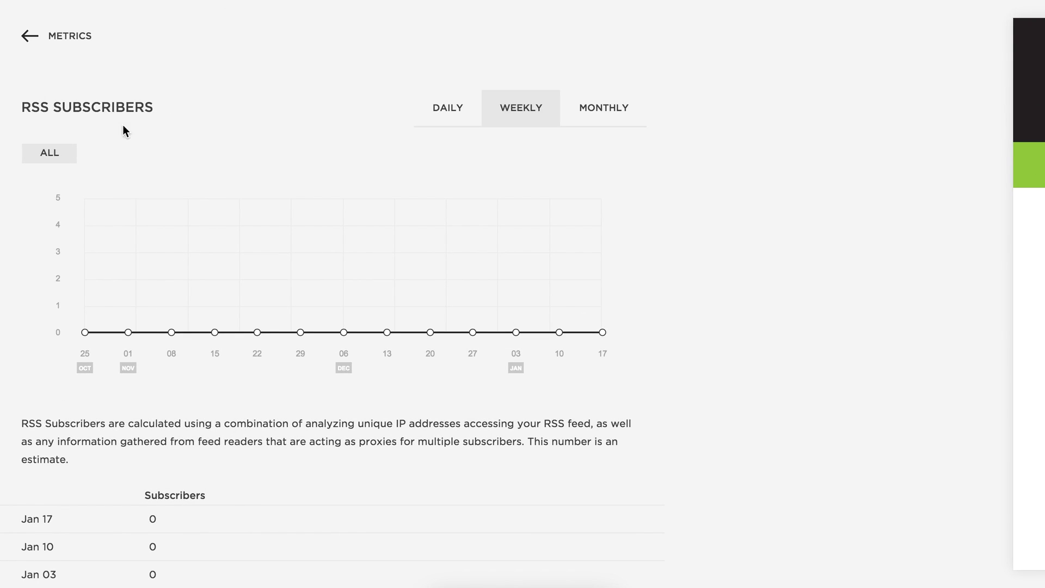
{"action": "left_click", "coordinate": [26, 36]}
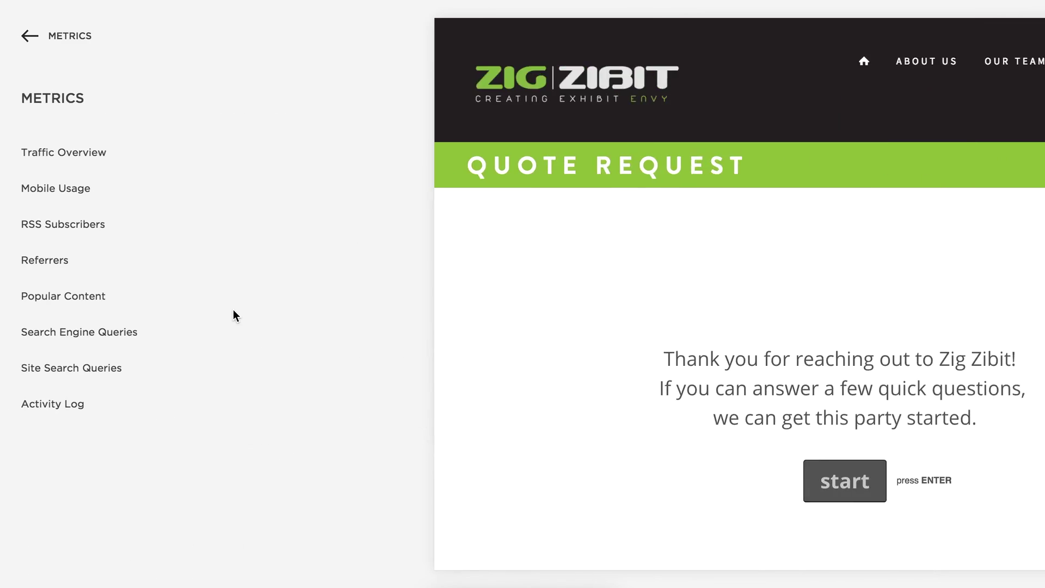
{"action": "left_click", "coordinate": [31, 263]}
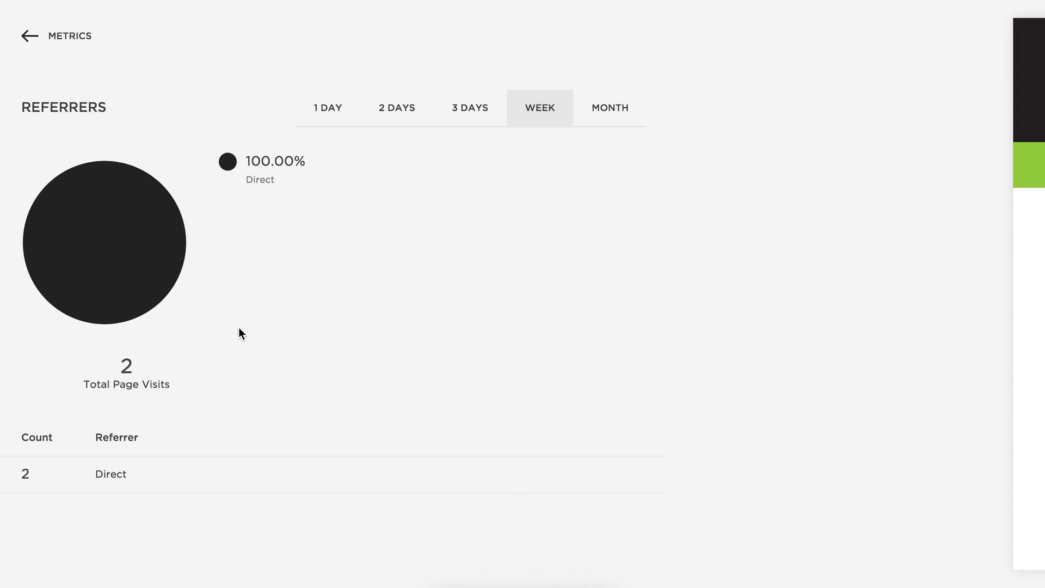
{"action": "left_click", "coordinate": [45, 38]}
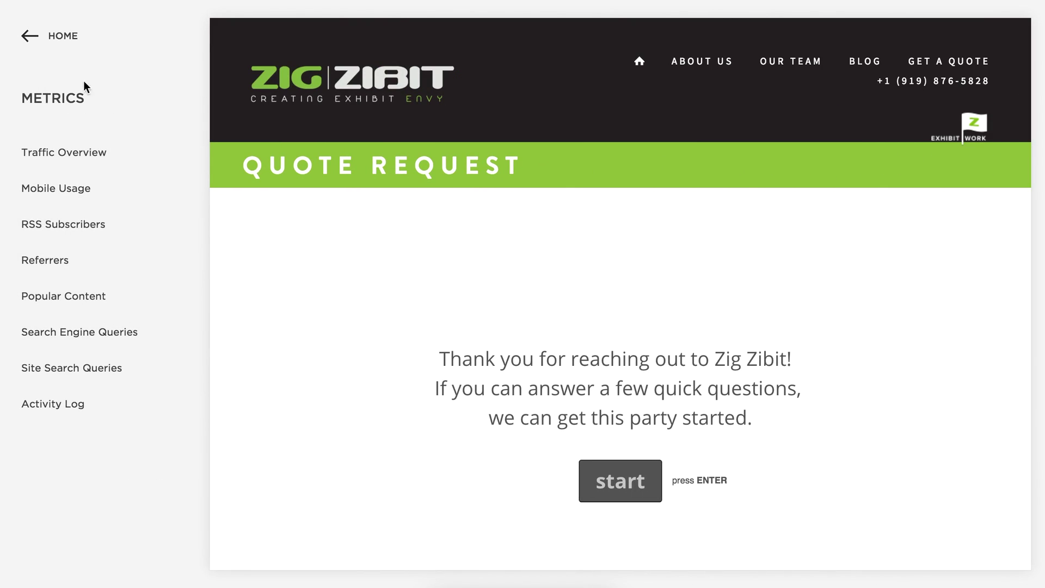
Look over the contact and location details in Settings > Business Information.
{"action": "left_click", "coordinate": [70, 45]}
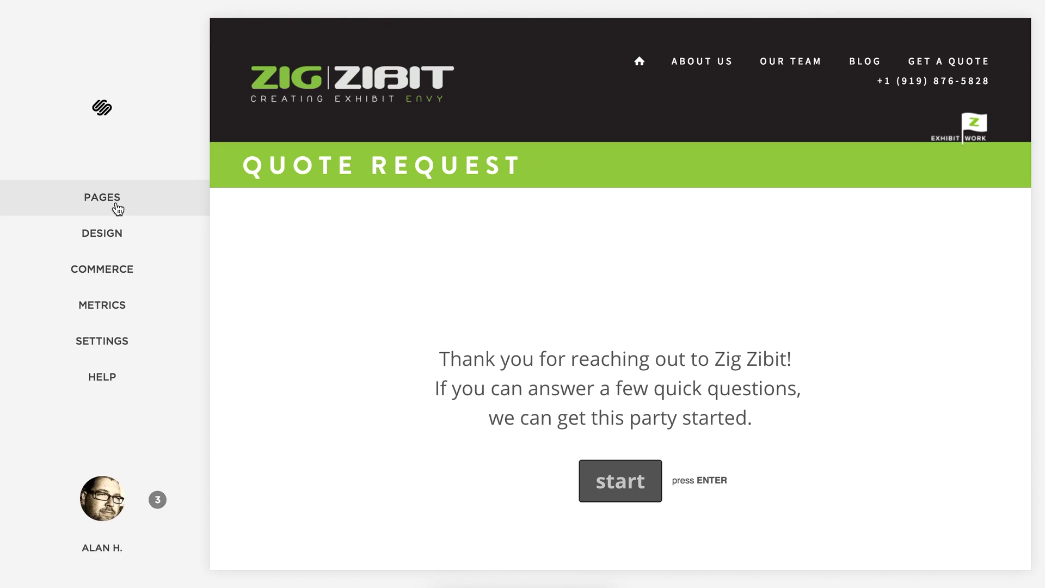
{"action": "left_click", "coordinate": [105, 343]}
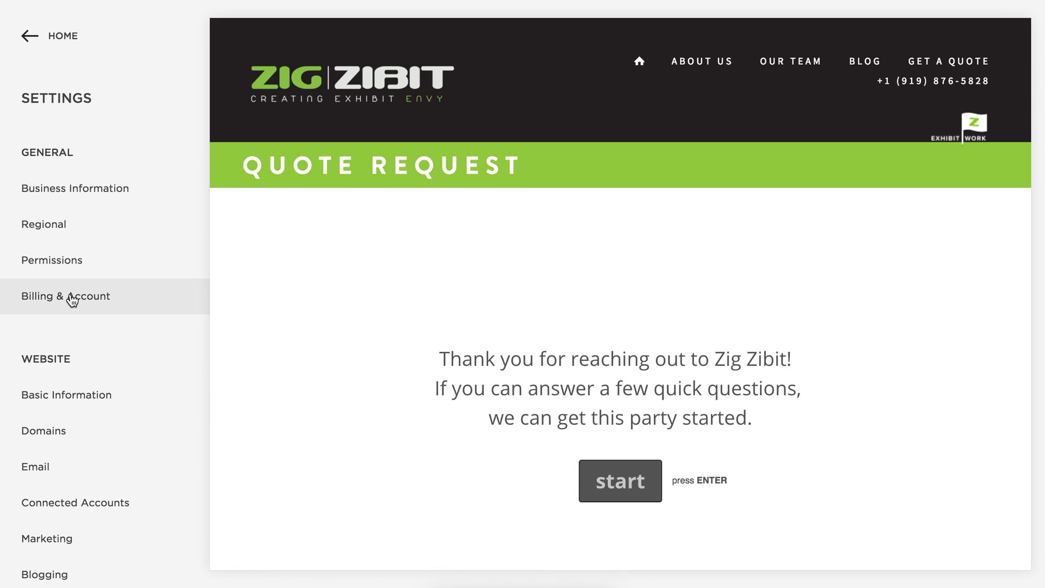
{"action": "left_click", "coordinate": [80, 195]}
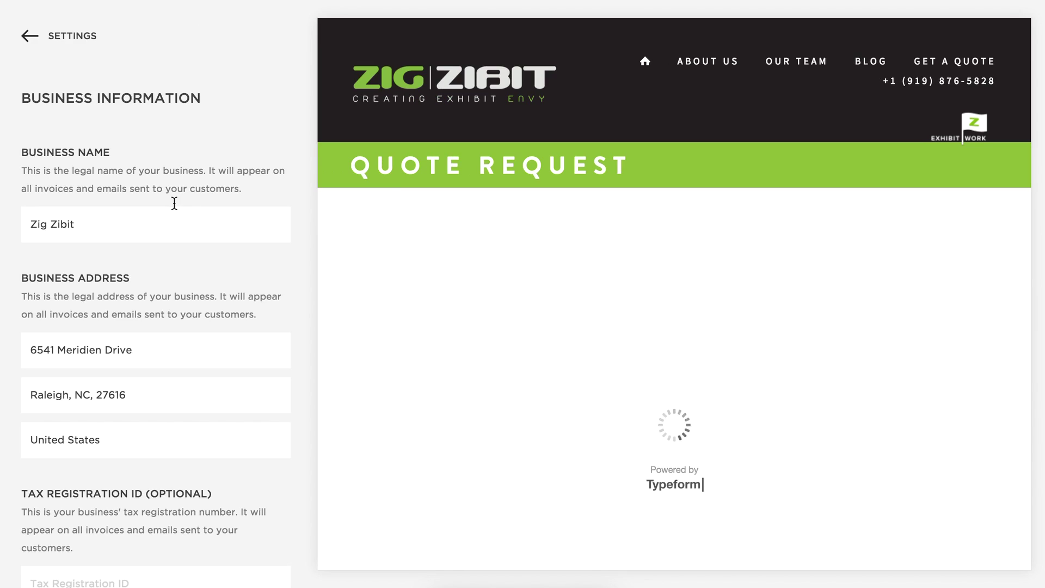
{"action": "scroll", "coordinate": [175, 290], "scroll_direction": "down", "scroll_amount": 5}
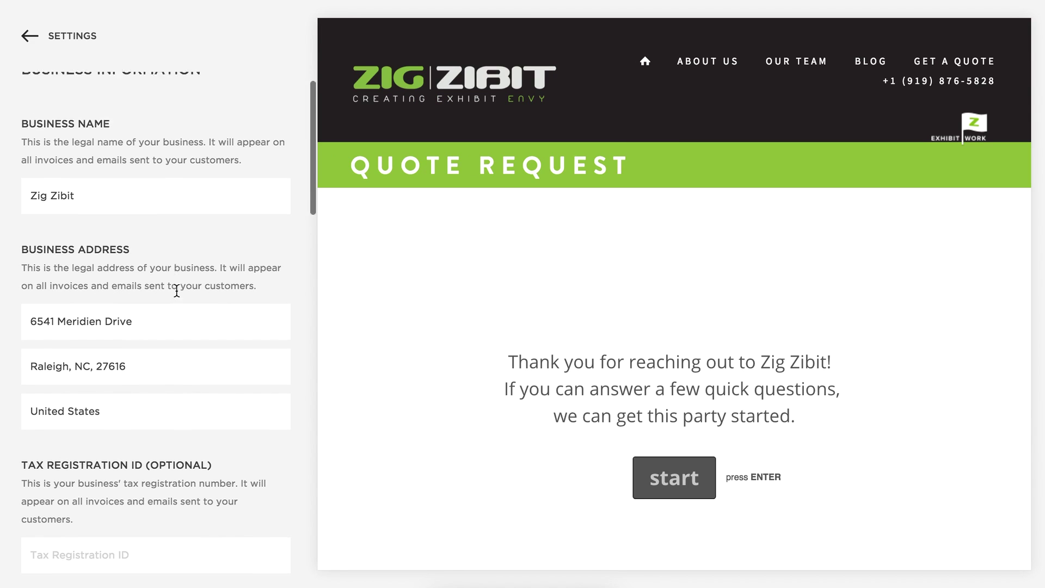
{"action": "scroll", "coordinate": [175, 289], "scroll_direction": "down", "scroll_amount": 4}
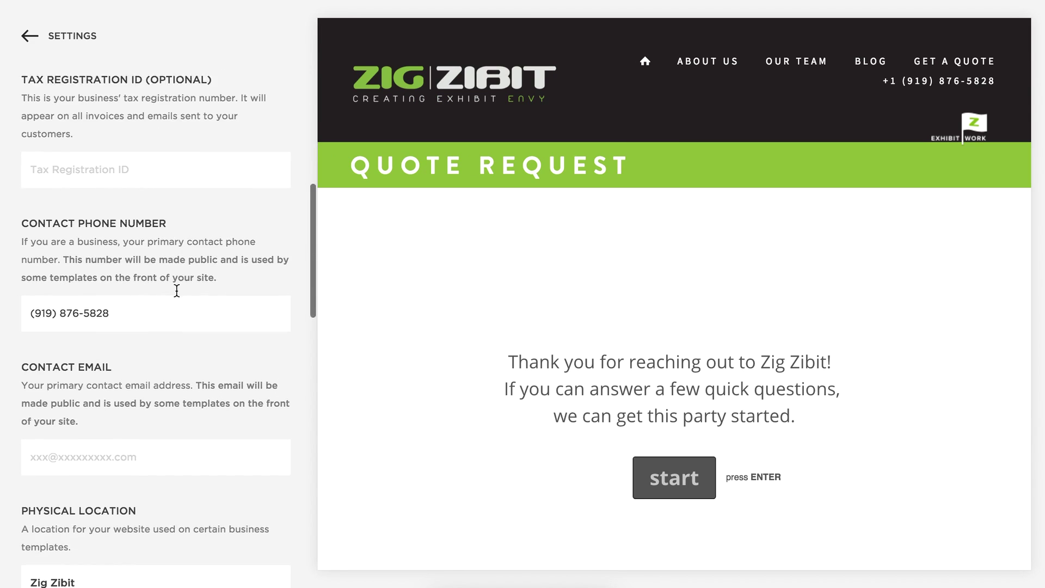
{"action": "scroll", "coordinate": [217, 363], "scroll_direction": "down", "scroll_amount": 9}
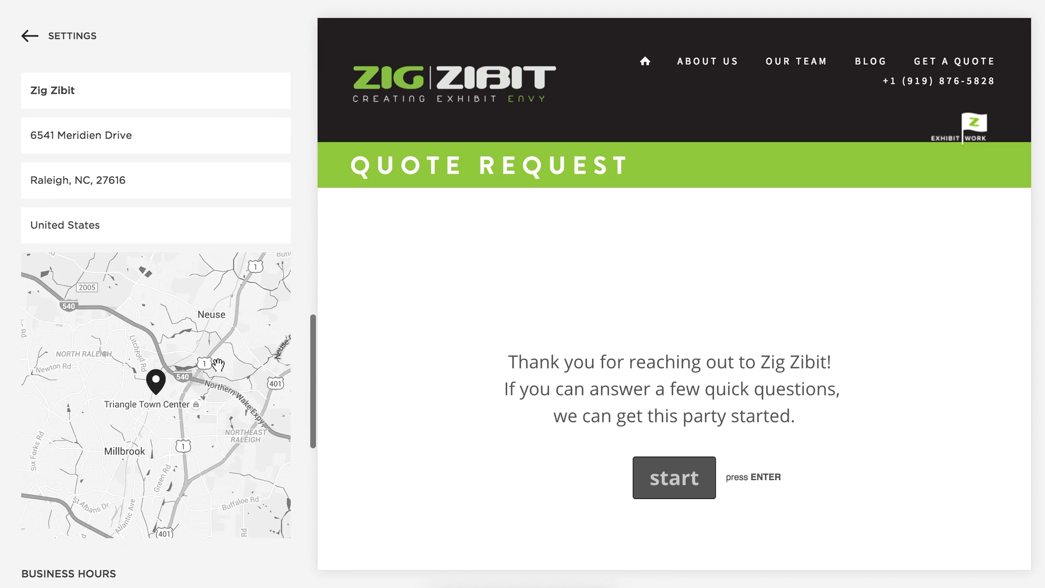
{"action": "scroll", "coordinate": [146, 368], "scroll_direction": "up", "scroll_amount": 4}
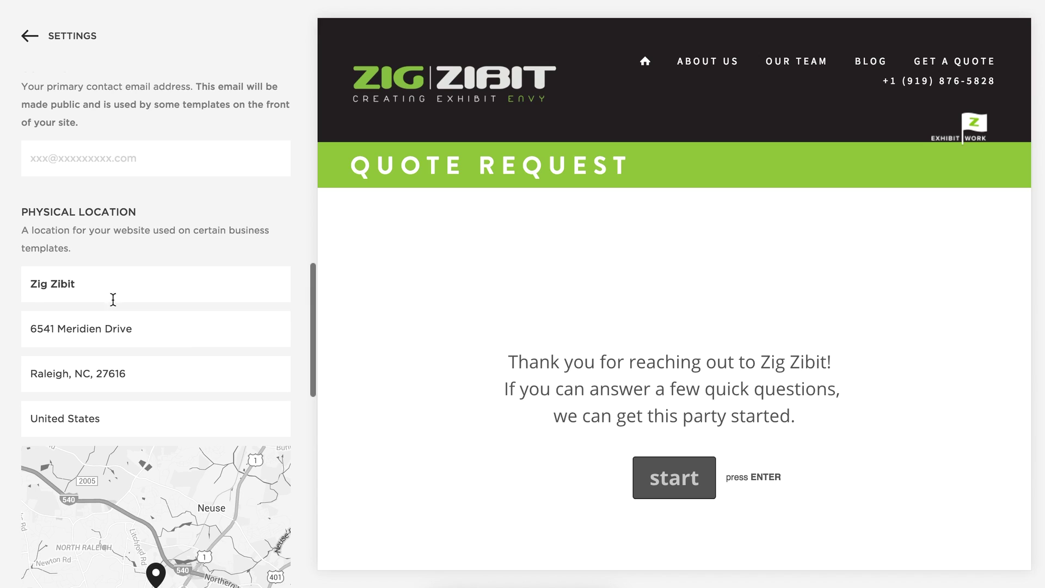
{"action": "scroll", "coordinate": [188, 329], "scroll_direction": "up", "scroll_amount": 2}
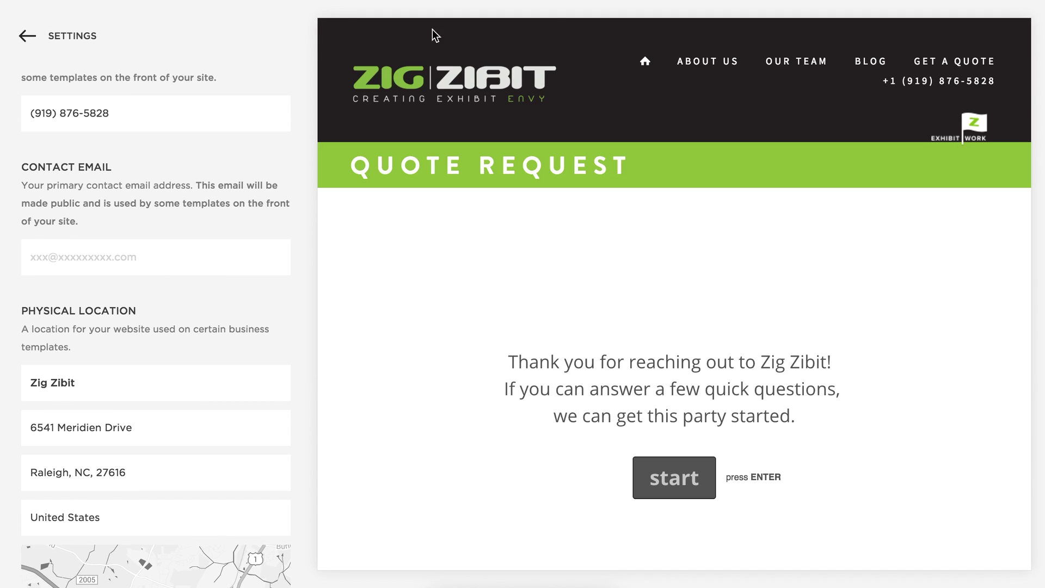
Preview the Quote Request page in phone view, then go back through Settings to the main menu.
{"action": "mouse_move", "coordinate": [678, 14]}
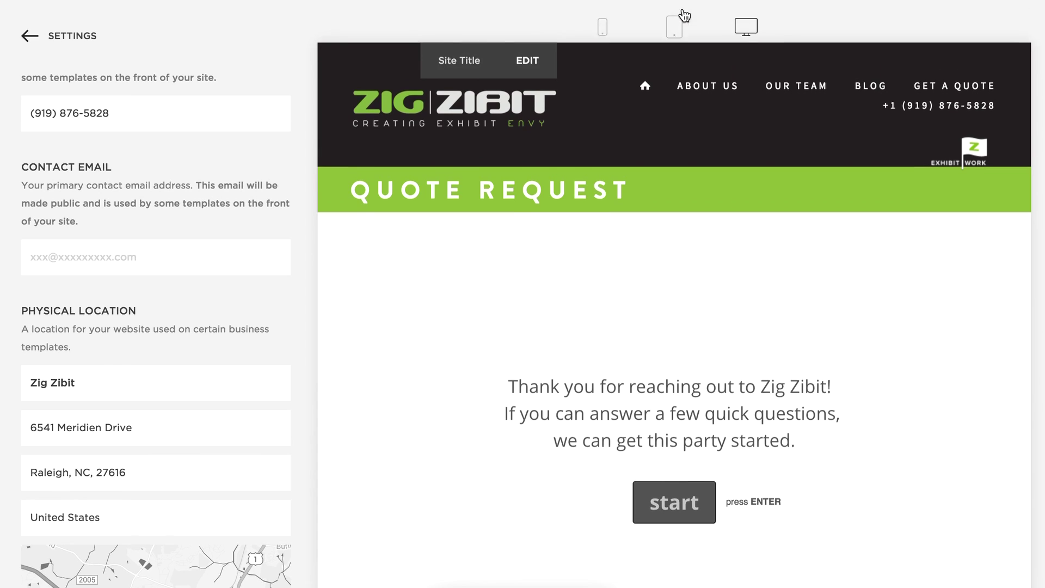
{"action": "left_click", "coordinate": [602, 32]}
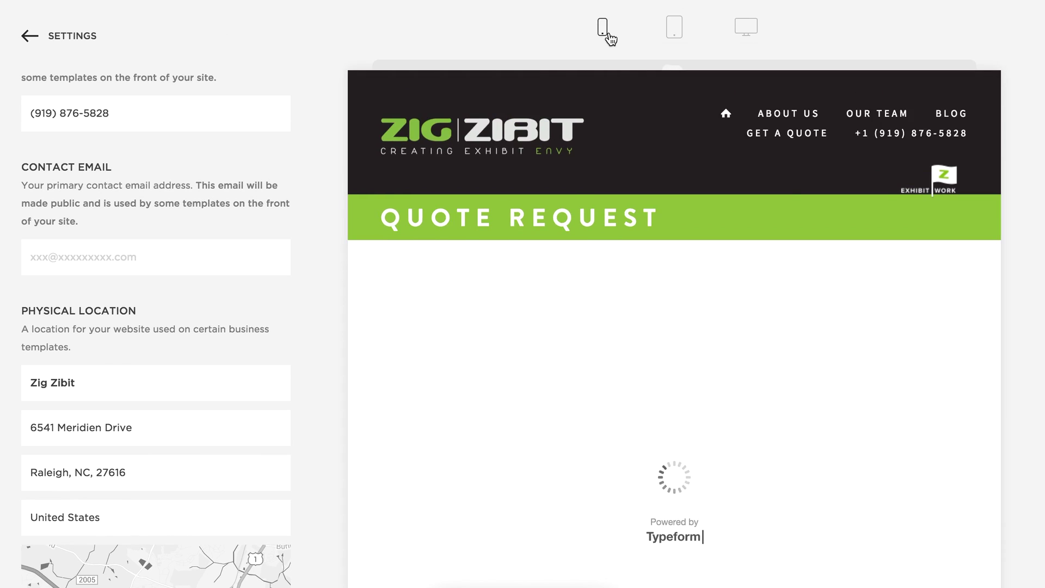
{"action": "scroll", "coordinate": [782, 453], "scroll_direction": "down", "scroll_amount": 5}
{"action": "scroll", "coordinate": [782, 452], "scroll_direction": "down", "scroll_amount": 3}
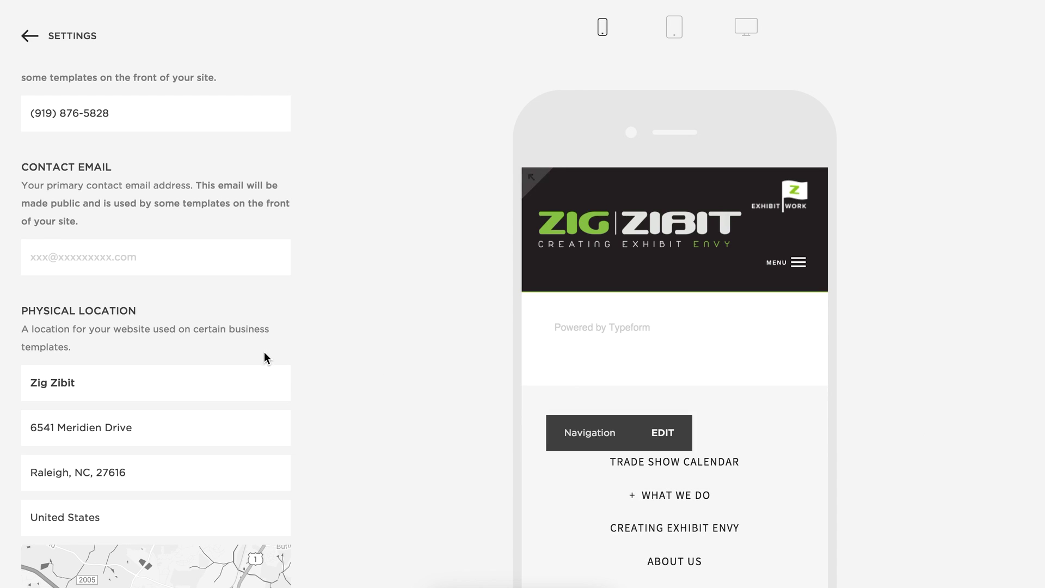
{"action": "left_click", "coordinate": [42, 40]}
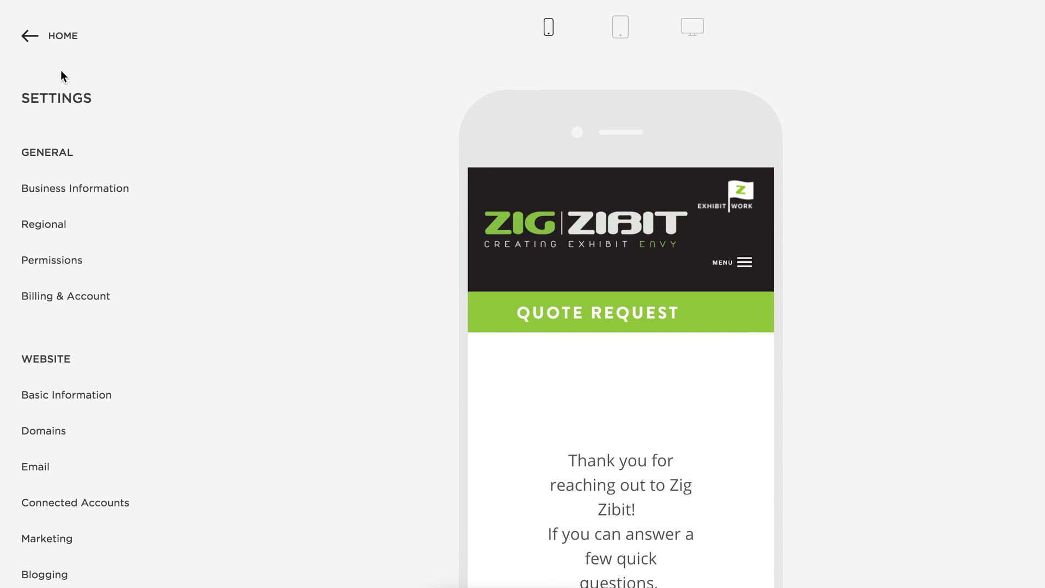
{"action": "left_click", "coordinate": [62, 37]}
{"action": "left_click", "coordinate": [87, 233]}
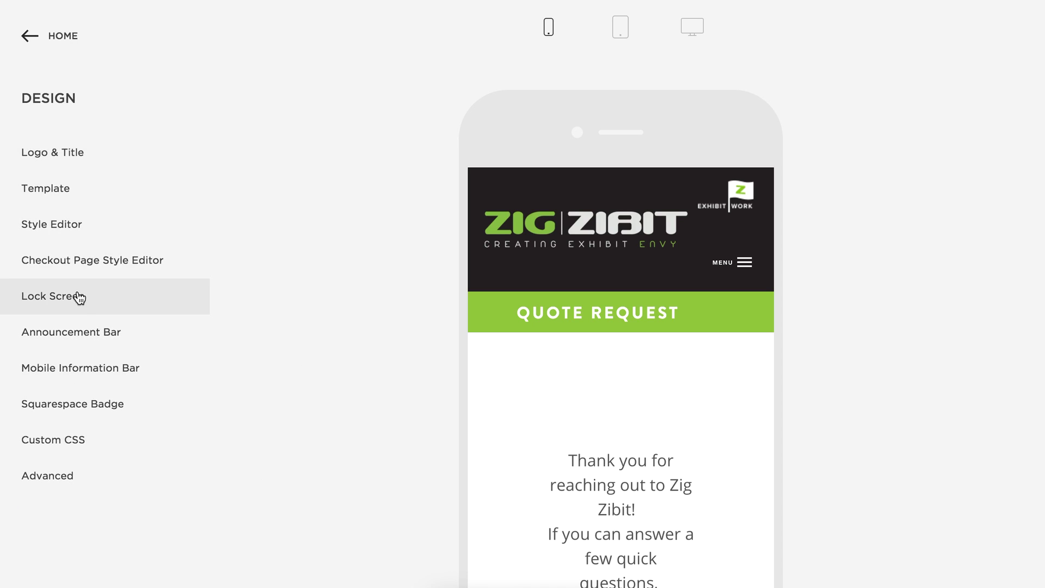
{"action": "left_click", "coordinate": [77, 369]}
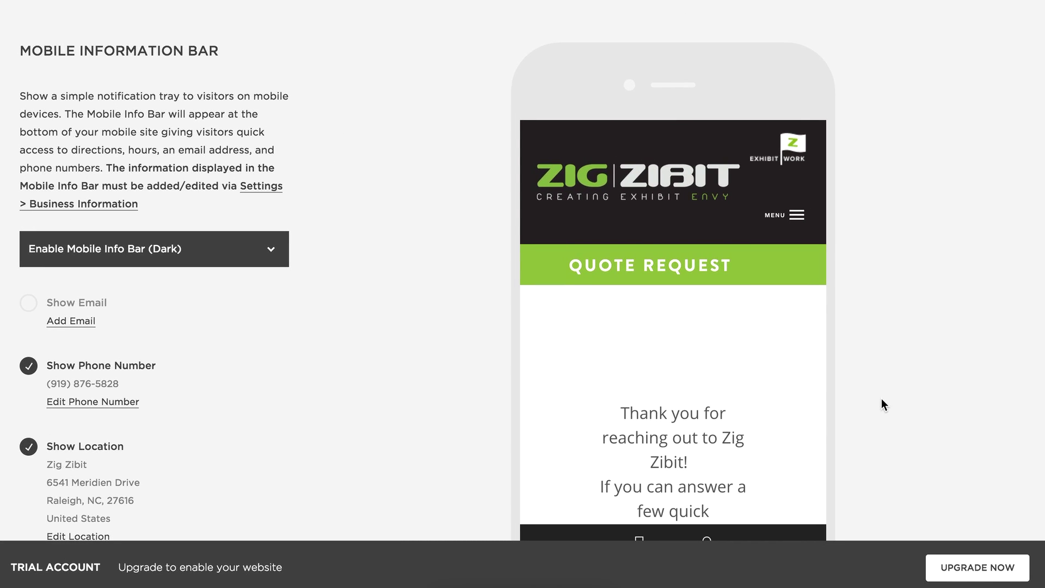
{"action": "left_click_drag", "start_coordinate": [746, 558], "coordinate": [745, 493]}
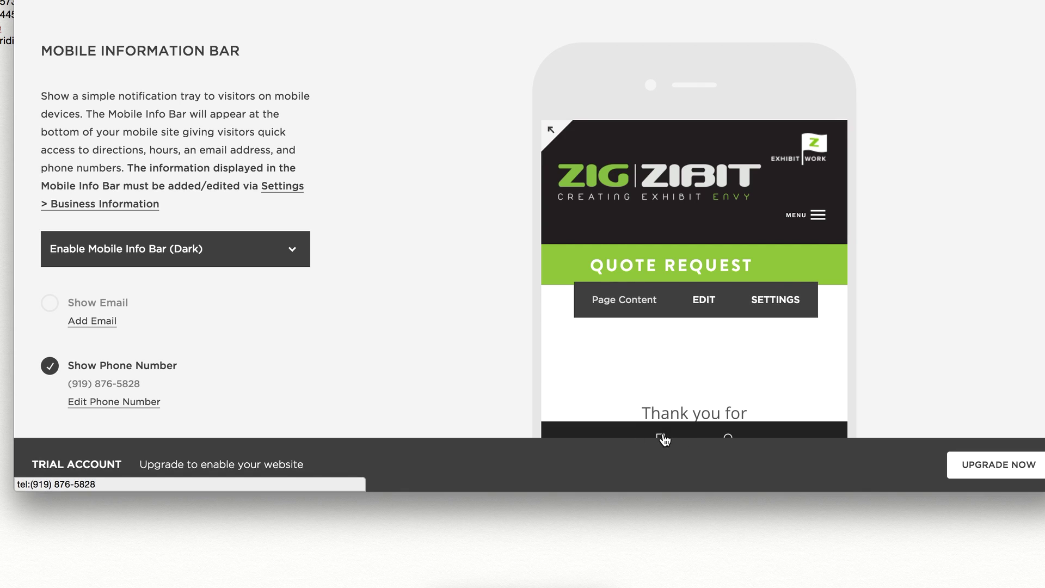
{"action": "left_click", "coordinate": [671, 433]}
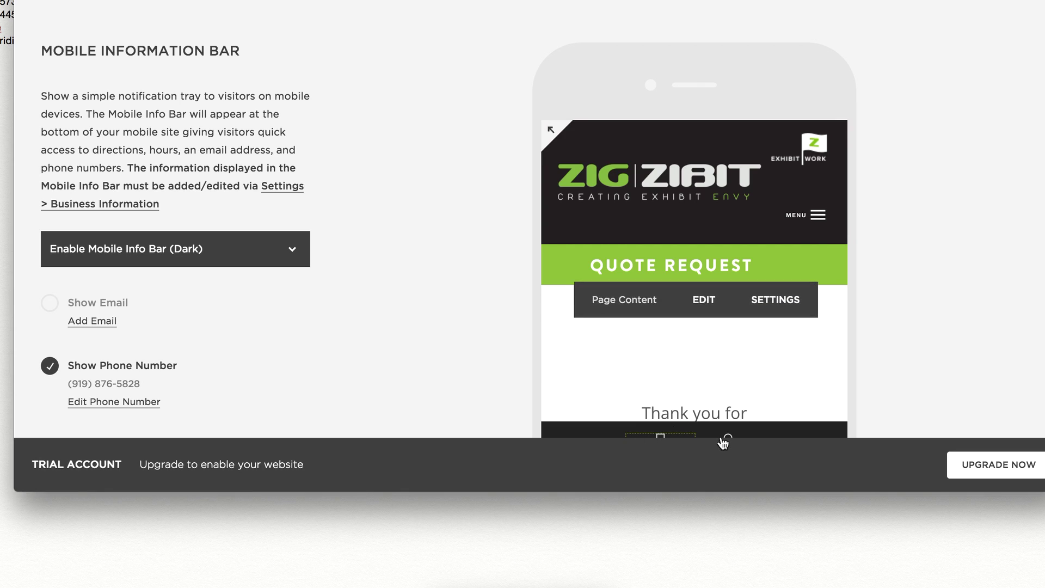
{"action": "left_click", "coordinate": [731, 438]}
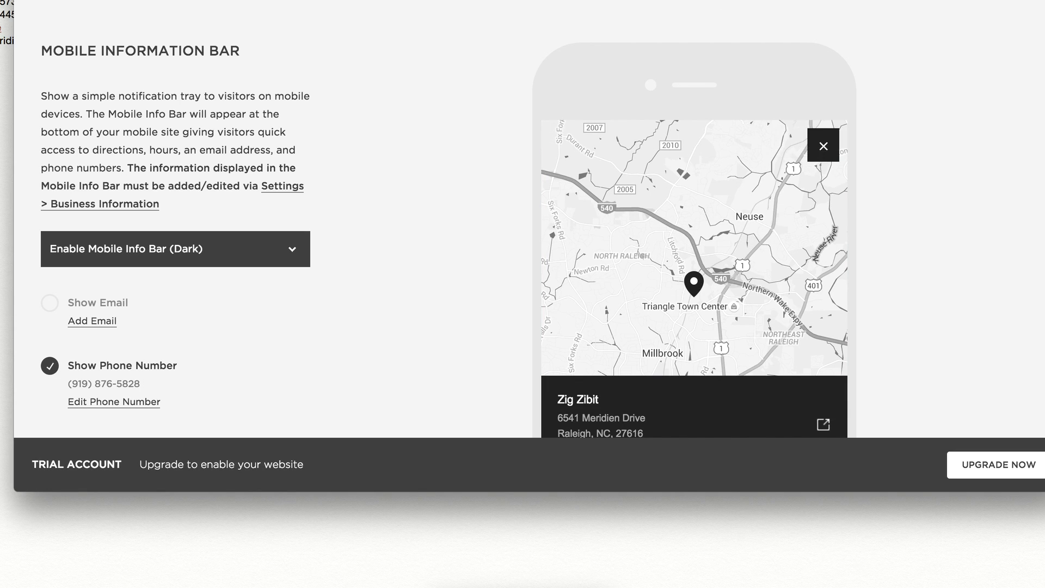
{"action": "left_click", "coordinate": [698, 5]}
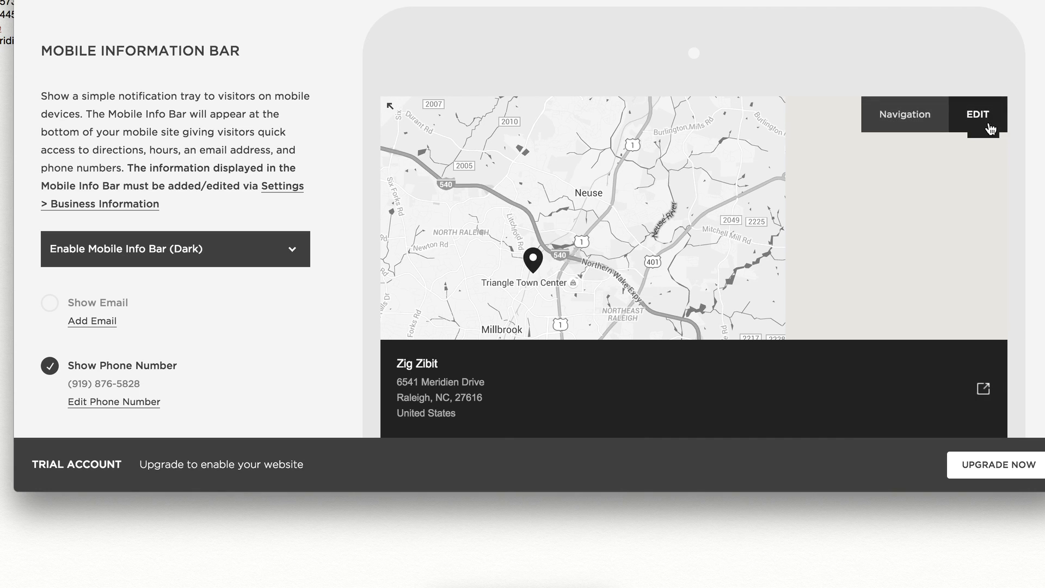
{"action": "left_click", "coordinate": [971, 133]}
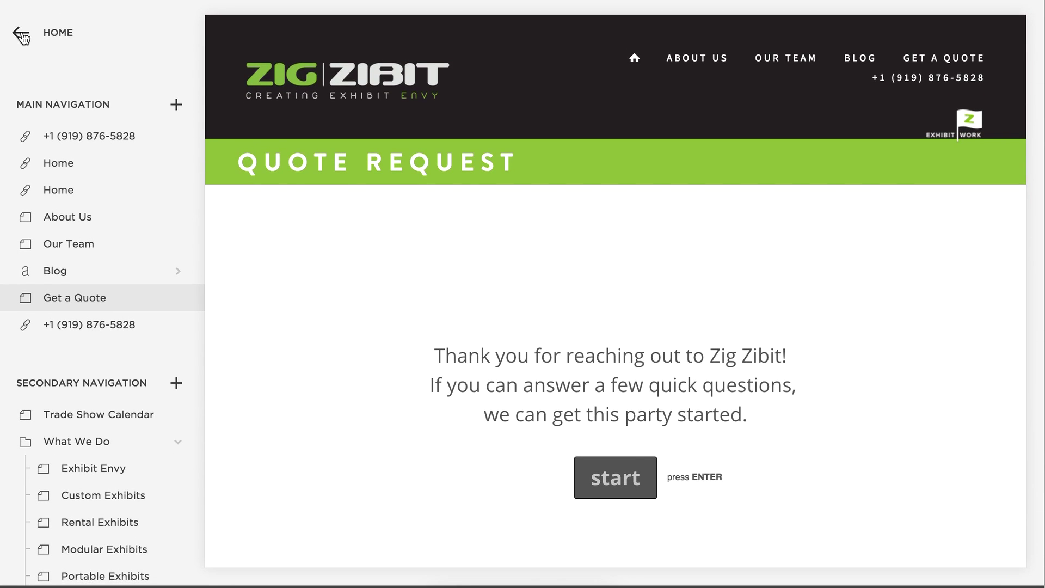
Check the empty Site Description field in Settings > Basic Information.
{"action": "left_click", "coordinate": [22, 36]}
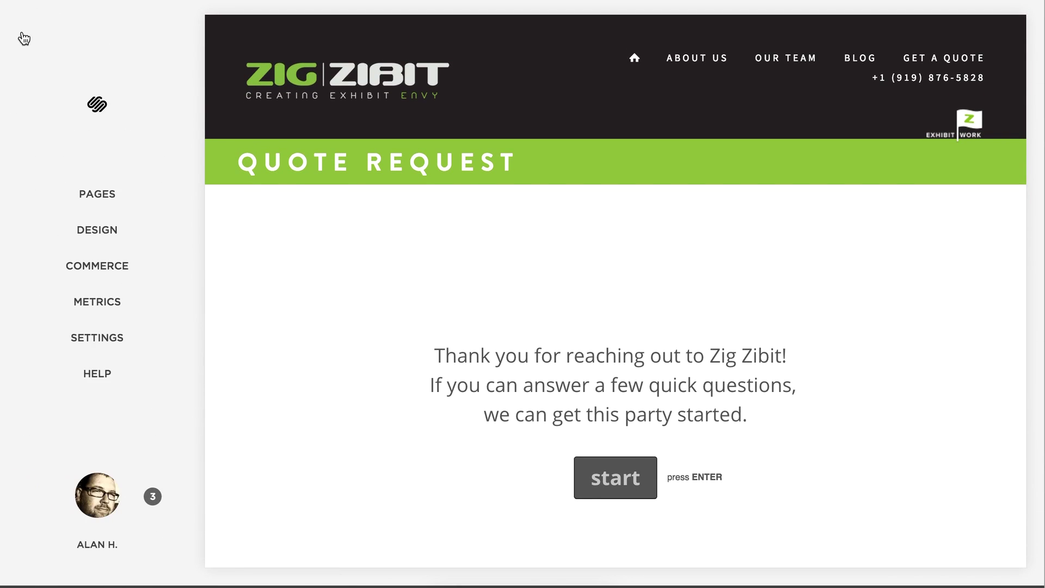
{"action": "left_click", "coordinate": [104, 339]}
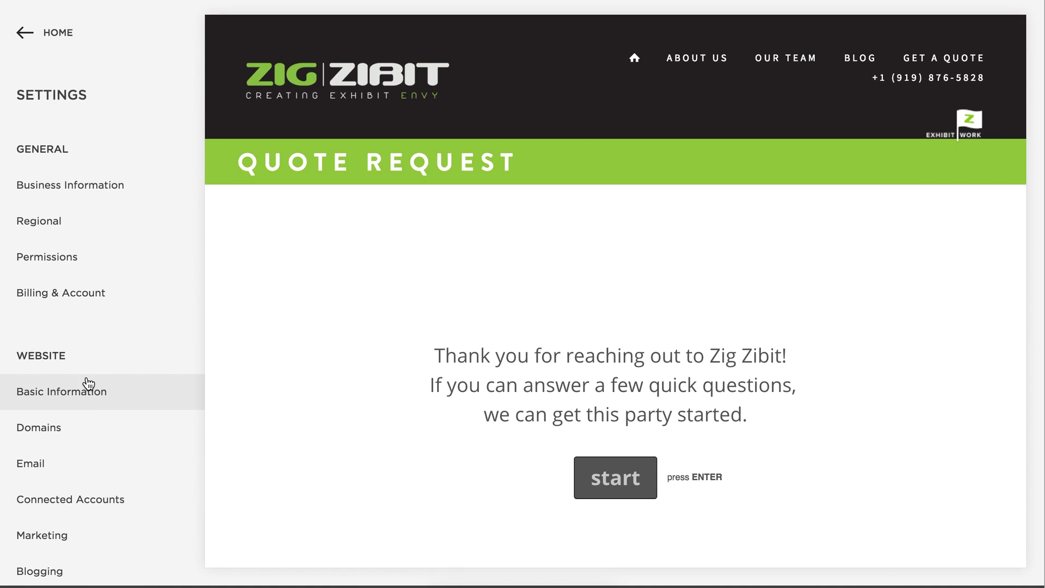
{"action": "left_click", "coordinate": [93, 397]}
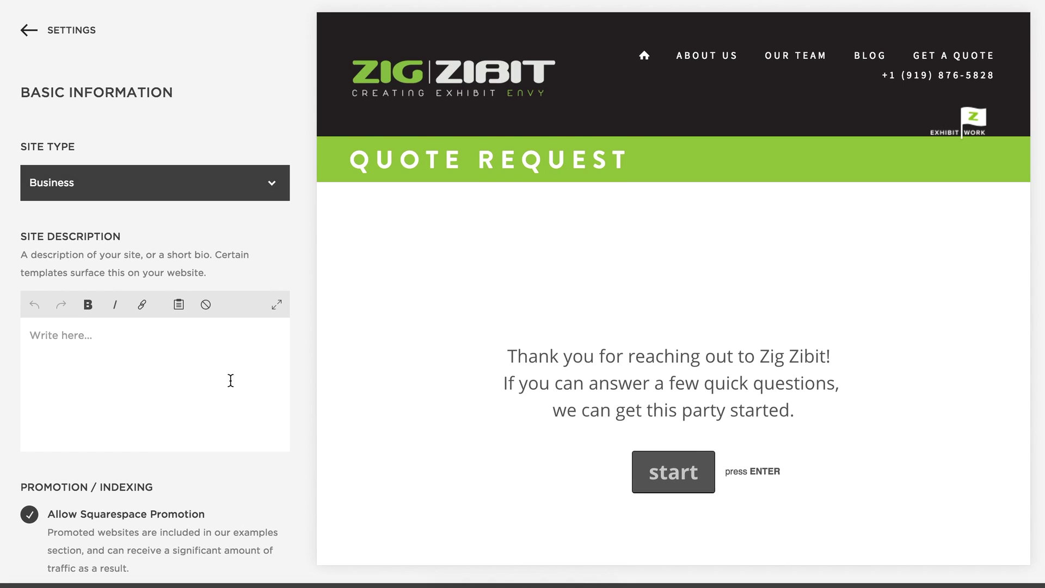
{"action": "left_click", "coordinate": [113, 346]}
{"action": "scroll", "coordinate": [190, 370], "scroll_direction": "down", "scroll_amount": 1}
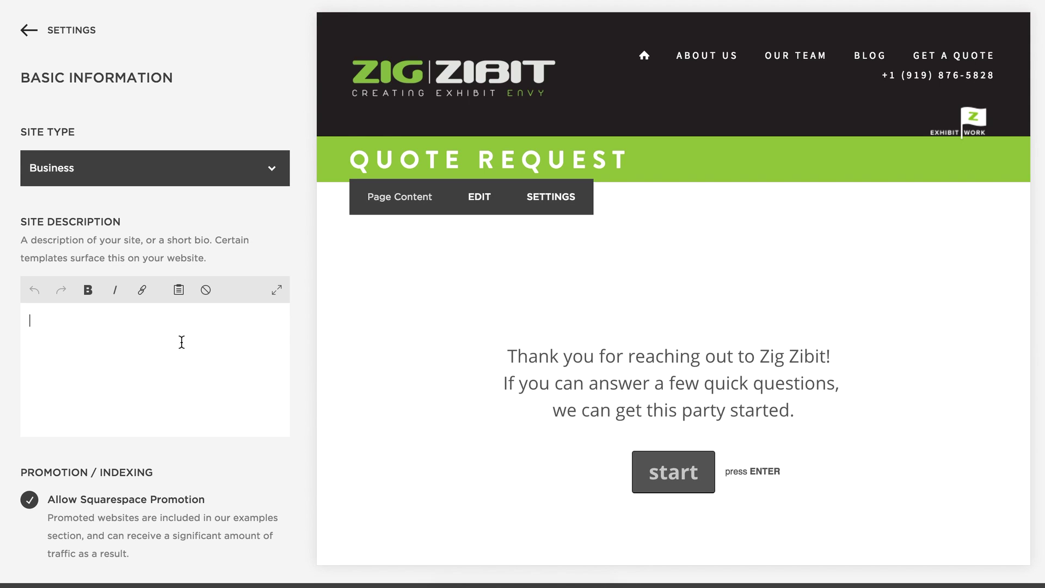
{"action": "scroll", "coordinate": [271, 234], "scroll_direction": "down", "scroll_amount": 1}
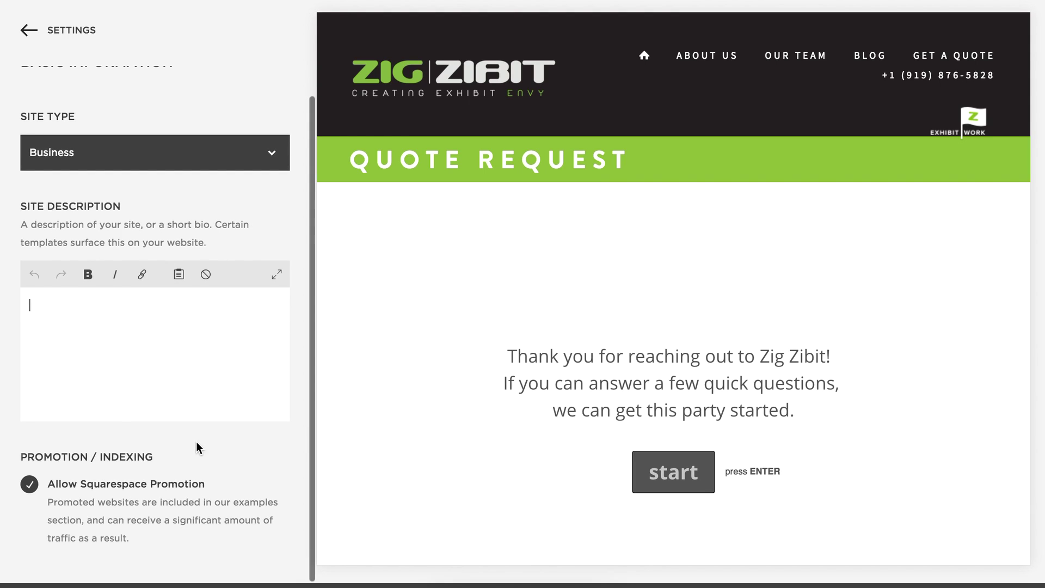
{"action": "scroll", "coordinate": [203, 392], "scroll_direction": "up", "scroll_amount": 2}
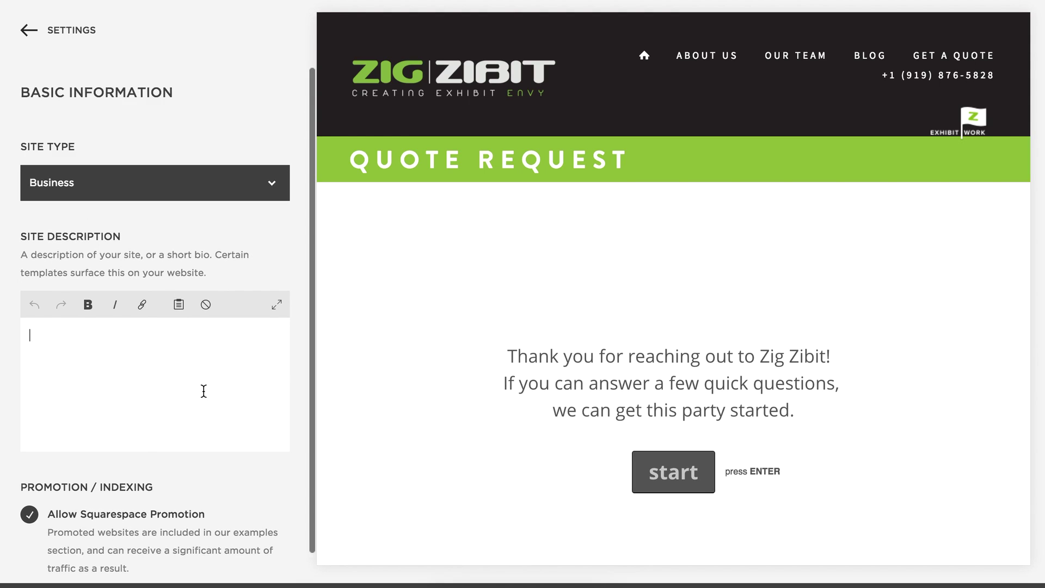
Return to the settings list and move on to the Marketing settings.
{"action": "left_click", "coordinate": [75, 32]}
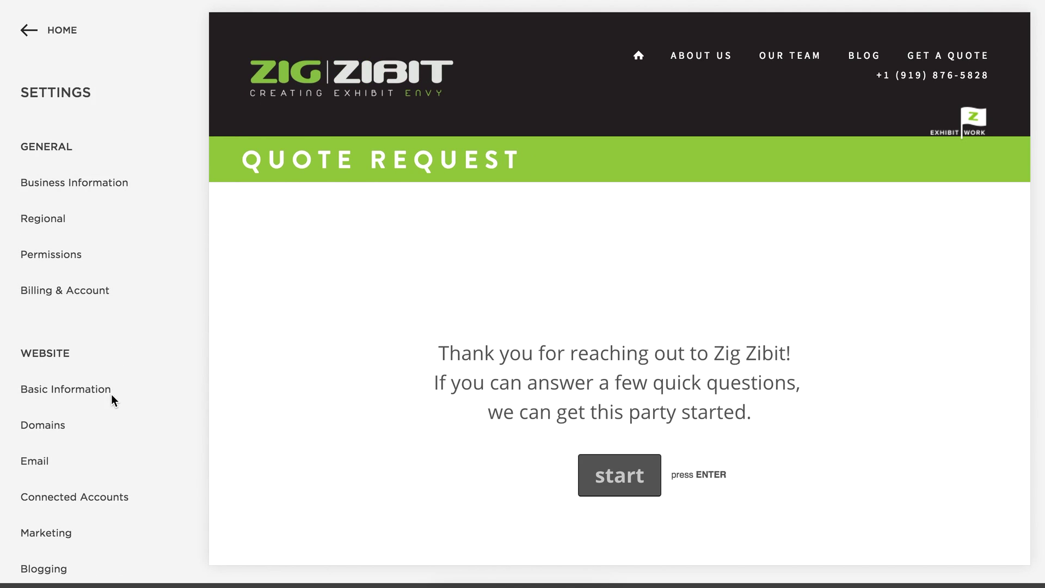
{"action": "scroll", "coordinate": [119, 412], "scroll_direction": "down", "scroll_amount": 5}
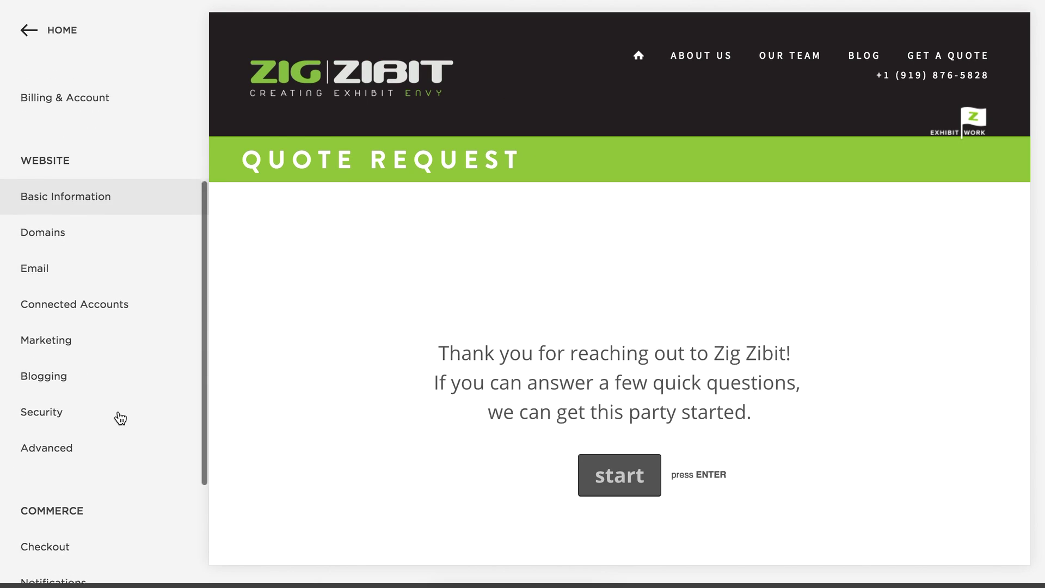
{"action": "scroll", "coordinate": [119, 418], "scroll_direction": "down", "scroll_amount": 3}
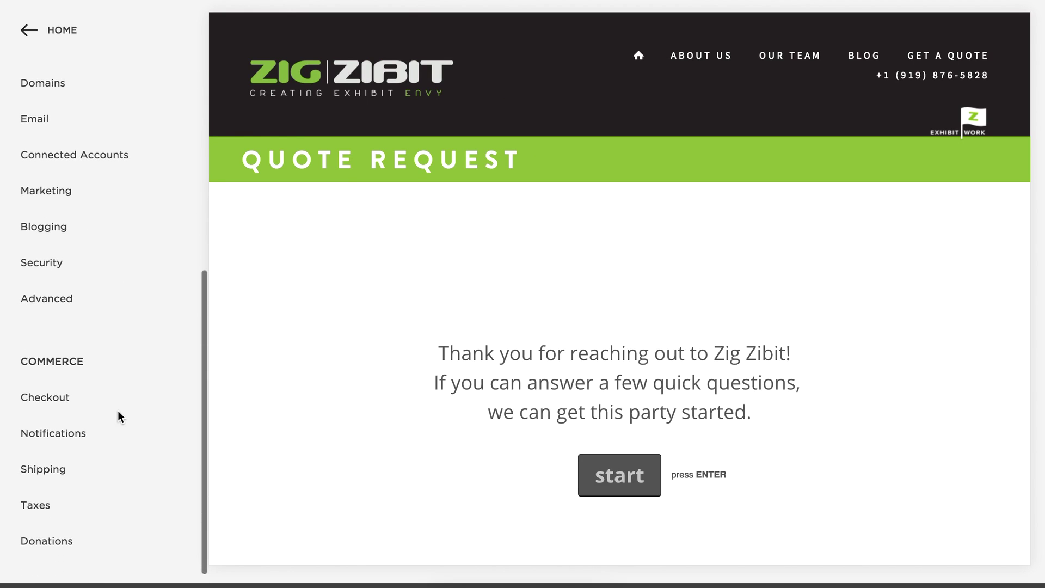
{"action": "scroll", "coordinate": [118, 410], "scroll_direction": "up", "scroll_amount": 3}
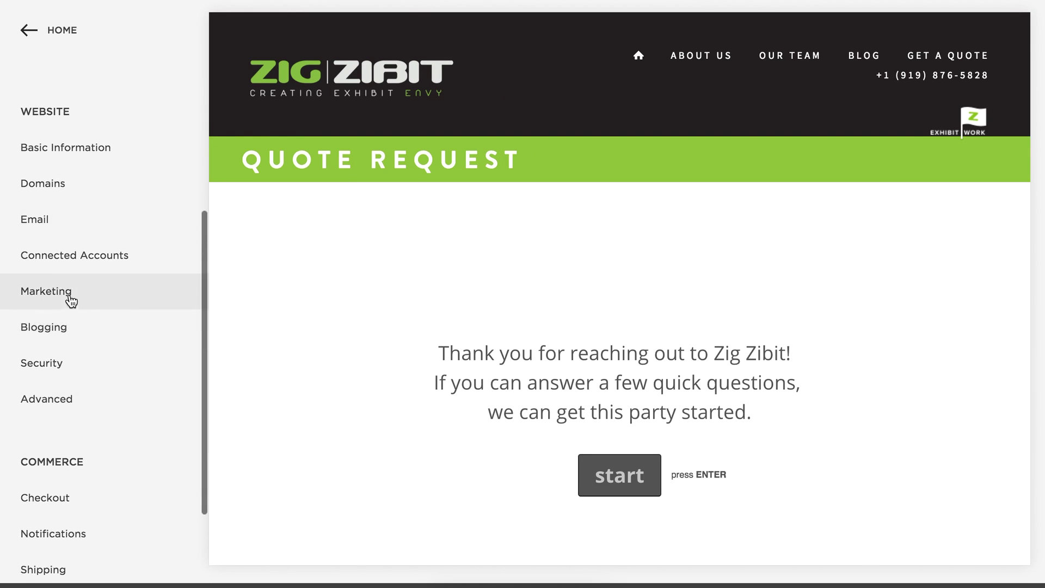
{"action": "left_click", "coordinate": [69, 294]}
Check the empty SEO search engine description and title formats, then back out to the main menu.
{"action": "left_click", "coordinate": [60, 150]}
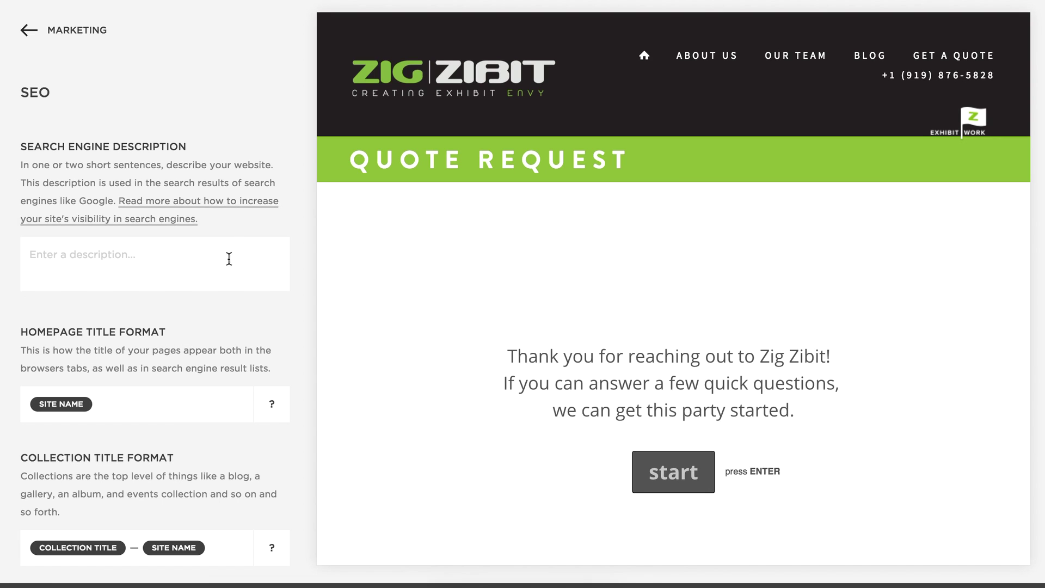
{"action": "left_click", "coordinate": [218, 263]}
{"action": "scroll", "coordinate": [284, 345], "scroll_direction": "down", "scroll_amount": 3}
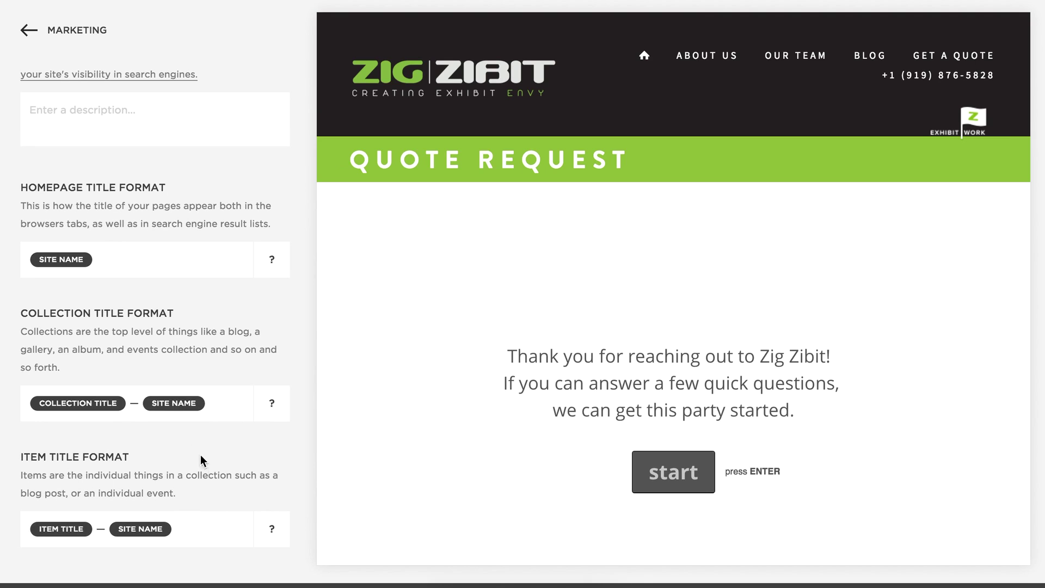
{"action": "left_click", "coordinate": [26, 32]}
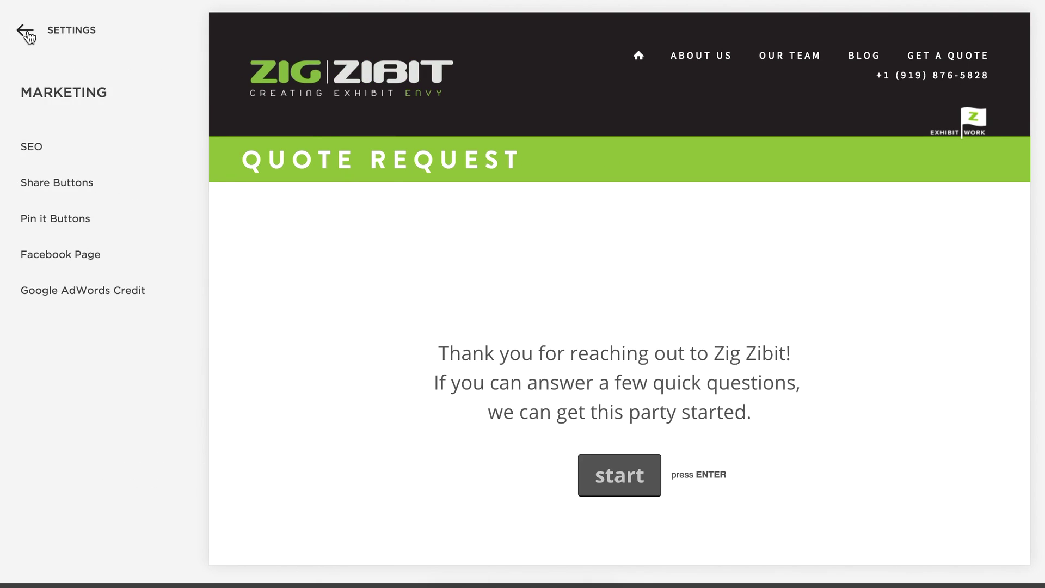
{"action": "left_click", "coordinate": [26, 33]}
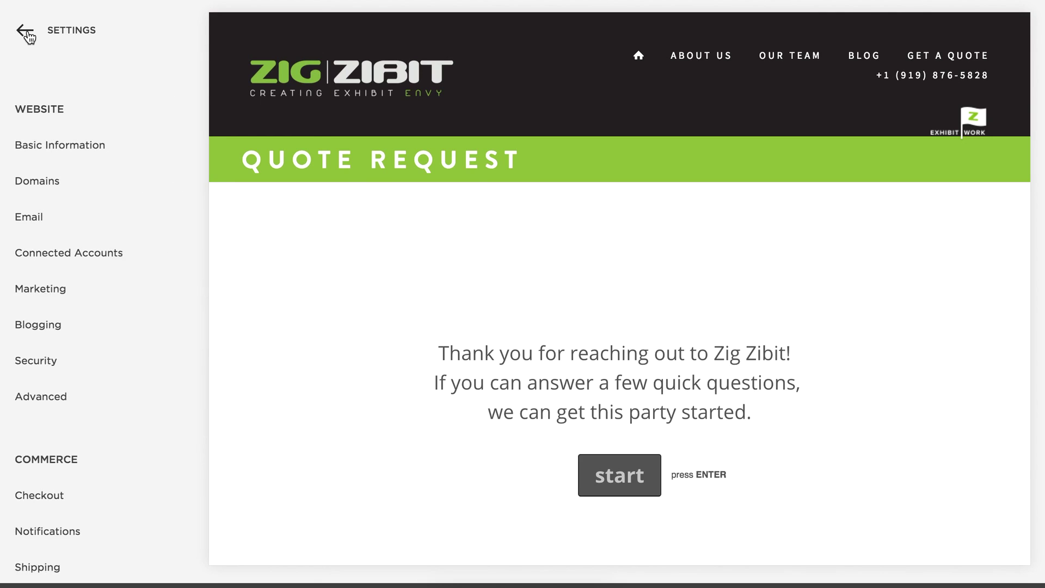
{"action": "left_click", "coordinate": [27, 33]}
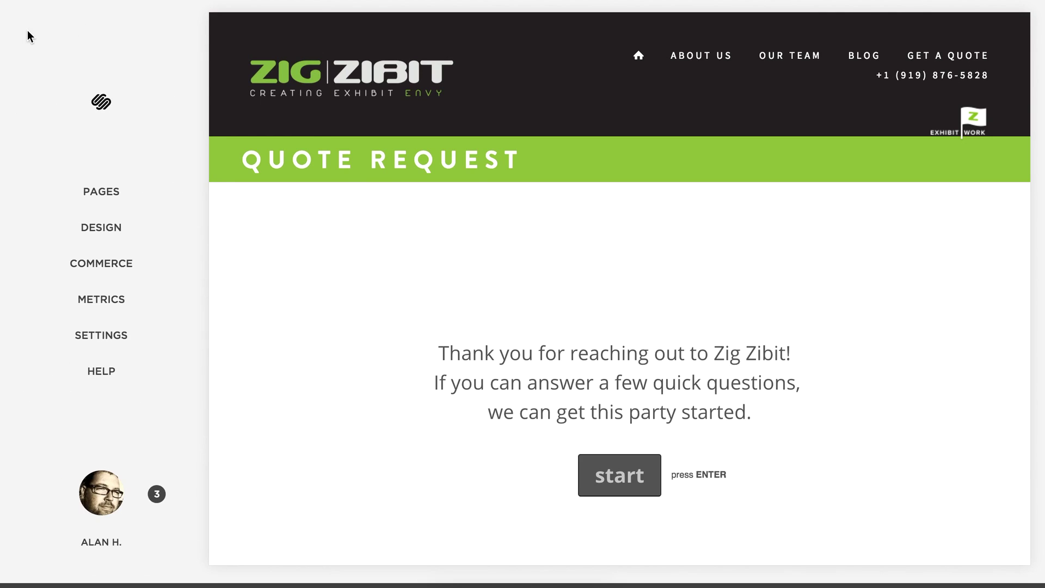
Preview the About Us page from the Pages list and open its Page Settings.
{"action": "left_click", "coordinate": [116, 190]}
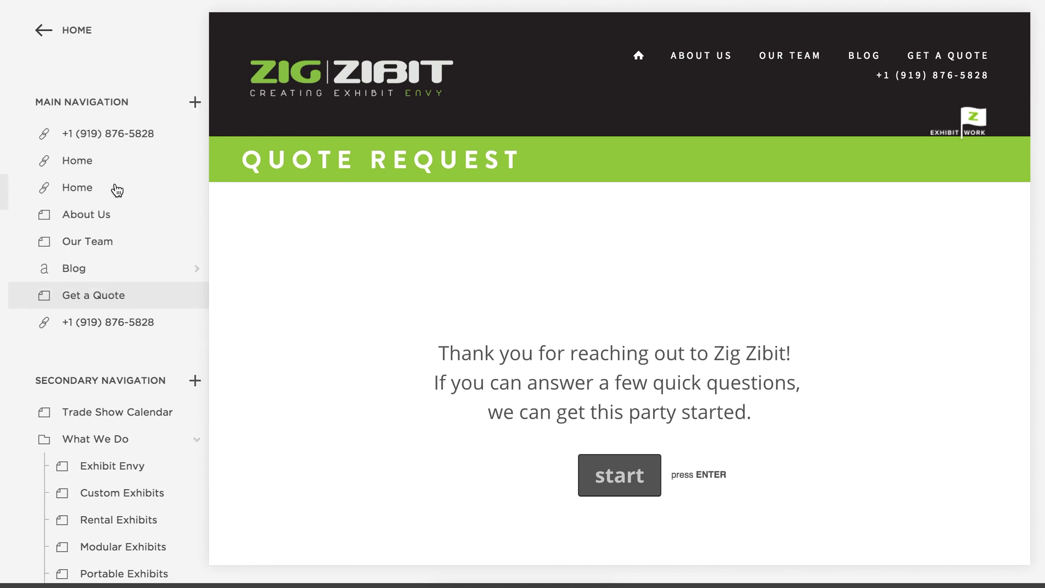
{"action": "left_click", "coordinate": [86, 217]}
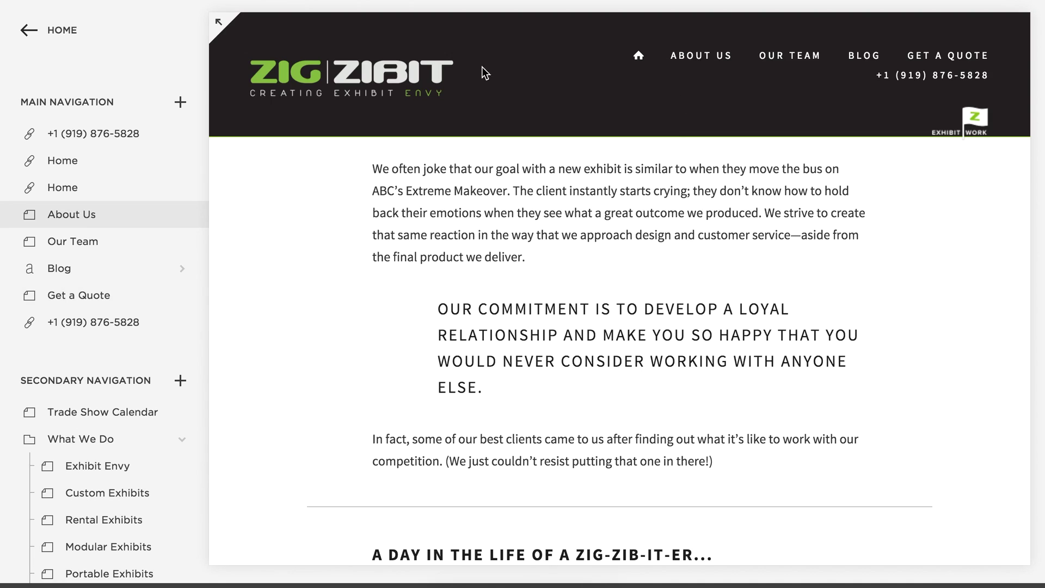
{"action": "scroll", "coordinate": [727, 217], "scroll_direction": "up", "scroll_amount": 3}
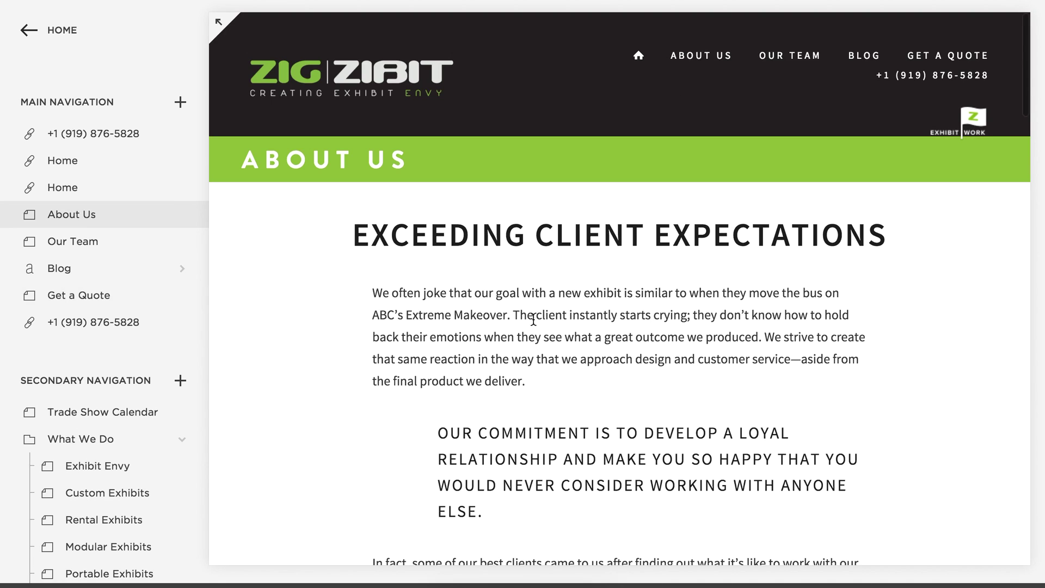
{"action": "mouse_move", "coordinate": [590, 305]}
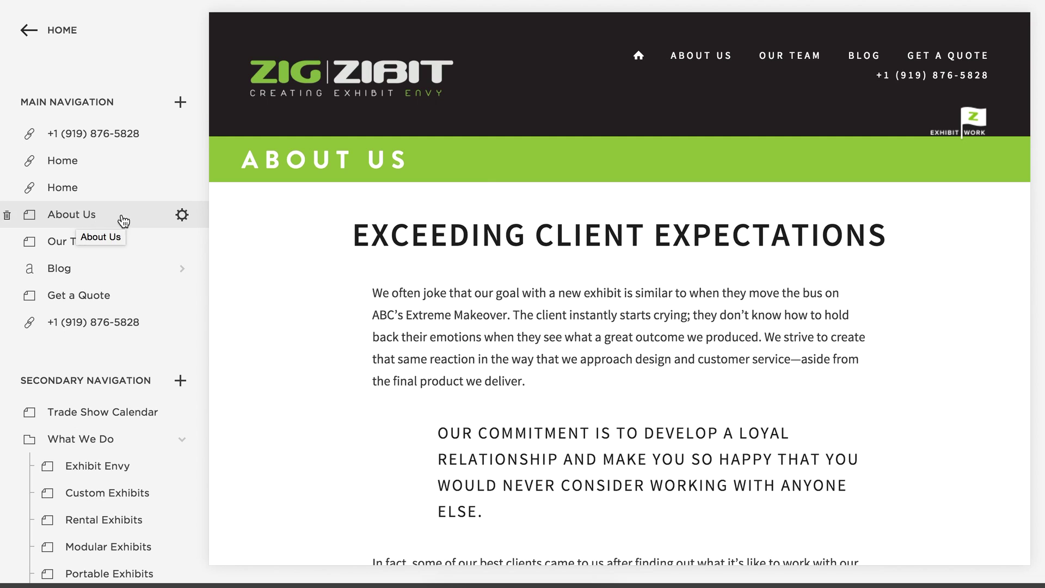
{"action": "left_click", "coordinate": [181, 215]}
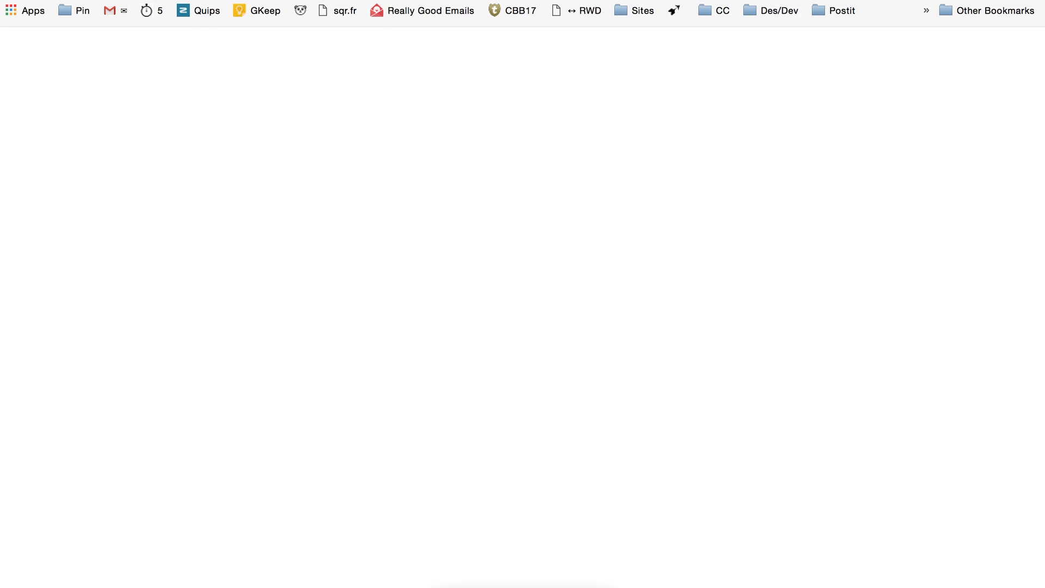
Open squareflair.com from the omnibox suggestion and reach its Squarespace login screen.
{"action": "type", "text": "square"}
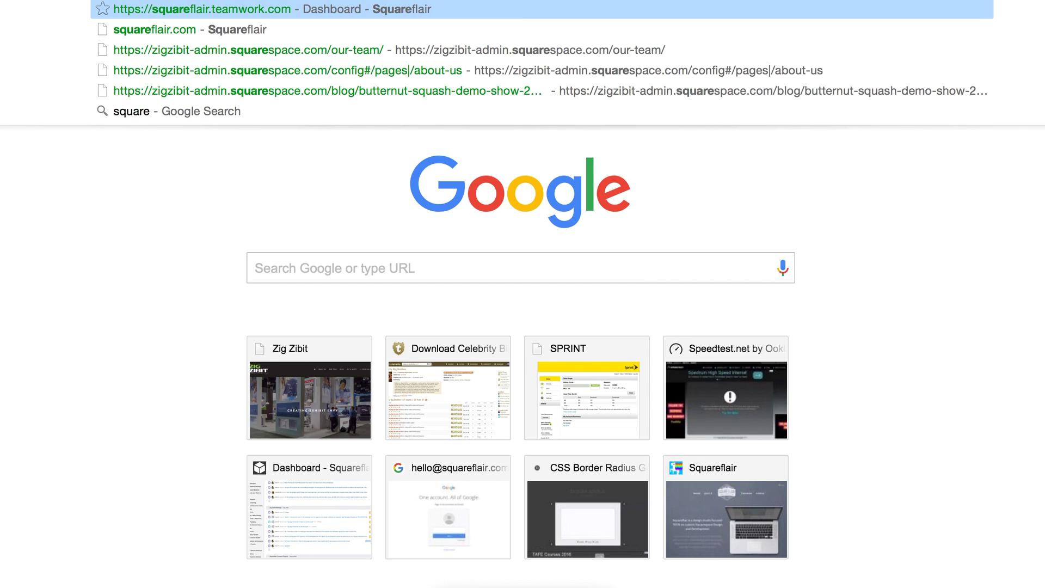
{"action": "key", "text": "Down"}
{"action": "key", "text": "Return"}
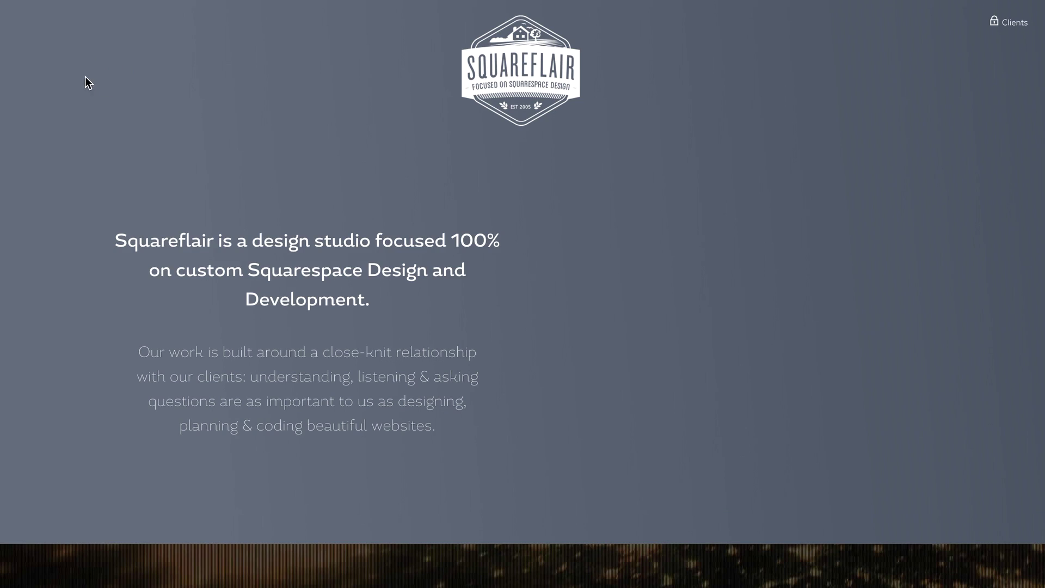
{"action": "key", "text": "Escape"}
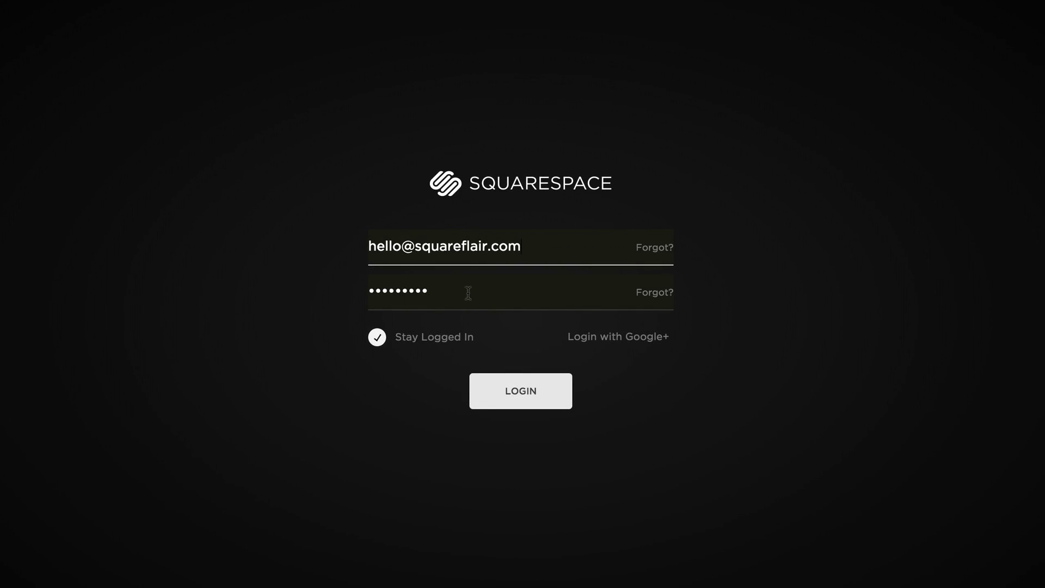
Retry the Squarespace login after the invalid-password error by re-entering the account password.
{"action": "left_click", "coordinate": [517, 390]}
{"action": "double_click", "coordinate": [583, 285]}
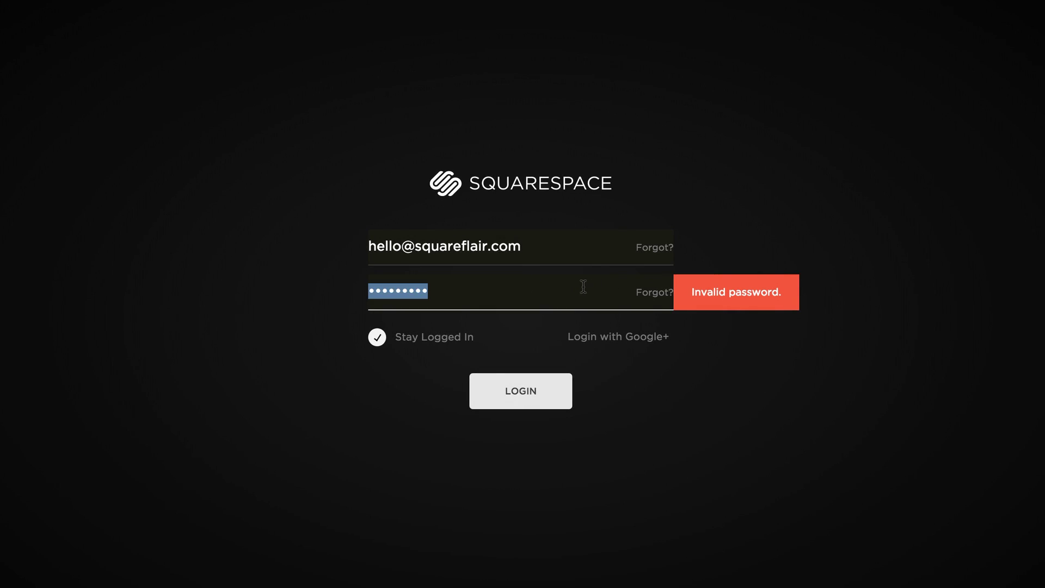
{"action": "type", "text": "••"}
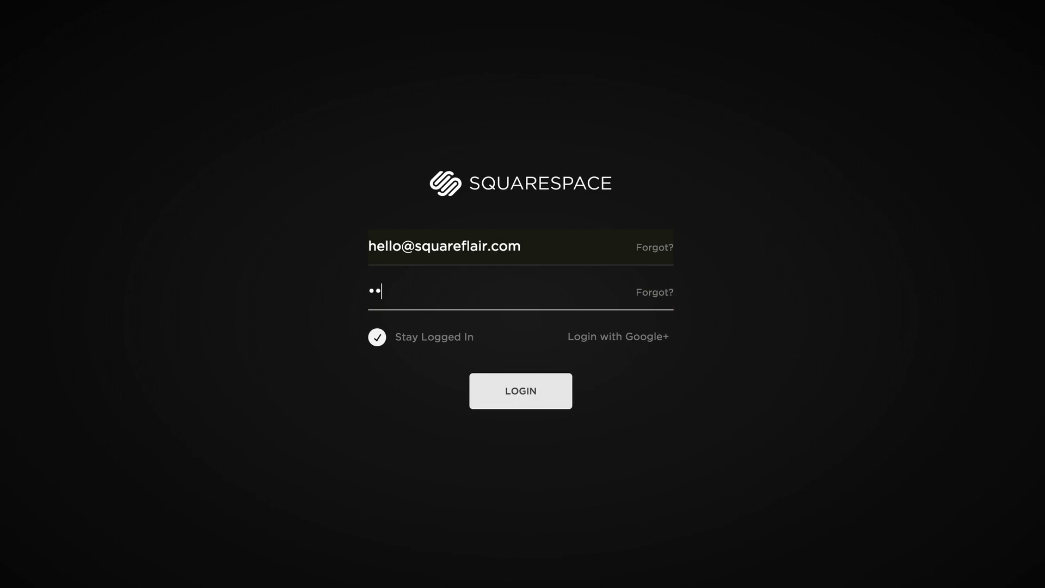
{"action": "key", "text": "Return"}
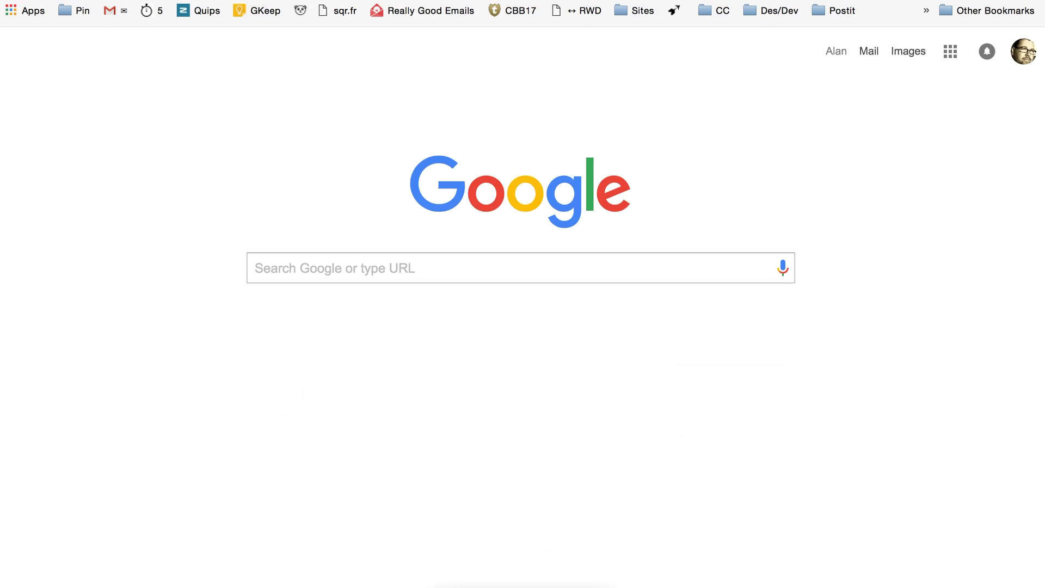
Go to google.com and search for 'Squareflair'.
{"action": "type", "text": "google.co"}
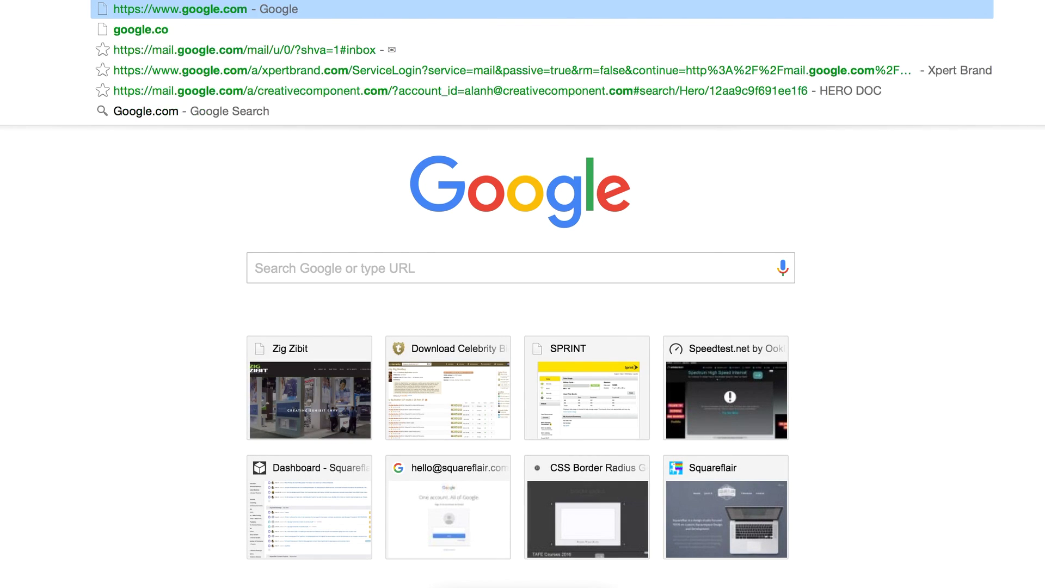
{"action": "key", "text": "Return"}
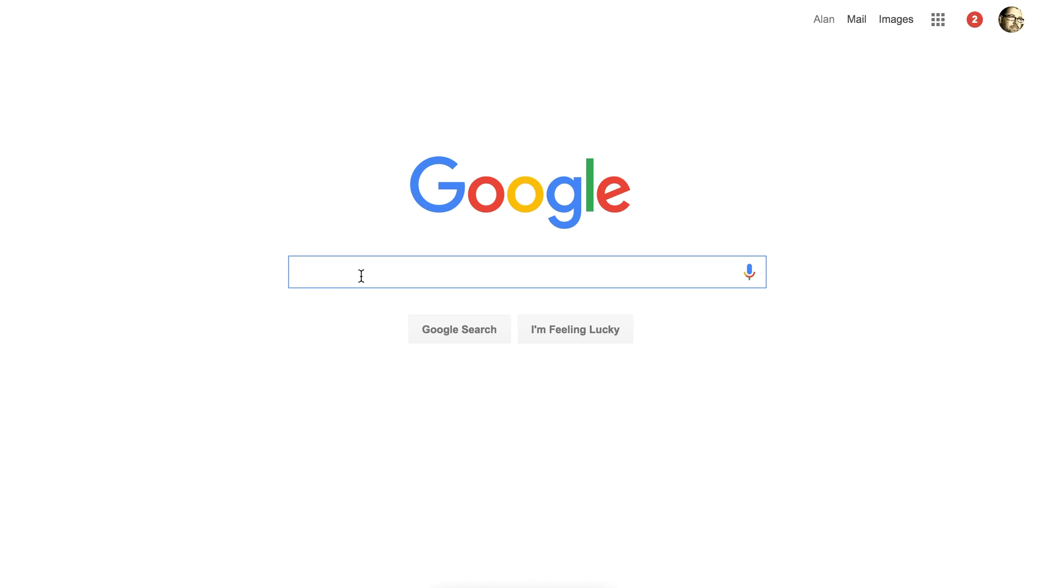
{"action": "type", "text": "Squareflai"}
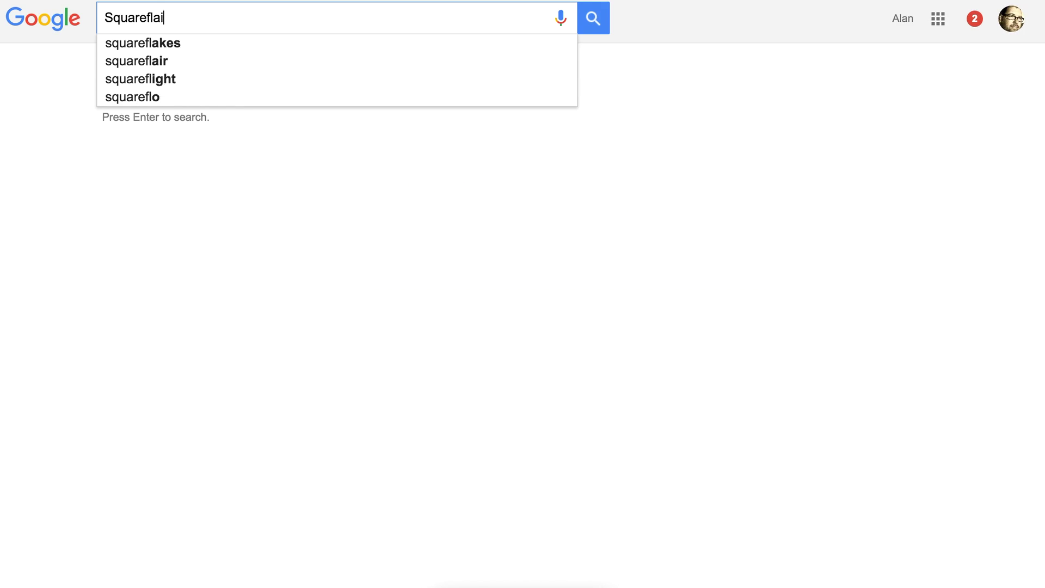
{"action": "type", "text": "r"}
{"action": "key", "text": "Return"}
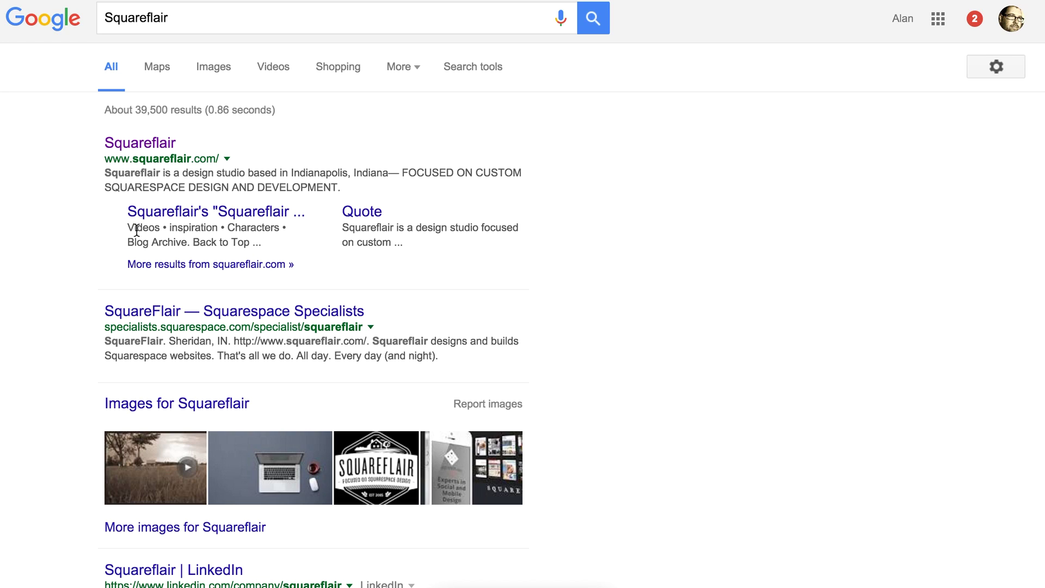
Show only the squareflair.com results and scroll through the indexed pages and snippets.
{"action": "left_click", "coordinate": [216, 264]}
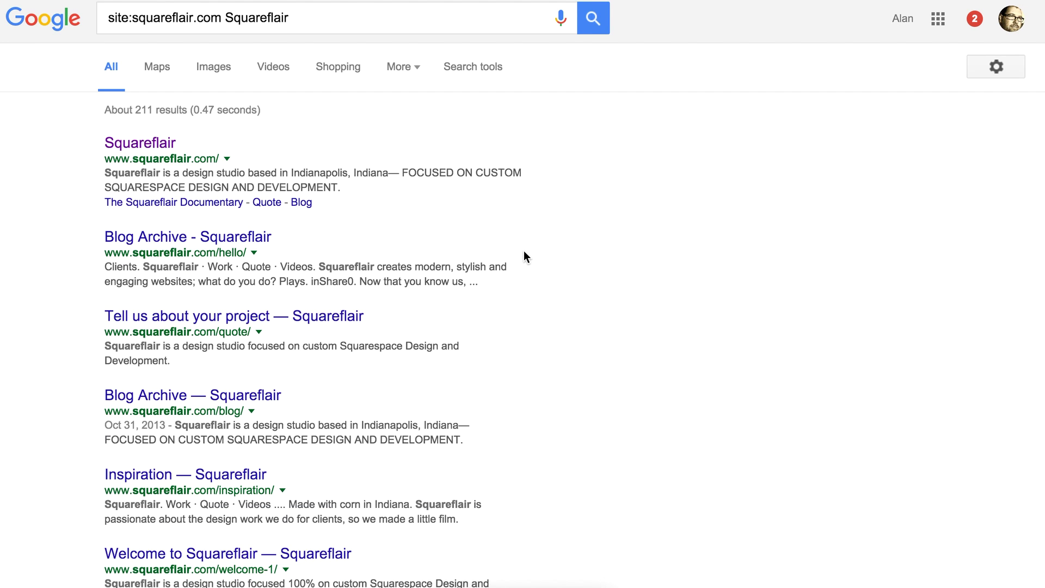
{"action": "scroll", "coordinate": [524, 252], "scroll_direction": "down", "scroll_amount": 3}
{"action": "scroll", "coordinate": [524, 251], "scroll_direction": "down", "scroll_amount": 5}
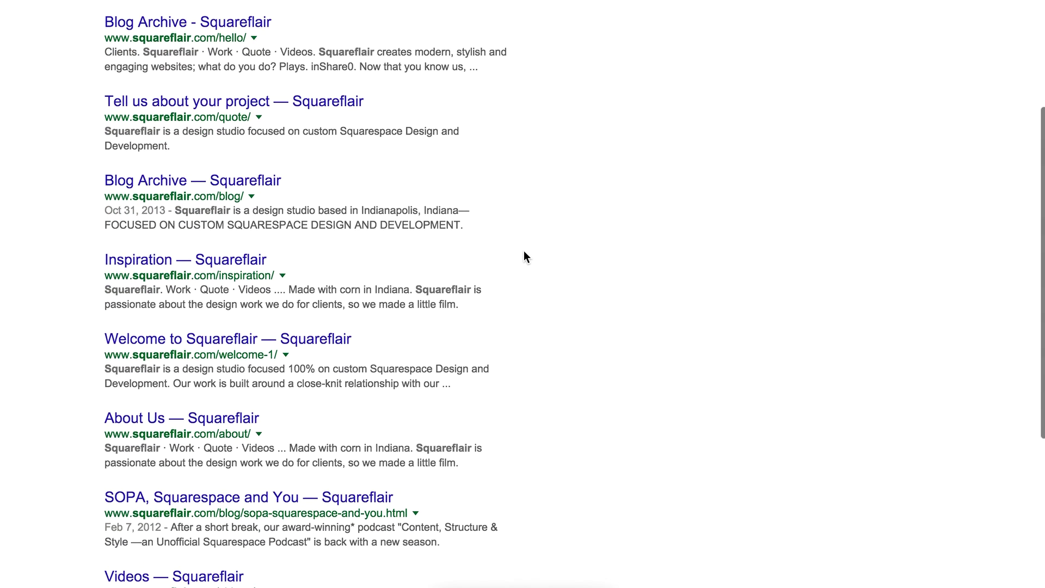
{"action": "scroll", "coordinate": [524, 251], "scroll_direction": "down", "scroll_amount": 3}
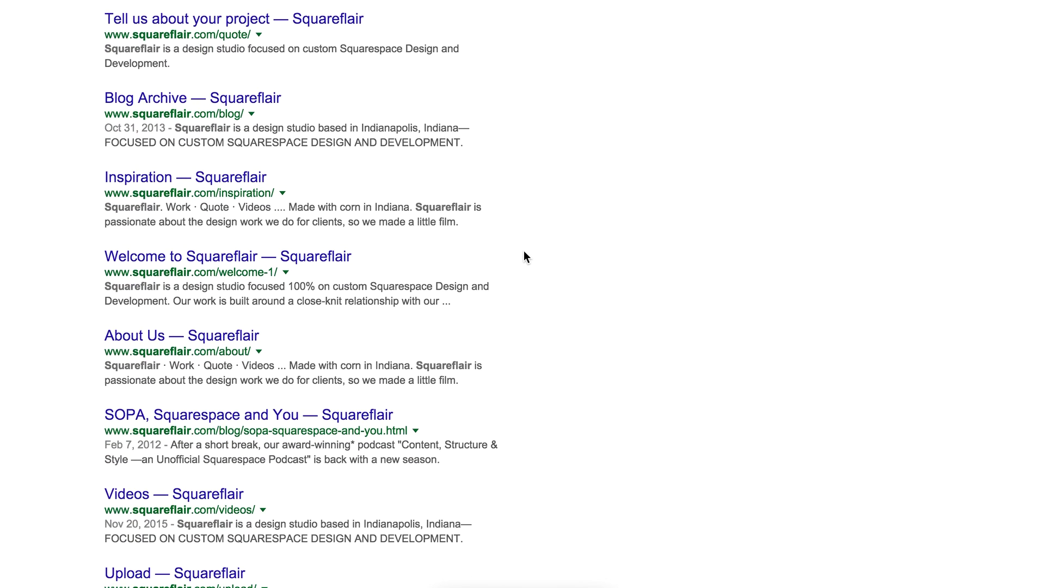
{"action": "scroll", "coordinate": [524, 252], "scroll_direction": "down", "scroll_amount": 2}
{"action": "scroll", "coordinate": [523, 250], "scroll_direction": "down", "scroll_amount": 5}
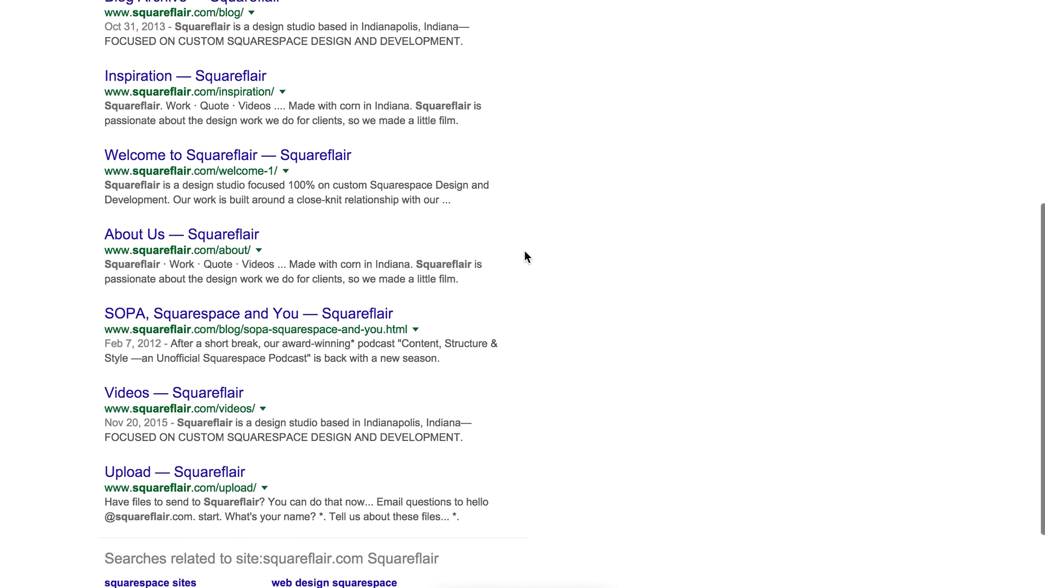
{"action": "scroll", "coordinate": [524, 251], "scroll_direction": "down", "scroll_amount": 2}
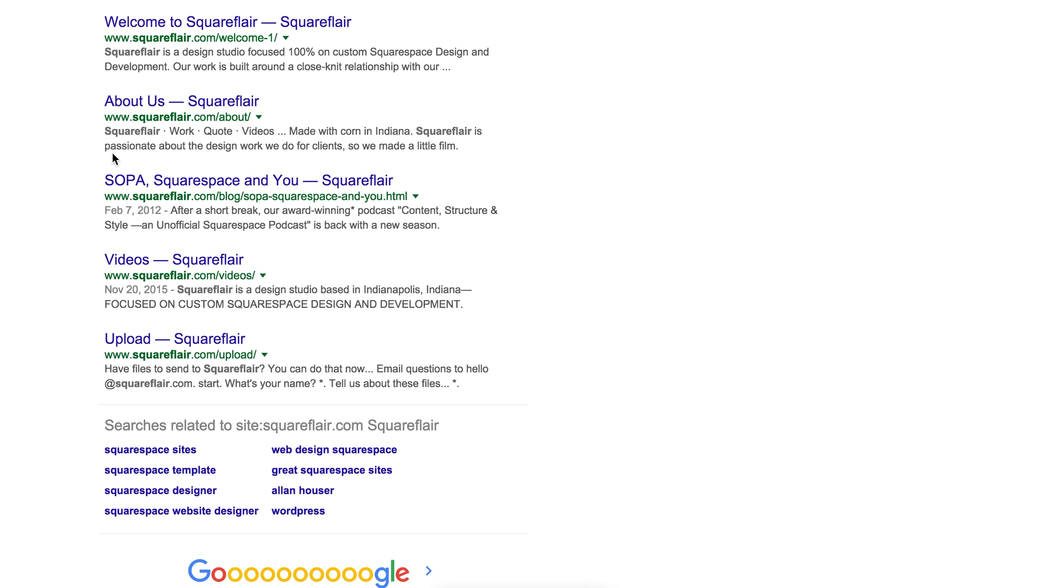
{"action": "scroll", "coordinate": [112, 153], "scroll_direction": "up", "scroll_amount": 10}
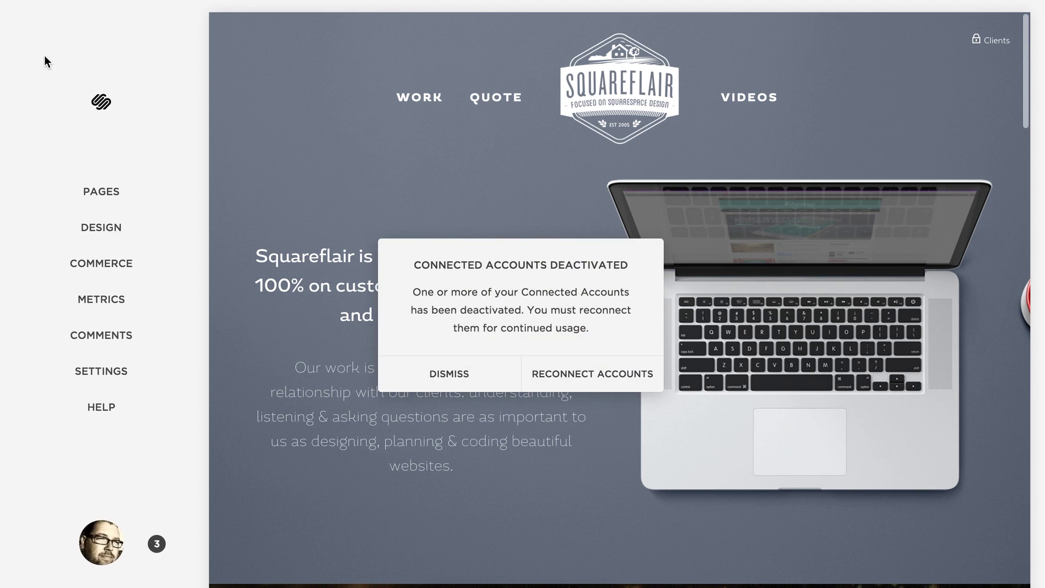
Dismiss the Connected Accounts warning, glance at Business Information, then open Basic Information settings.
{"action": "key", "text": "Escape"}
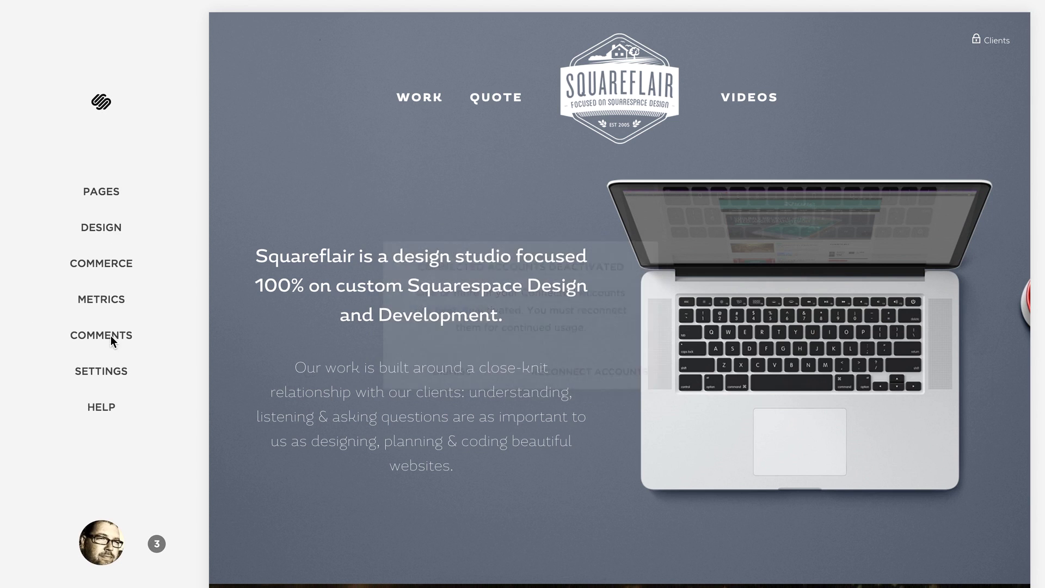
{"action": "left_click", "coordinate": [111, 376]}
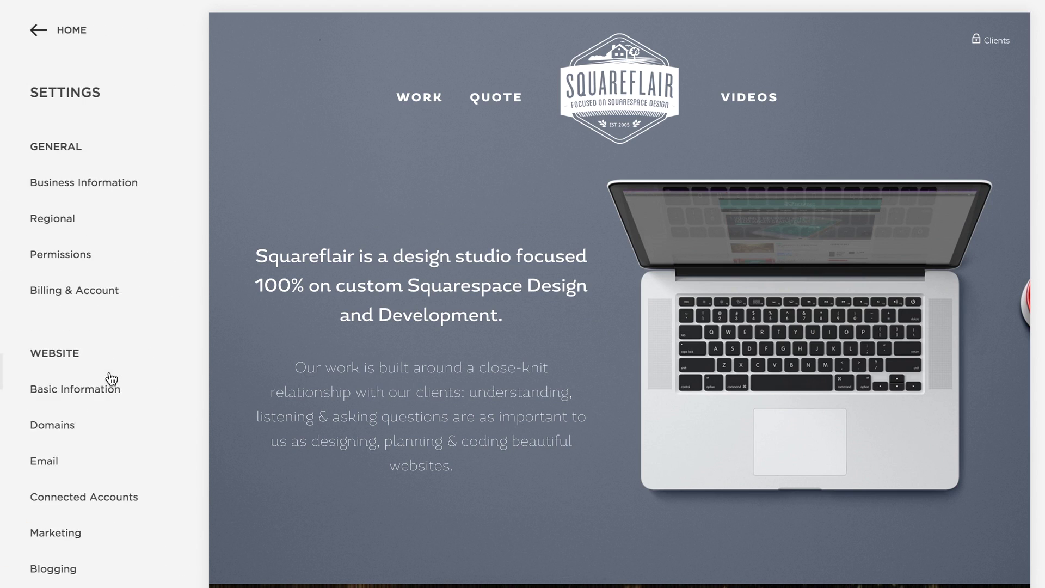
{"action": "left_click", "coordinate": [58, 181]}
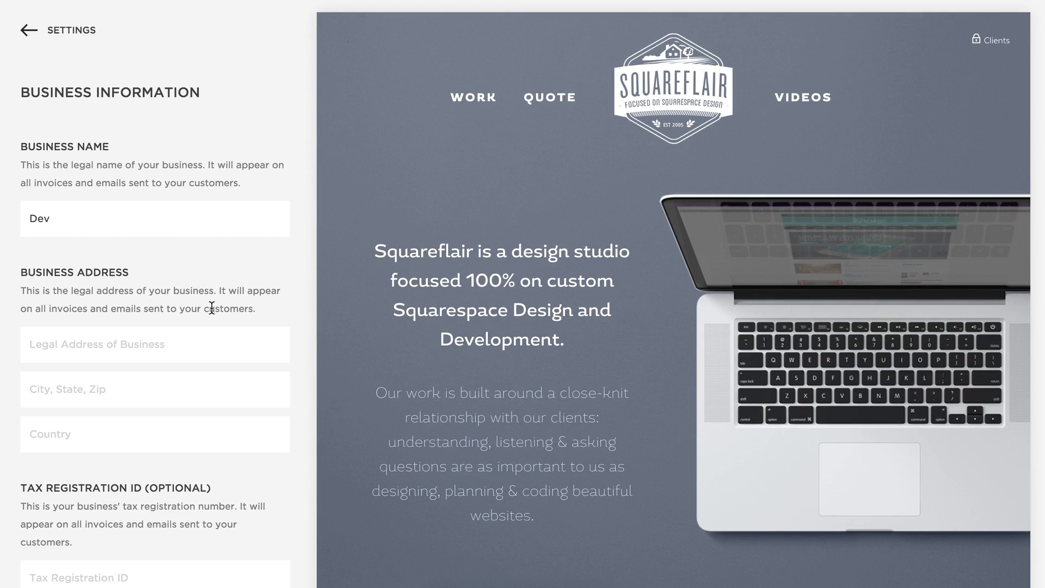
{"action": "scroll", "coordinate": [268, 327], "scroll_direction": "down", "scroll_amount": 15}
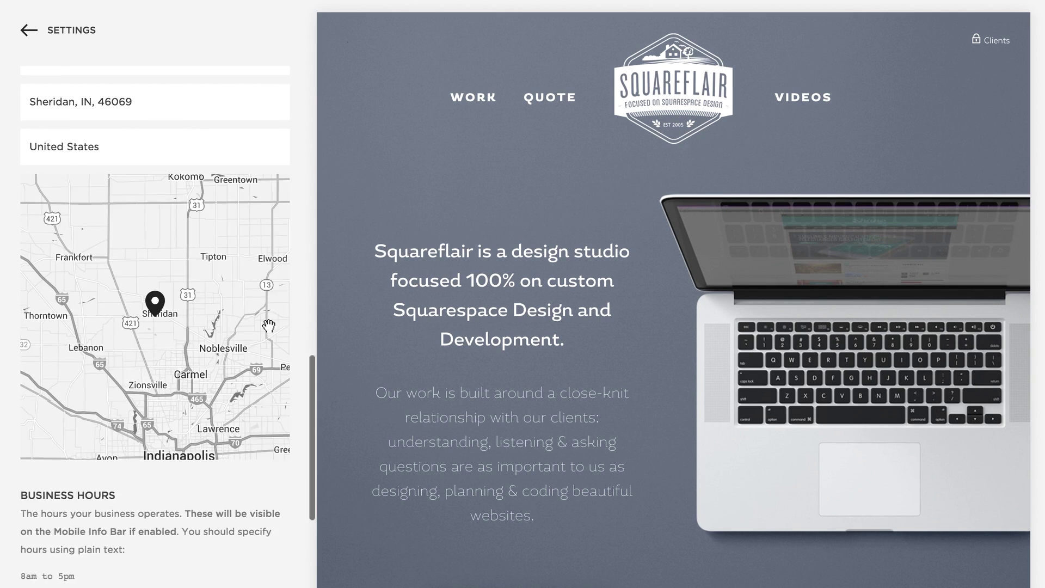
{"action": "scroll", "coordinate": [174, 160], "scroll_direction": "up", "scroll_amount": 15}
{"action": "left_click", "coordinate": [60, 32]}
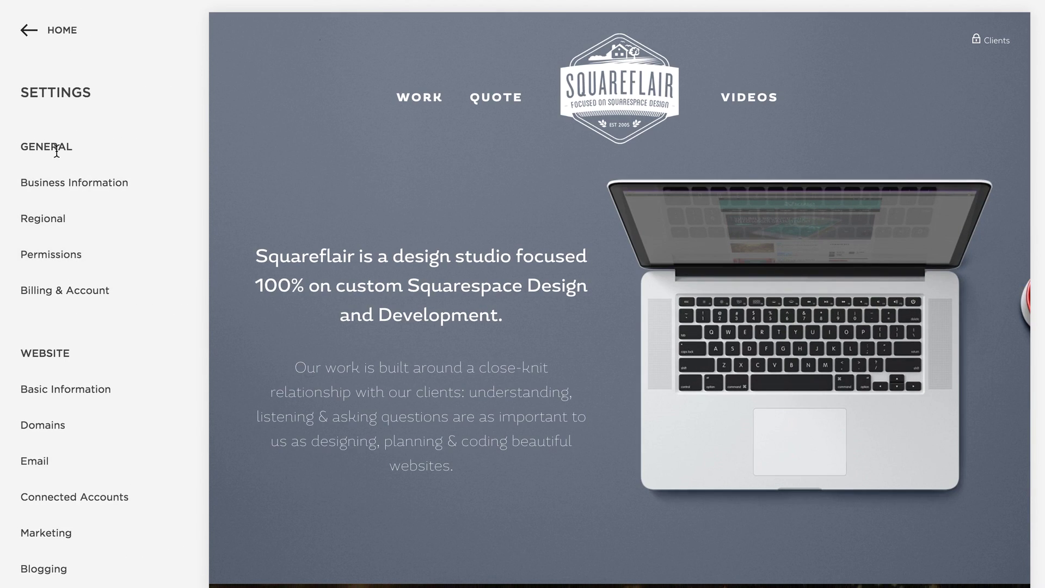
{"action": "left_click", "coordinate": [54, 390]}
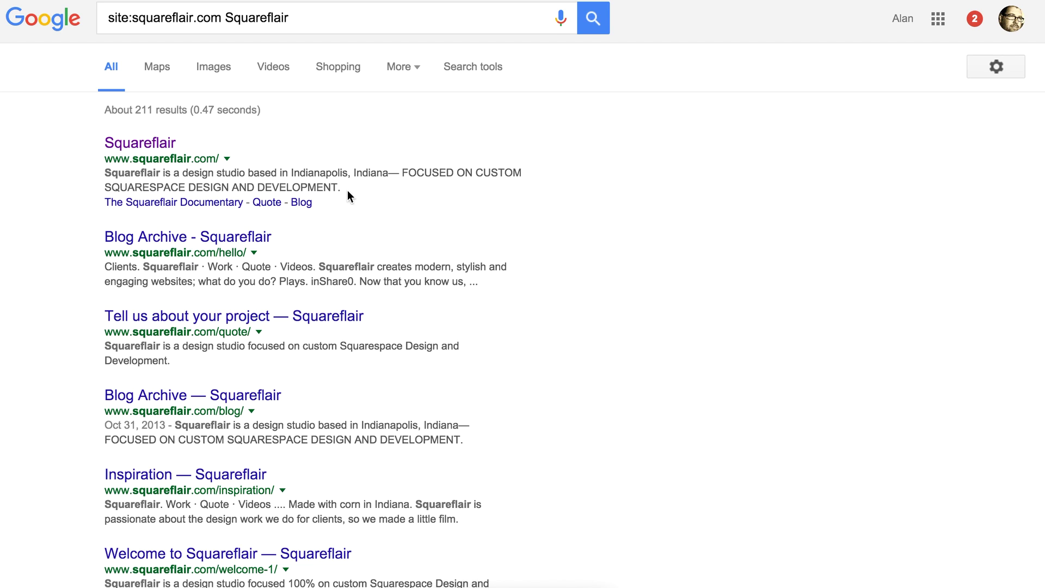
Return to the site's Pages list and open the Quote page's Configure Page settings.
{"action": "scroll", "coordinate": [515, 376], "scroll_direction": "down", "scroll_amount": 5}
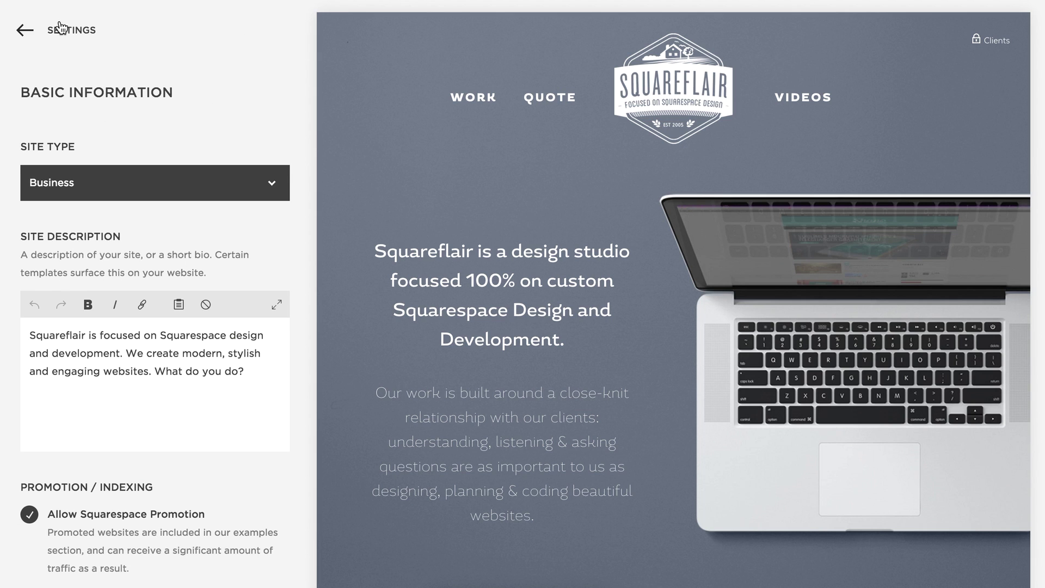
{"action": "left_click", "coordinate": [61, 29]}
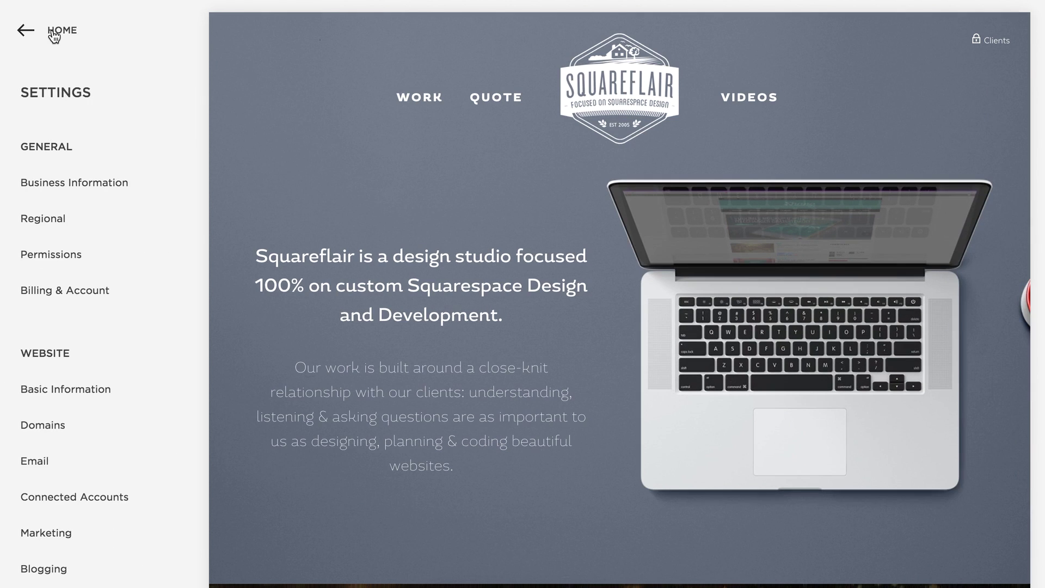
{"action": "left_click", "coordinate": [52, 34]}
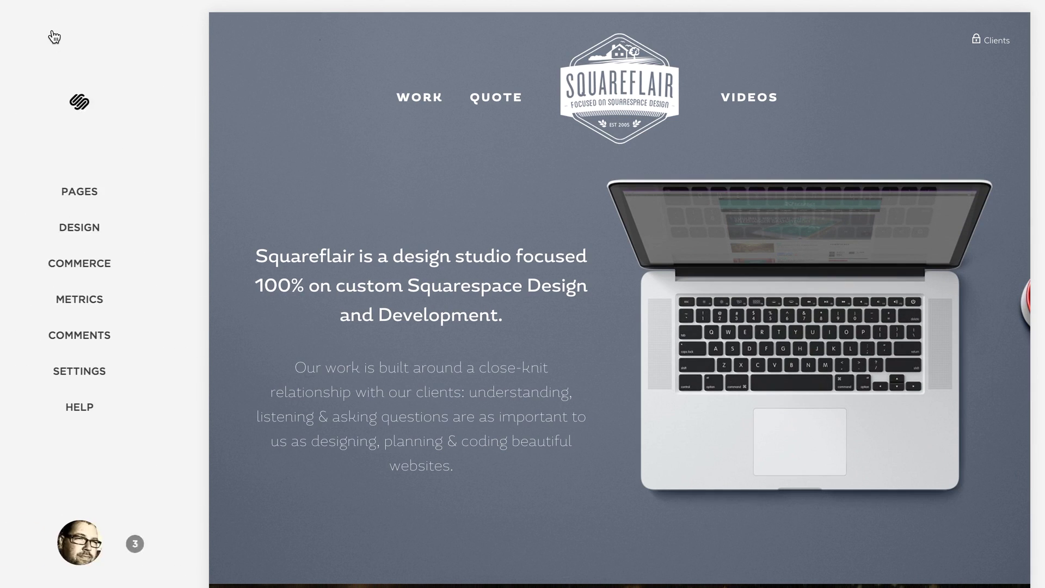
{"action": "left_click", "coordinate": [117, 185]}
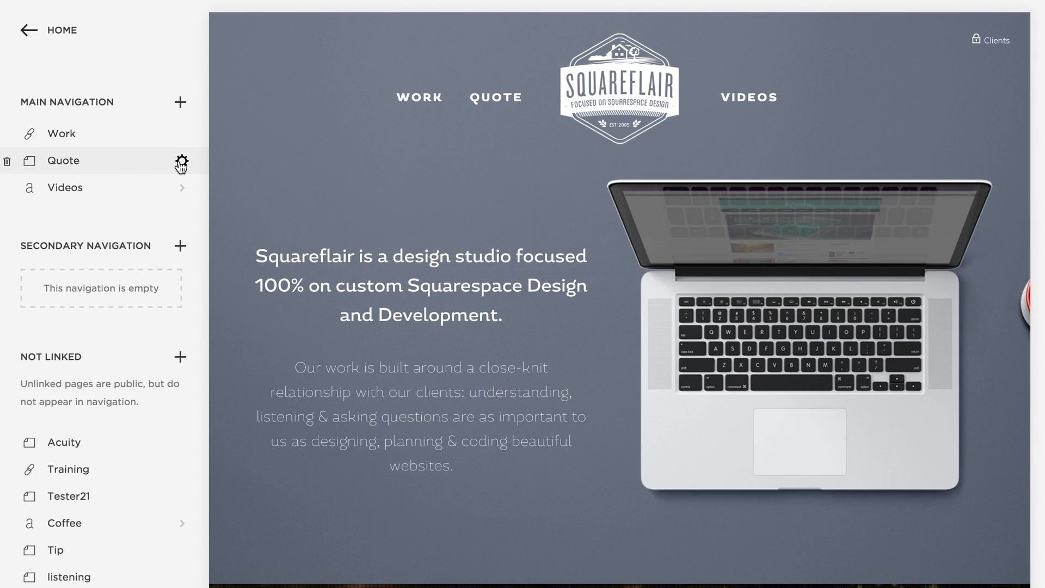
{"action": "left_click", "coordinate": [181, 161]}
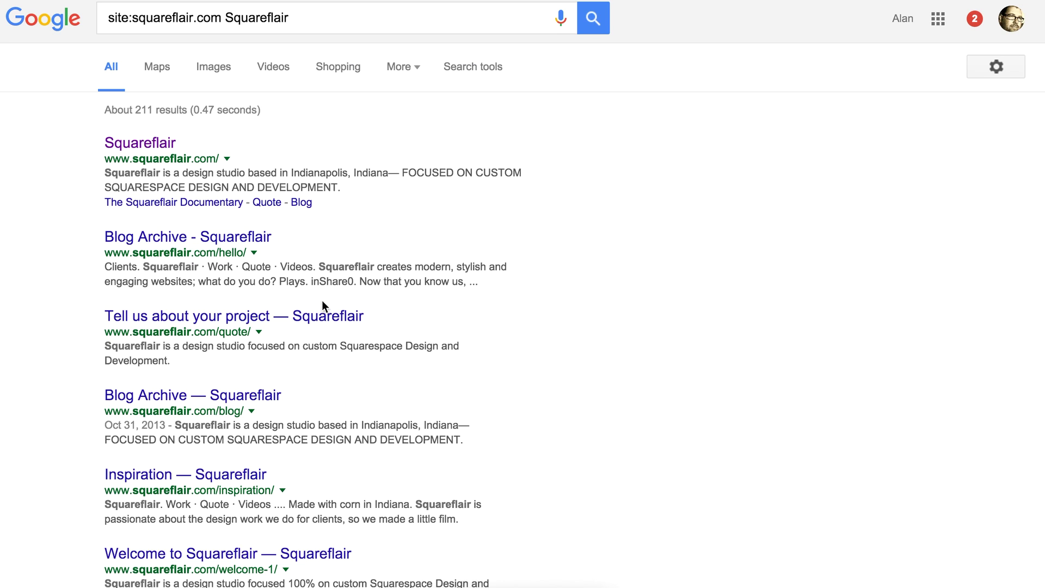
Scroll through the site:squareflair.com results, then jump back to the top.
{"action": "scroll", "coordinate": [303, 163], "scroll_direction": "down", "scroll_amount": 10}
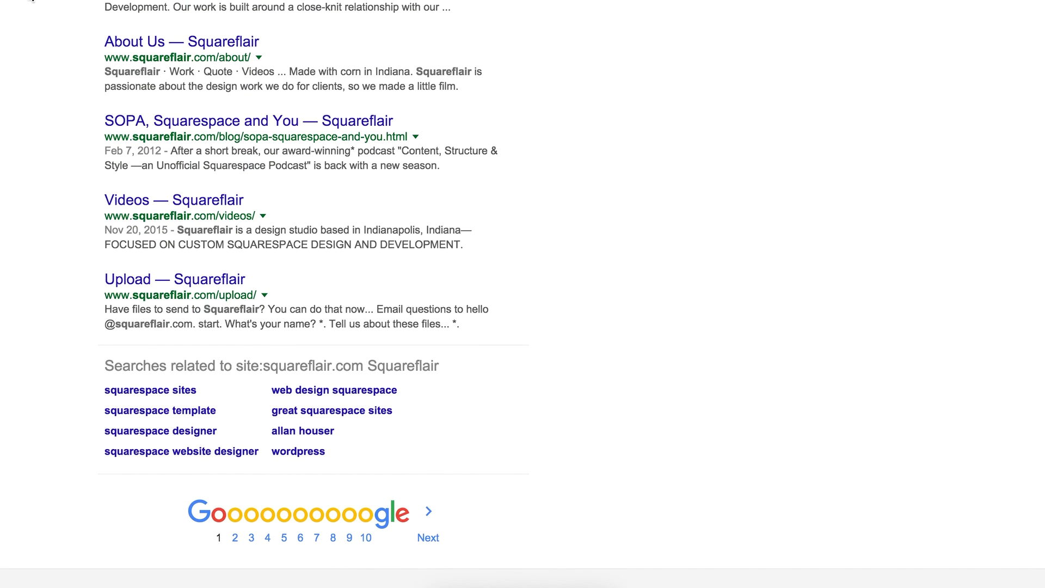
{"action": "key", "text": "Home"}
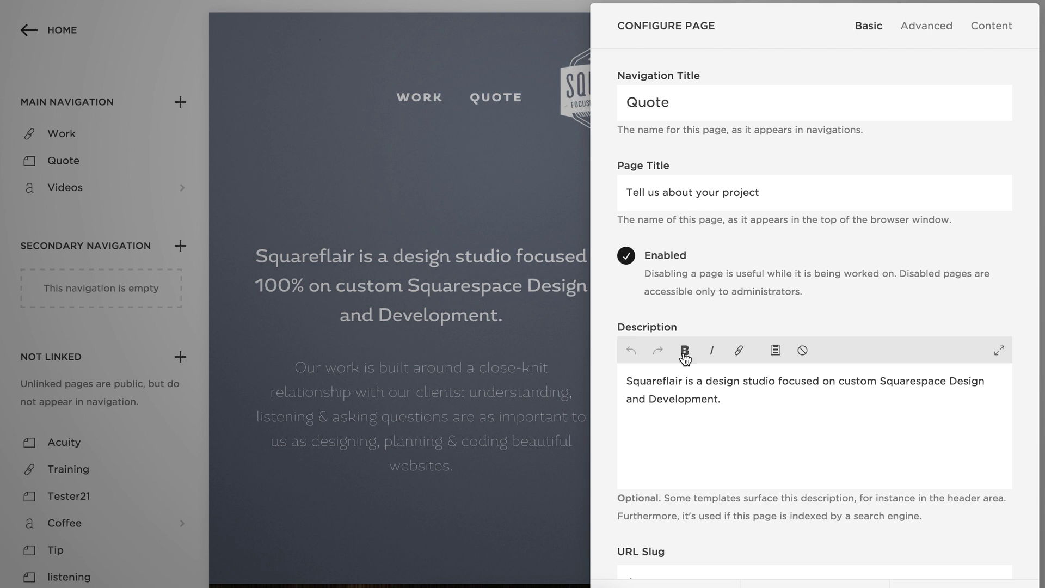
Look over the Quote page's Configure Page panel, then close it.
{"action": "scroll", "coordinate": [766, 452], "scroll_direction": "down", "scroll_amount": 10}
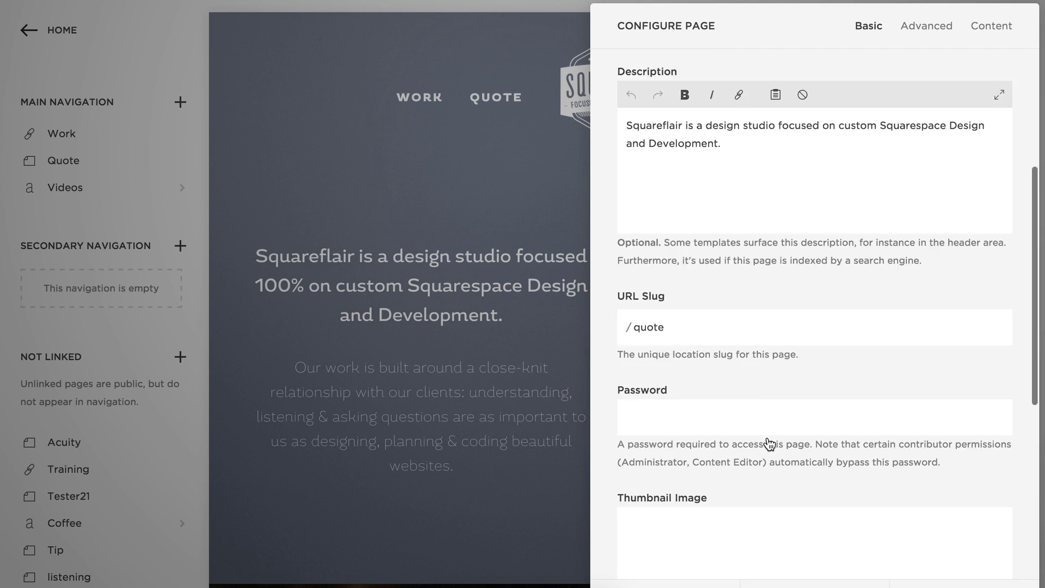
{"action": "scroll", "coordinate": [769, 443], "scroll_direction": "up", "scroll_amount": 5}
{"action": "scroll", "coordinate": [769, 443], "scroll_direction": "up", "scroll_amount": 5}
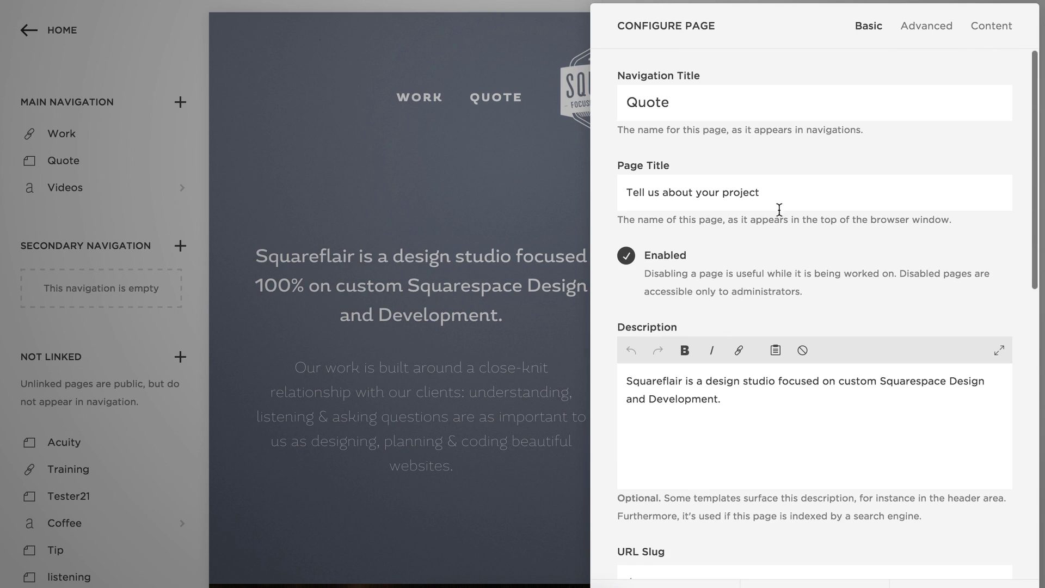
{"action": "key", "text": "Escape"}
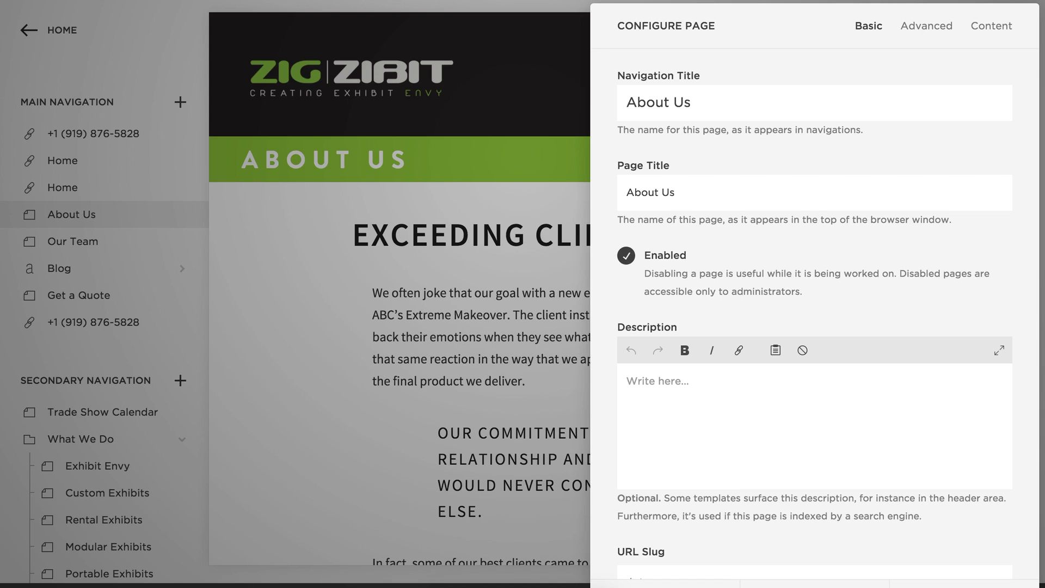
Close the About Us page settings and highlight, then deselect, the phrase 'ABC's Extreme Makeover'.
{"action": "left_click", "coordinate": [664, 584]}
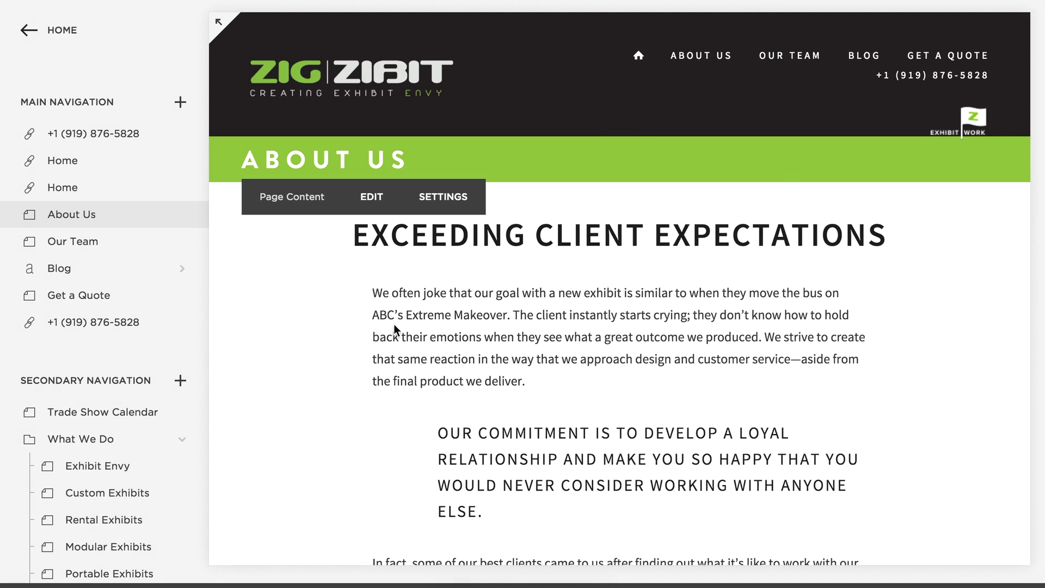
{"action": "left_click_drag", "start_coordinate": [375, 315], "coordinate": [514, 317]}
{"action": "left_click", "coordinate": [600, 321]}
Check that the Custom Exhibits page has an empty description, then open a new browser tab.
{"action": "scroll", "coordinate": [692, 309], "scroll_direction": "down", "scroll_amount": 3}
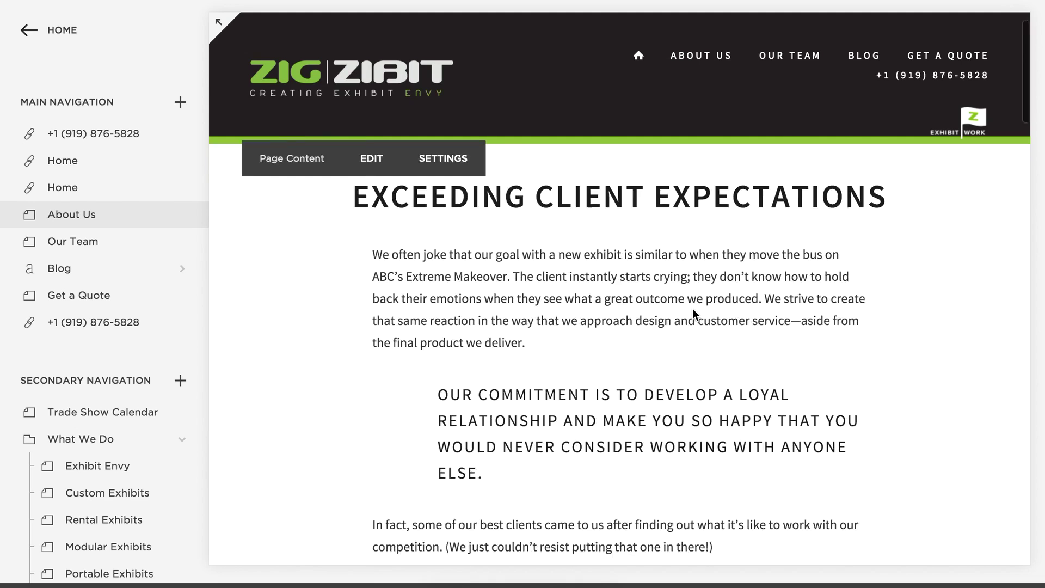
{"action": "scroll", "coordinate": [692, 308], "scroll_direction": "up", "scroll_amount": 3}
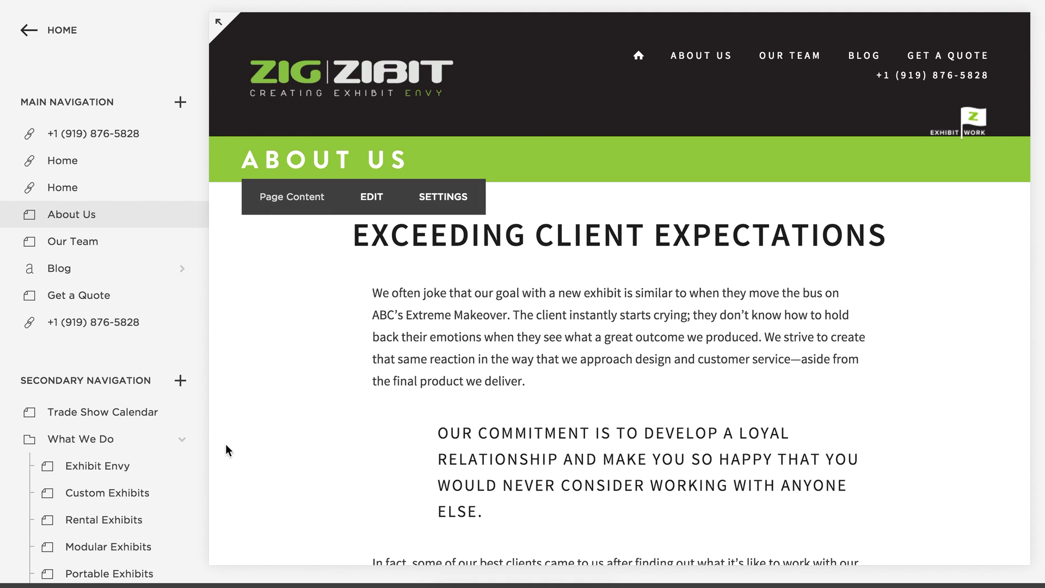
{"action": "scroll", "coordinate": [63, 397], "scroll_direction": "down", "scroll_amount": 3}
{"action": "scroll", "coordinate": [64, 397], "scroll_direction": "down", "scroll_amount": 5}
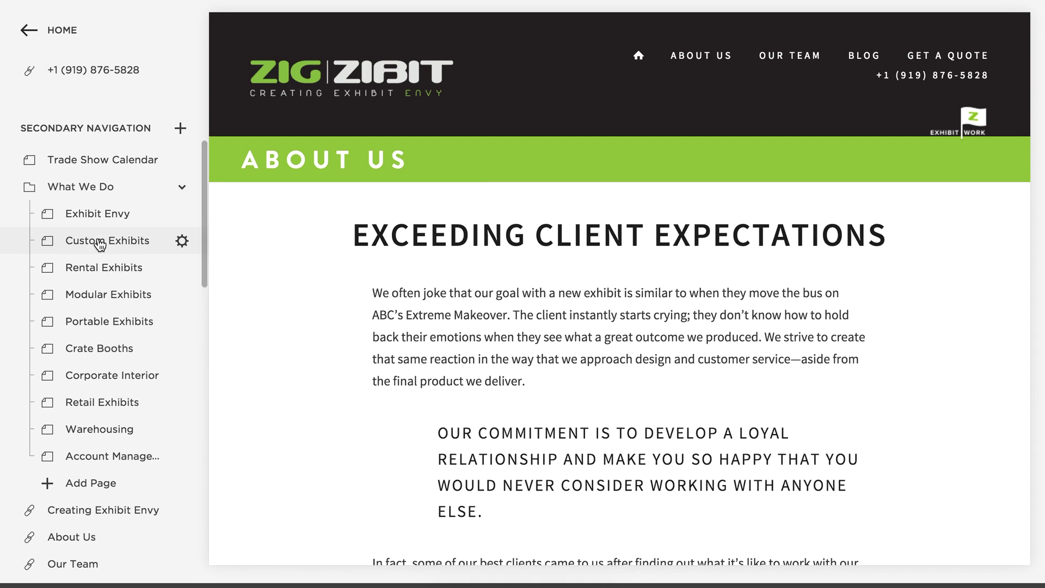
{"action": "left_click", "coordinate": [182, 241]}
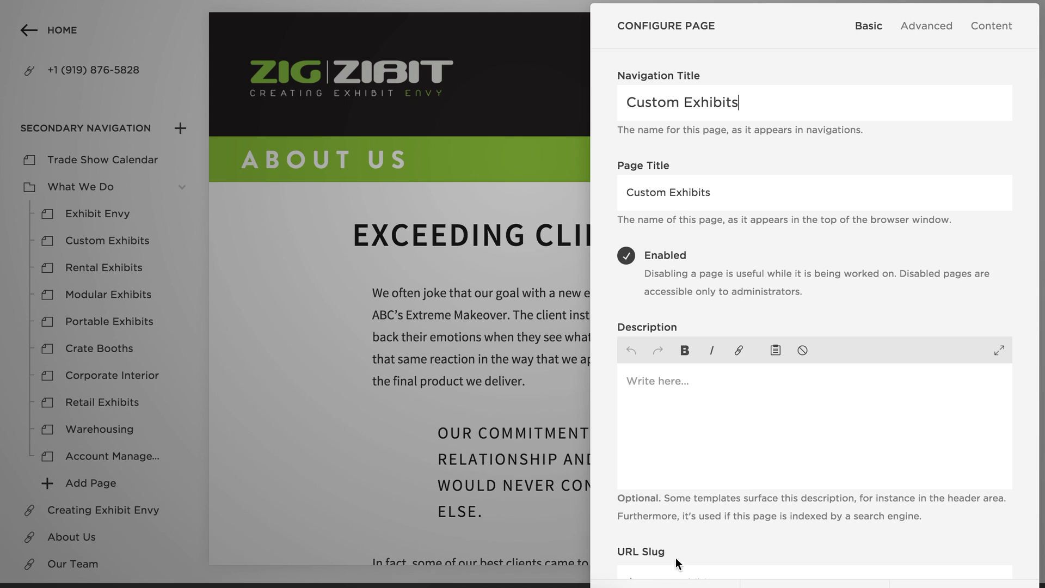
{"action": "left_click", "coordinate": [513, 205]}
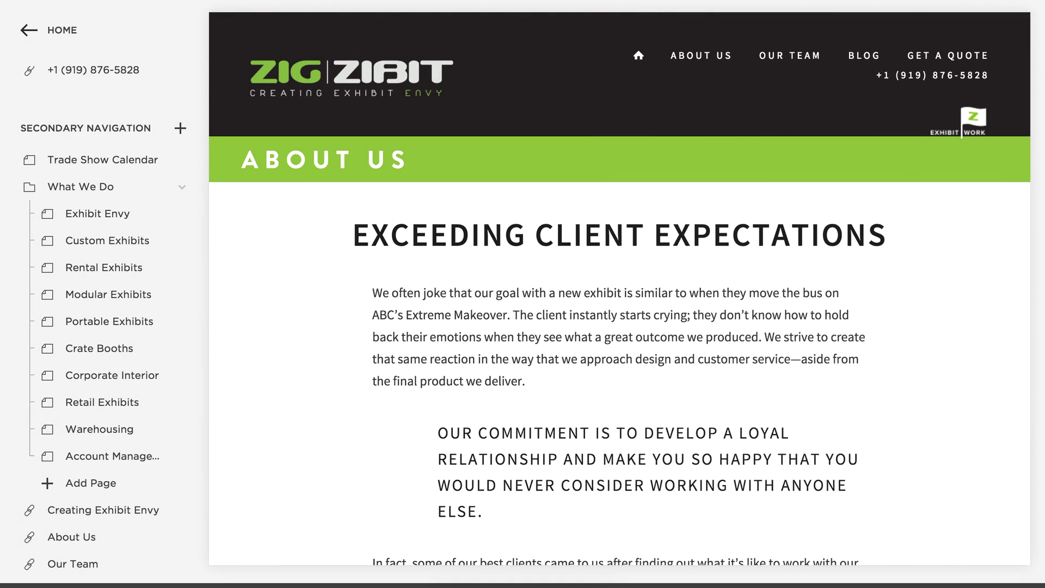
{"action": "key", "text": "super+t"}
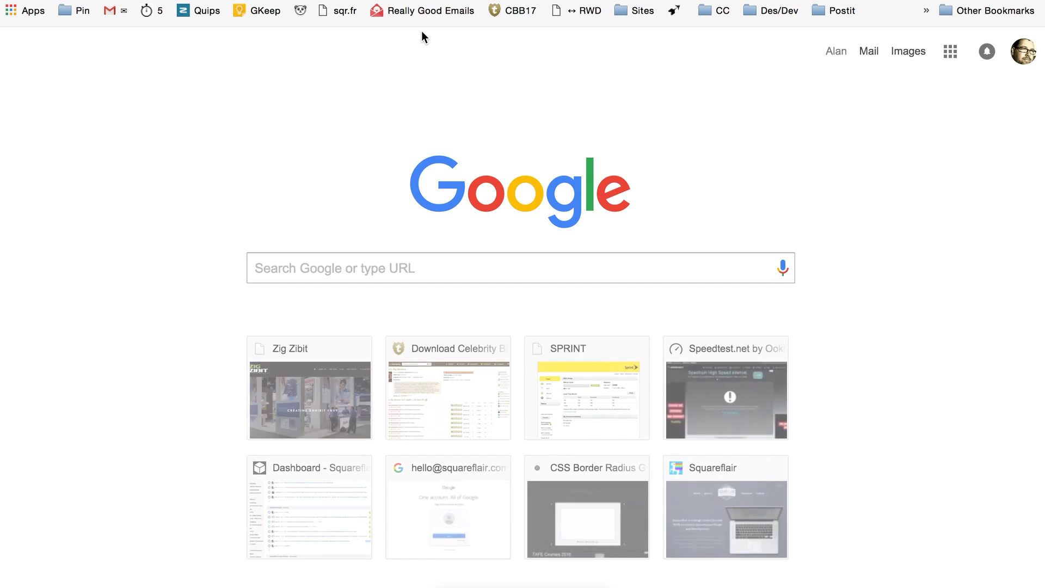
Search Google for 'writing page descriptions for seo' using the autocomplete suggestion.
{"action": "type", "text": "Writing"}
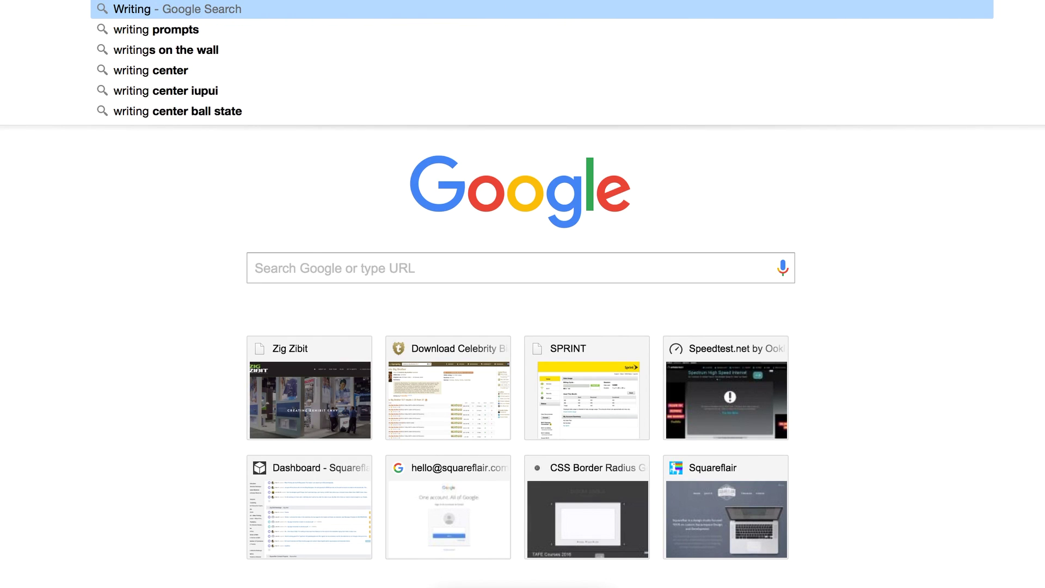
{"action": "type", "text": " SEO"}
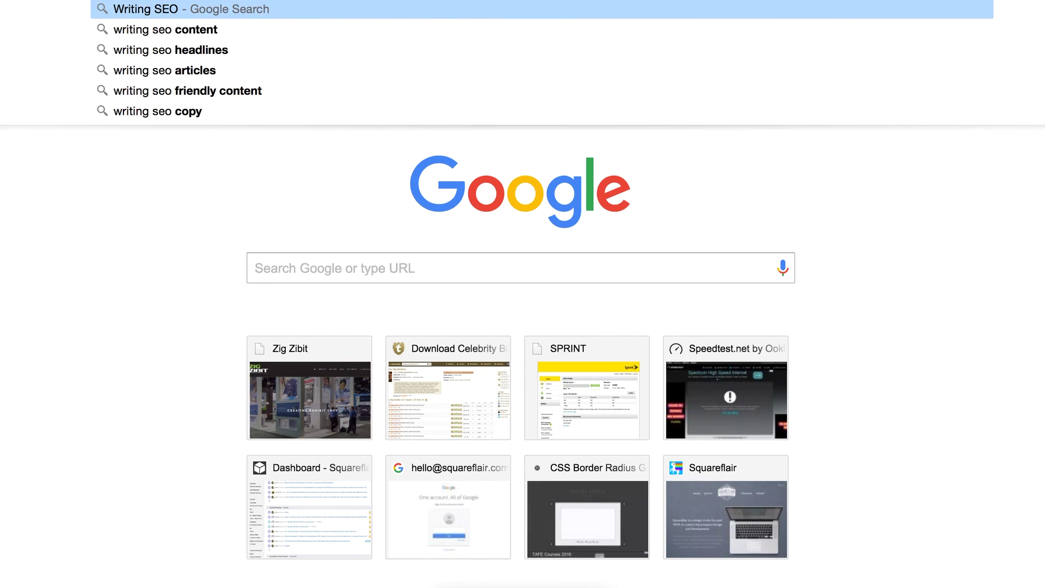
{"action": "type", "text": " Page De"}
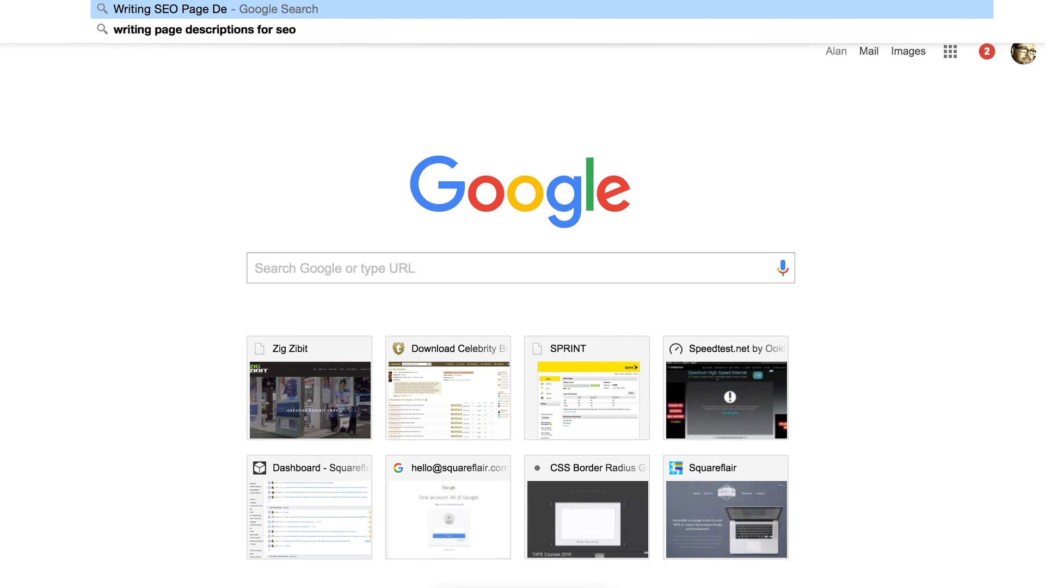
{"action": "type", "text": "scr"}
{"action": "key", "text": "BackSpace"}
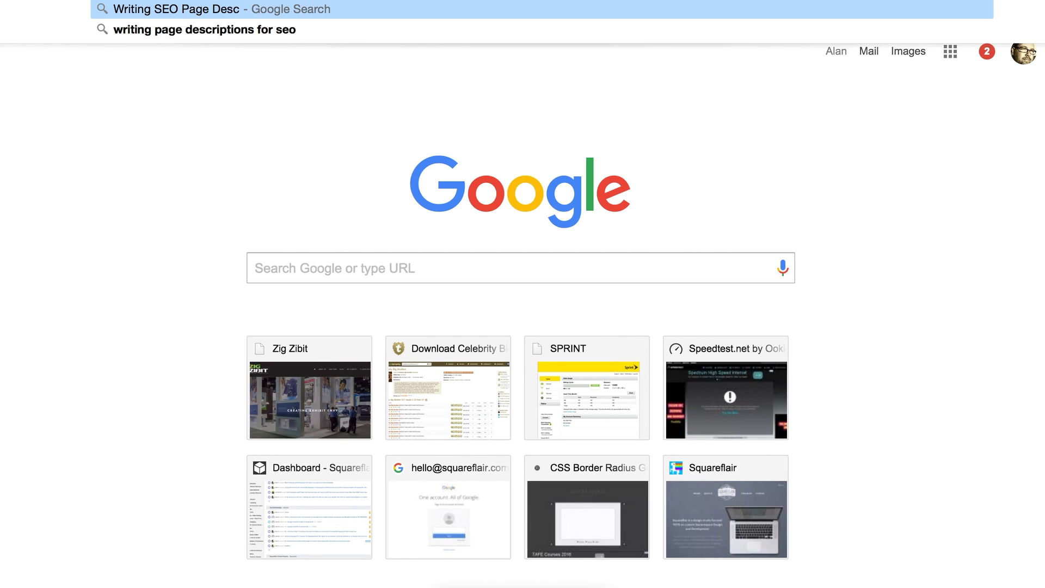
{"action": "key", "text": "Down"}
{"action": "key", "text": "Return"}
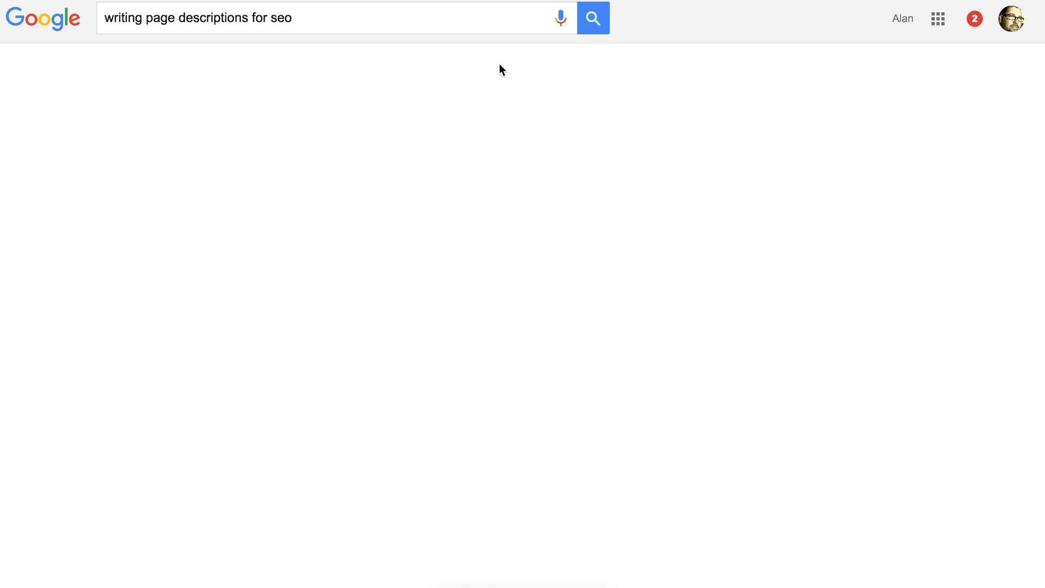
{"action": "scroll", "coordinate": [568, 159], "scroll_direction": "down", "scroll_amount": 3}
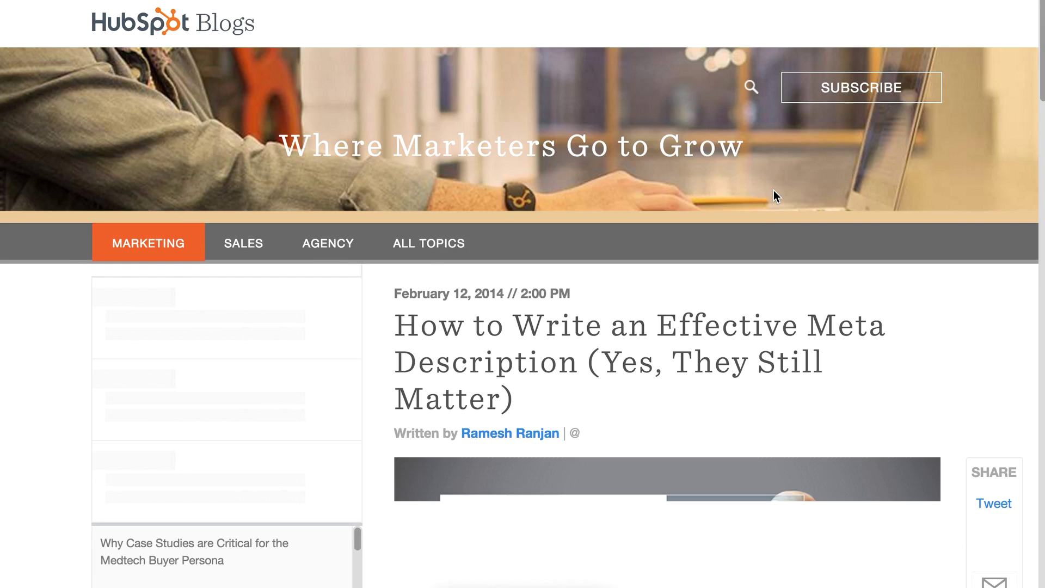
Read the HubSpot meta description guide, including the under-155-characters advice, then return to Squarespace.
{"action": "scroll", "coordinate": [761, 205], "scroll_direction": "down", "scroll_amount": 4}
{"action": "scroll", "coordinate": [760, 205], "scroll_direction": "down", "scroll_amount": 12}
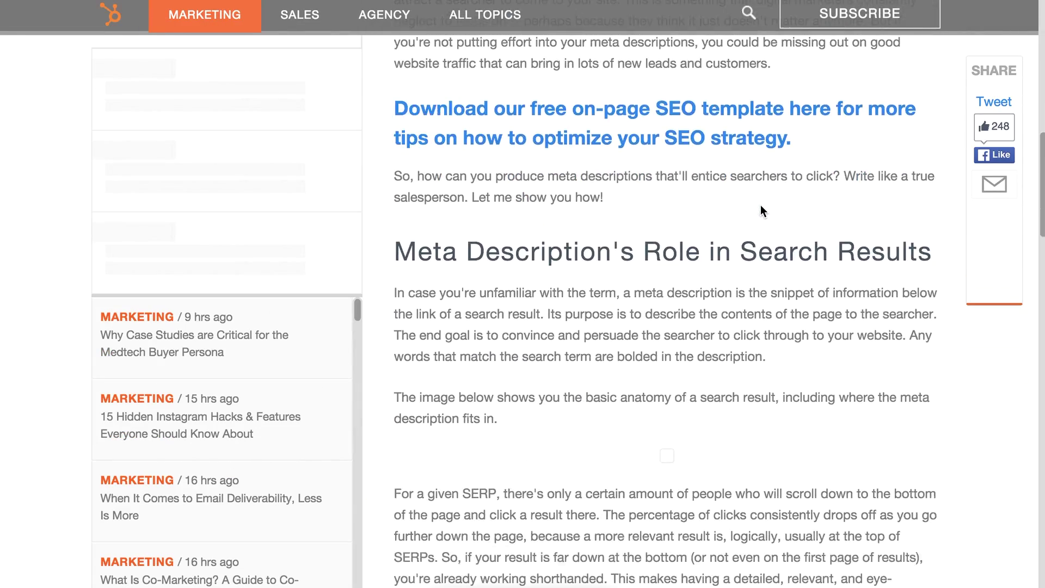
{"action": "scroll", "coordinate": [760, 211], "scroll_direction": "down", "scroll_amount": 10}
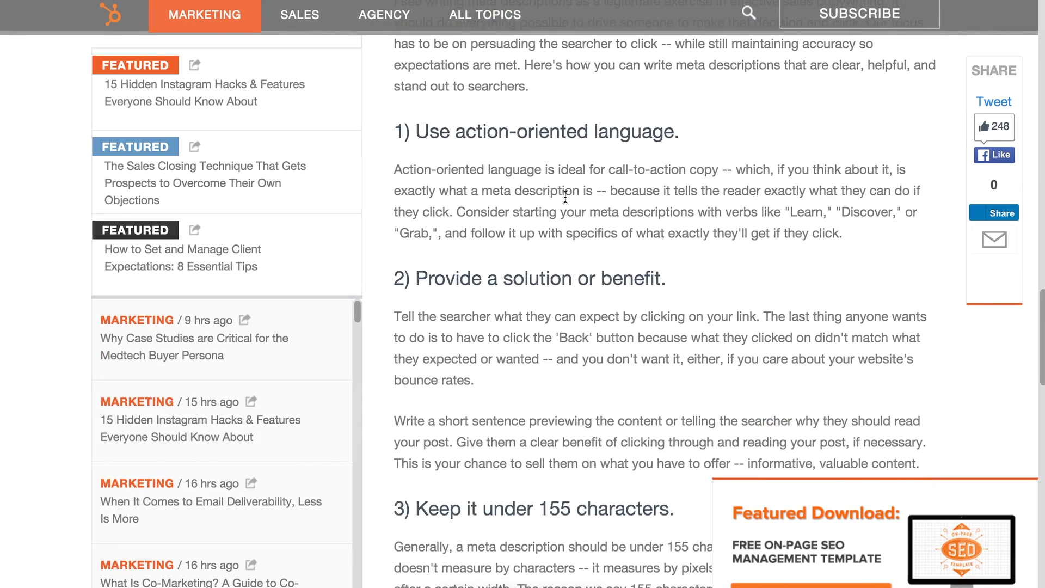
{"action": "scroll", "coordinate": [643, 263], "scroll_direction": "down", "scroll_amount": 3}
{"action": "scroll", "coordinate": [618, 219], "scroll_direction": "down", "scroll_amount": 6}
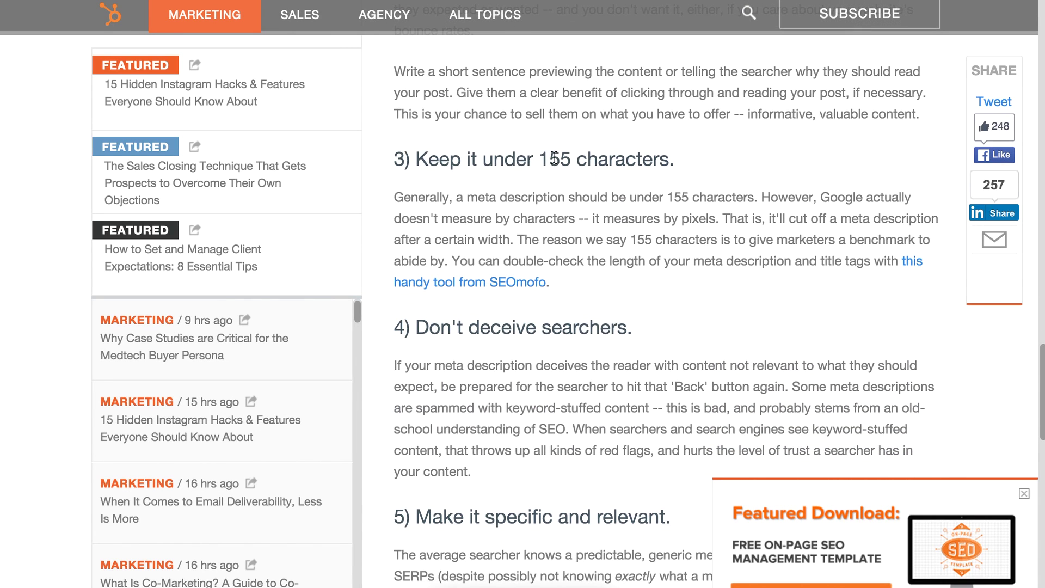
{"action": "left_click", "coordinate": [743, 185]}
{"action": "scroll", "coordinate": [671, 261], "scroll_direction": "down", "scroll_amount": 9}
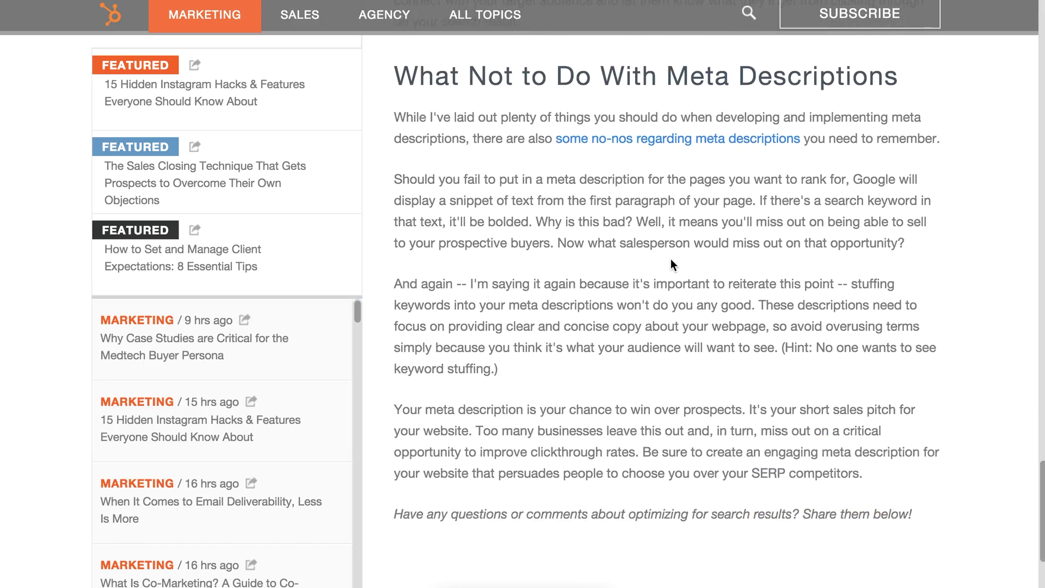
{"action": "scroll", "coordinate": [671, 259], "scroll_direction": "up", "scroll_amount": 15}
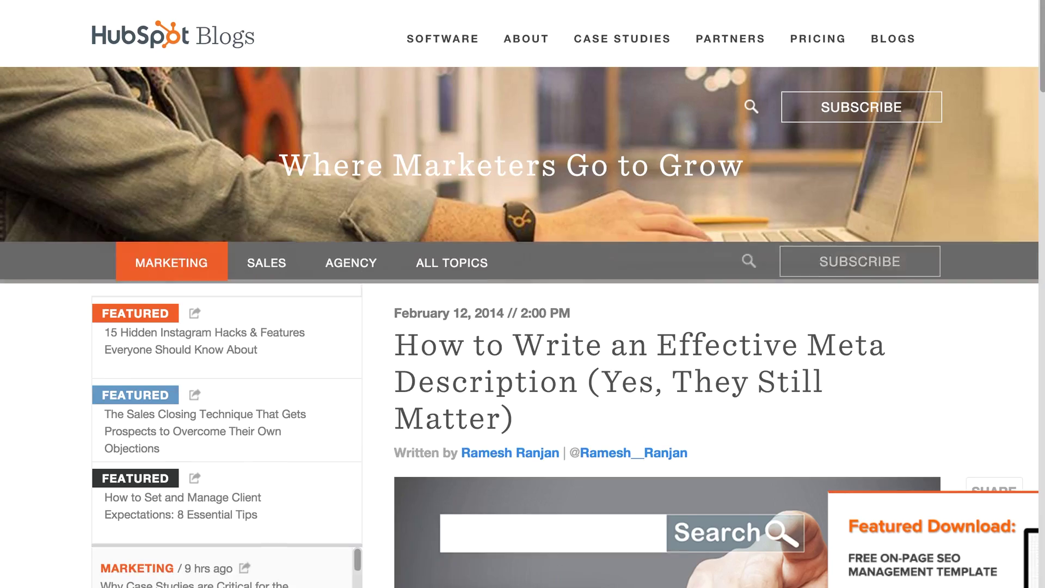
{"action": "mouse_move", "coordinate": [443, 26]}
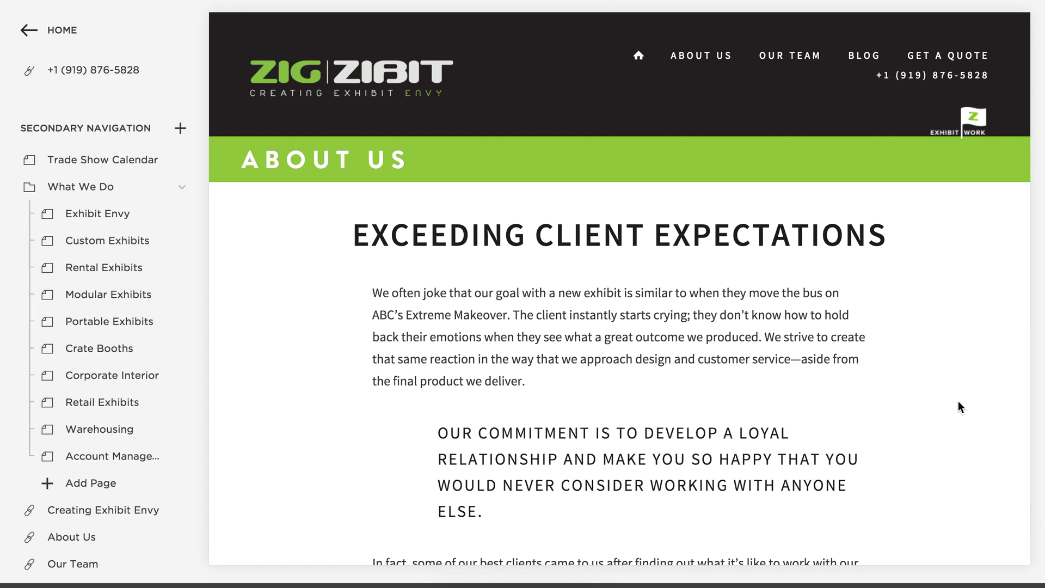
{"action": "mouse_move", "coordinate": [373, 385]}
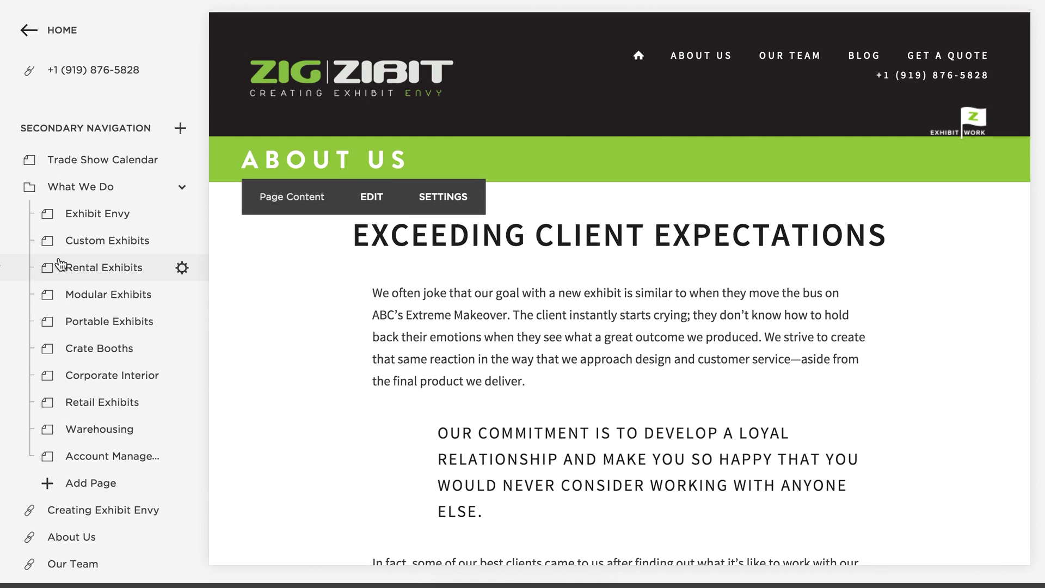
{"action": "scroll", "coordinate": [61, 264], "scroll_direction": "up", "scroll_amount": 5}
{"action": "scroll", "coordinate": [93, 265], "scroll_direction": "down", "scroll_amount": 15}
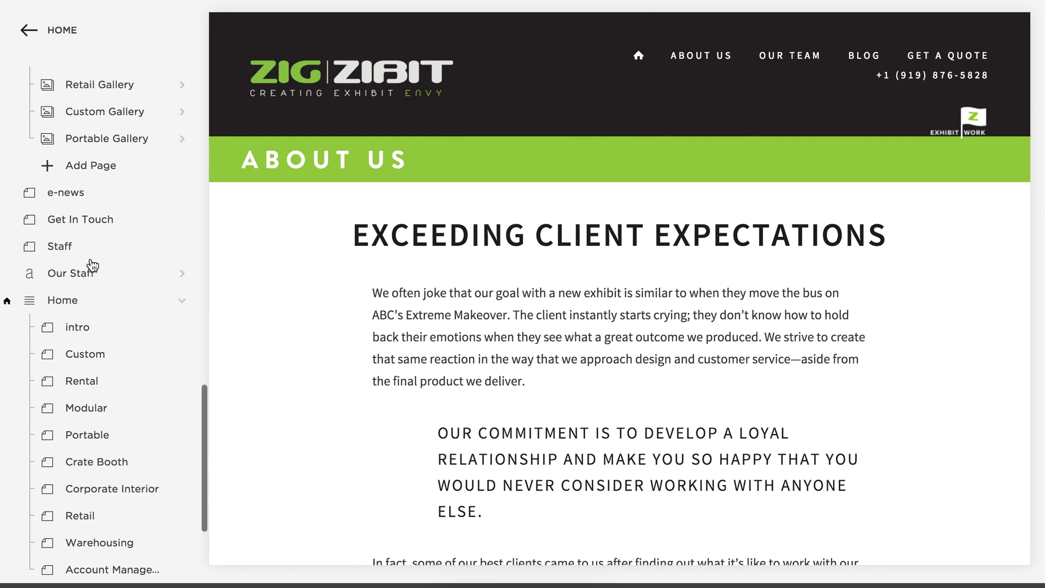
{"action": "scroll", "coordinate": [92, 265], "scroll_direction": "down", "scroll_amount": 4}
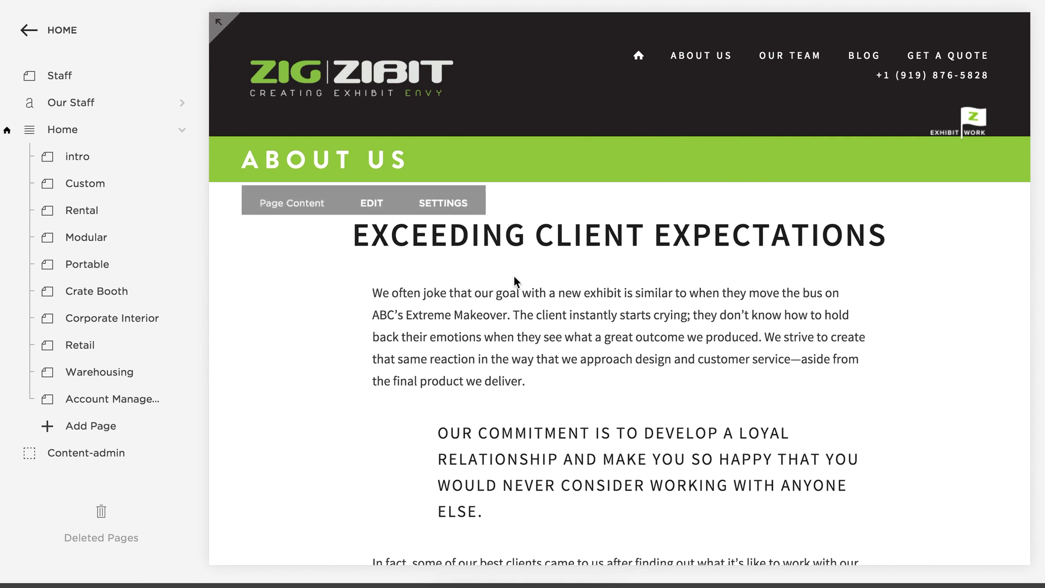
{"action": "scroll", "coordinate": [515, 277], "scroll_direction": "down", "scroll_amount": 20}
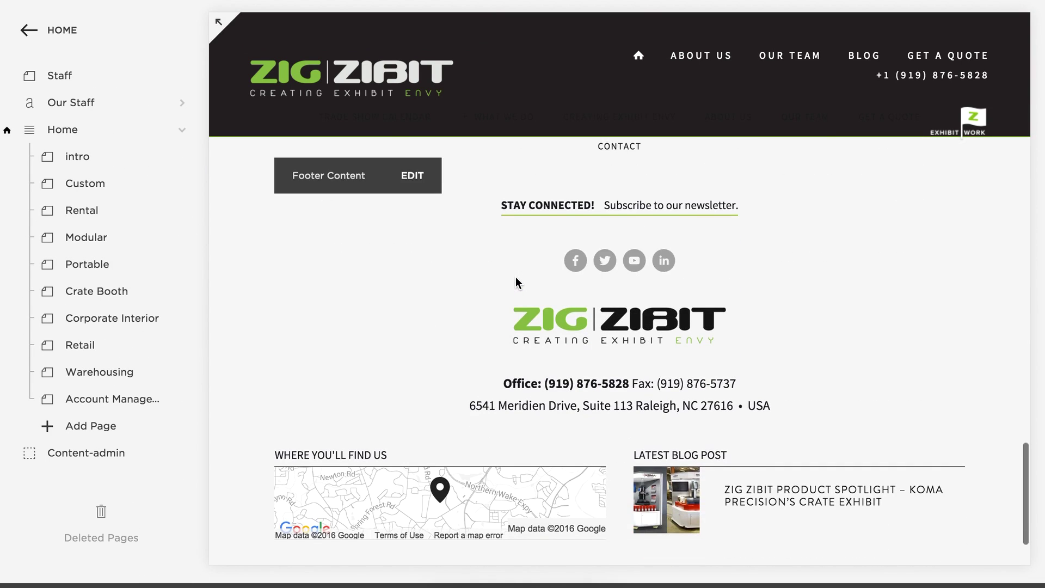
{"action": "scroll", "coordinate": [514, 276], "scroll_direction": "down", "scroll_amount": 5}
{"action": "scroll", "coordinate": [516, 277], "scroll_direction": "up", "scroll_amount": 4}
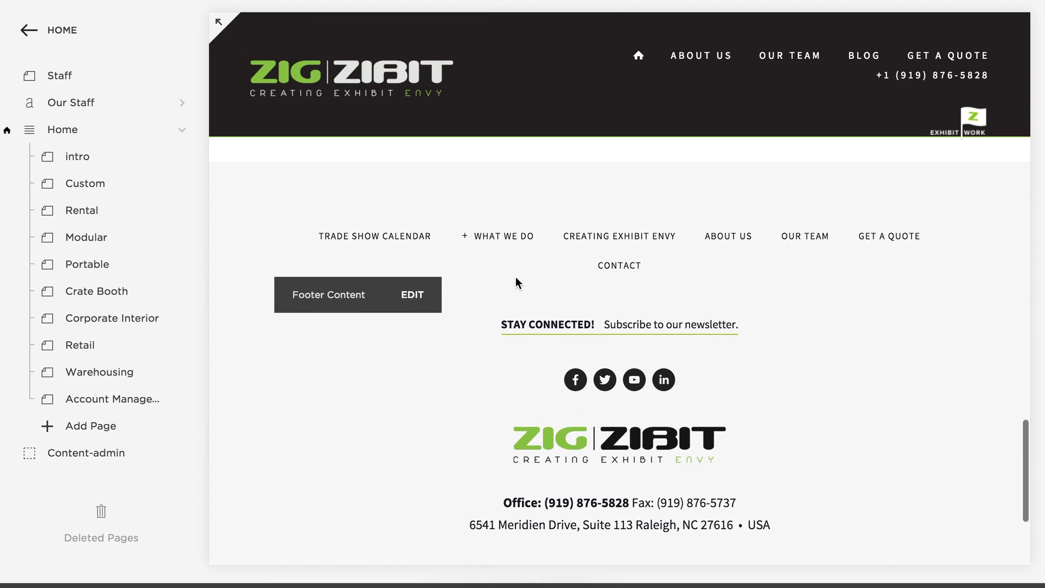